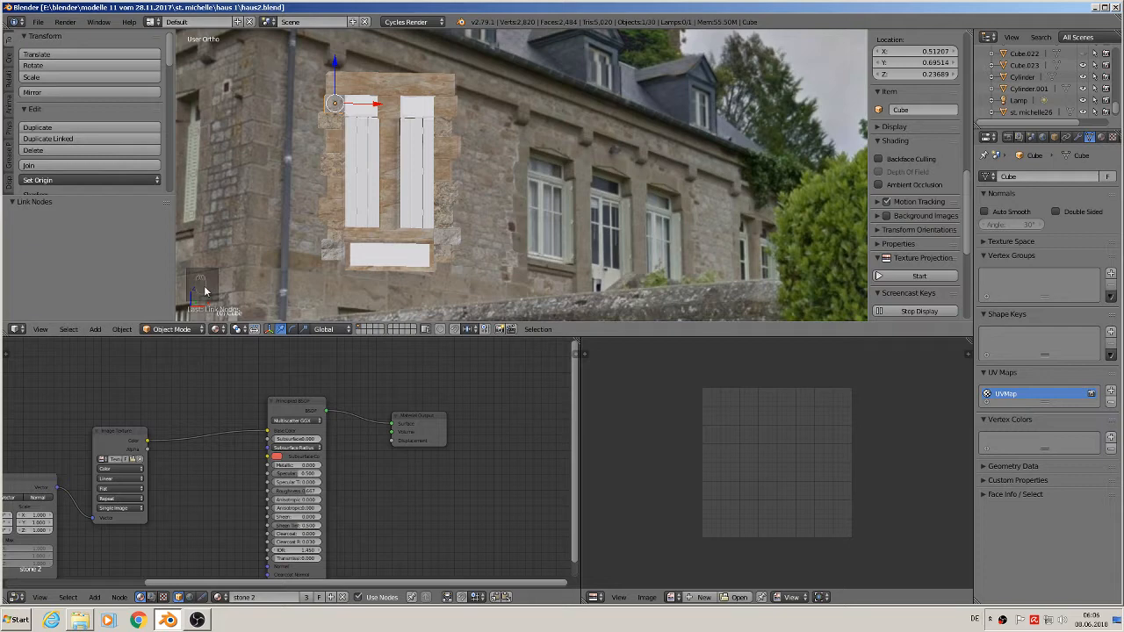
Hide the properties sidebar, enlarge the 3D viewport and add a cube mesh to the scene
key(n)
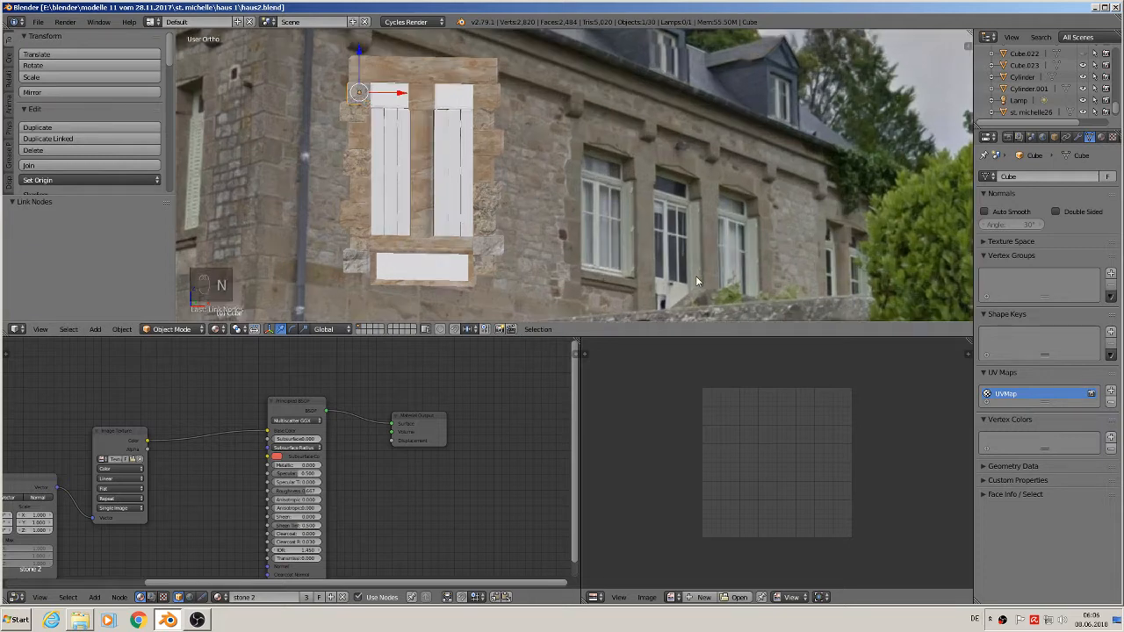
drag(629, 337, 570, 540)
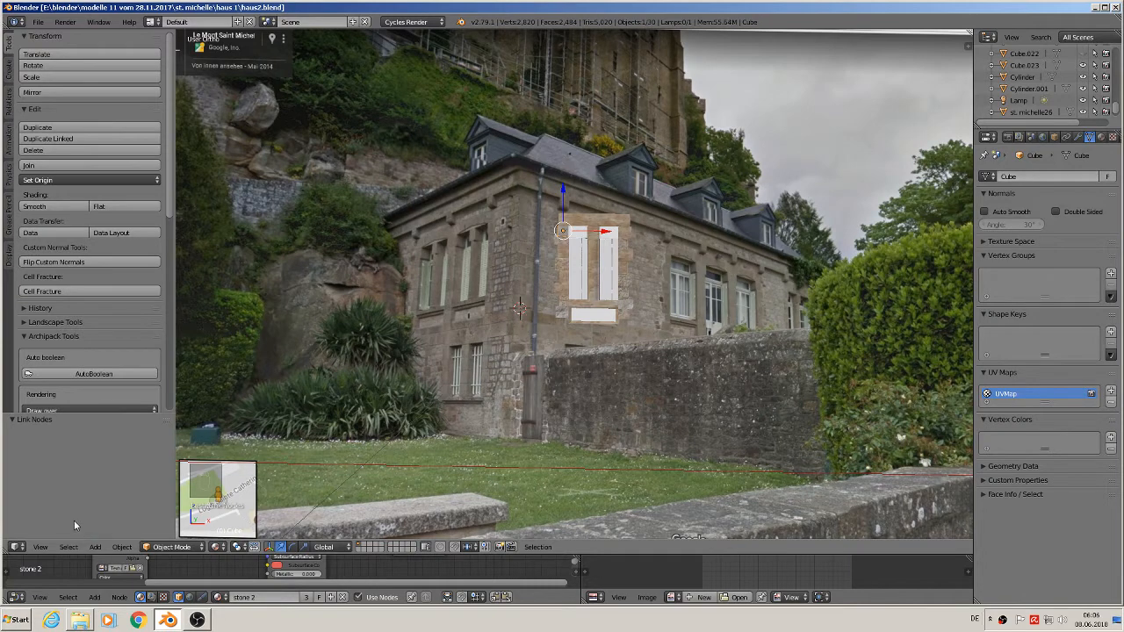
click(95, 547)
mouse_move(112, 533)
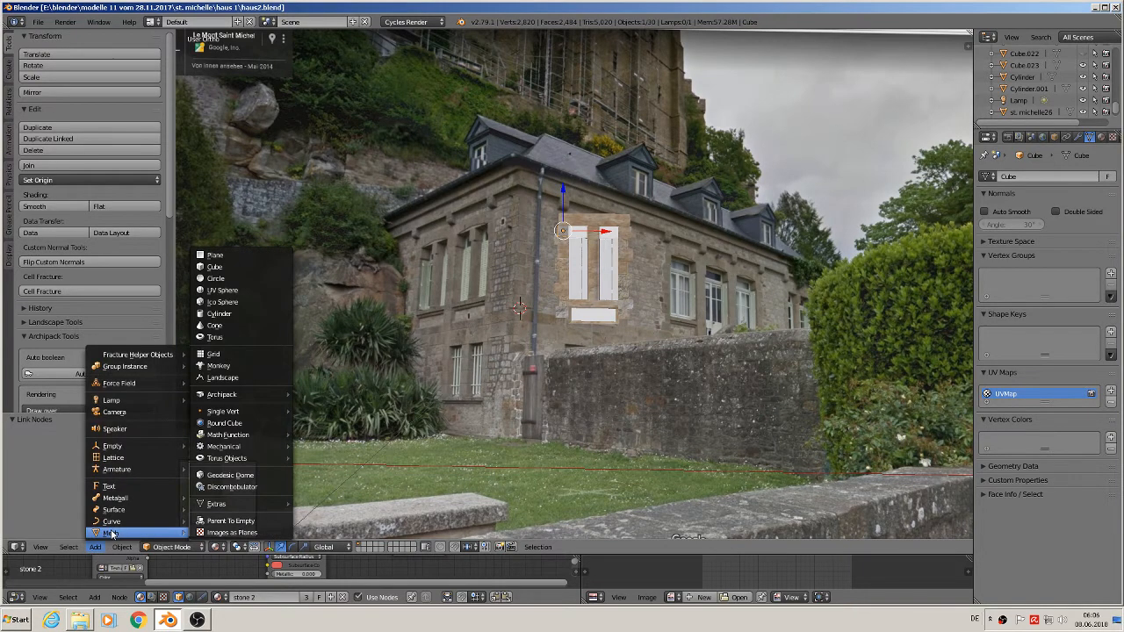
click(268, 268)
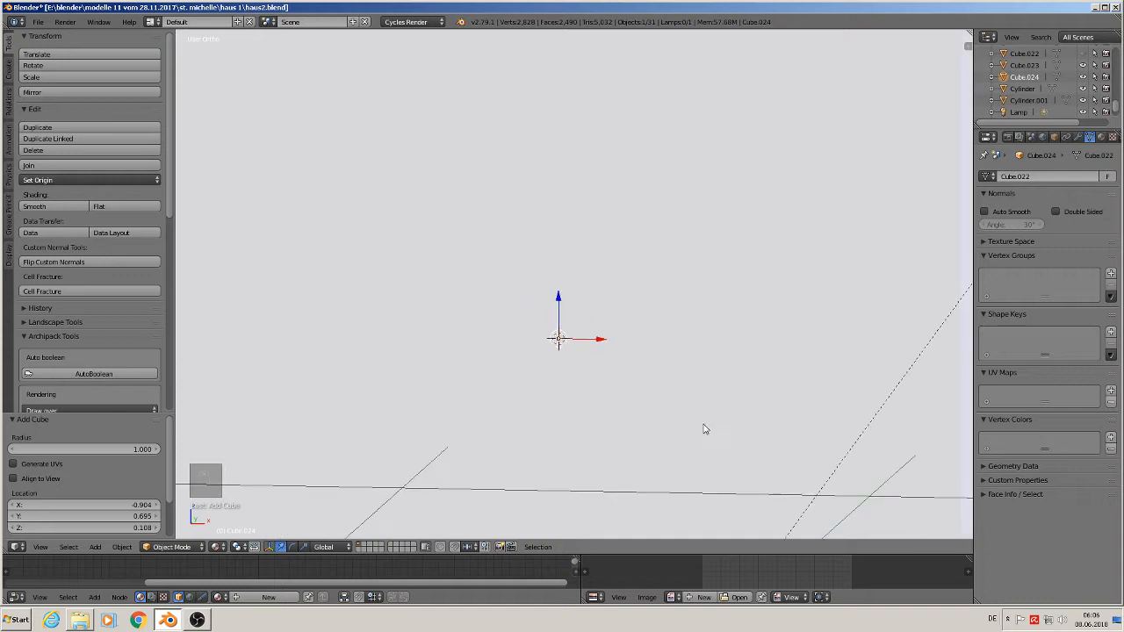
Scale the new cube down to about 0.129, and stretch it along X by about 1.8
key(s)
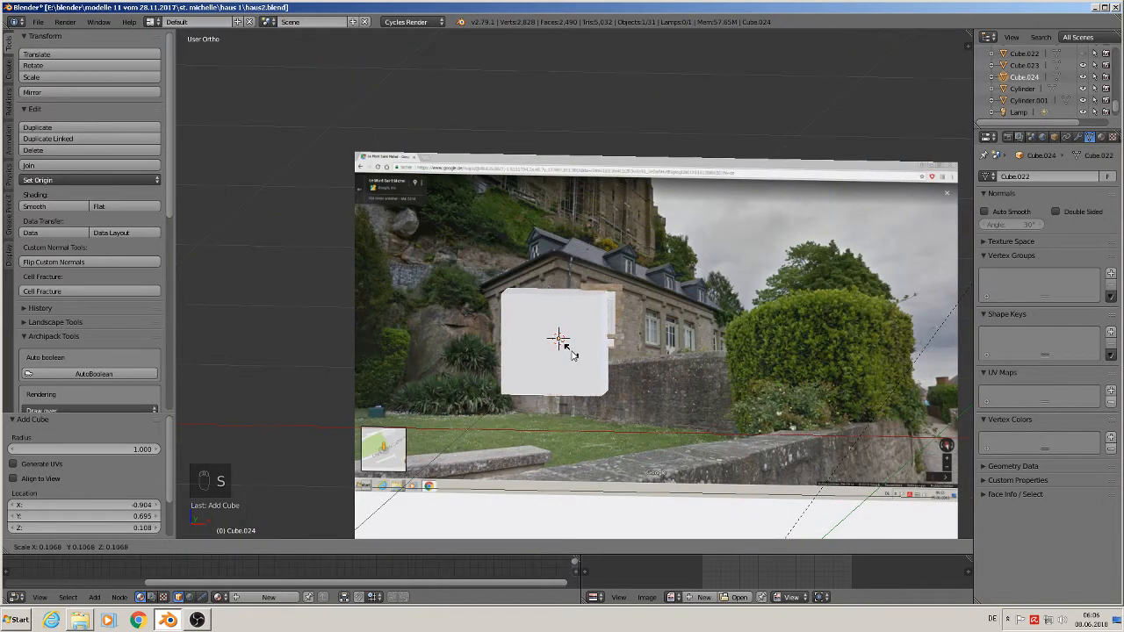
click(576, 355)
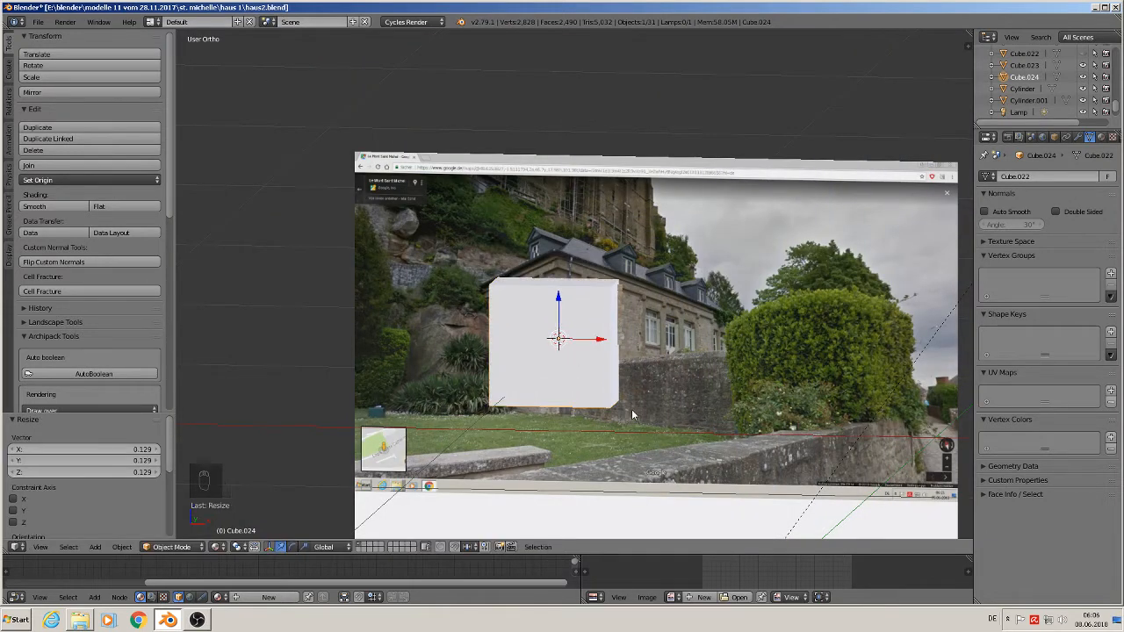
key(s)
key(x)
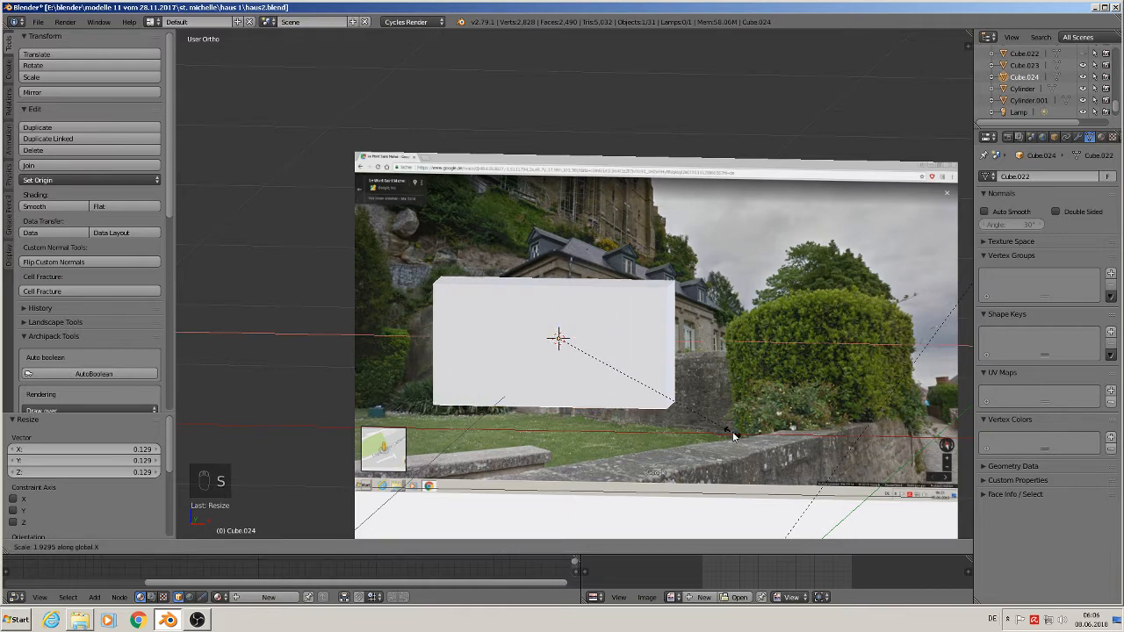
click(720, 432)
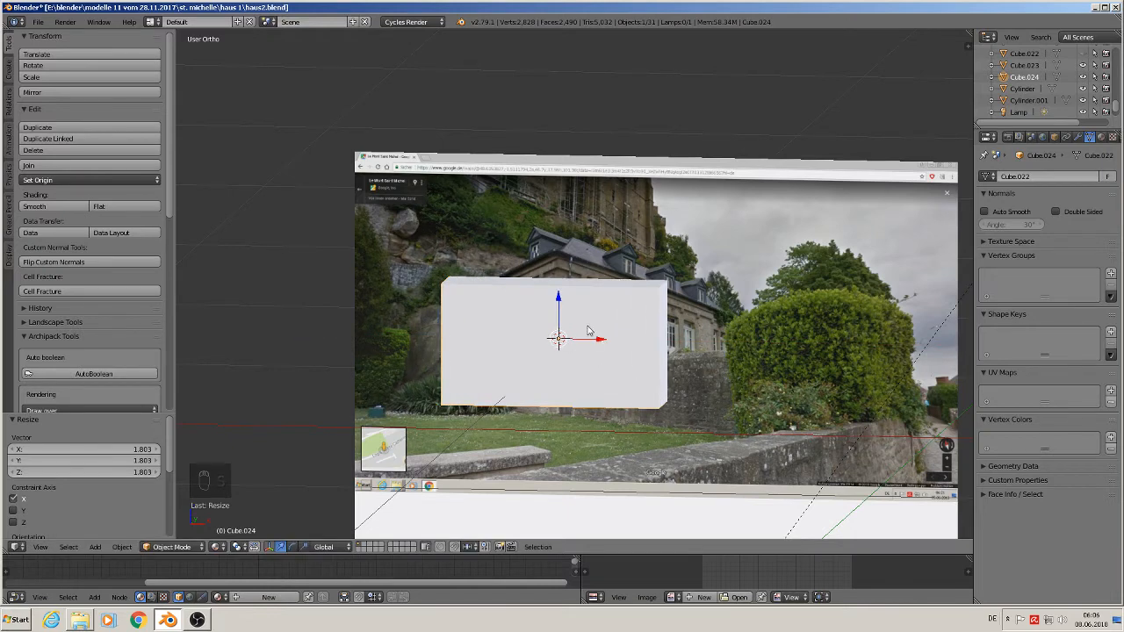
Move the block about -0.361 along Y and about -1.075 along X to place it in front of and beside the reference photo
drag(602, 339, 665, 366)
middle_drag(665, 367, 747, 398)
drag(593, 329, 715, 389)
scroll(690, 382, up, 2)
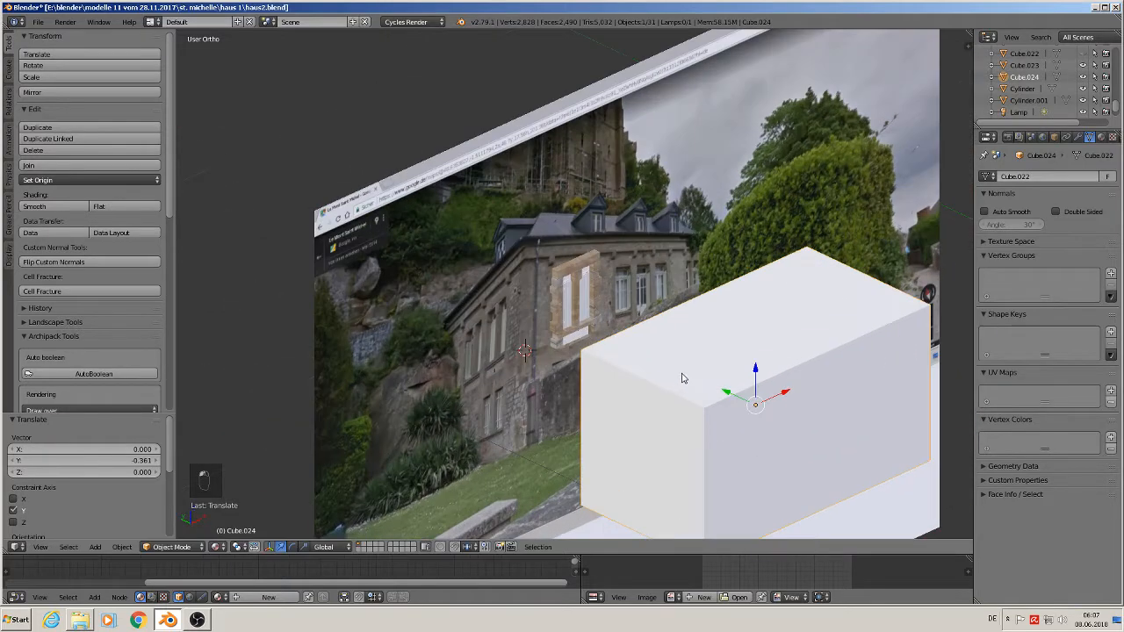
middle_drag(683, 379, 647, 356)
scroll(534, 355, up, 2)
middle_drag(535, 352, 514, 328)
scroll(604, 369, down, 2)
scroll(659, 418, down, 4)
drag(751, 417, 457, 415)
Enter Edit Mode on the block and add one centred horizontal loop cut around its sides
key(KP_1)
scroll(663, 423, up, 7)
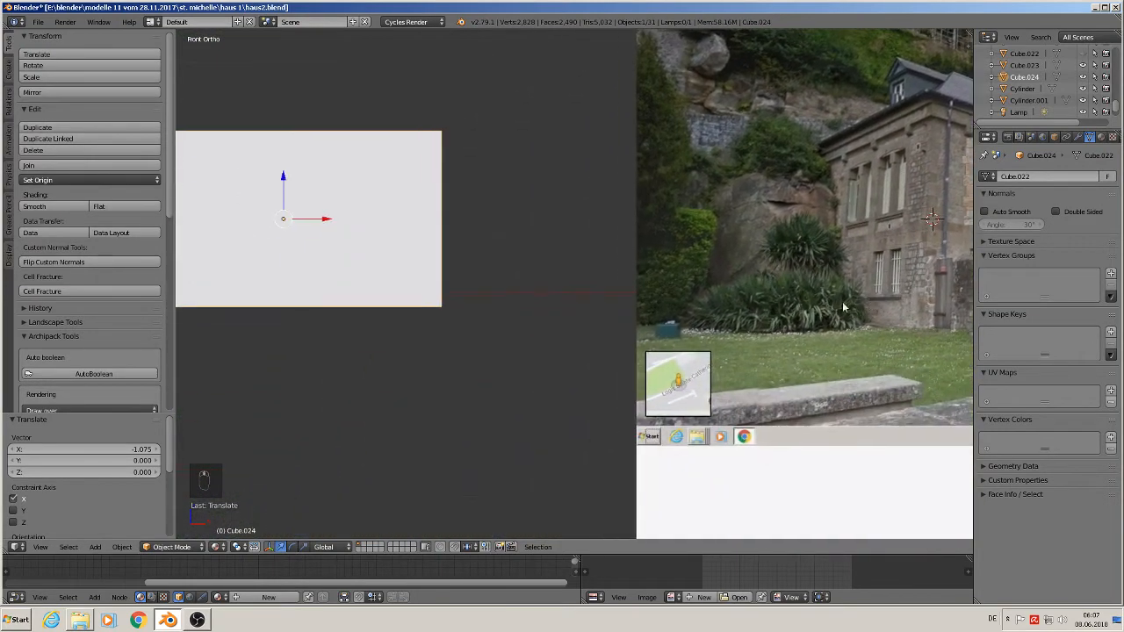
middle_drag(696, 309, 776, 319)
shift+middle_drag(292, 232, 466, 311)
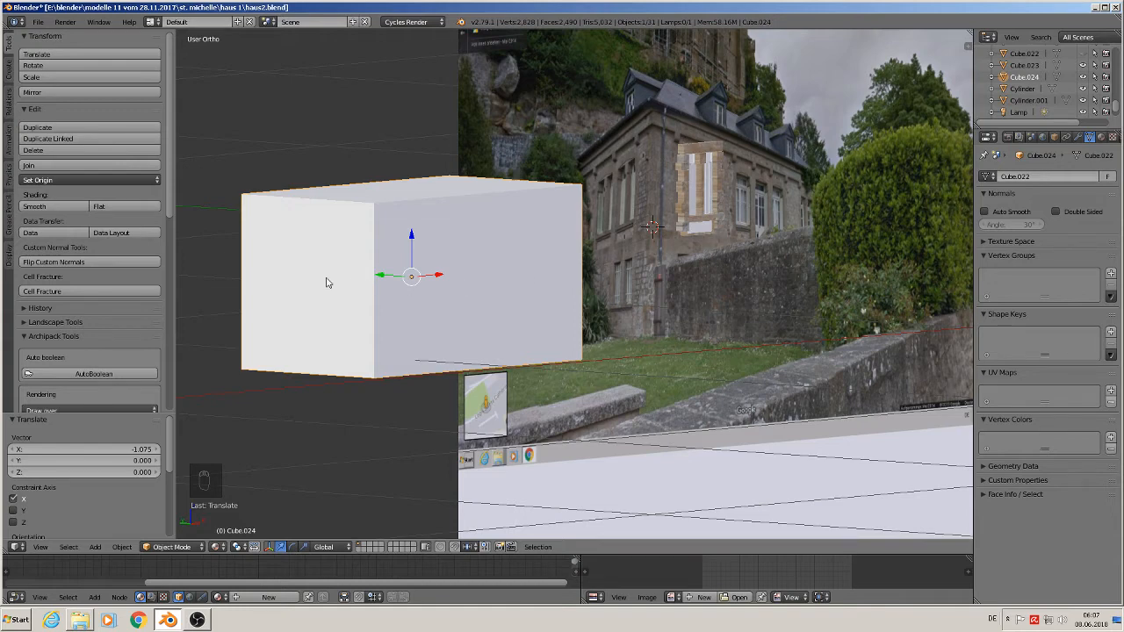
key(Tab)
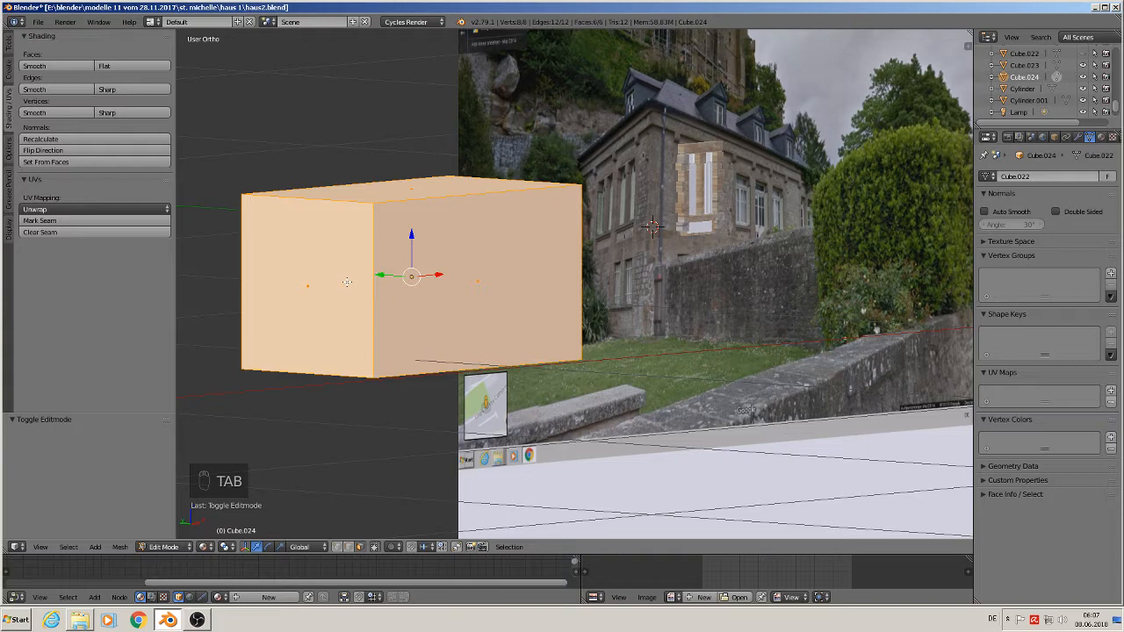
key(ctrl+r)
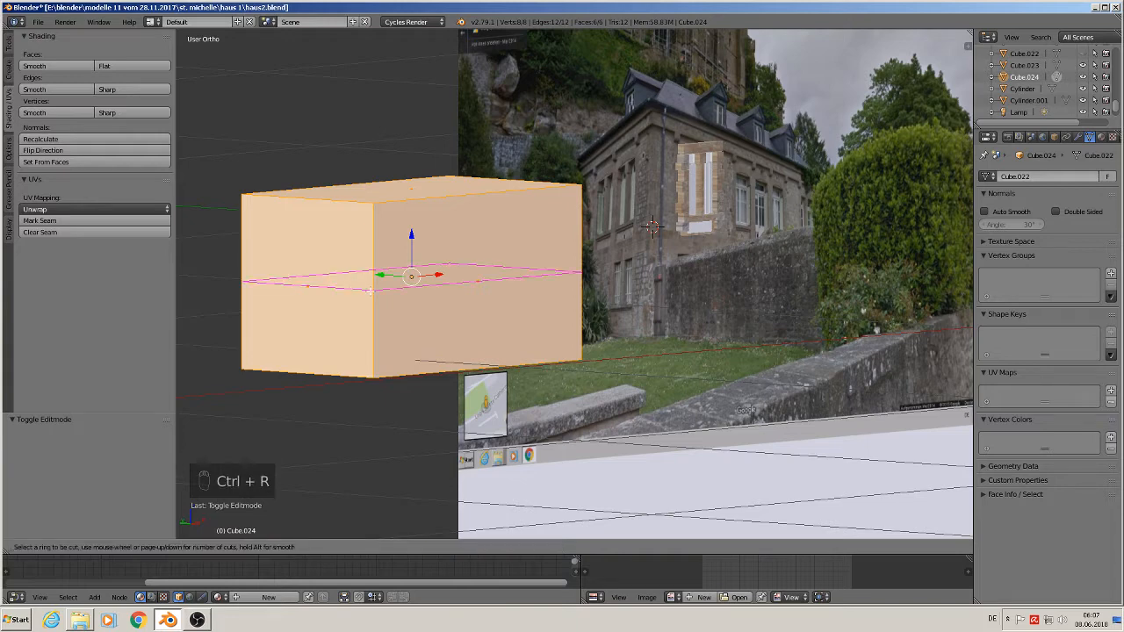
click(369, 291)
right_click(370, 291)
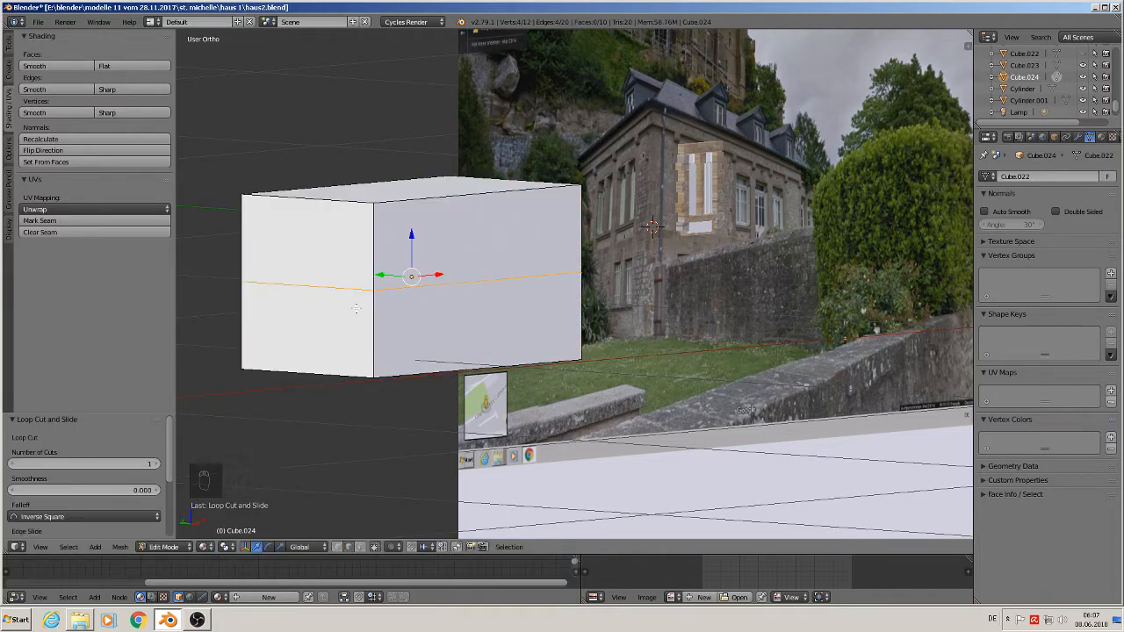
Add two more horizontal loop cuts, one slightly above the middle loop and one close to the block's upper edge
key(ctrl+r)
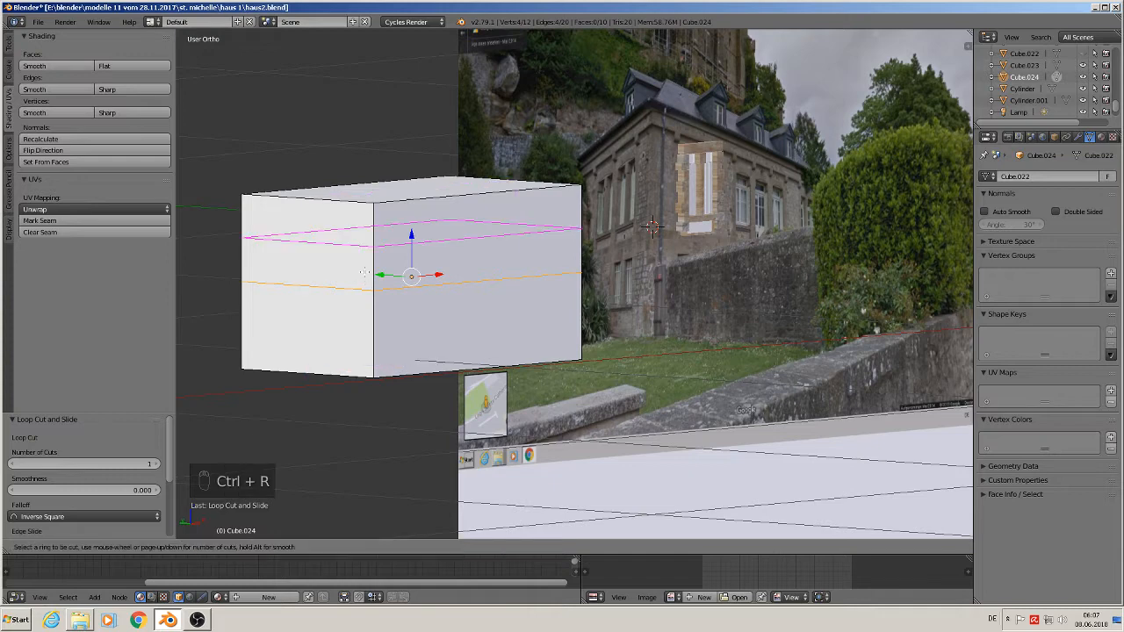
click(371, 273)
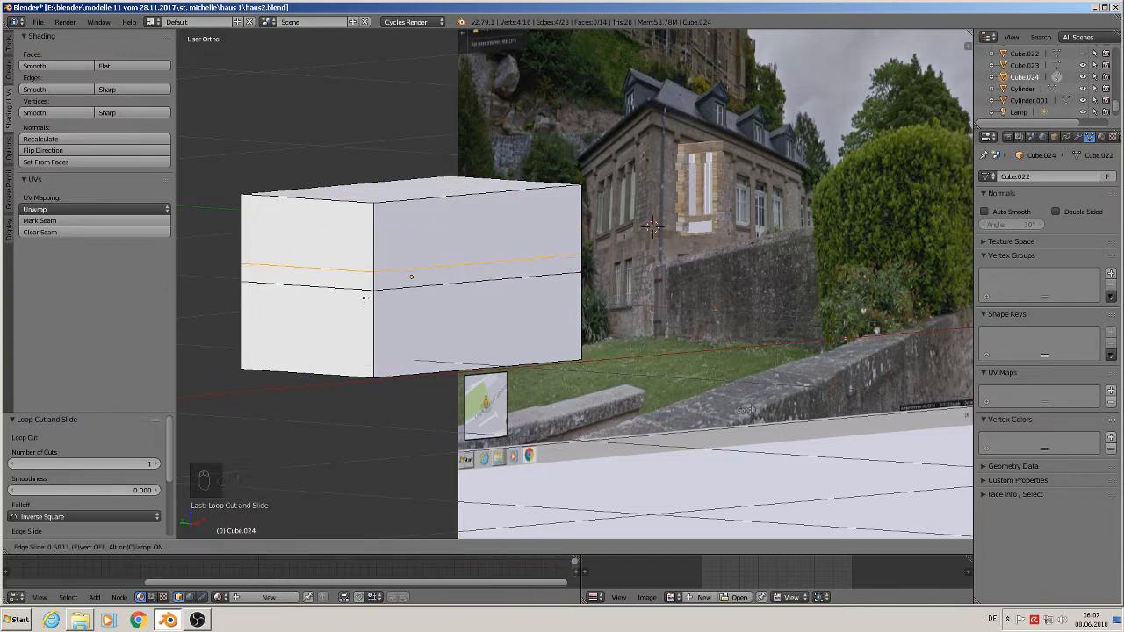
click(362, 297)
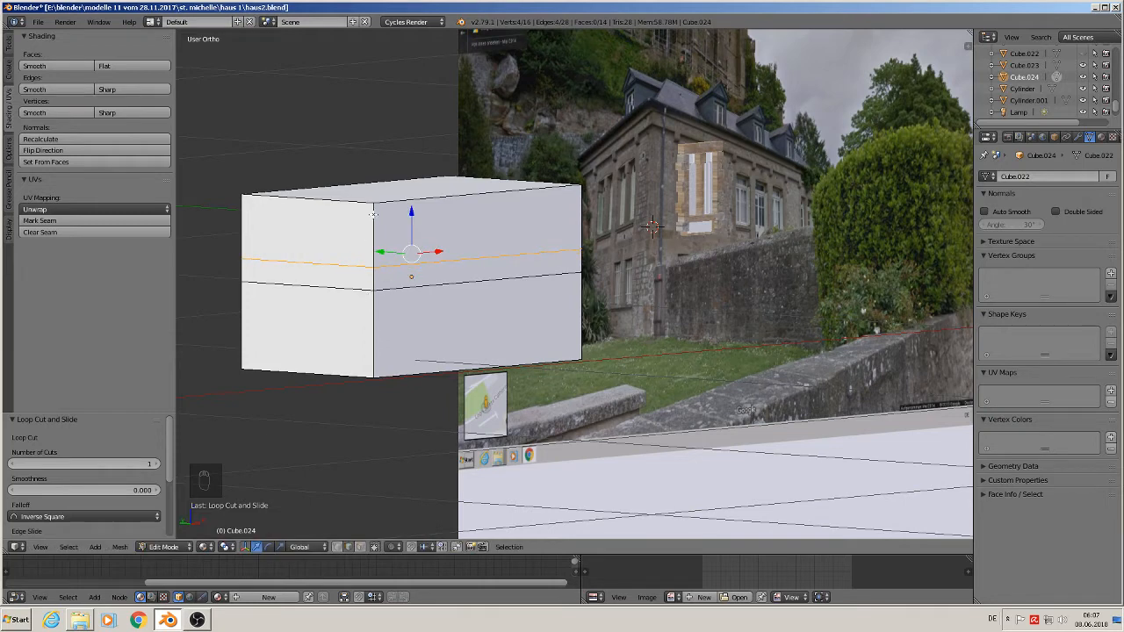
key(ctrl+r)
click(373, 220)
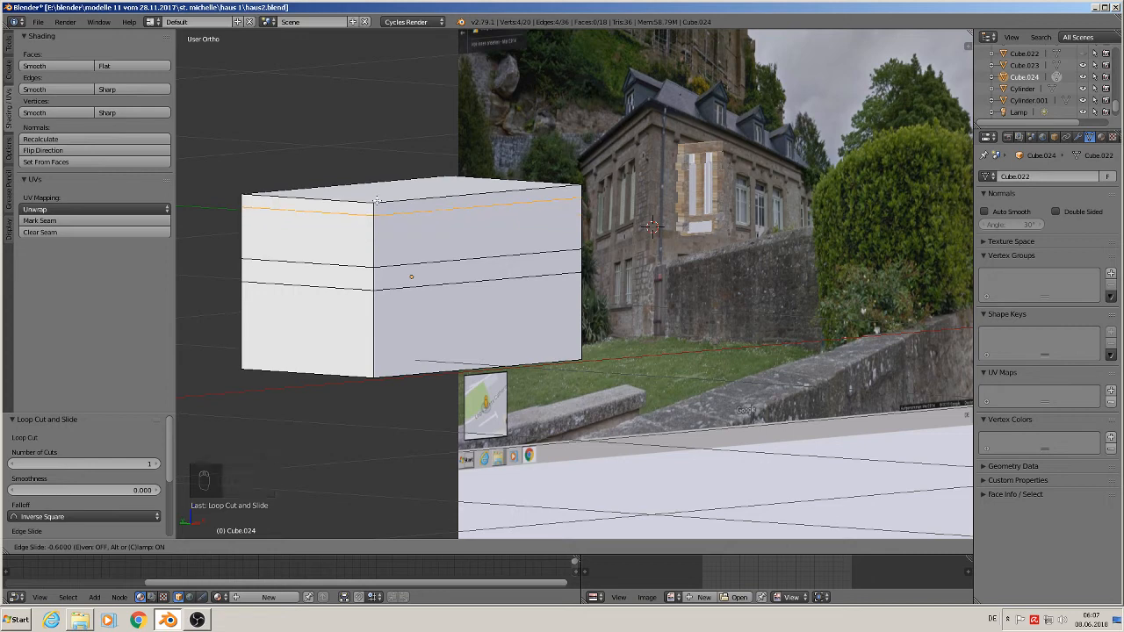
click(377, 202)
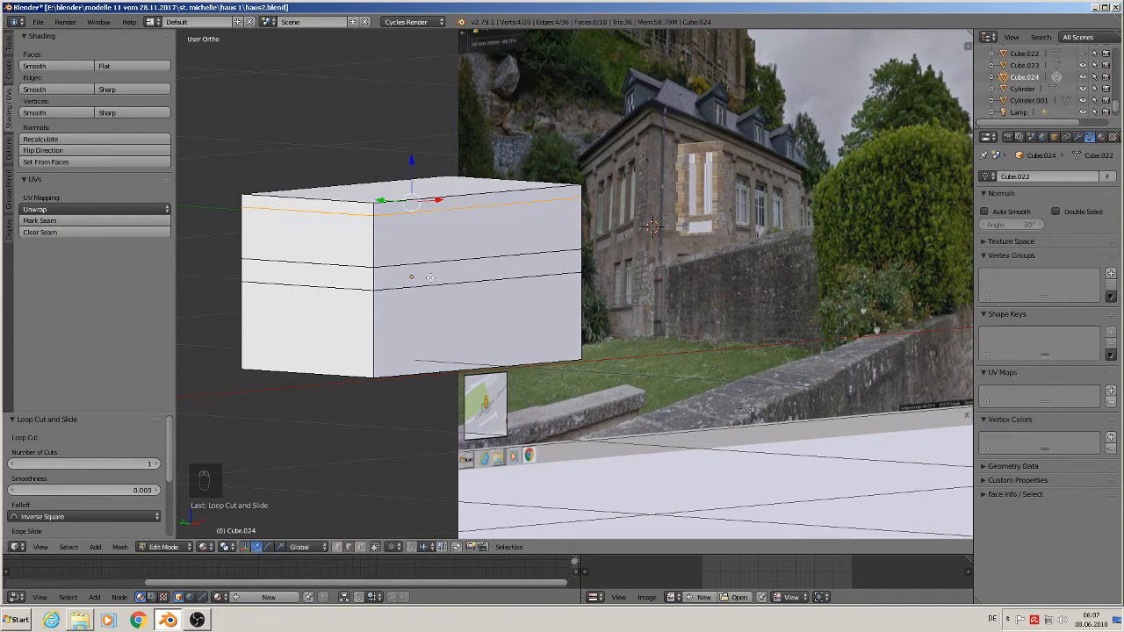
Select the two middle loops and the base through the mesh, and move them slightly down along Z
click(375, 547)
middle_drag(406, 457, 318, 444)
key(a)
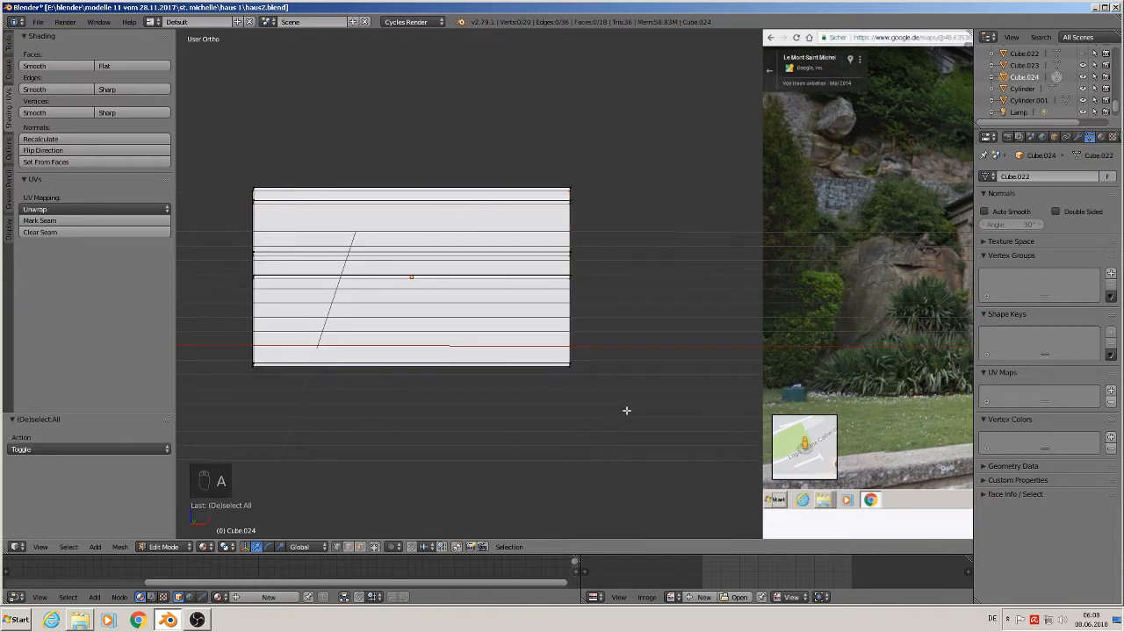
key(b)
drag(626, 410, 225, 238)
middle_drag(412, 255, 412, 262)
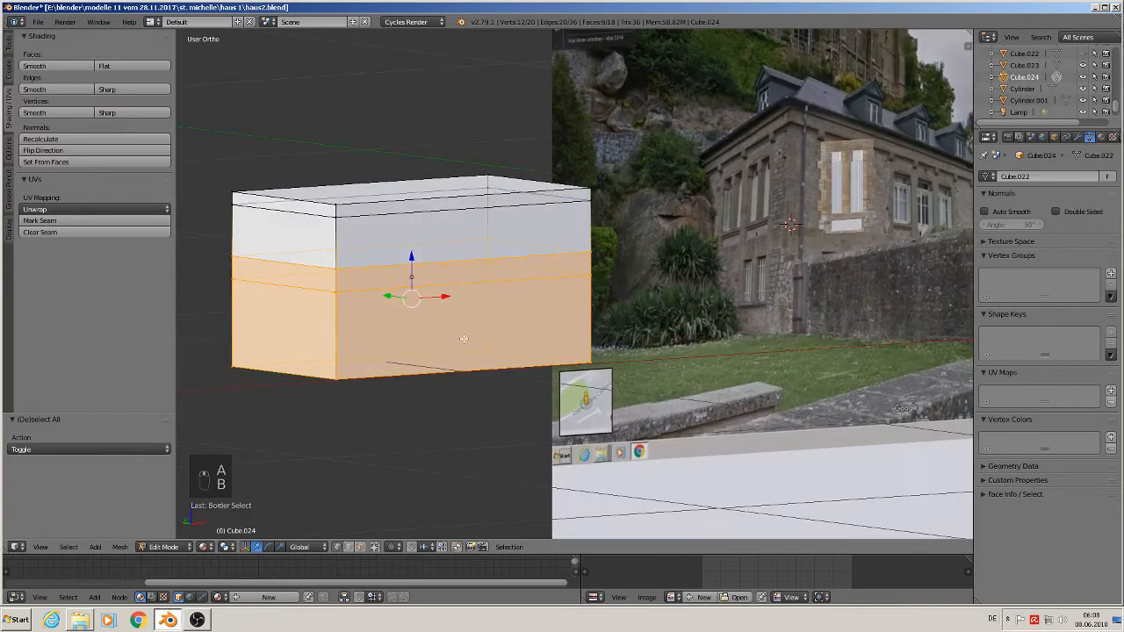
key(g)
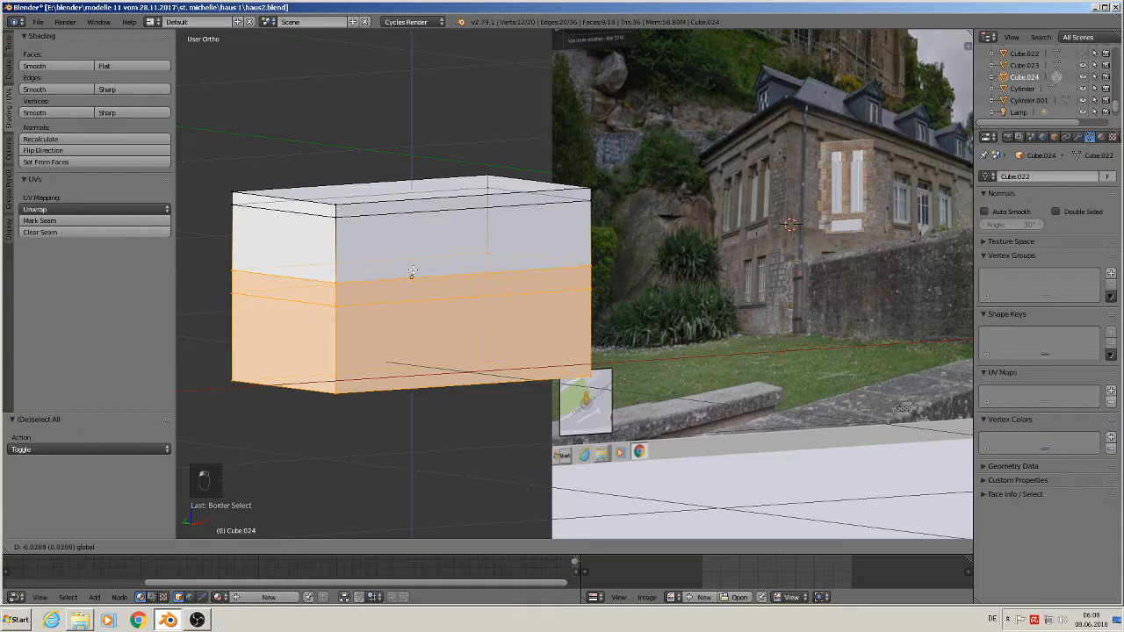
click(412, 275)
key(a)
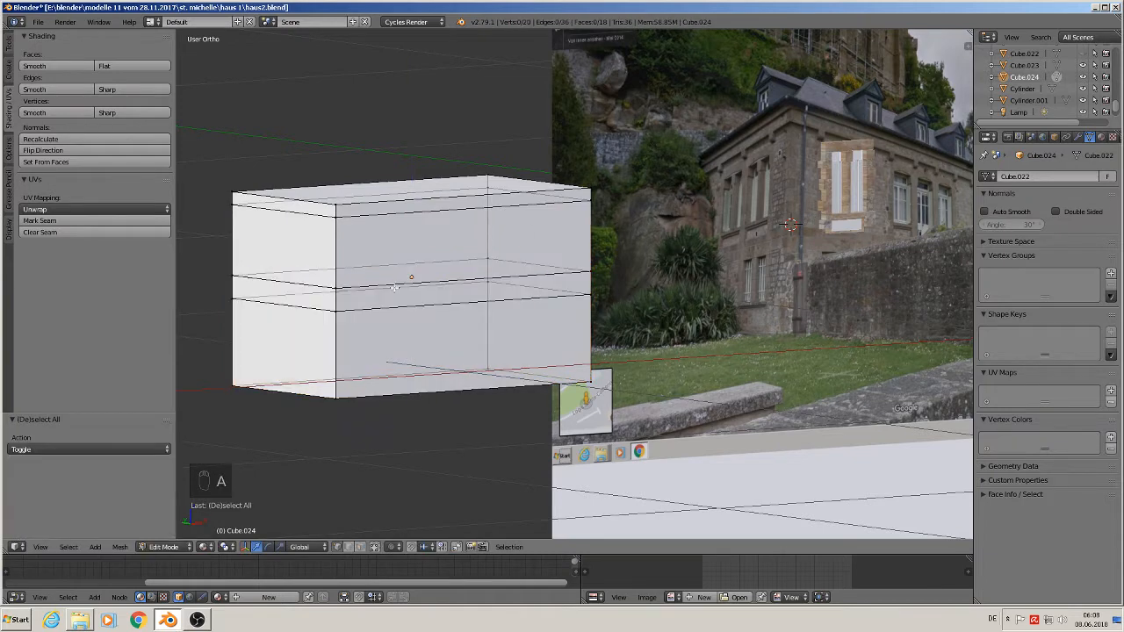
Switch to face selection and limit selection to visible geometry
middle_drag(364, 289, 366, 289)
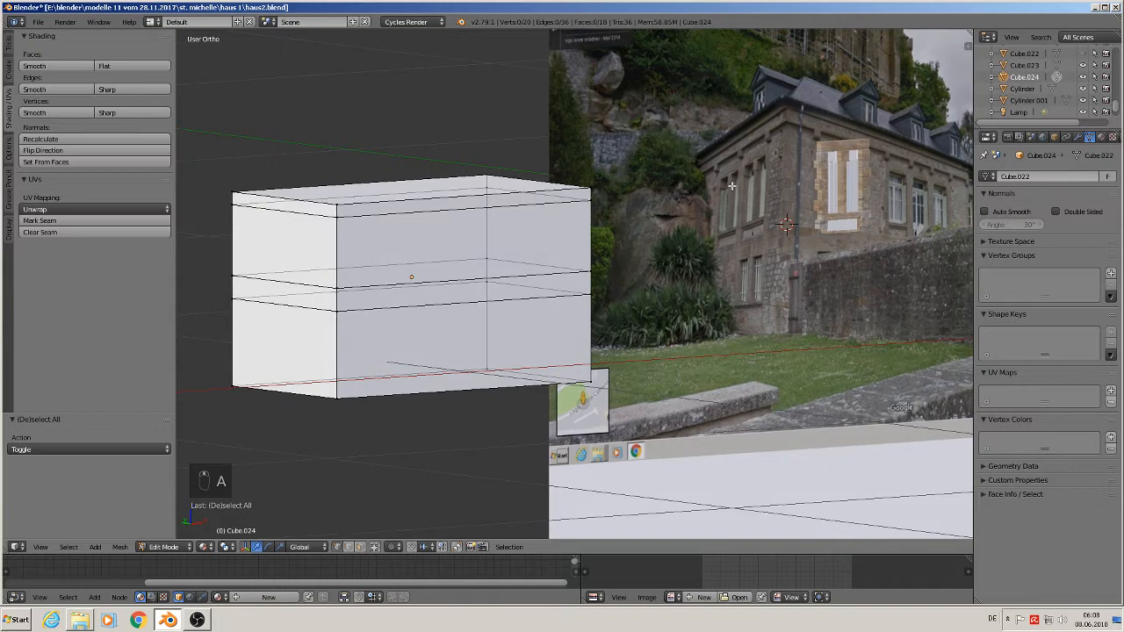
click(361, 548)
click(375, 548)
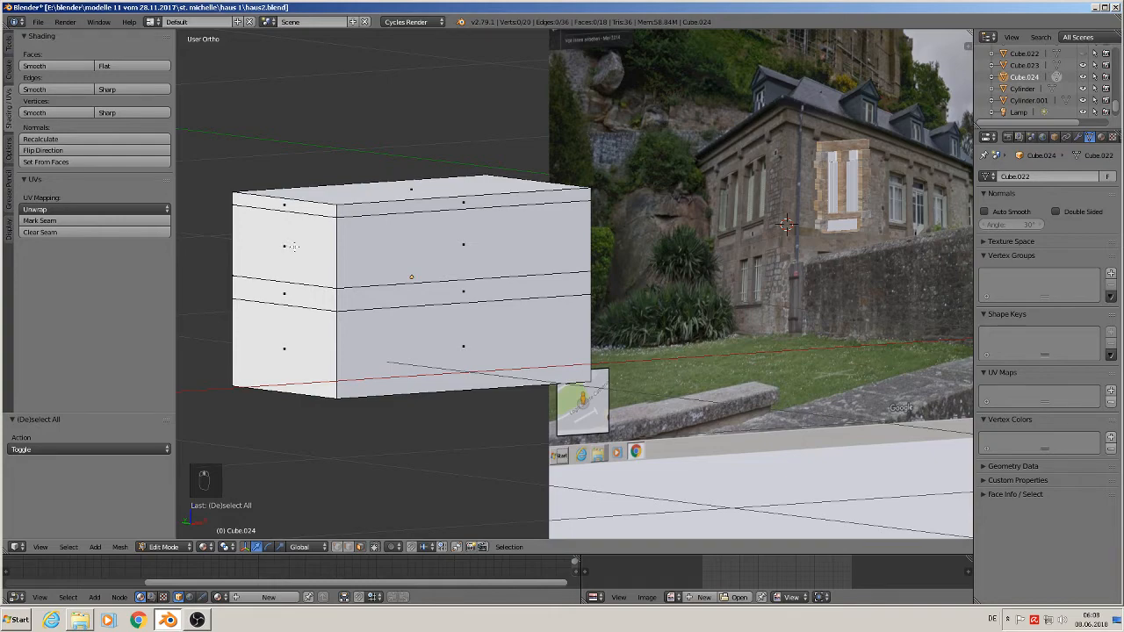
Add two vertical loop cuts across the block's narrow end, one near the front corner and one between it and the centre
middle_drag(294, 247, 372, 241)
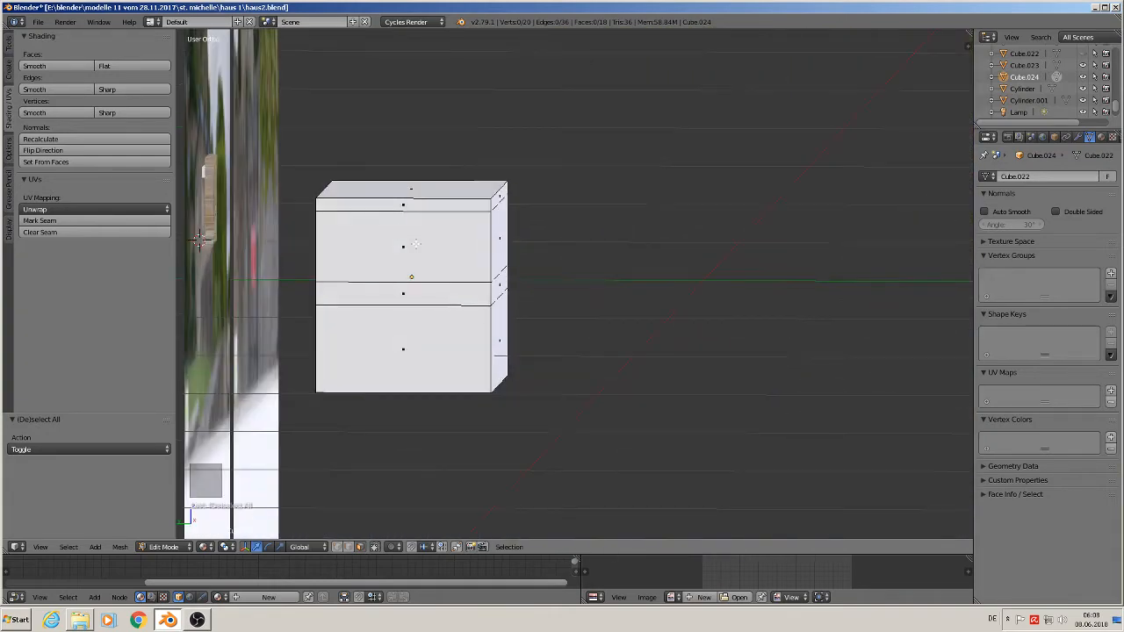
key(ctrl+r)
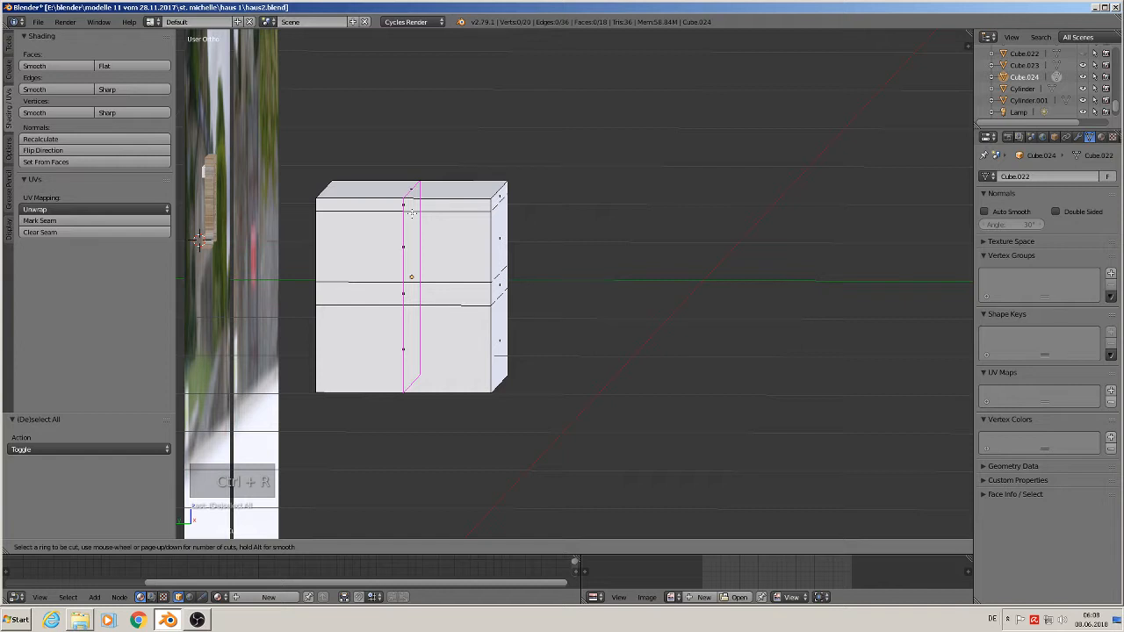
click(411, 212)
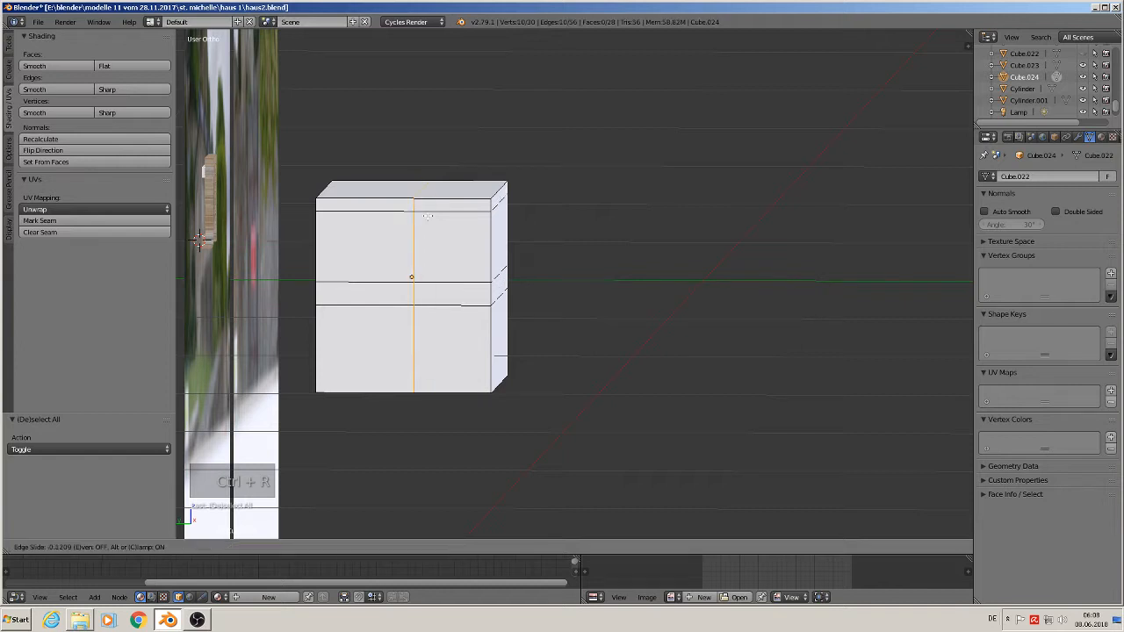
click(478, 224)
key(ctrl+r)
click(423, 217)
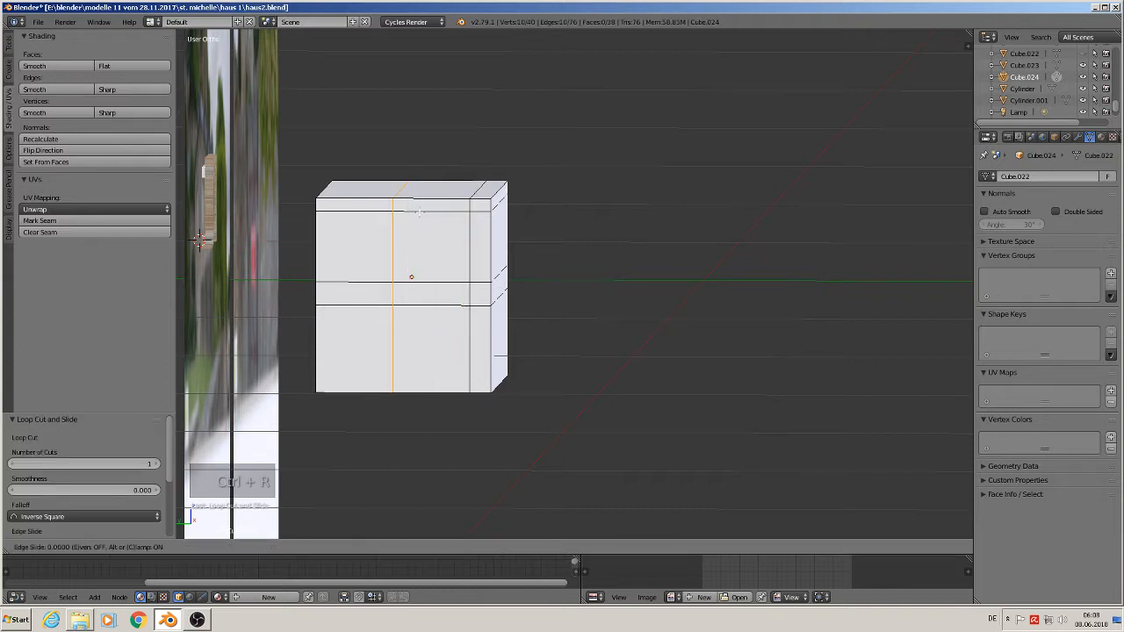
click(443, 218)
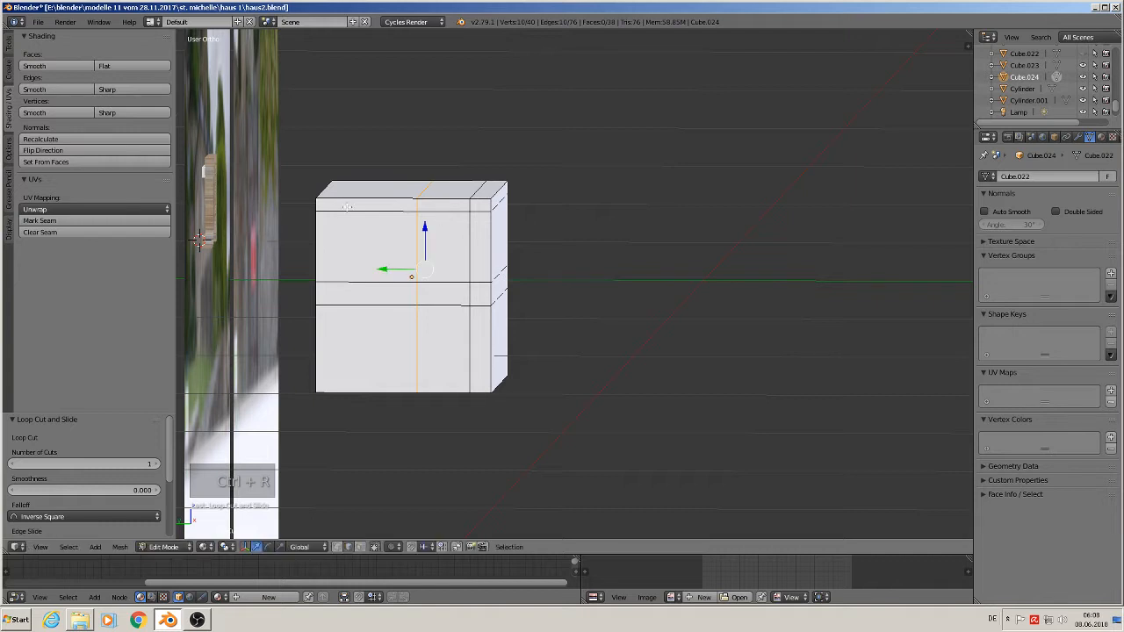
Add two more vertical loop cuts on the narrow end, one near the back corner and one just behind the centre
key(ctrl+r)
click(352, 201)
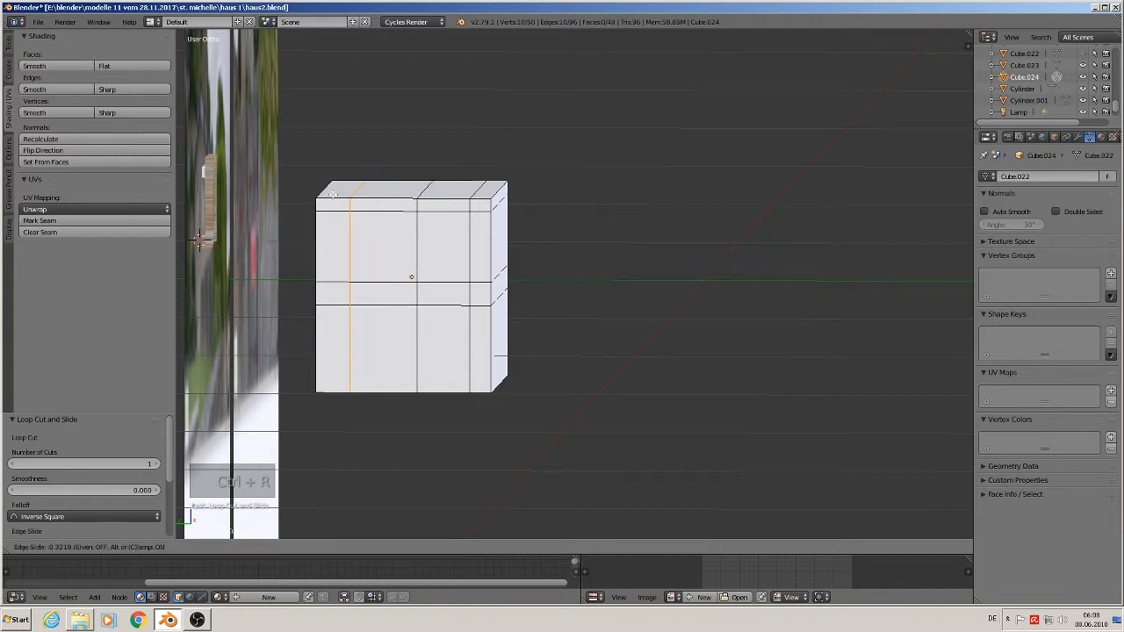
click(323, 196)
key(ctrl+r)
click(404, 208)
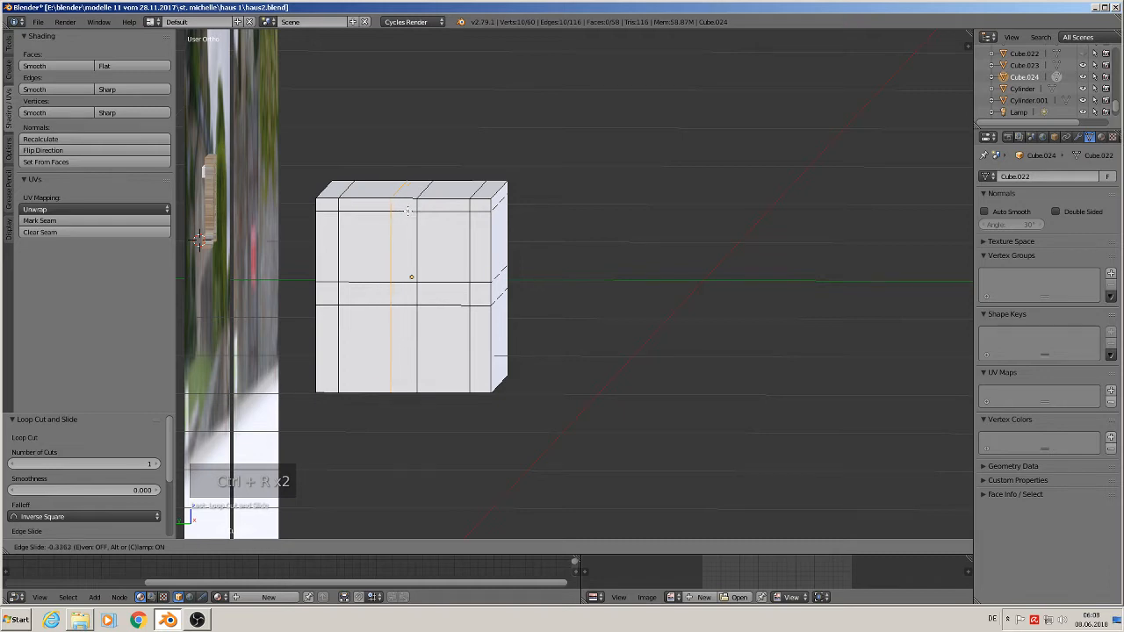
click(409, 211)
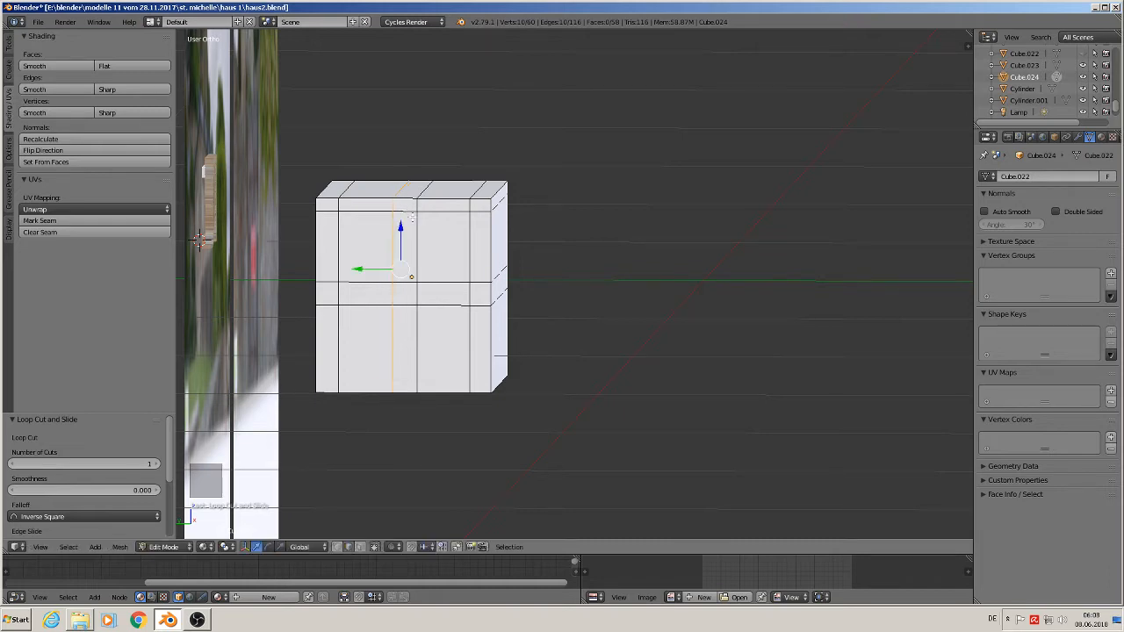
Add a horizontal loop cut around the block between the base and the lower middle loop, closer to the base, and switch to face selection
middle_drag(409, 212, 353, 272)
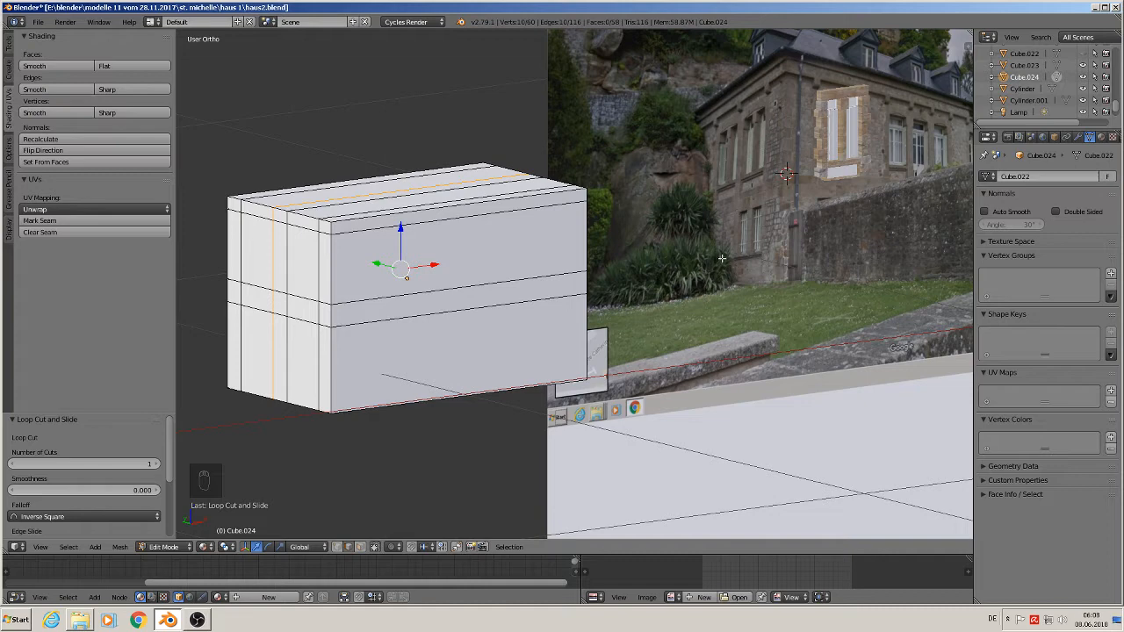
key(ctrl+r)
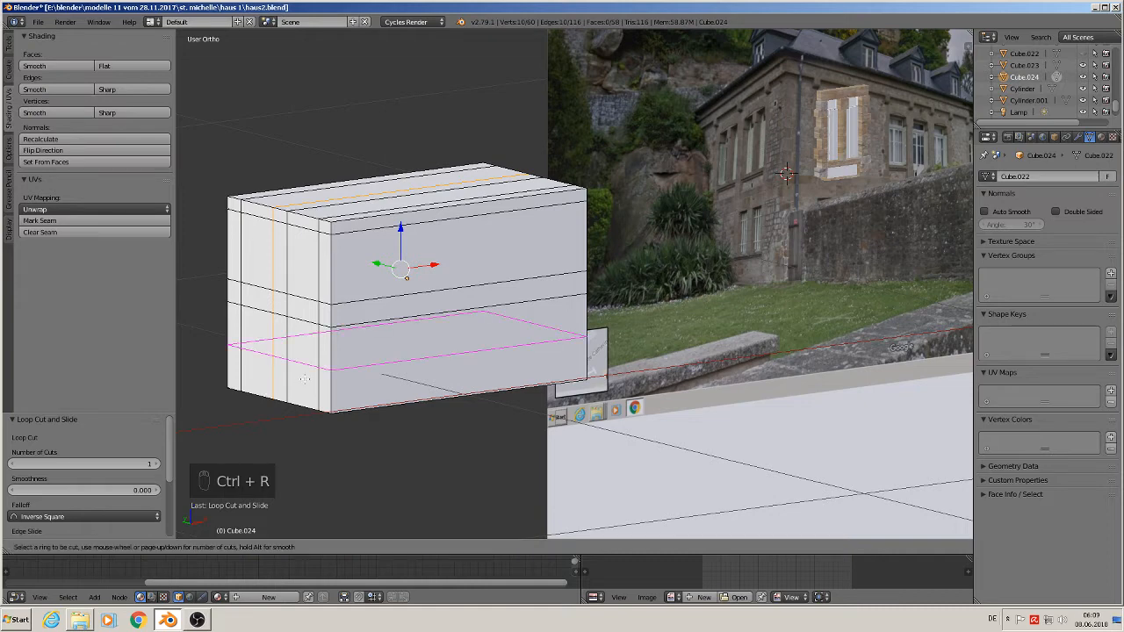
click(305, 379)
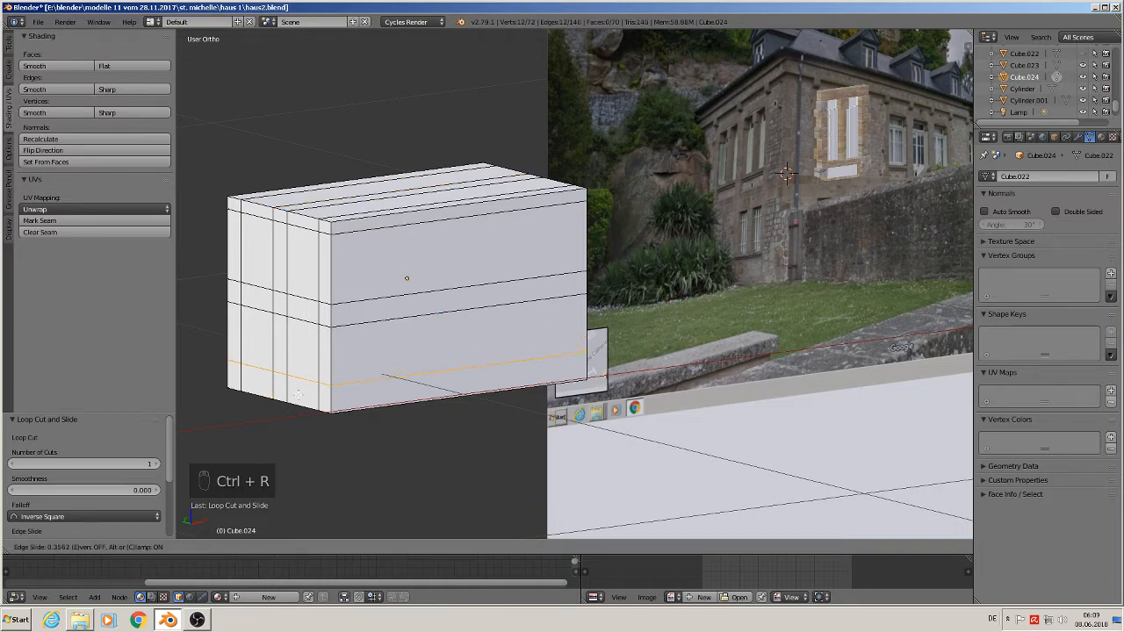
click(301, 393)
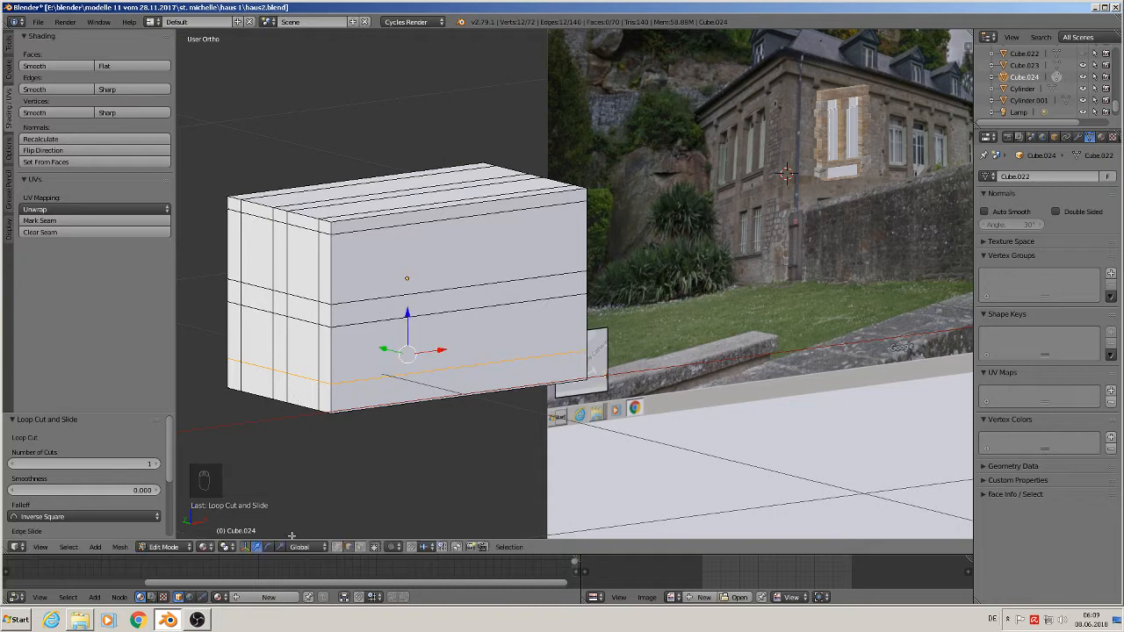
click(359, 547)
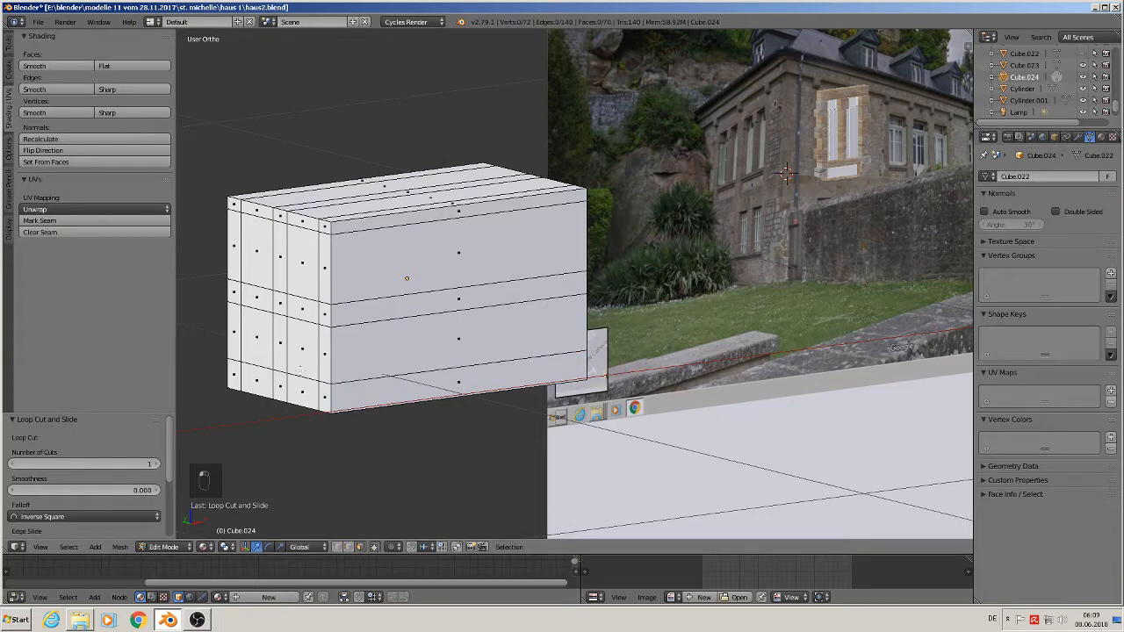
Duplicate the whole block in Object Mode and place the copy about 1.183 units away in the negative X direction
key(Tab)
scroll(341, 401, down, 4)
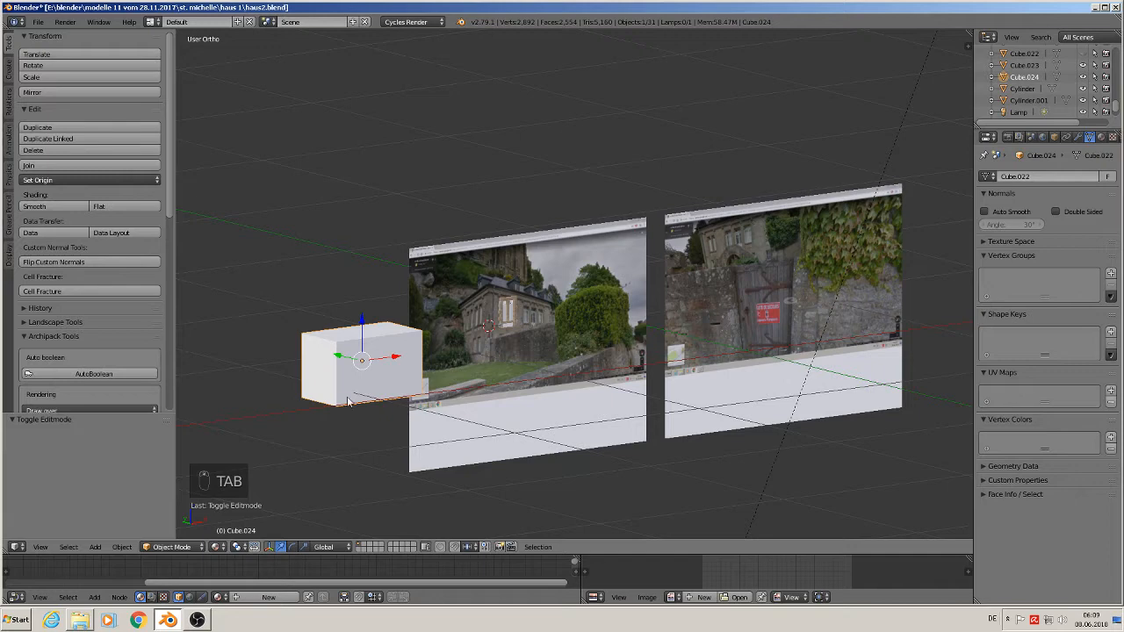
key(shift+d)
key(x)
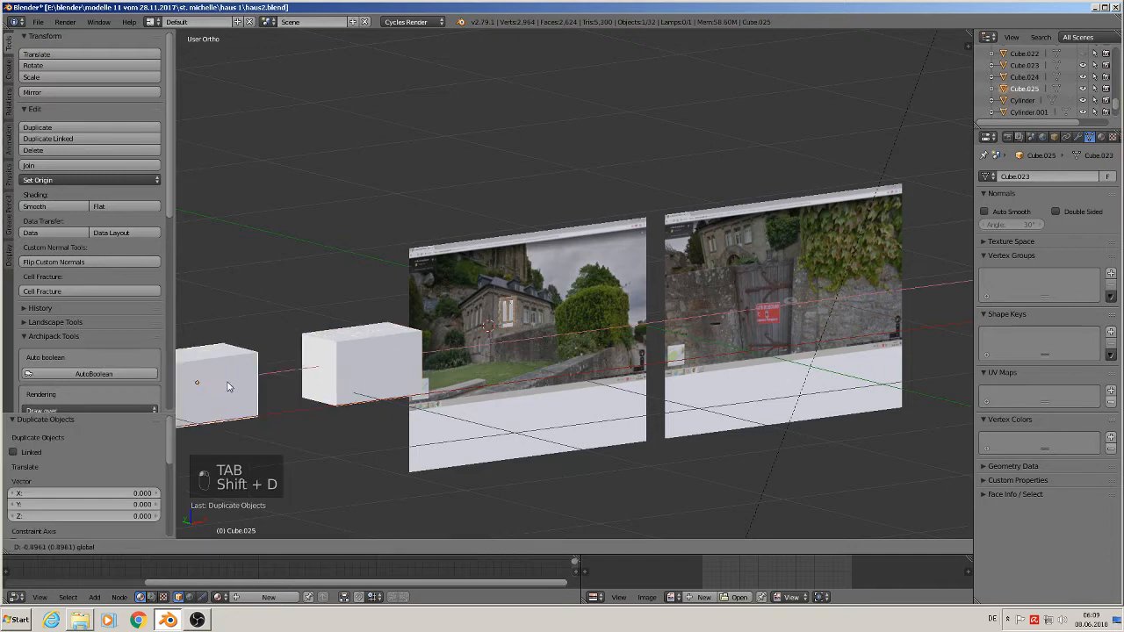
click(195, 388)
On the original block's narrow end facing the copy, delete only the faces of the two upper window openings and the lower one nearest the front
scroll(310, 355, up, 4)
right_click(413, 381)
scroll(414, 381, up, 3)
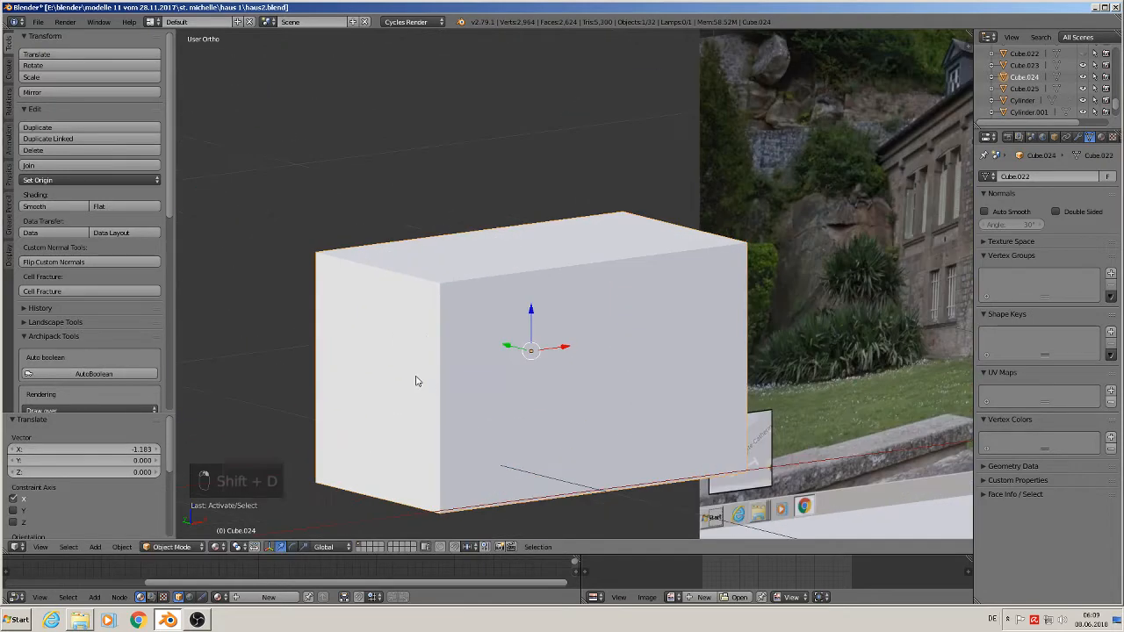
key(Tab)
right_click(411, 343)
shift+right_click(341, 342)
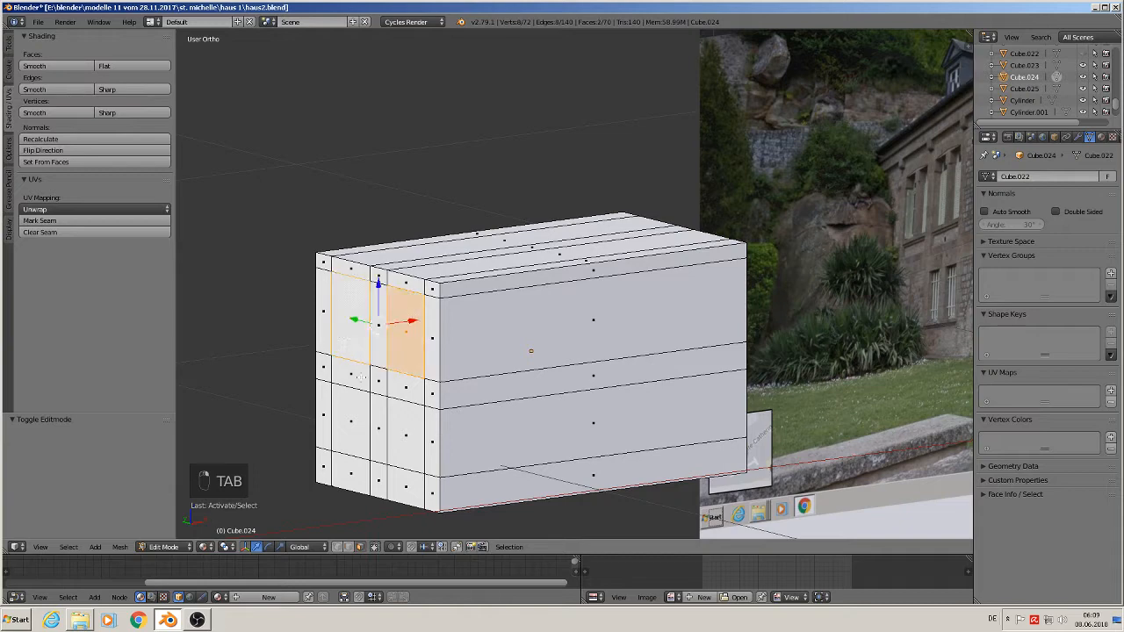
shift+right_click(397, 434)
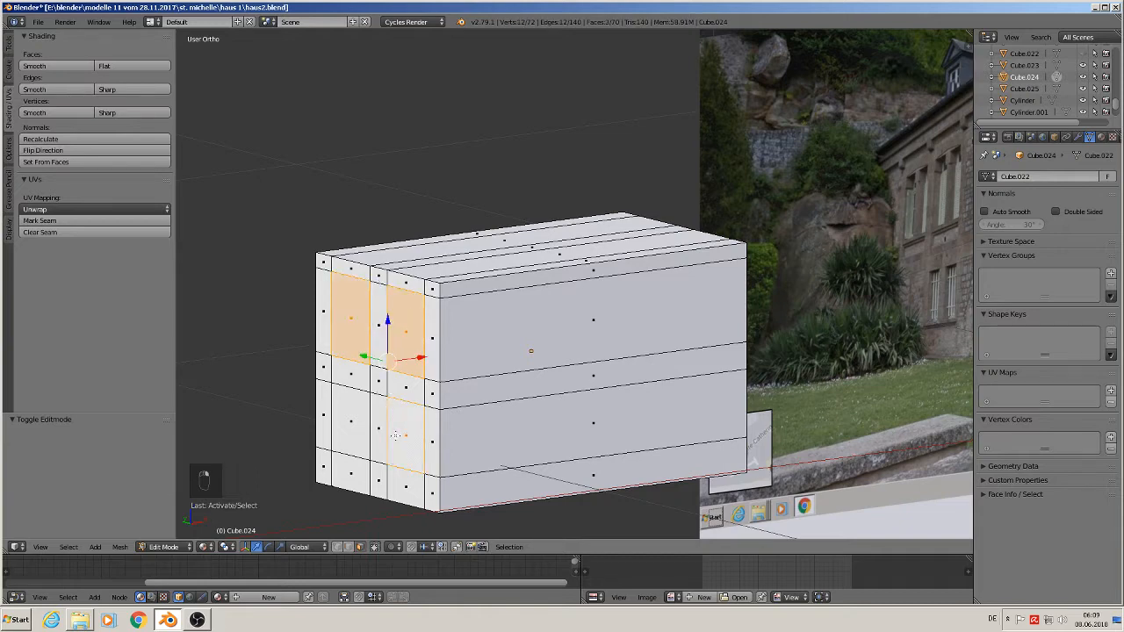
key(x)
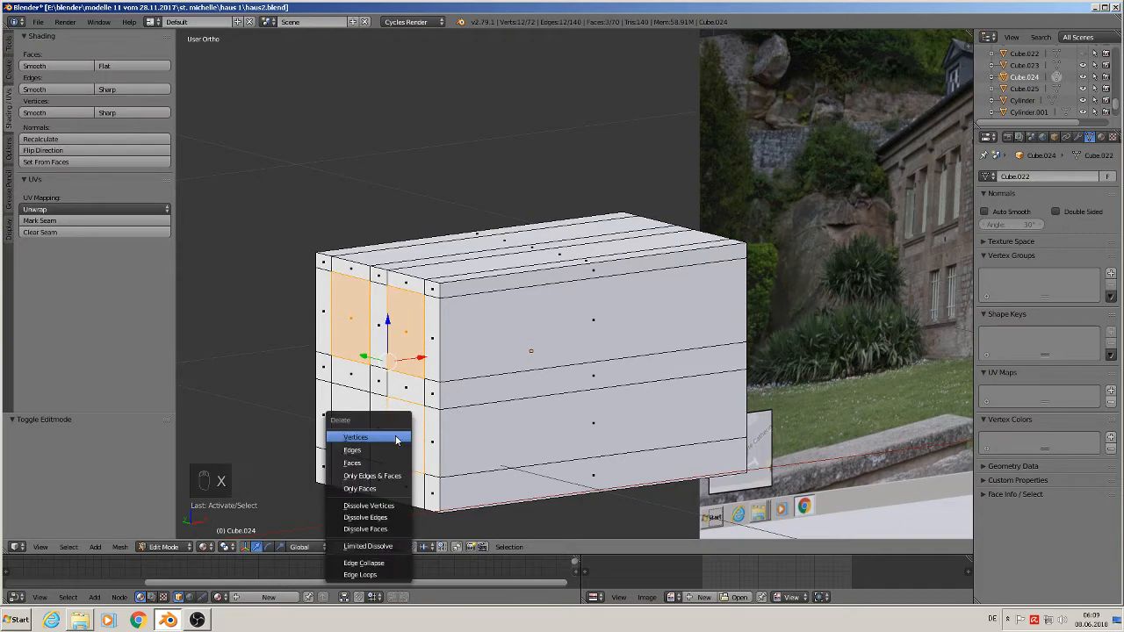
click(381, 489)
scroll(381, 490, down, 2)
shift+middle_drag(681, 342, 614, 346)
key(Tab)
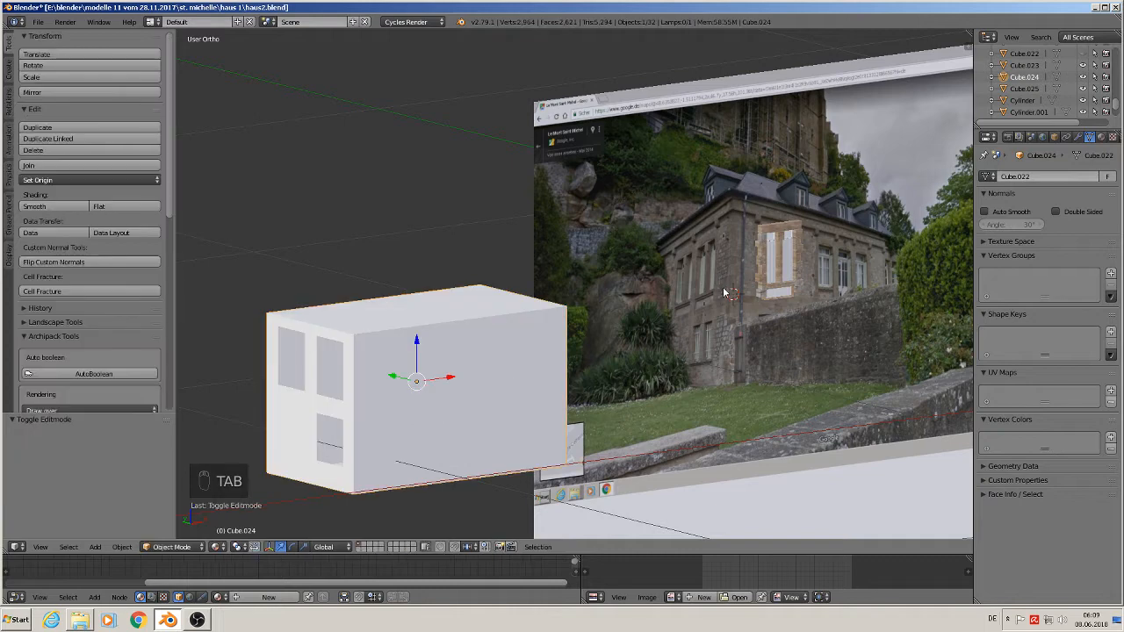
On the block's opposite narrow end, delete only the faces of the two upper window openings and one lower opening
middle_drag(798, 351, 671, 351)
key(Tab)
scroll(544, 377, up, 1)
right_click(450, 378)
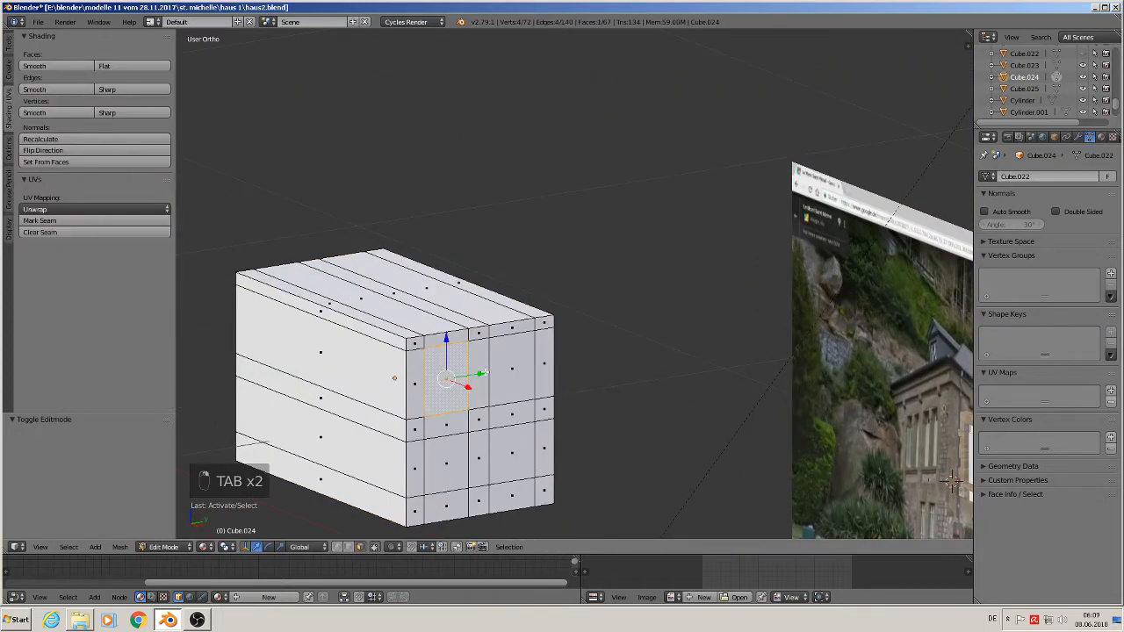
shift+right_click(503, 375)
shift+right_click(459, 447)
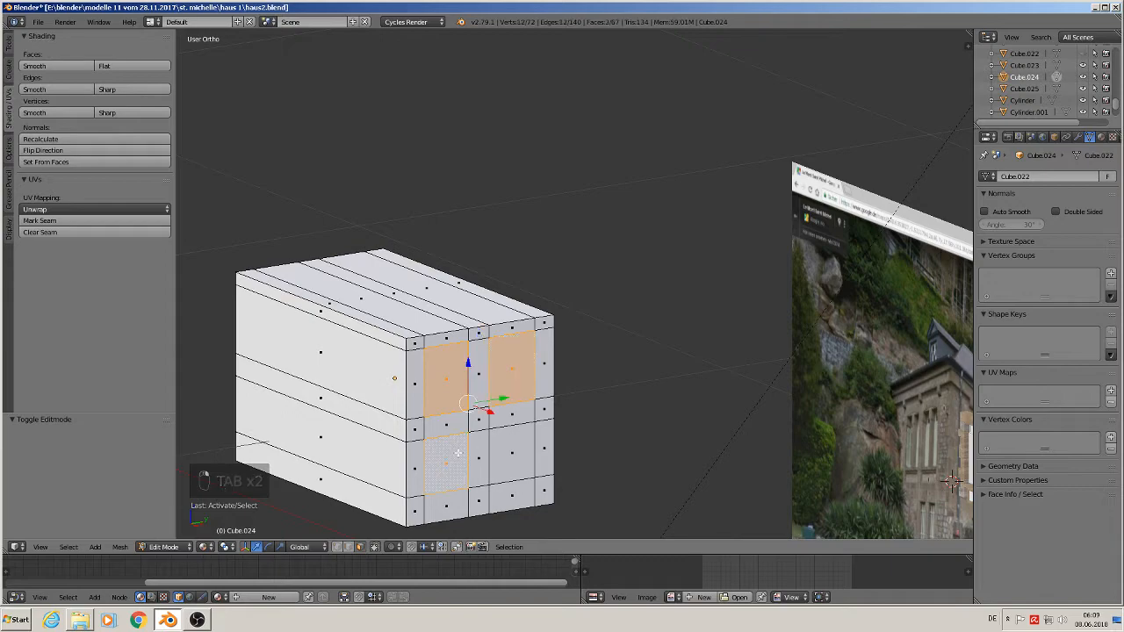
key(x)
click(458, 449)
middle_drag(458, 451, 613, 429)
shift+middle_drag(563, 378, 690, 308)
key(Tab)
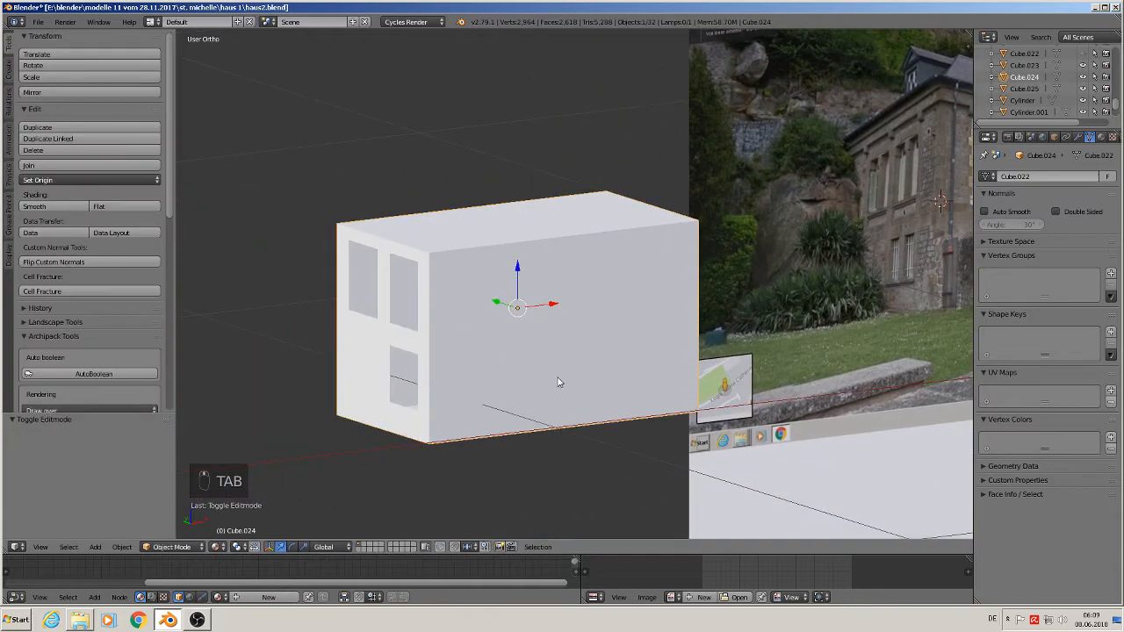
Examine both reference photos for the arrangement of windows and doors along the house's long facade
middle_drag(611, 364, 571, 354)
scroll(587, 351, down, 2)
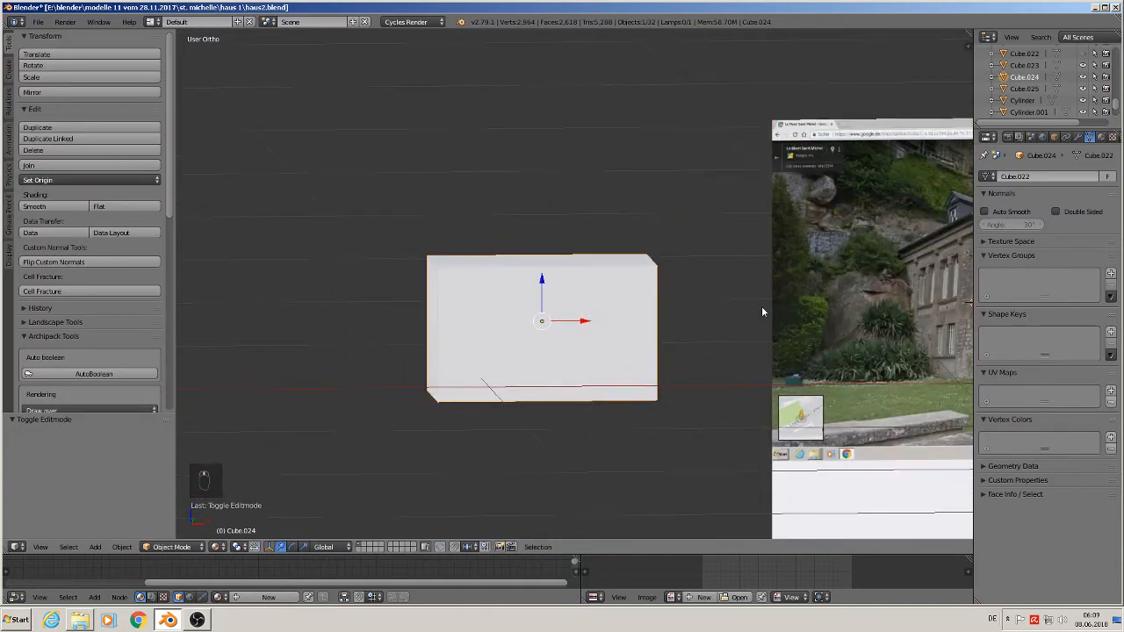
scroll(605, 279, up, 3)
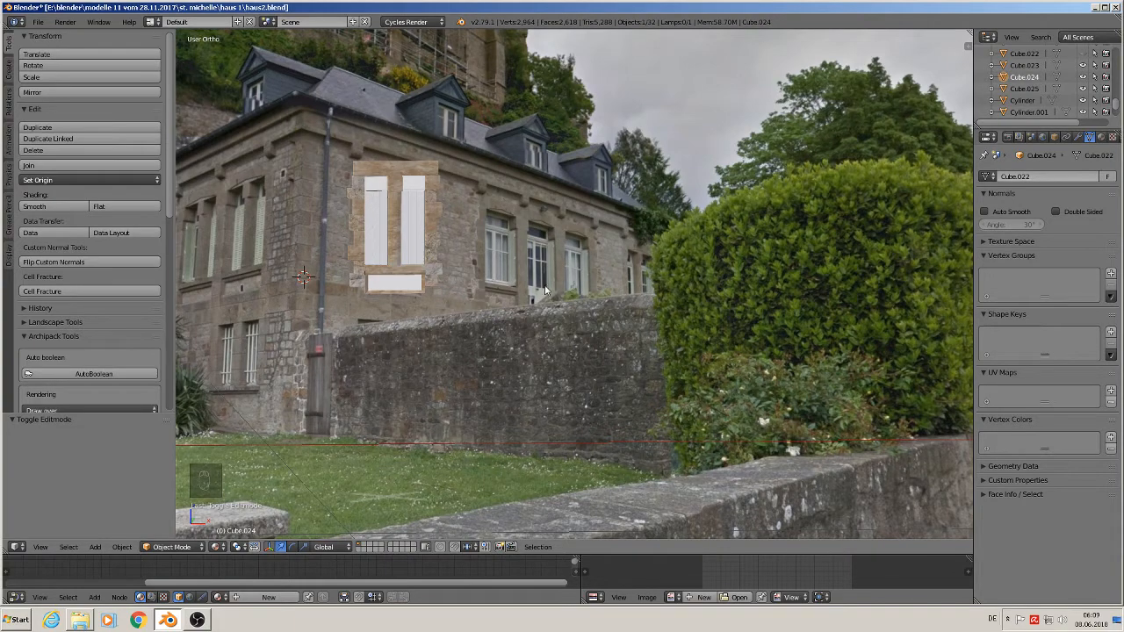
scroll(538, 370, down, 4)
shift+middle_drag(813, 363, 946, 359)
shift+middle_drag(416, 247, 612, 305)
scroll(612, 304, up, 1)
scroll(613, 305, up, 2)
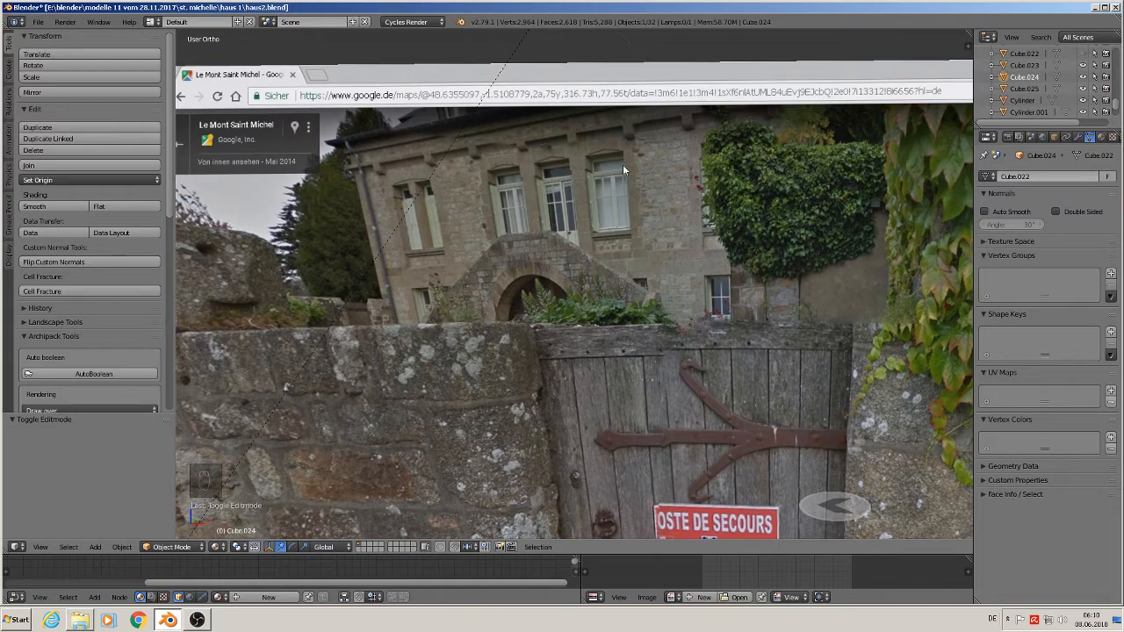
scroll(566, 392, down, 1)
shift+middle_drag(538, 423, 906, 269)
scroll(522, 232, up, 2)
middle_drag(522, 234, 515, 235)
Add two vertical loop cuts across the block's long side and scale them apart along X by about 2.4, towards the outer corners
key(Tab)
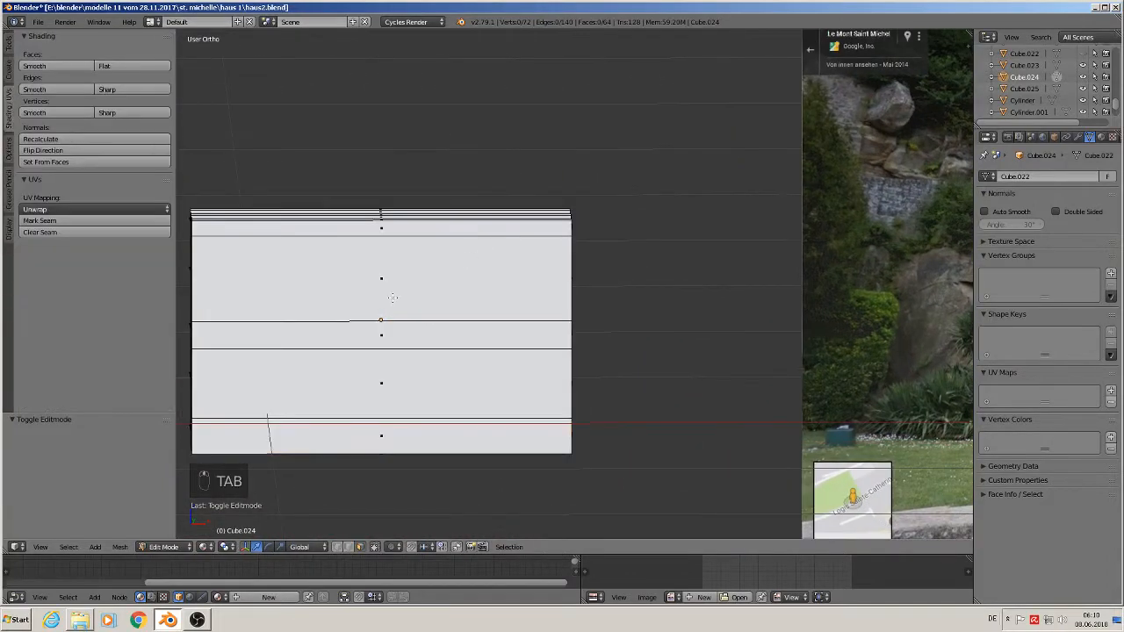
shift+middle_drag(393, 298, 506, 281)
scroll(506, 281, down, 6)
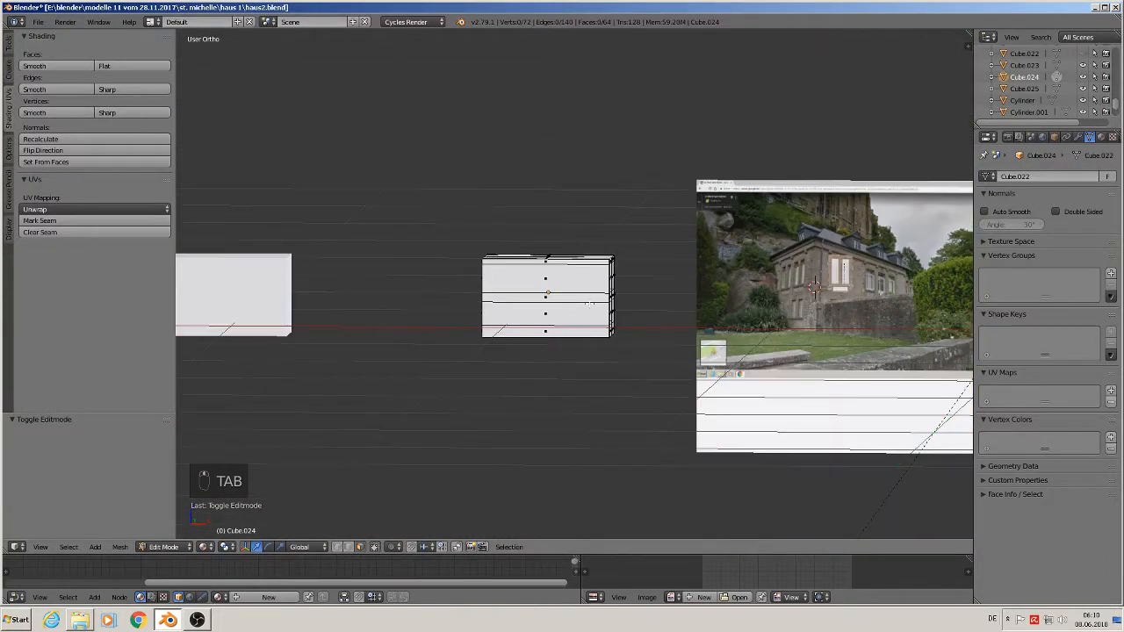
scroll(818, 305, up, 3)
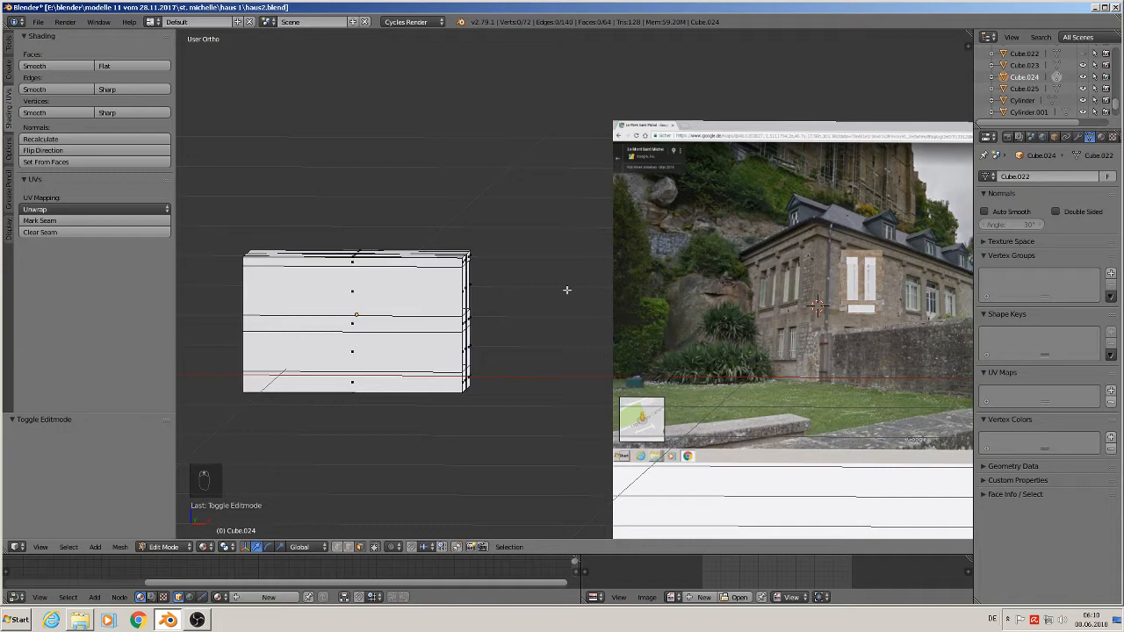
scroll(251, 284, up, 1)
scroll(272, 280, down, 1)
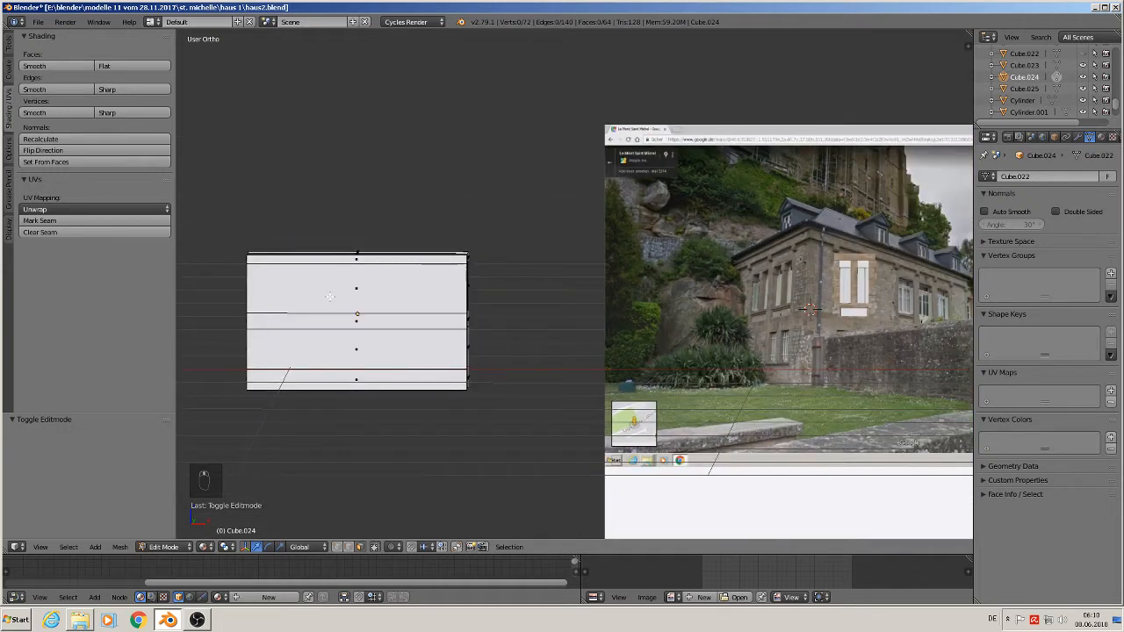
key(ctrl+r)
scroll(329, 297, up, 1)
click(330, 297)
right_click(329, 297)
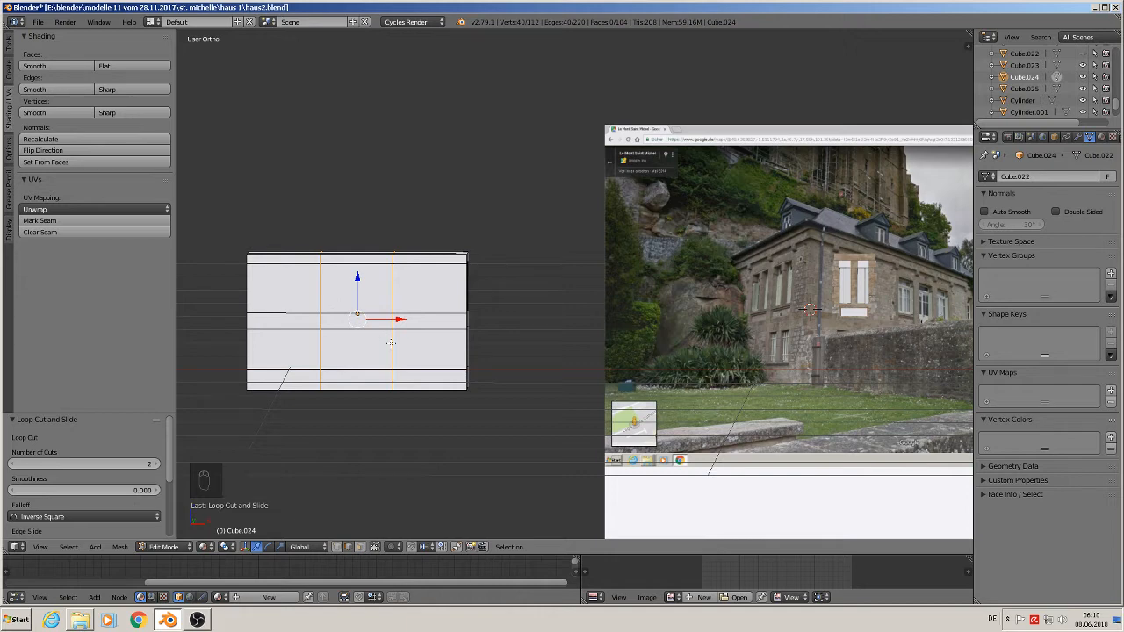
key(s)
key(x)
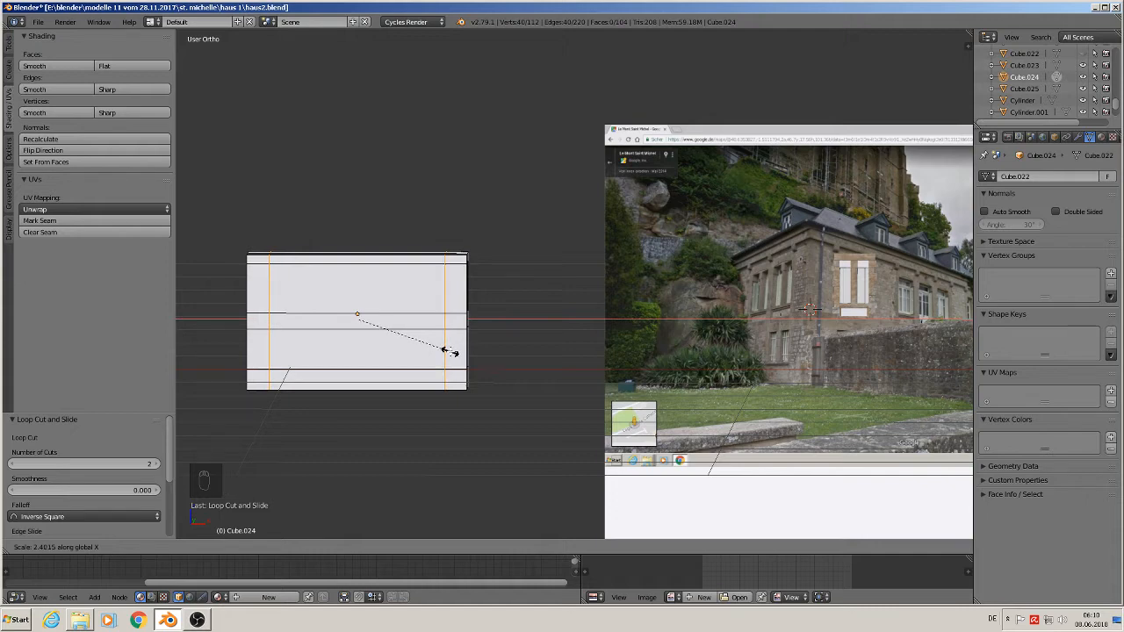
click(448, 351)
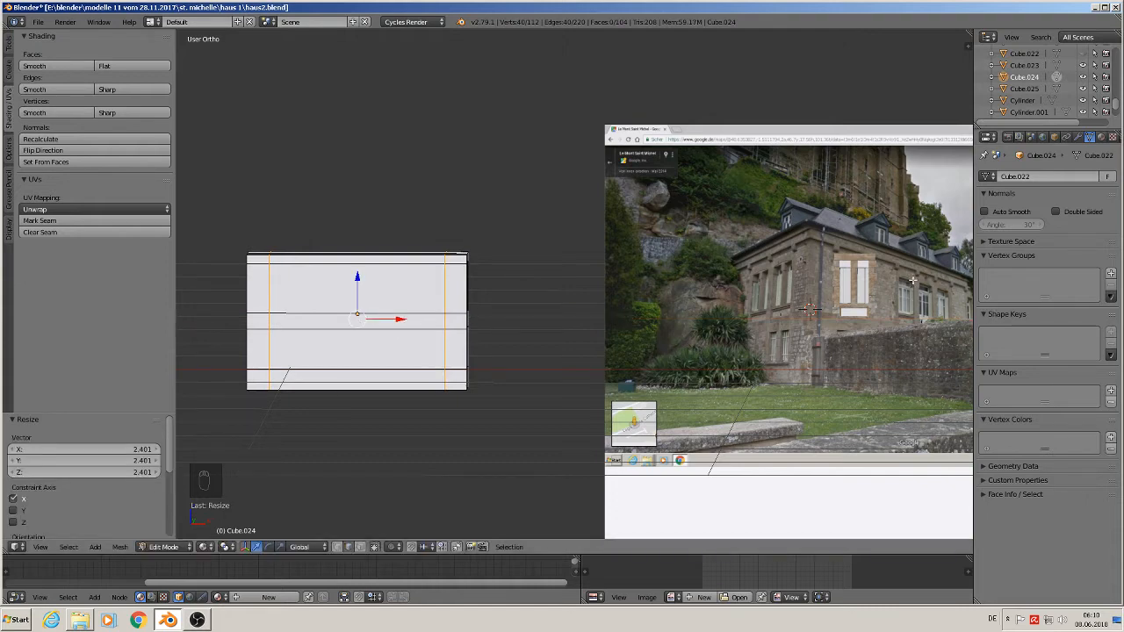
Add two vertical loop cuts between the outer pair on the long side and scale them apart along X by about 1.73
key(ctrl+r)
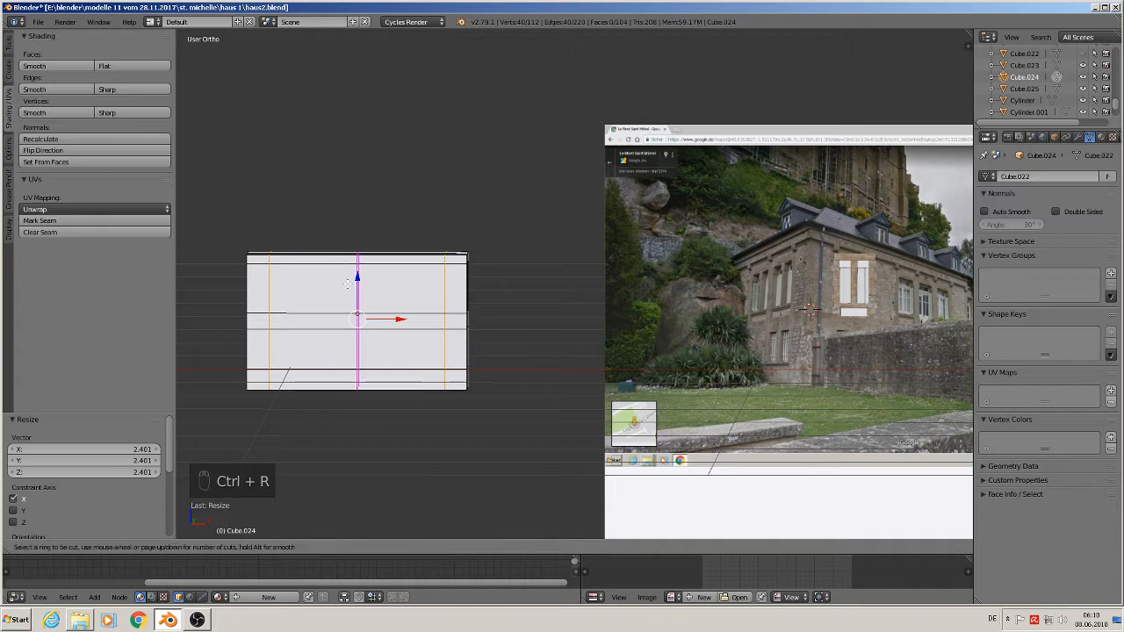
scroll(348, 283, up, 1)
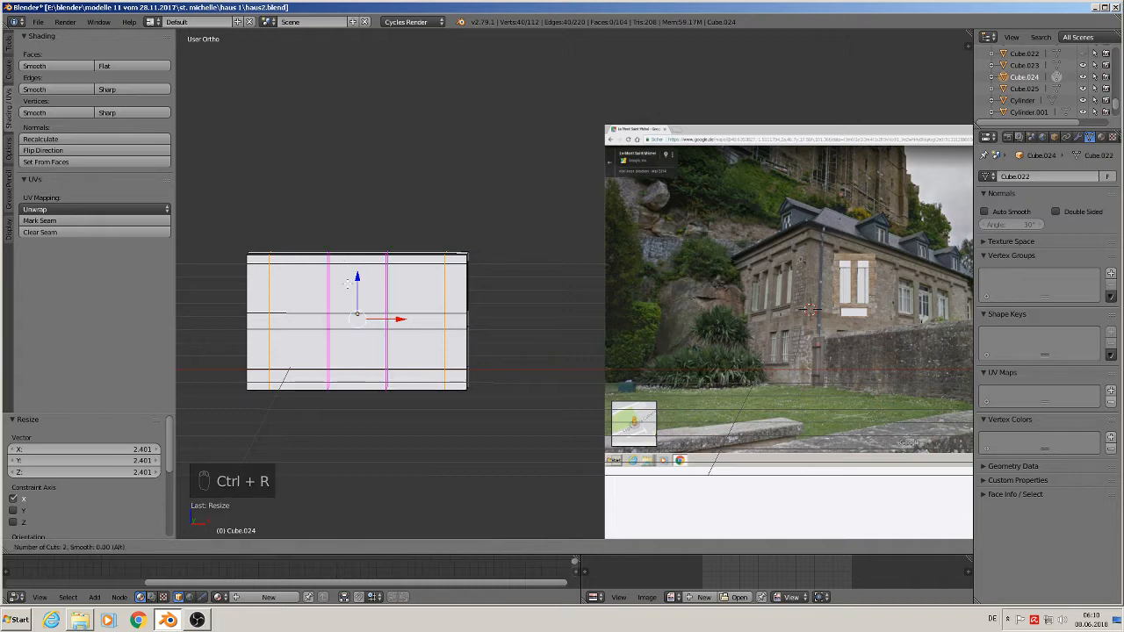
click(348, 284)
right_click(348, 284)
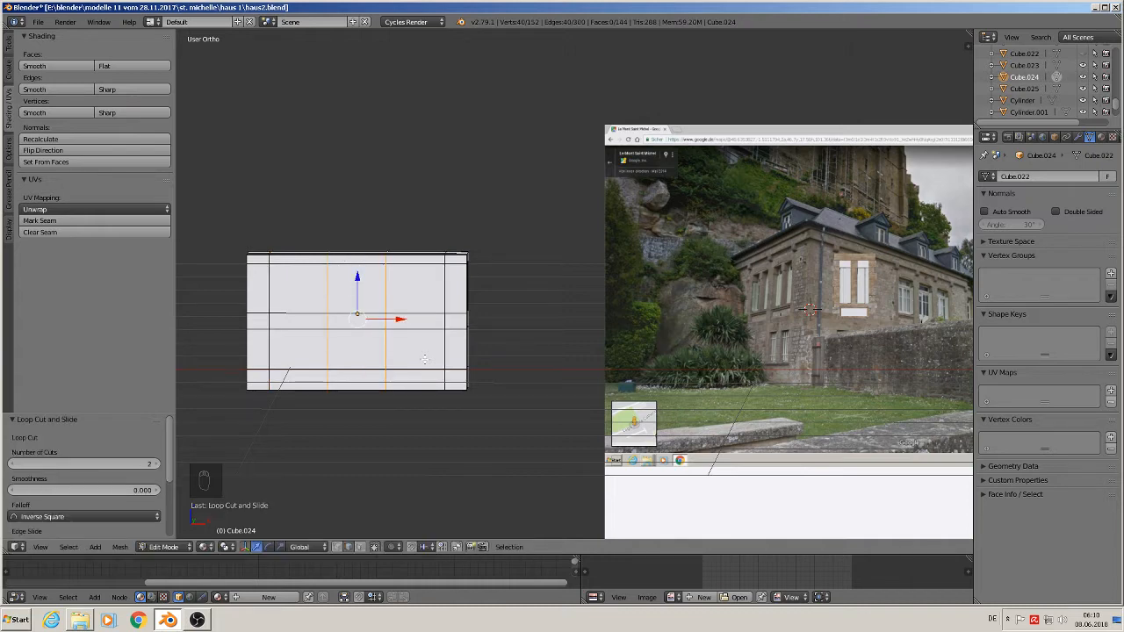
key(s)
key(x)
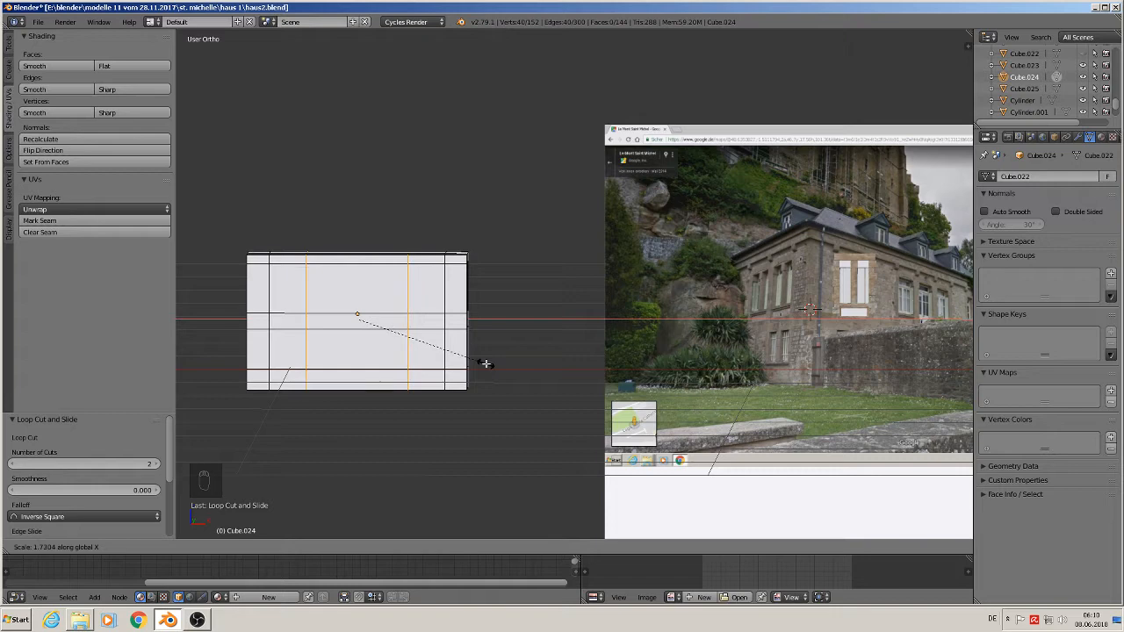
click(485, 363)
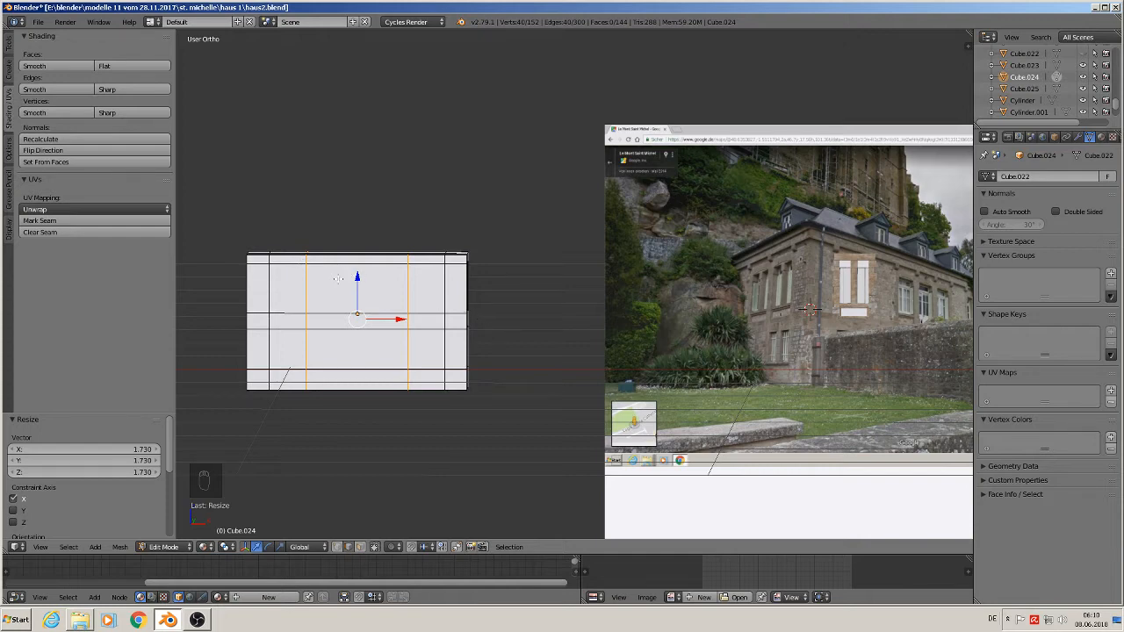
Add two vertical loop cuts in the long side's central section, scale them apart along X by about 2.06, and switch to face selection
key(ctrl+r)
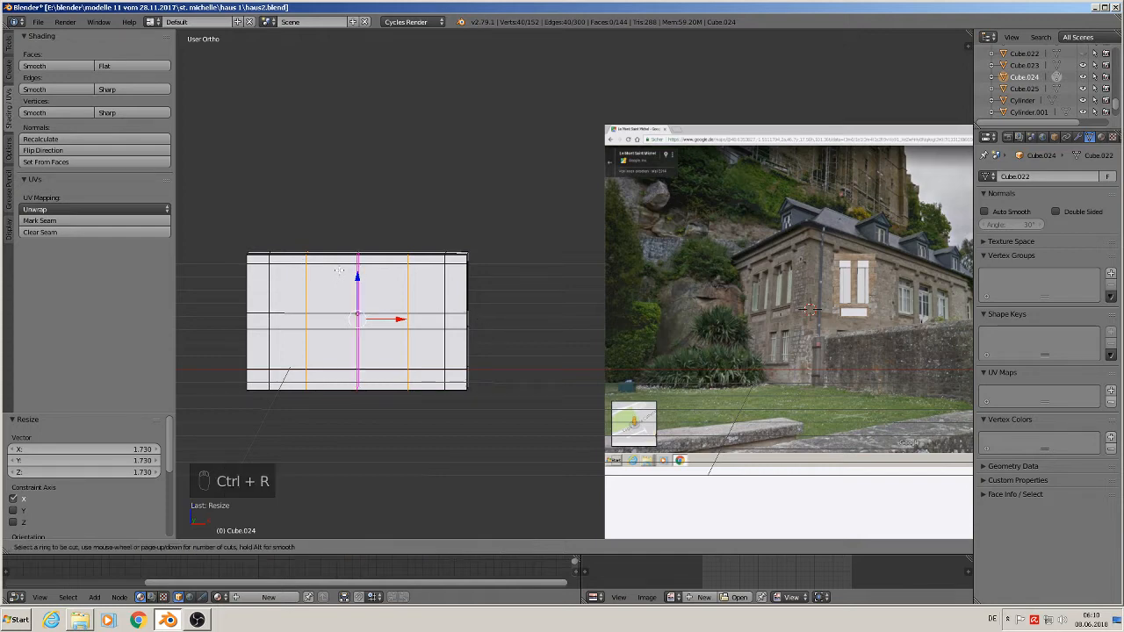
scroll(339, 270, up, 1)
click(339, 270)
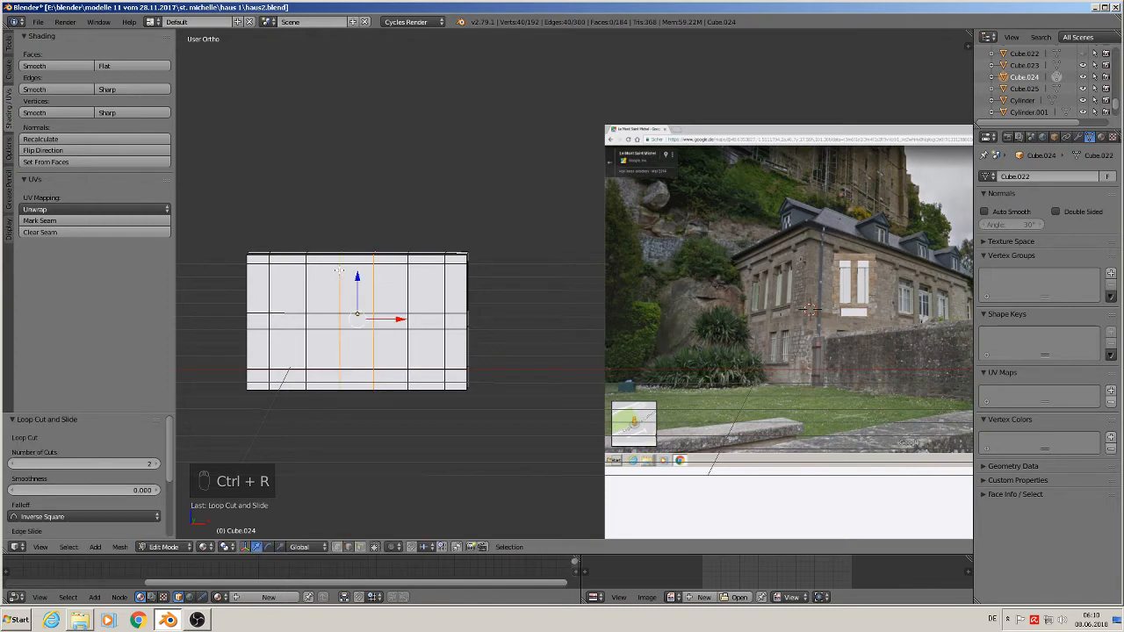
key(s)
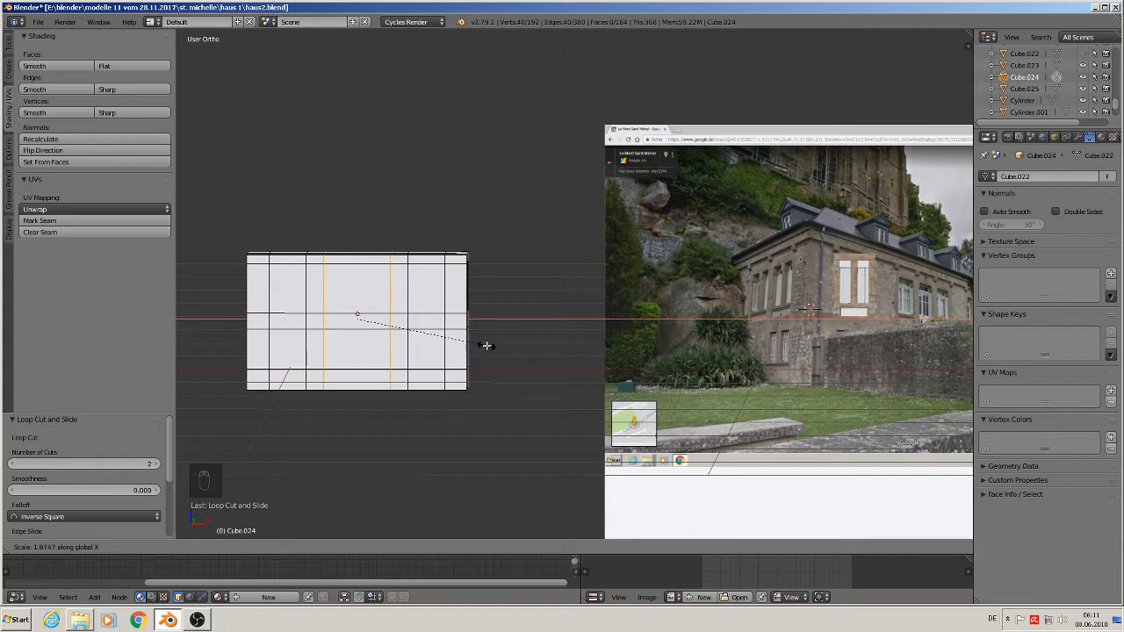
click(492, 346)
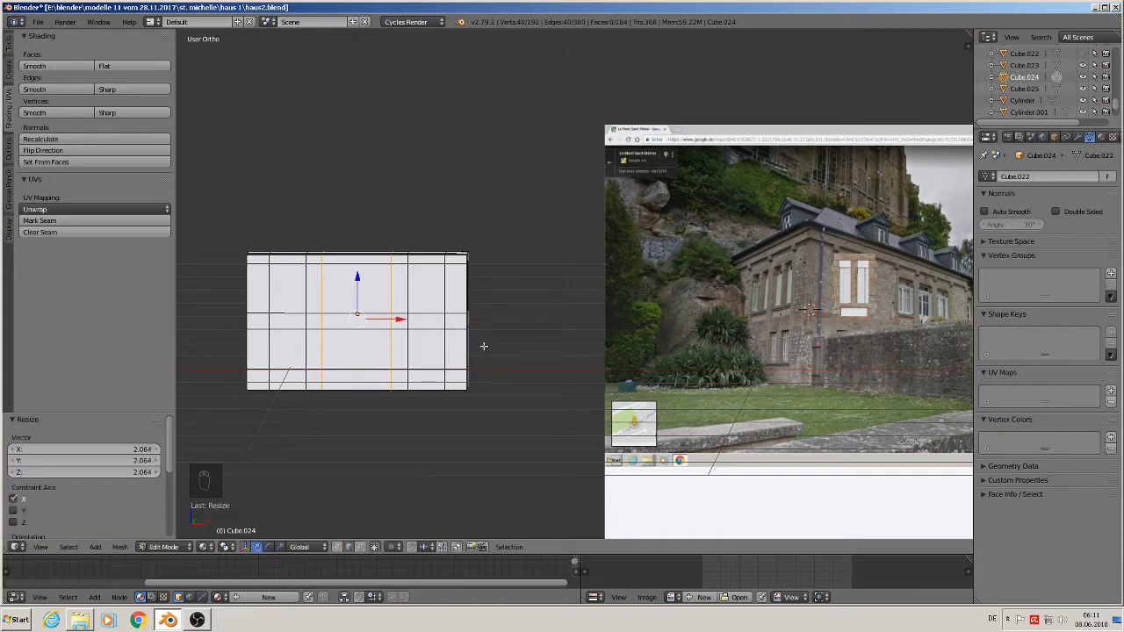
click(361, 547)
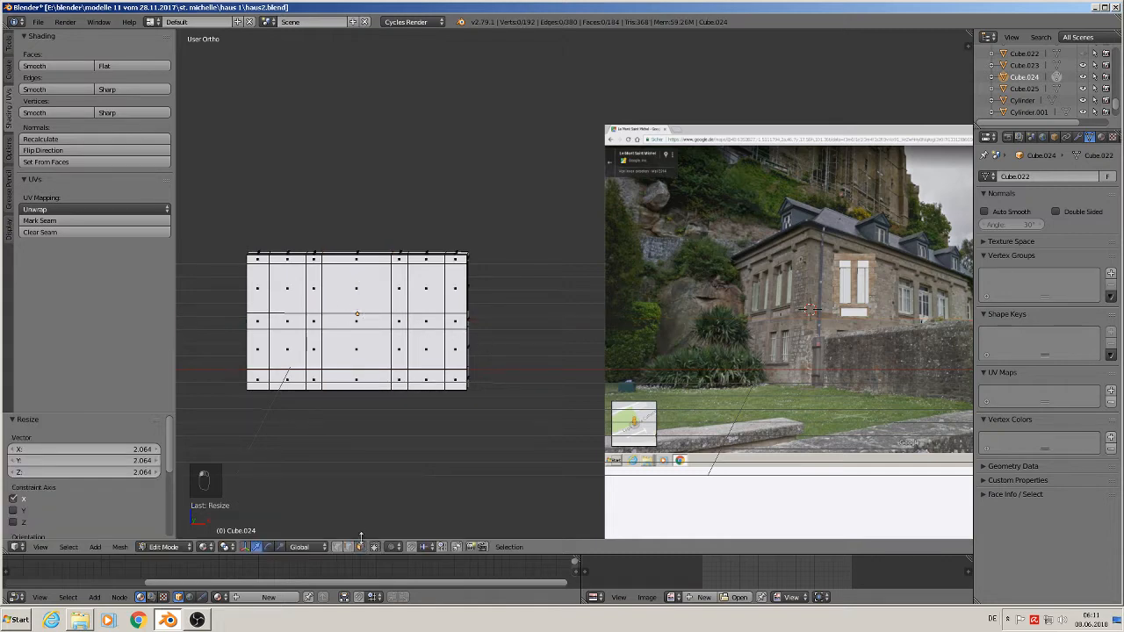
Delete only the faces of five window openings in the long facade: three in the upper storey and the outer two in the lower storey
right_click(287, 290)
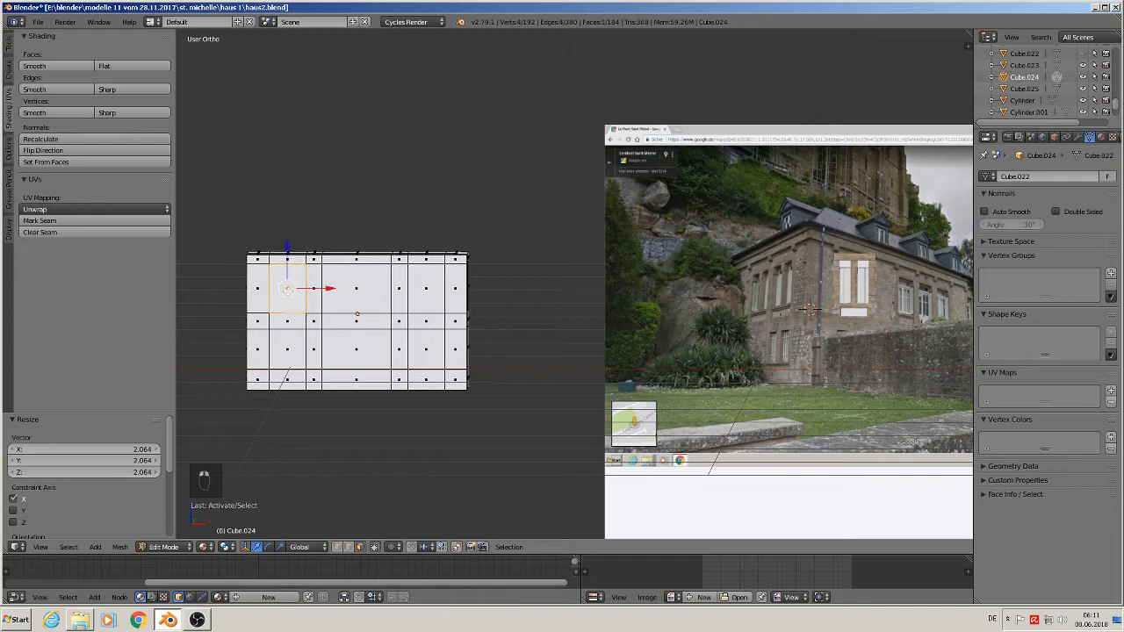
shift+right_click(290, 351)
shift+right_click(369, 291)
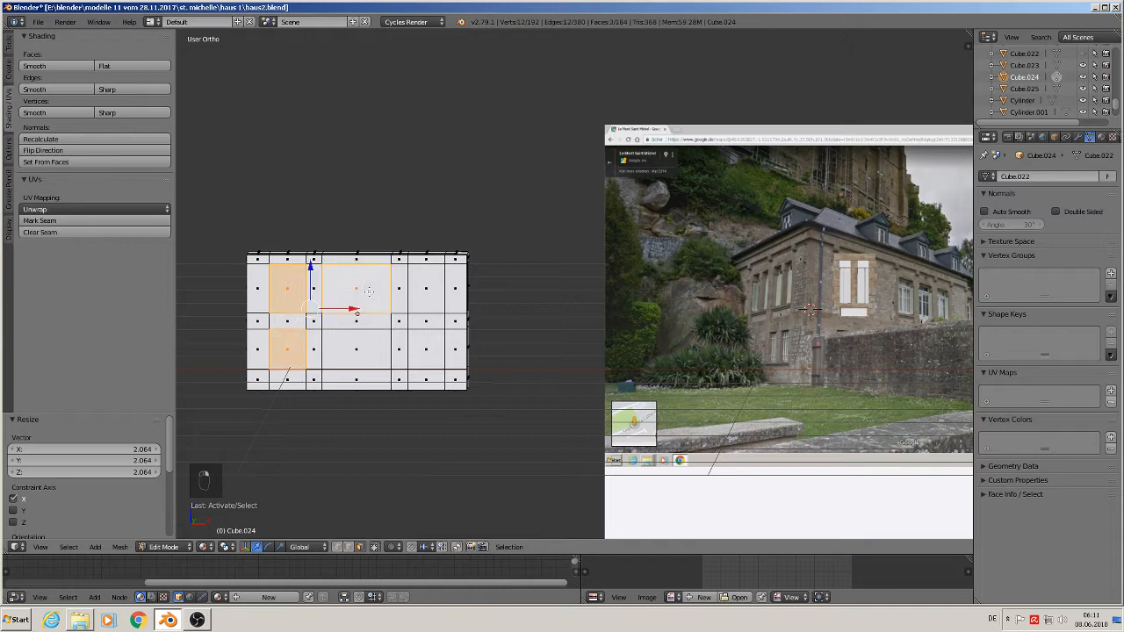
shift+right_click(441, 288)
shift+right_click(427, 348)
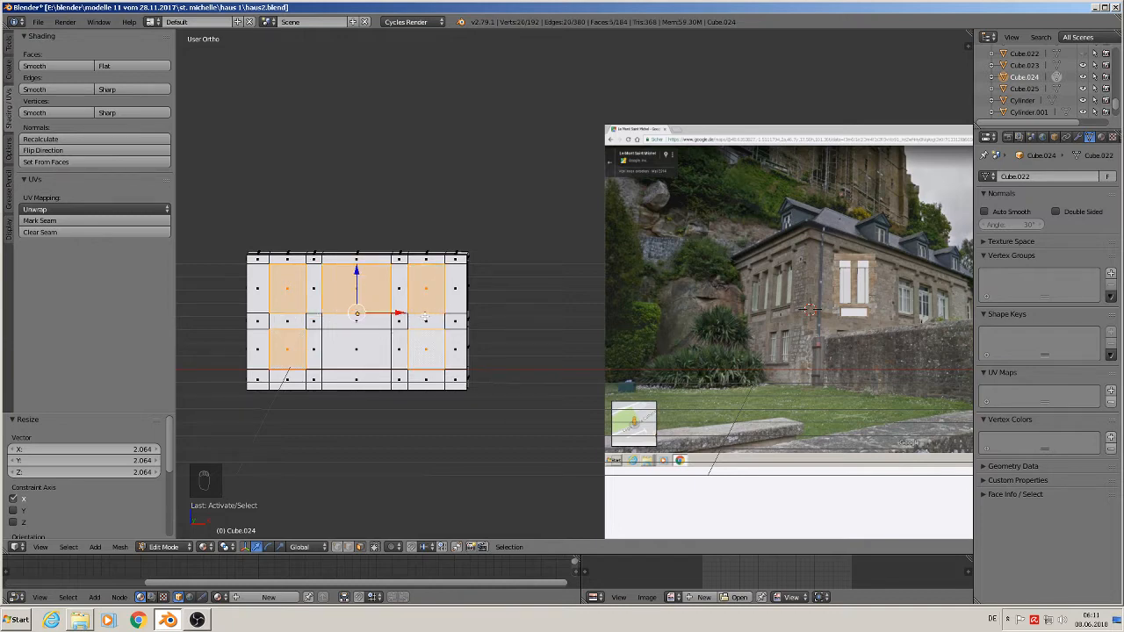
key(x)
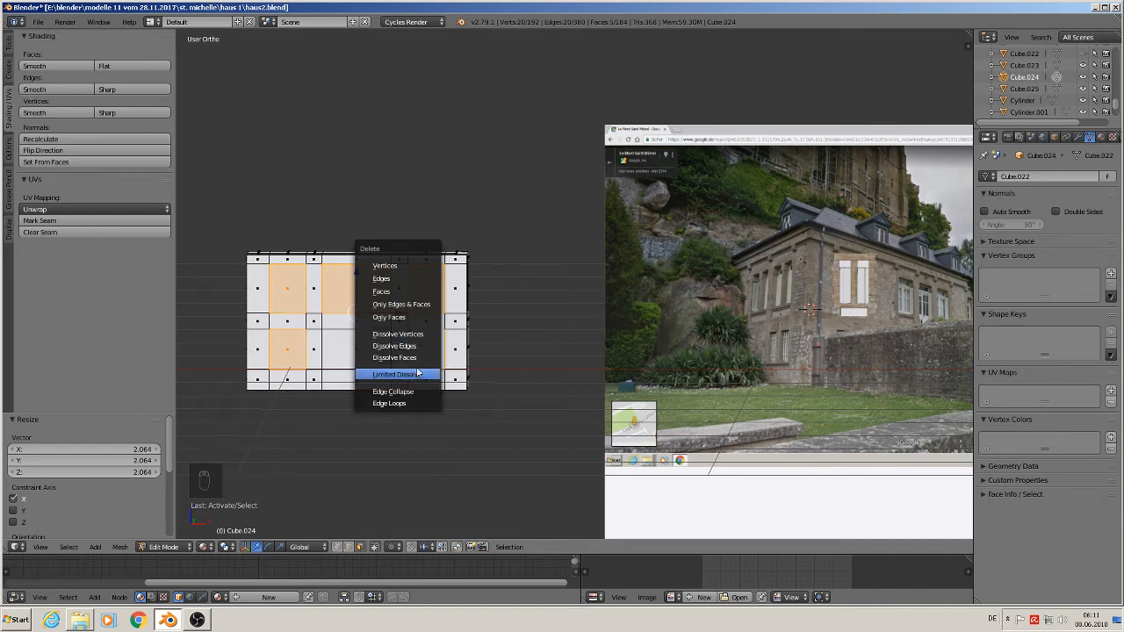
click(418, 375)
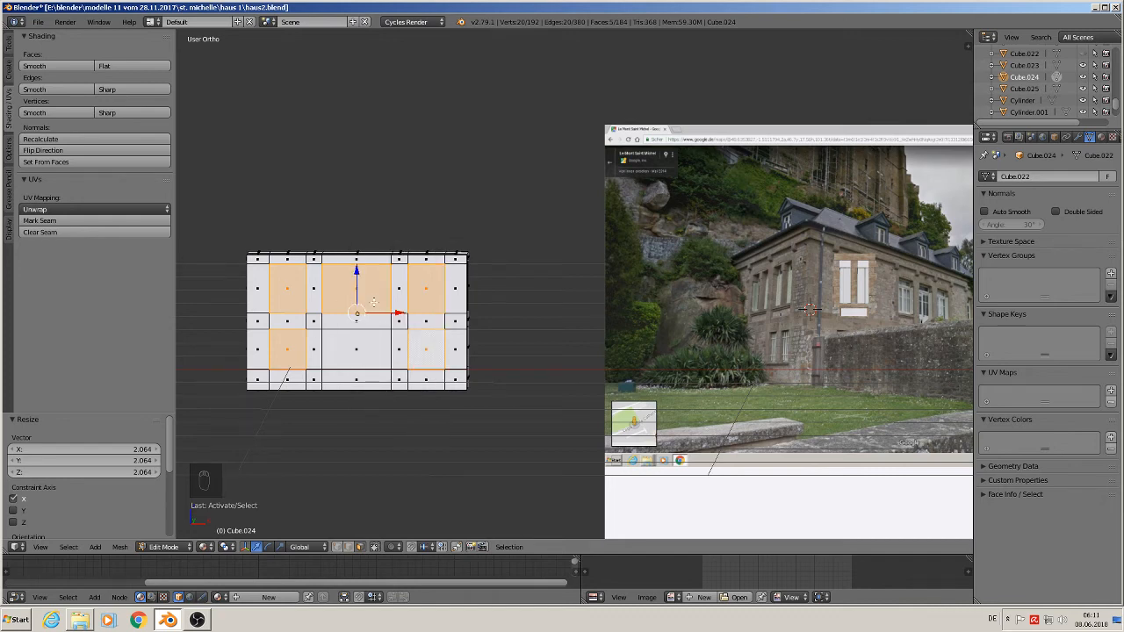
key(x)
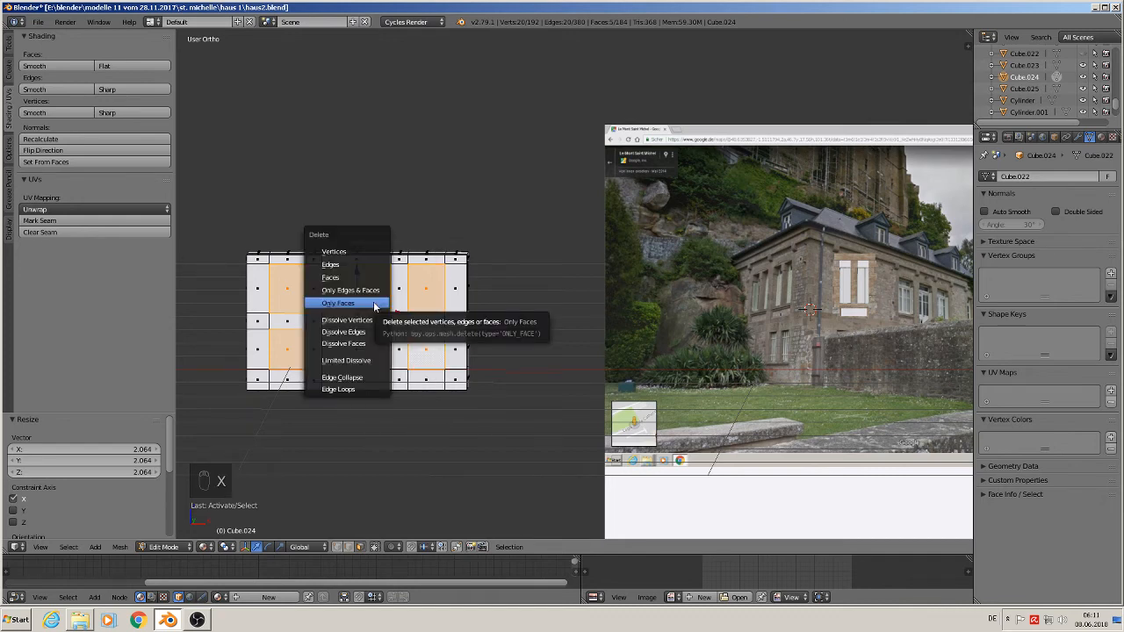
click(376, 303)
Add two vertical loop cuts in the central section of the block's opposite long side and scale them apart along X by about 1.7
middle_drag(381, 307, 281, 360)
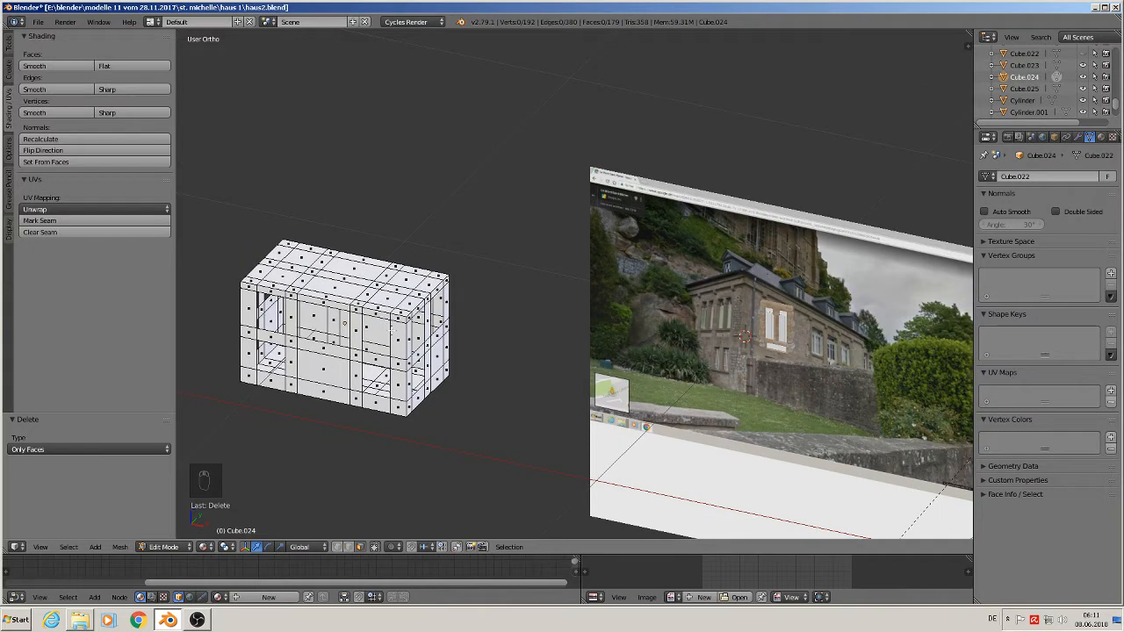
middle_drag(392, 331, 964, 304)
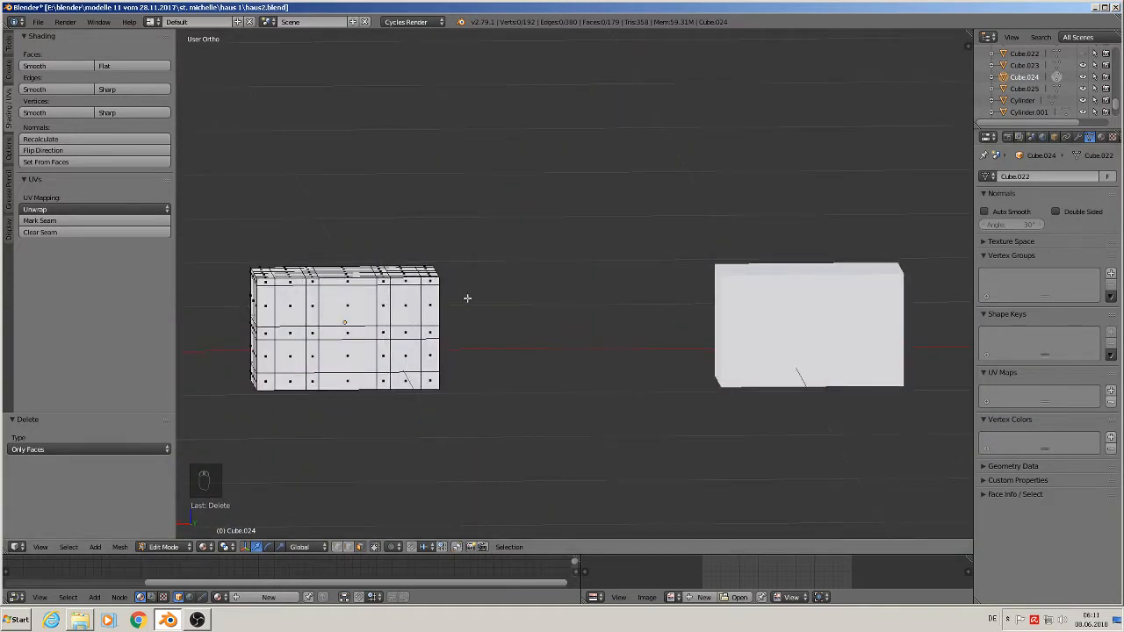
shift+middle_drag(449, 264, 559, 274)
scroll(576, 269, up, 1)
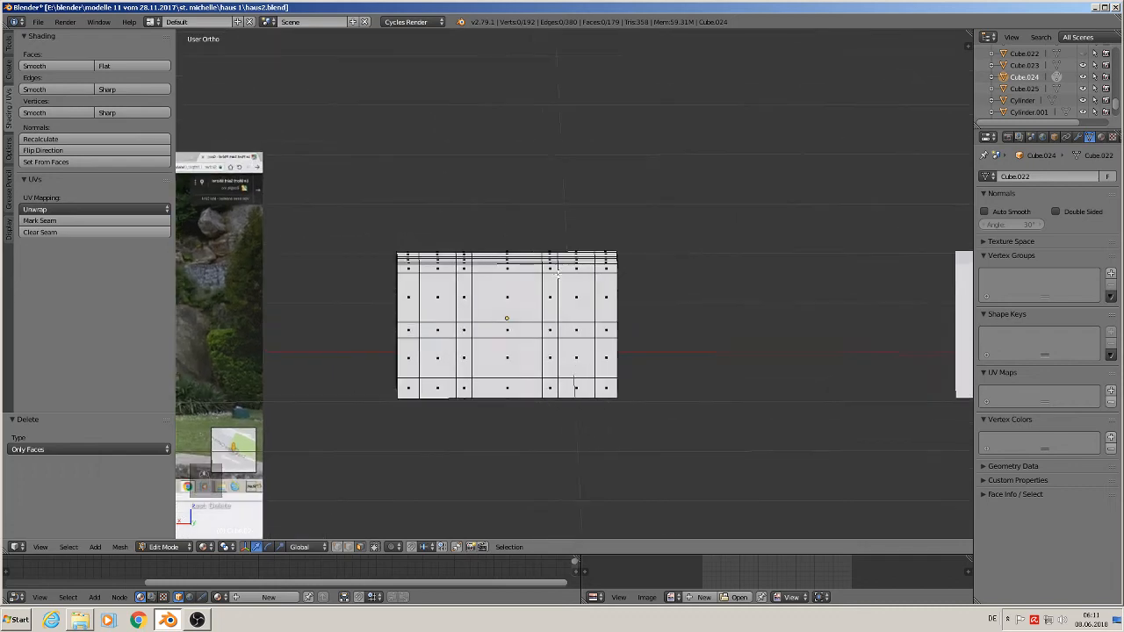
scroll(497, 296, up, 1)
scroll(503, 308, up, 1)
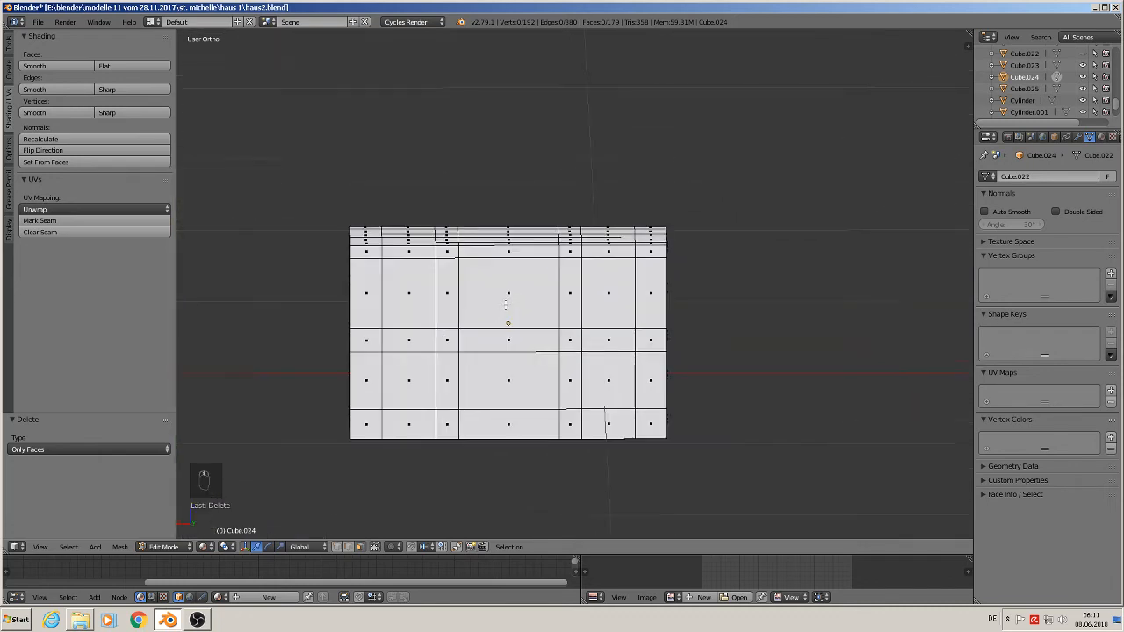
key(ctrl+r)
scroll(500, 252, up, 1)
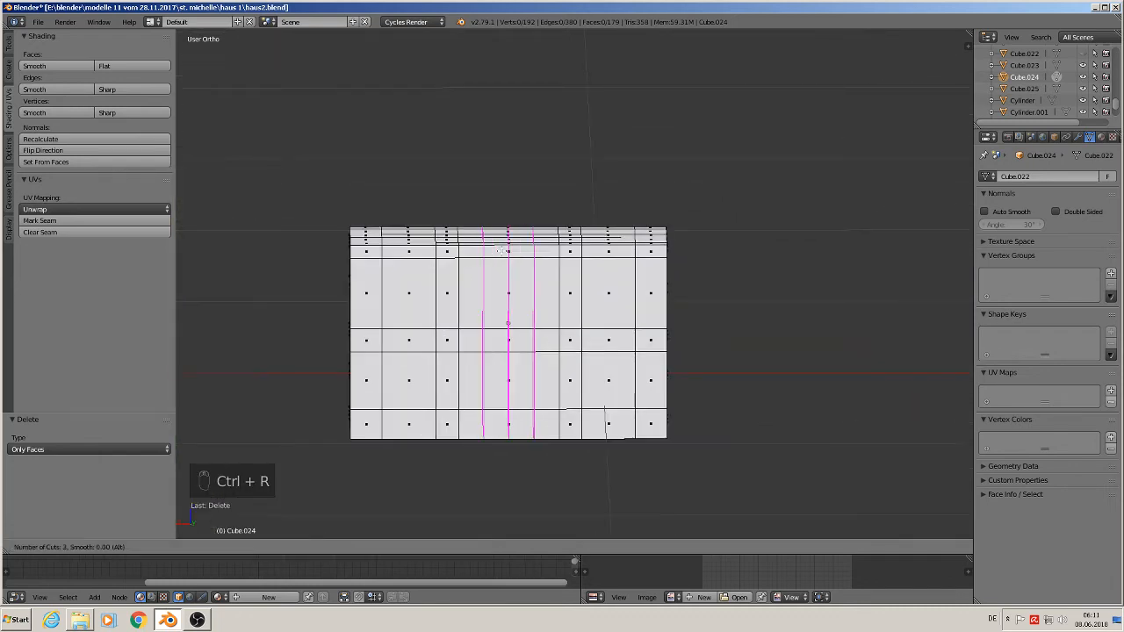
click(501, 251)
right_click(501, 251)
key(s)
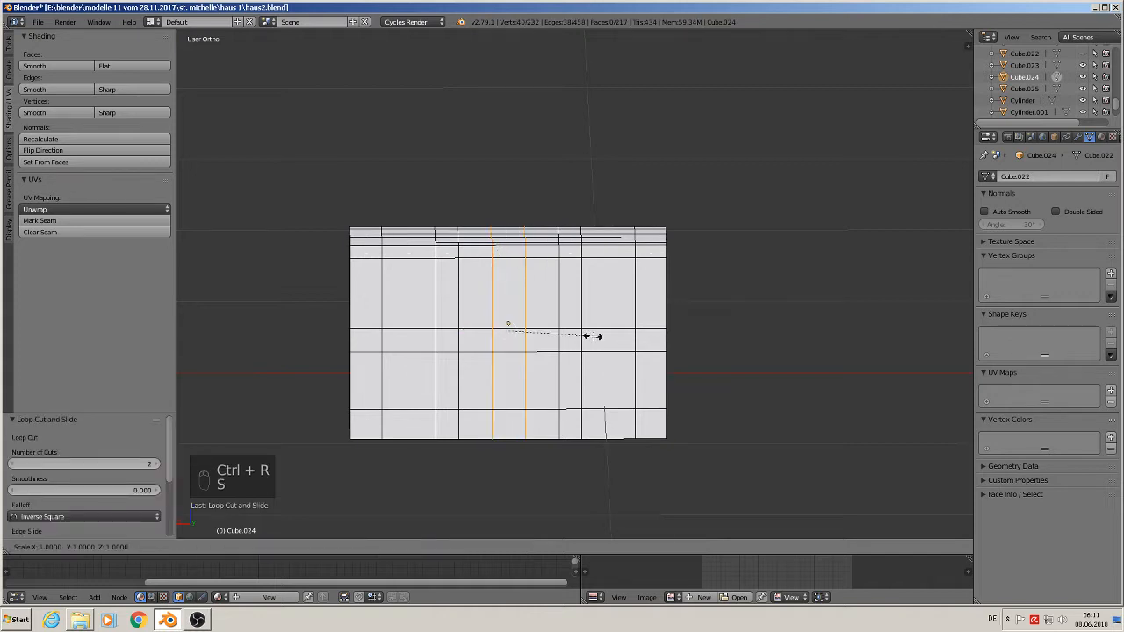
key(x)
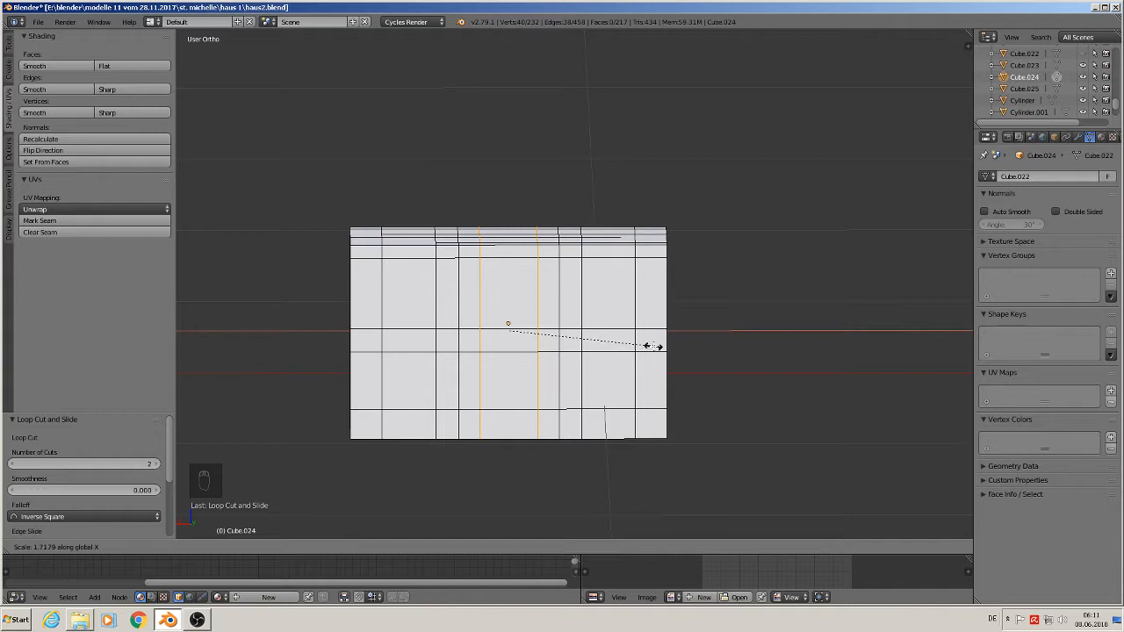
click(648, 346)
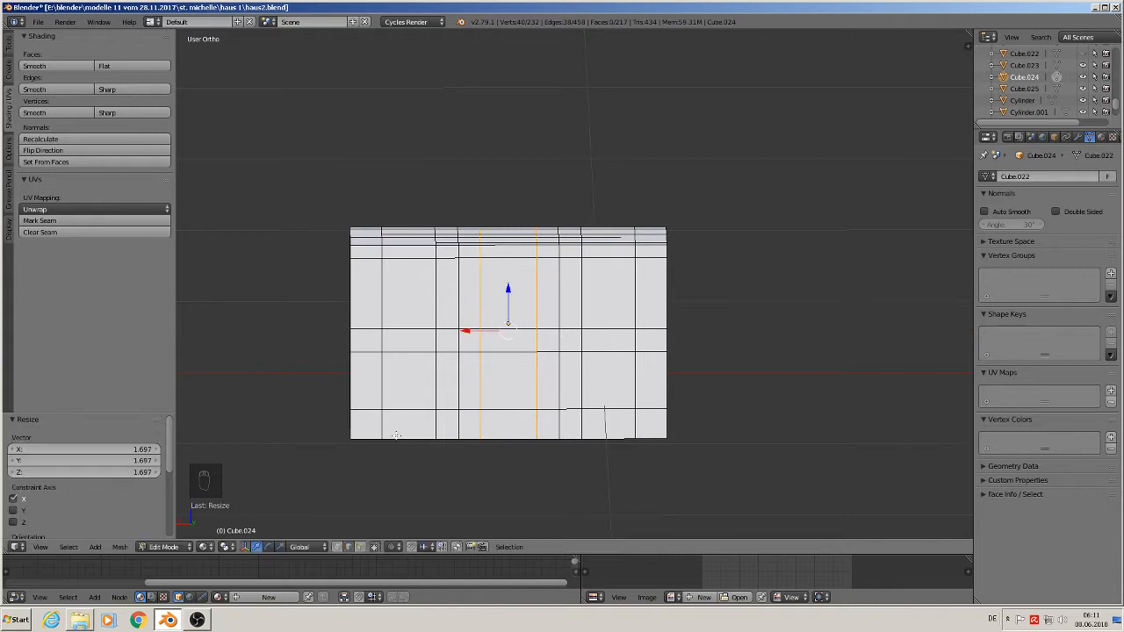
In face selection, delete only the faces of six window openings on this long side, three in each storey
click(359, 546)
right_click(406, 291)
shift+right_click(518, 299)
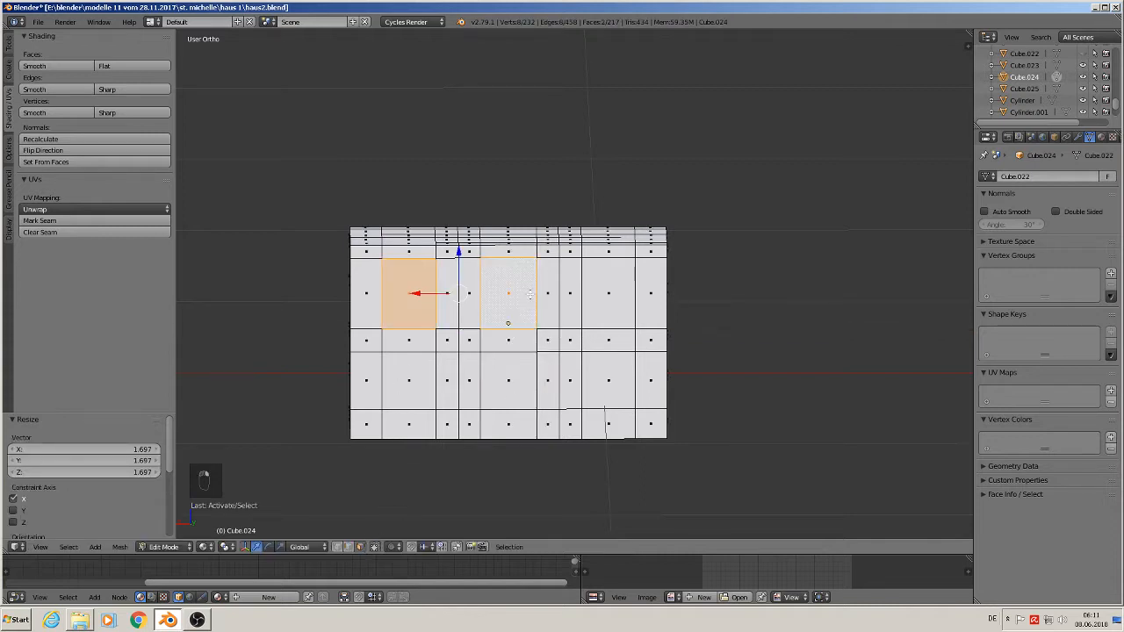
shift+right_click(606, 298)
shift+right_click(605, 386)
shift+right_click(506, 374)
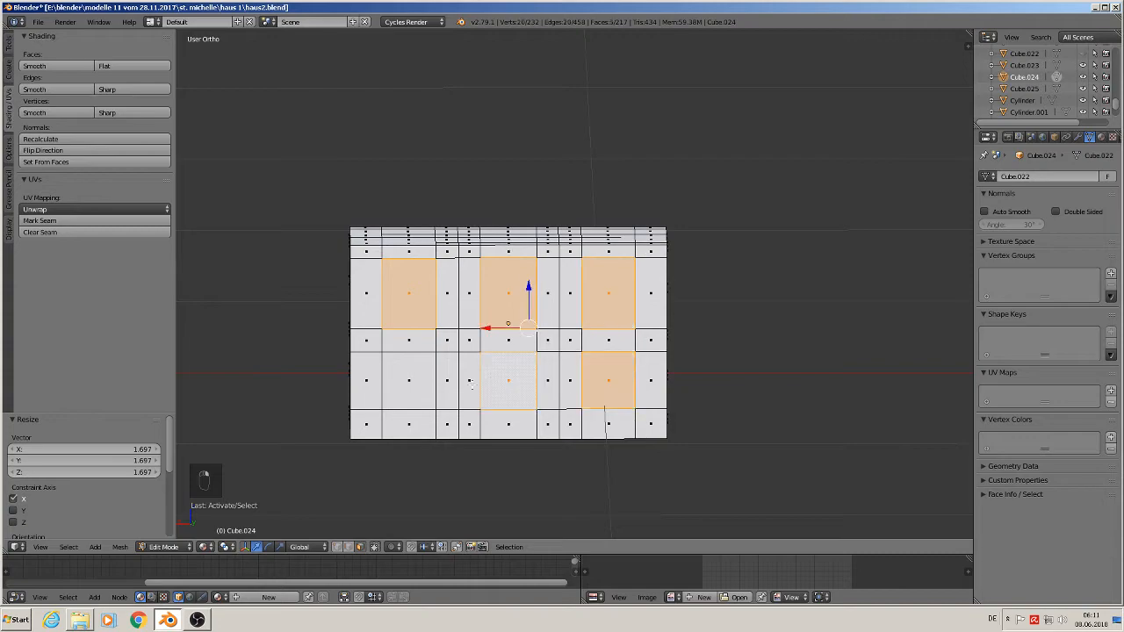
shift+right_click(421, 384)
key(x)
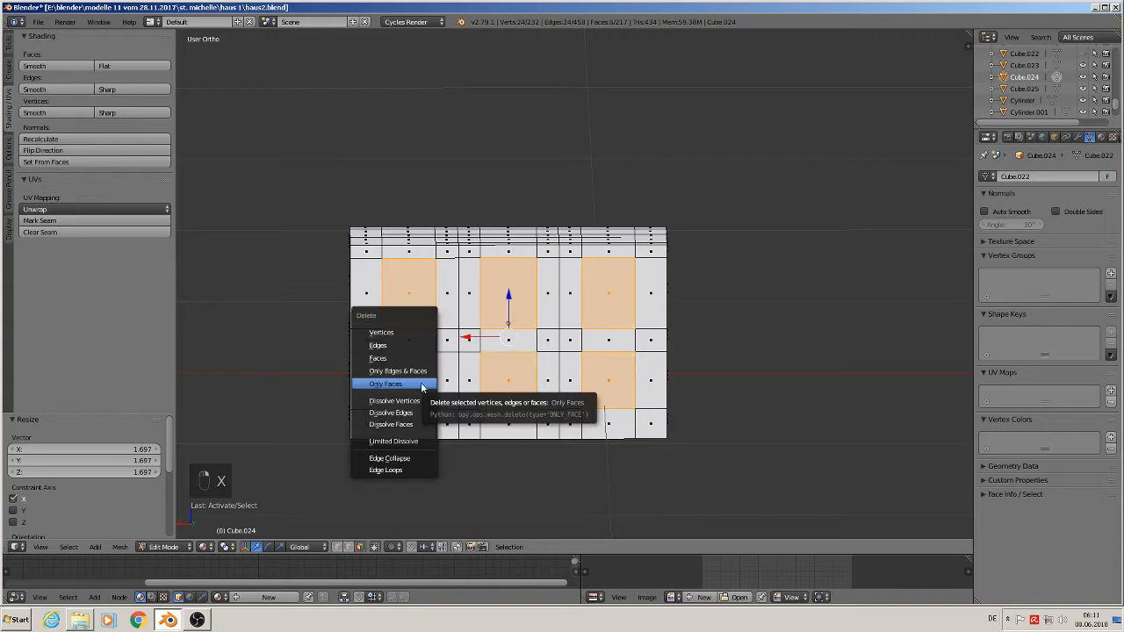
click(422, 384)
Return to Object Mode and move the plain block beside the windowed house to the second layer
middle_drag(421, 384, 695, 374)
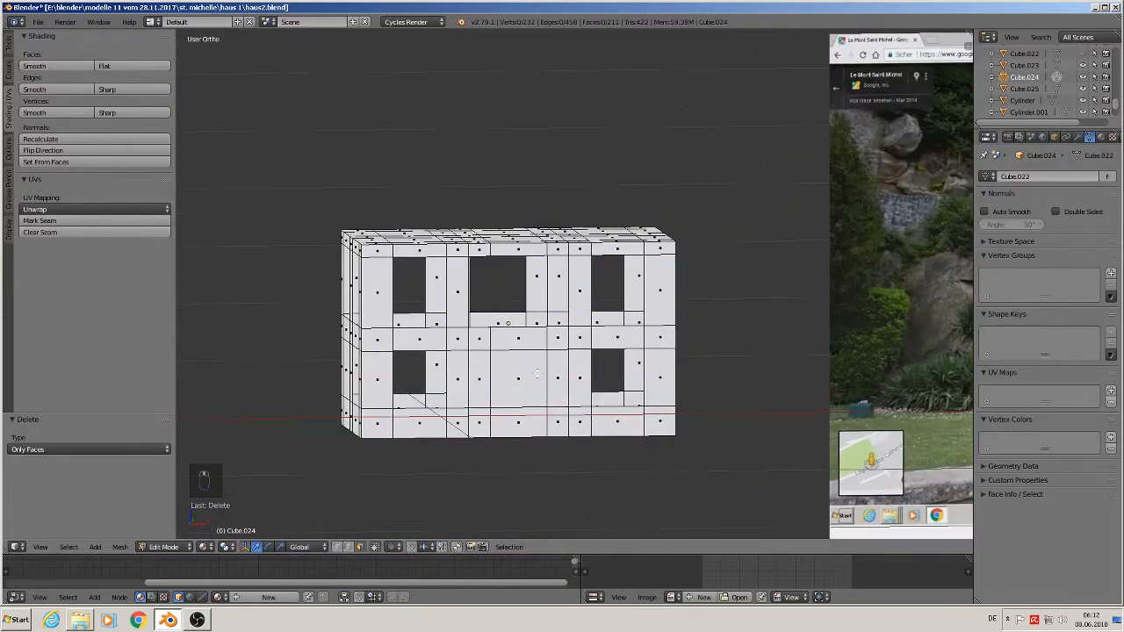
scroll(555, 400, down, 4)
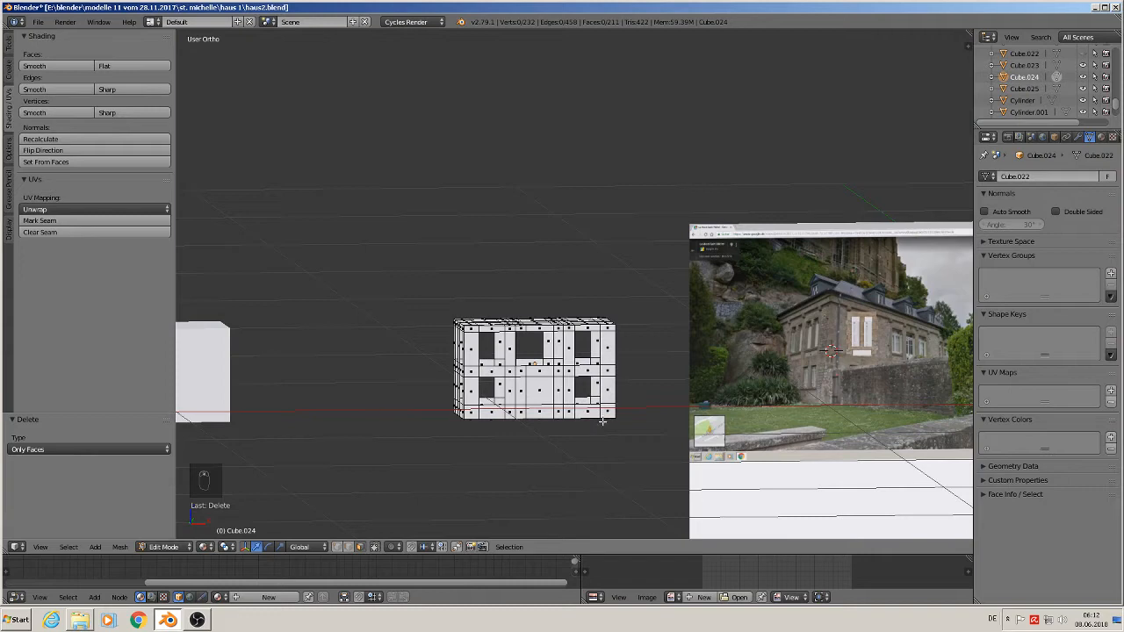
middle_drag(469, 406, 492, 412)
scroll(543, 367, up, 2)
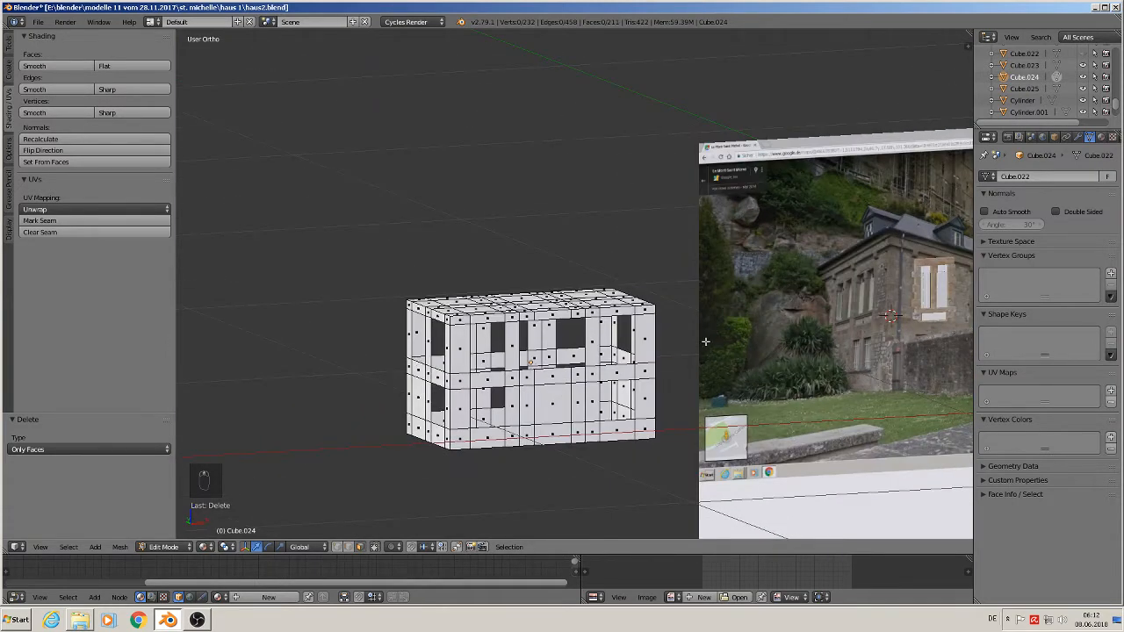
key(Tab)
scroll(648, 373, down, 3)
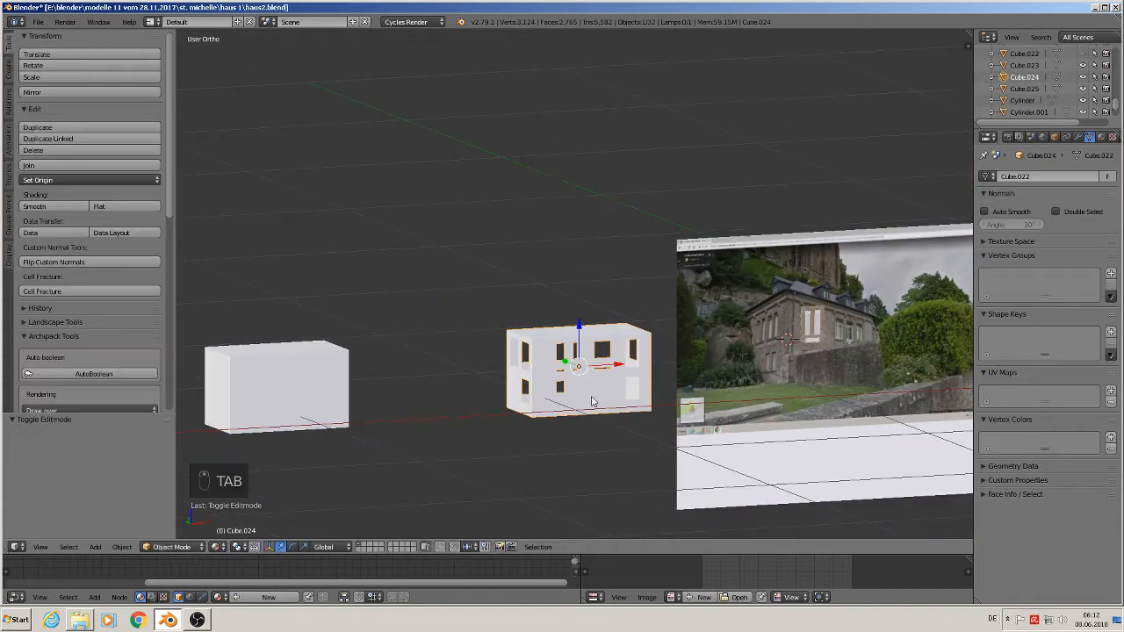
middle_drag(527, 419, 489, 405)
right_click(300, 379)
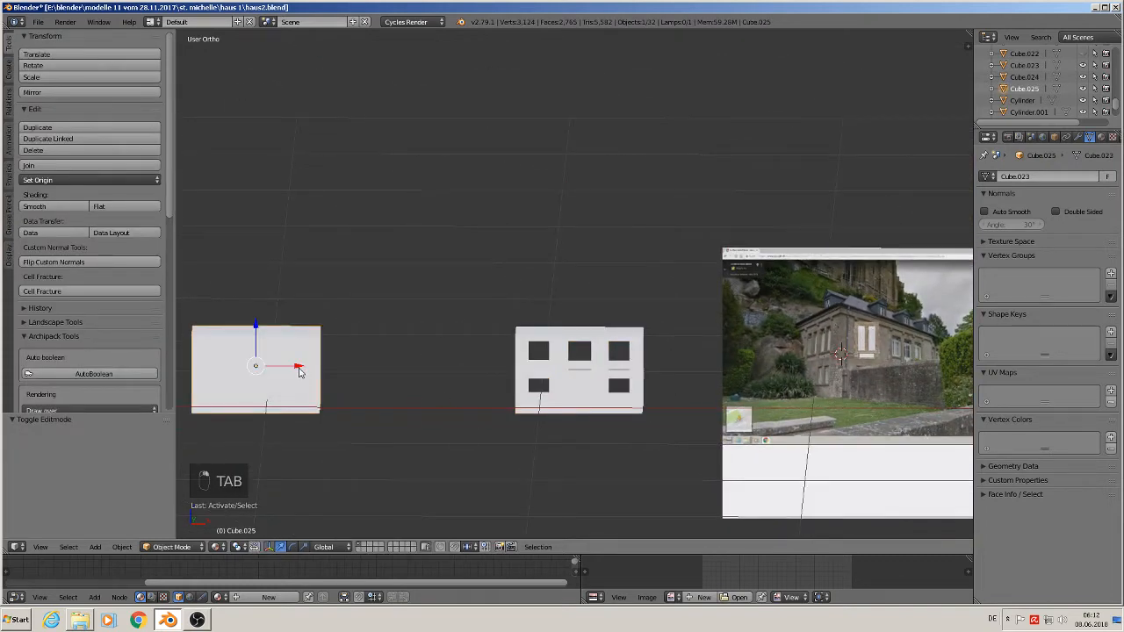
key(m)
click(402, 389)
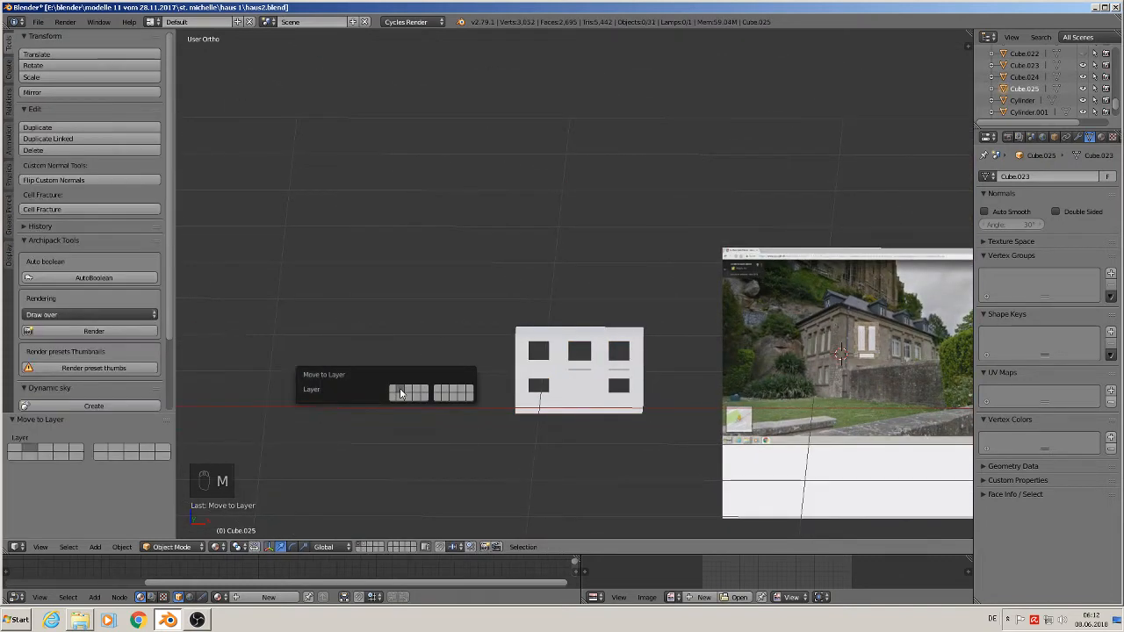
Move the windowed house about -0.287 along X and place a duplicate of it about -0.671 along X
right_click(627, 373)
drag(627, 373, 552, 373)
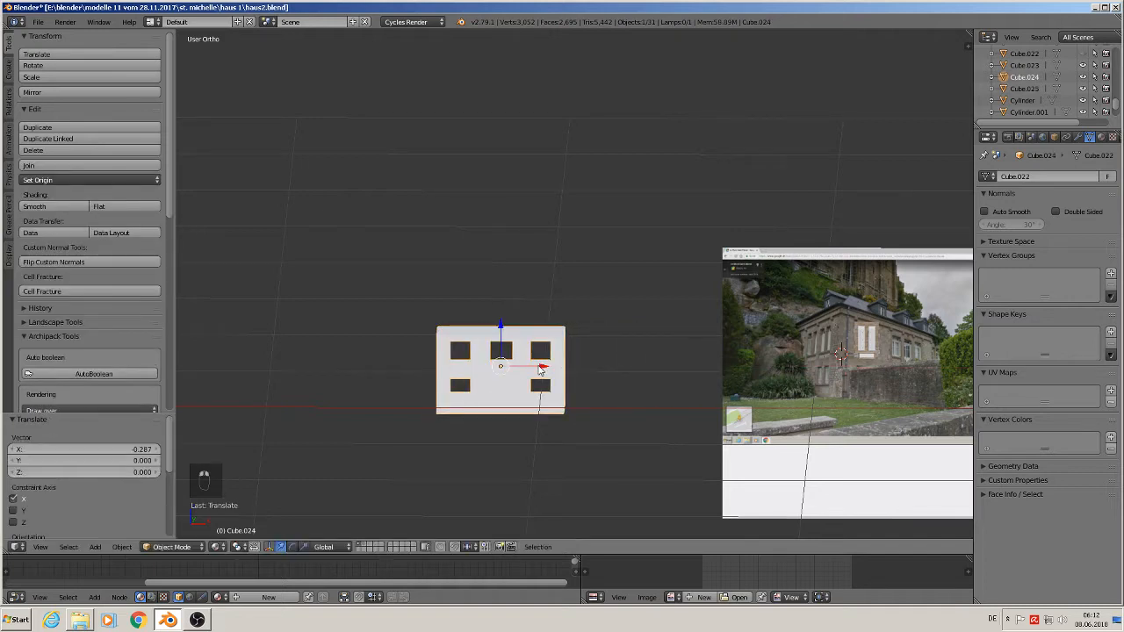
key(shift+d)
click(353, 361)
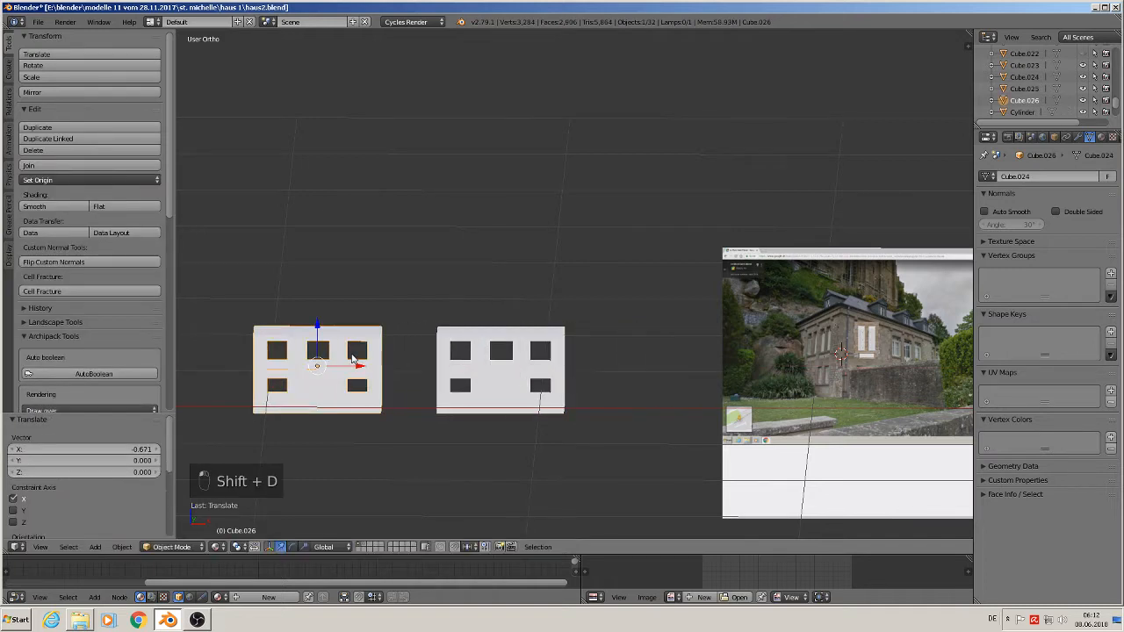
Move the duplicated windowed house to the second layer and save the file
key(m)
click(458, 378)
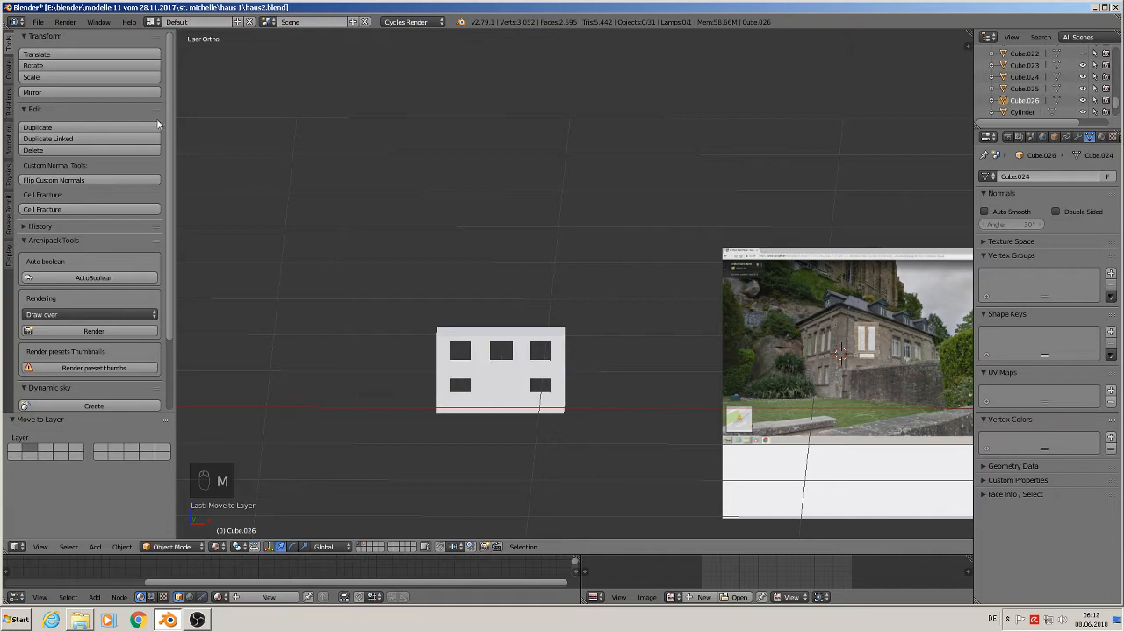
click(37, 21)
click(63, 113)
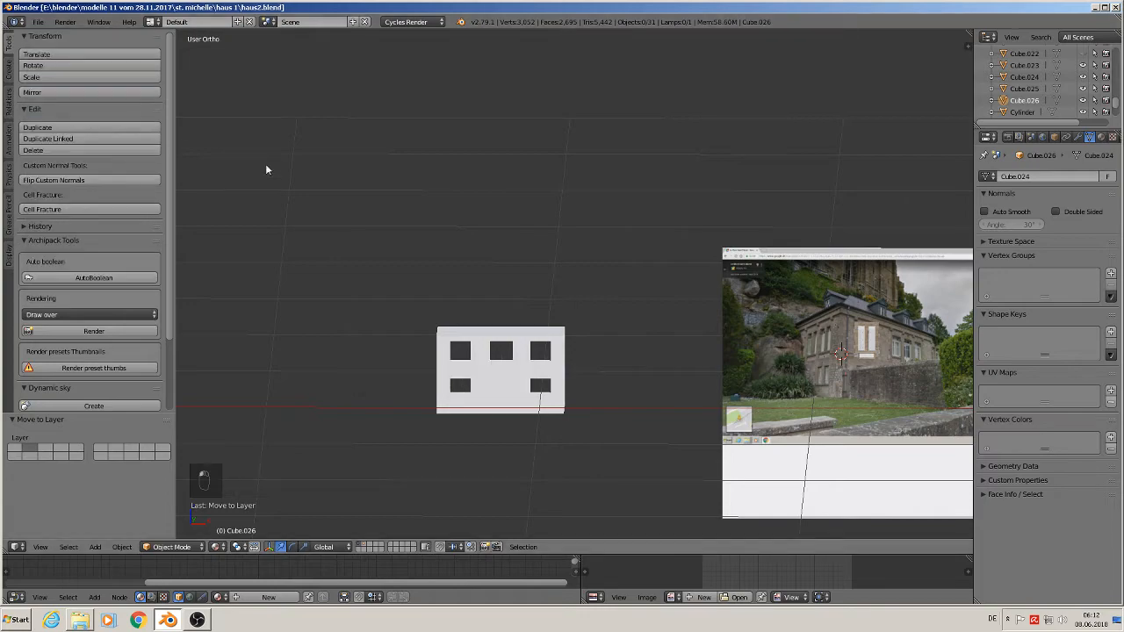
Examine the reference photo for the house's corner, facade windows, cornice and roof
shift+middle_drag(794, 297, 490, 228)
scroll(526, 254, up, 7)
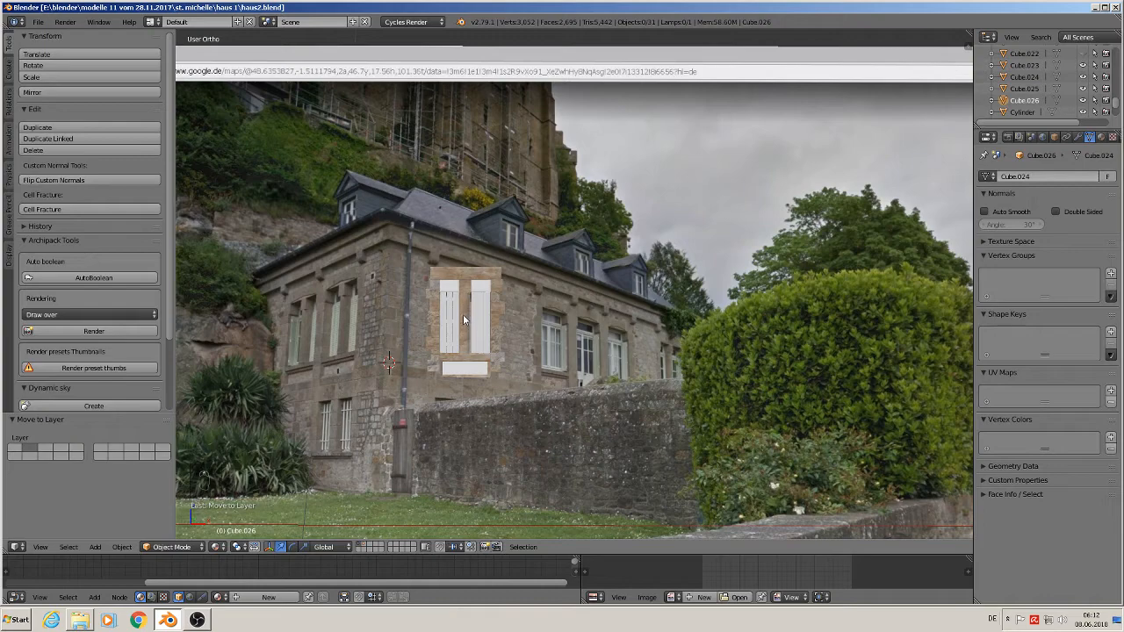
scroll(463, 314, up, 1)
scroll(360, 237, up, 2)
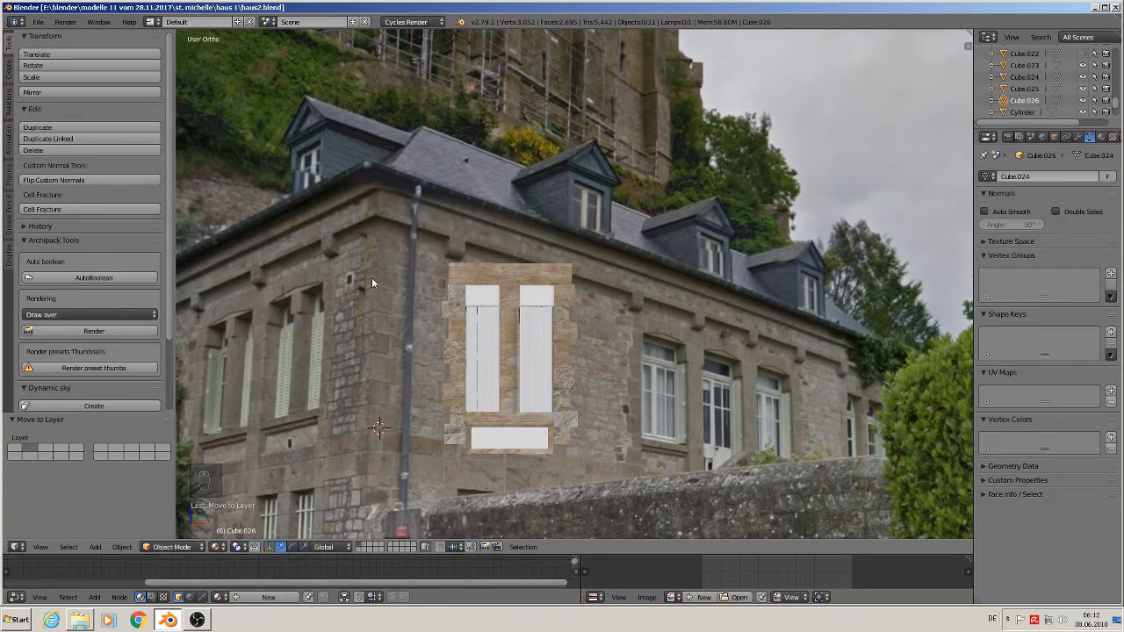
scroll(372, 278, down, 8)
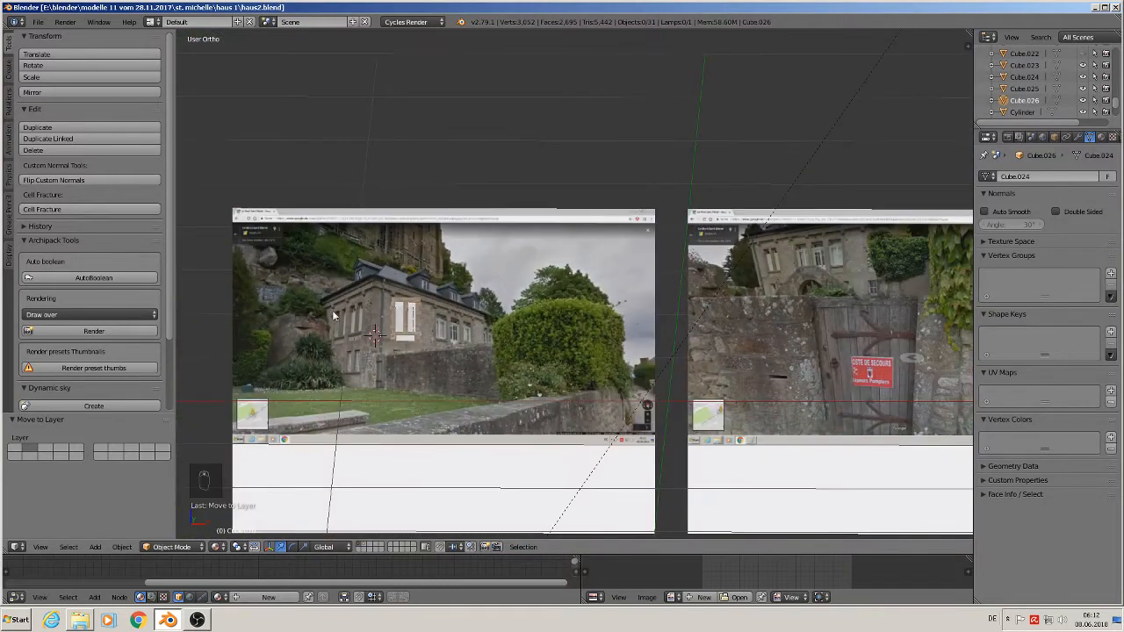
shift+middle_drag(337, 315, 831, 237)
scroll(514, 236, up, 1)
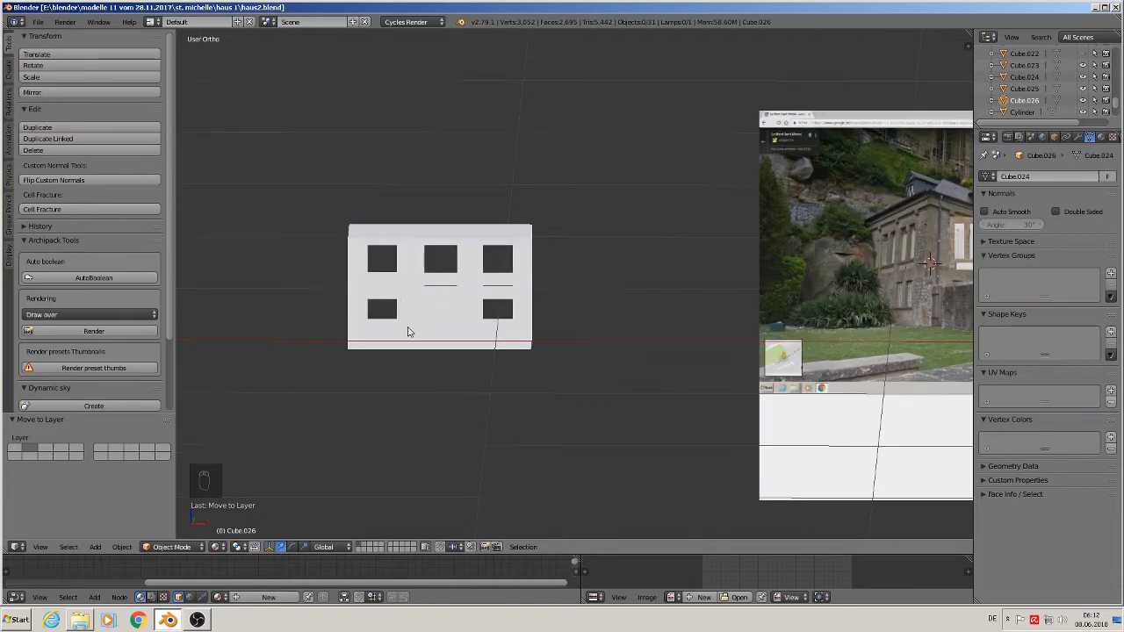
Add a cube and move it about -1.185 along X towards the windowed house
click(95, 547)
mouse_move(99, 532)
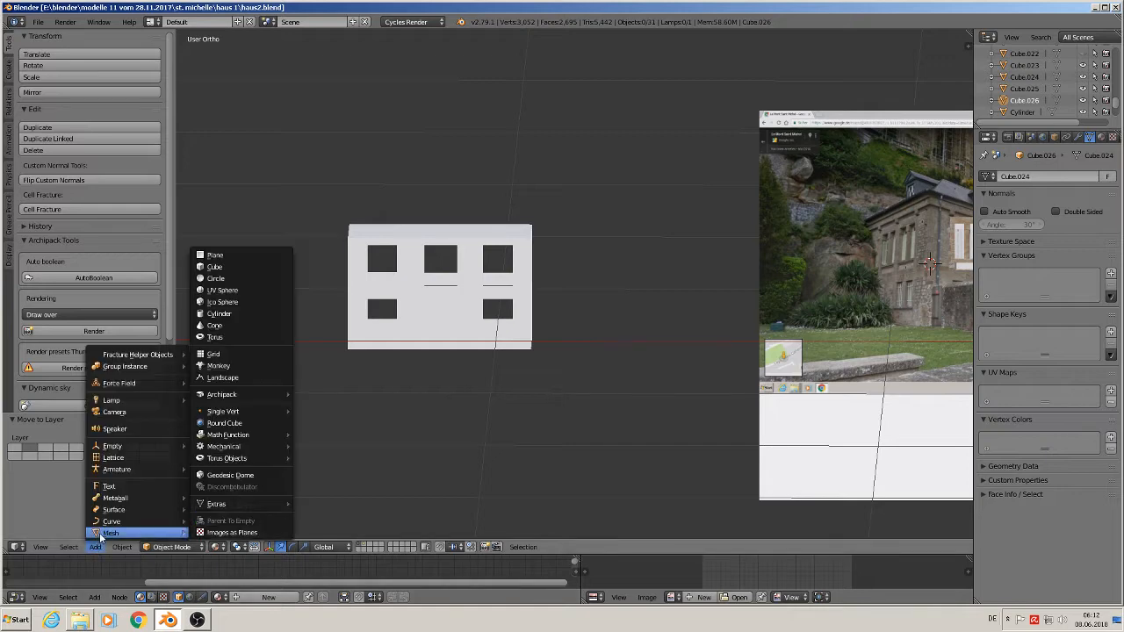
click(255, 267)
key(g)
key(x)
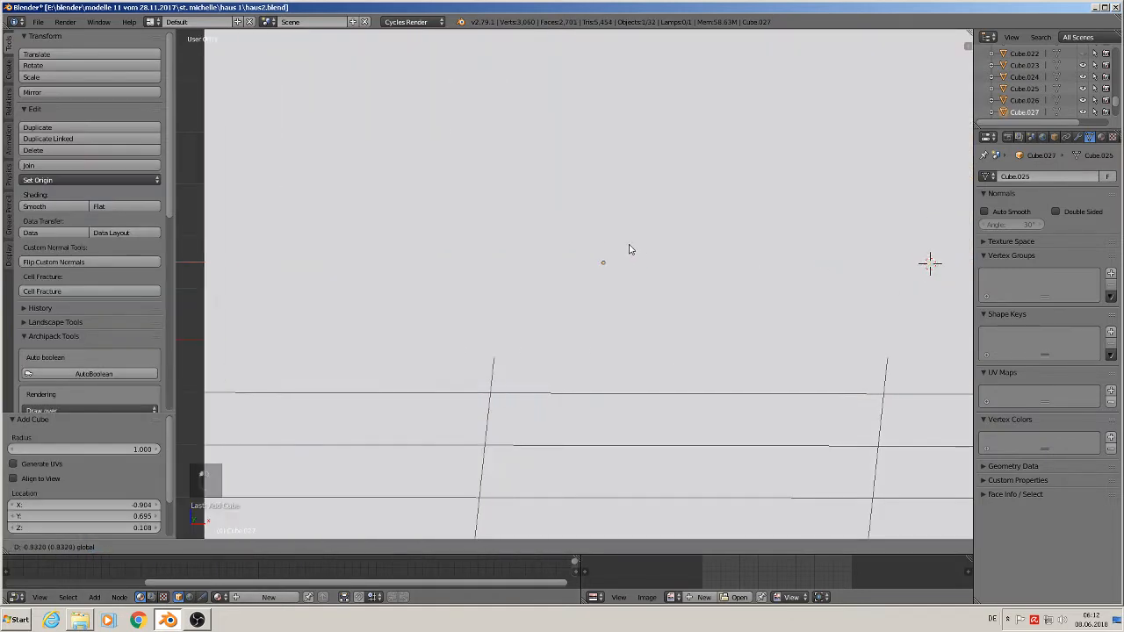
click(501, 251)
Scale the new cube down to roughly the house's width and move it about -0.072 along Y
scroll(765, 359, down, 4)
key(s)
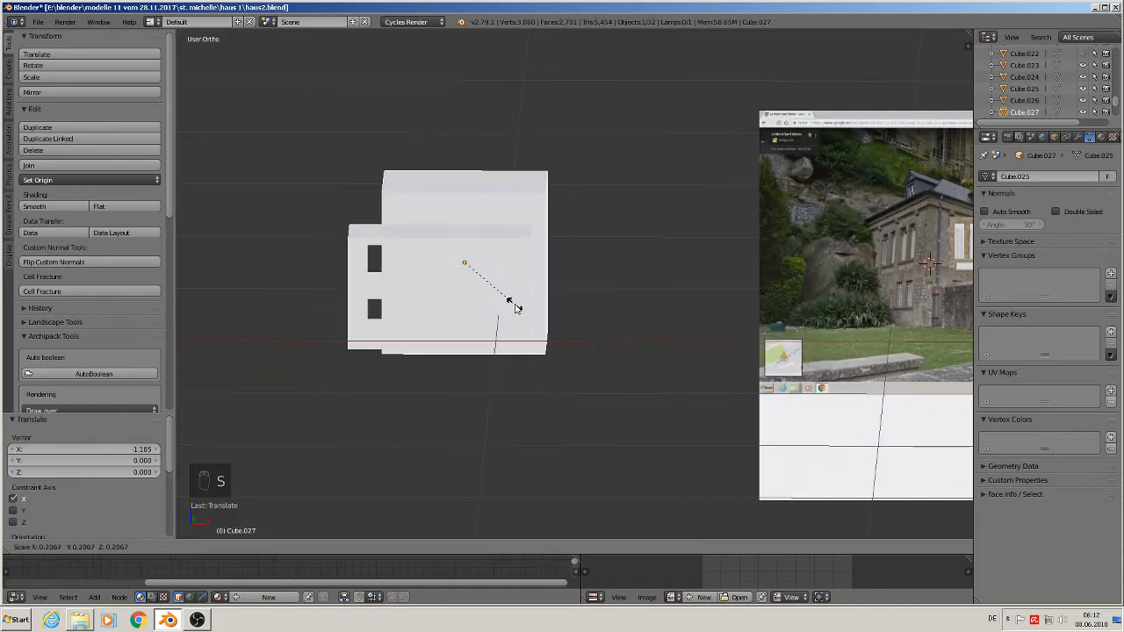
click(533, 308)
middle_drag(533, 308, 505, 357)
key(g)
key(y)
click(479, 273)
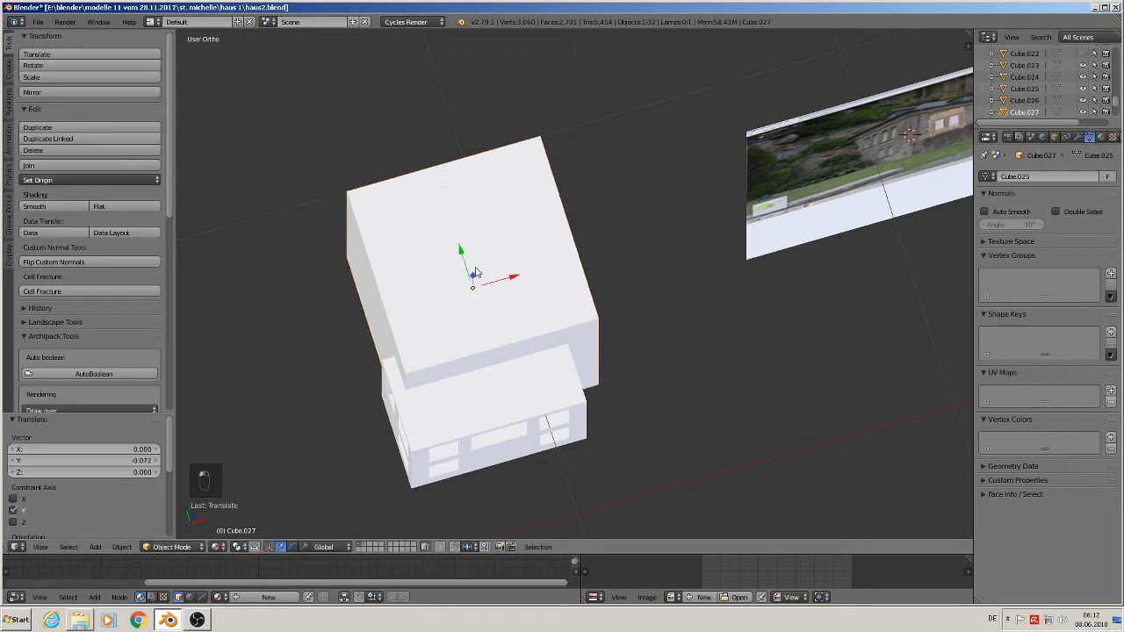
Move the new cube about -0.061 along X to line it up with the house
key(g)
key(x)
click(502, 287)
key(ctrl+space)
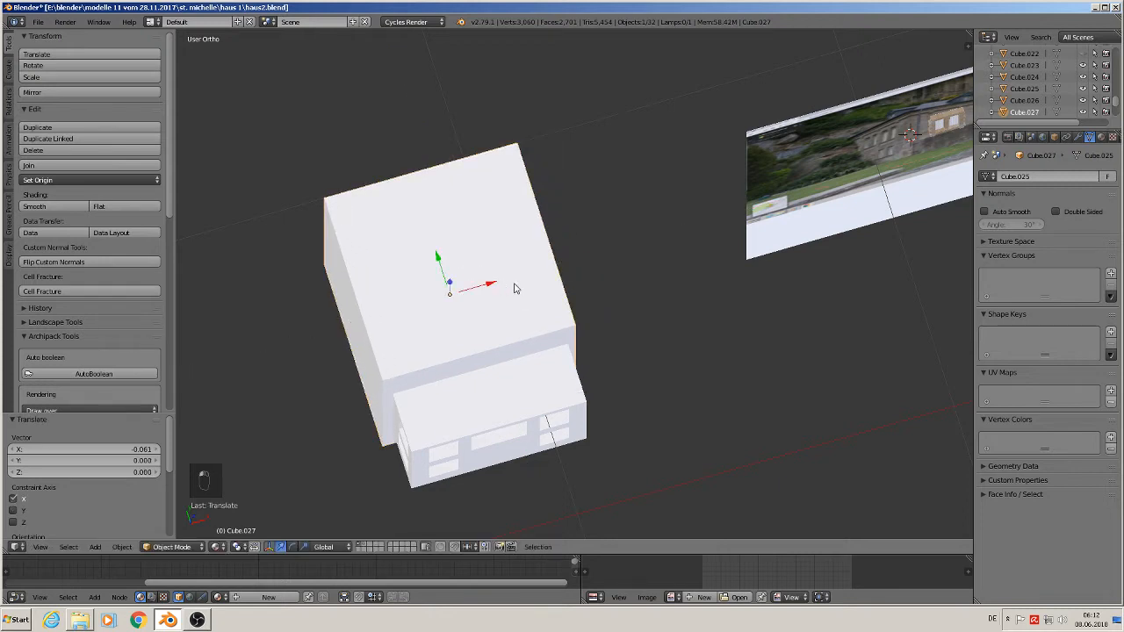
Narrow the cube along X by about 0.931, shift it about 0.003 along X and widen it by 1.006 to slightly overhang the house
key(KP_7)
scroll(515, 288, up, 2)
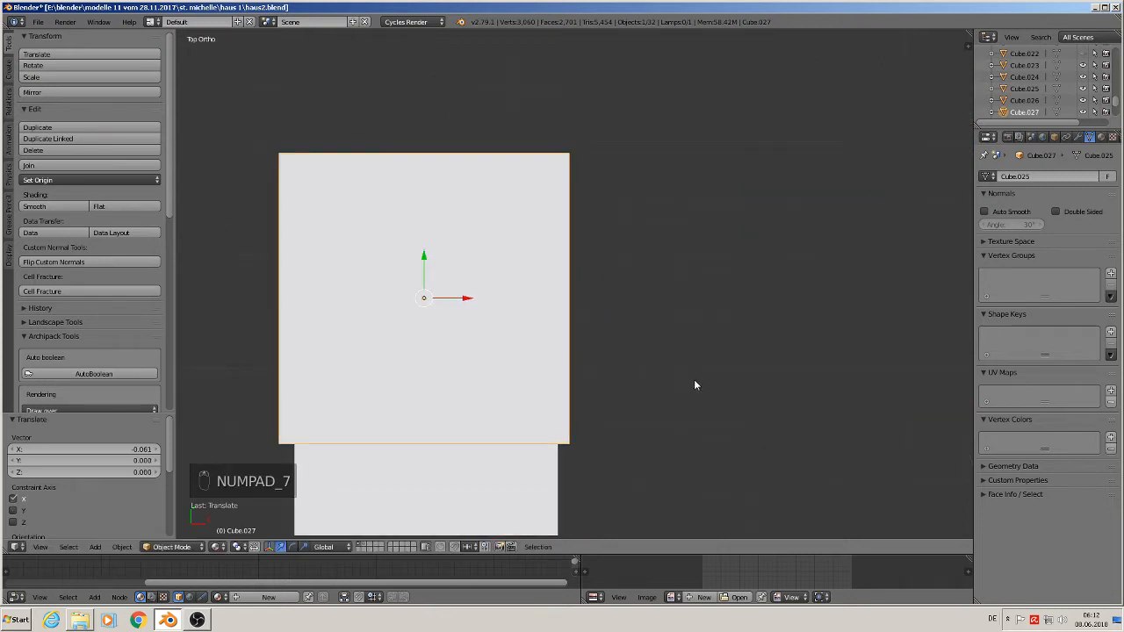
key(s)
key(x)
click(658, 375)
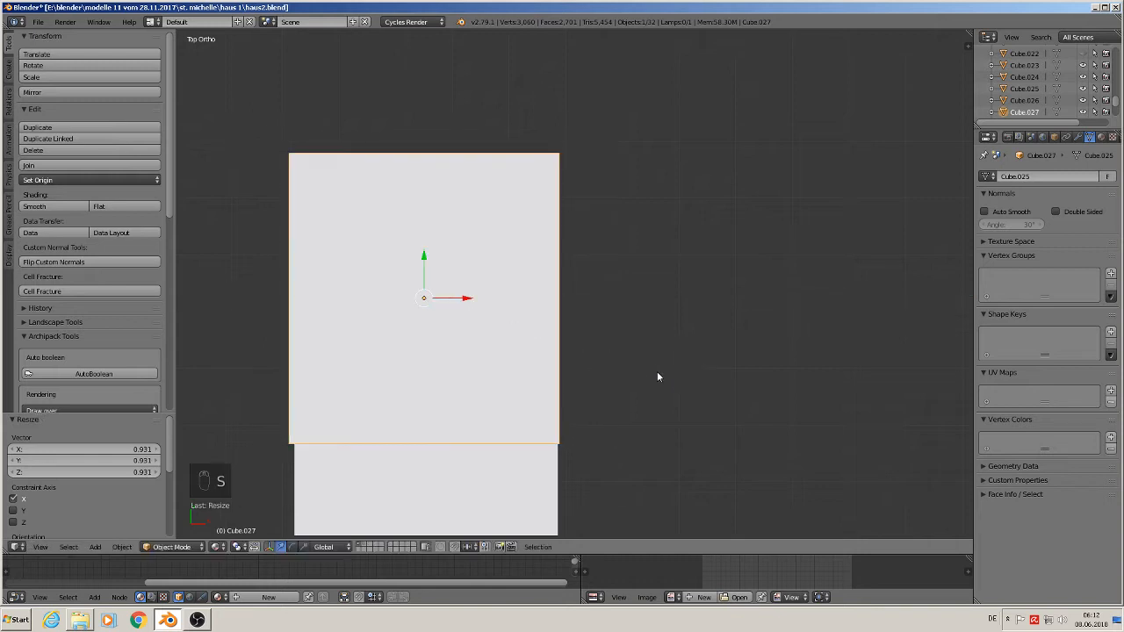
drag(467, 303, 470, 306)
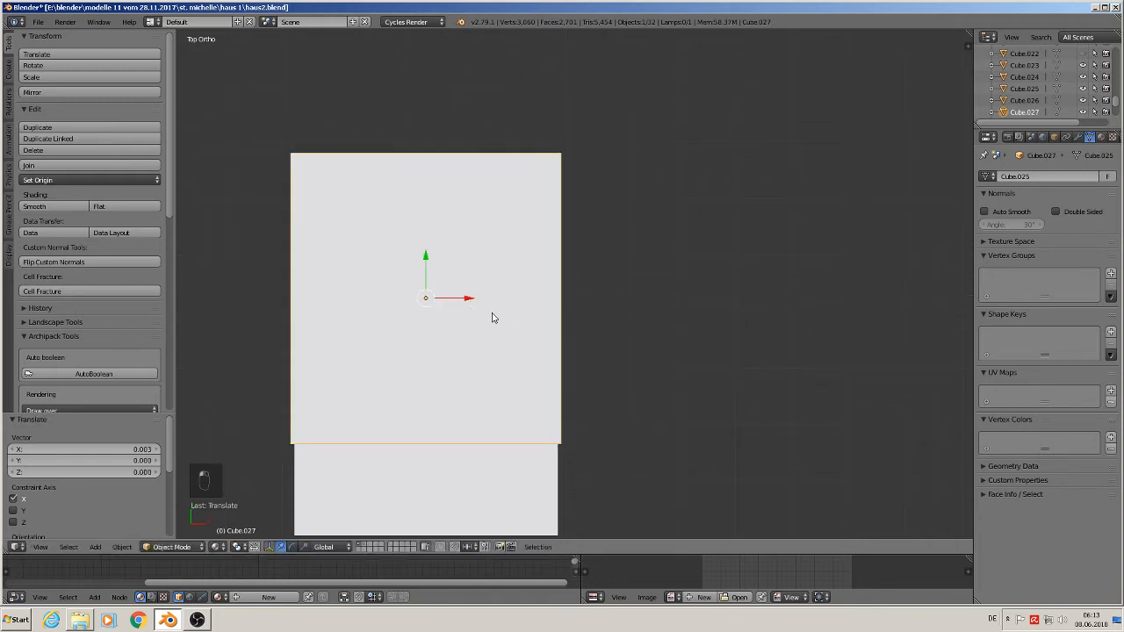
key(s)
key(x)
click(676, 405)
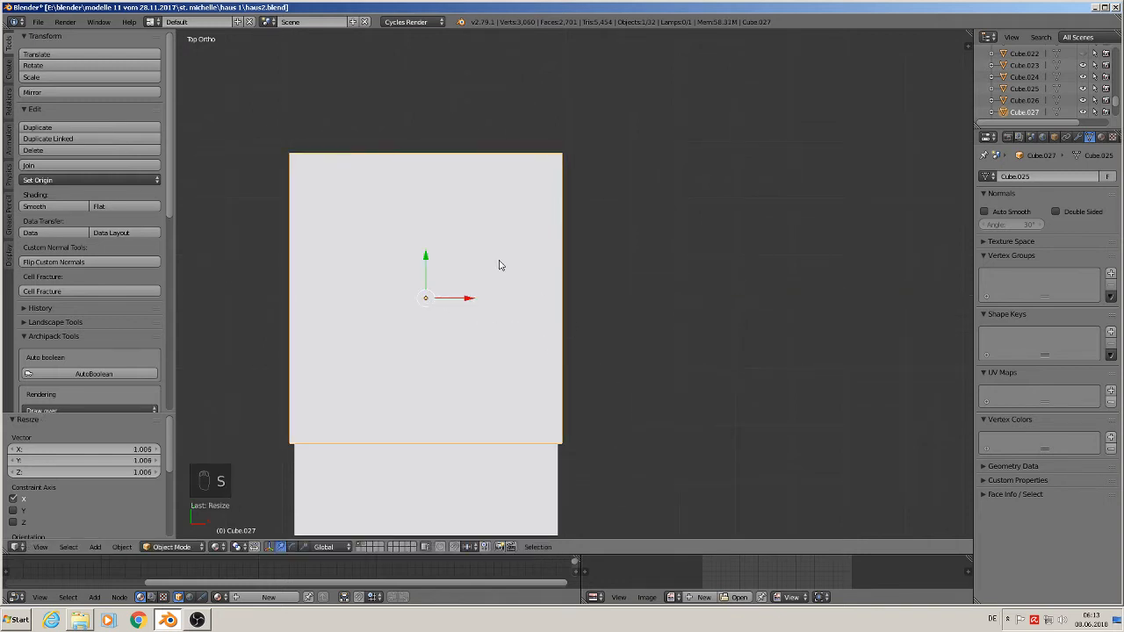
Move the cube about -0.254 along Y over the house and scale it by about 0.442 along Y
drag(427, 260, 427, 405)
shift+middle_drag(591, 385, 688, 160)
key(s)
key(y)
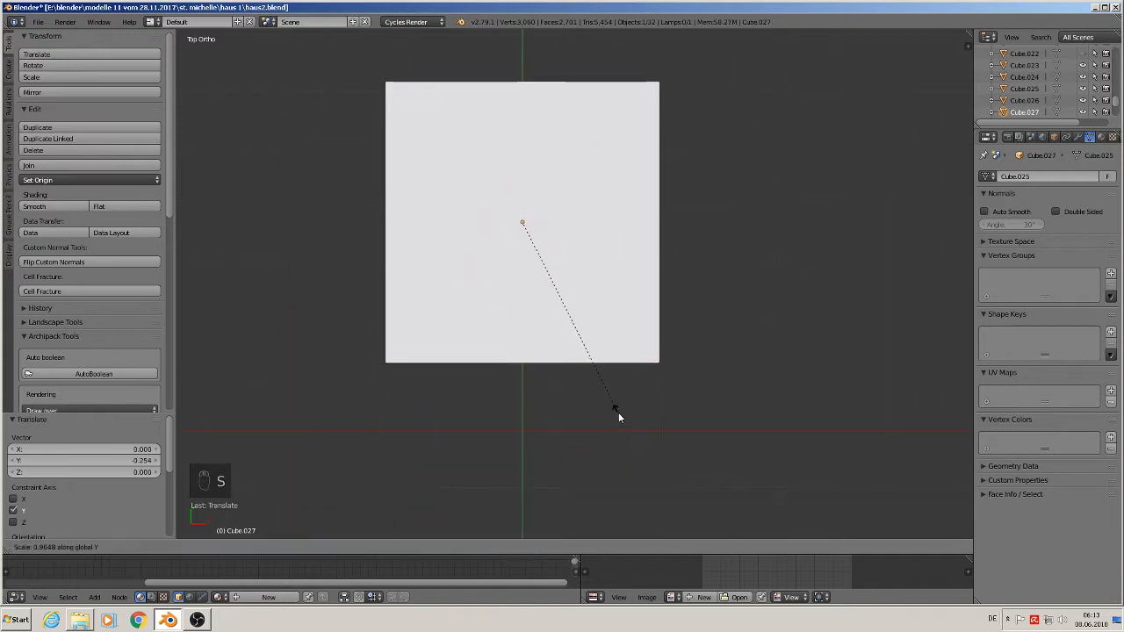
click(579, 304)
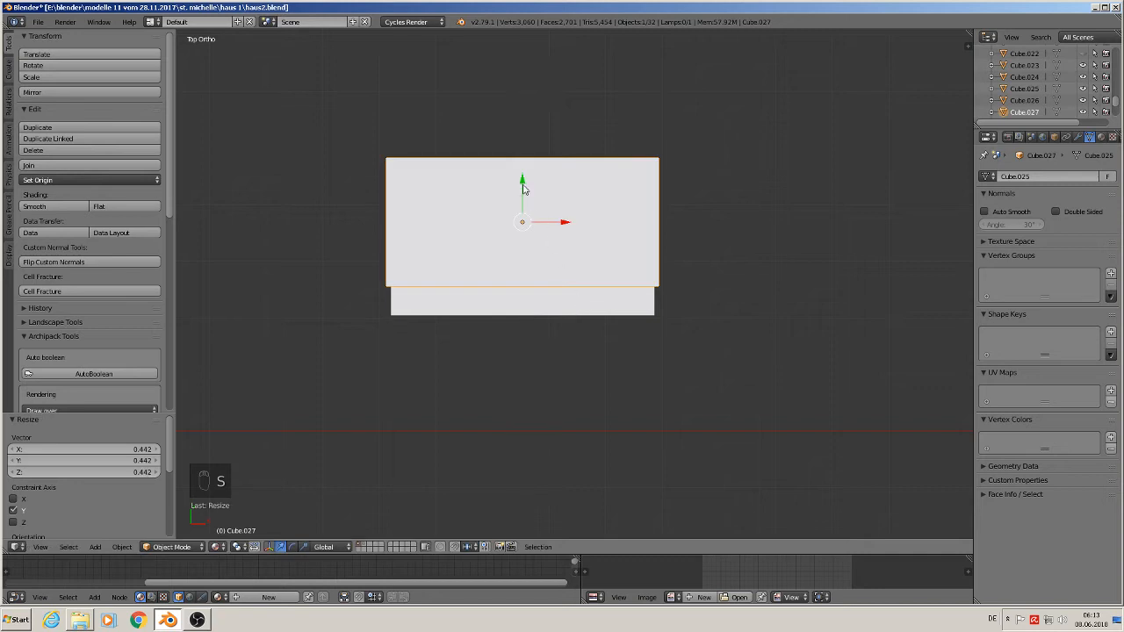
Center the cube over the house along Y and scale it by about 1.255 along Y to overhang both long walls
drag(524, 188, 515, 227)
key(Tab)
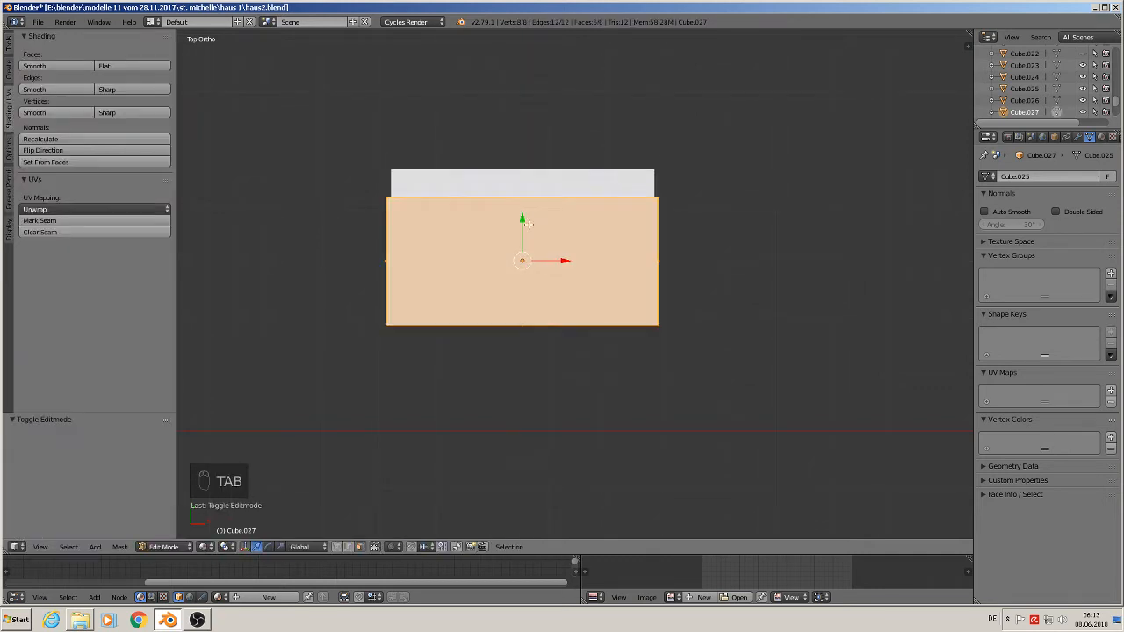
key(Tab)
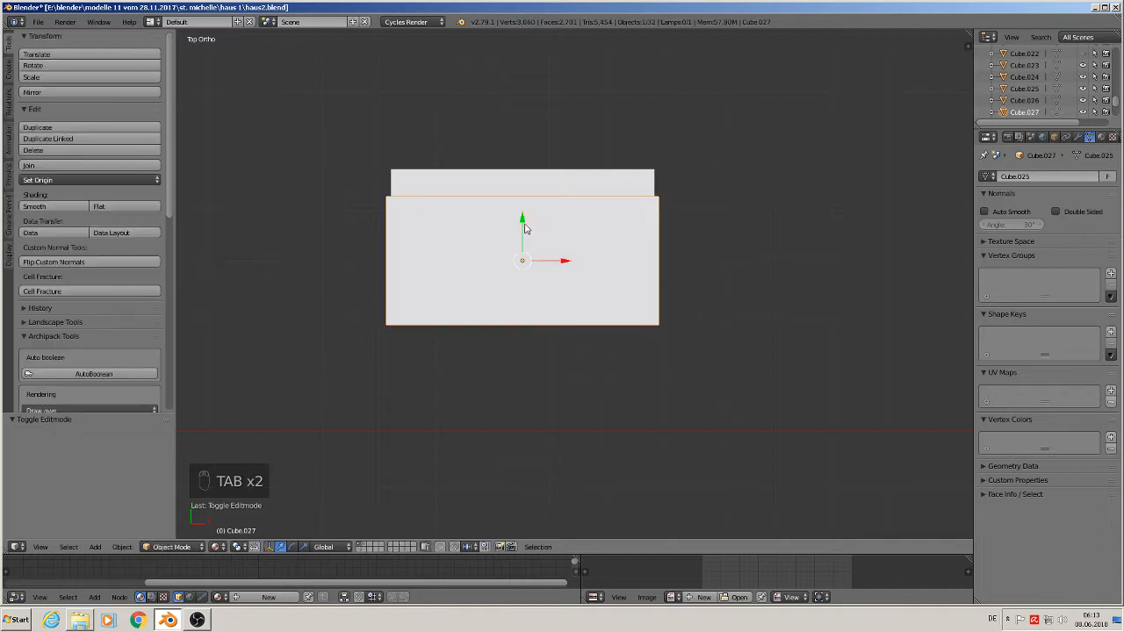
drag(525, 222, 524, 207)
key(s)
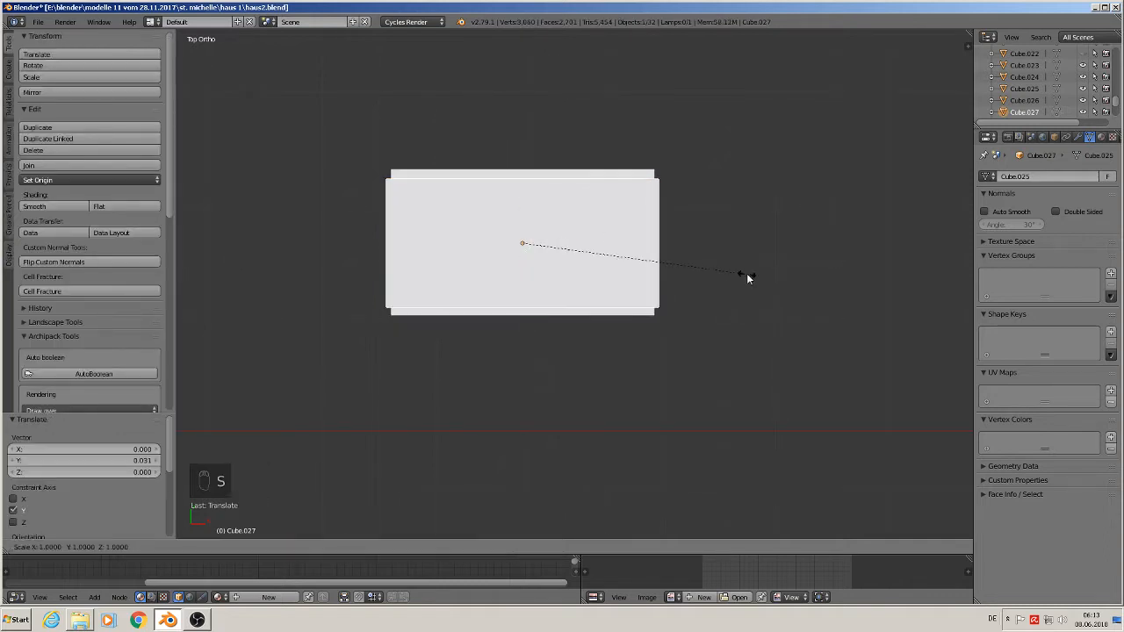
click(793, 337)
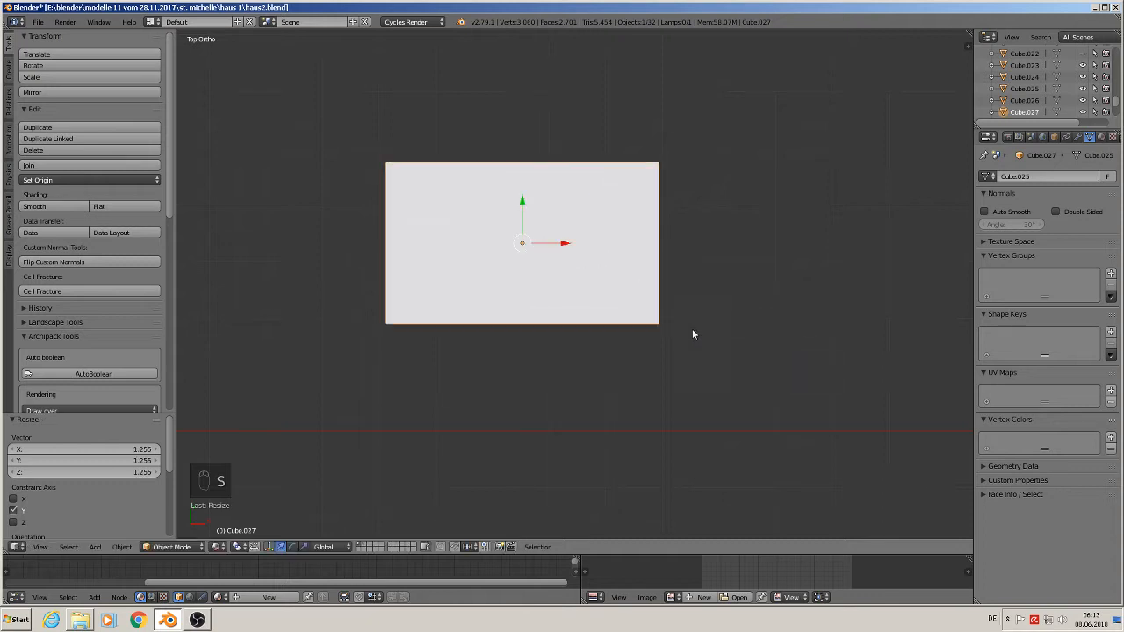
Flatten the cube along Z by a factor of about 0.020 into a thin ledge around the house
middle_drag(623, 331, 643, 266)
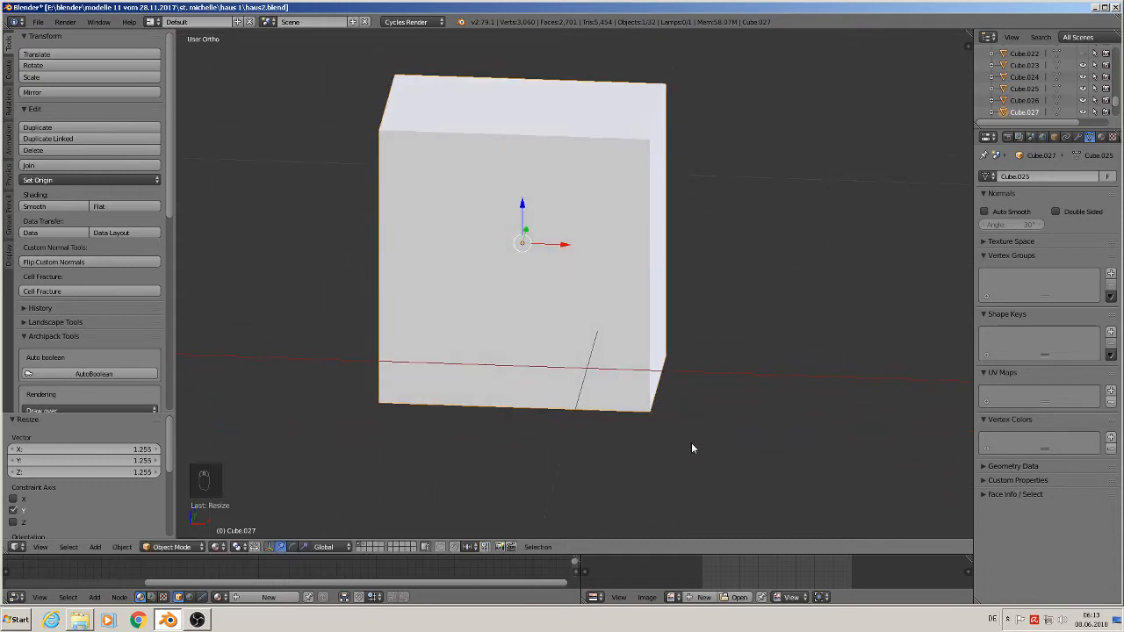
key(s)
key(z)
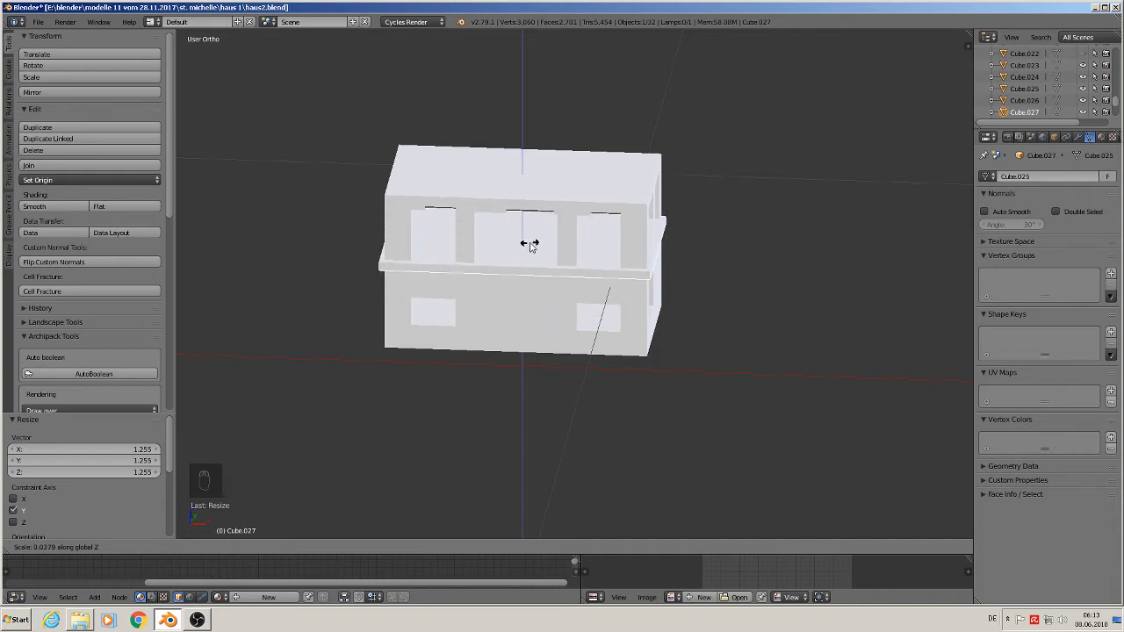
click(527, 246)
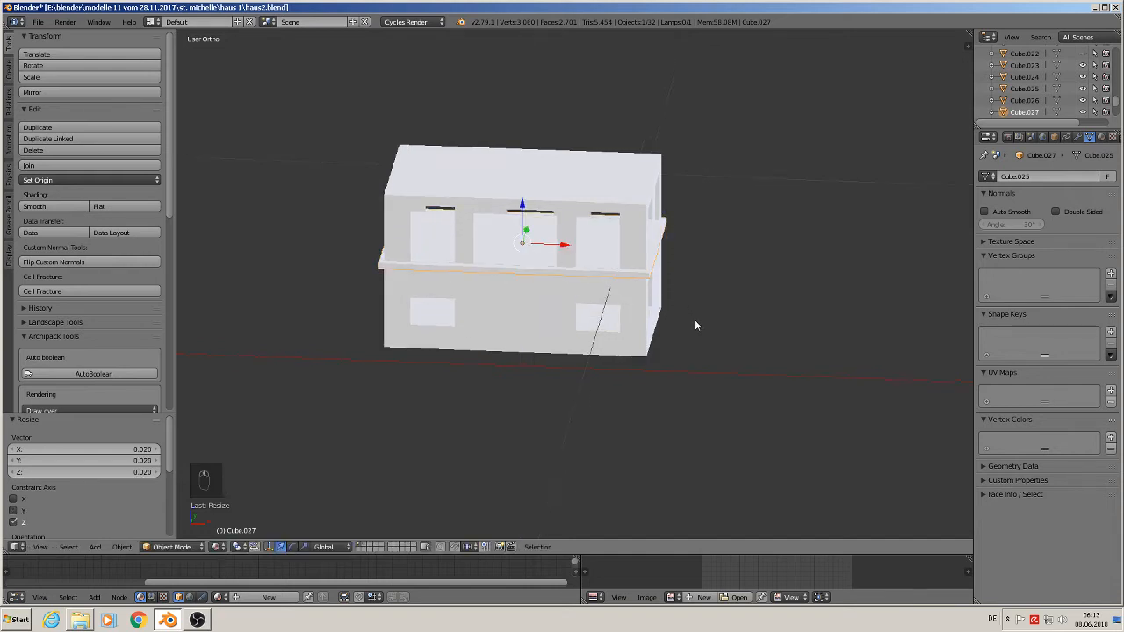
Examine the reference photo for the stone house's cornice, supporting brackets and roof edge
middle_drag(696, 322, 667, 311)
scroll(676, 309, down, 3)
shift+middle_drag(773, 297, 459, 303)
scroll(687, 247, up, 4)
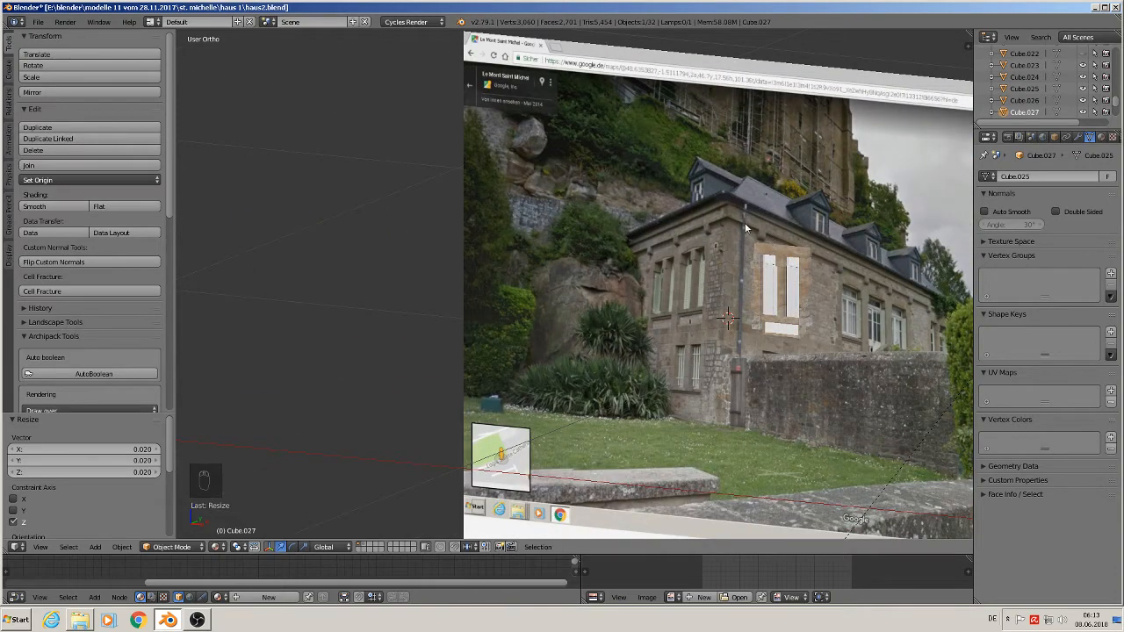
scroll(781, 237, up, 5)
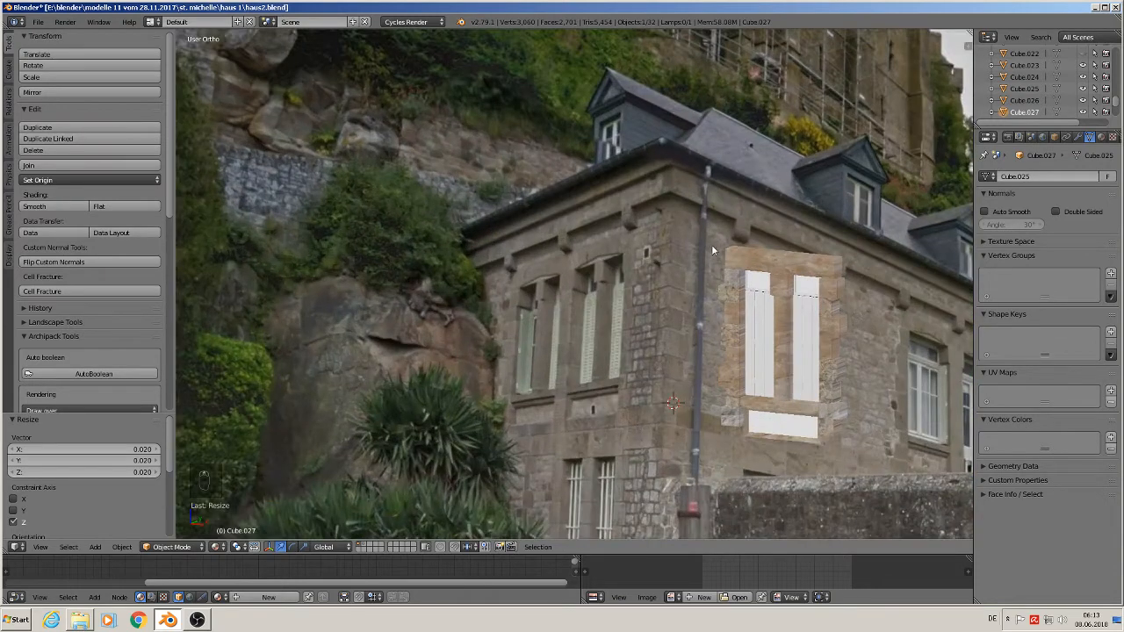
scroll(692, 295, down, 1)
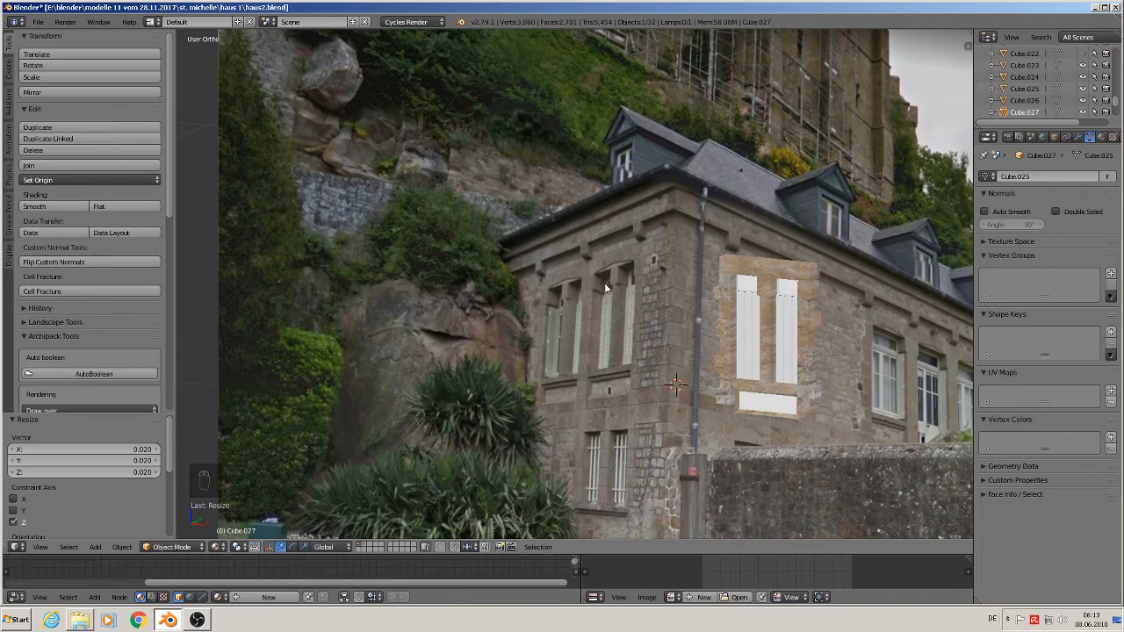
scroll(445, 371, down, 6)
scroll(268, 377, down, 3)
scroll(269, 372, up, 5)
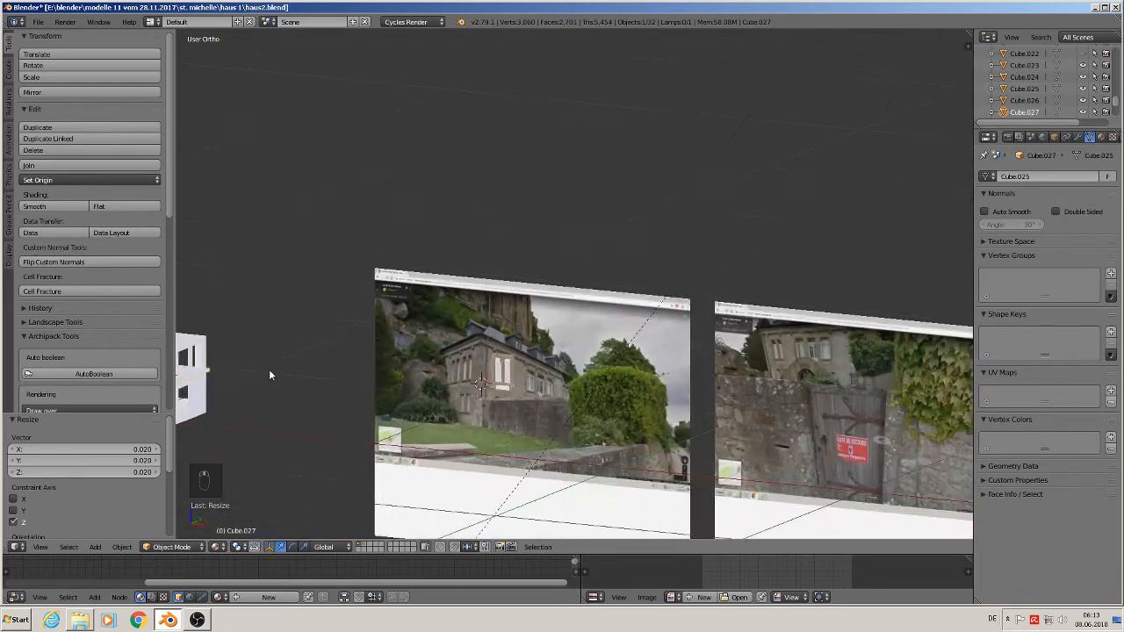
scroll(445, 355, up, 8)
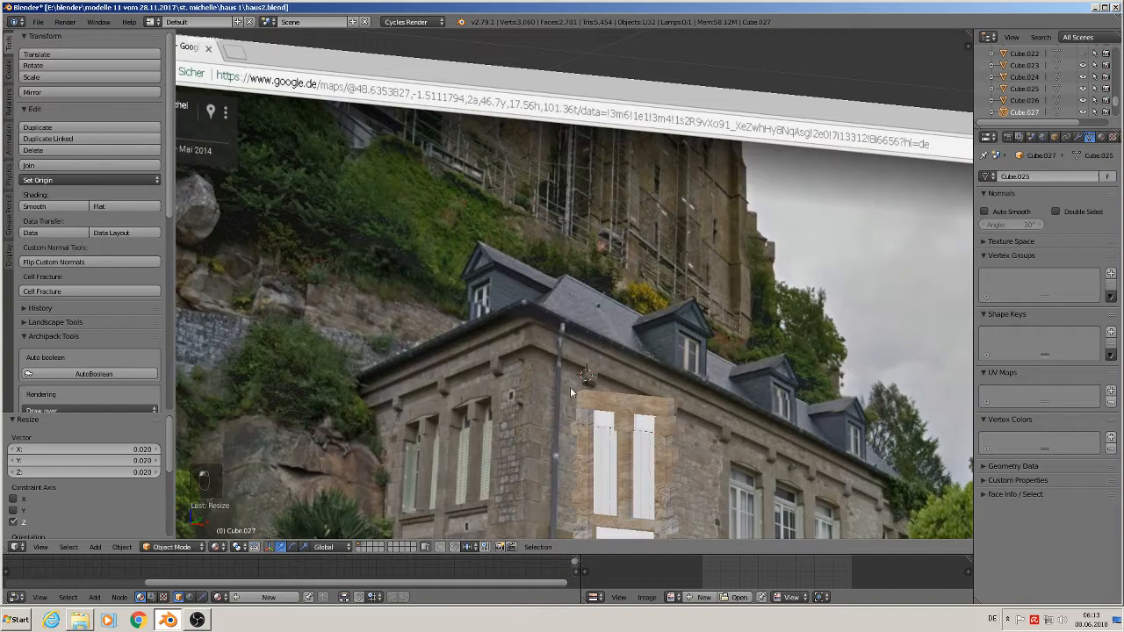
Add a cube at the cornice in the reference photo and scale it down to about 0.059
click(94, 548)
mouse_move(108, 534)
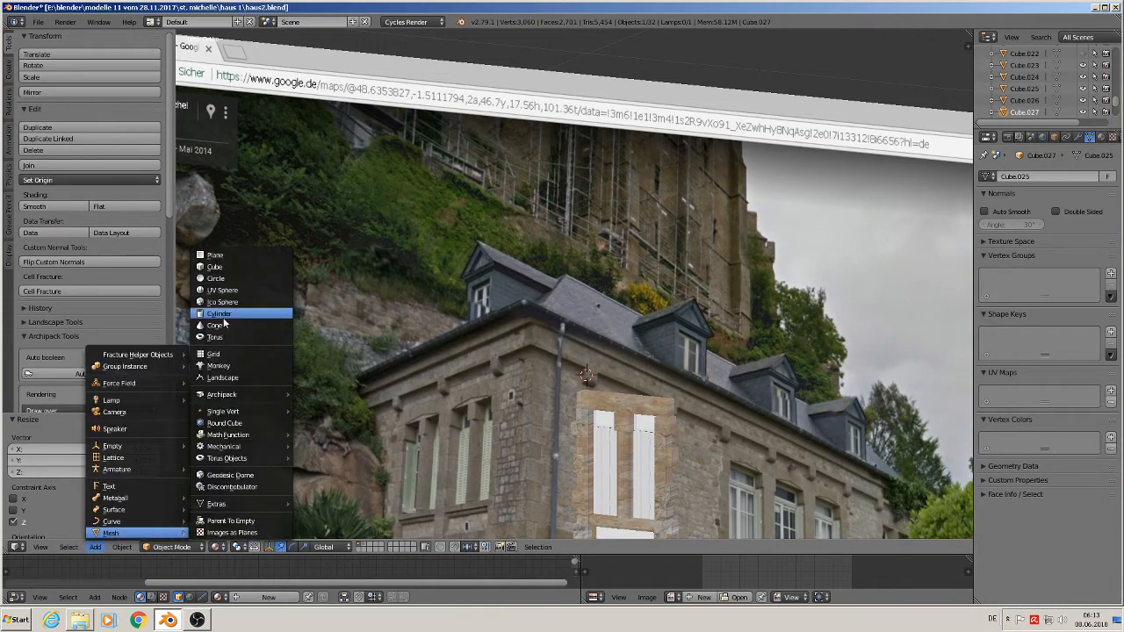
click(214, 266)
key(s)
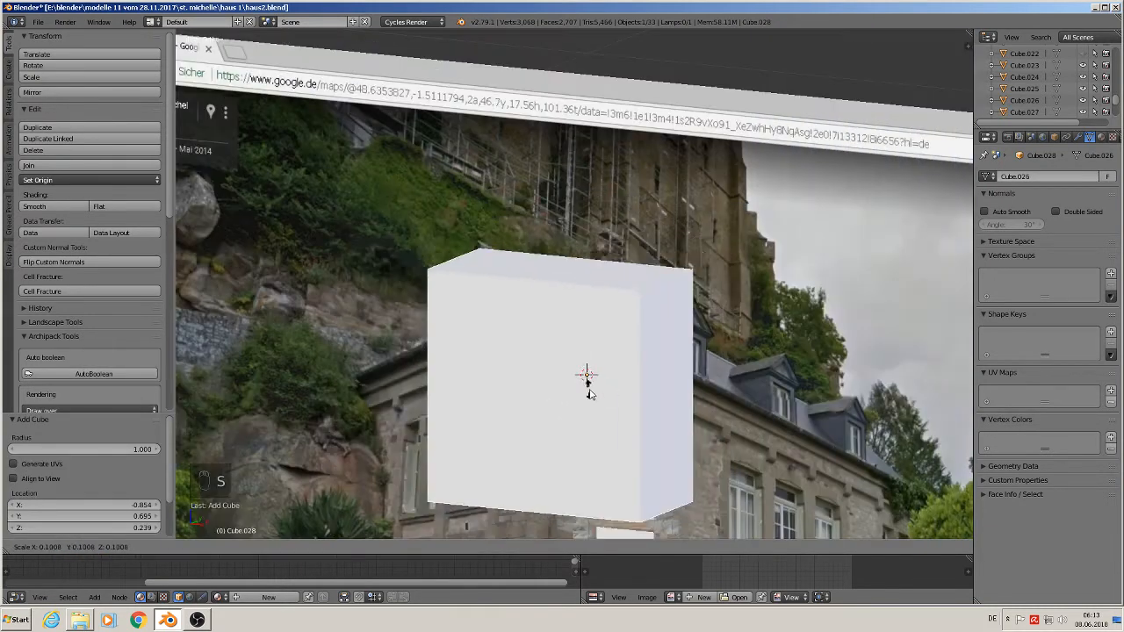
click(589, 384)
scroll(627, 419, up, 3)
Move the small cube about -0.108 along Y in front of the photo and scale it by about 0.088
middle_drag(628, 419, 574, 388)
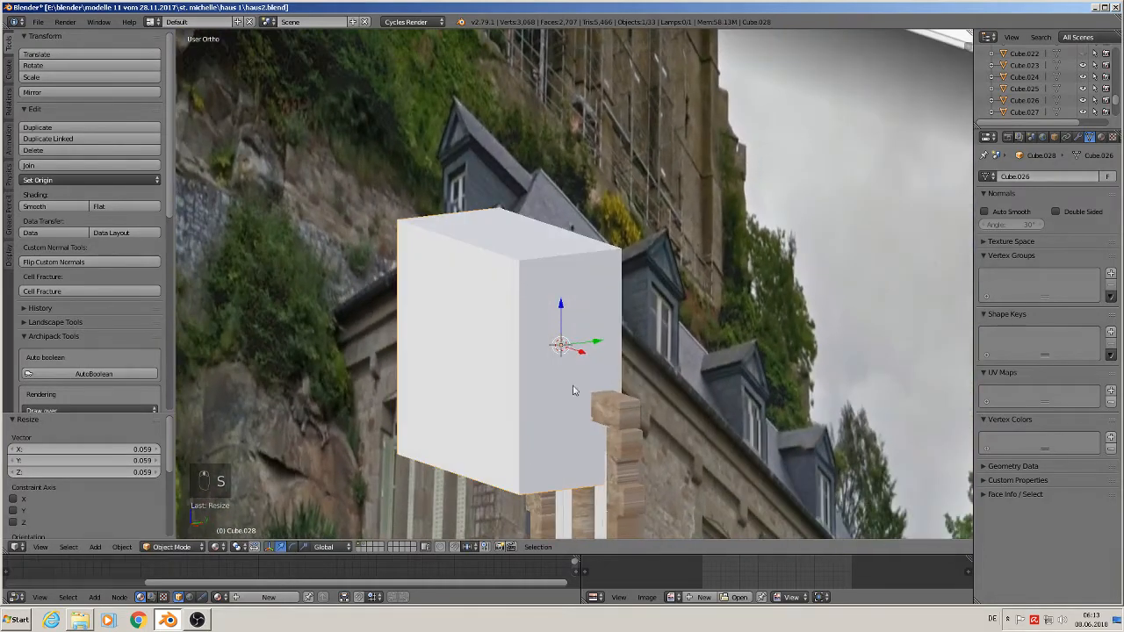
key(g)
key(y)
click(406, 373)
middle_drag(528, 417, 676, 418)
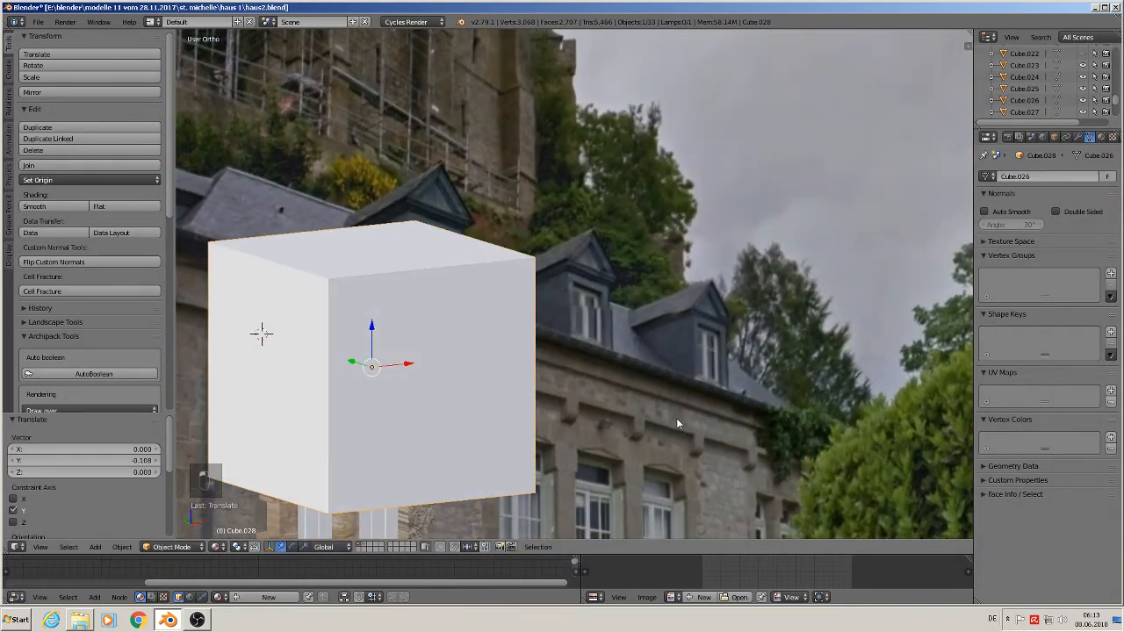
key(KP_1)
key(s)
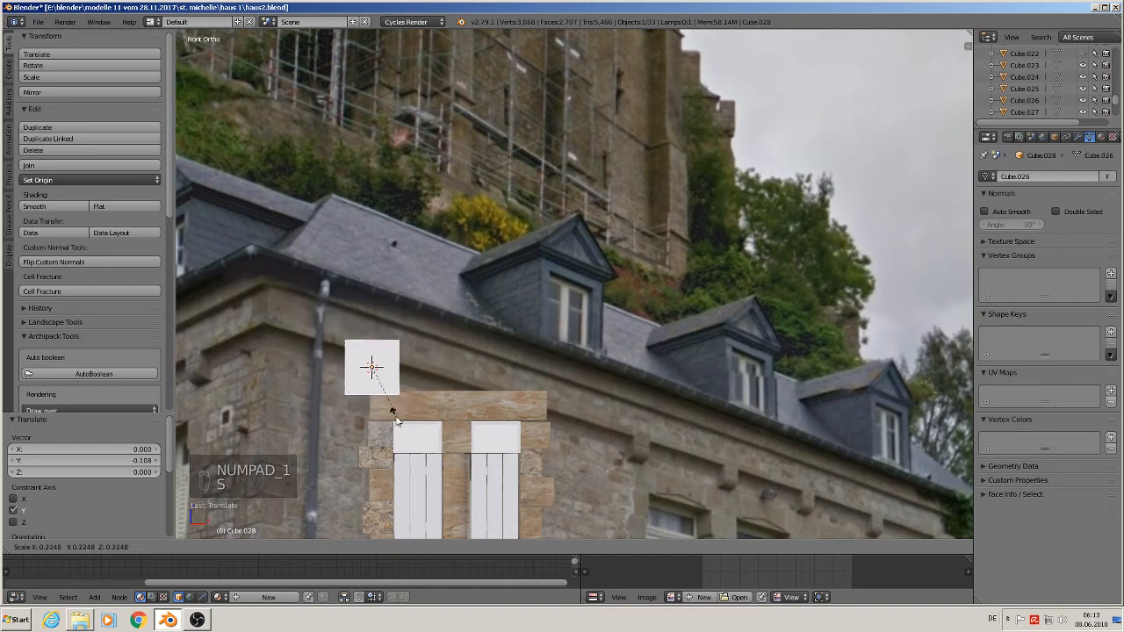
click(371, 392)
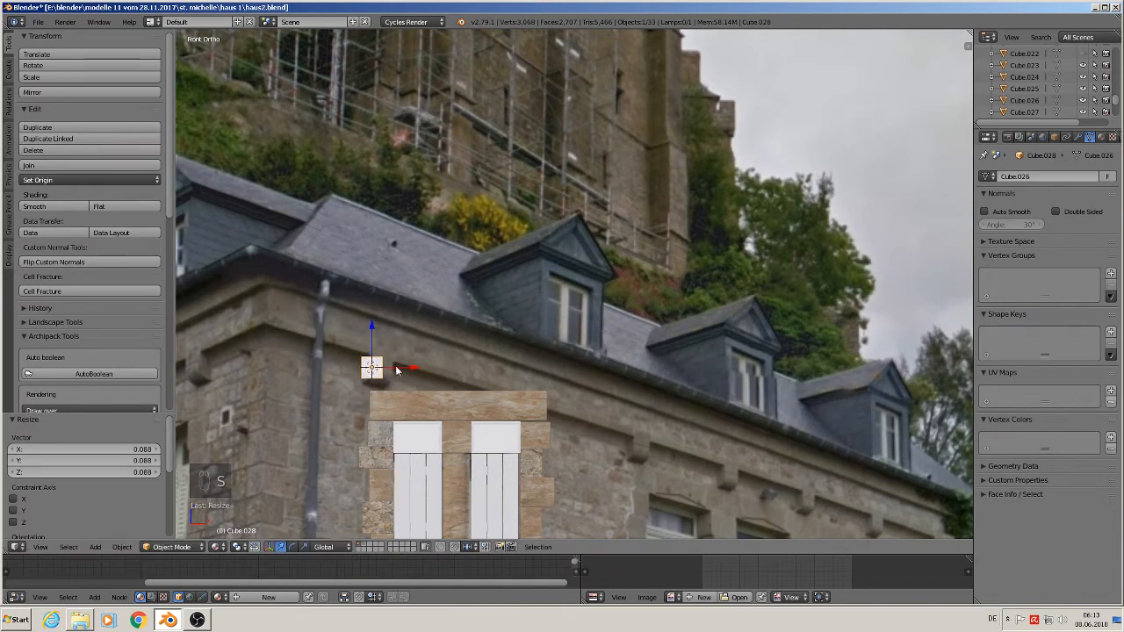
Move the small cube along X to the stone bracket beside the windows and lower it about 0.029 along Z
drag(396, 368, 682, 379)
drag(657, 329, 650, 384)
shift+middle_drag(683, 450, 637, 357)
scroll(632, 369, up, 3)
scroll(536, 333, up, 2)
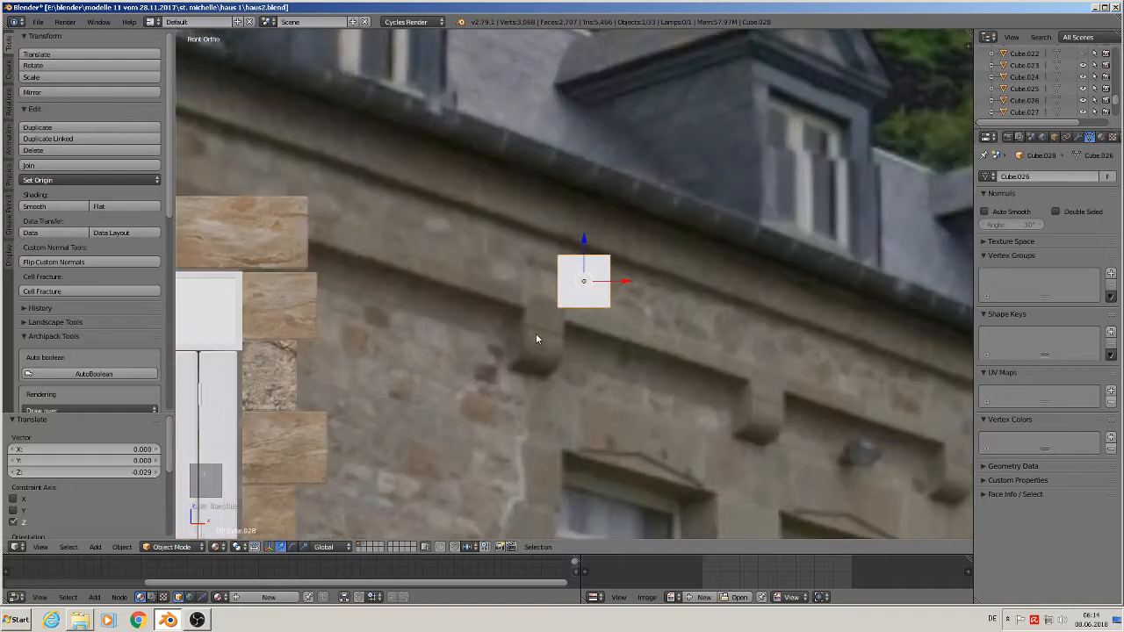
Extrude the small cube's bottom face downward twice, forming a narrow band and a taller block beneath it
middle_drag(545, 330, 634, 392)
scroll(571, 313, up, 4)
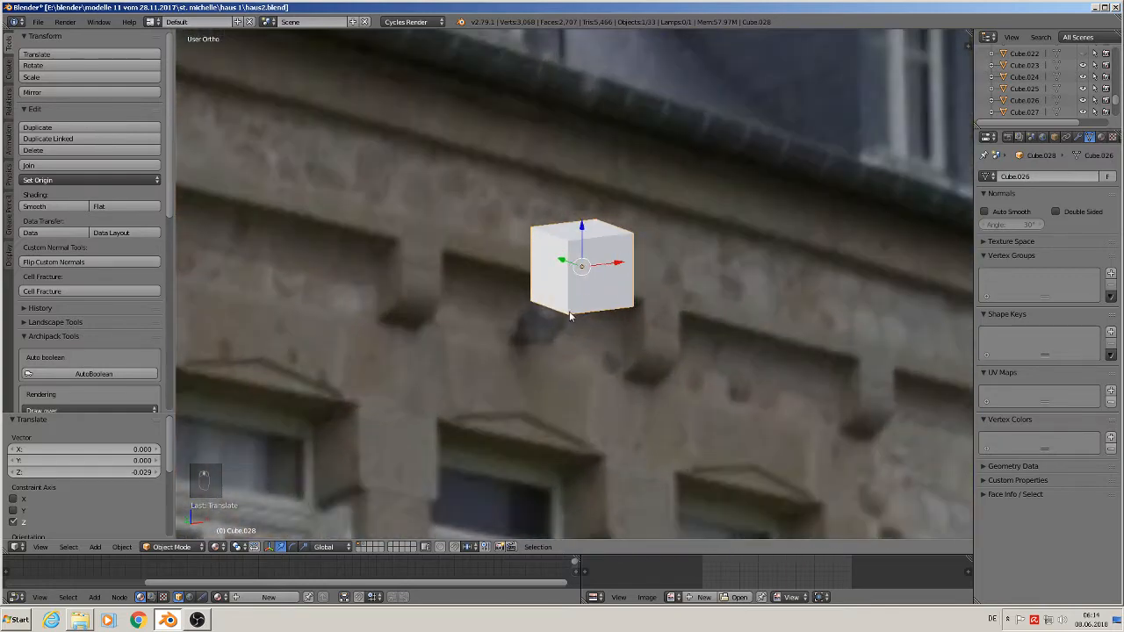
key(Tab)
middle_drag(592, 357, 570, 306)
right_click(571, 306)
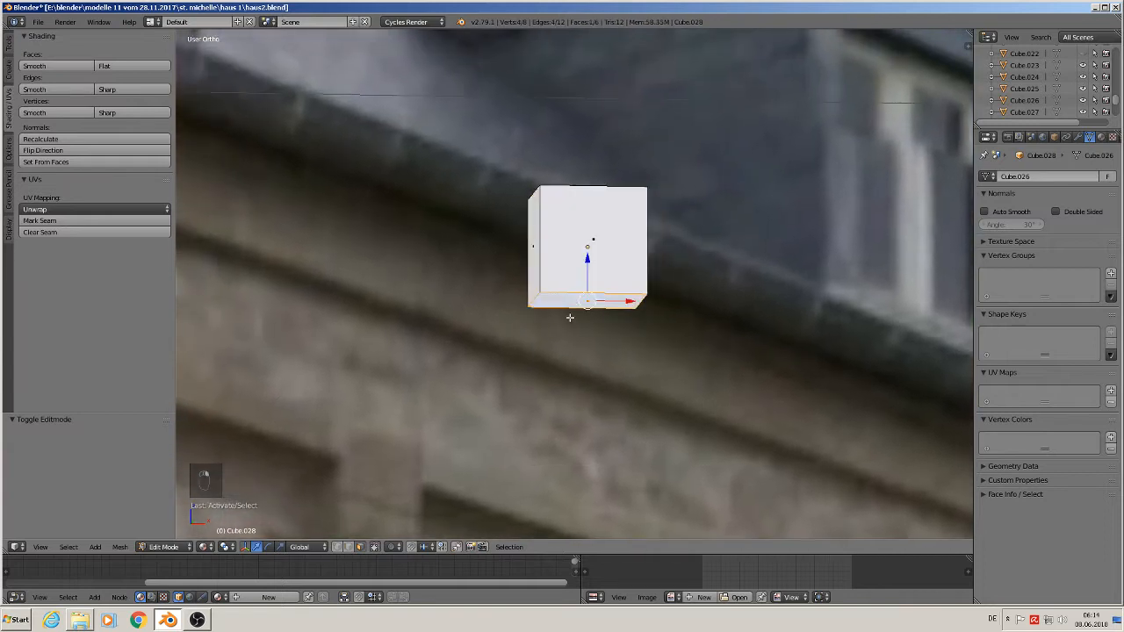
key(e)
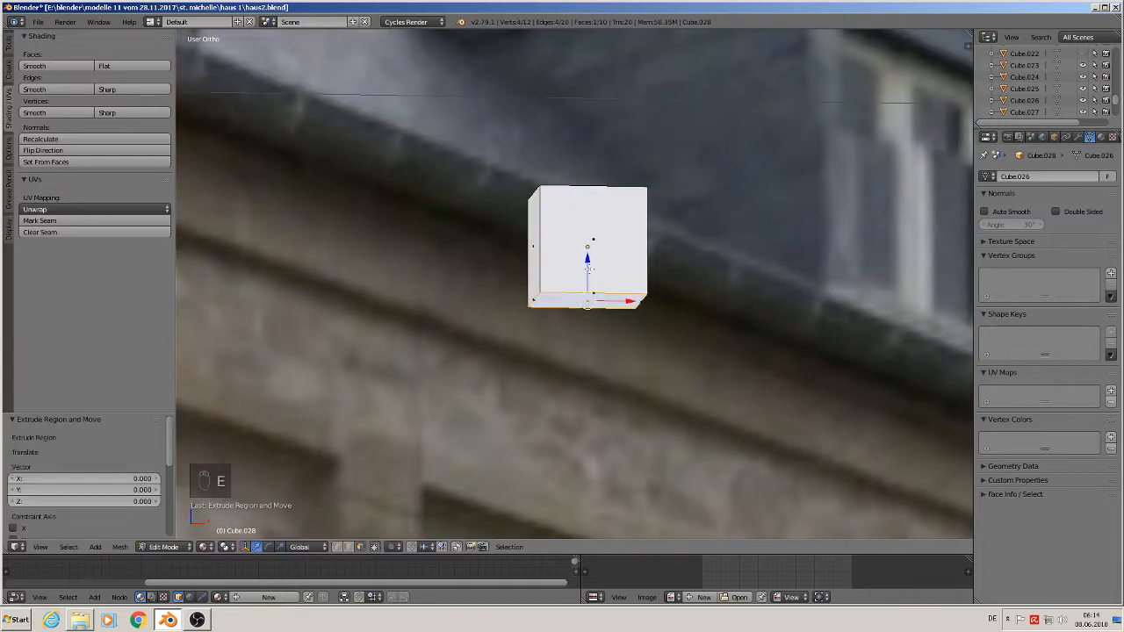
drag(588, 268, 588, 309)
key(e)
click(588, 267)
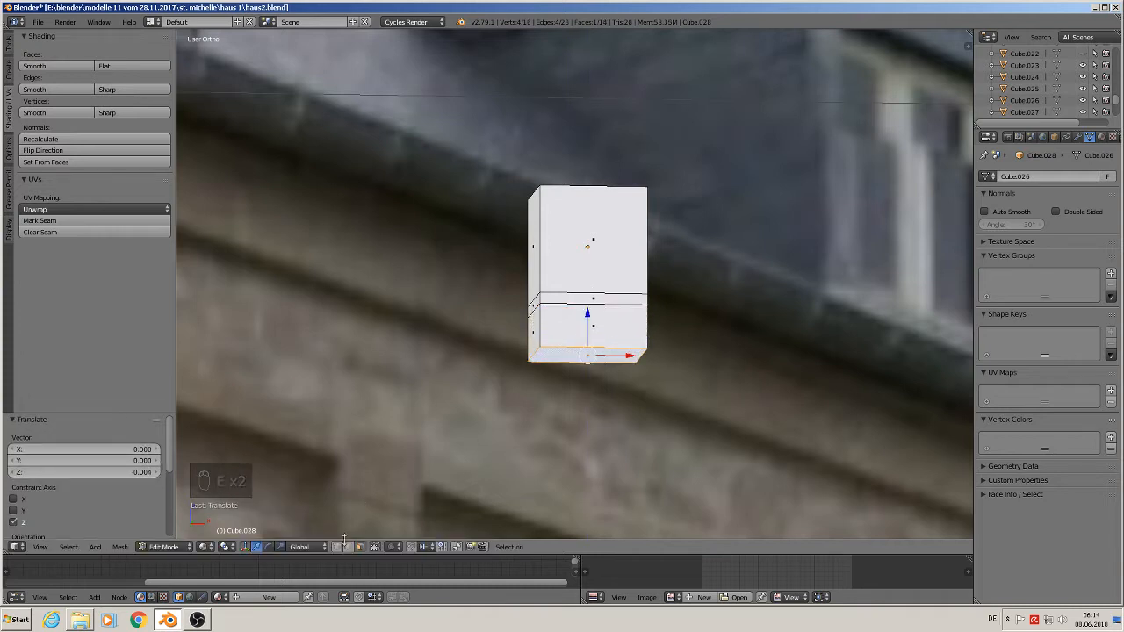
Extrude the front face of the narrow band and push it about 0.0008 along Y into the block
right_click(584, 300)
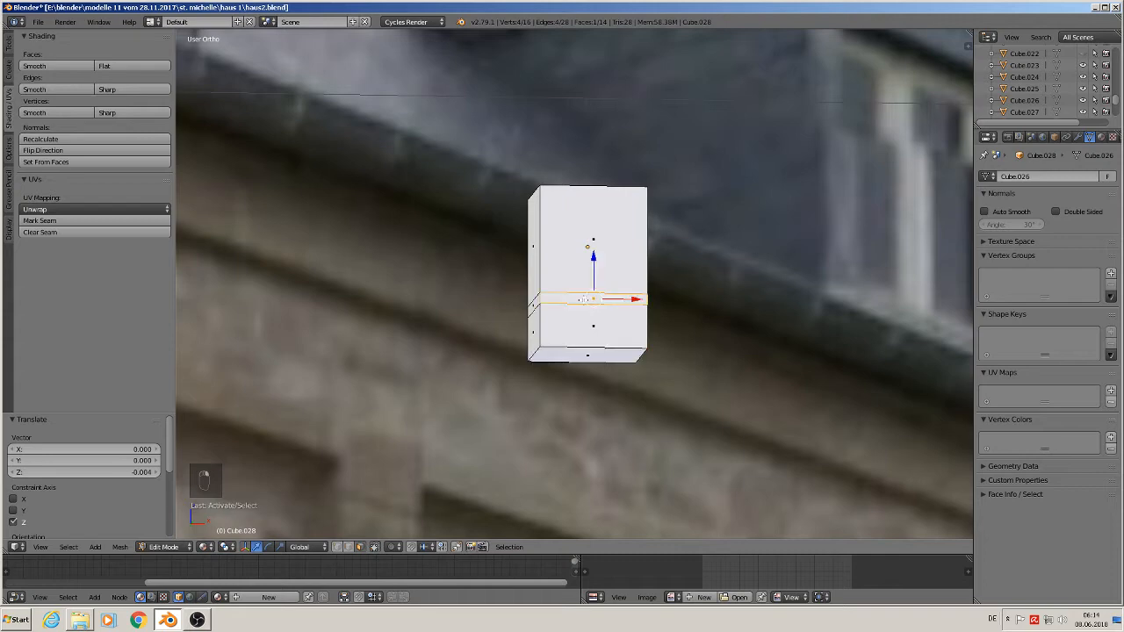
middle_drag(593, 314, 660, 333)
key(e)
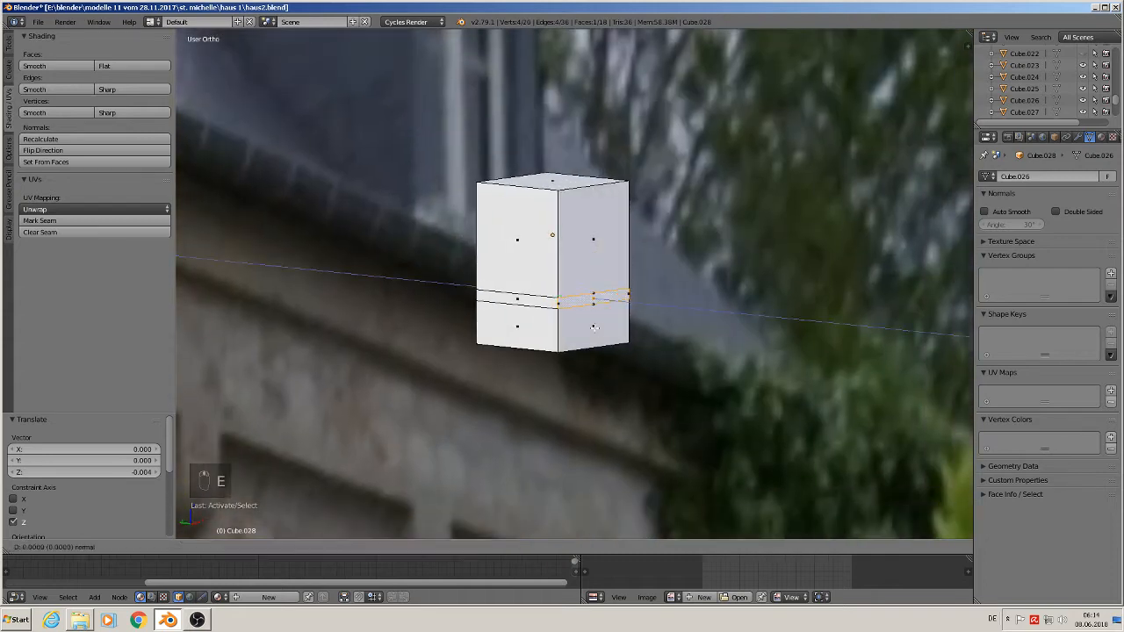
right_click(571, 294)
drag(572, 295, 563, 294)
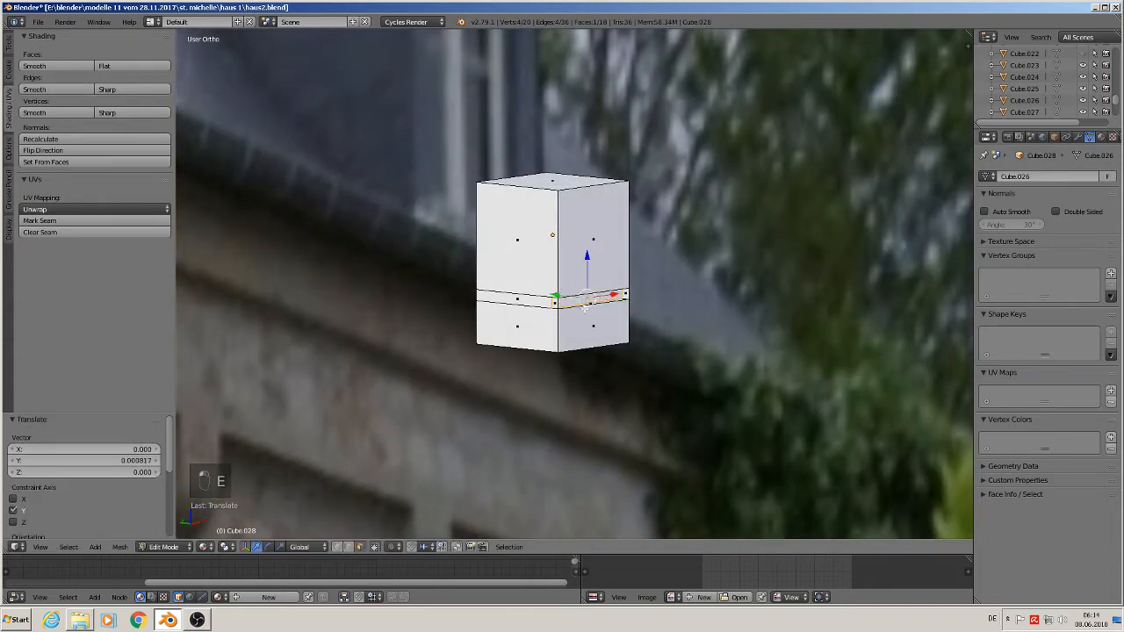
key(Tab)
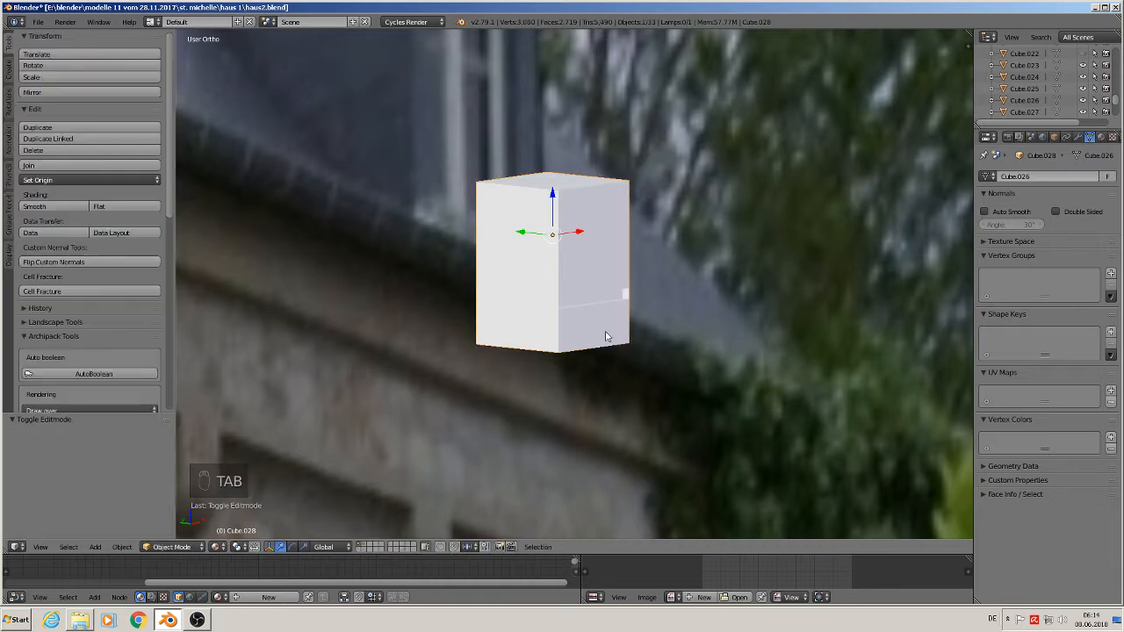
Lower the bracket's bottom face about 0.002 along Z
middle_drag(606, 333, 519, 357)
scroll(490, 357, down, 2)
key(Tab)
right_click(524, 349)
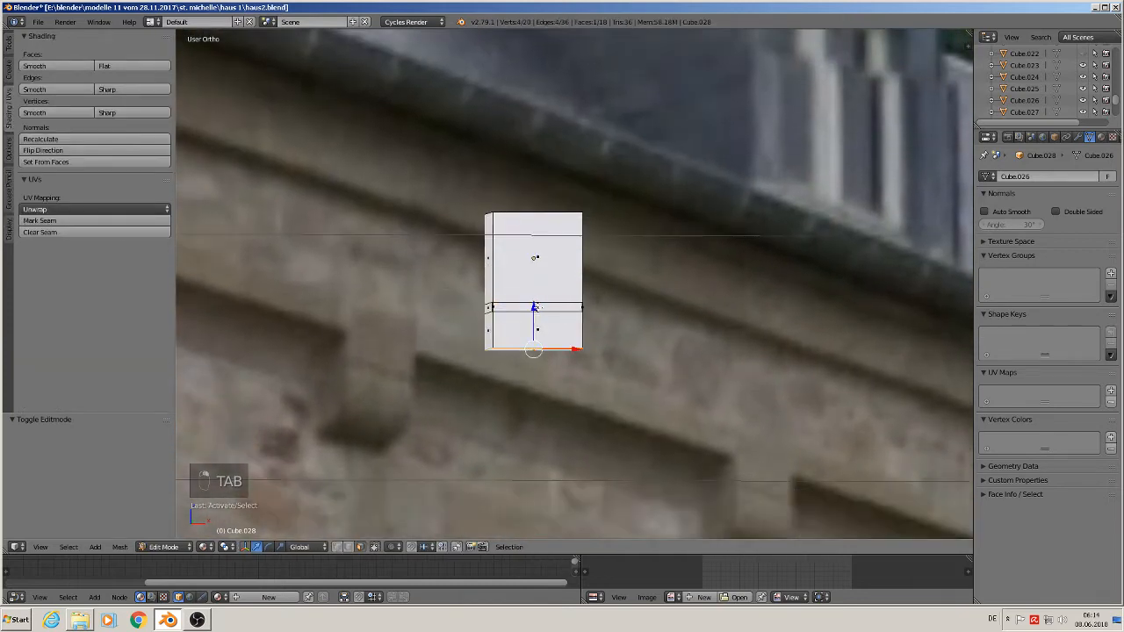
drag(535, 308, 533, 324)
Bevel the bracket's lower front edge into a curve with 5 segments and an amount of about 1.077
click(349, 546)
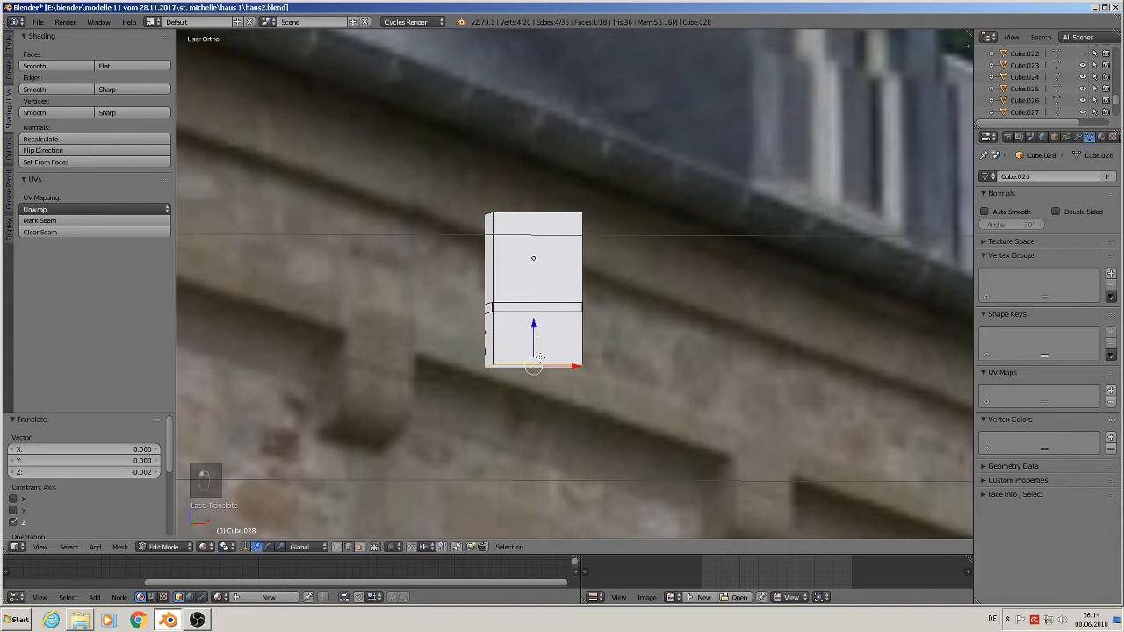
right_click(519, 364)
middle_drag(546, 382, 594, 386)
scroll(594, 386, up, 2)
key(ctrl+b)
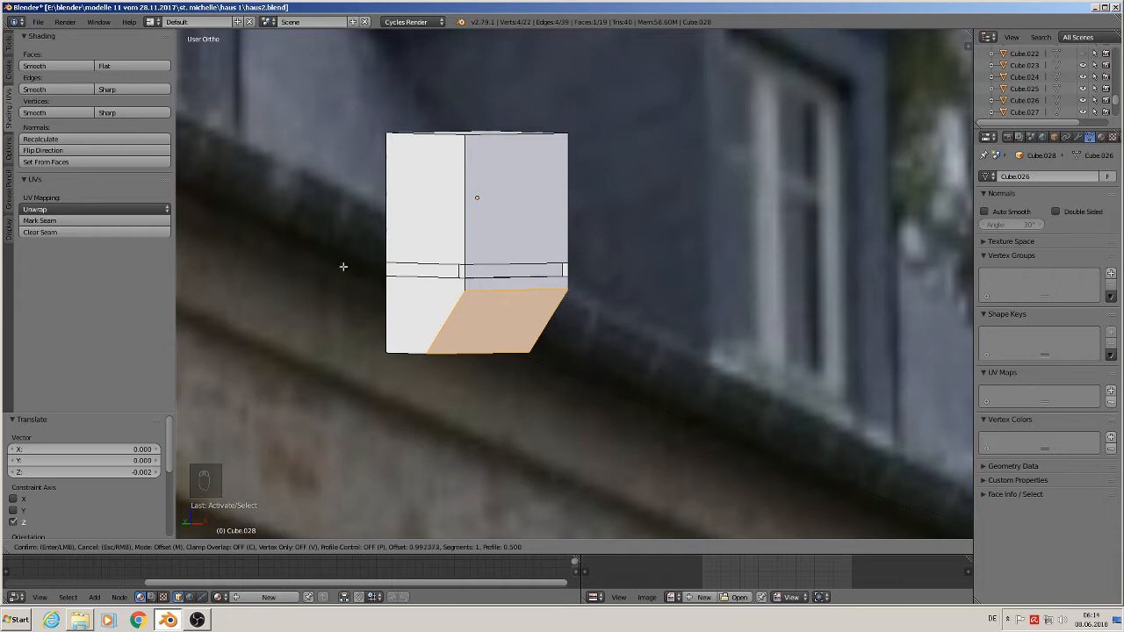
scroll(586, 458, up, 3)
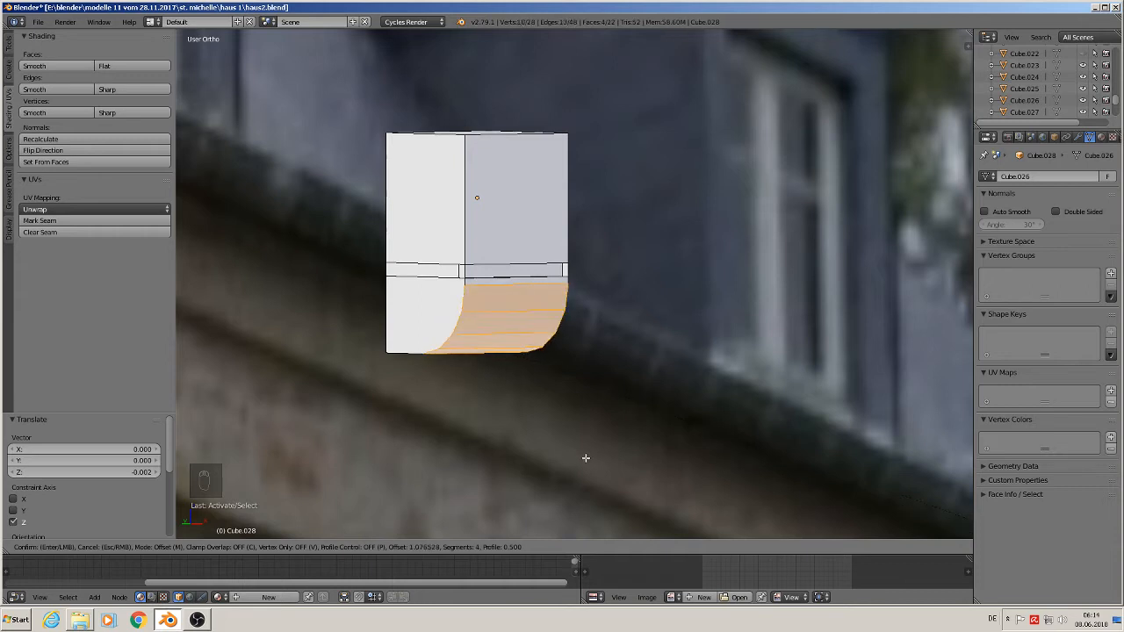
scroll(586, 457, up, 1)
click(586, 458)
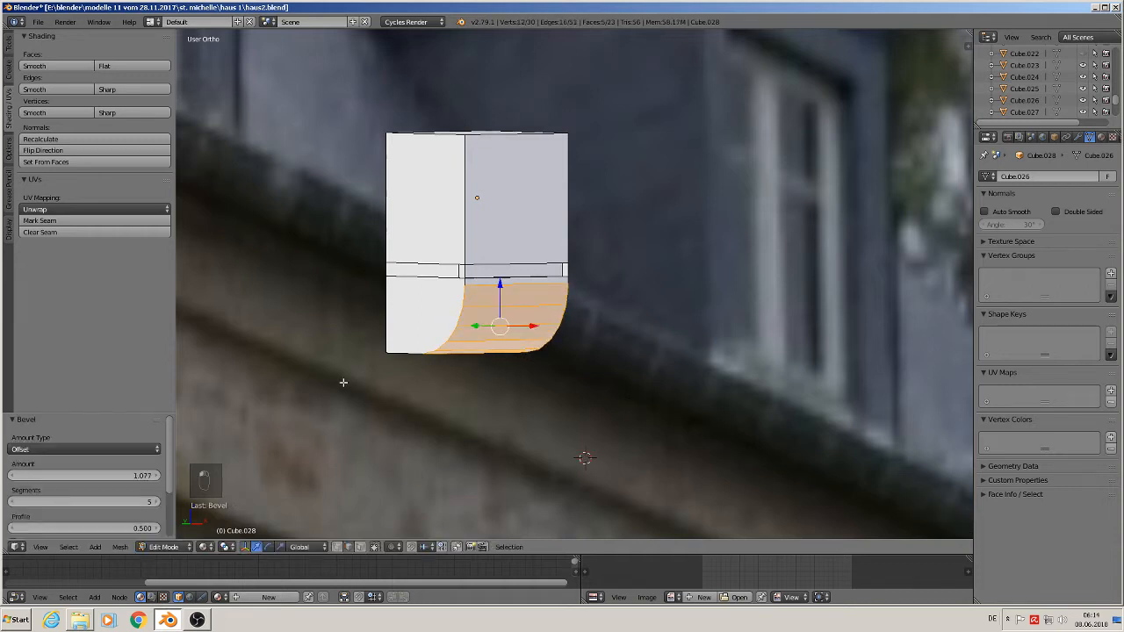
alt+right_click(462, 322)
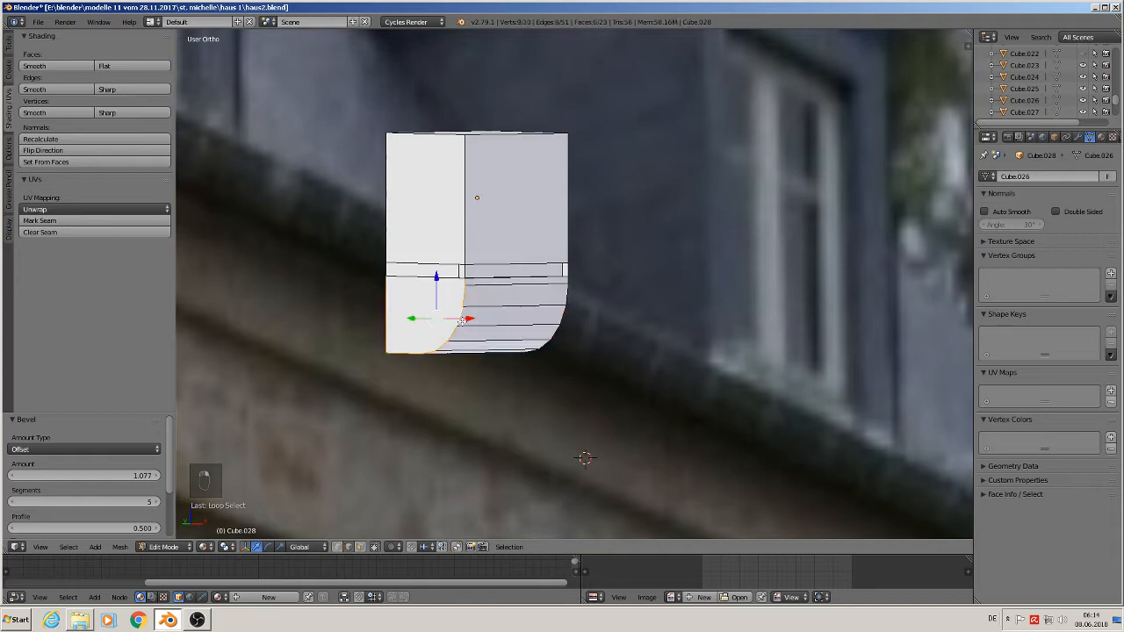
alt+shift+right_click(457, 246)
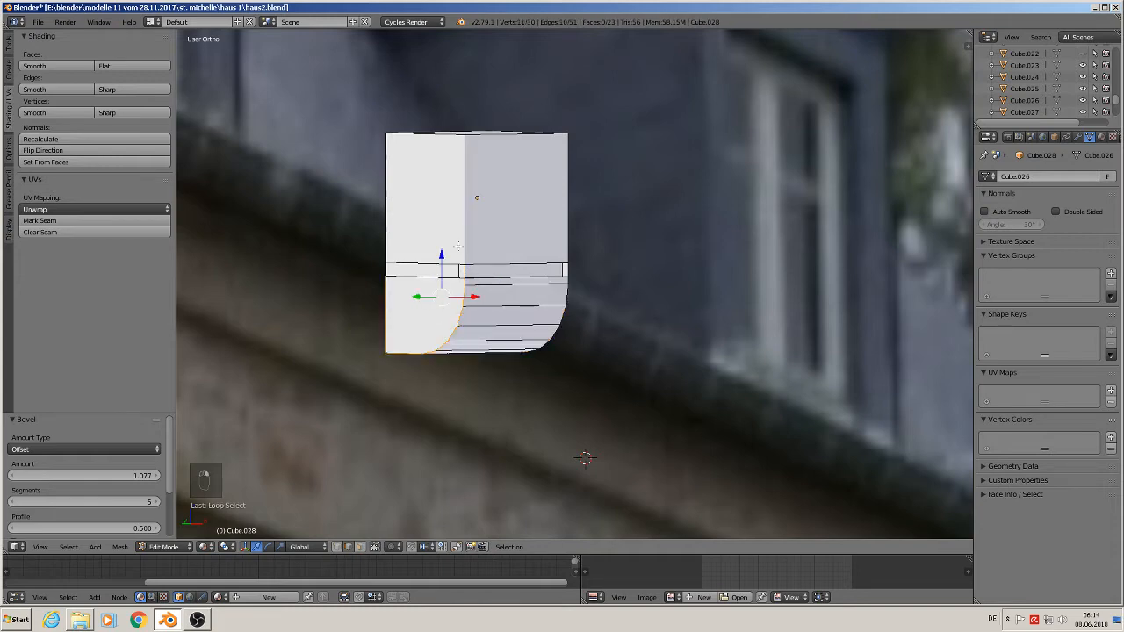
mouse_move(541, 297)
middle_down()
mouse_move(518, 293)
mouse_move(532, 282)
mouse_move(538, 307)
middle_up()
shift+right_click(383, 331)
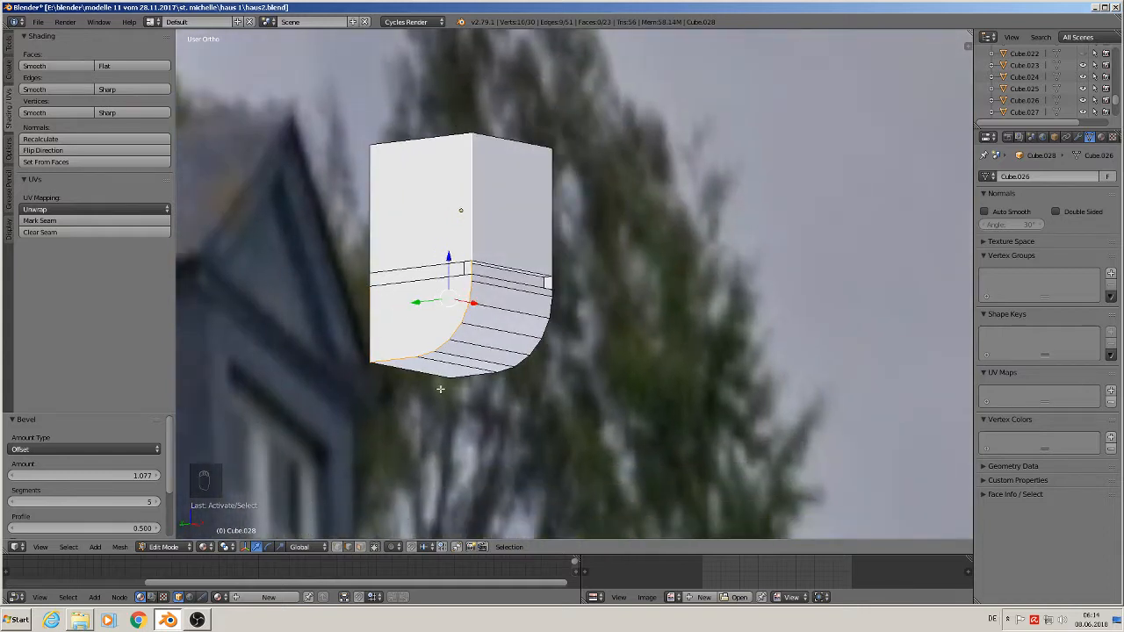
key(ctrl+b)
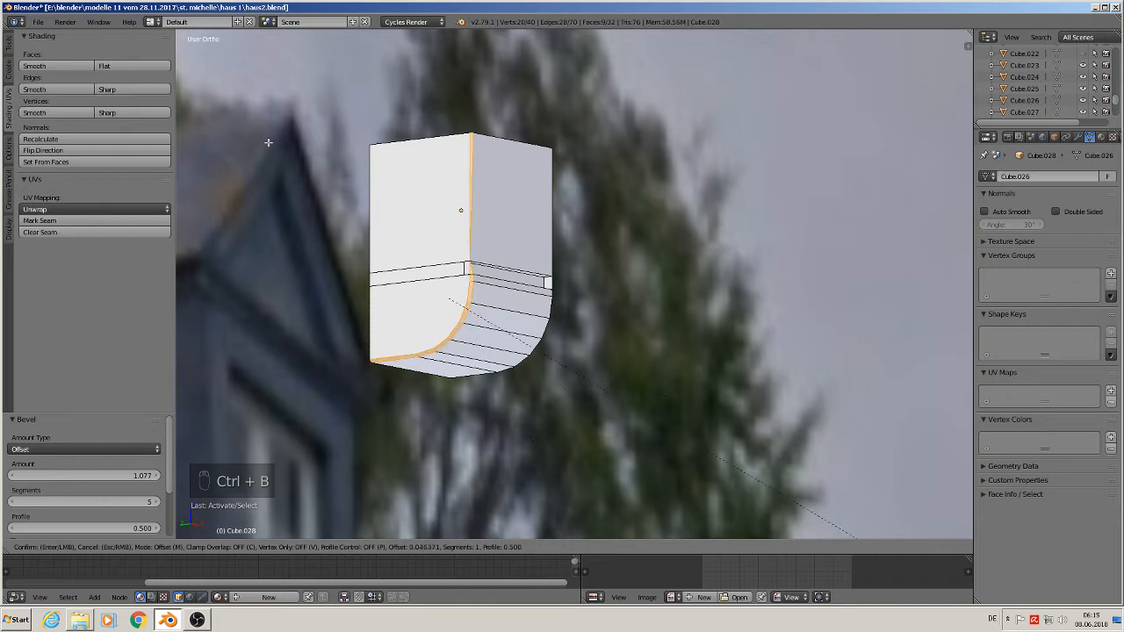
right_click(378, 233)
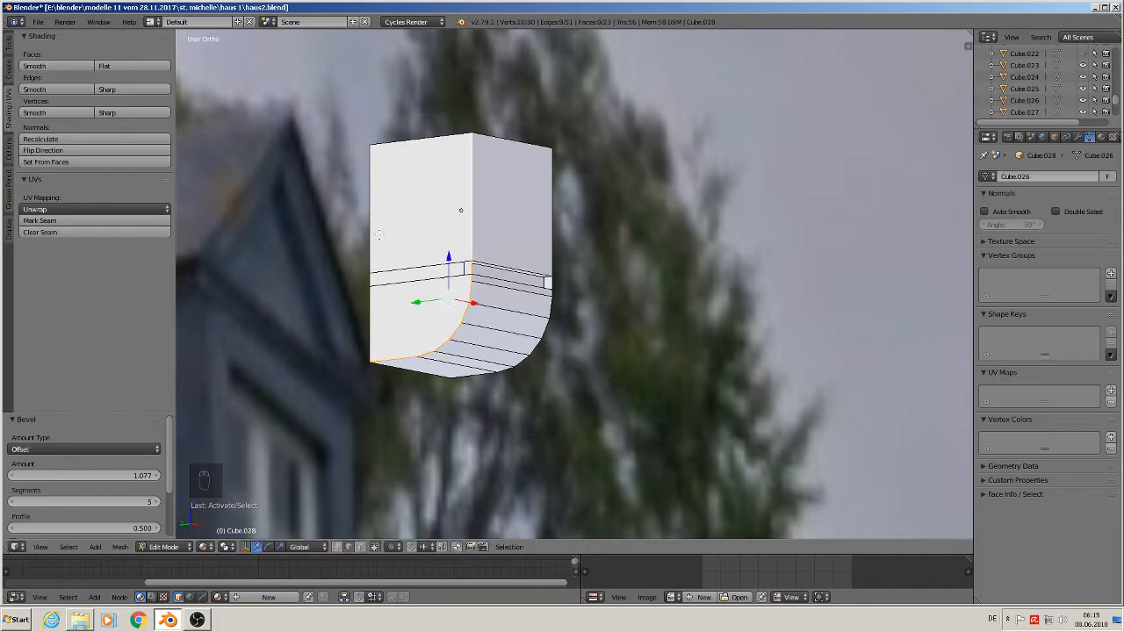
Delete the two short vertical edges at the outer front corners of the narrow band
scroll(378, 234, up, 5)
right_click(521, 276)
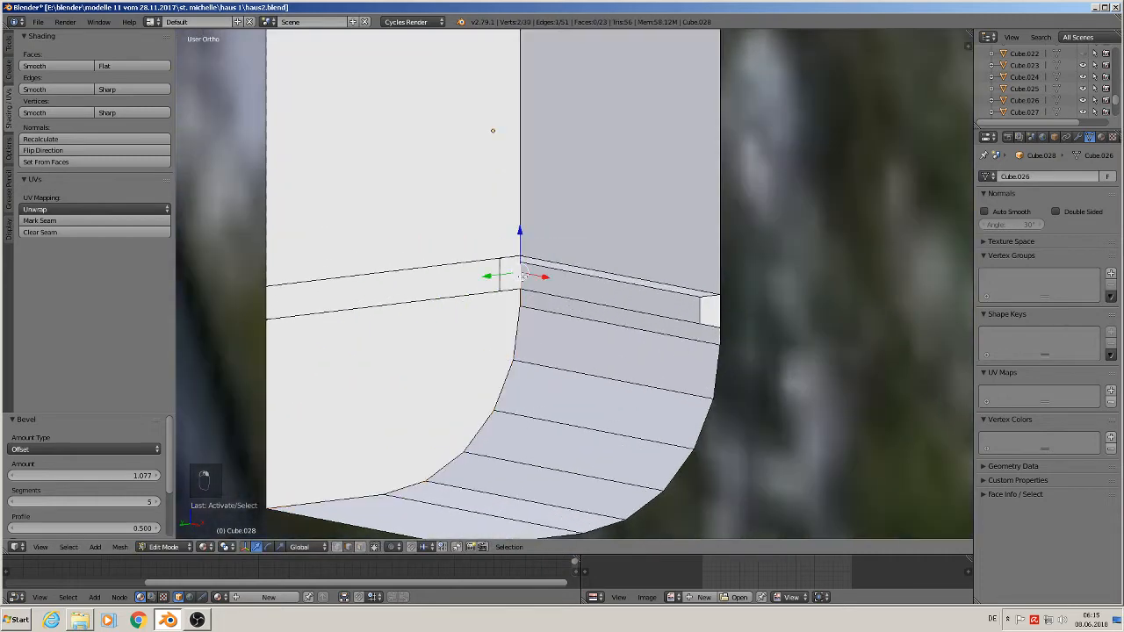
shift+right_click(727, 312)
key(x)
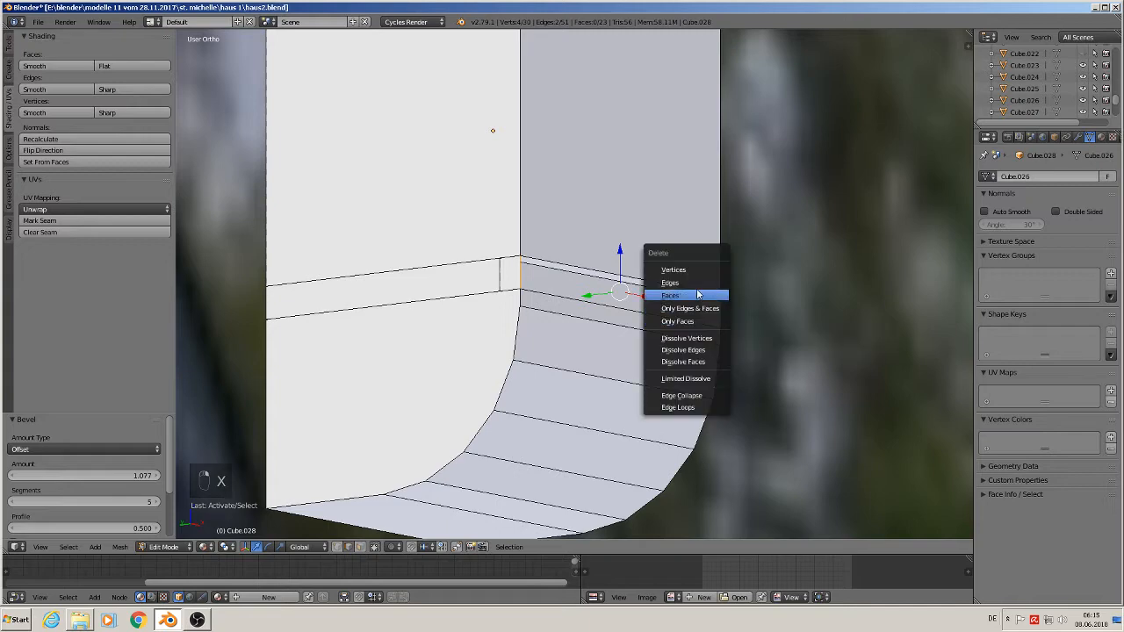
click(692, 286)
Fill the open gap on each side of the narrow band with a new face between its front and rear edges
middle_drag(589, 322, 519, 315)
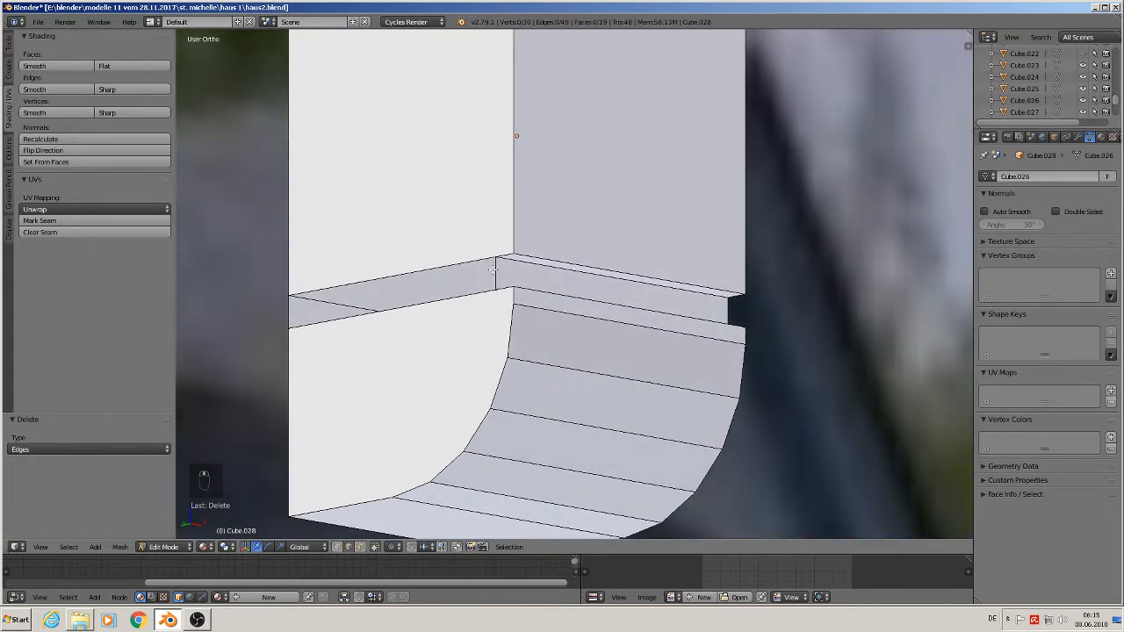
right_click(499, 292)
shift+right_click(290, 309)
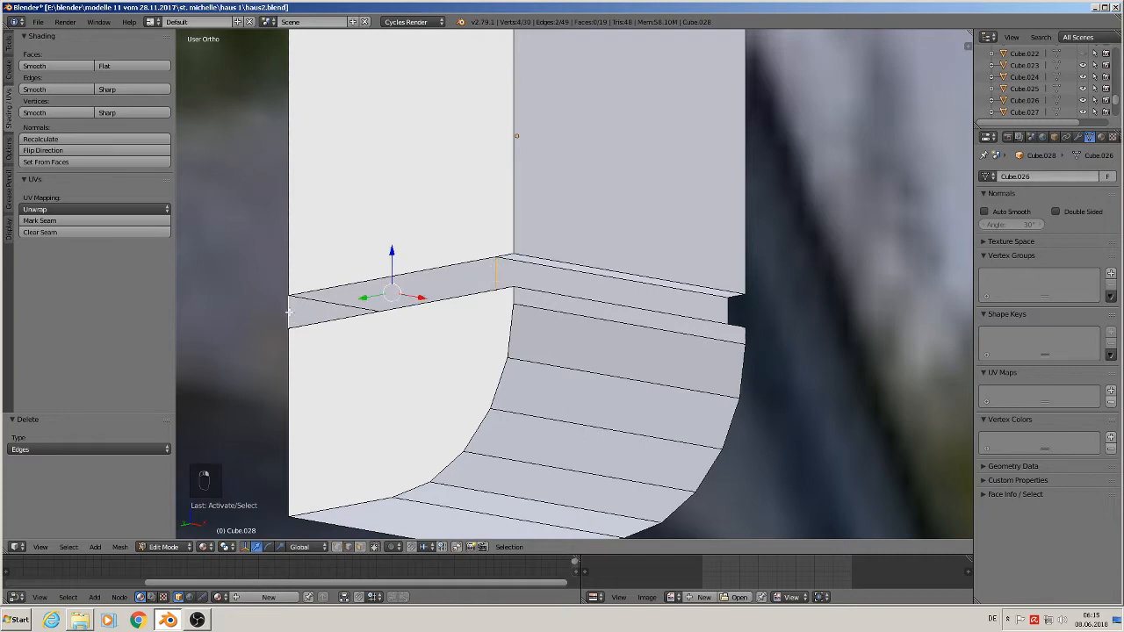
key(f)
middle_drag(290, 309, 406, 328)
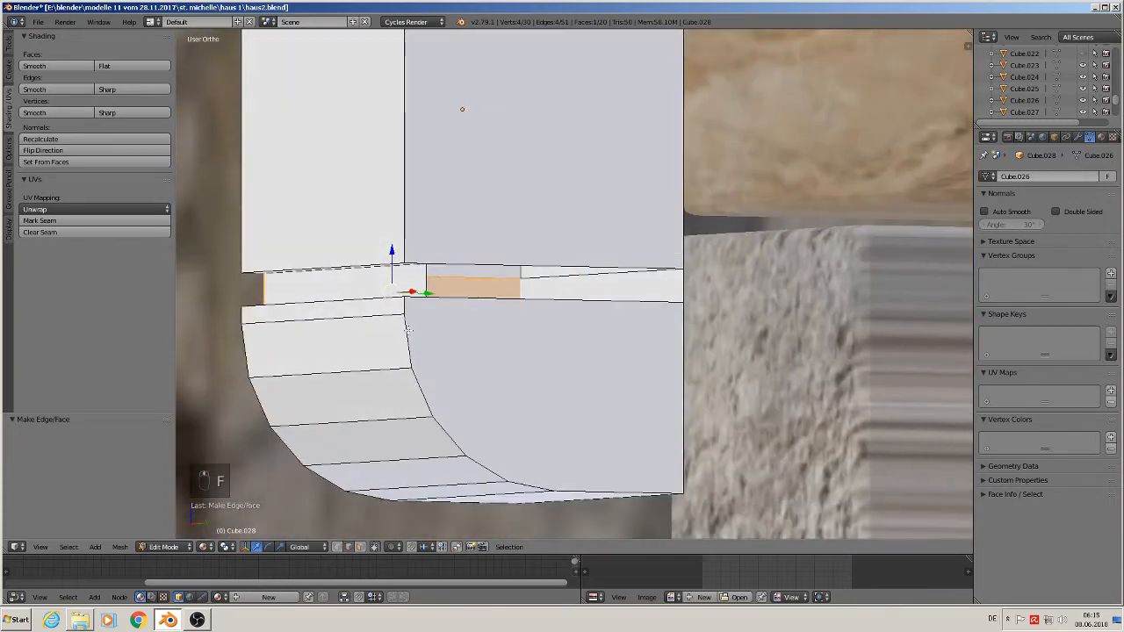
right_click(425, 278)
shift+right_click(677, 286)
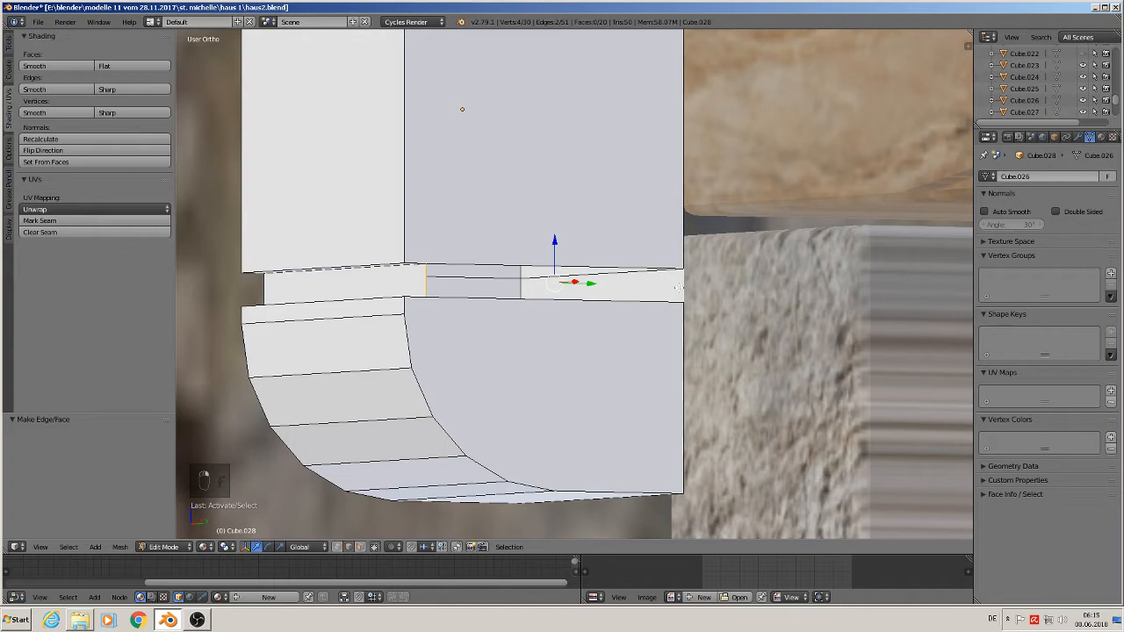
key(f)
Apply smooth shading to the whole bracket object
scroll(677, 286, down, 3)
middle_drag(678, 285, 552, 250)
key(Tab)
middle_drag(577, 311, 591, 272)
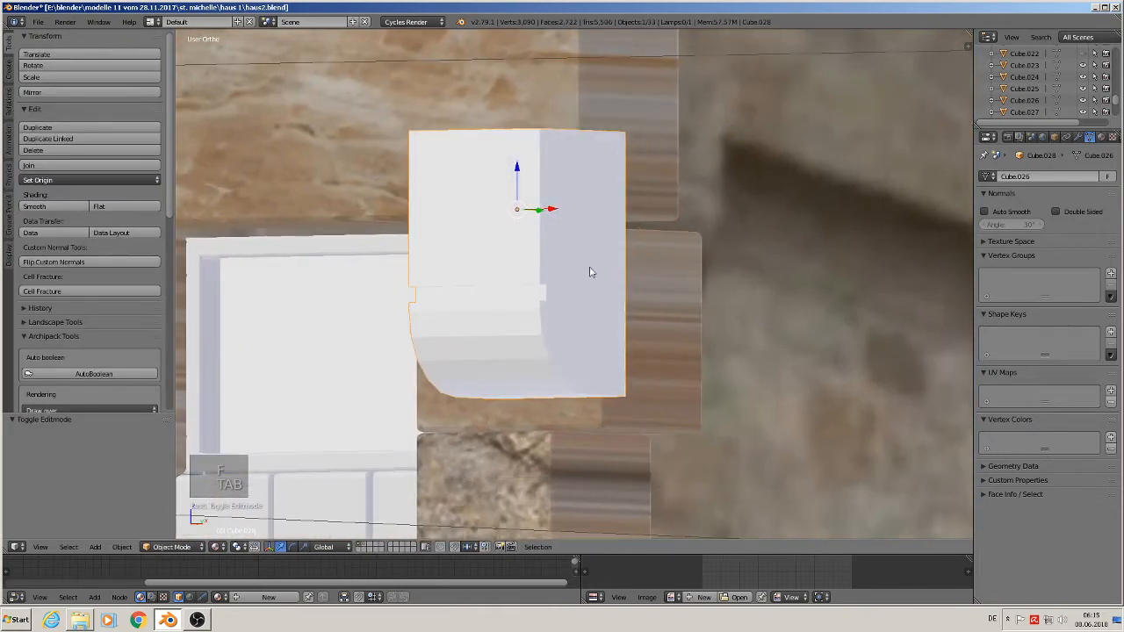
click(63, 211)
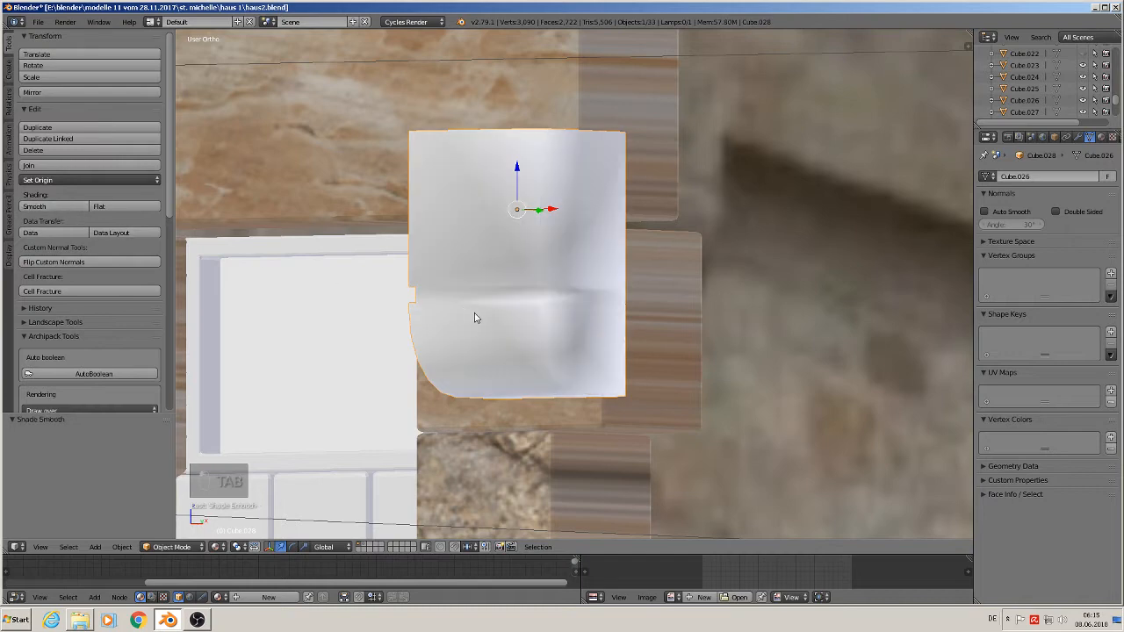
Set the loop of faces around the bracket's upper block to flat shading
middle_drag(474, 316, 492, 318)
key(Tab)
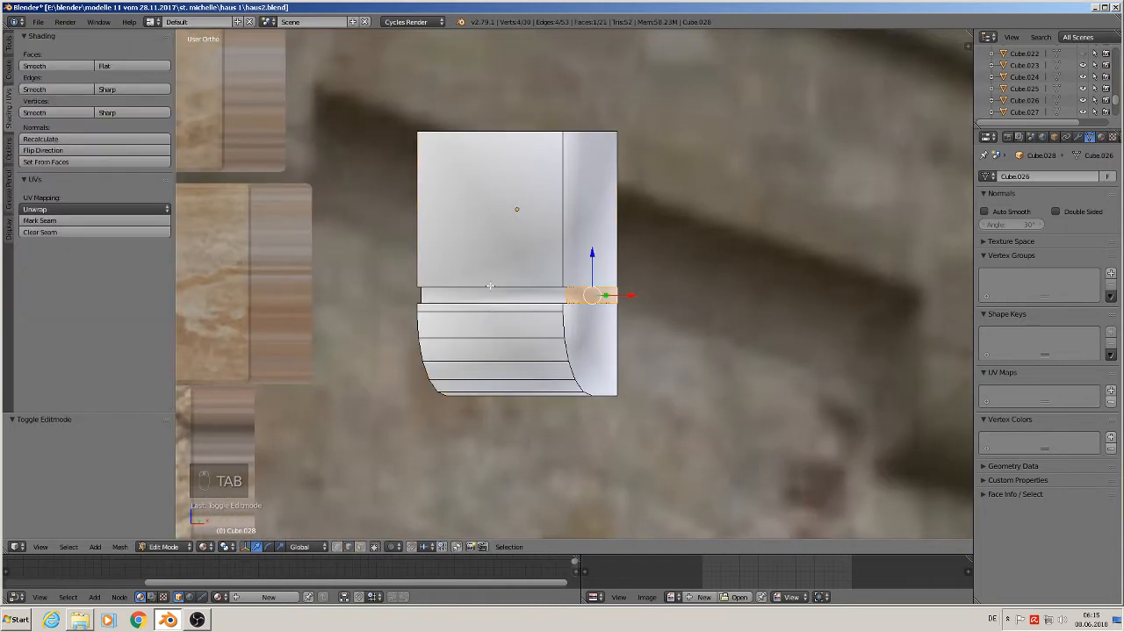
alt+right_click(560, 220)
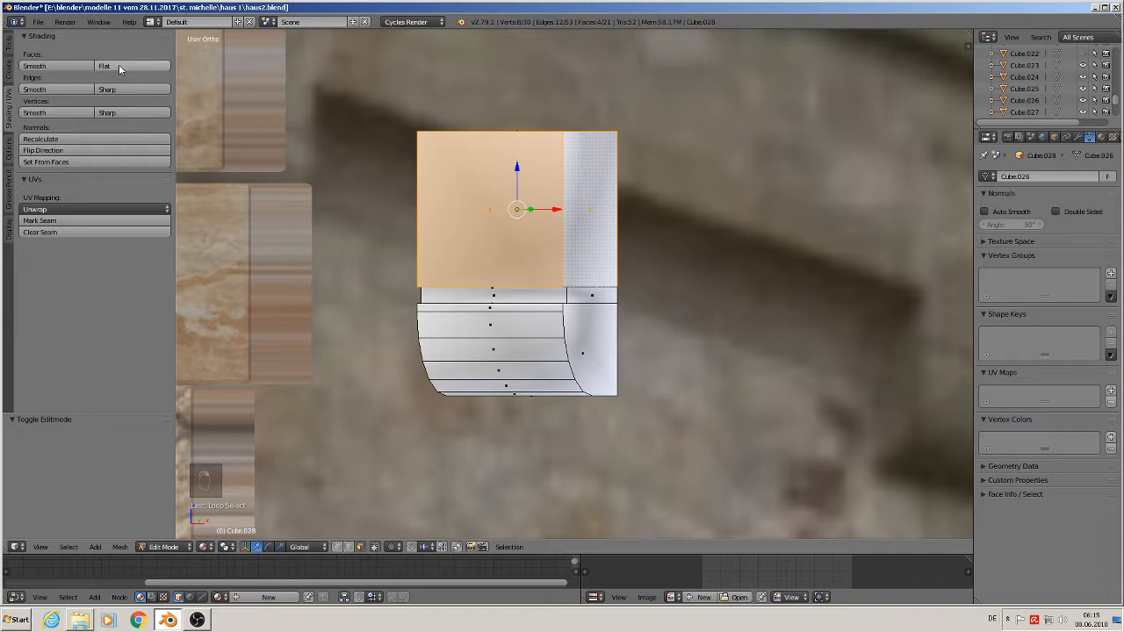
click(119, 66)
Set the band's front face, one of its side faces and both side faces of the curved lower block to flat shading
right_click(593, 296)
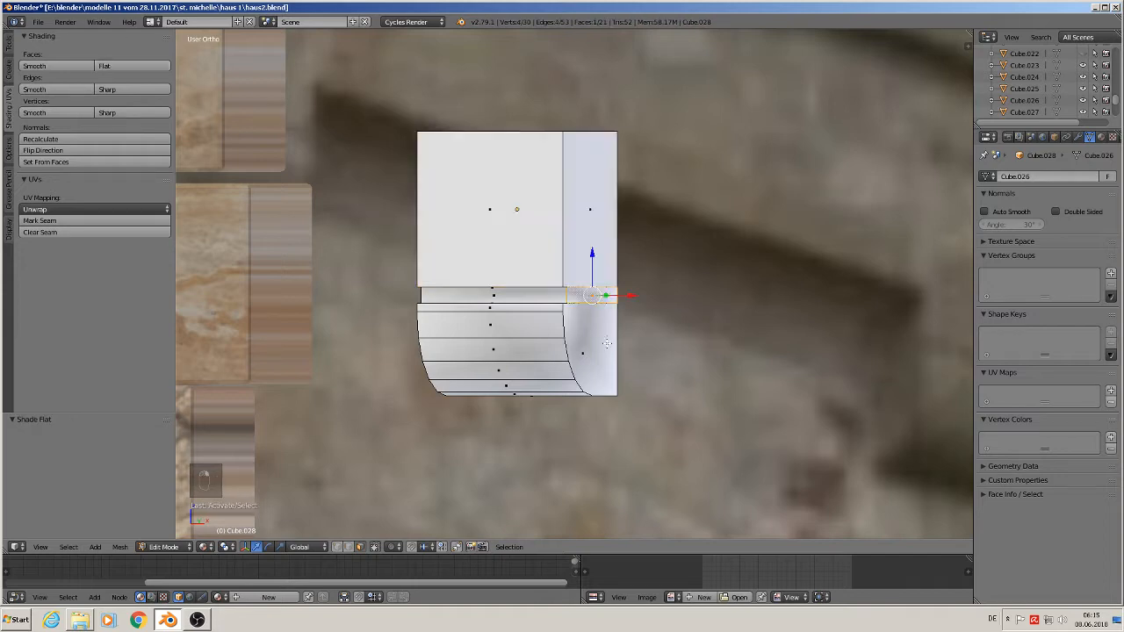
shift+right_click(603, 350)
shift+right_click(521, 296)
middle_drag(520, 295, 566, 297)
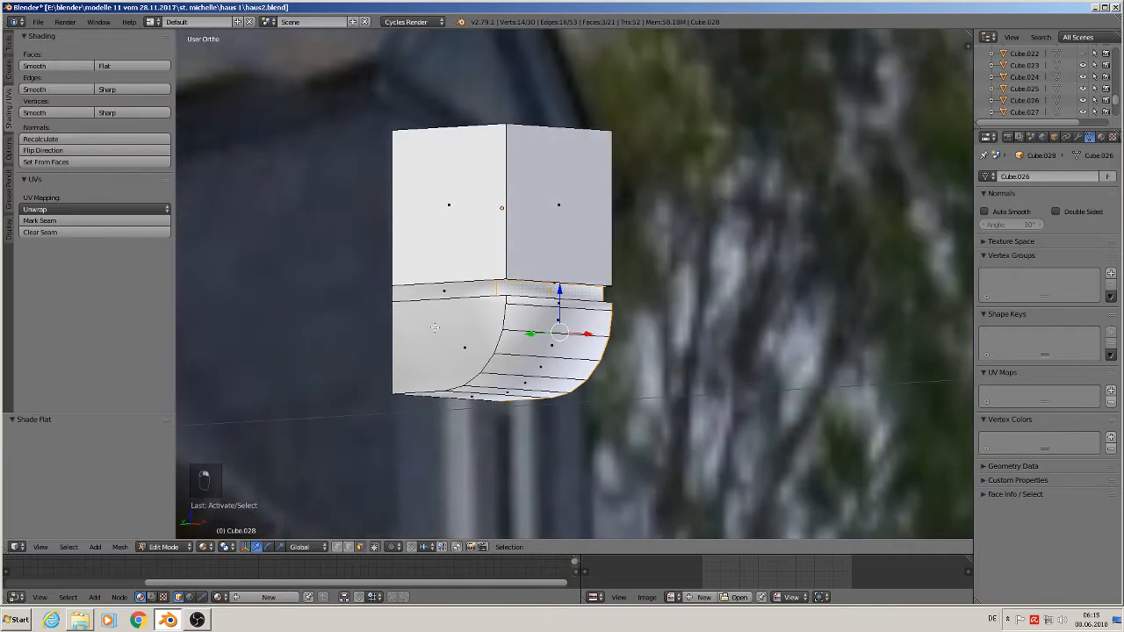
shift+right_click(448, 346)
click(112, 67)
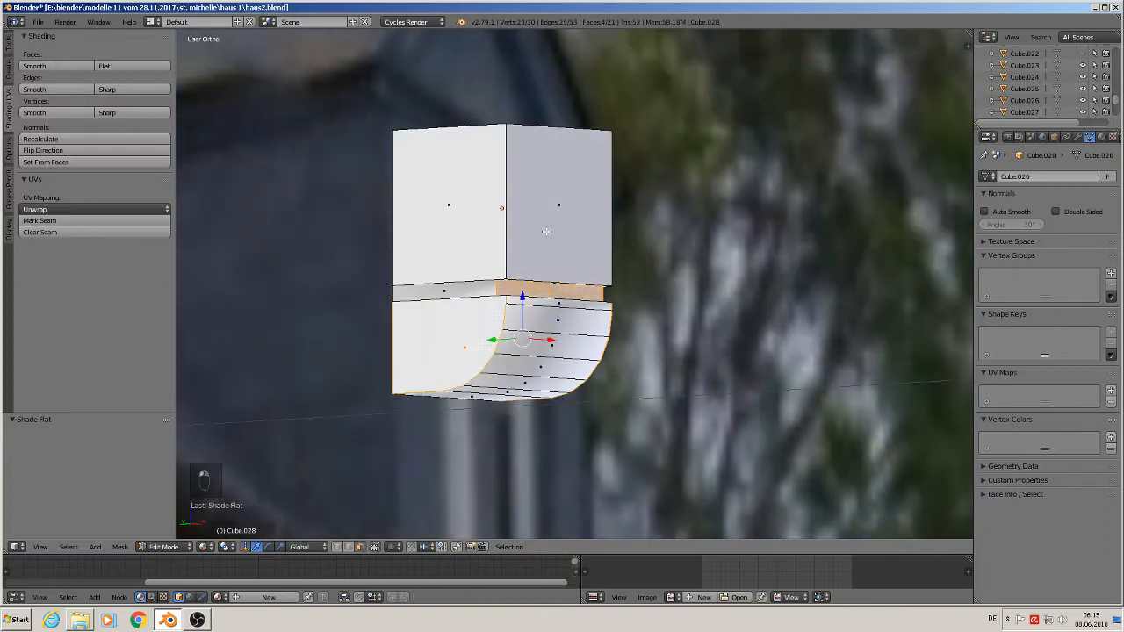
key(Tab)
Set the remaining side face of the narrow band to flat shading and clear the face selection
middle_drag(525, 295, 431, 295)
key(Tab)
right_click(429, 295)
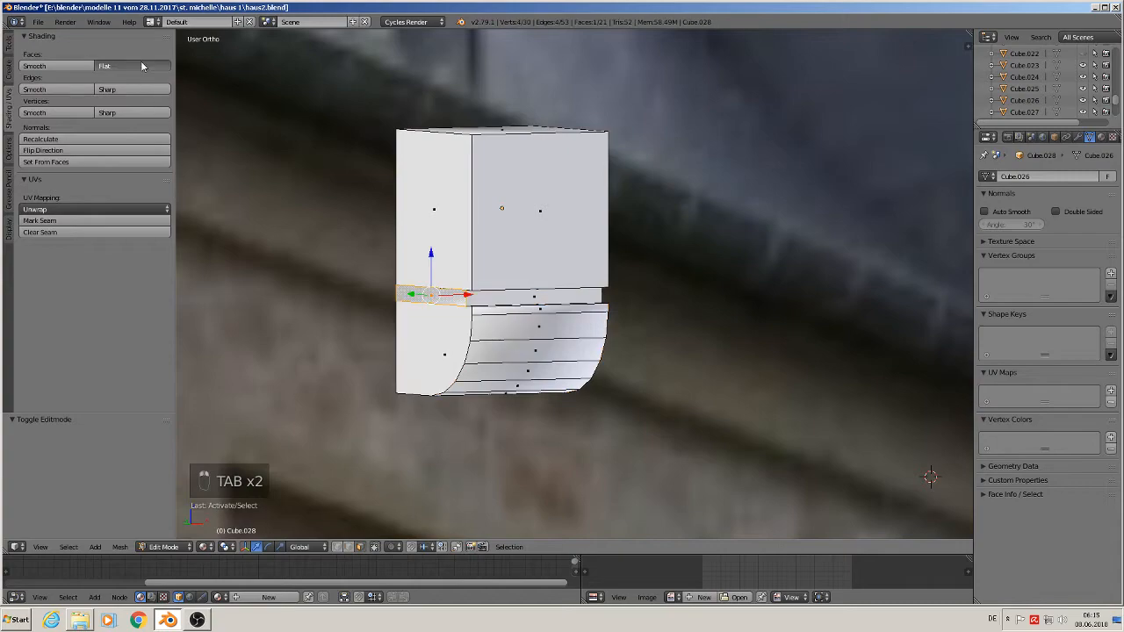
key(a)
key(a)
key(a)
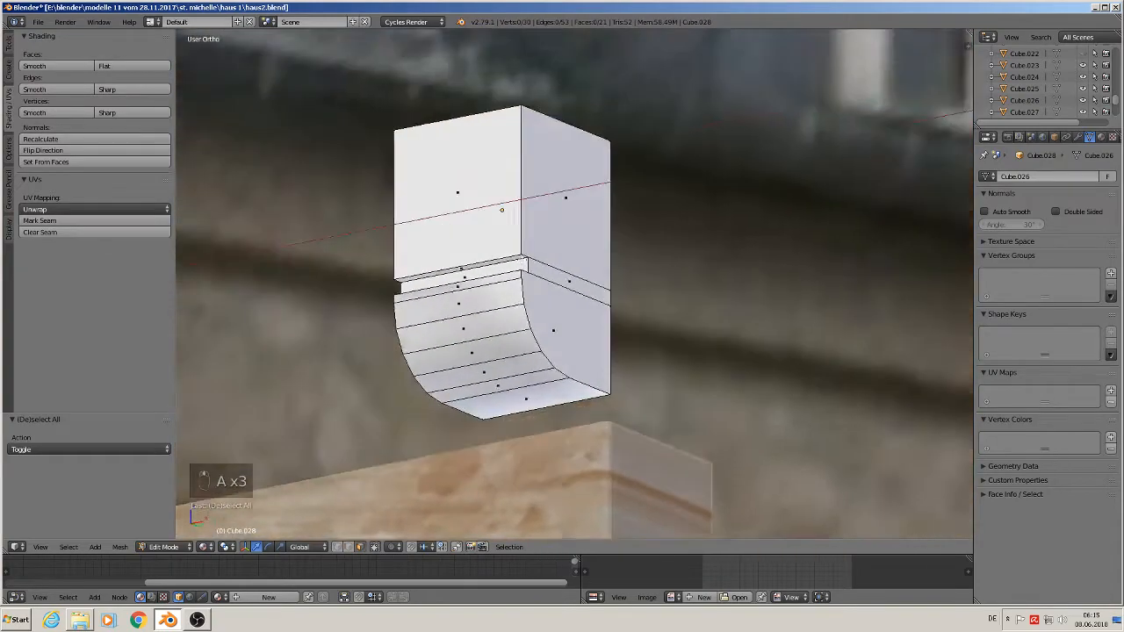
middle_drag(492, 299, 464, 299)
key(Tab)
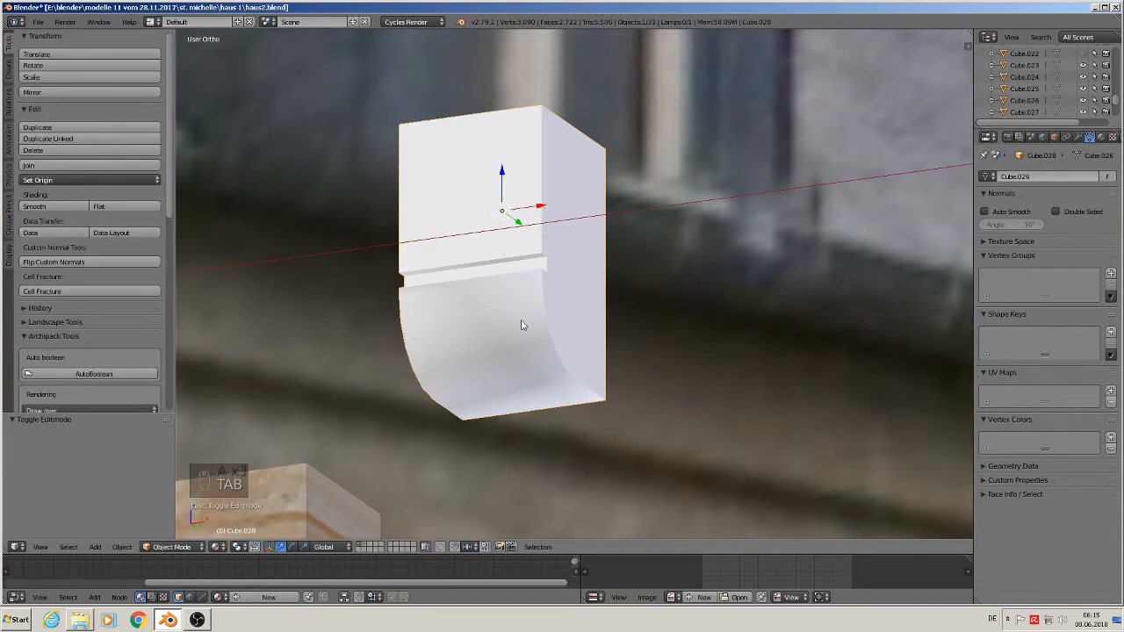
Add two vertical loop cuts around the bracket, sliding one close to each side edge
scroll(522, 321, up, 5)
key(Tab)
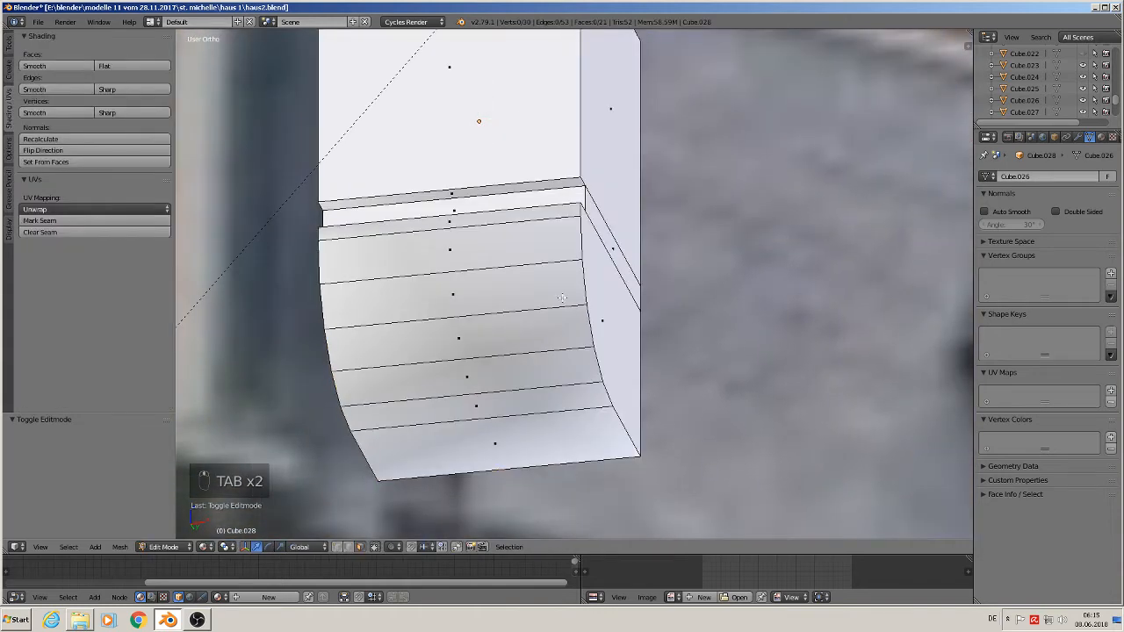
key(ctrl+r)
click(561, 295)
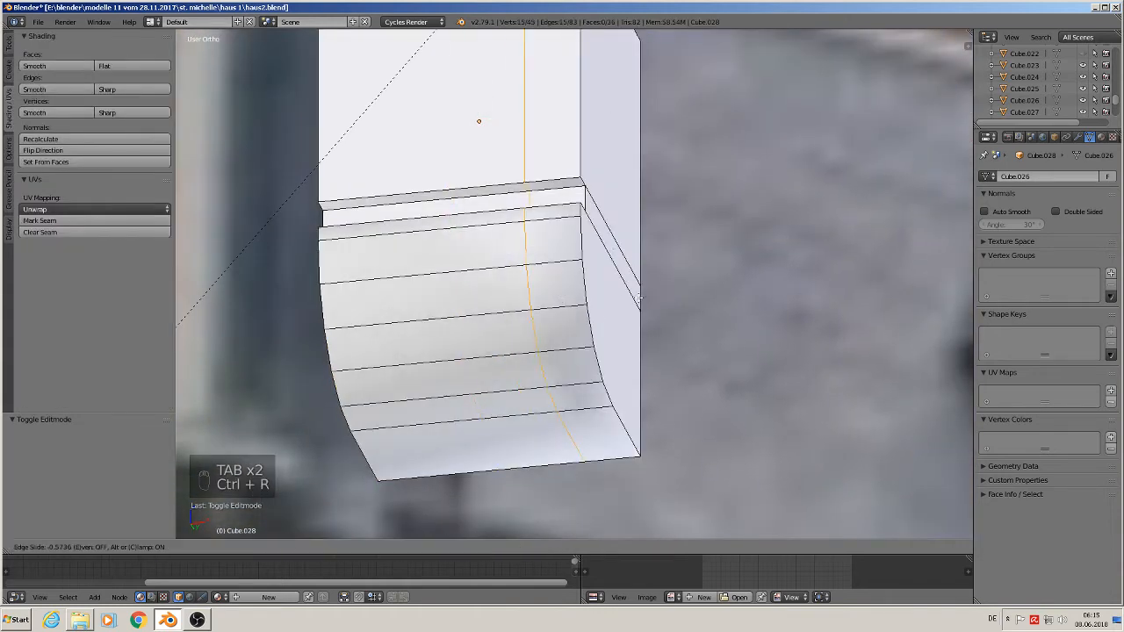
click(690, 304)
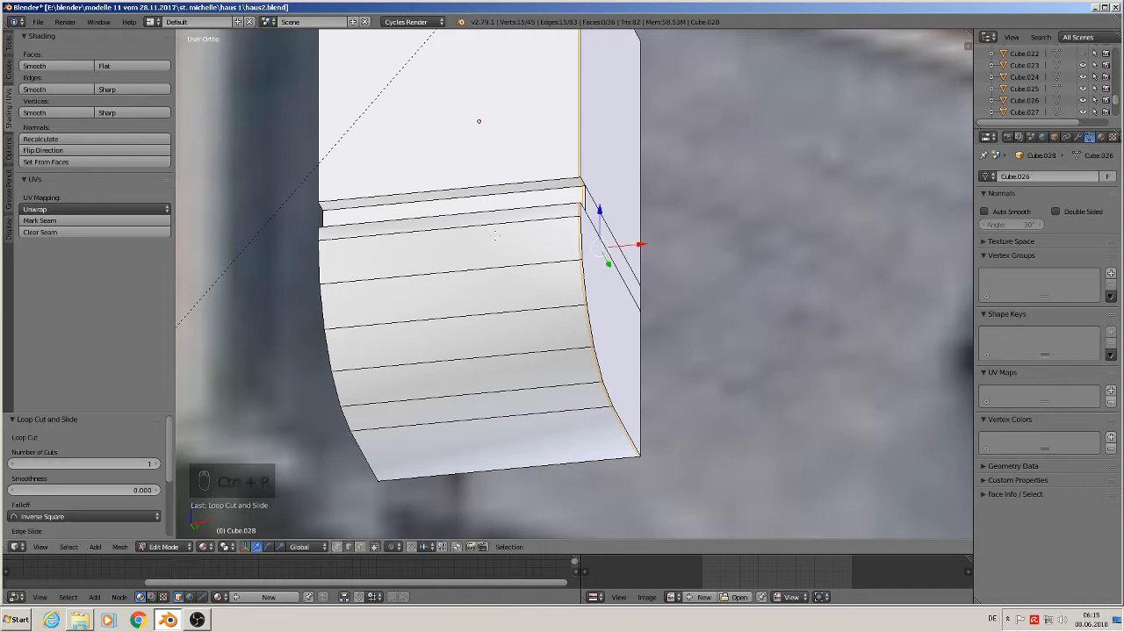
key(ctrl+r)
click(484, 232)
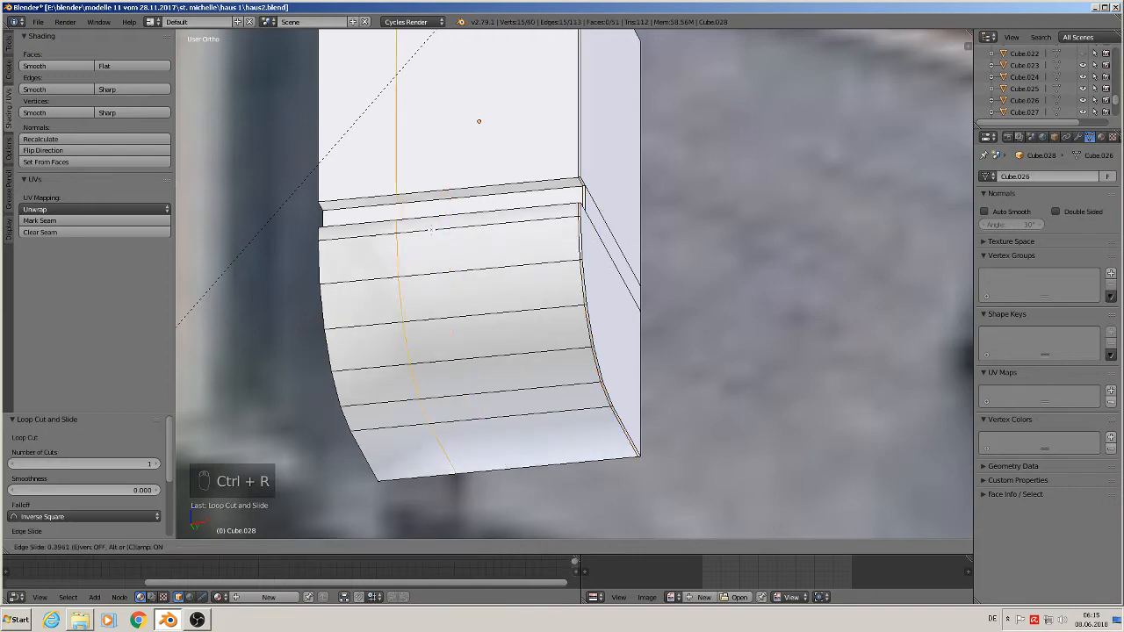
click(355, 230)
key(Tab)
Set the bracket's top face to flat shading
scroll(504, 316, down, 4)
middle_drag(504, 316, 562, 384)
scroll(528, 356, down, 4)
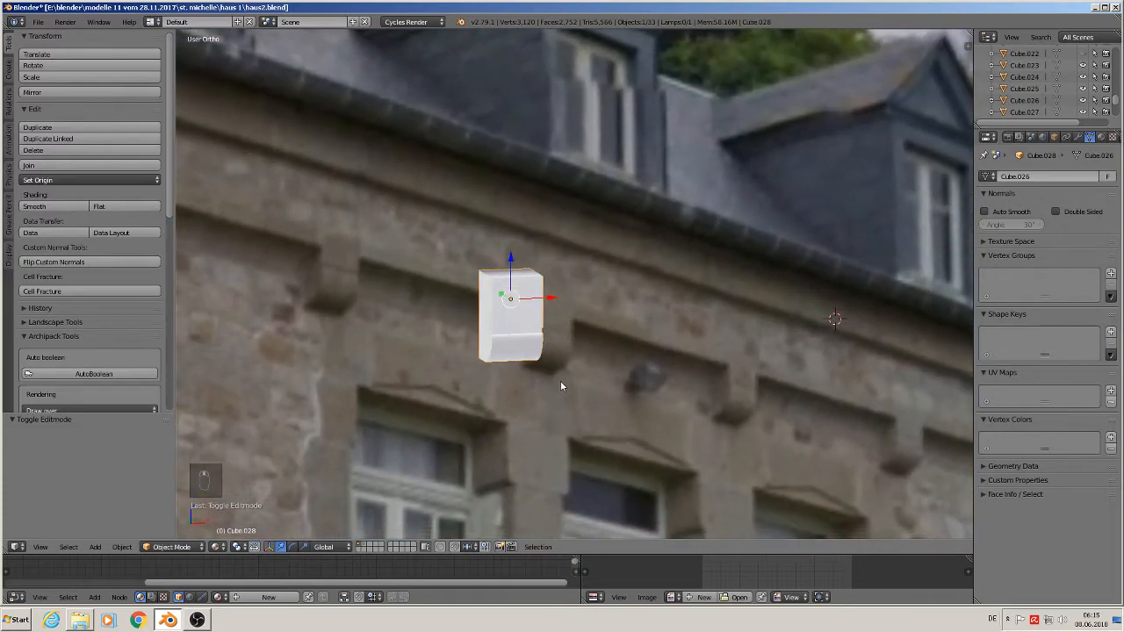
scroll(523, 286, up, 3)
scroll(520, 290, down, 2)
scroll(517, 292, up, 1)
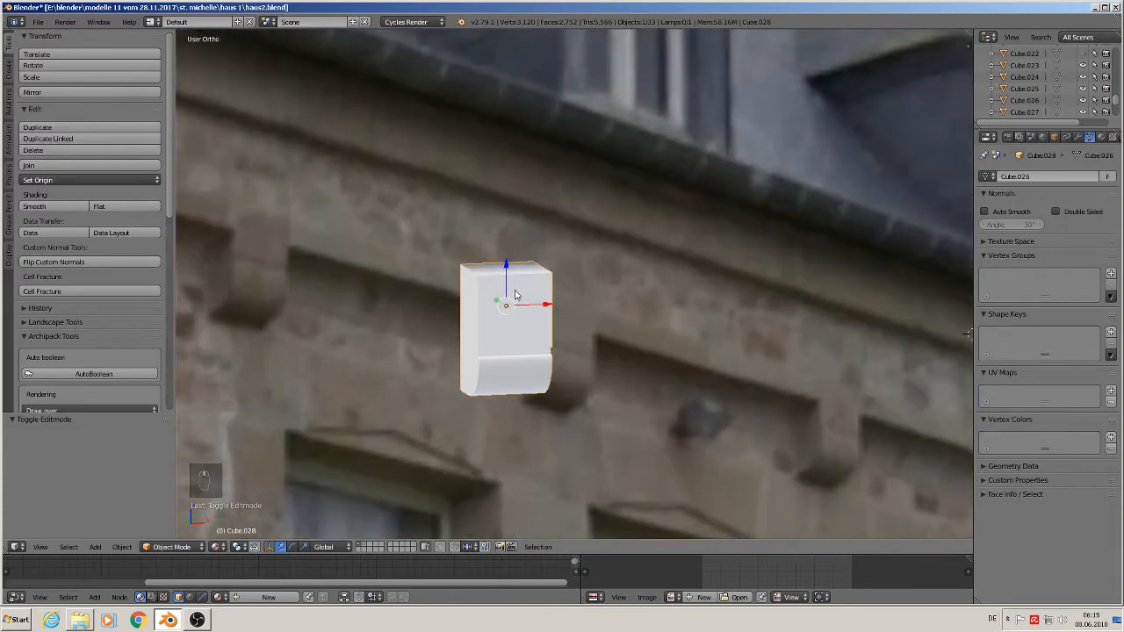
key(Tab)
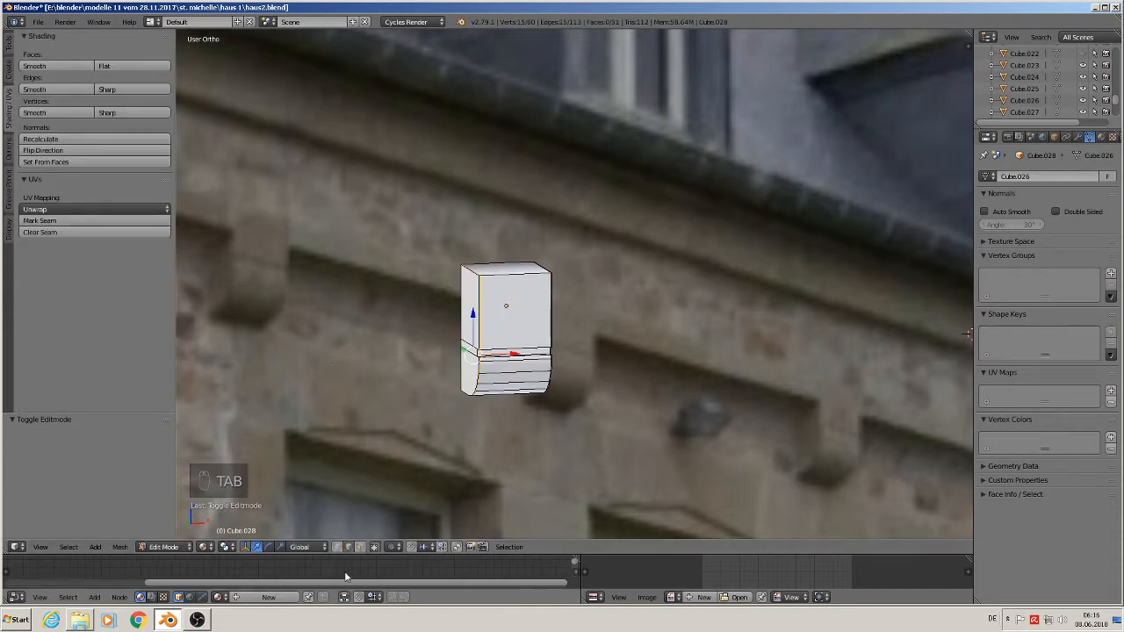
right_click(508, 265)
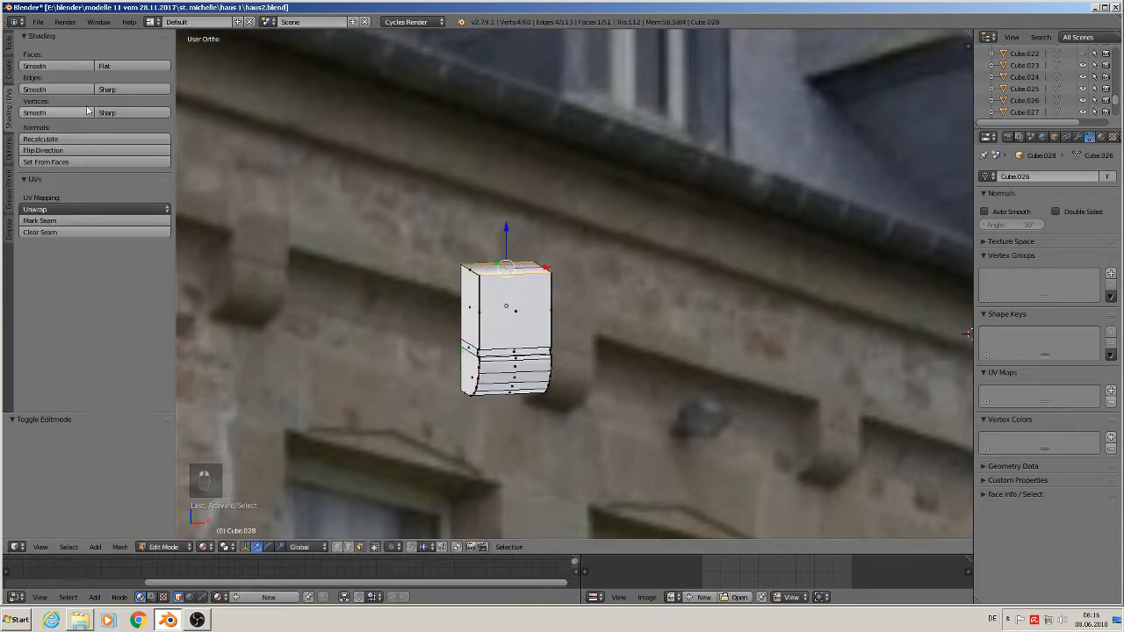
click(123, 67)
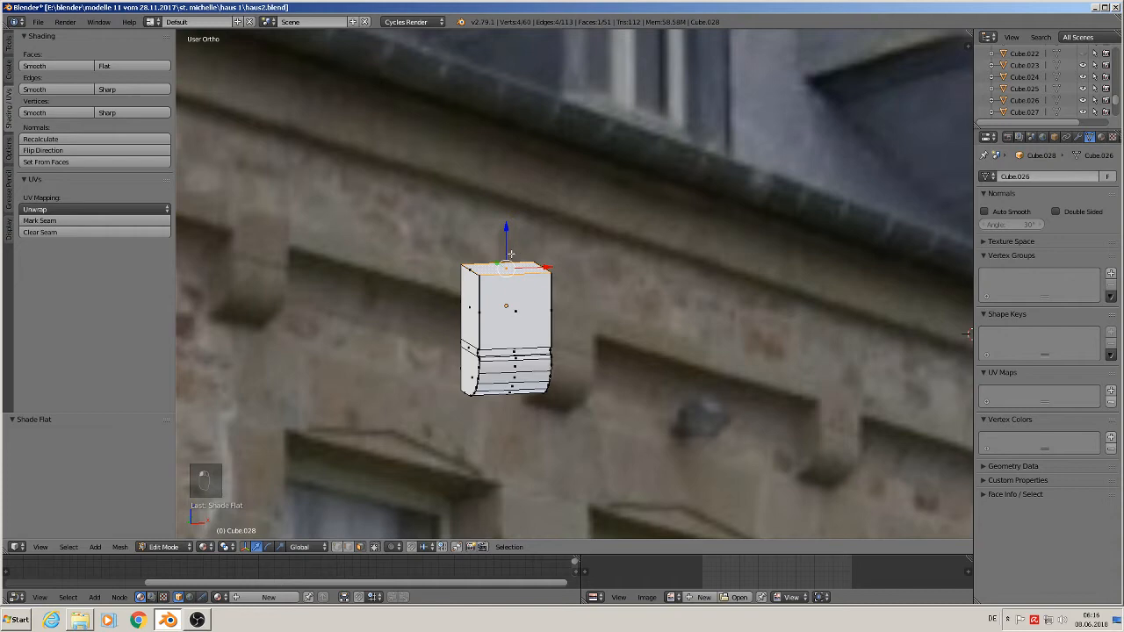
Mark the border edges of the bracket's top face as seams
key(a)
scroll(518, 344, up, 4)
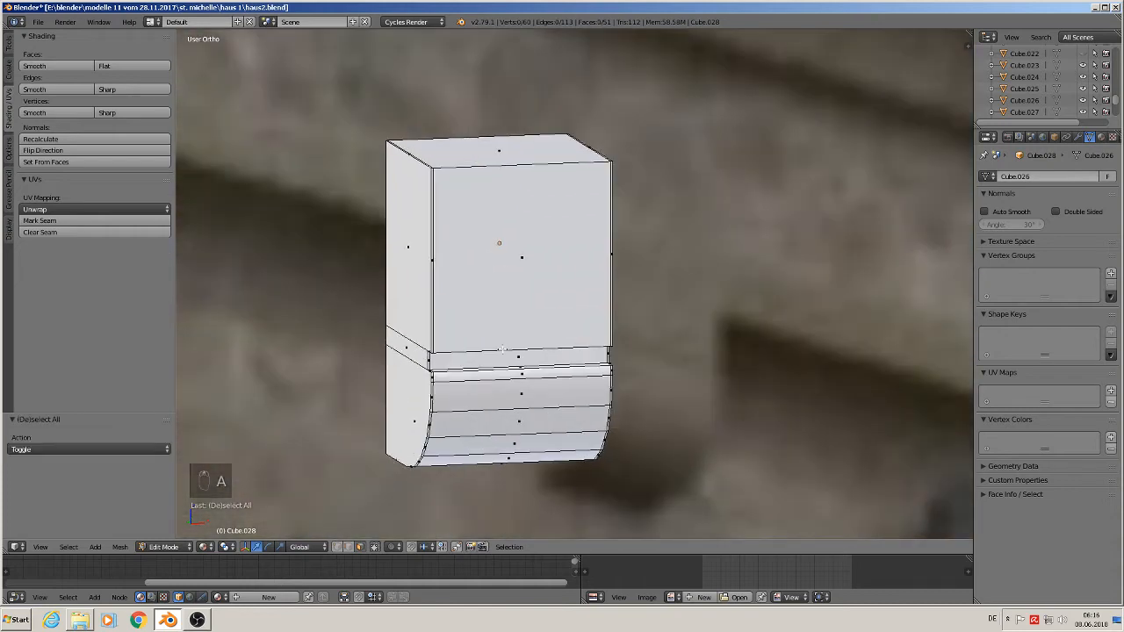
scroll(490, 347, down, 2)
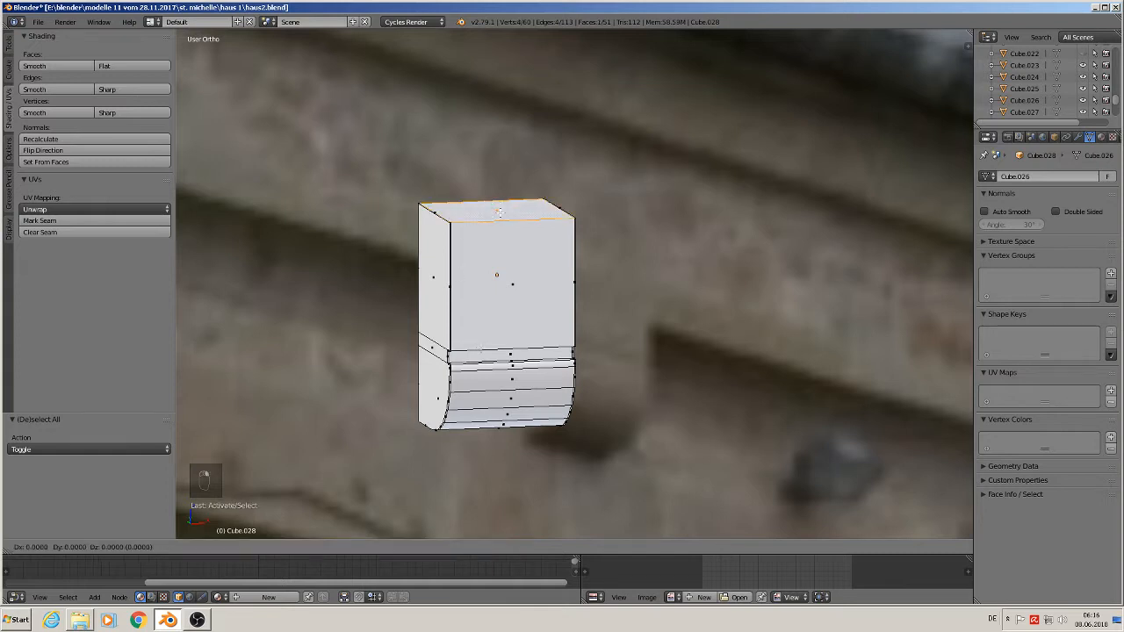
right_click(479, 214)
mouse_move(497, 181)
mouse_down()
mouse_move(504, 150)
mouse_move(517, 190)
mouse_move(514, 171)
mouse_up()
key(ctrl+z)
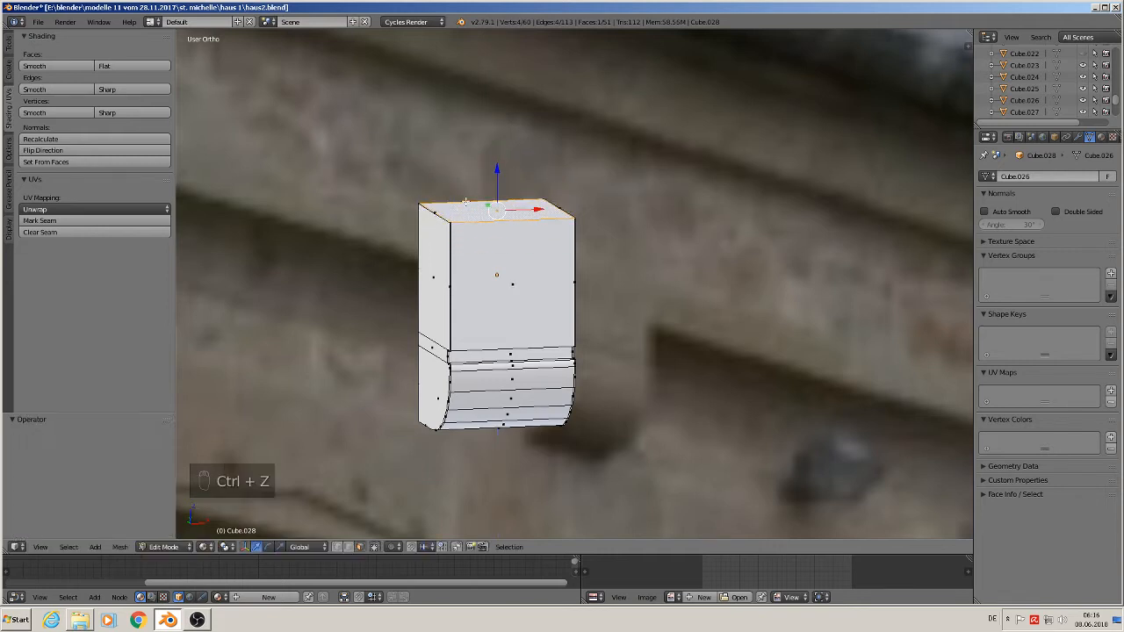
click(45, 221)
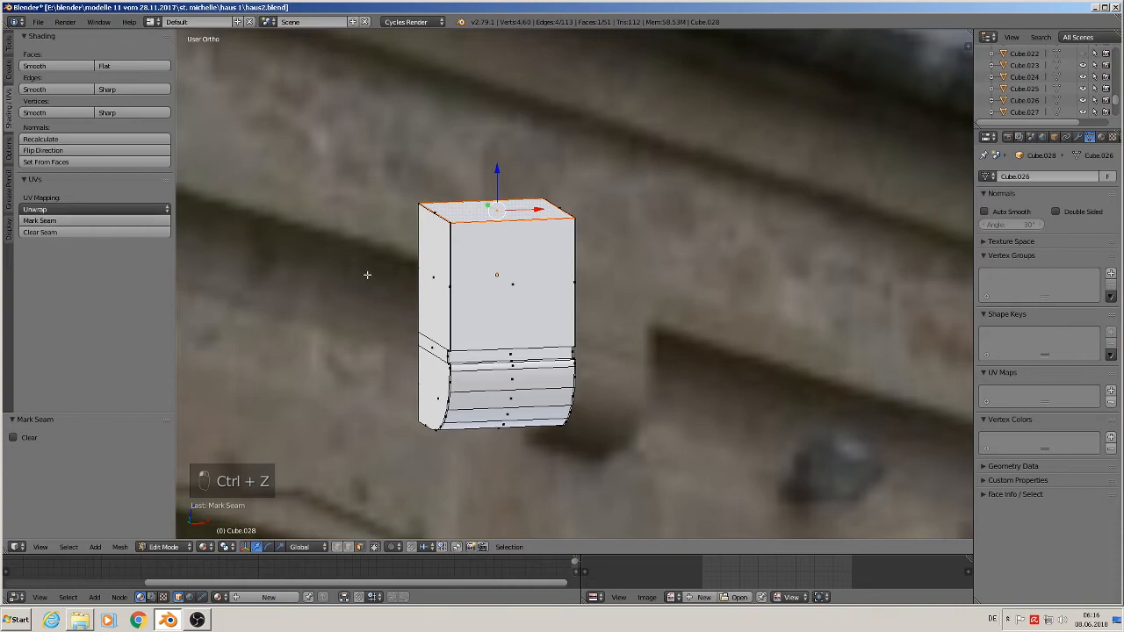
Mark the bracket's vertical corner edges and the side outlines of its curved lower block as seams
middle_drag(373, 276, 479, 312)
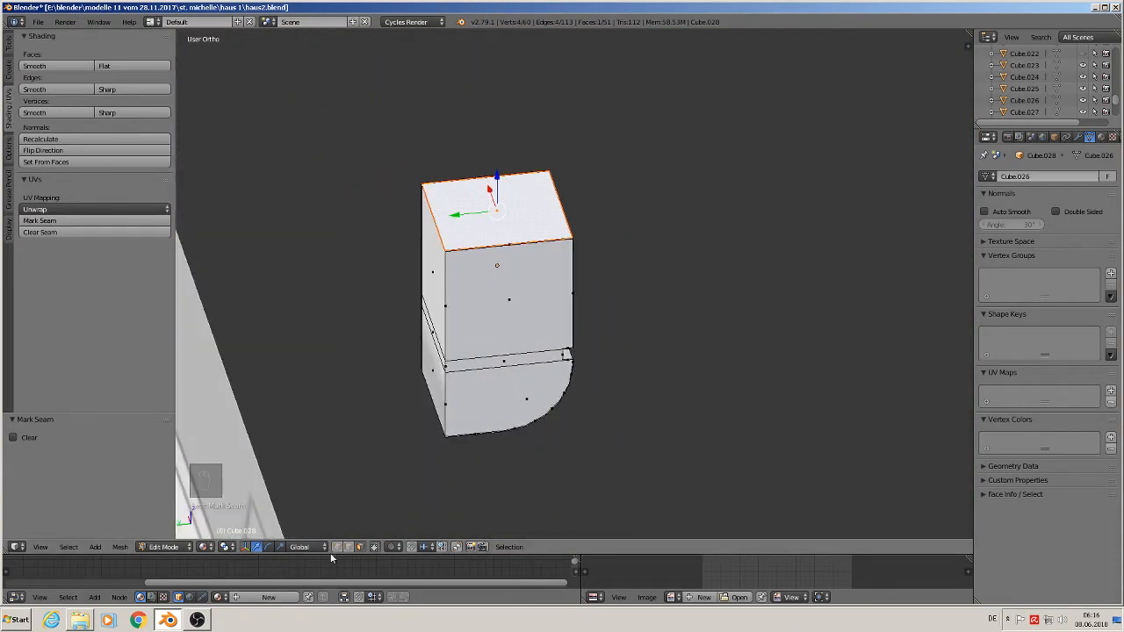
alt+right_click(444, 327)
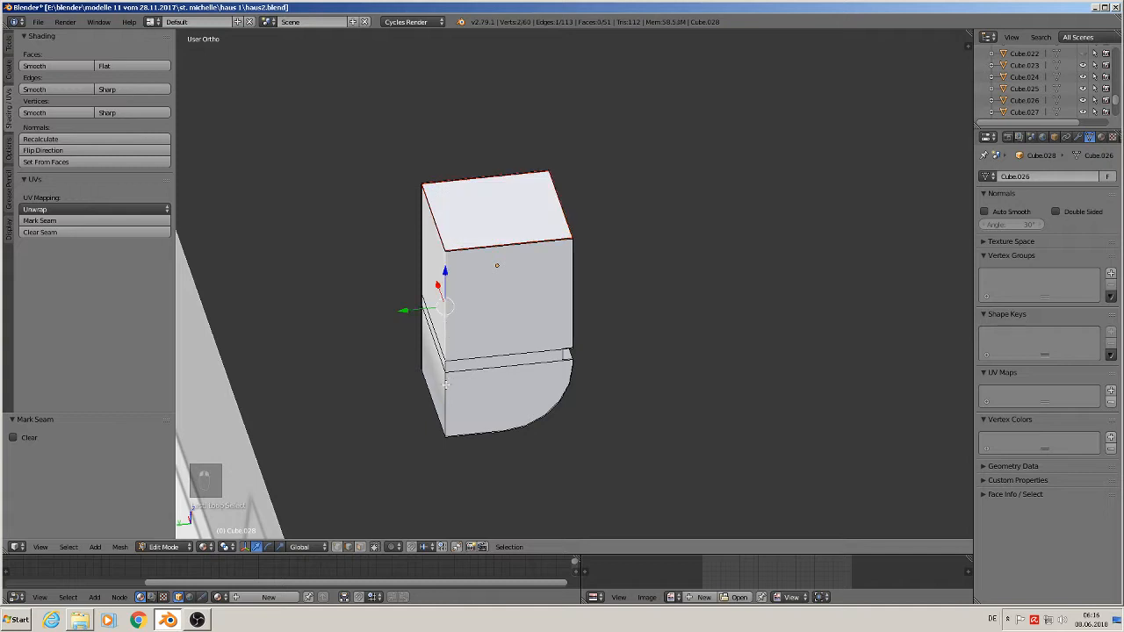
shift+right_click(444, 367)
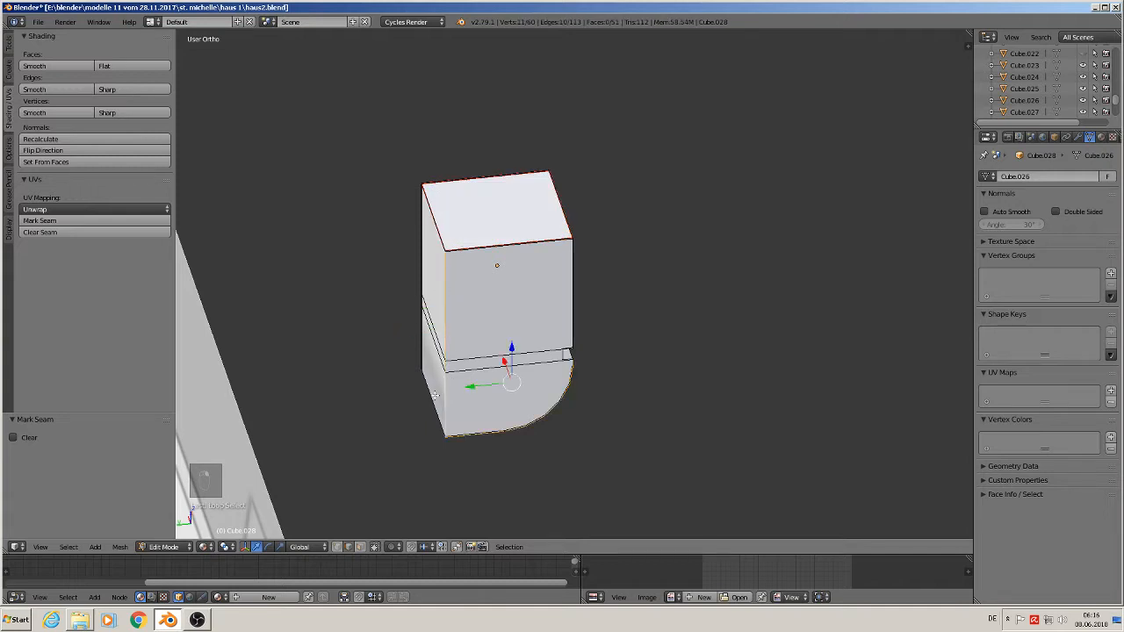
shift+right_click(428, 384)
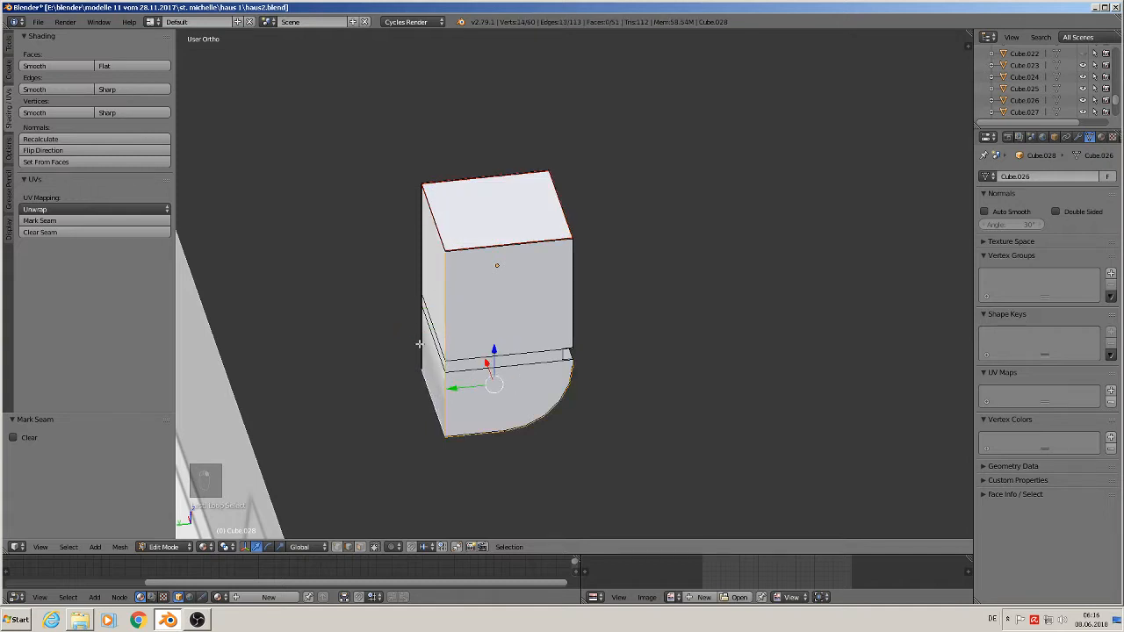
alt+shift+right_click(420, 304)
alt+shift+right_click(423, 300)
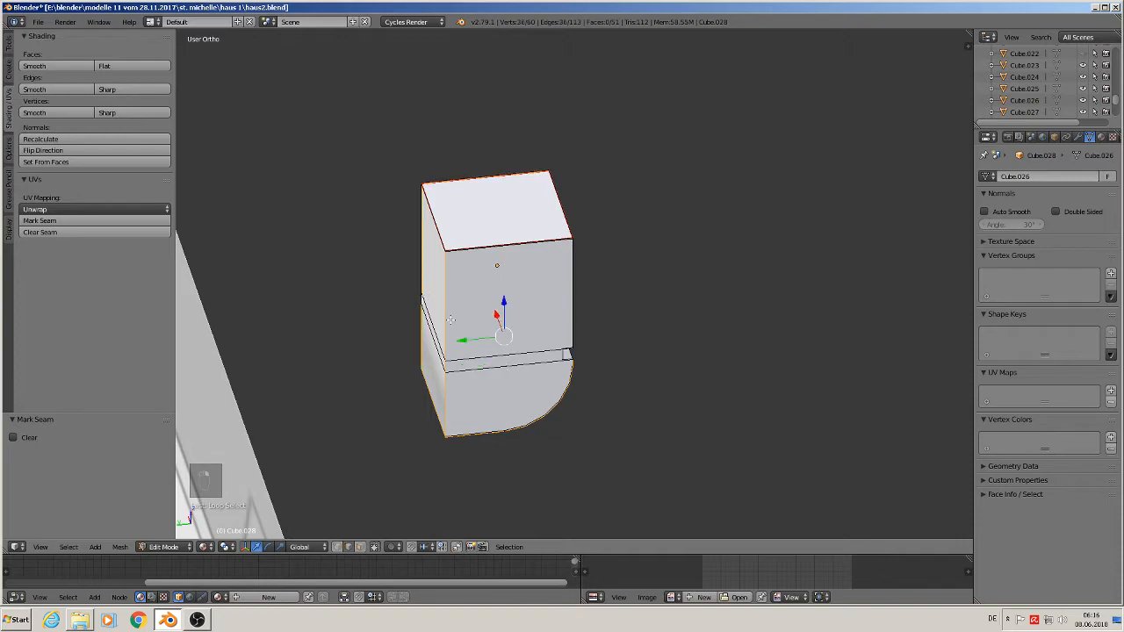
middle_drag(451, 319, 339, 291)
alt+shift+right_click(442, 266)
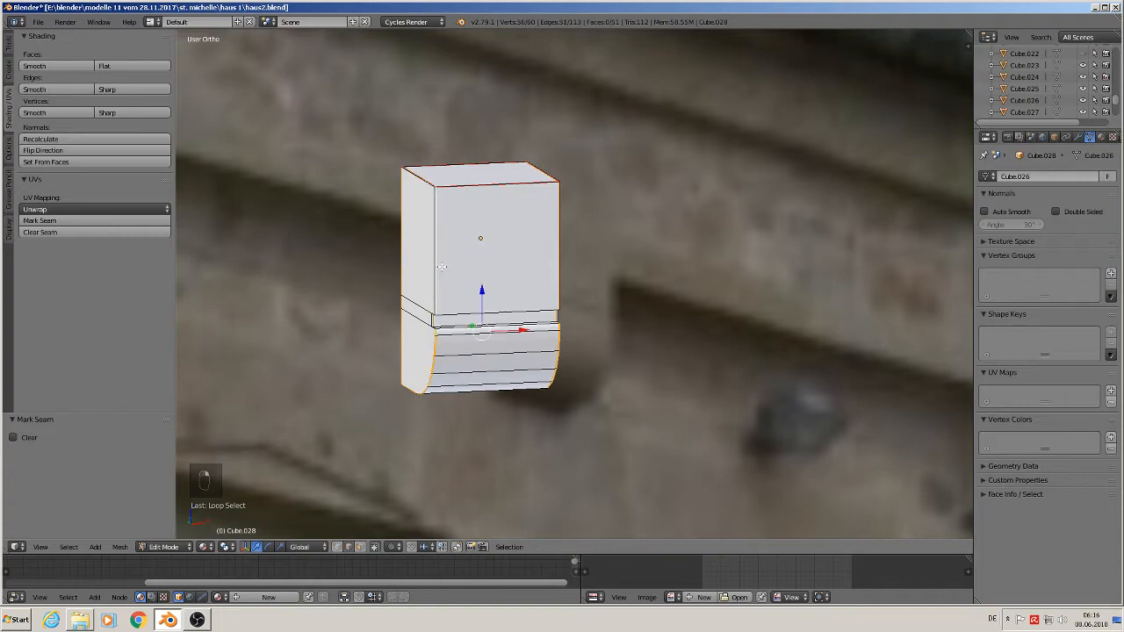
click(60, 221)
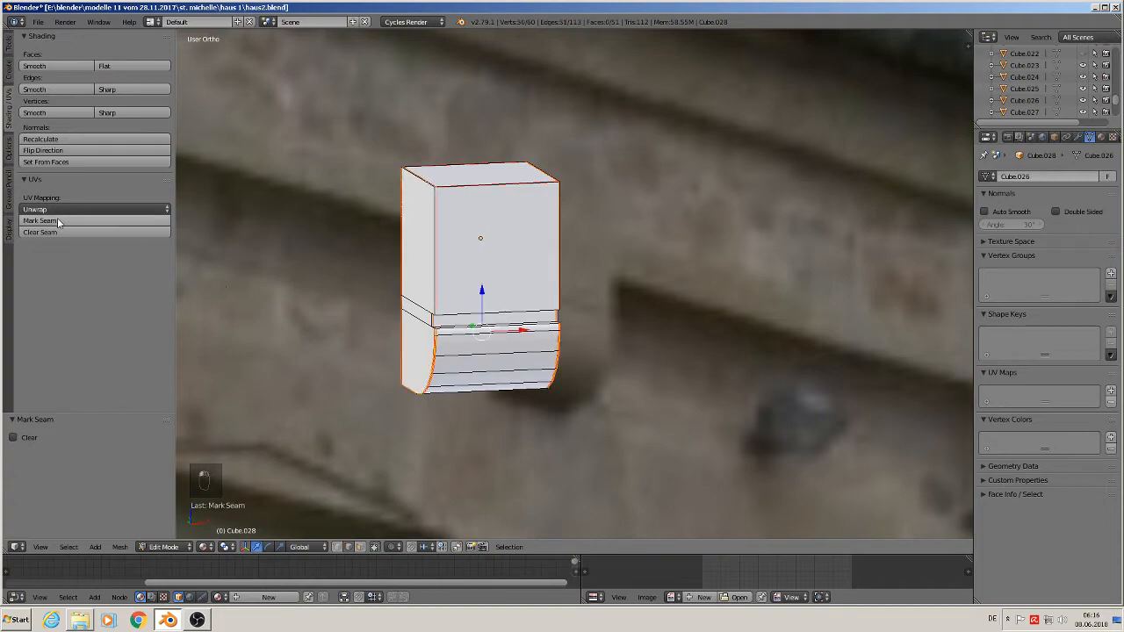
Select the bracket's entire mesh and unwrap it
middle_drag(461, 298, 496, 314)
scroll(465, 305, down, 4)
key(a)
key(a)
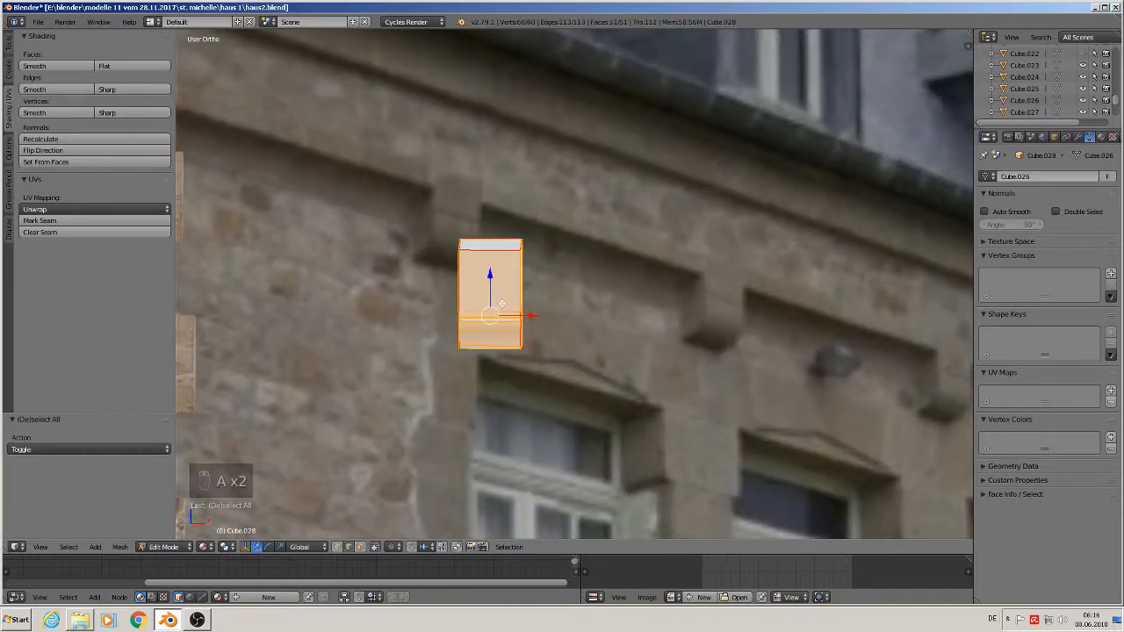
key(u)
click(502, 304)
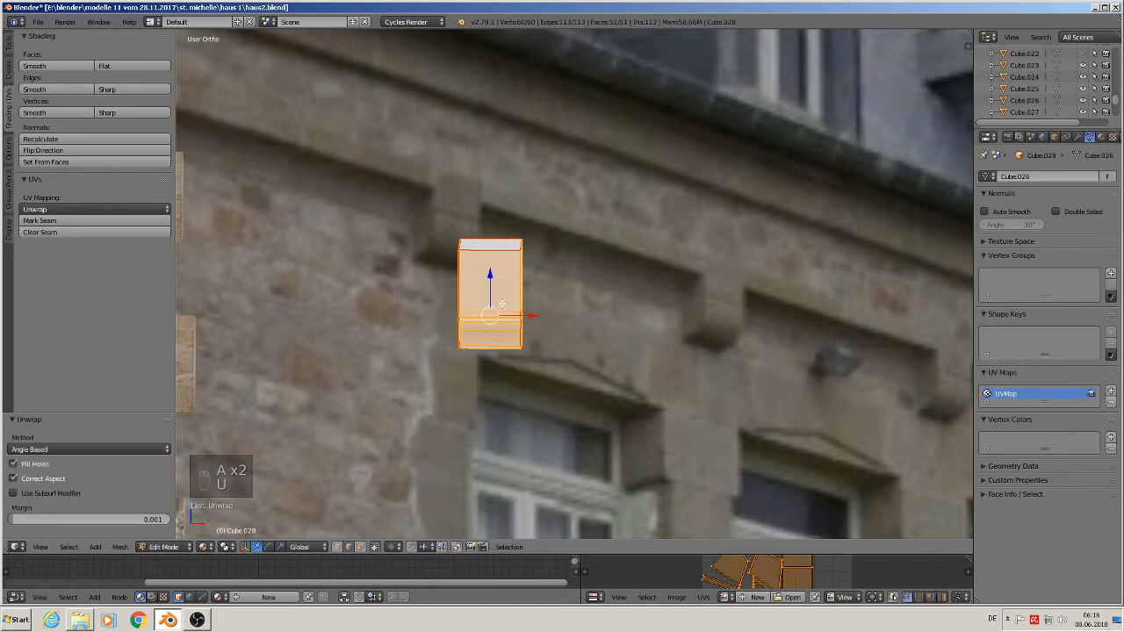
Apply the bracket's rotation and scale, and unwrap its mesh again
key(Tab)
click(122, 547)
mouse_move(145, 458)
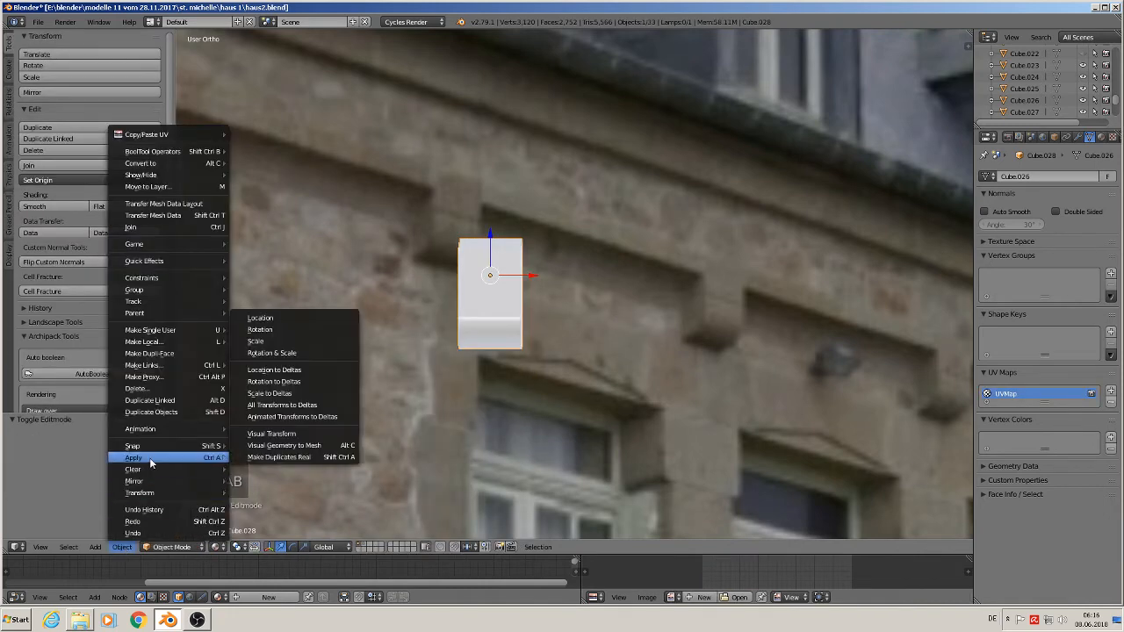
click(279, 352)
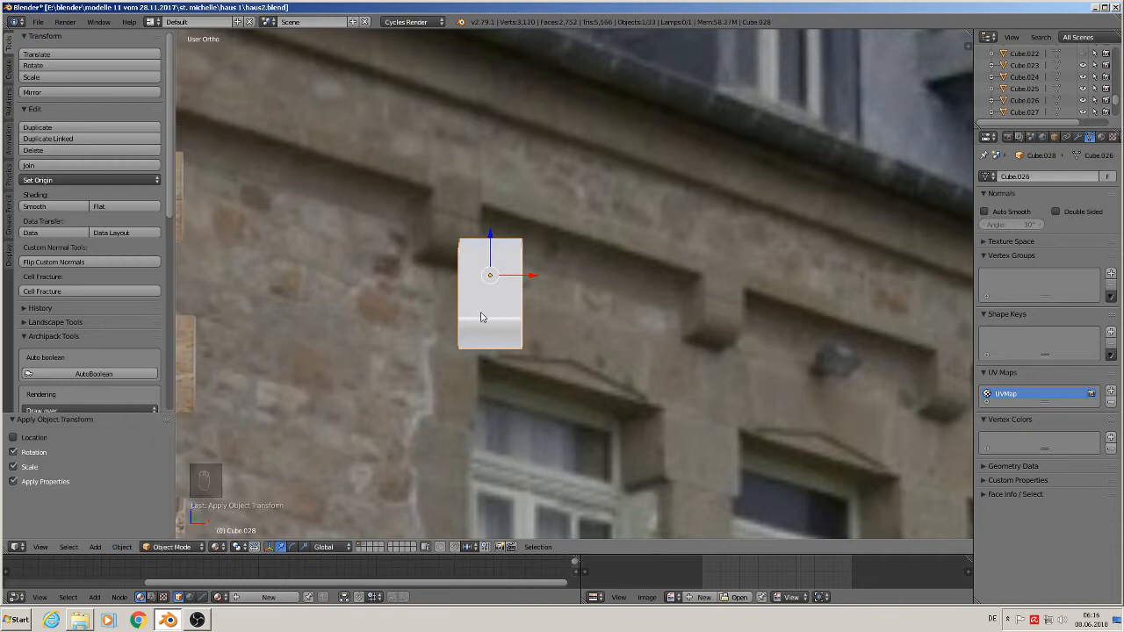
key(Tab)
key(u)
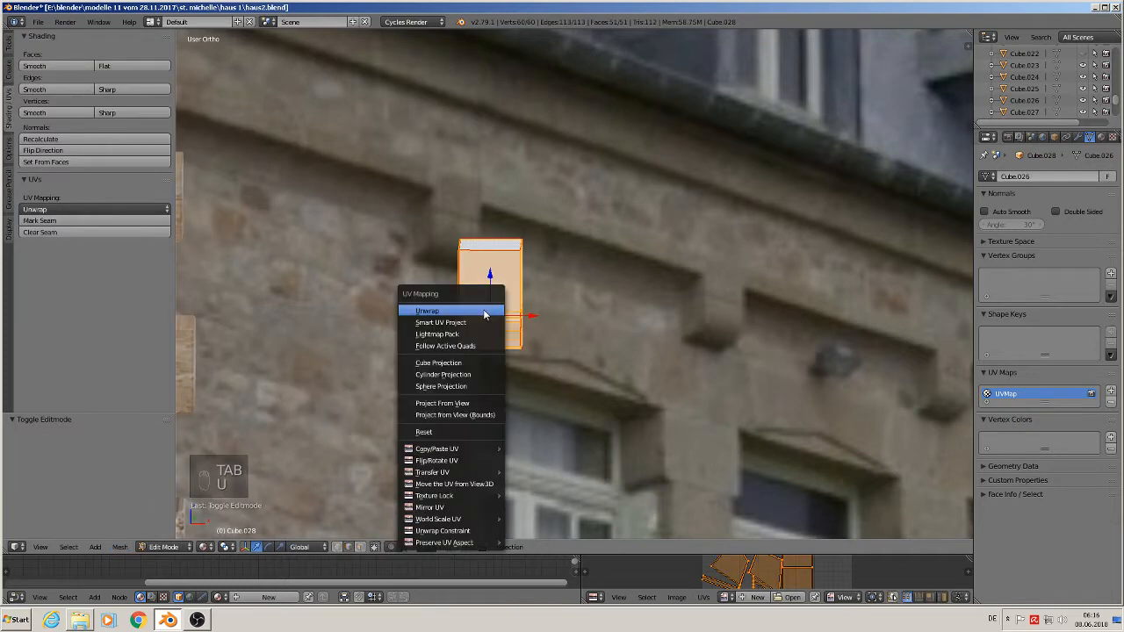
click(485, 312)
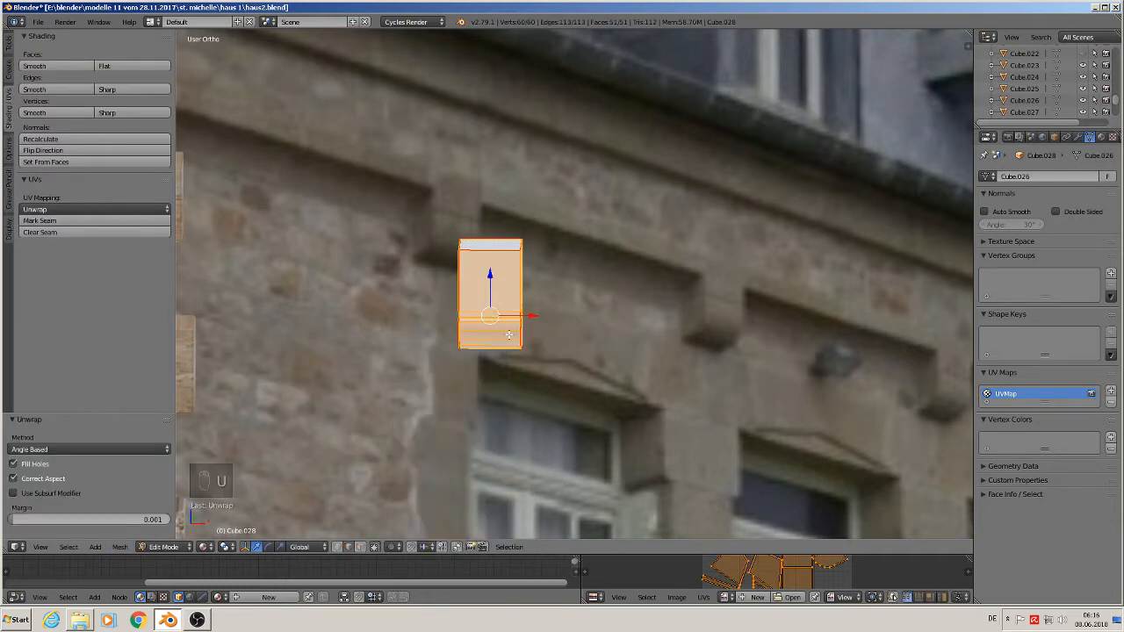
key(Tab)
In front view, move the bracket along X by about -1.173 so it sits beside the house model
middle_drag(528, 362, 805, 334)
scroll(571, 356, down, 4)
key(KP_1)
scroll(529, 361, down, 7)
scroll(804, 334, down, 2)
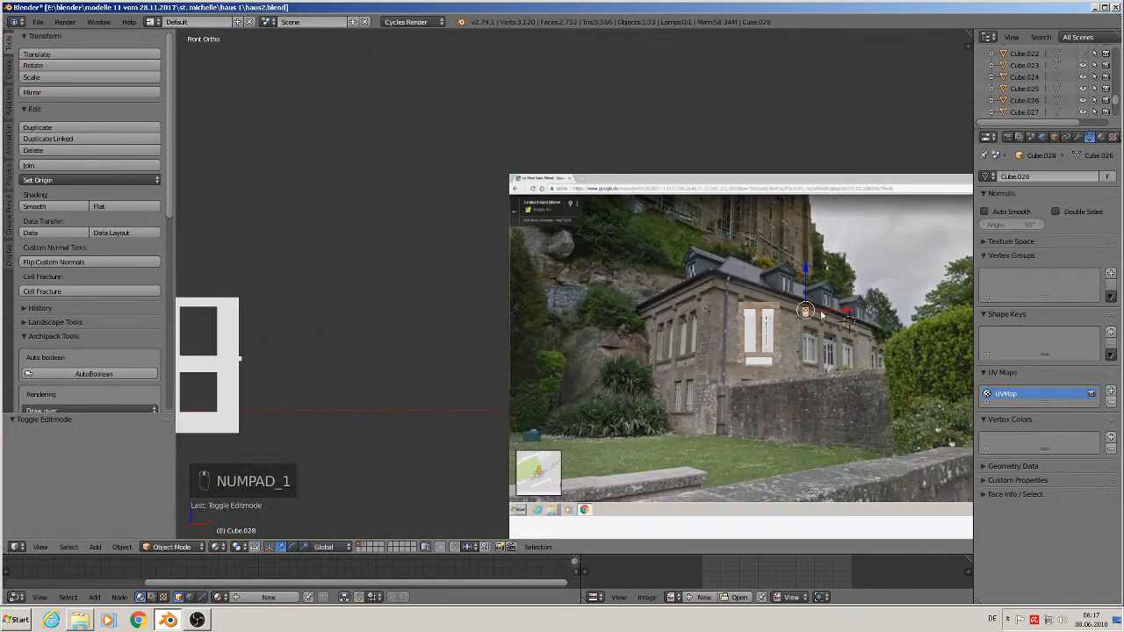
key(g)
key(x)
click(289, 340)
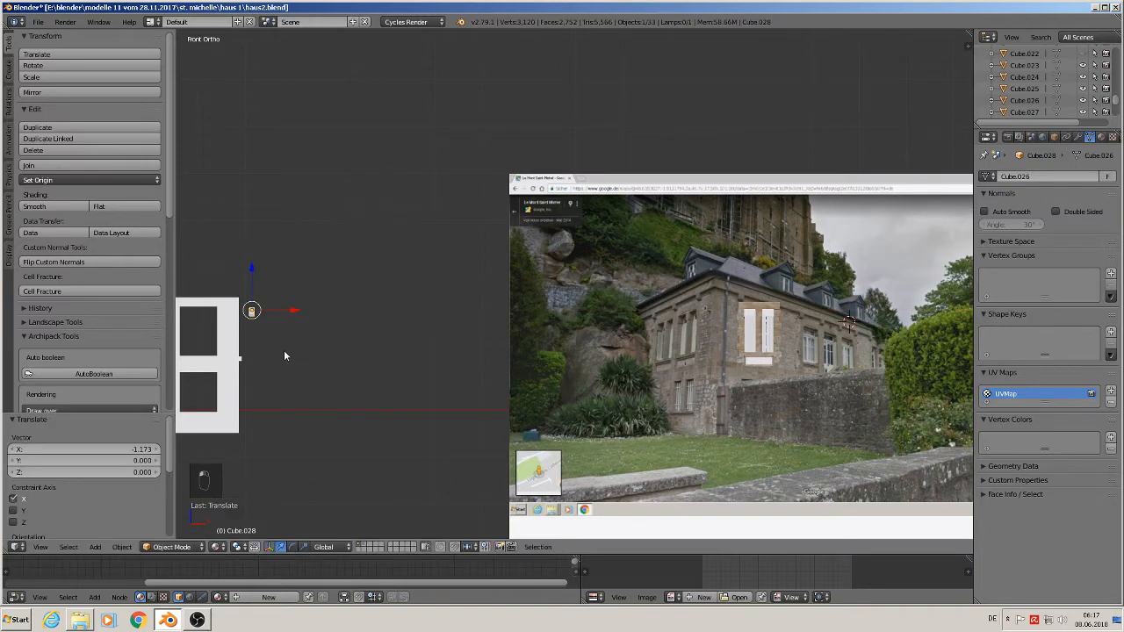
Mark all edges of the thin horizontal slab between the house's storeys as seams and unwrap it
scroll(544, 296, up, 3)
shift+middle_drag(642, 300, 511, 326)
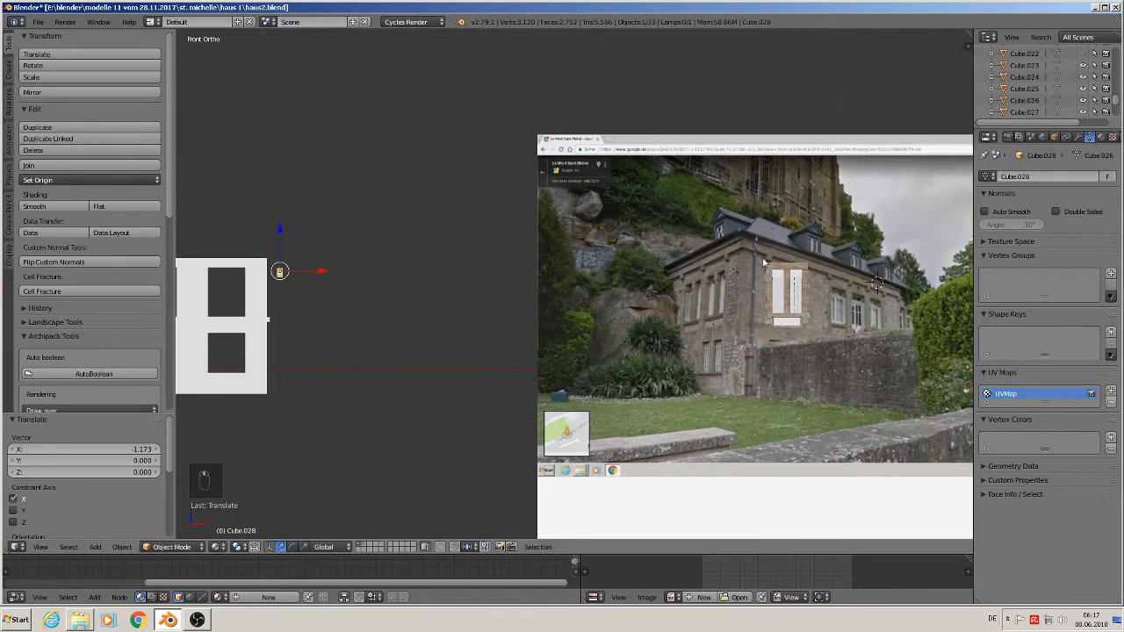
scroll(763, 263, up, 1)
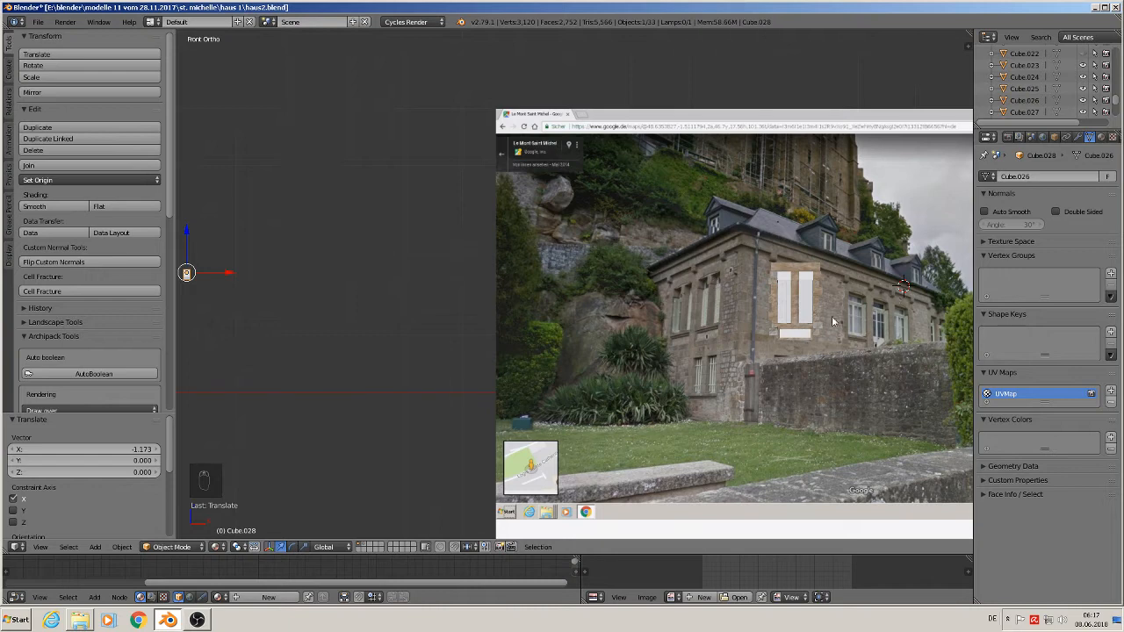
shift+middle_drag(361, 344, 733, 251)
scroll(443, 226, up, 2)
right_click(590, 243)
middle_drag(590, 246, 560, 336)
scroll(550, 329, up, 1)
key(Tab)
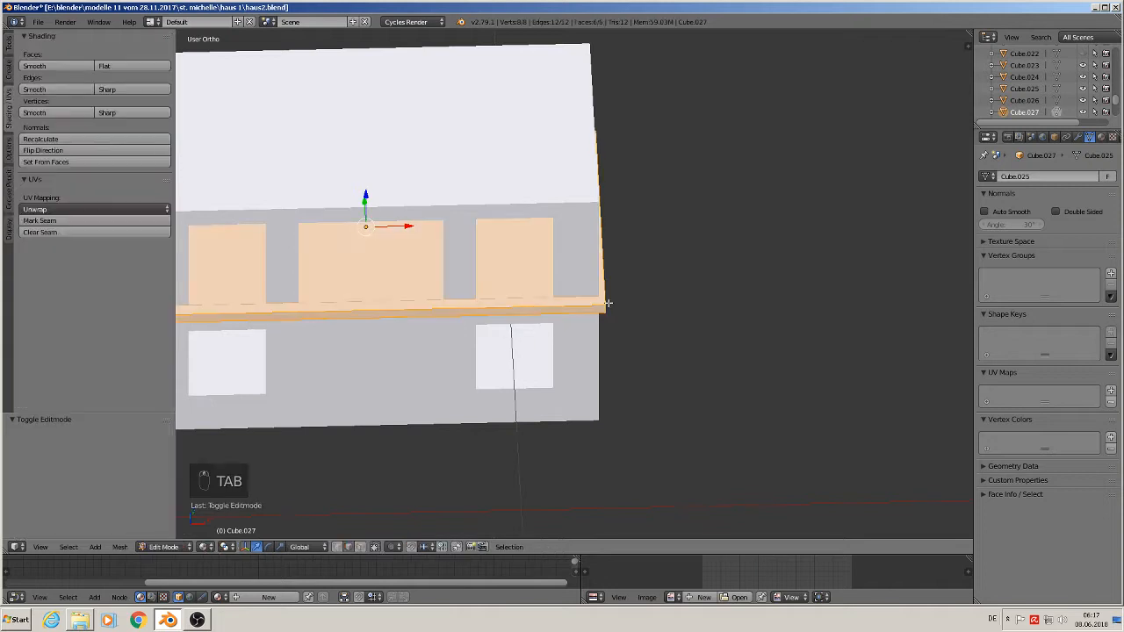
scroll(601, 318, up, 2)
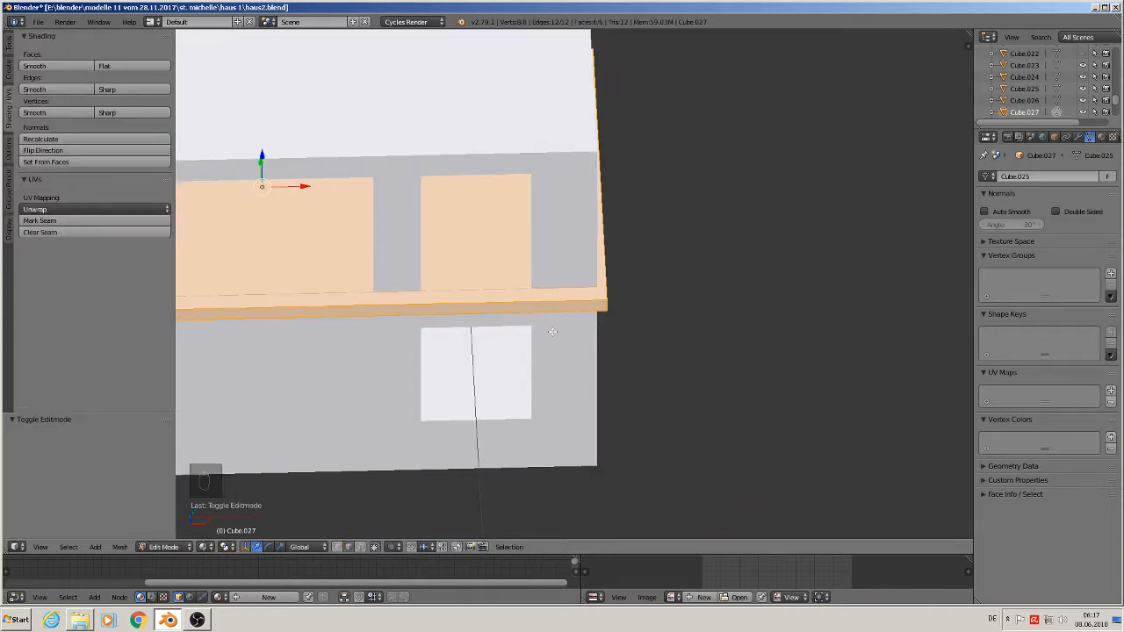
click(61, 220)
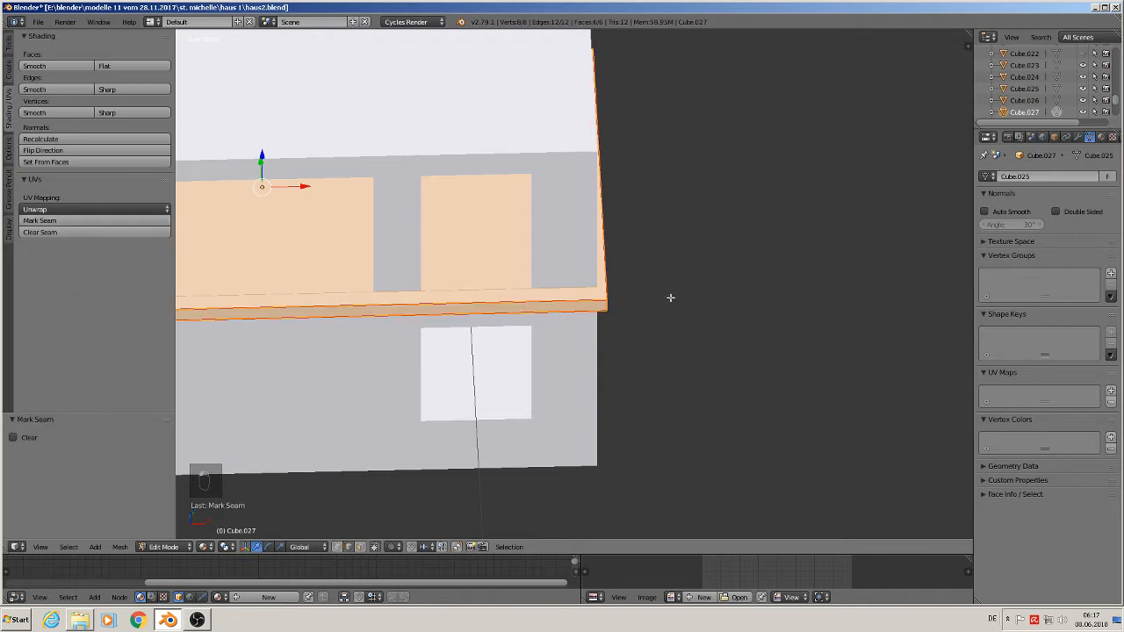
key(u)
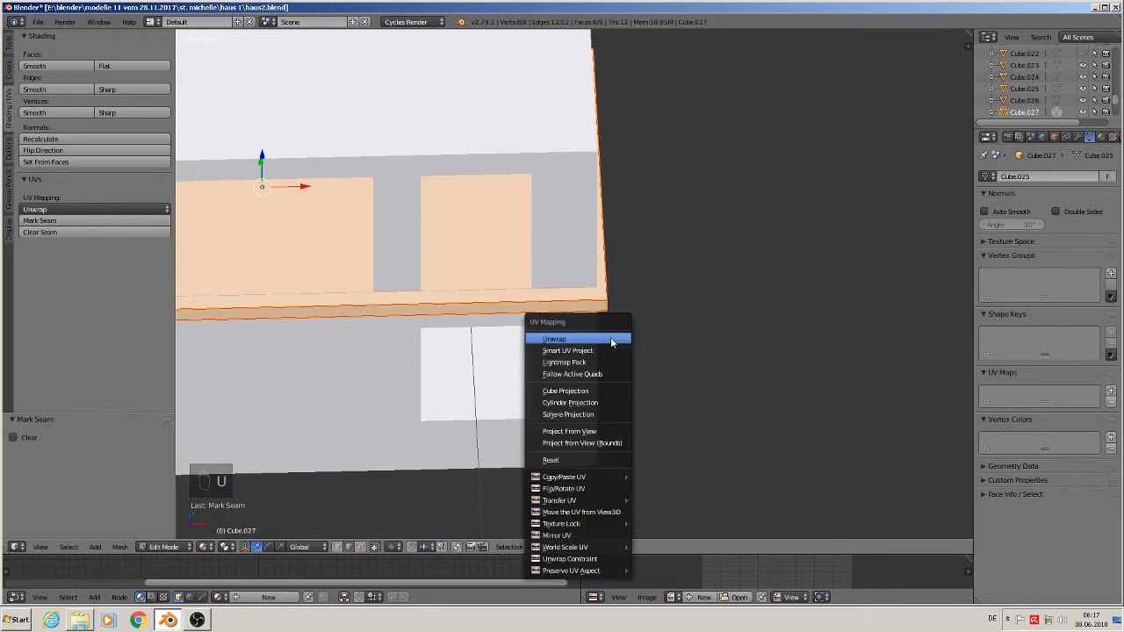
click(611, 337)
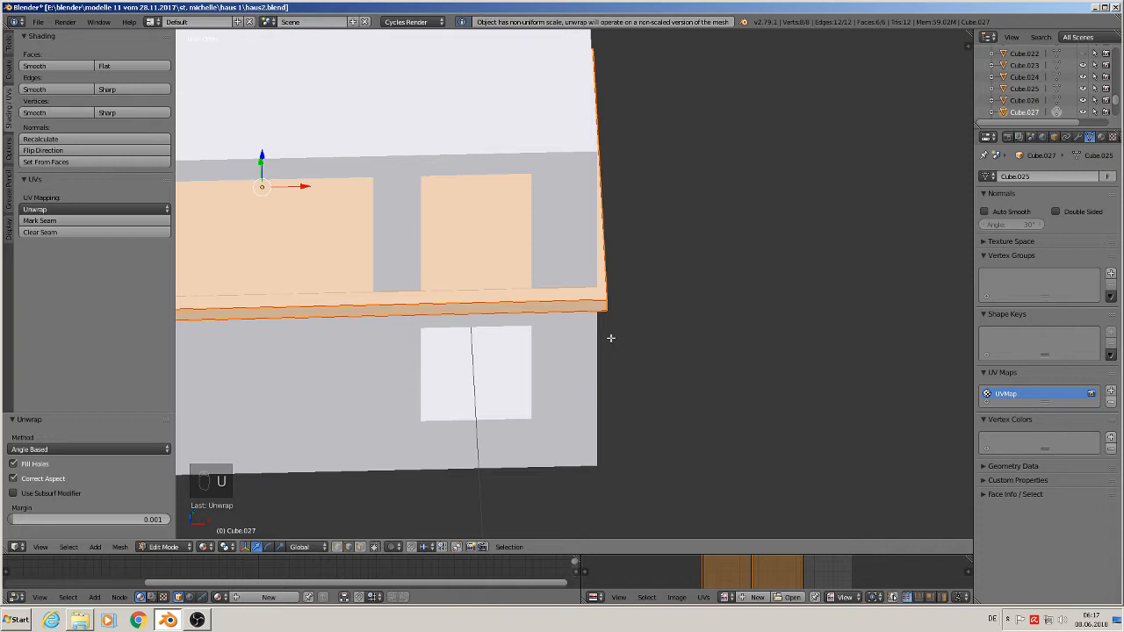
Apply the rotation and scale of the slab between the storeys, and unwrap it again
key(Tab)
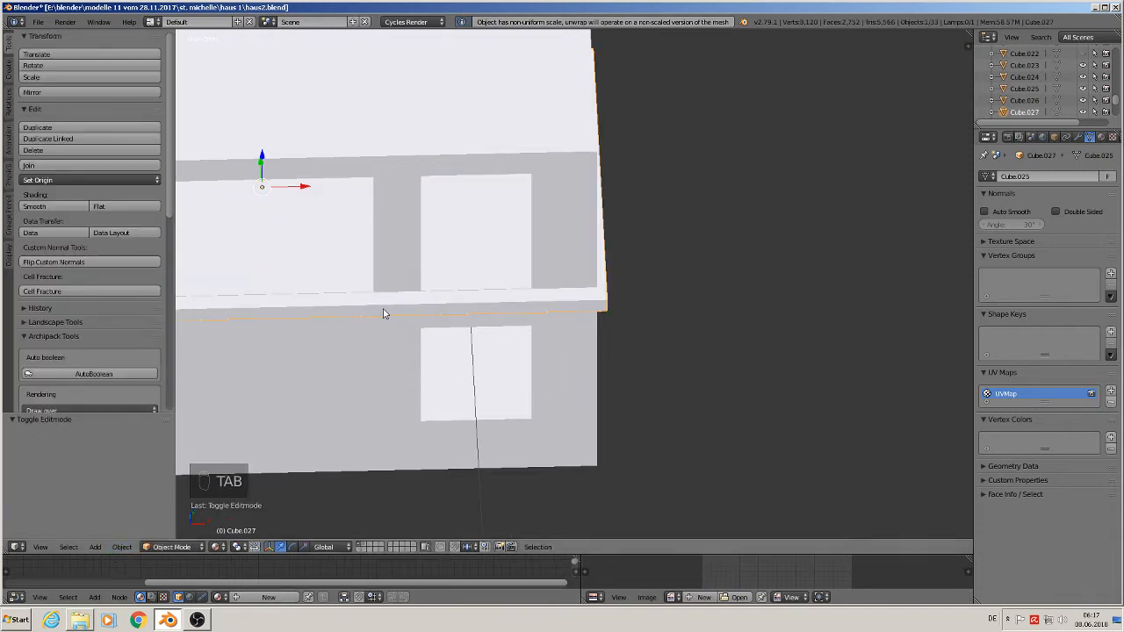
click(122, 548)
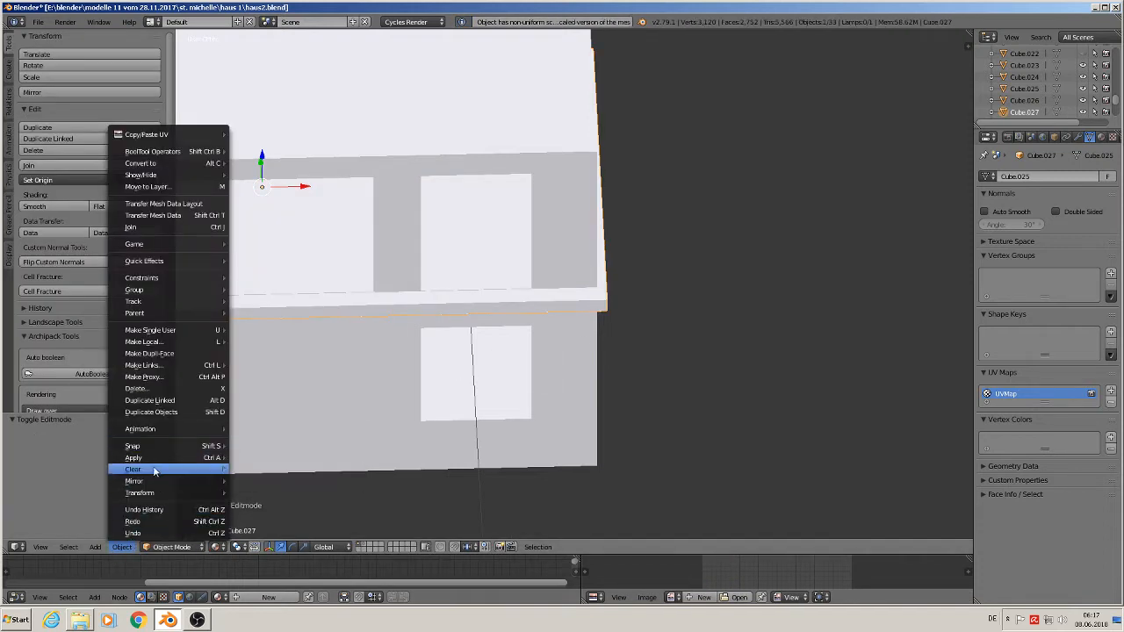
mouse_move(154, 471)
click(299, 354)
key(Tab)
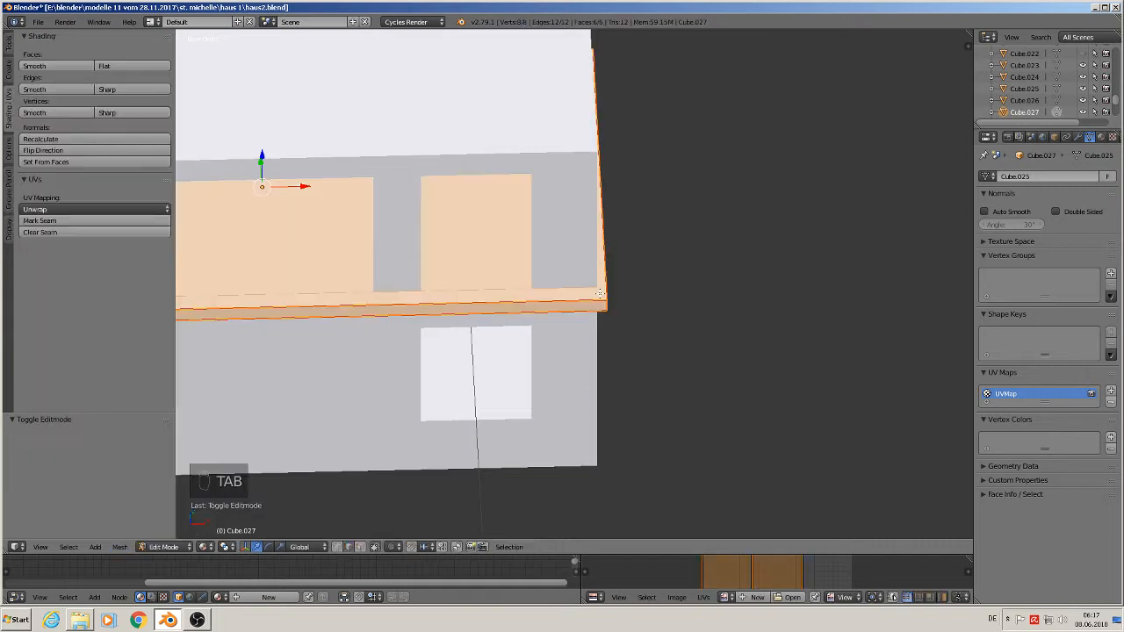
key(u)
click(602, 294)
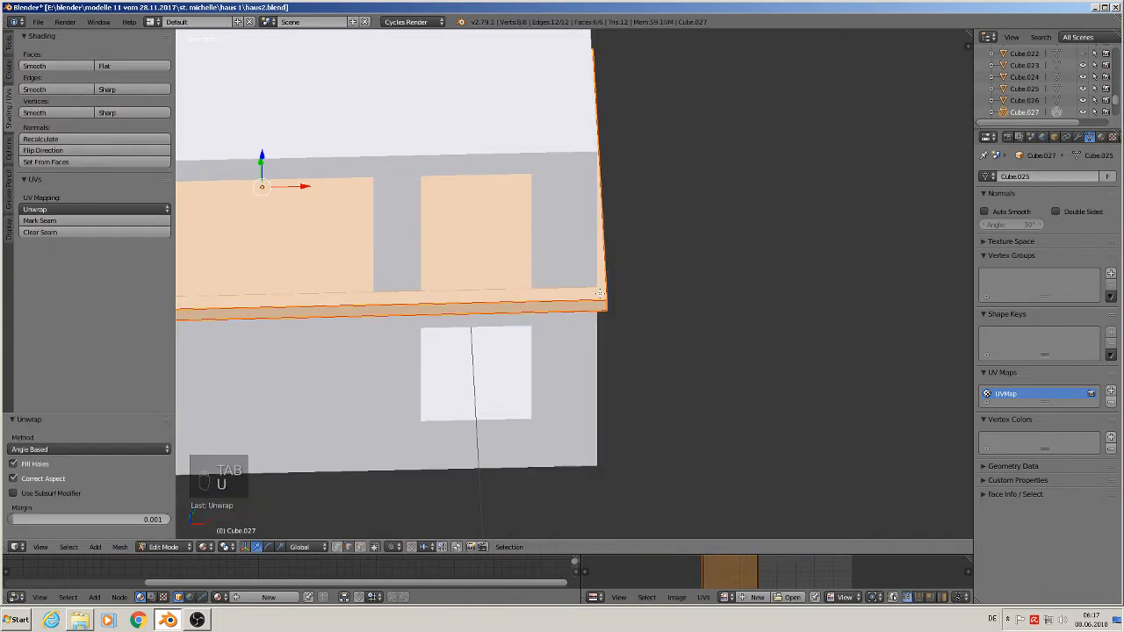
key(Tab)
Deselect all objects and save the blend file
scroll(701, 400, down, 4)
middle_drag(701, 400, 586, 253)
scroll(704, 355, down, 3)
scroll(585, 253, up, 2)
key(a)
key(a)
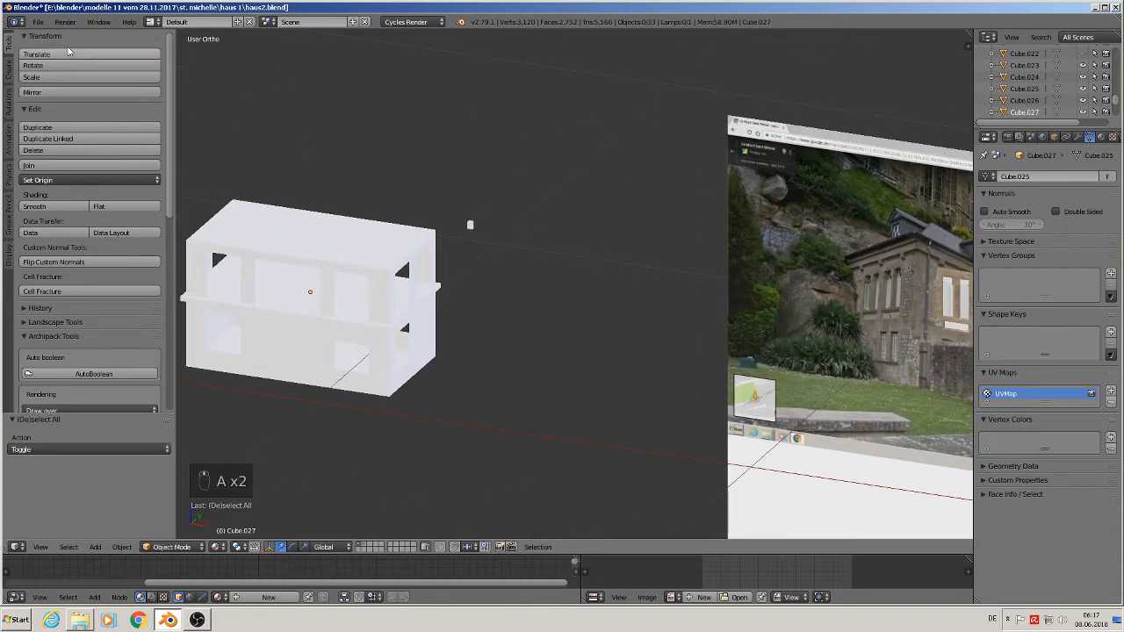
click(37, 23)
click(83, 108)
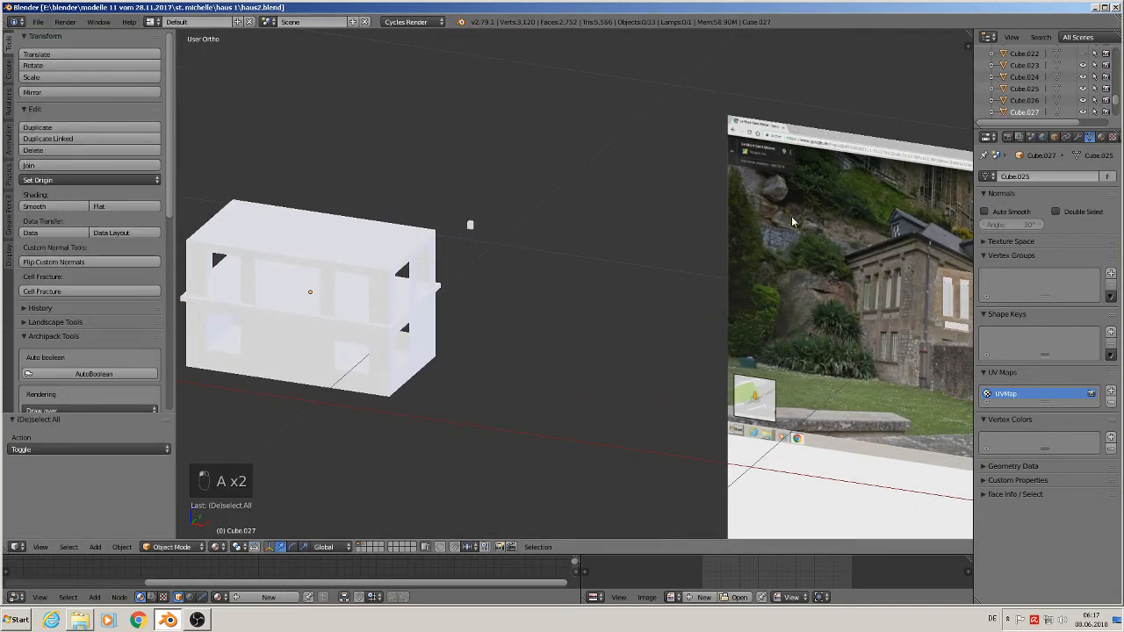
Examine the stone house in the Mont Saint Michel reference photo from the front view
shift+middle_drag(796, 224, 350, 197)
key(KP_1)
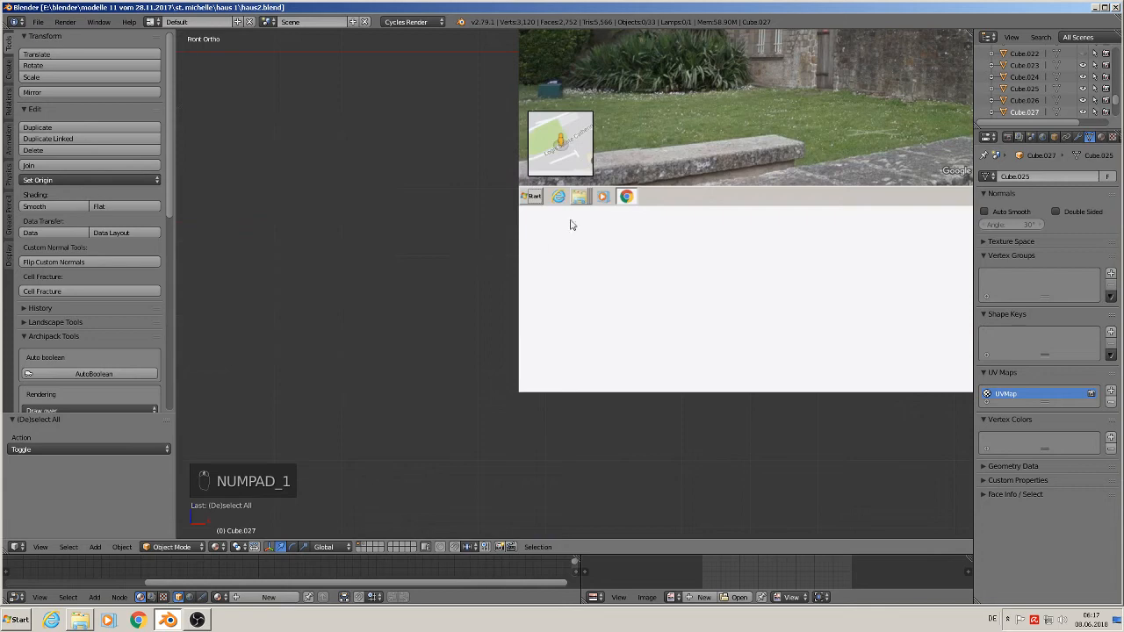
shift+middle_drag(819, 75, 475, 406)
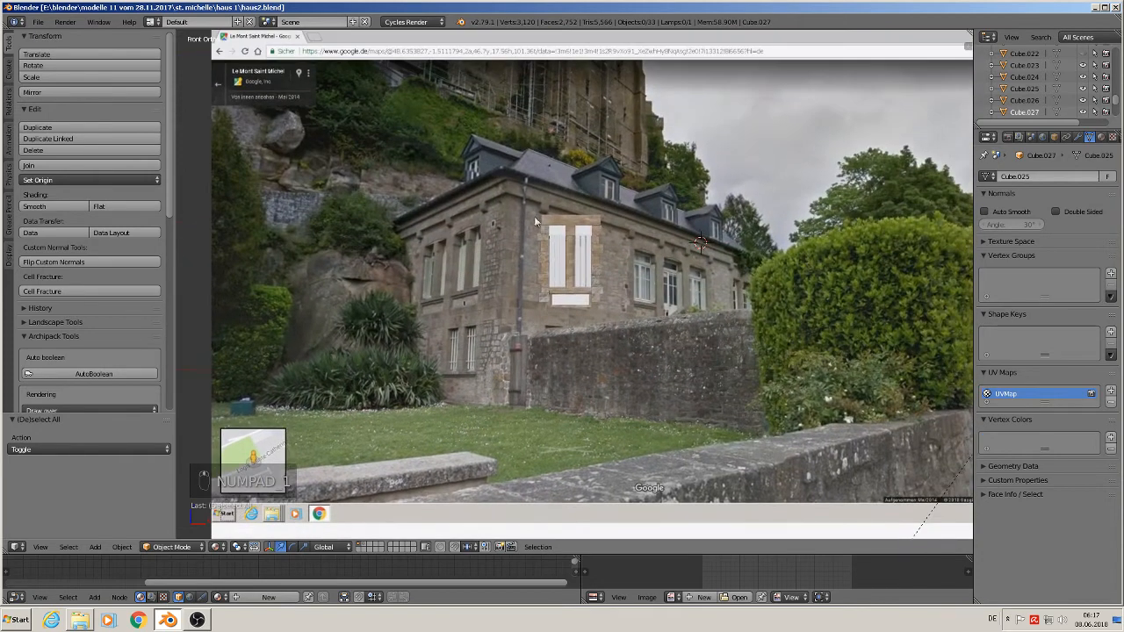
shift+middle_drag(532, 198, 492, 236)
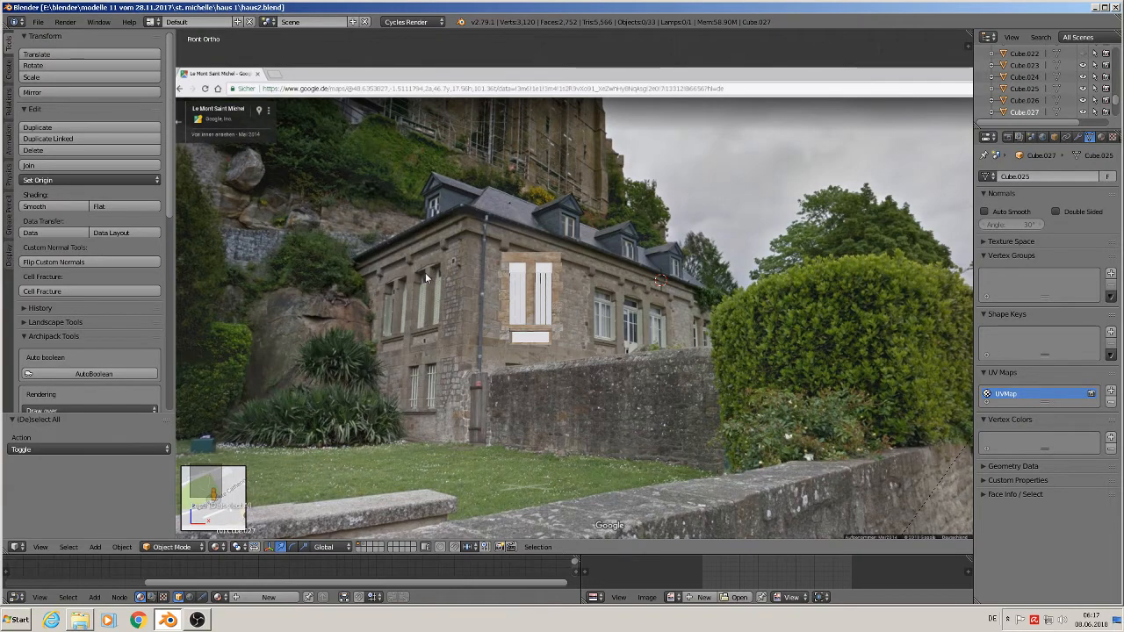
Raise the thin slab between the storeys by about 0.12 along Z to the top of the house walls
scroll(405, 267, down, 3)
scroll(366, 274, down, 3)
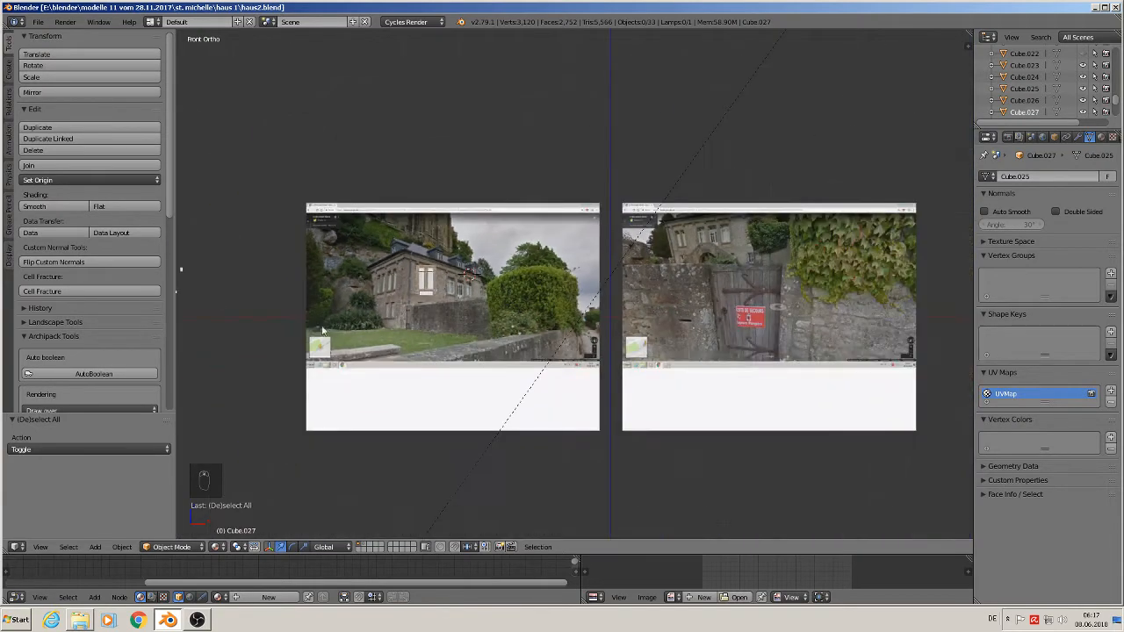
shift+middle_drag(181, 269, 509, 294)
scroll(575, 230, up, 5)
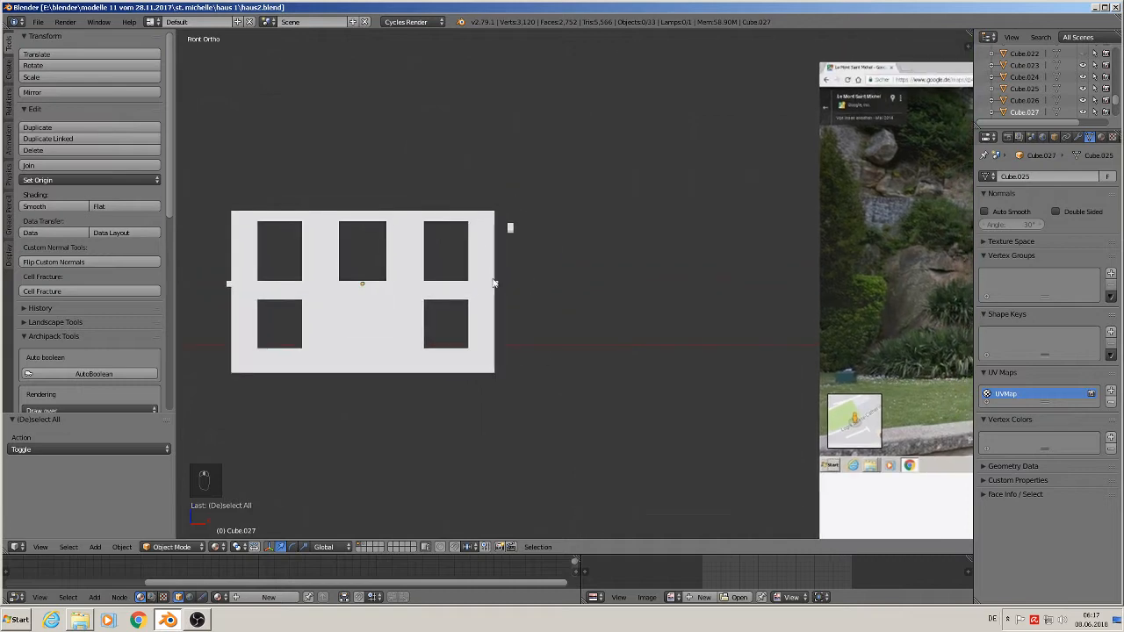
right_click(496, 279)
drag(362, 239, 361, 180)
shift+middle_drag(631, 252, 566, 303)
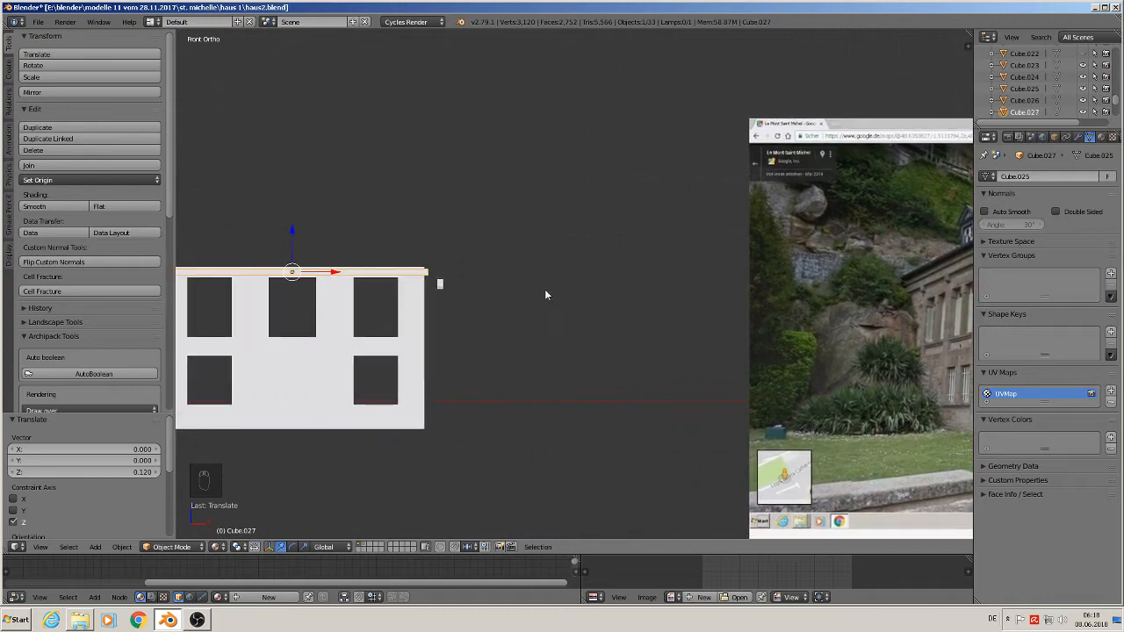
Duplicate the slab, raise the copy about 0.042 above the house, and scale its thickness along Z by about 0.784
middle_drag(428, 275, 460, 281)
key(shift+d)
click(460, 281)
drag(442, 246, 444, 228)
key(s)
key(z)
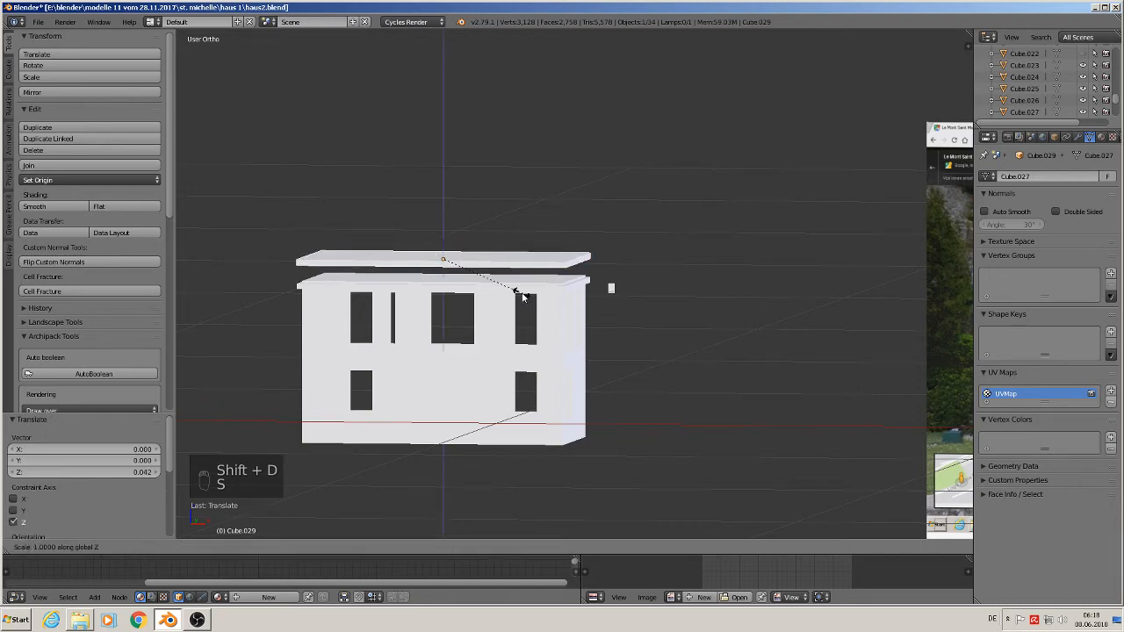
click(507, 283)
scroll(624, 306, down, 3)
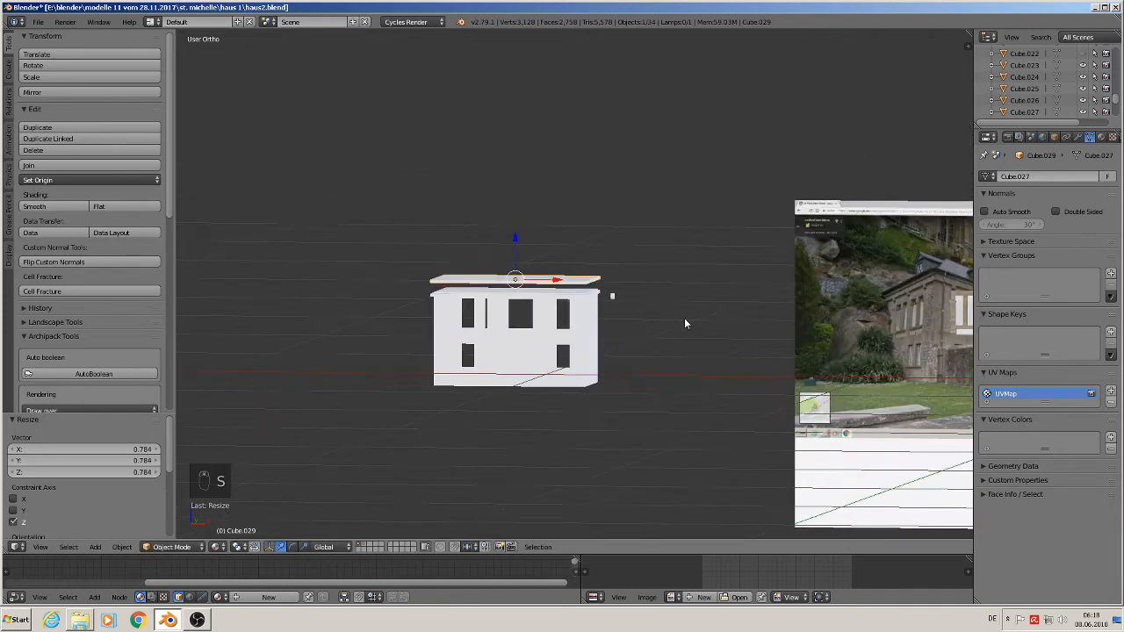
key(ctrl+5)
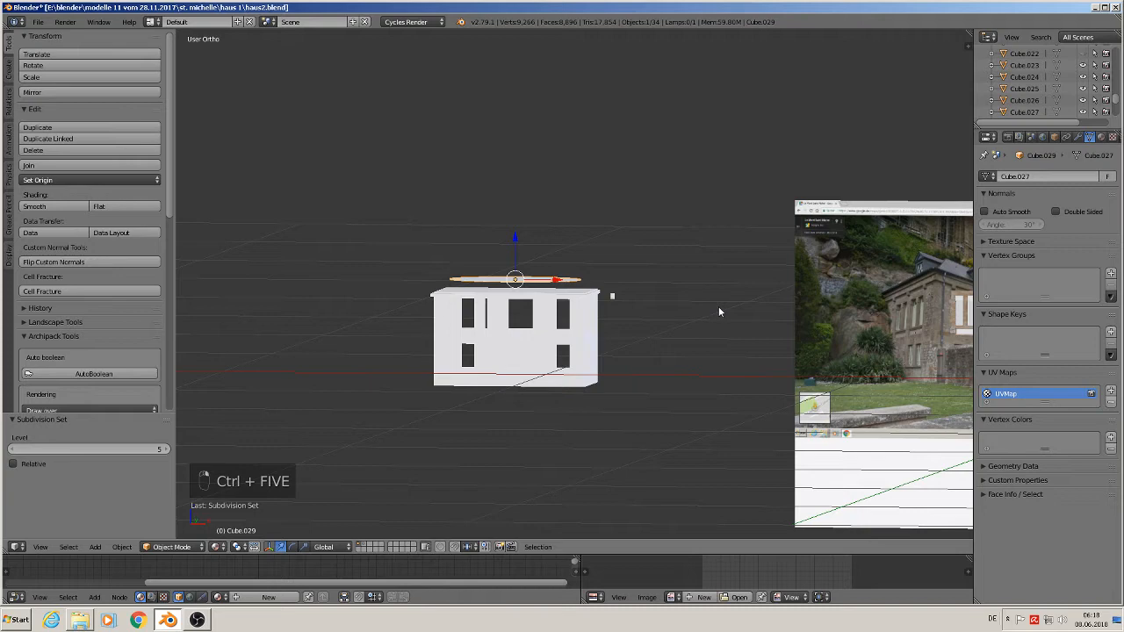
click(1078, 137)
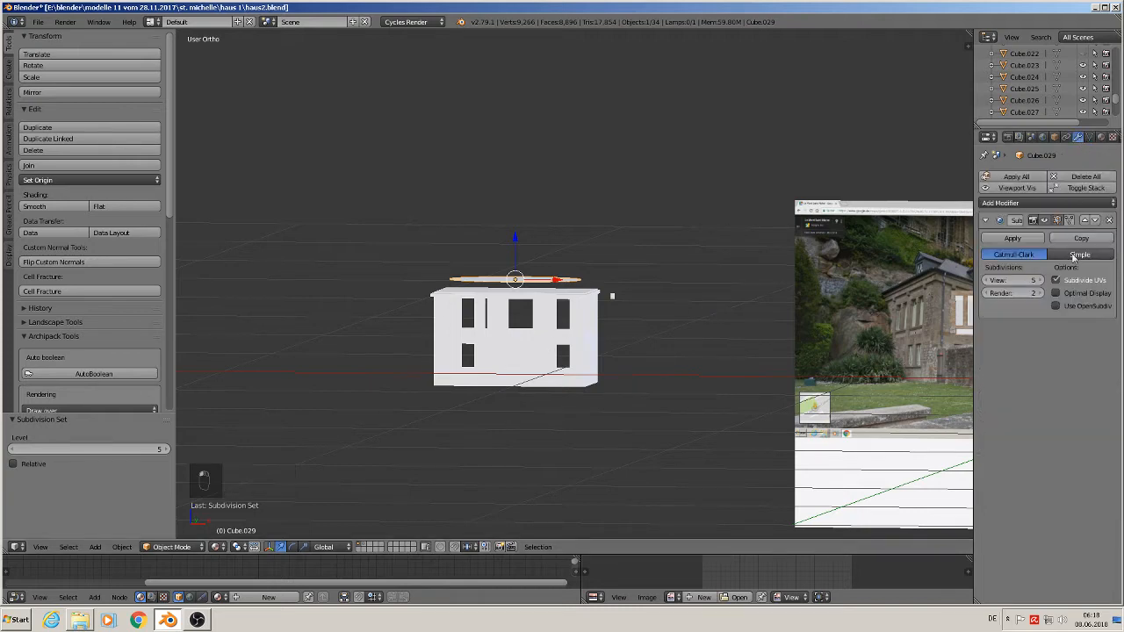
click(1109, 220)
Deselect all objects and save the blend file
shift+middle_drag(727, 278, 502, 248)
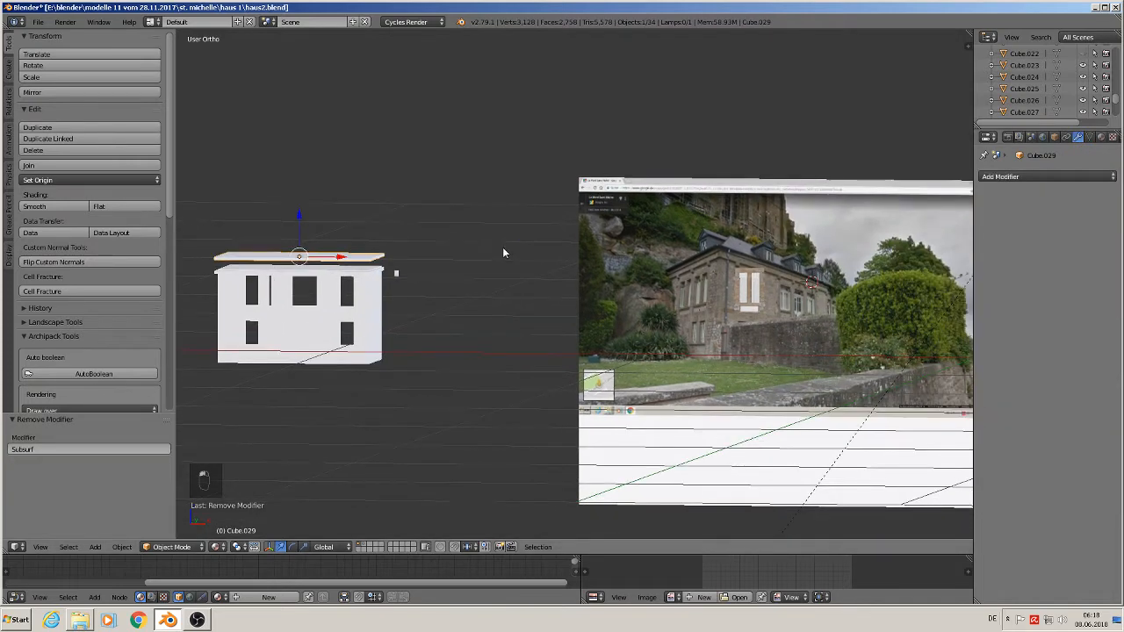
key(a)
click(38, 22)
key(Escape)
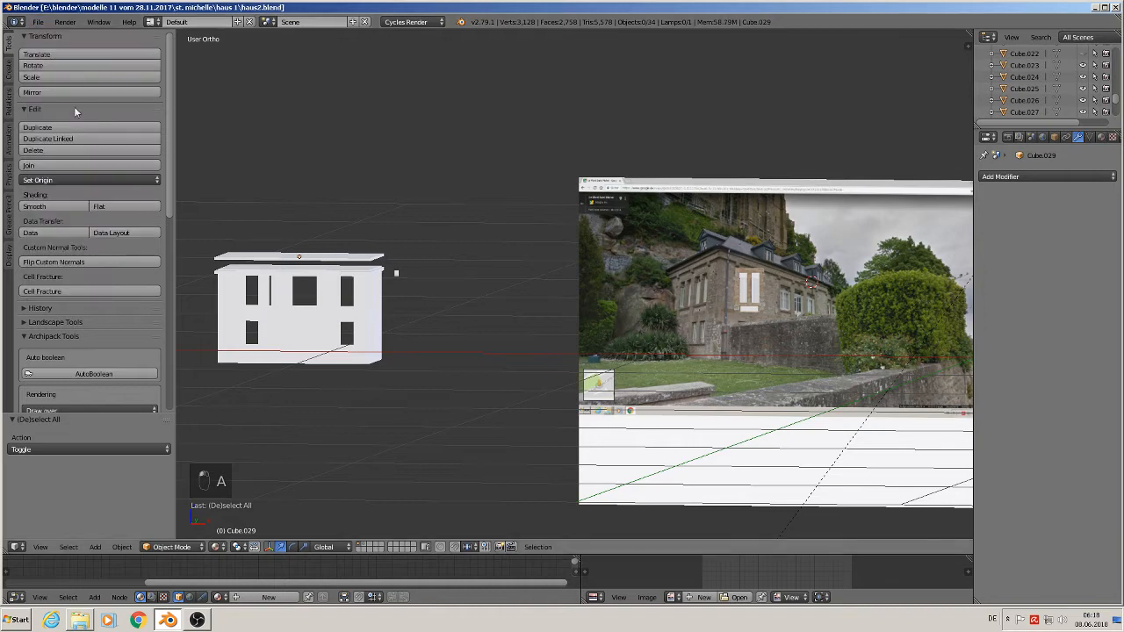
Duplicate the upper slab and raise the copy about 0.25 along Z above the house
scroll(754, 220, up, 3)
shift+middle_drag(606, 252, 200, 203)
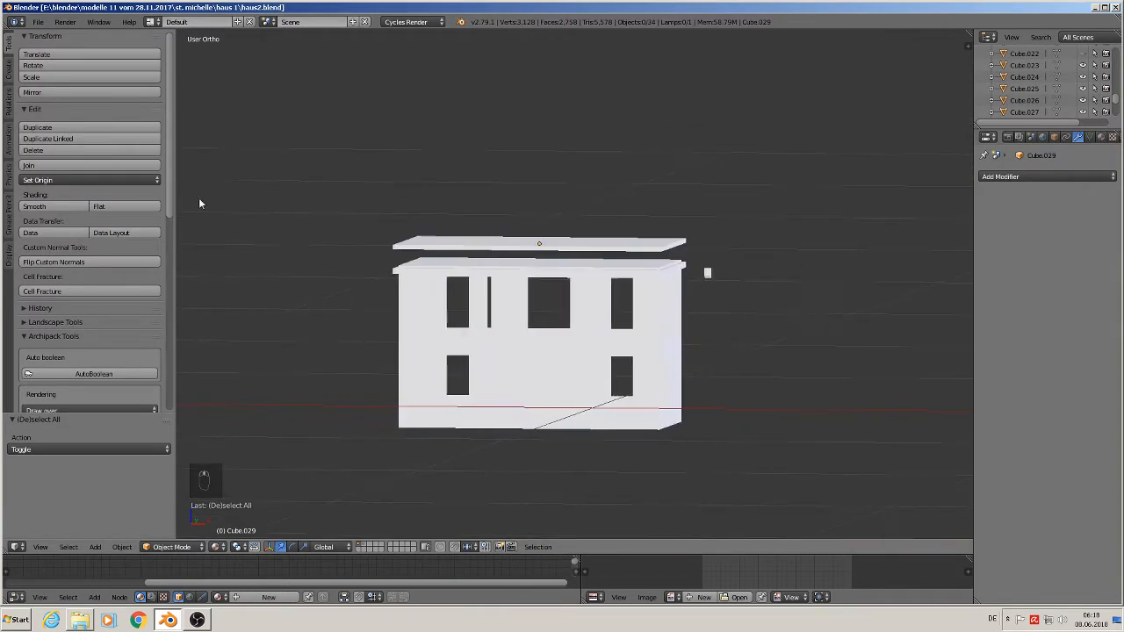
scroll(214, 384, down, 1)
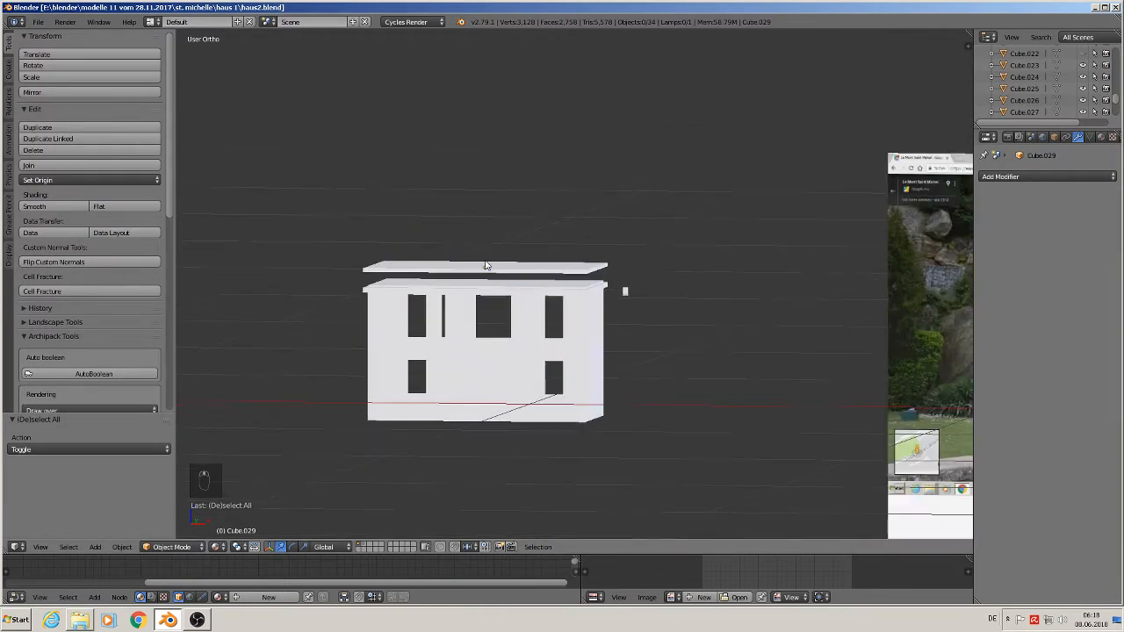
right_click(485, 265)
middle_drag(485, 268, 490, 338)
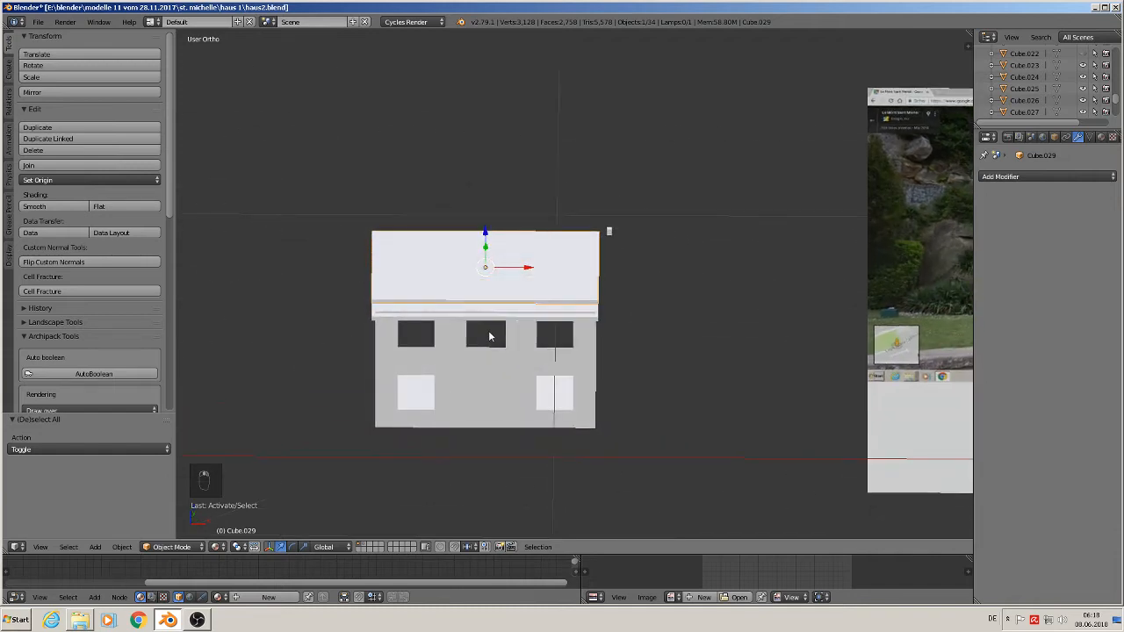
key(shift+d)
key(z)
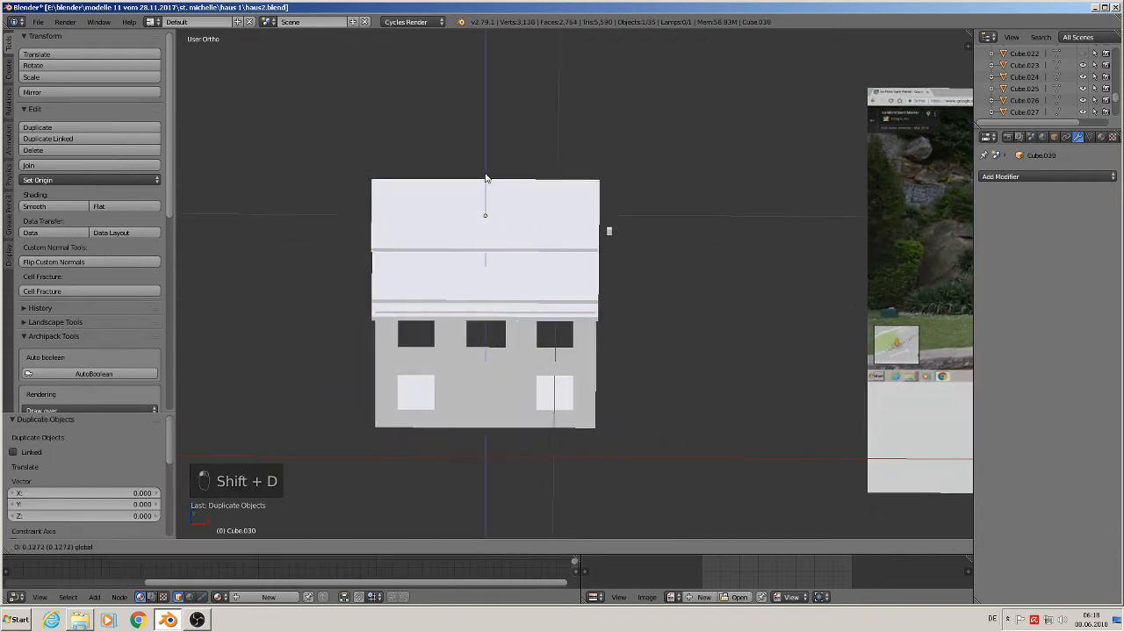
click(489, 234)
middle_drag(489, 234, 470, 151)
key(KP_1)
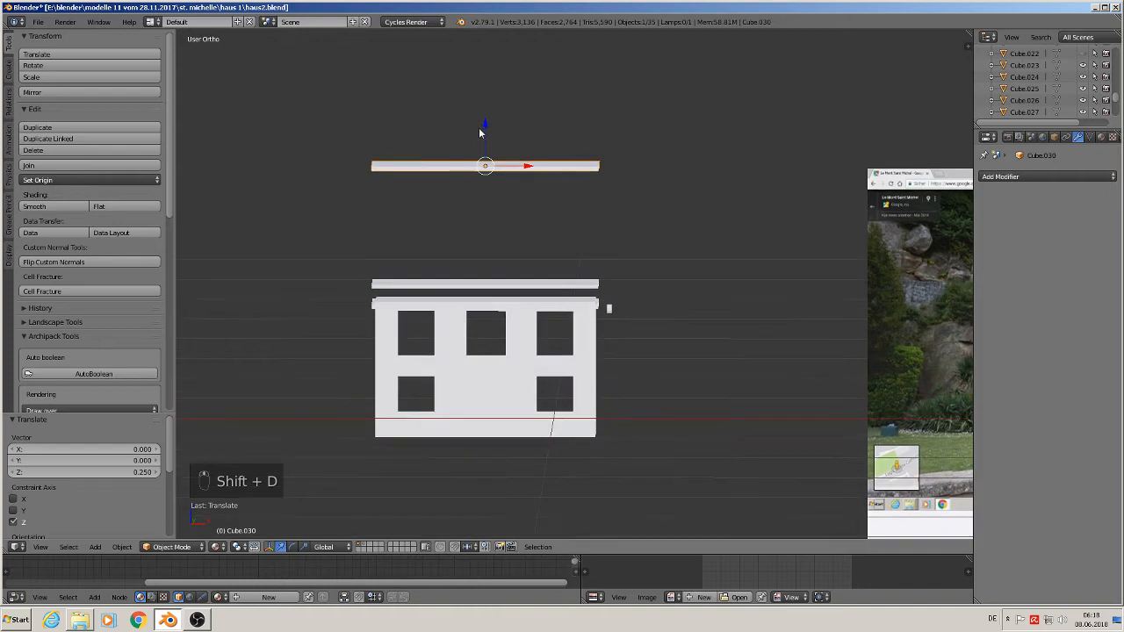
Delete the four lower vertices of the topmost slab copy, leaving only its flat upper face
scroll(525, 176, up, 2)
key(Tab)
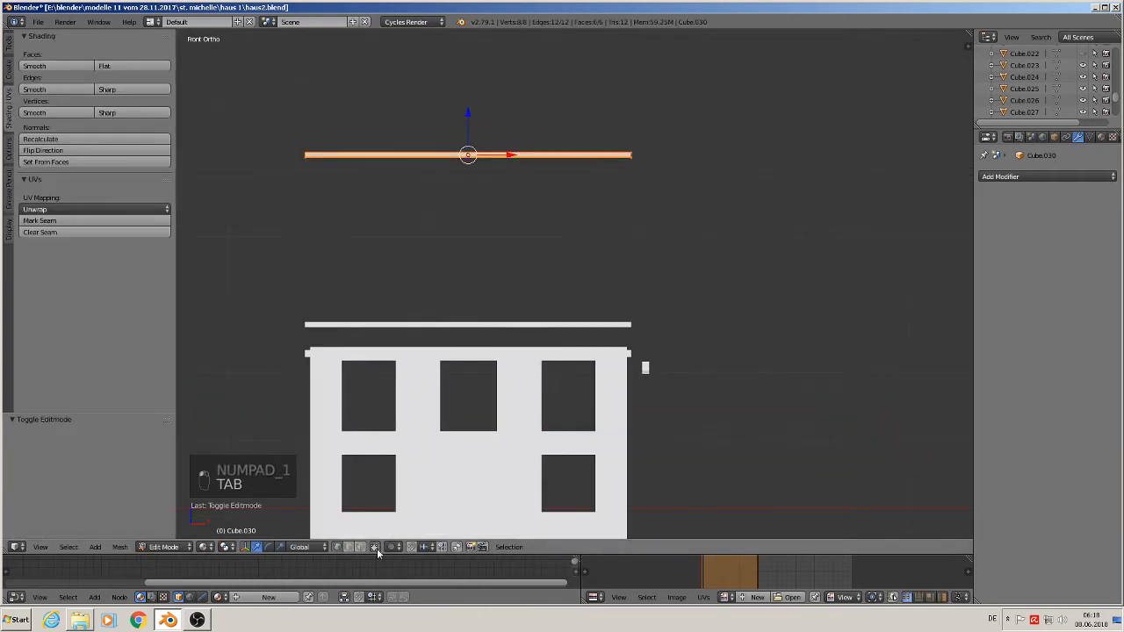
key(a)
key(a)
key(b)
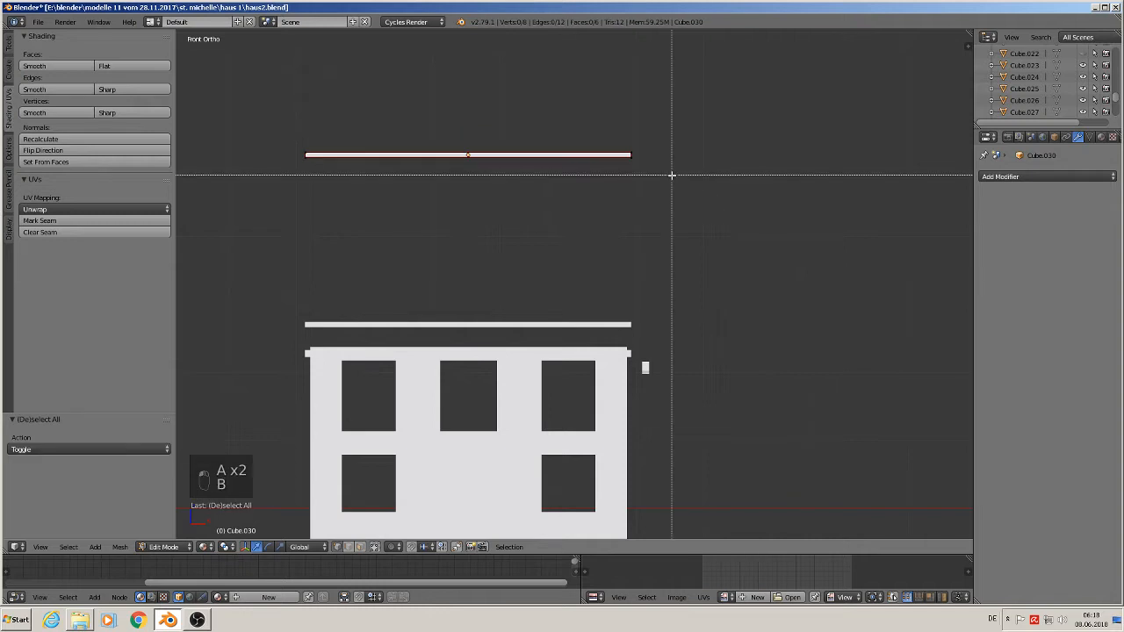
drag(671, 176, 284, 152)
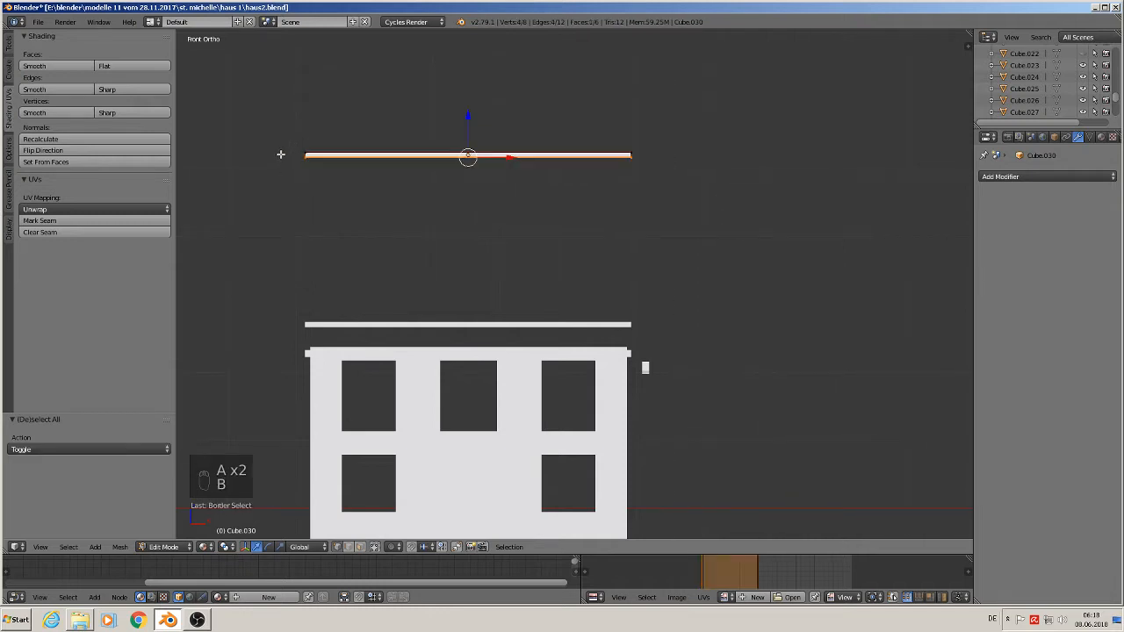
key(x)
click(284, 143)
middle_drag(284, 143, 442, 215)
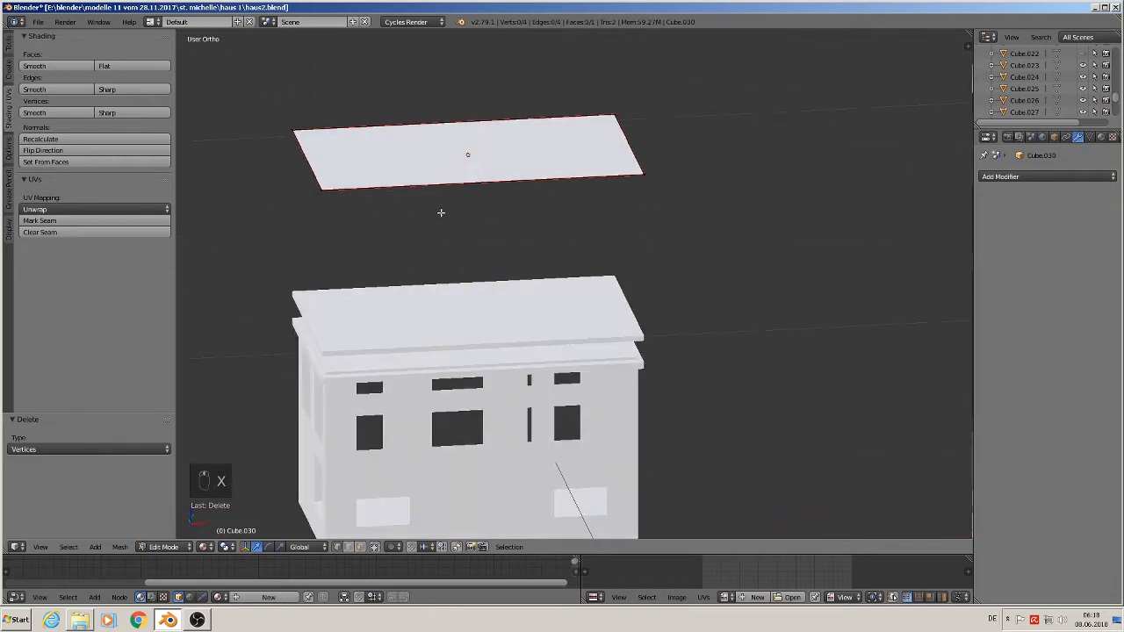
Scale the flat roof plane down uniformly by a factor of about 0.973
key(Tab)
key(s)
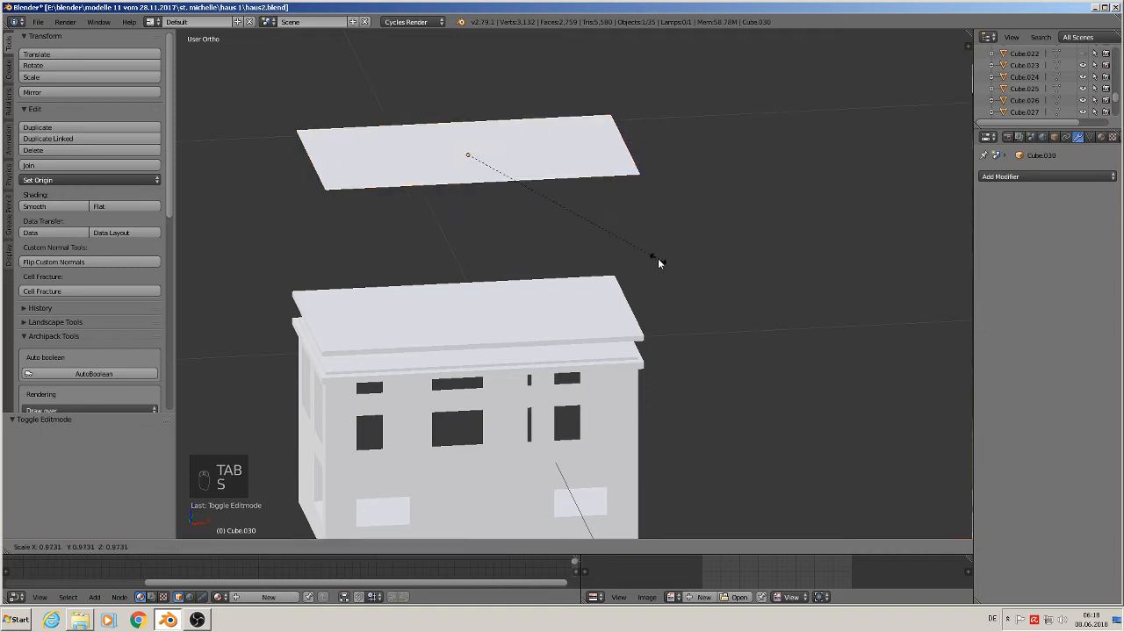
click(659, 261)
shift+middle_drag(642, 263, 672, 387)
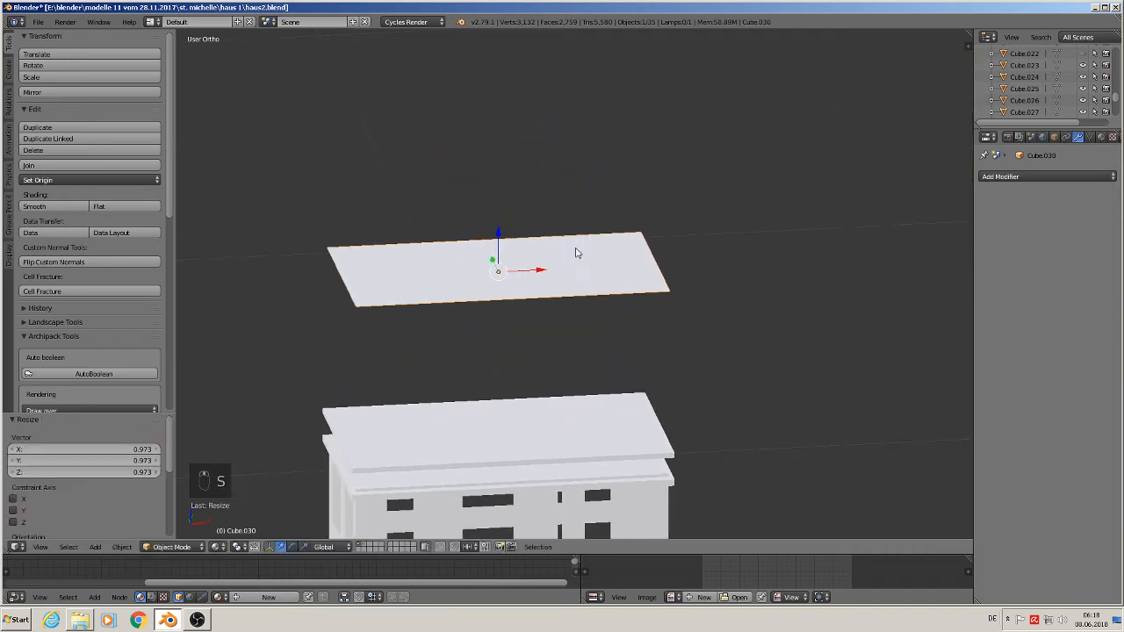
key(KP_7)
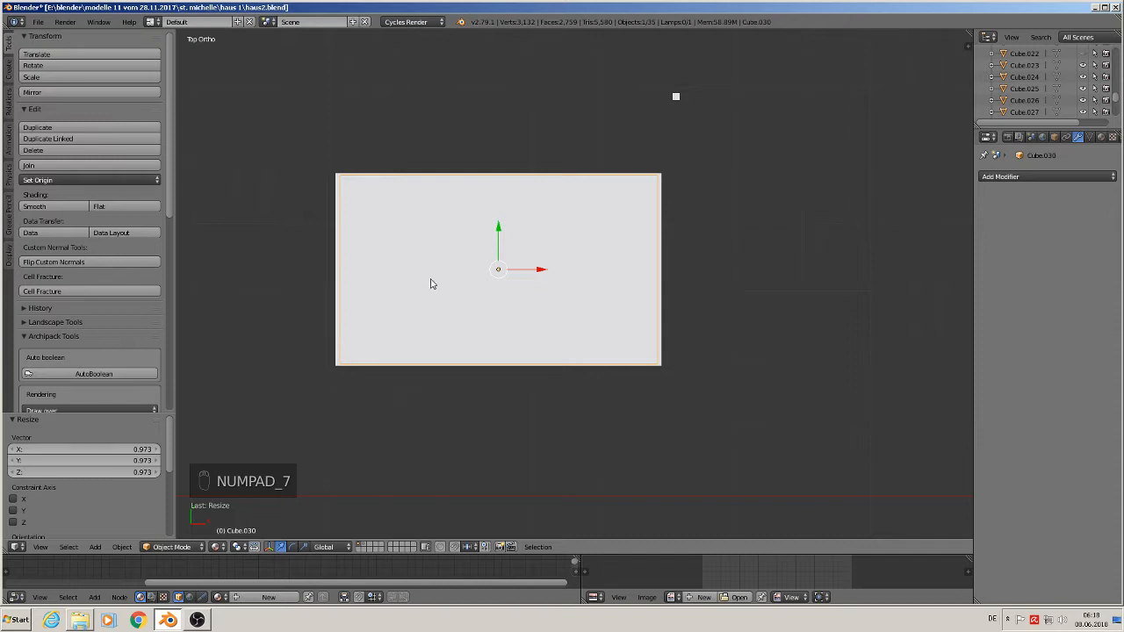
Move the flat roof plane along Y until it lies clear in front of the house in top view
key(Tab)
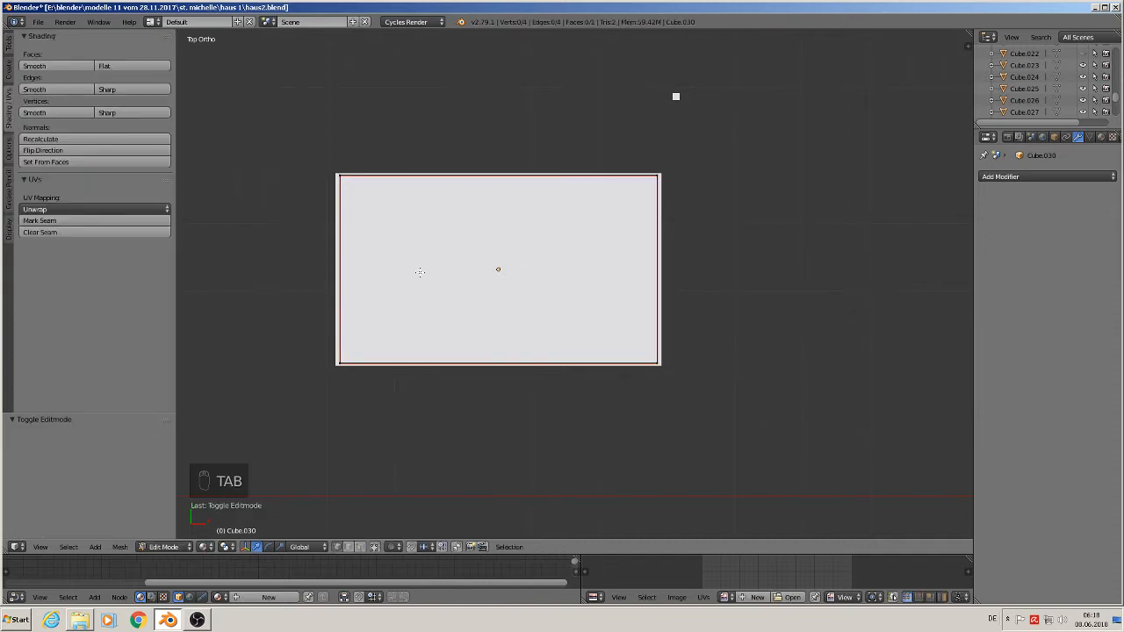
scroll(421, 276, up, 2)
mouse_move(421, 274)
middle_down()
mouse_move(417, 251)
mouse_move(424, 272)
middle_up()
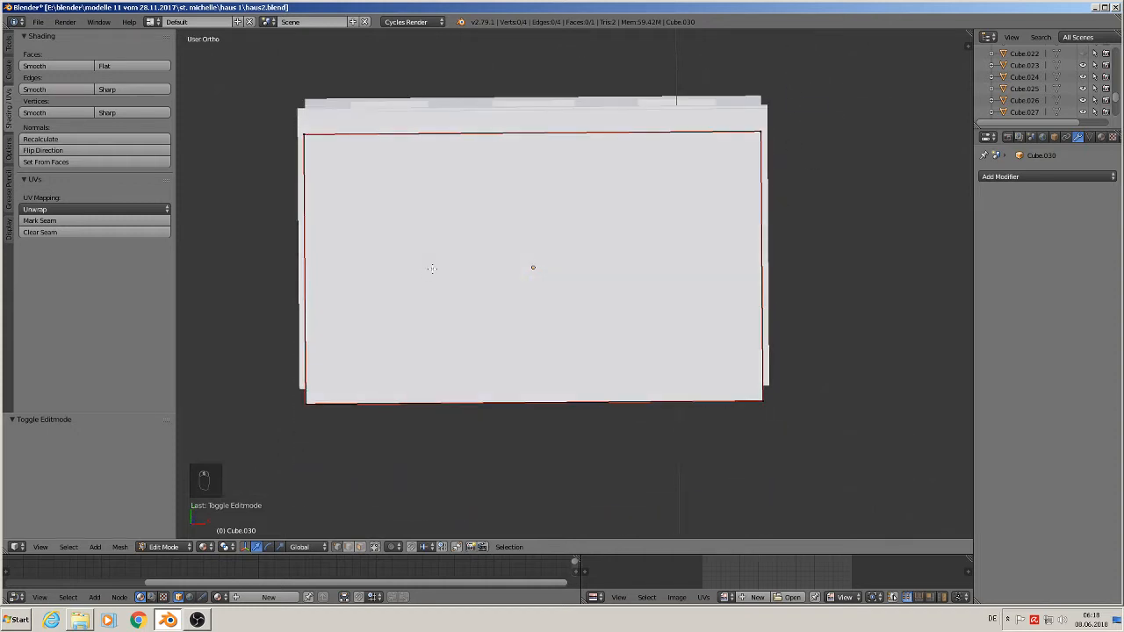
key(KP_7)
scroll(429, 268, down, 2)
key(Tab)
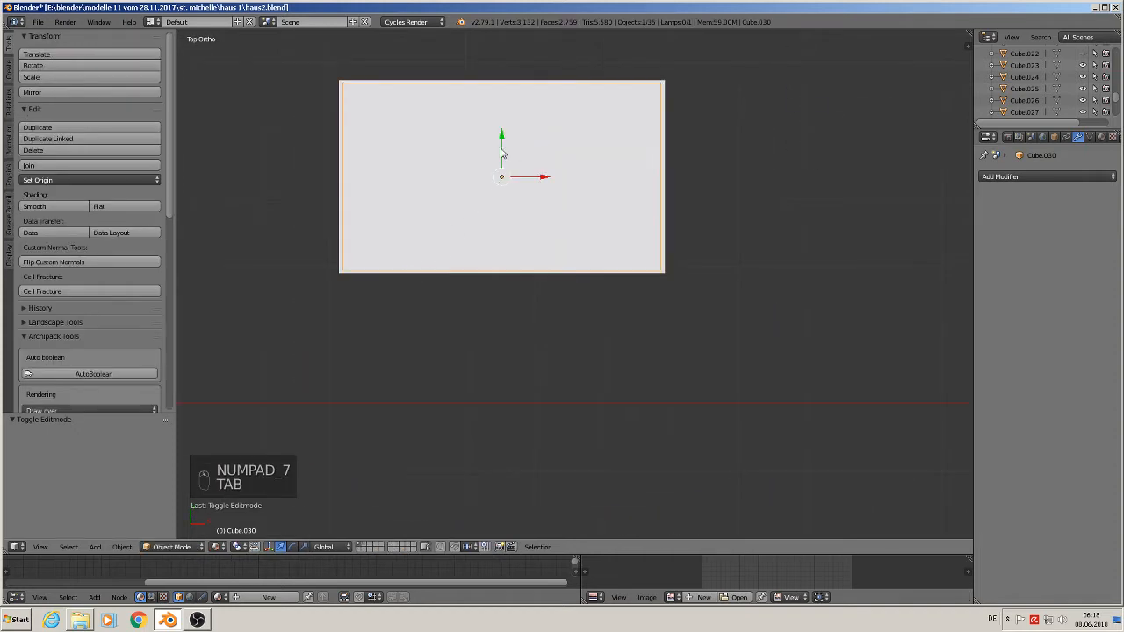
key(shift+d)
click(478, 381)
Add one centred lengthwise loop cut that splits the roof plane into front and back halves
key(Tab)
shift+middle_drag(556, 366, 595, 268)
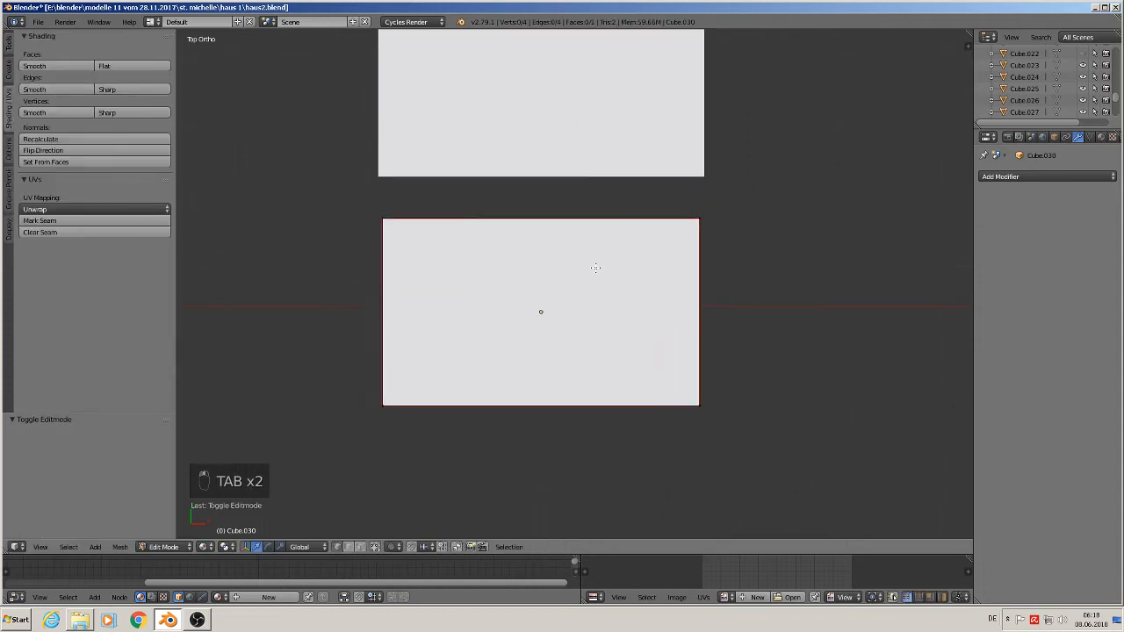
scroll(555, 304, up, 2)
key(ctrl+r)
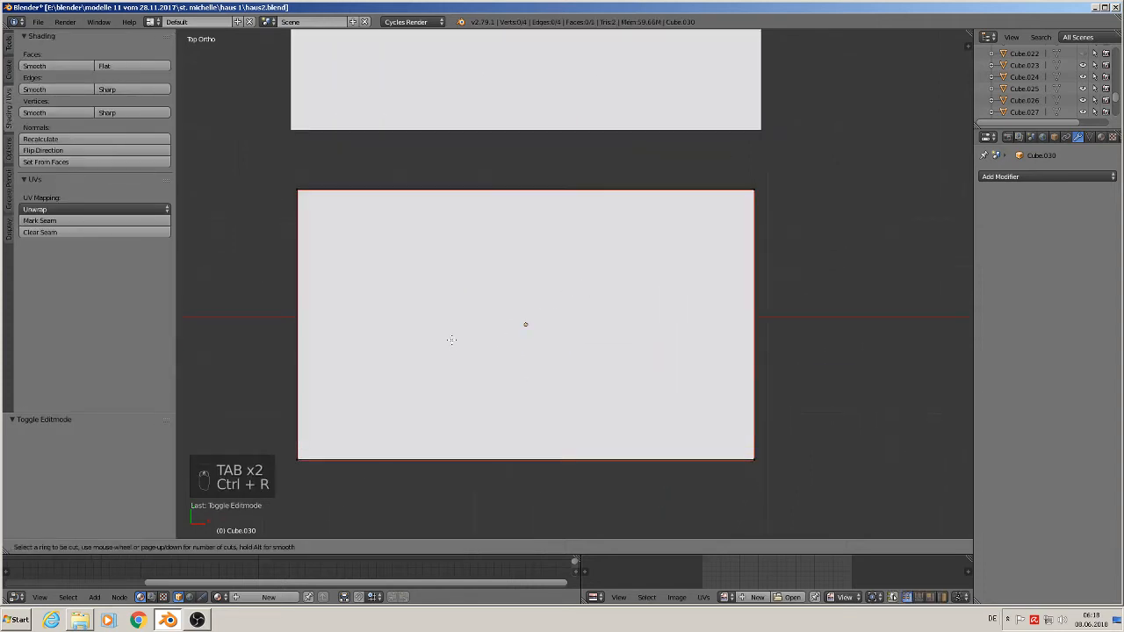
click(302, 312)
right_click(301, 311)
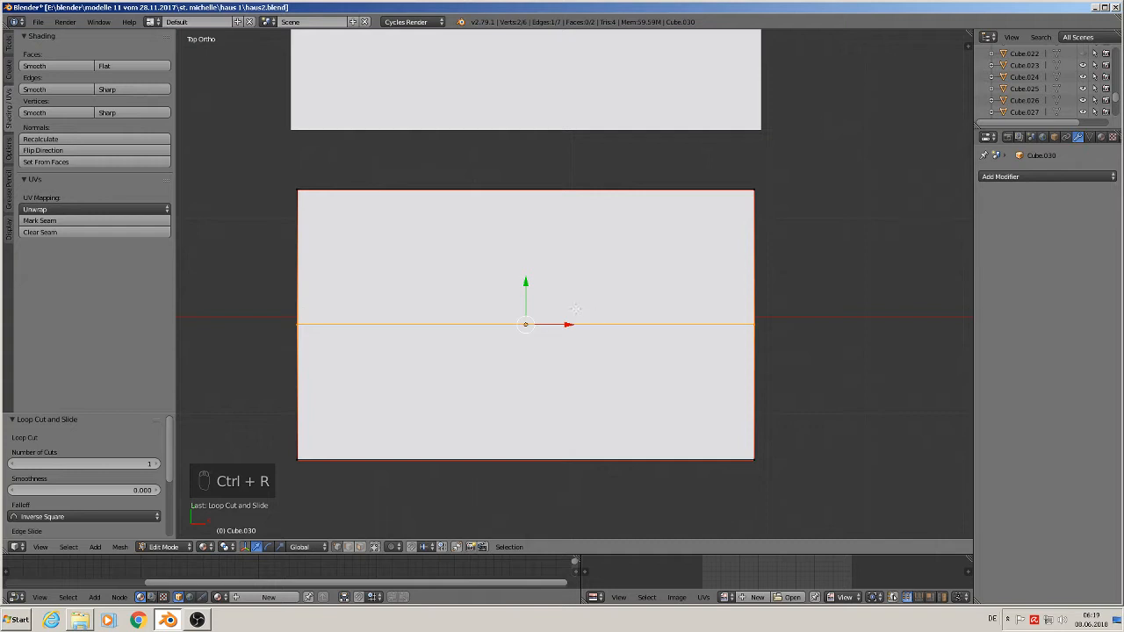
Add two evenly spaced crosswise loop cuts to the roof plane and spread them apart along X by about 1.781
key(ctrl+r)
scroll(570, 297, up, 1)
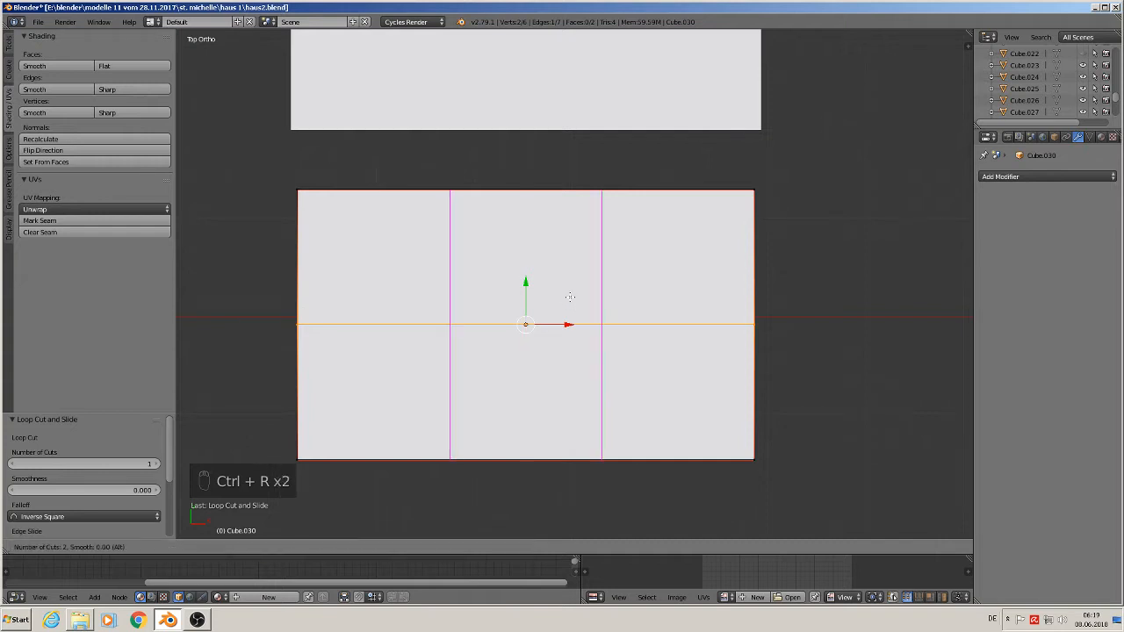
click(570, 297)
right_click(582, 302)
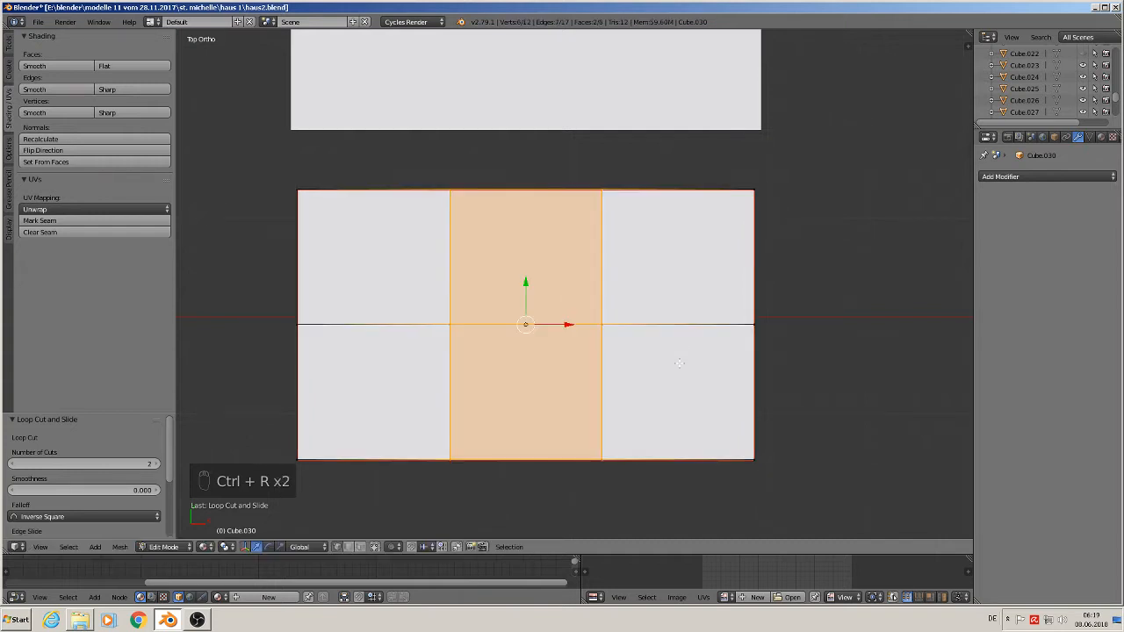
key(s)
key(x)
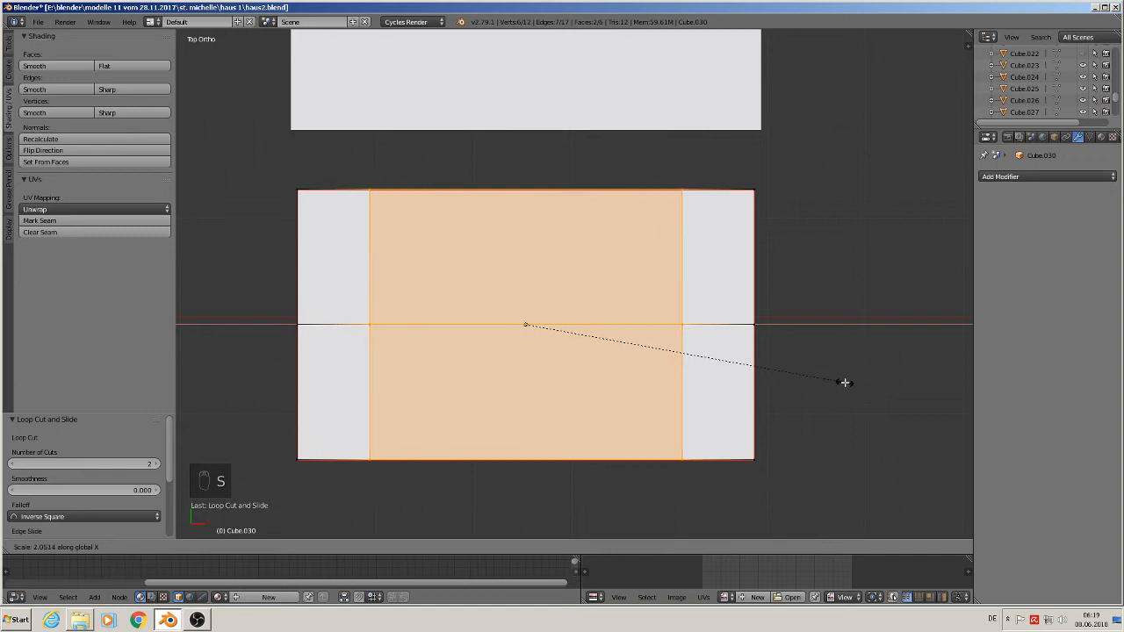
click(803, 376)
scroll(802, 394, down, 3)
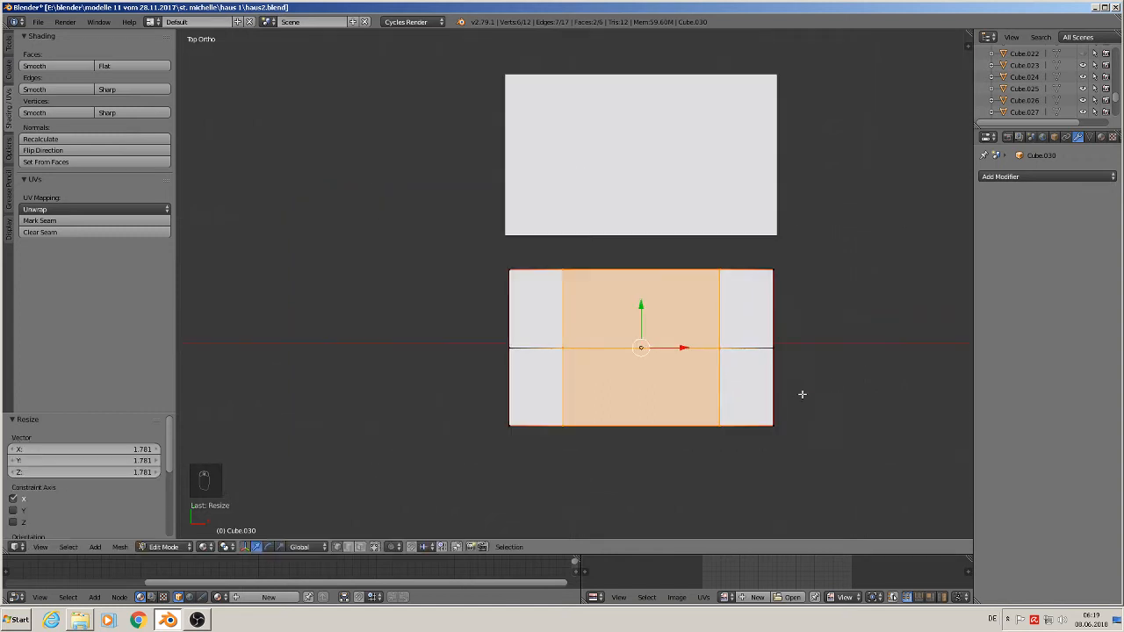
Compare the divided roof plane with the house's roof in the Mont Saint Michel reference photo
scroll(802, 395, down, 2)
middle_drag(765, 168, 472, 264)
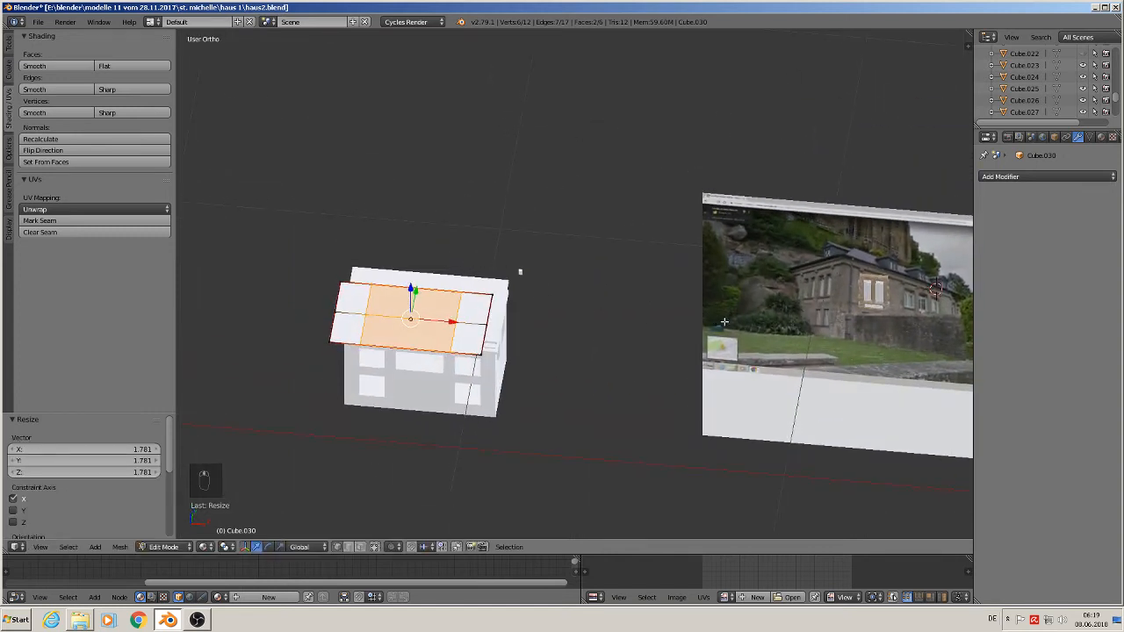
scroll(724, 321, up, 4)
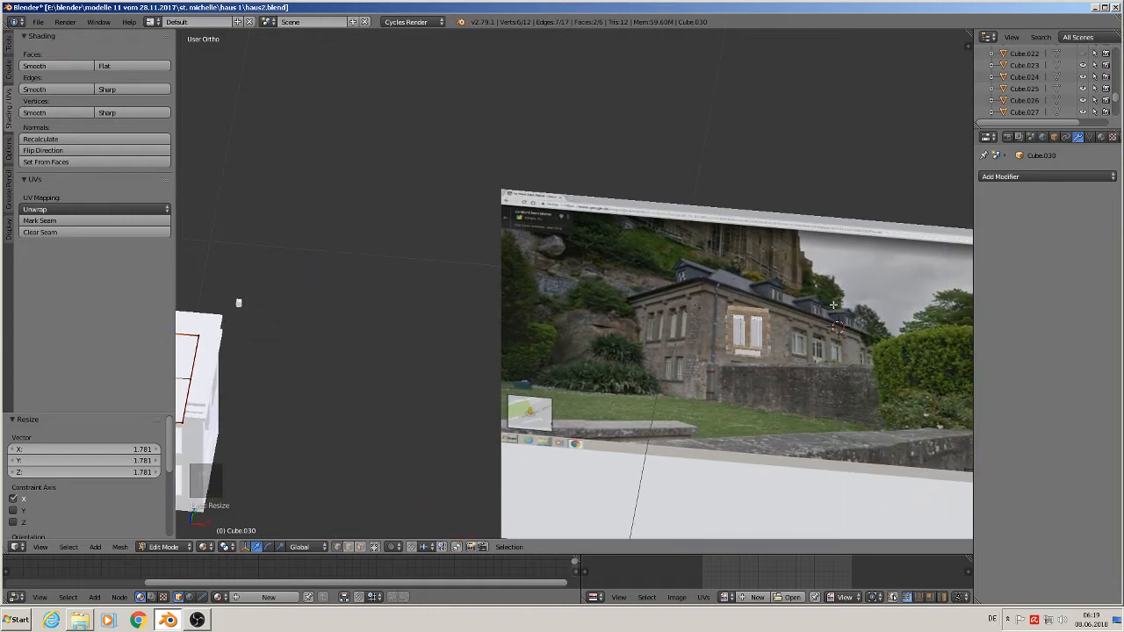
scroll(624, 336, down, 3)
shift+middle_drag(409, 344, 603, 337)
scroll(520, 344, up, 3)
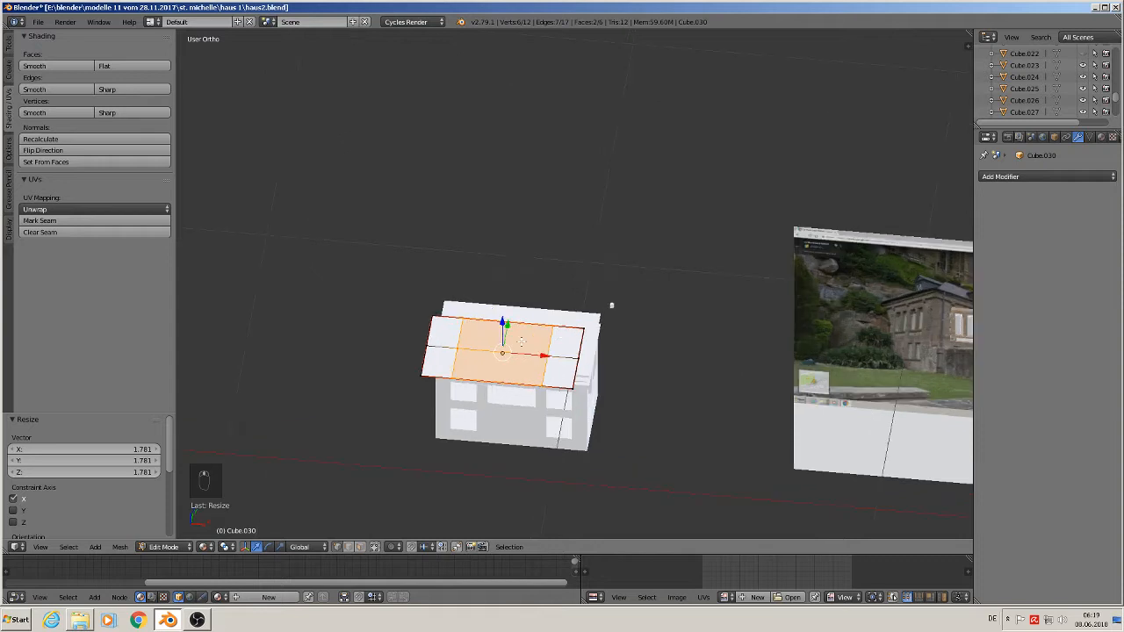
key(KP_7)
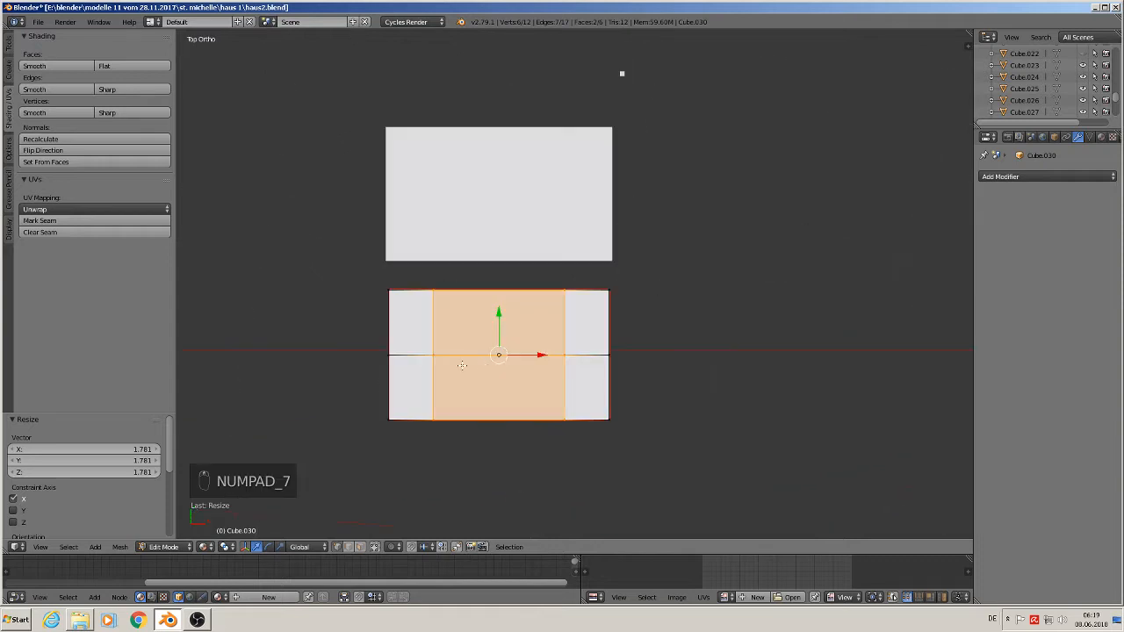
Examine the slopes at the roof's corner in the reference photo to plan the hips of the divided plane
scroll(449, 378, up, 2)
shift+middle_drag(417, 387, 468, 329)
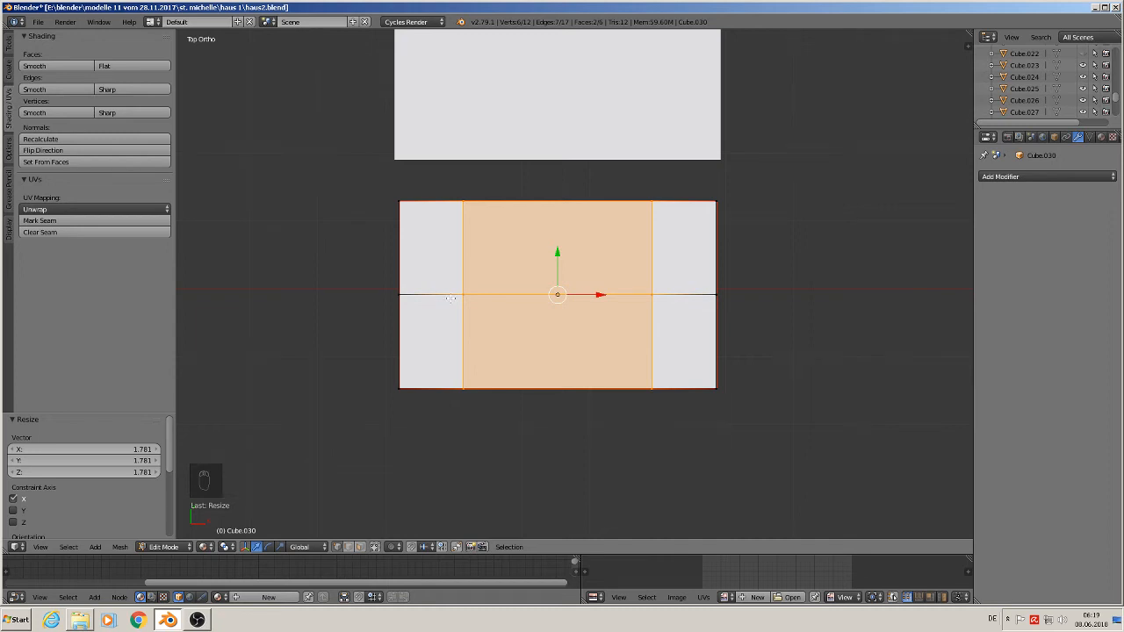
scroll(456, 315, down, 6)
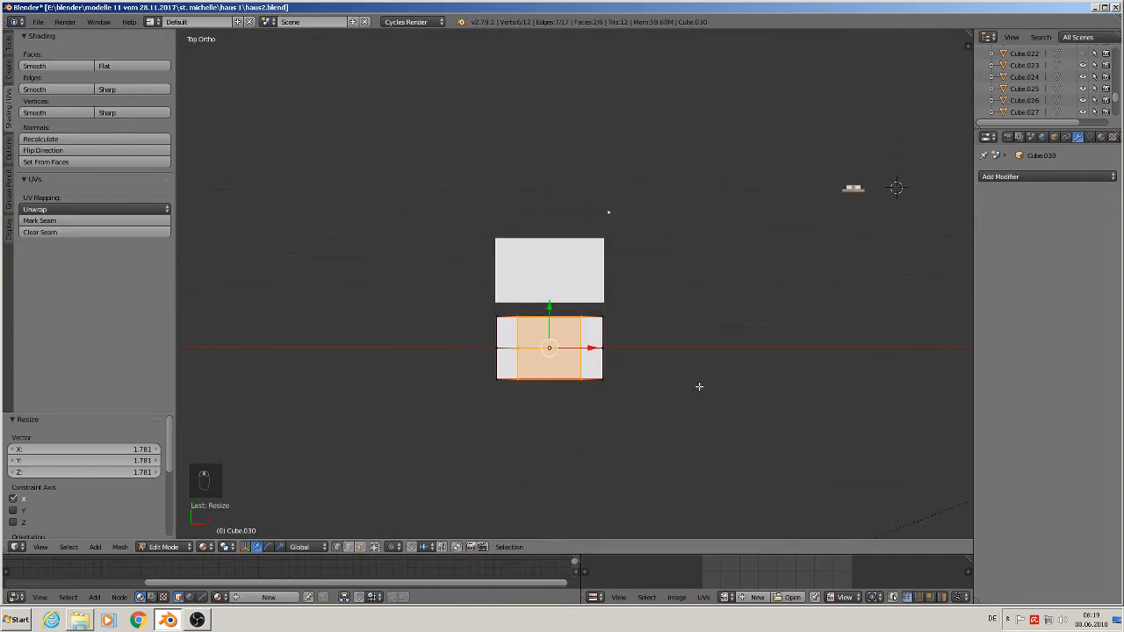
shift+middle_drag(700, 386, 351, 305)
middle_drag(397, 325, 411, 225)
scroll(412, 224, up, 5)
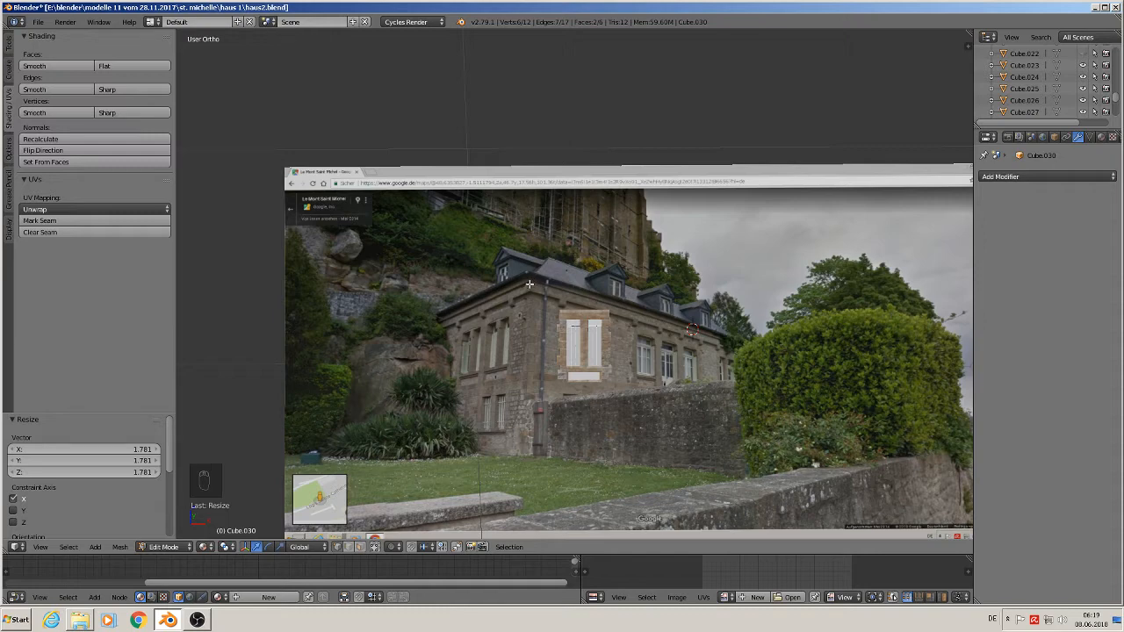
scroll(492, 315, down, 3)
shift+middle_drag(374, 362, 815, 264)
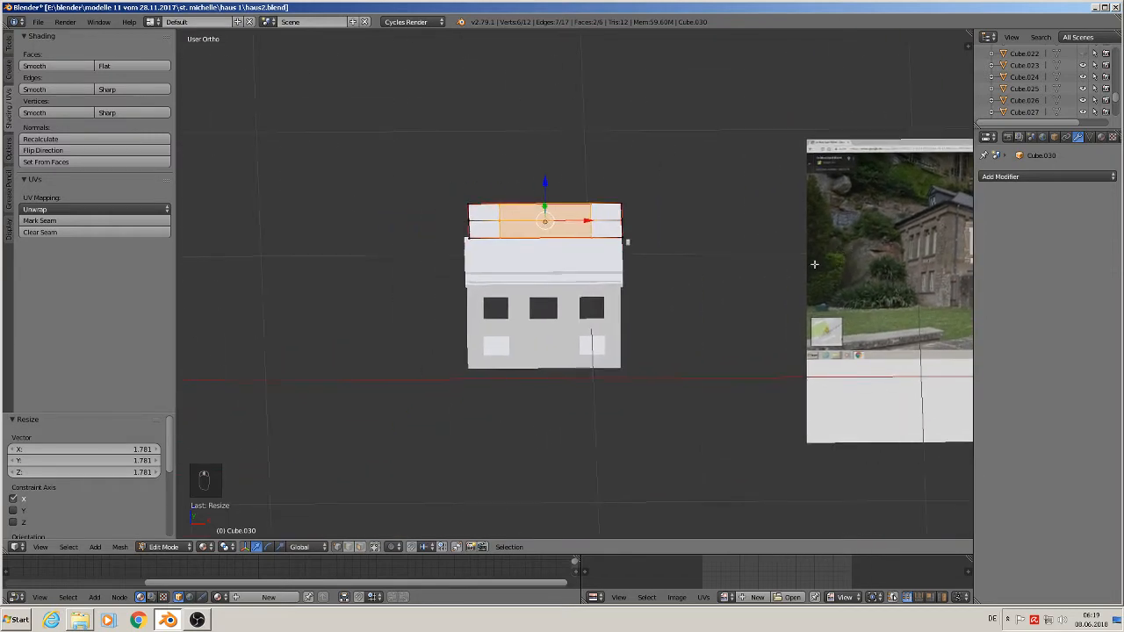
Knife-cut a diagonal on the roof plane from the left crossing of the centre line to the front-left corner
key(KP_7)
scroll(544, 243, up, 5)
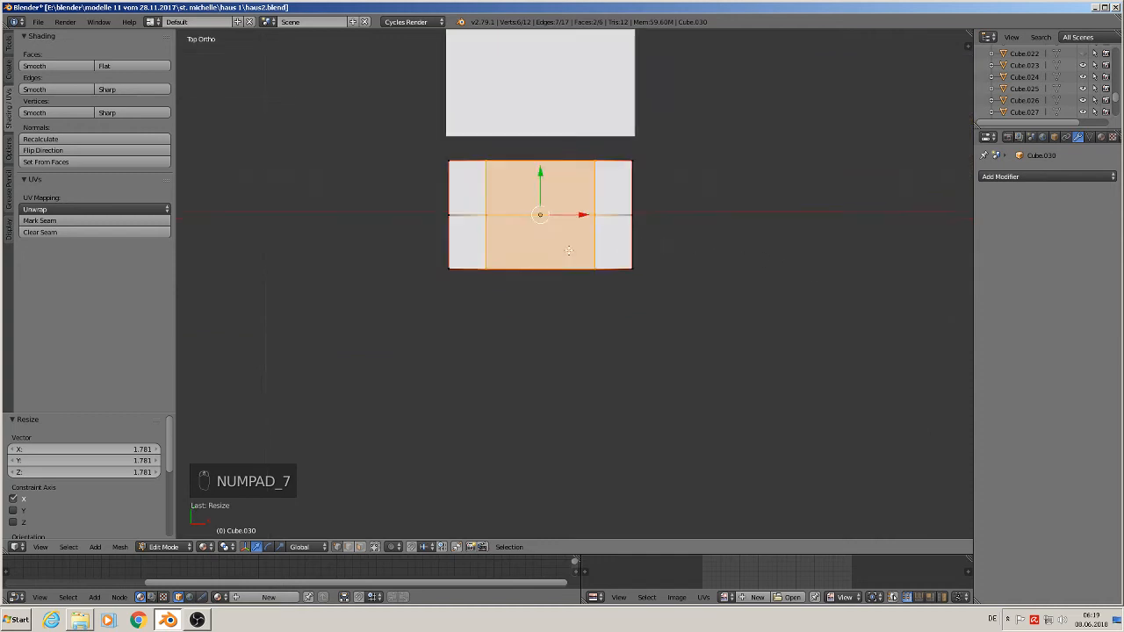
scroll(424, 253, up, 1)
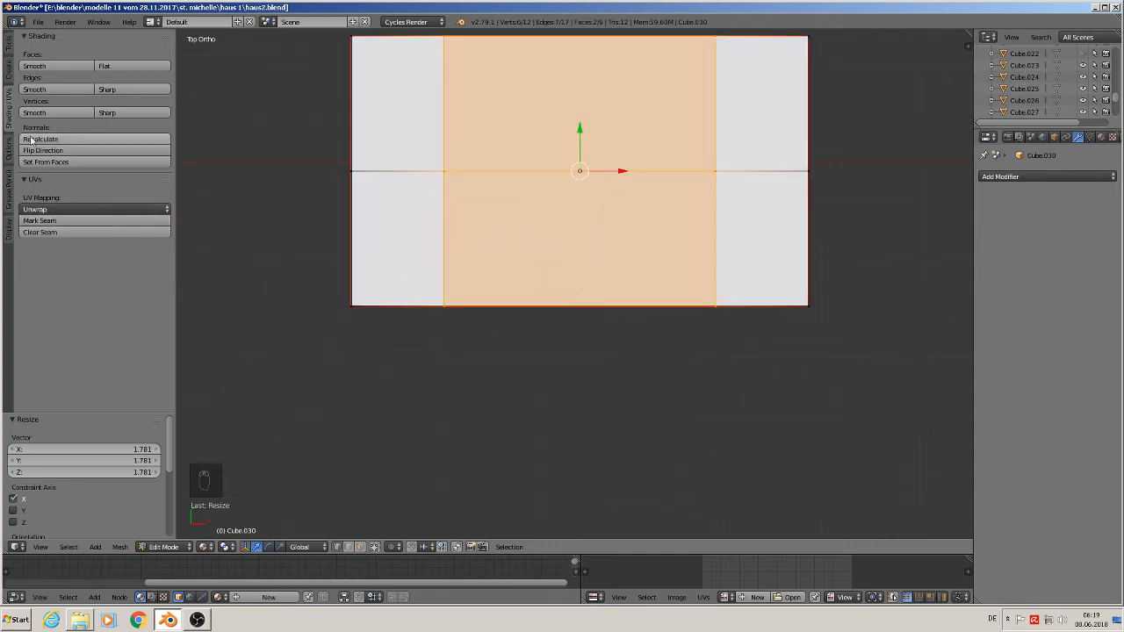
click(9, 43)
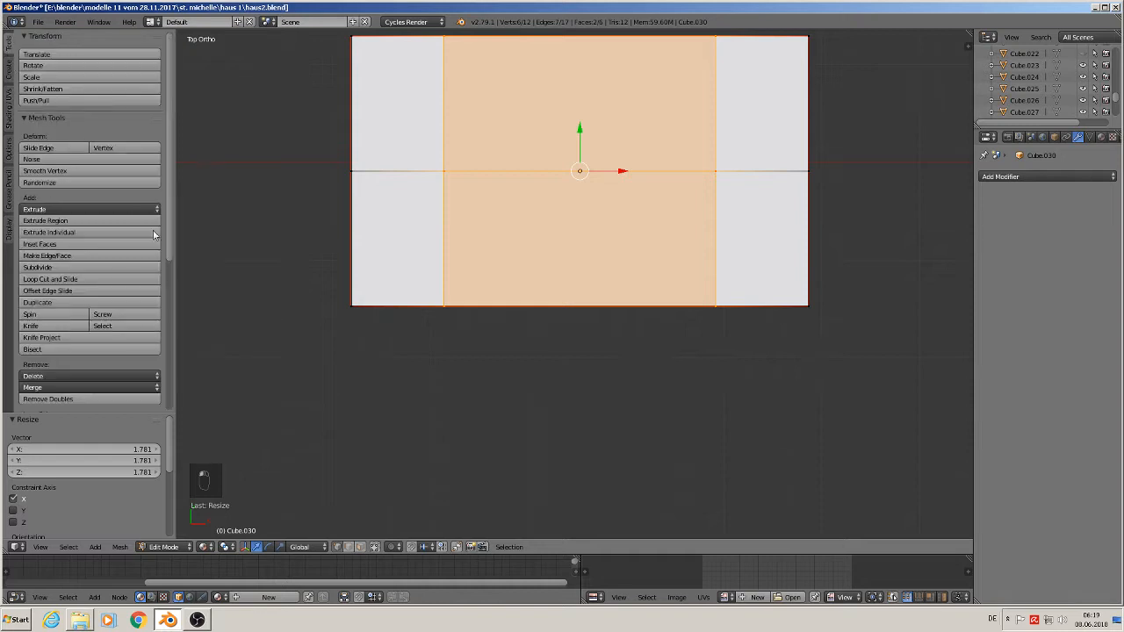
click(33, 325)
click(445, 170)
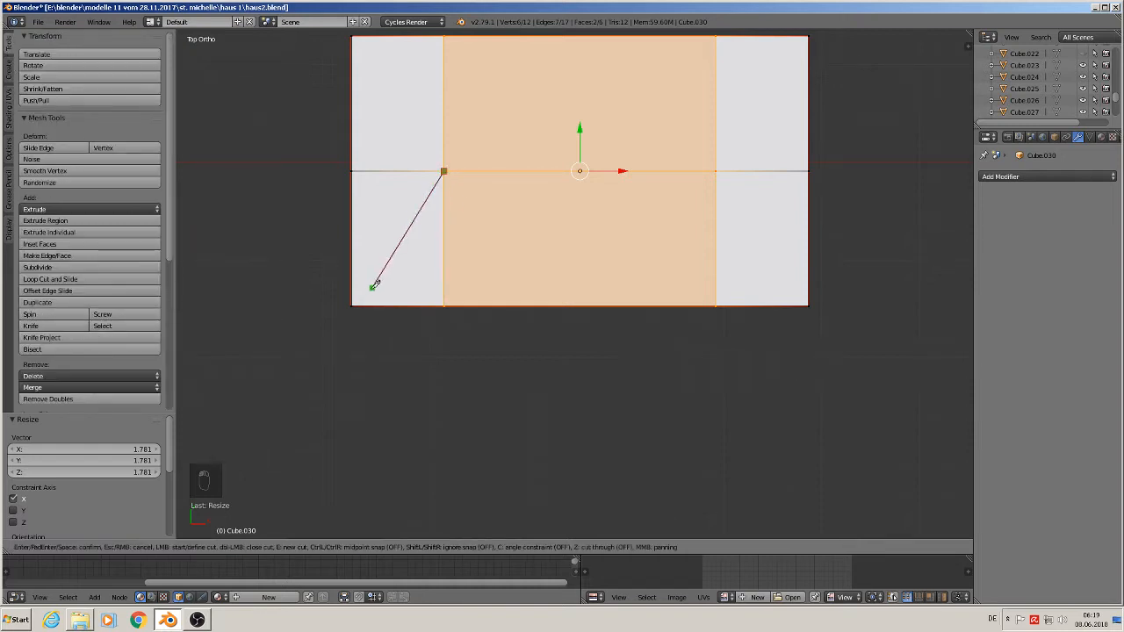
key(Return)
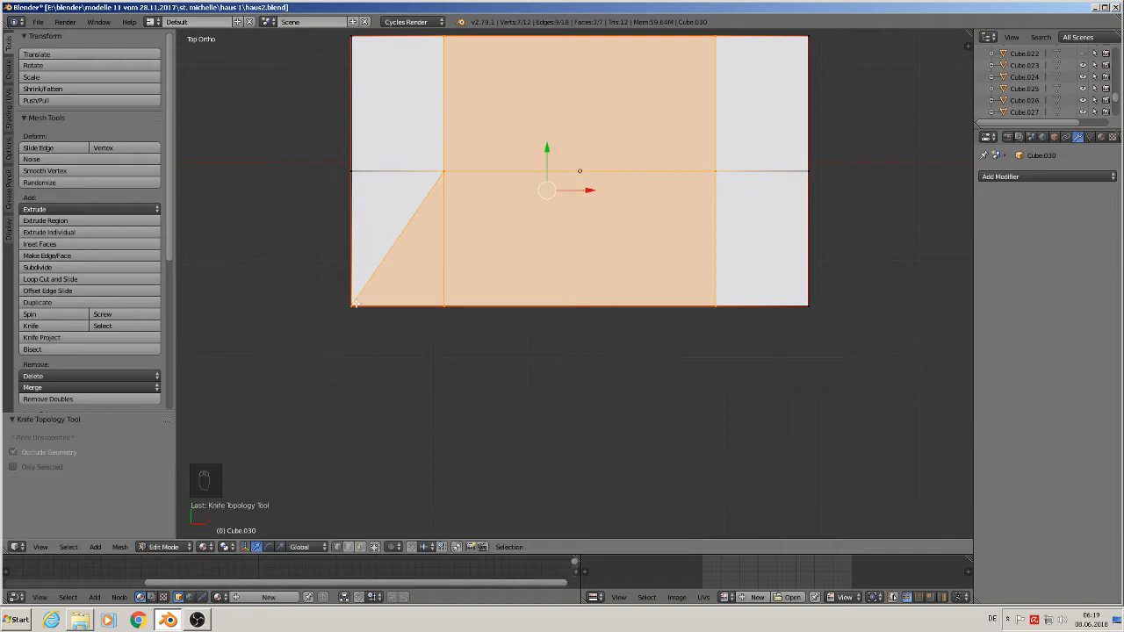
Knife-cut a second diagonal from the same left crossing point to the back-left corner of the roof plane
shift+middle_drag(476, 299, 455, 423)
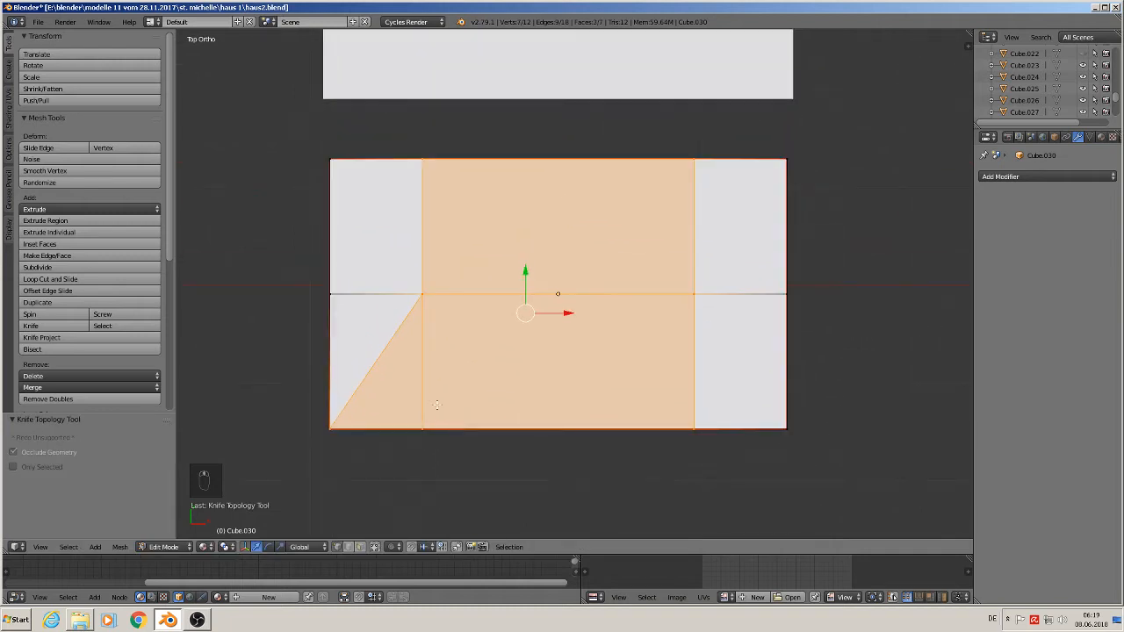
click(31, 326)
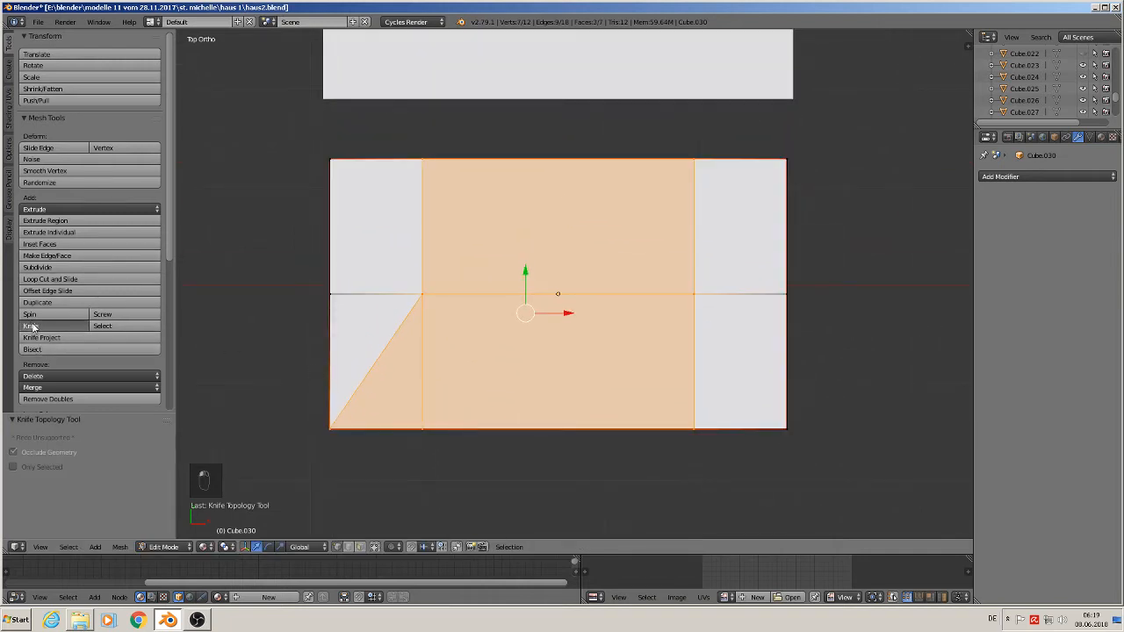
click(422, 293)
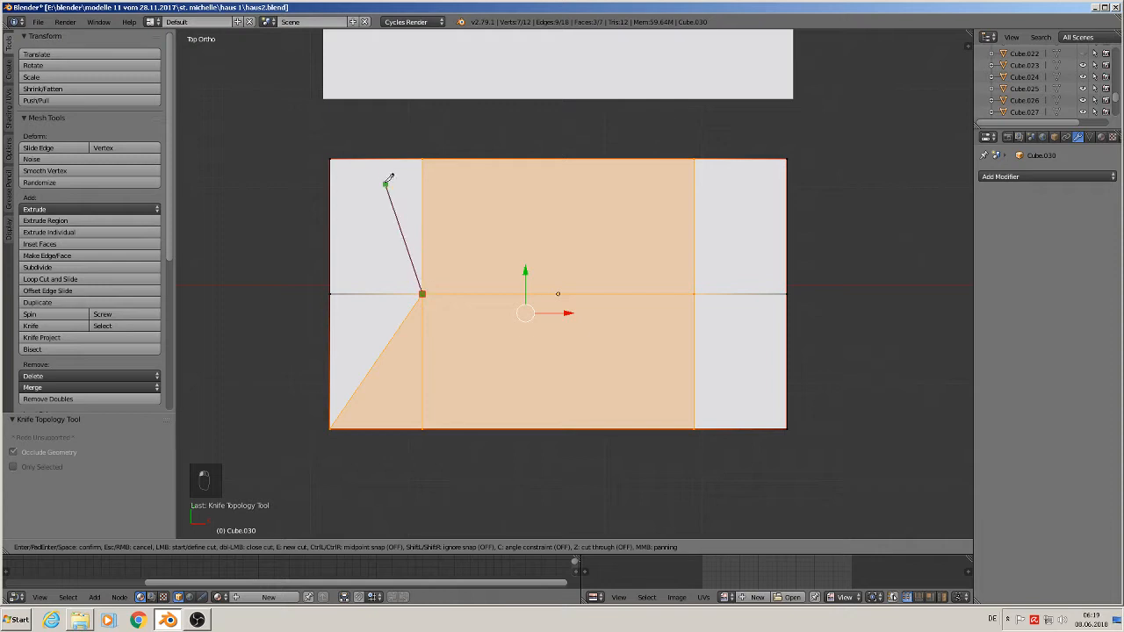
click(331, 159)
key(Return)
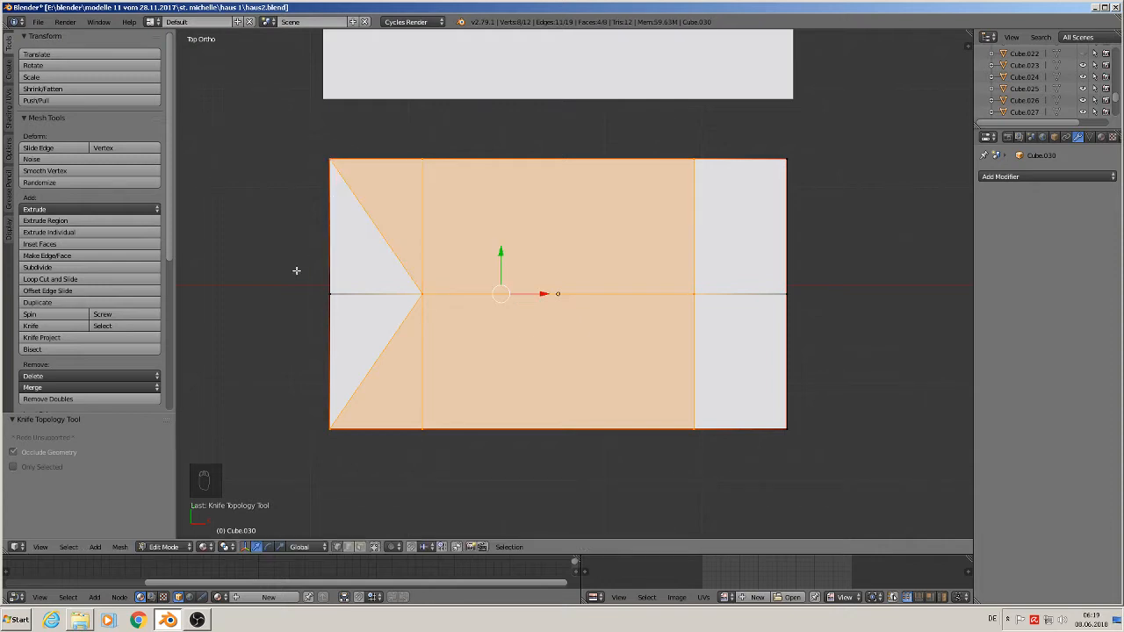
Knife-cut two matching diagonals from the right crossing of the centre line to the back-right and front-right corners
click(35, 326)
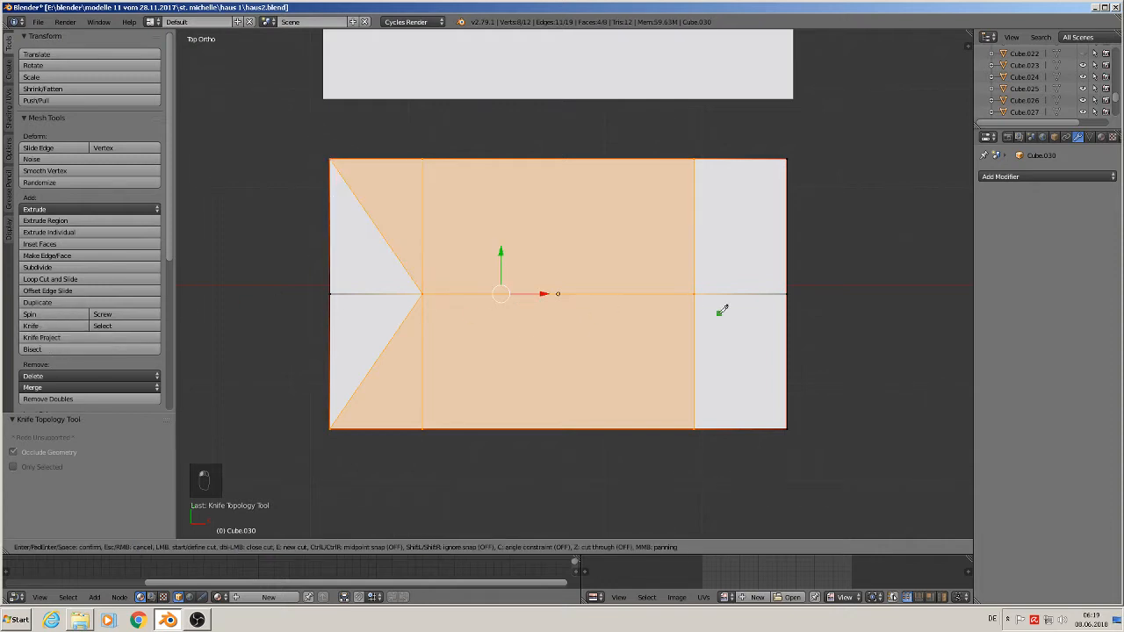
click(694, 293)
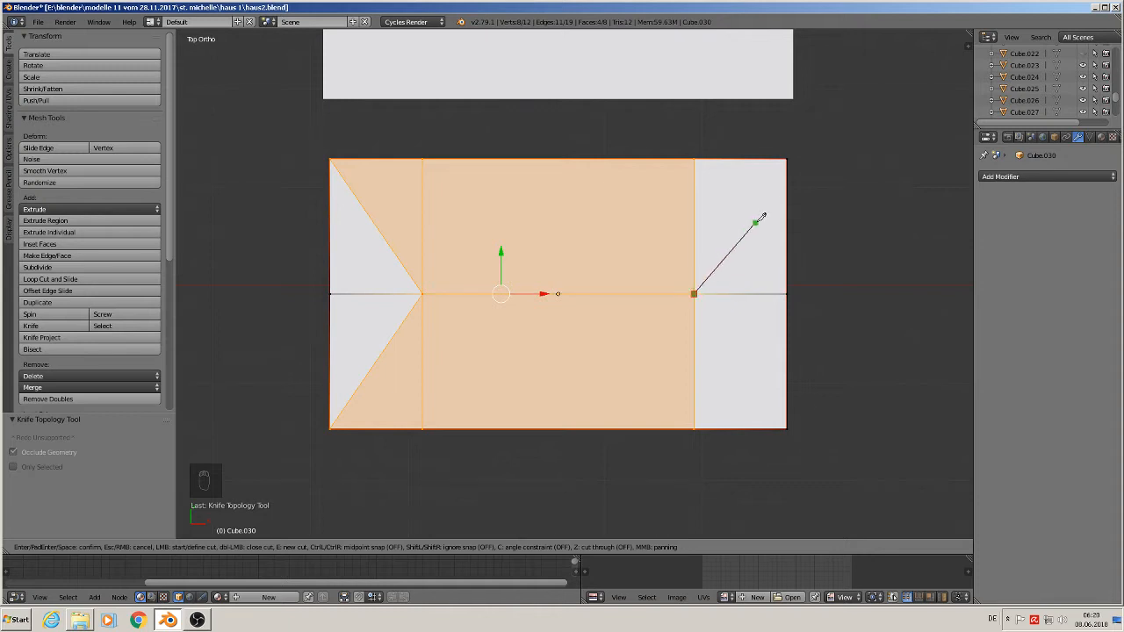
click(788, 161)
key(Return)
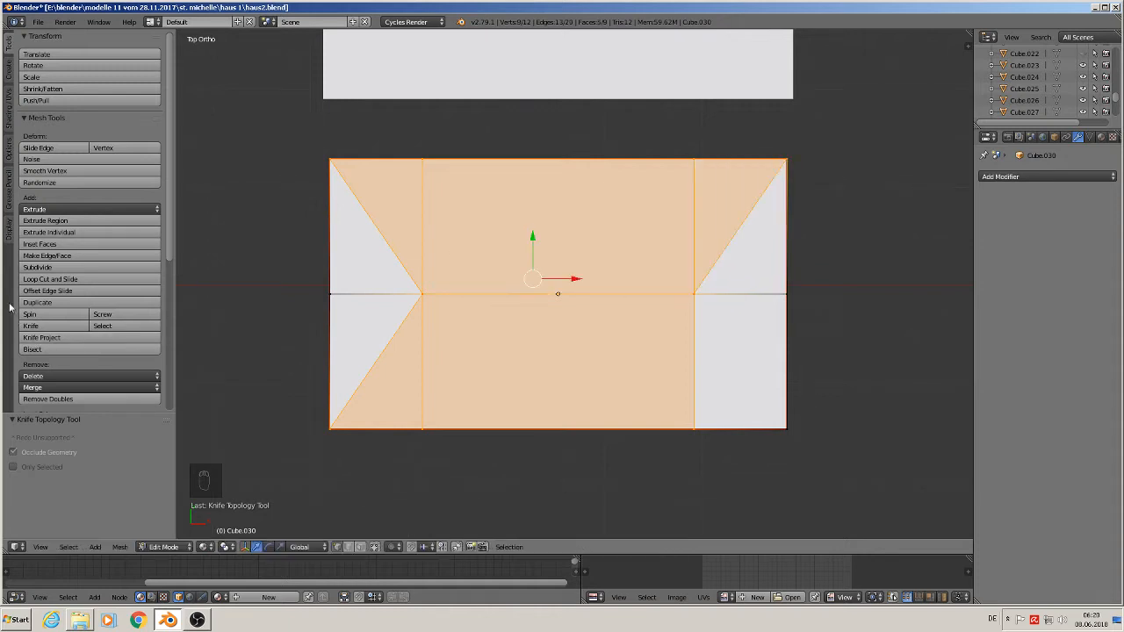
click(35, 326)
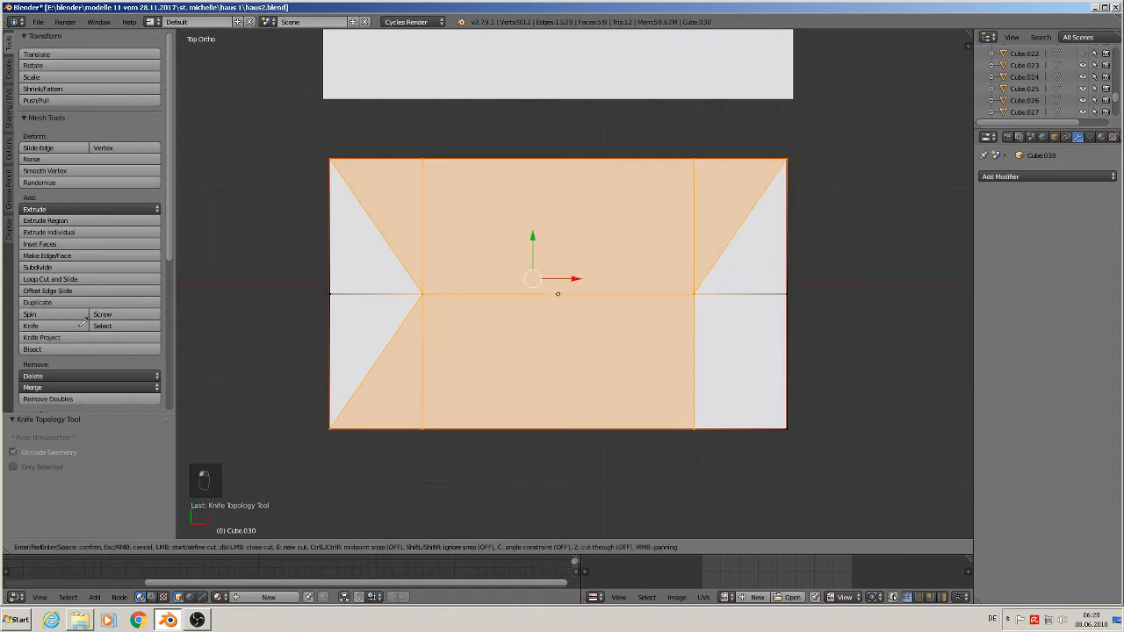
click(693, 293)
click(787, 428)
key(Return)
Raise the central edge between the two crossing points along Z to form the ridge of the hipped roof
middle_drag(728, 437, 725, 346)
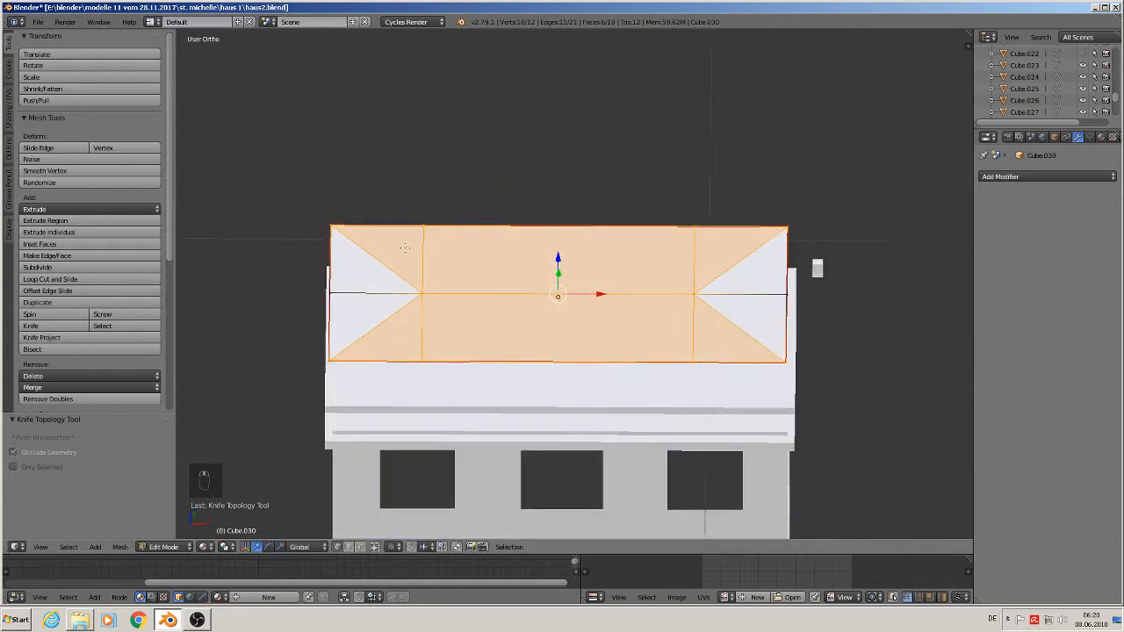
click(349, 549)
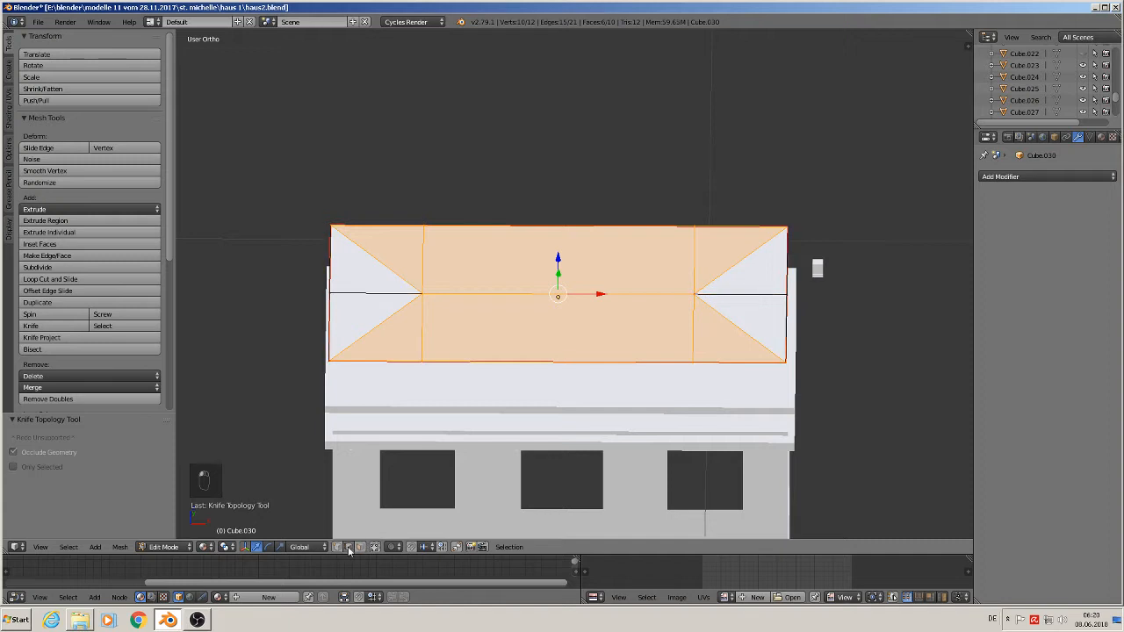
click(515, 292)
mouse_move(547, 346)
middle_down()
mouse_move(577, 339)
mouse_move(565, 334)
middle_up()
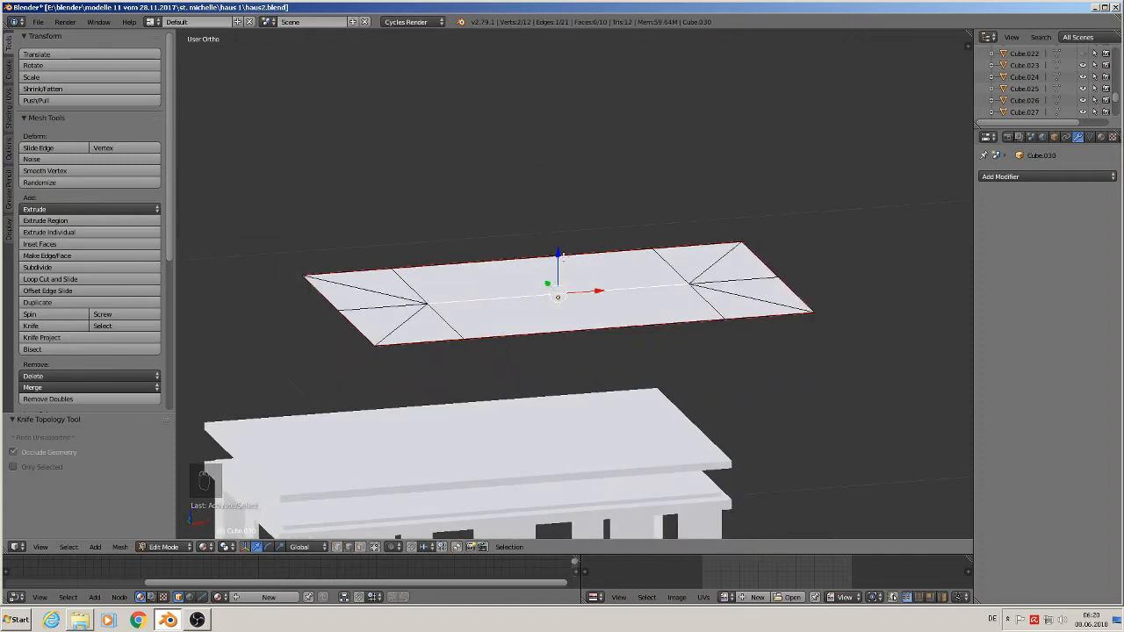
drag(560, 254, 565, 166)
middle_drag(647, 331, 697, 394)
key(Tab)
scroll(575, 374, up, 2)
scroll(387, 285, up, 3)
scroll(402, 272, down, 1)
key(Tab)
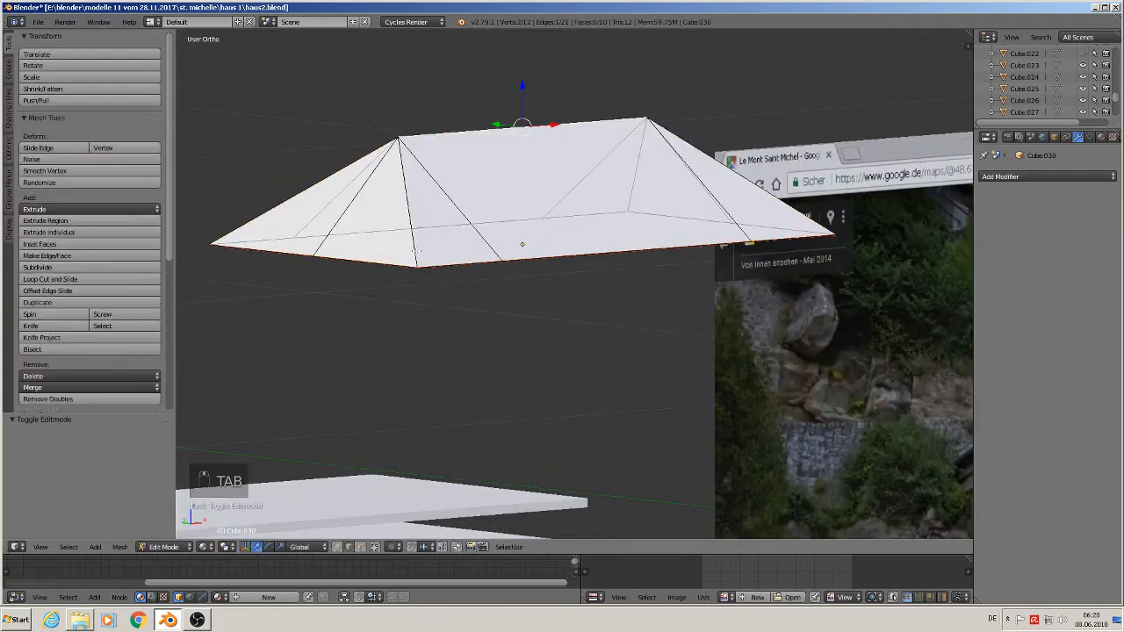
Mark the ridge and all four hip edges of the roof as UV seams
middle_drag(415, 224, 397, 319)
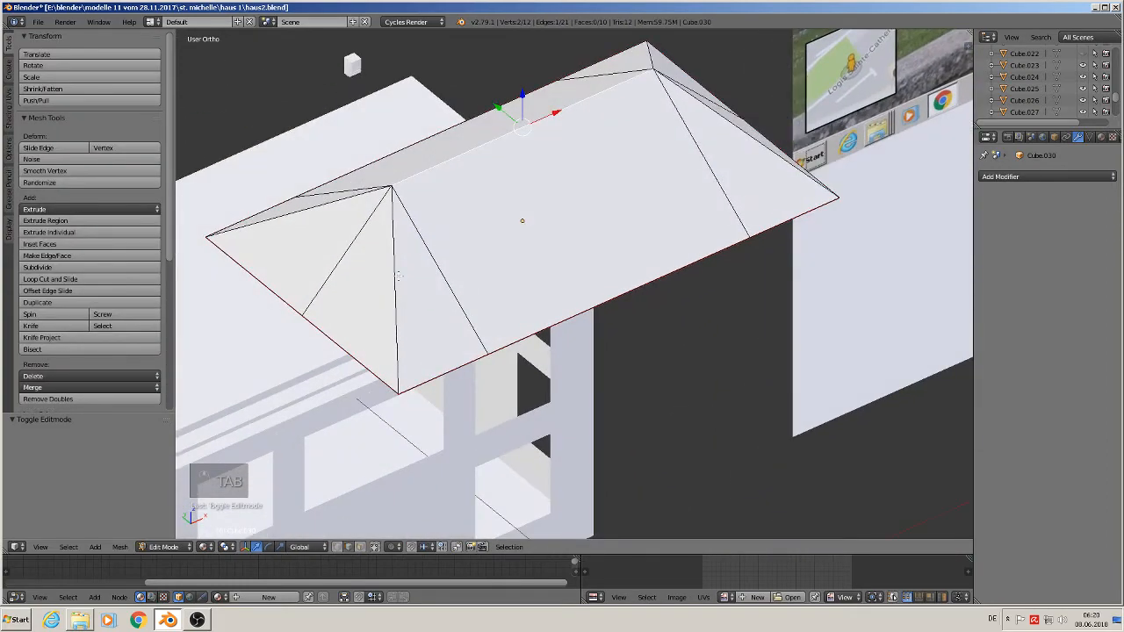
alt+right_click(398, 276)
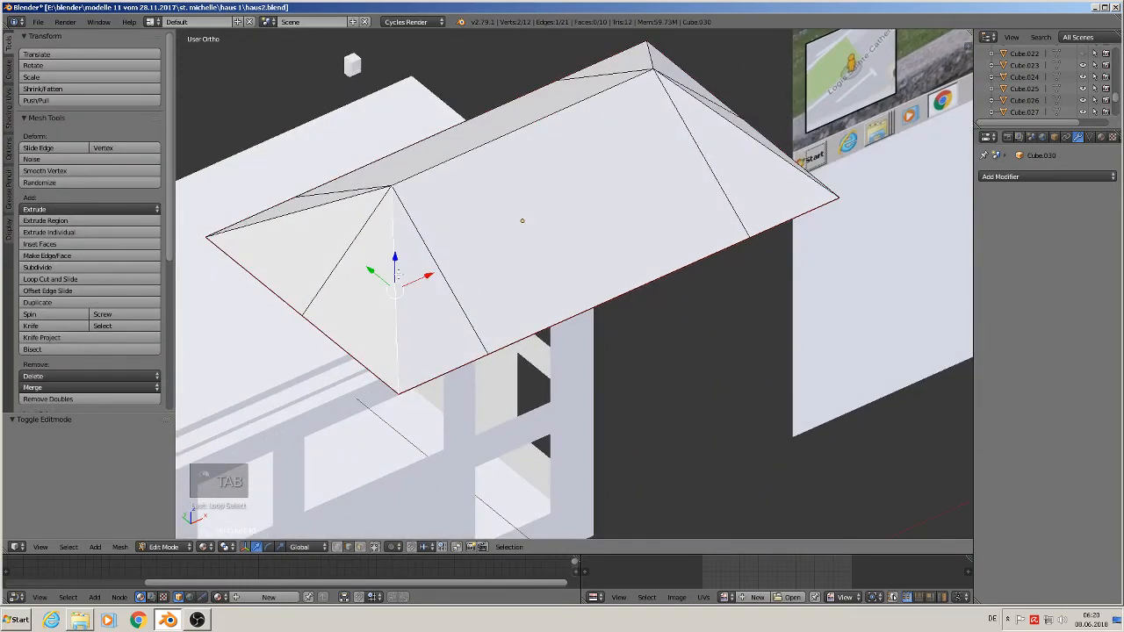
shift+right_click(300, 211)
shift+right_click(436, 174)
middle_drag(690, 236, 603, 255)
shift+right_click(695, 321)
shift+right_click(740, 269)
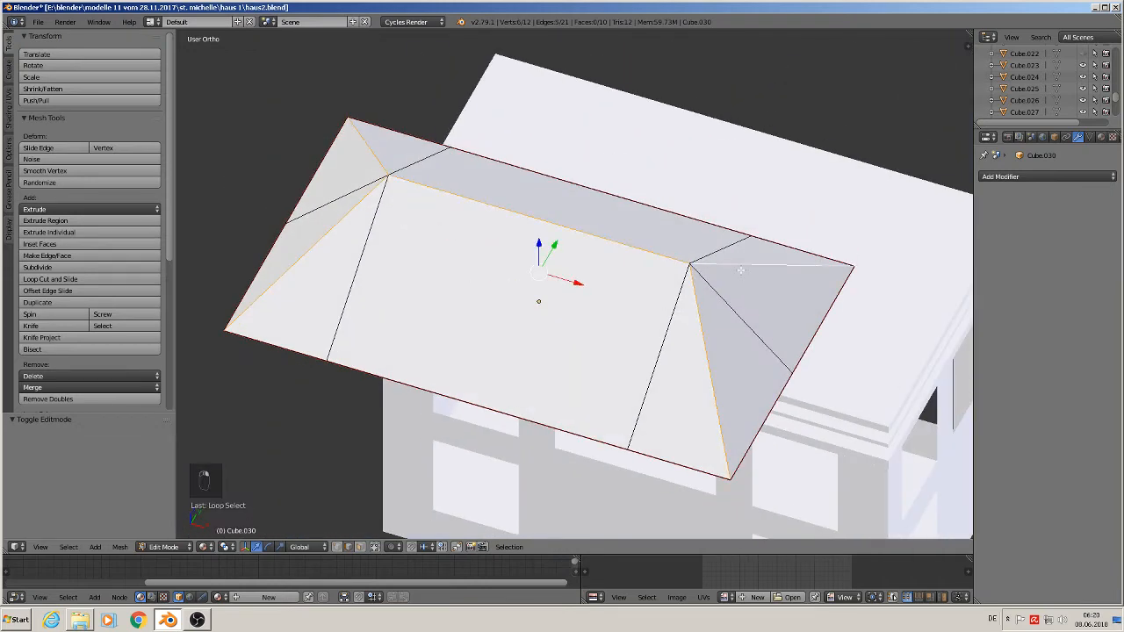
click(7, 118)
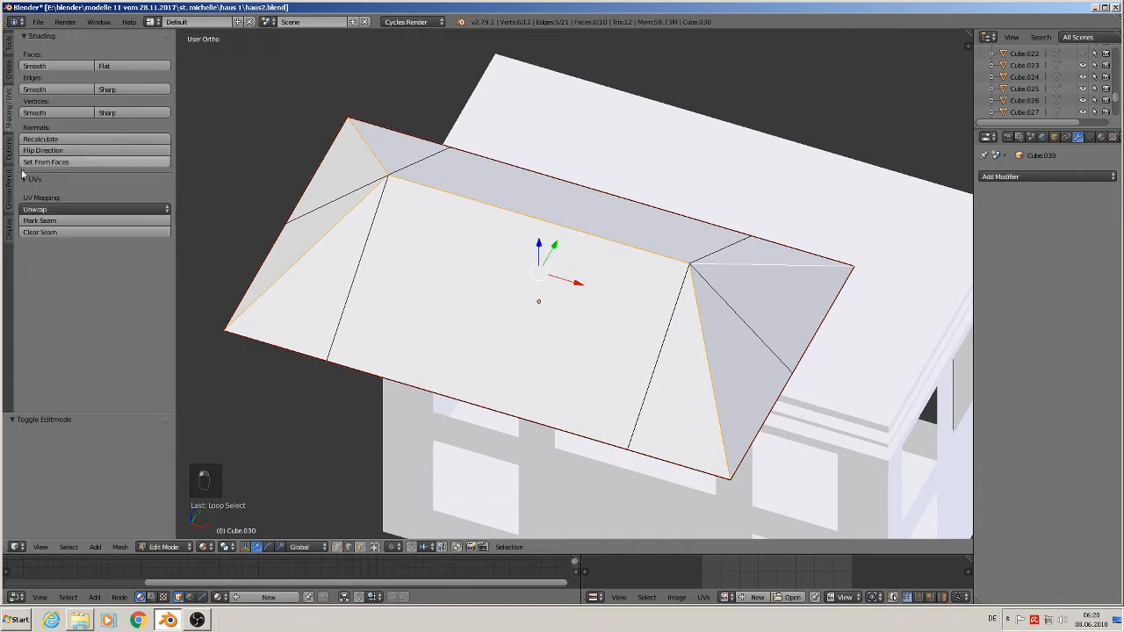
click(61, 221)
middle_drag(312, 351, 424, 330)
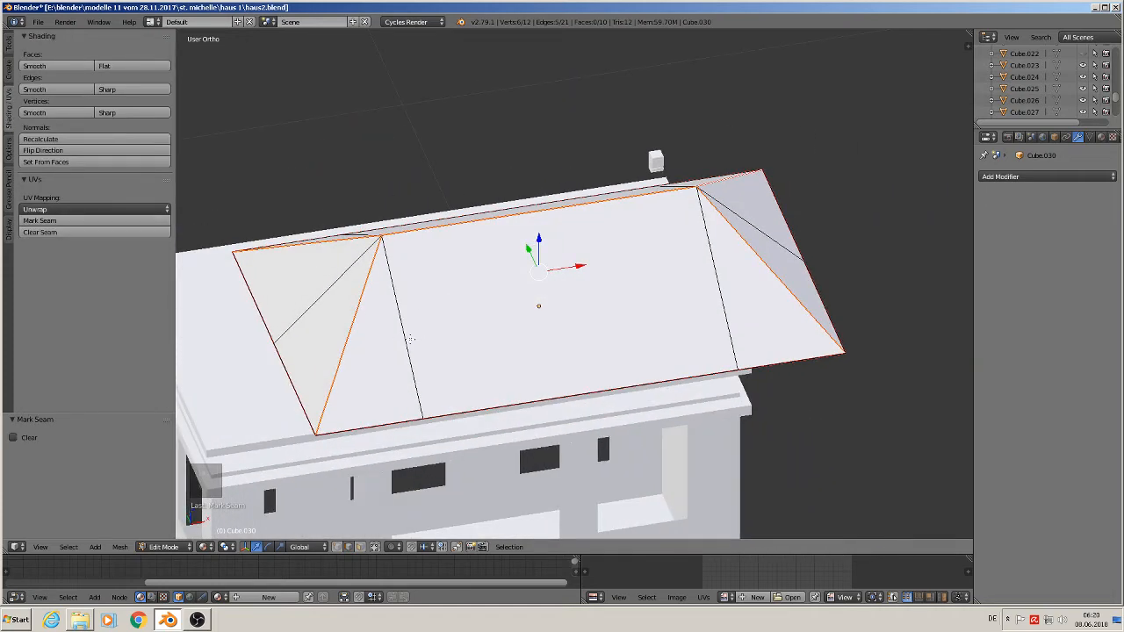
Apply the rotation and scale of the roof object in Object Mode
key(Tab)
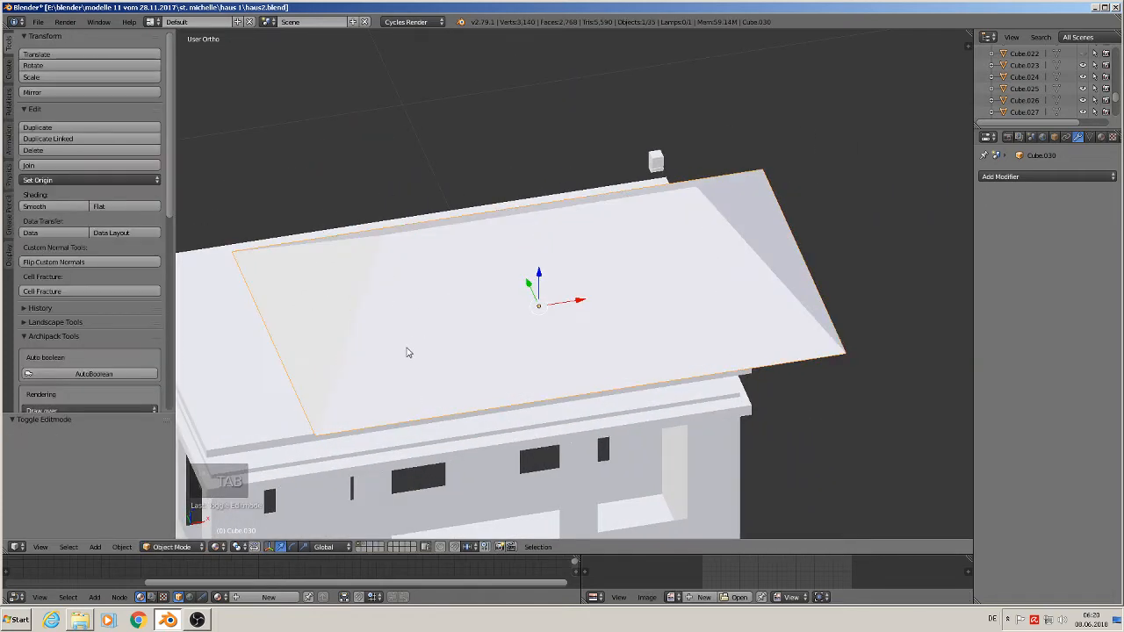
click(121, 547)
mouse_move(168, 458)
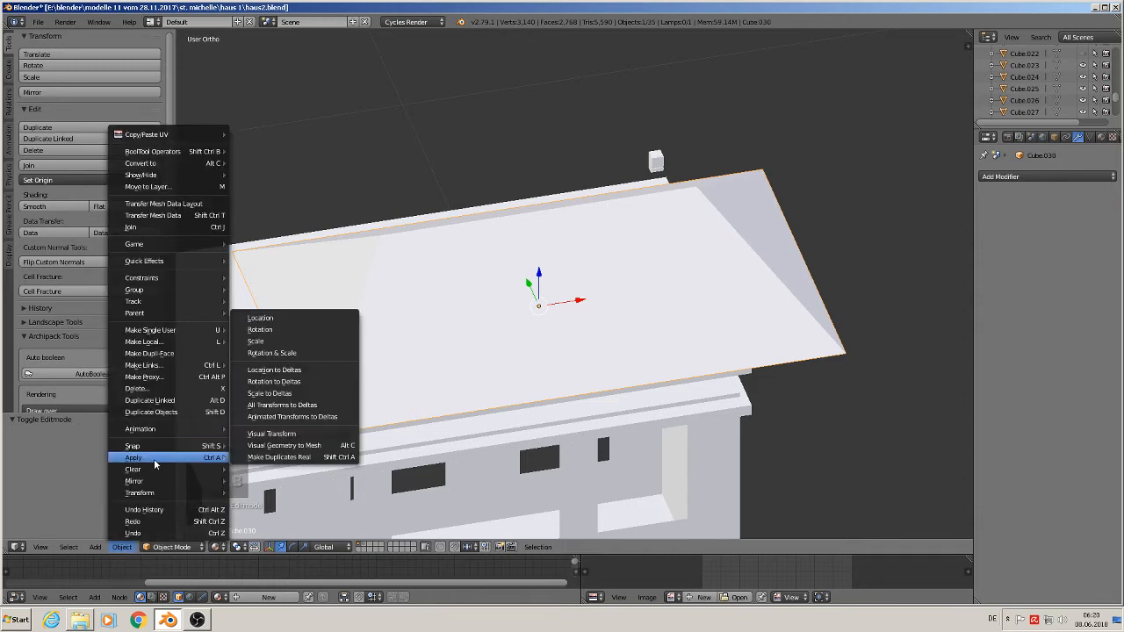
click(286, 353)
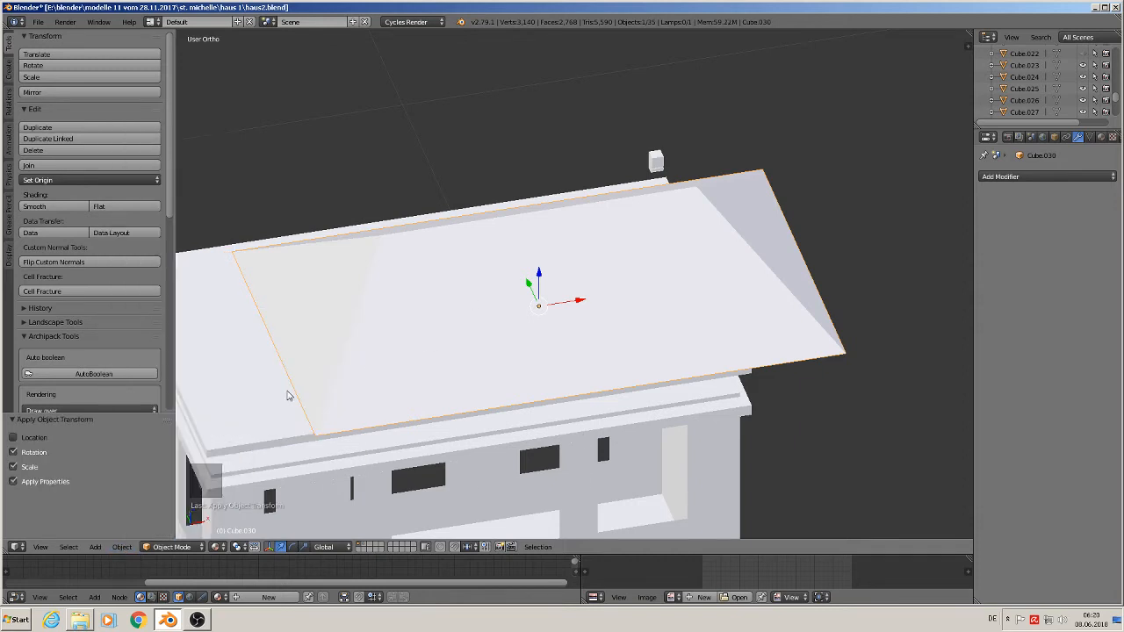
Unwrap all faces of the roof mesh along the marked seams and return to Object Mode
key(Tab)
key(a)
key(a)
key(a)
key(a)
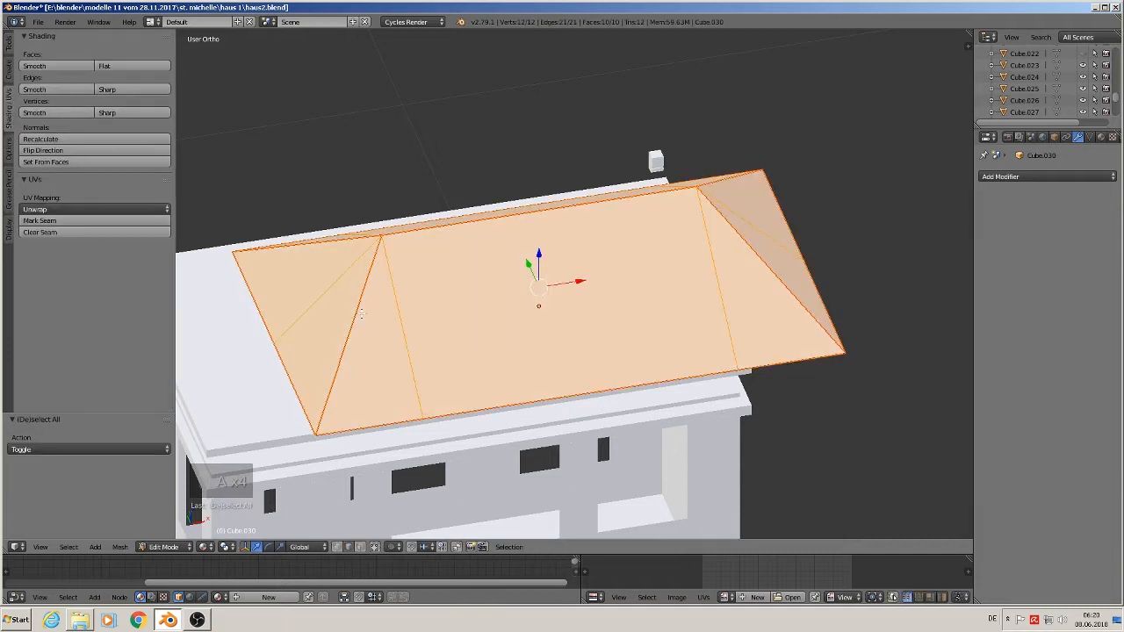
key(u)
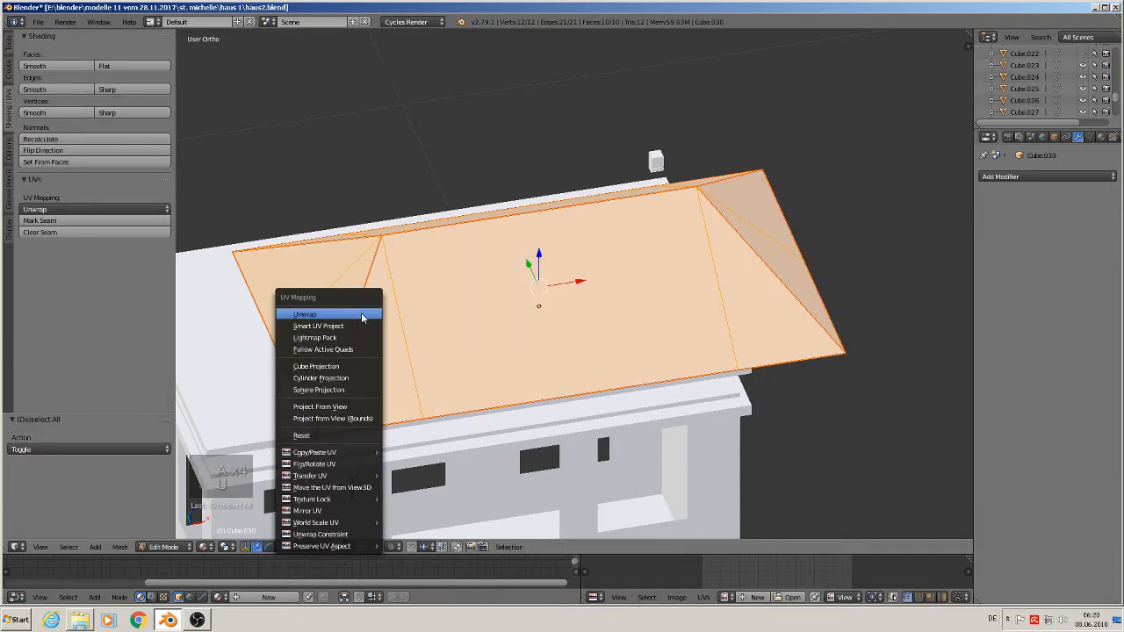
click(361, 314)
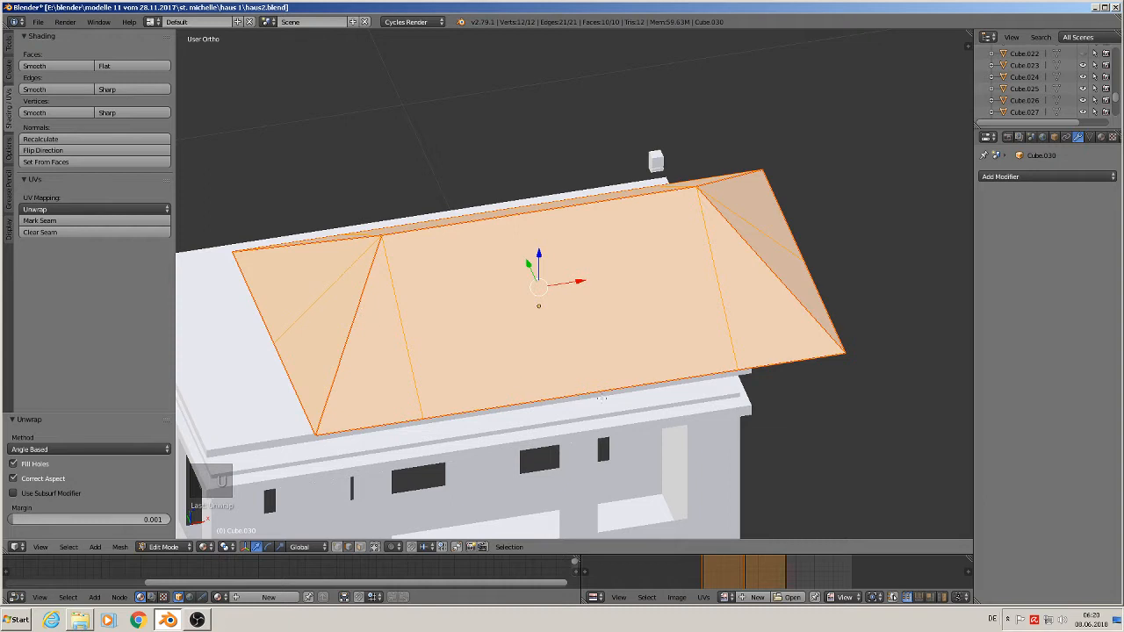
middle_drag(602, 398, 661, 342)
key(Tab)
Bring the house and the reference photo into view and save the file haus2.blend
scroll(662, 344, down, 1)
shift+middle_drag(776, 438, 387, 299)
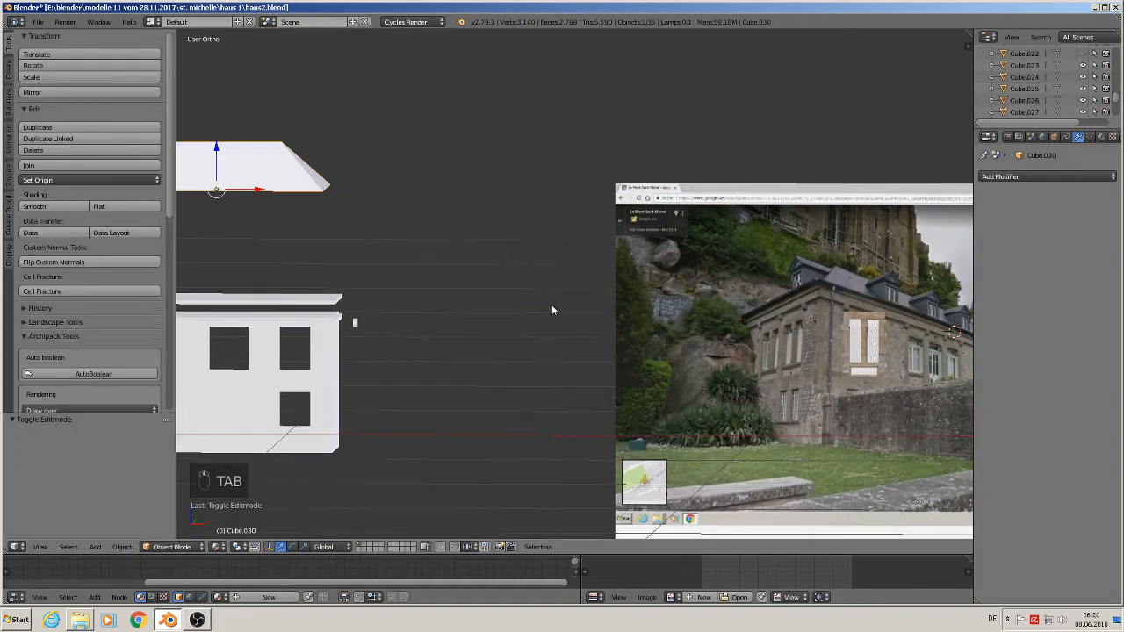
click(39, 24)
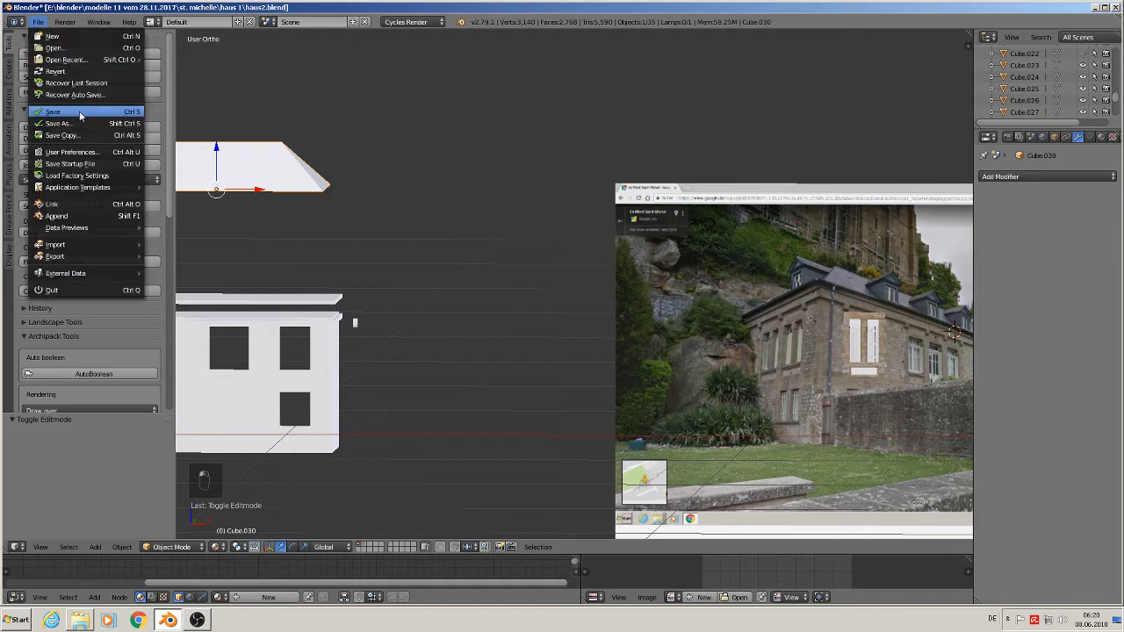
click(62, 111)
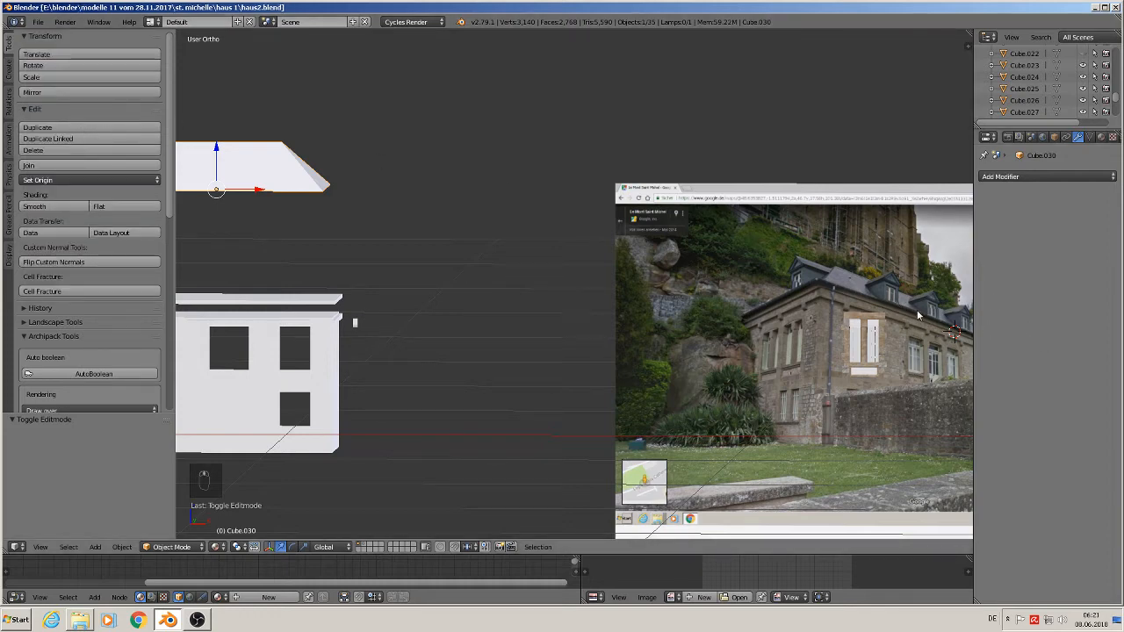
Lower the roof by 0.226 along Z onto the cornice slabs of the house
shift+middle_drag(918, 311, 1017, 286)
drag(317, 125, 353, 236)
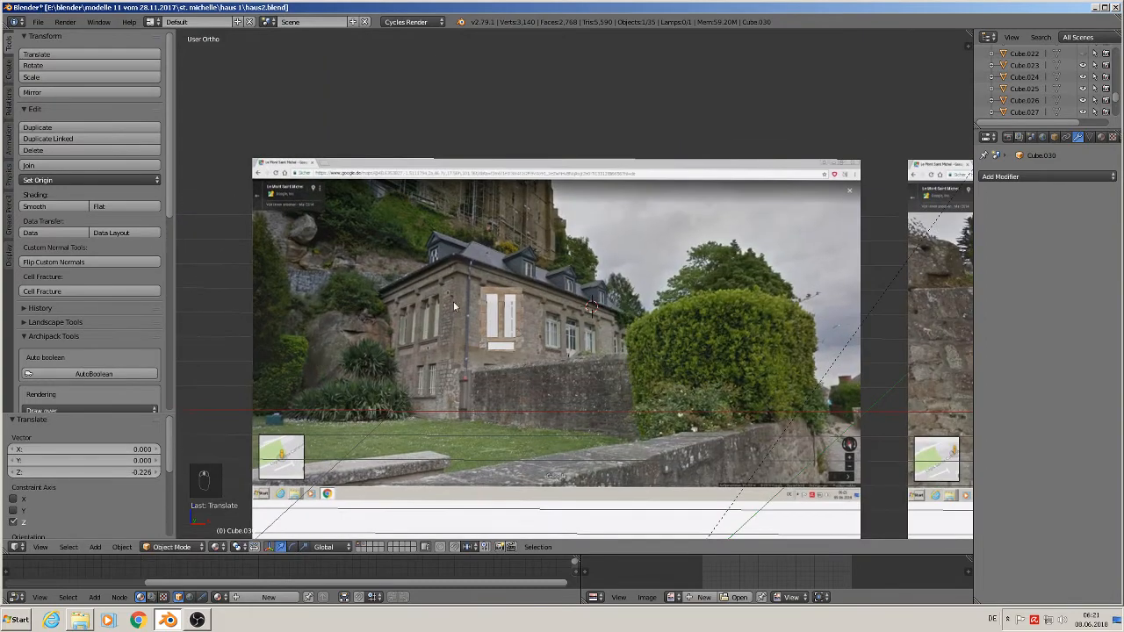
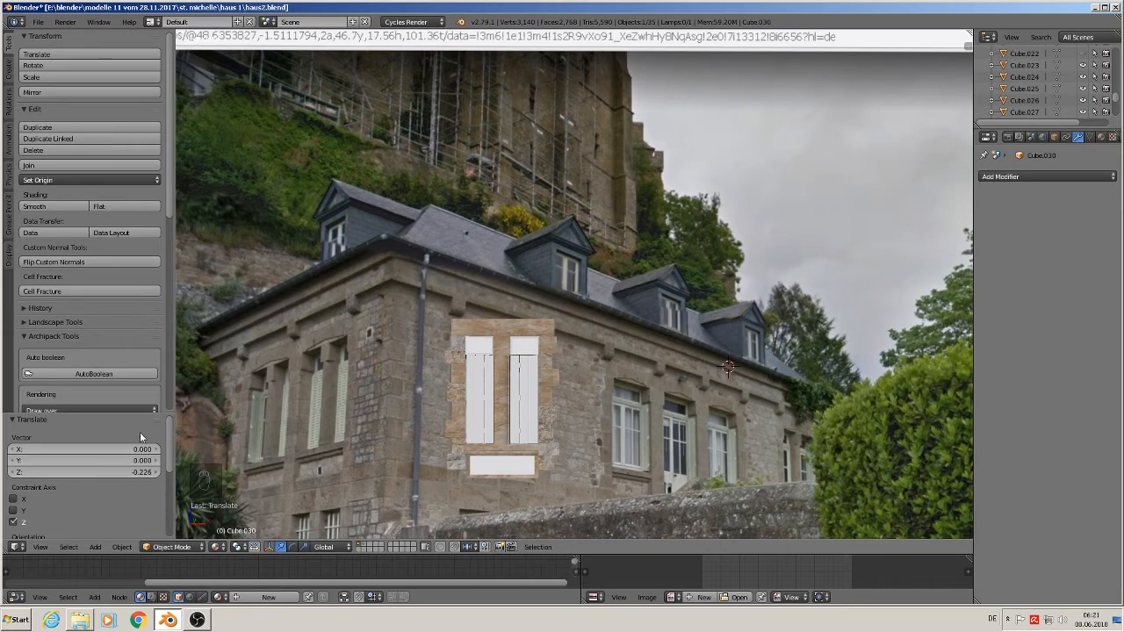
click(96, 547)
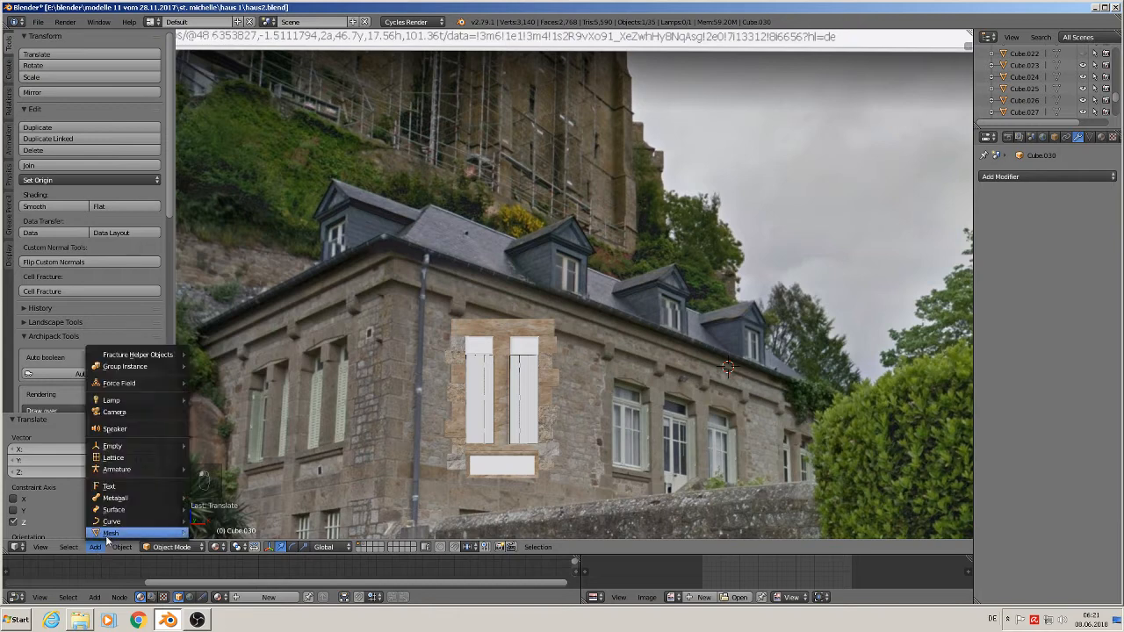
mouse_move(105, 536)
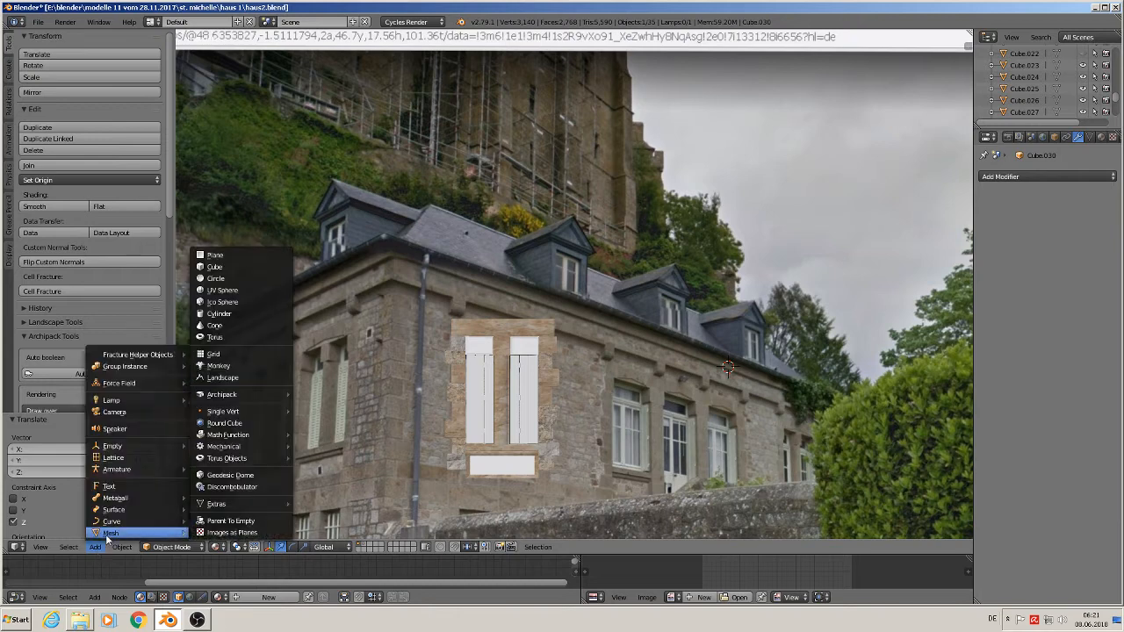
click(215, 267)
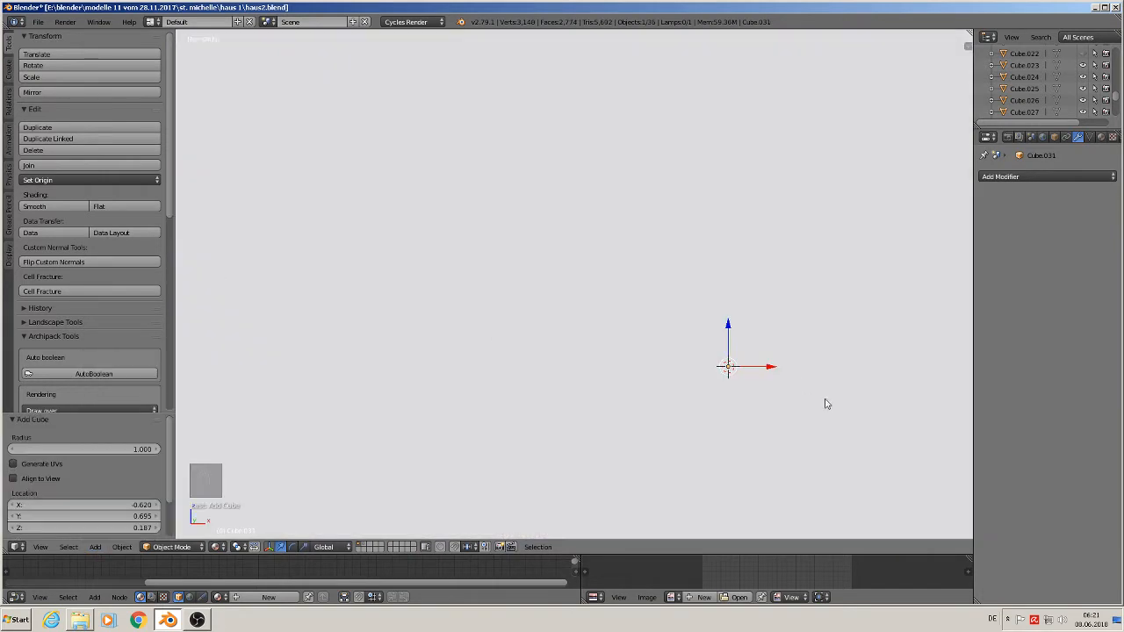
key(x)
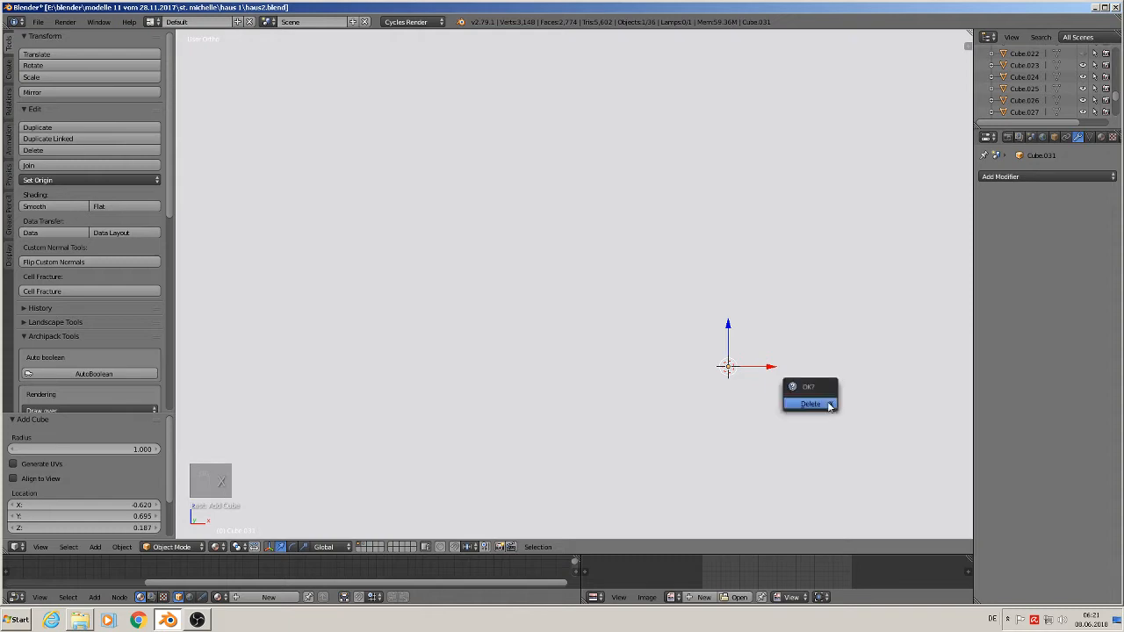
click(828, 402)
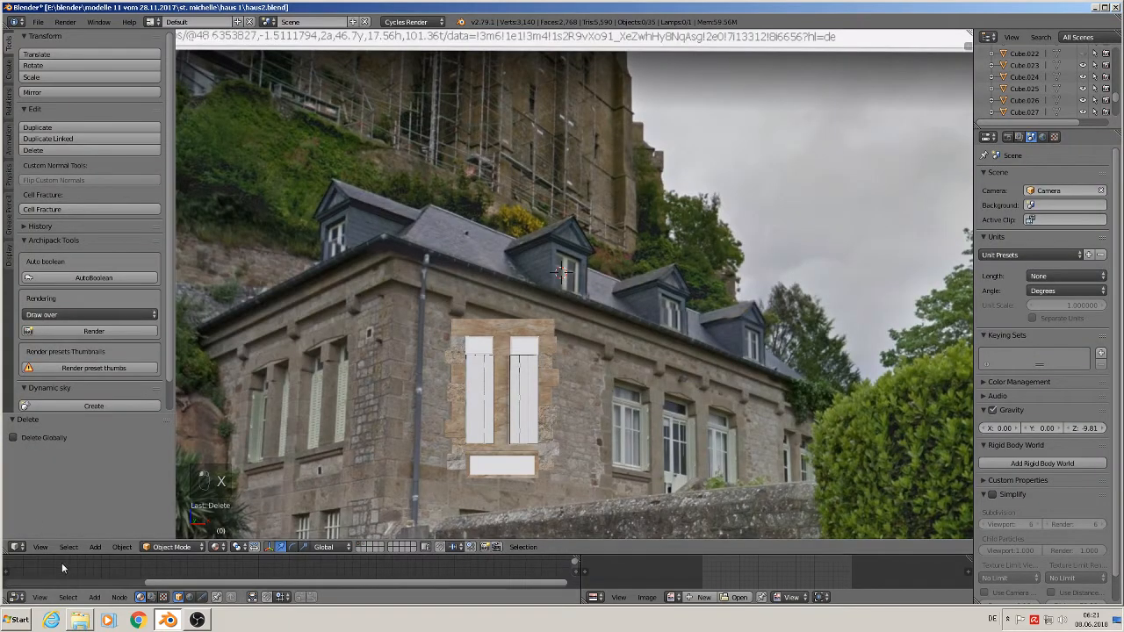
Add a plane at the foremost dormer window in the reference photo and rotate it 90° about X so it stands upright
click(96, 547)
mouse_move(111, 533)
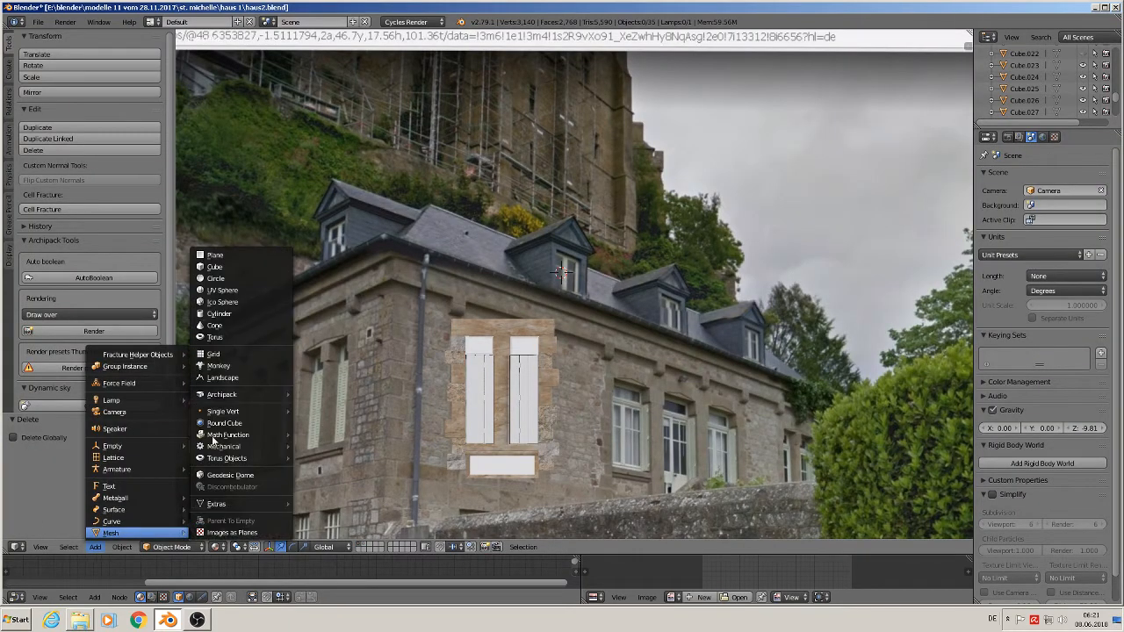
click(220, 258)
key(r)
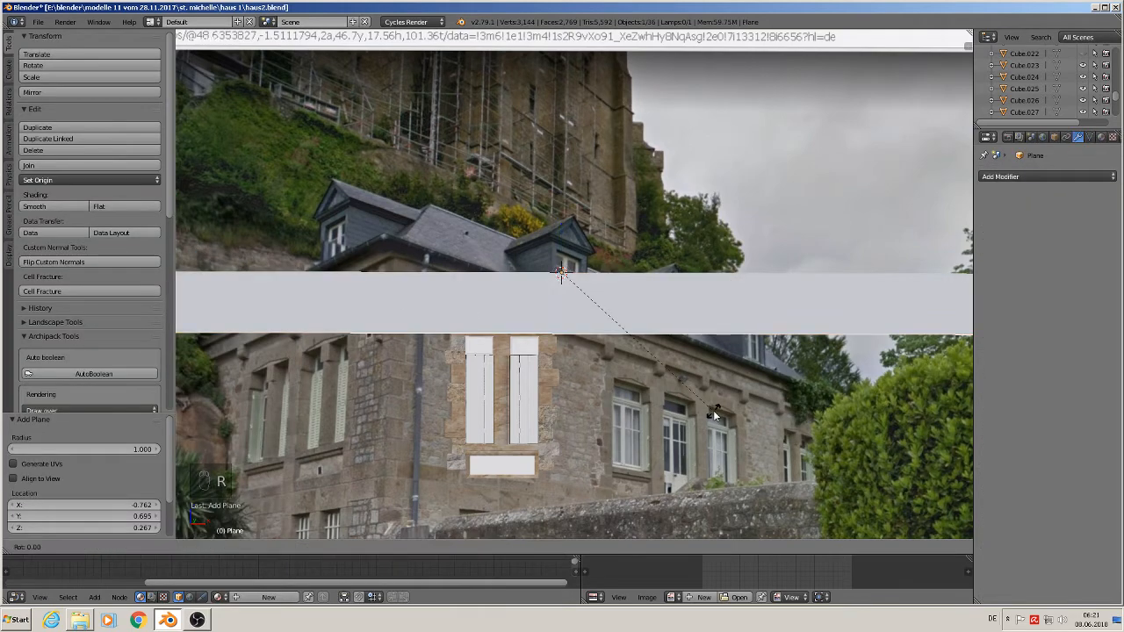
key(x)
key(9)
key(0)
key(Return)
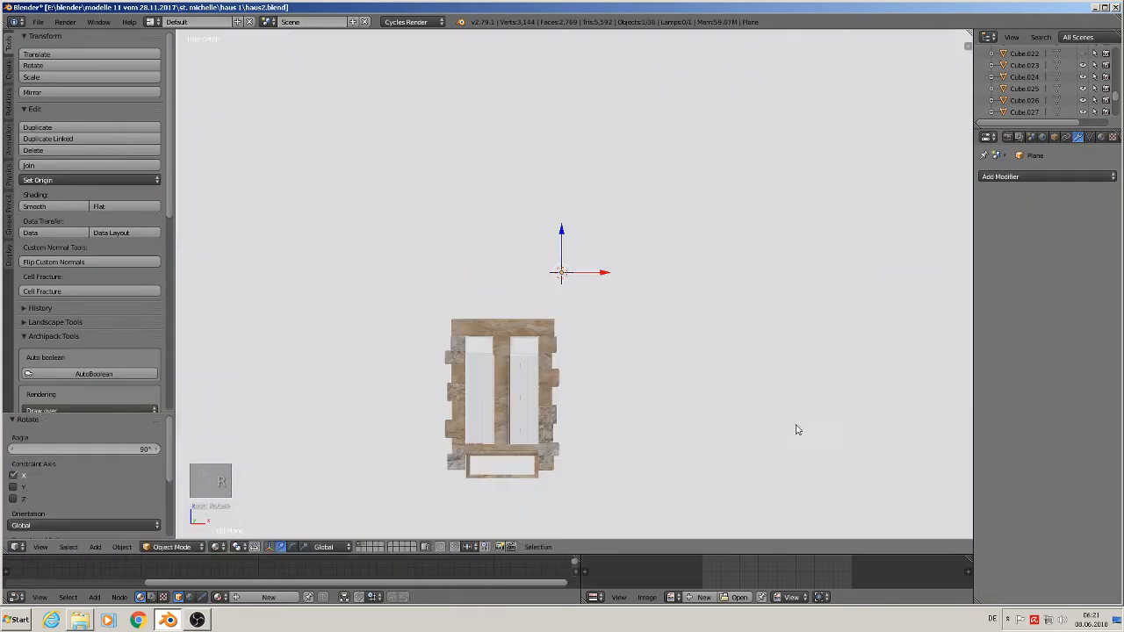
Scale the upright plane uniformly by about 0.022 to roughly the size of the dormer
key(s)
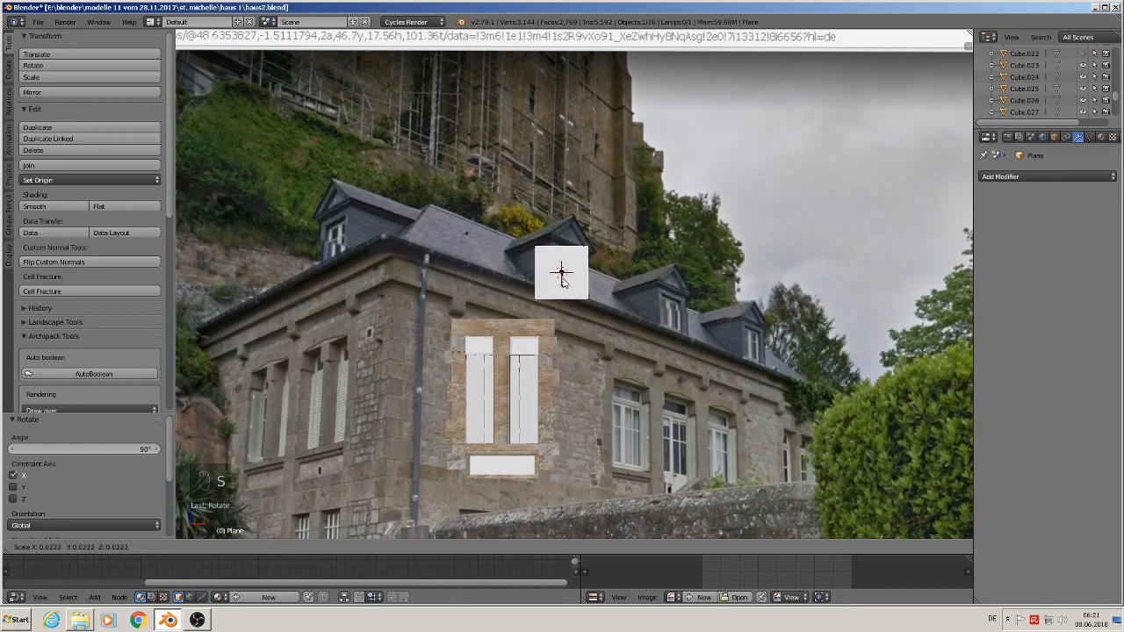
right_click(567, 274)
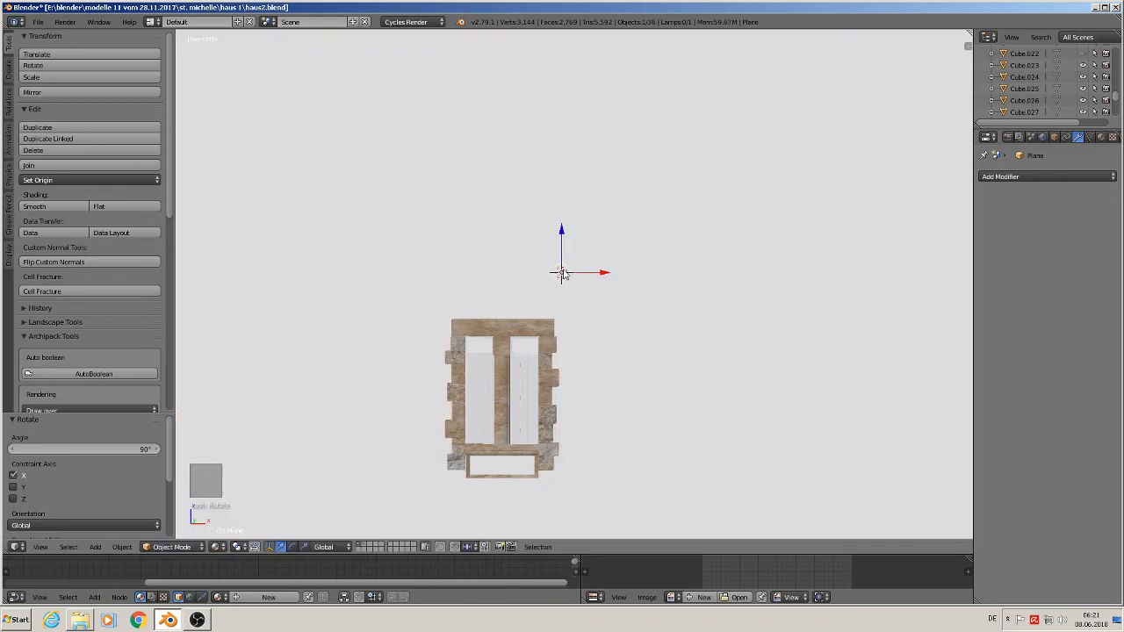
key(s)
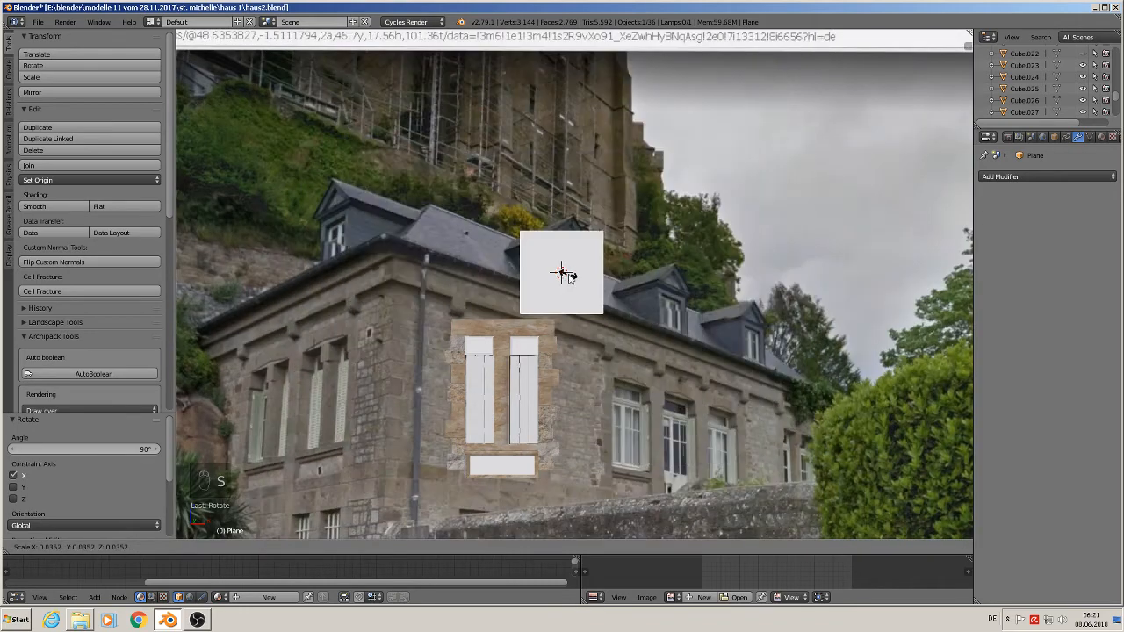
click(564, 270)
scroll(592, 300, up, 2)
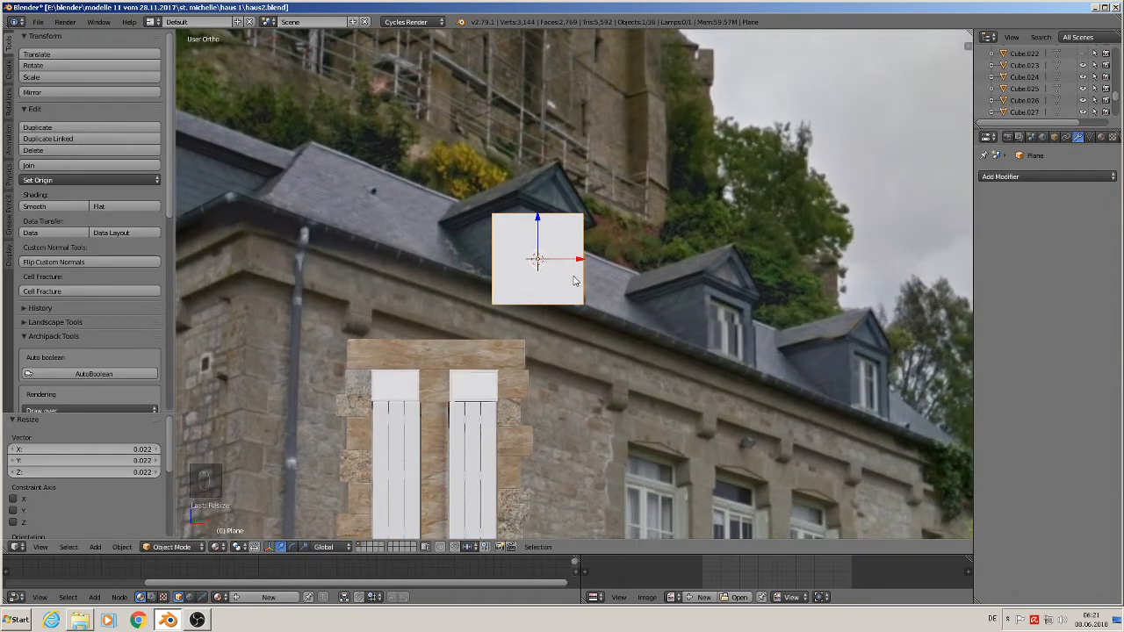
Move the plane up beside the dormer by about 0.043 in X and 0.030 in Z and bring it in front of the photo
key(g)
right_click(603, 256)
key(g)
click(655, 233)
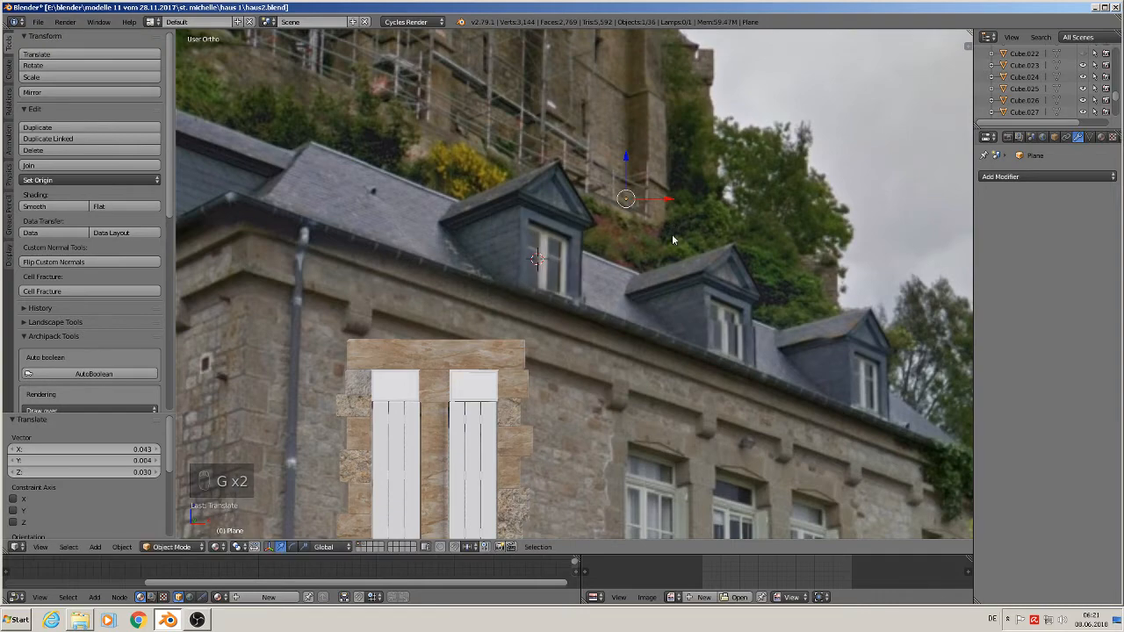
middle_drag(672, 234, 663, 197)
drag(662, 197, 649, 239)
In front view, scale the plane uniformly by 0.912 and flatten it along Z by a factor of about 0.728
key(KP_1)
scroll(616, 259, up, 1)
key(s)
click(674, 295)
key(s)
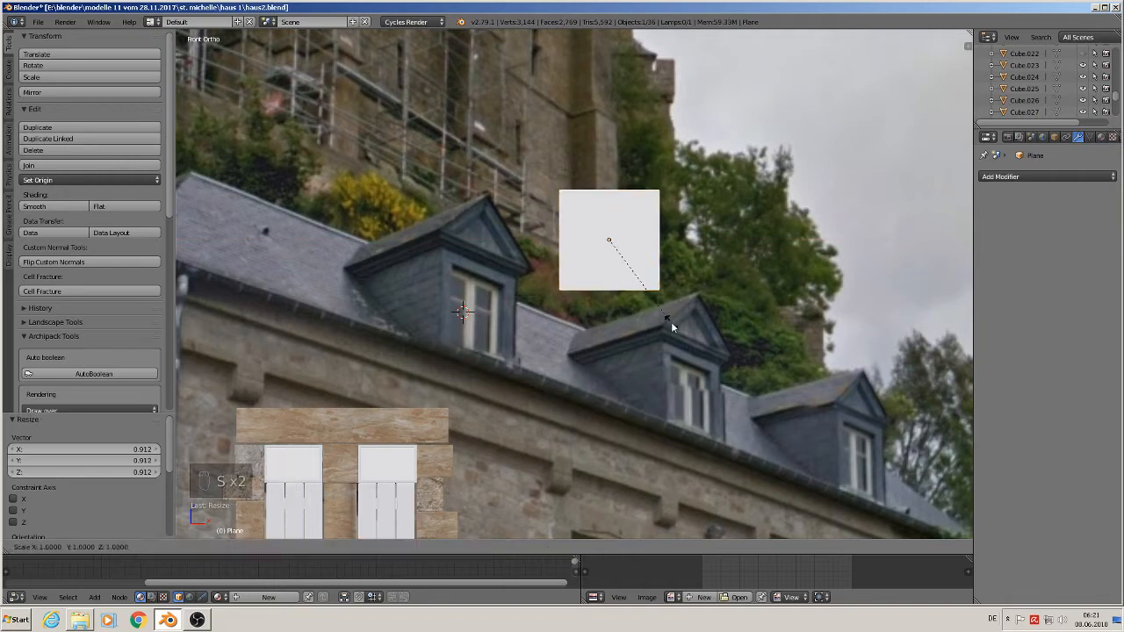
key(z)
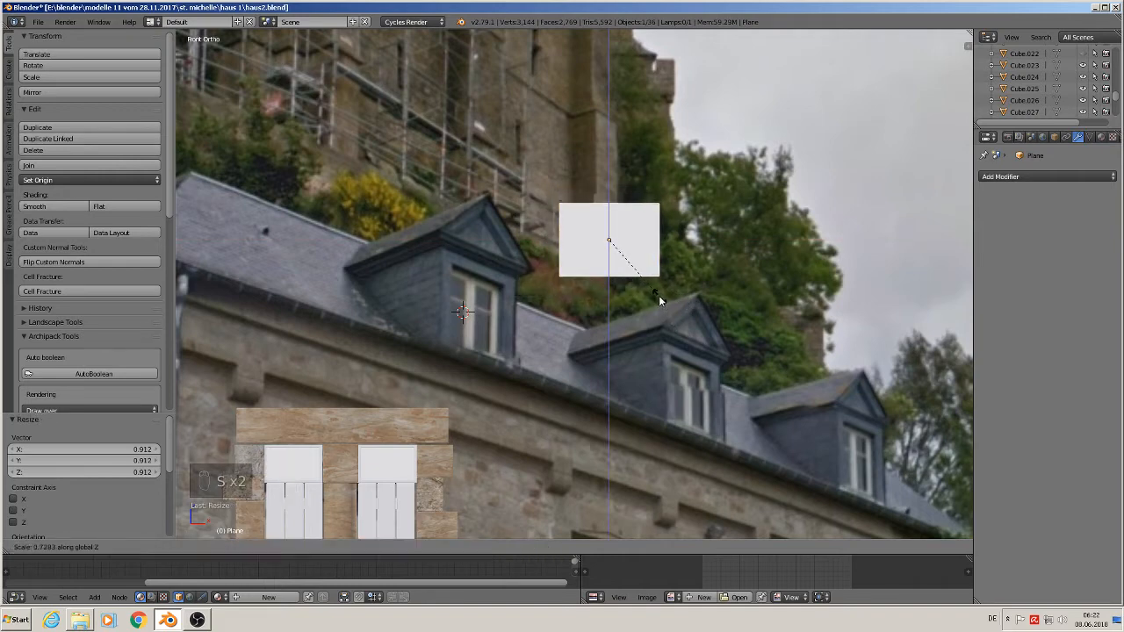
click(658, 295)
Enter Edit Mode and add one centred vertical loop cut to the plane
scroll(629, 292, up, 1)
shift+middle_drag(611, 234, 539, 304)
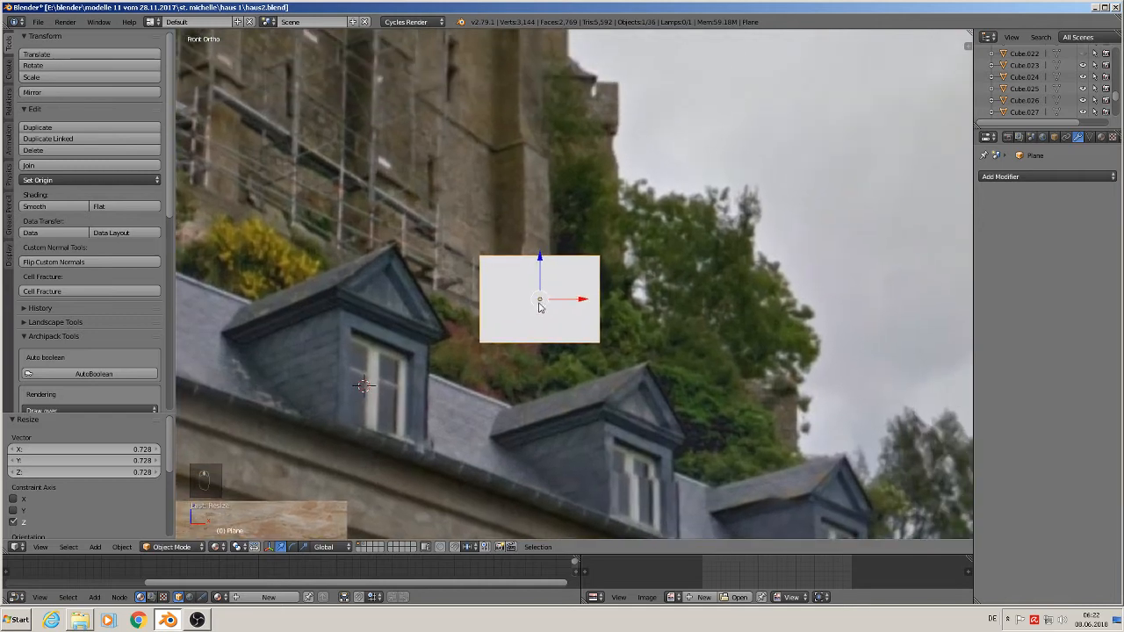
scroll(538, 303, up, 2)
key(Tab)
key(ctrl+r)
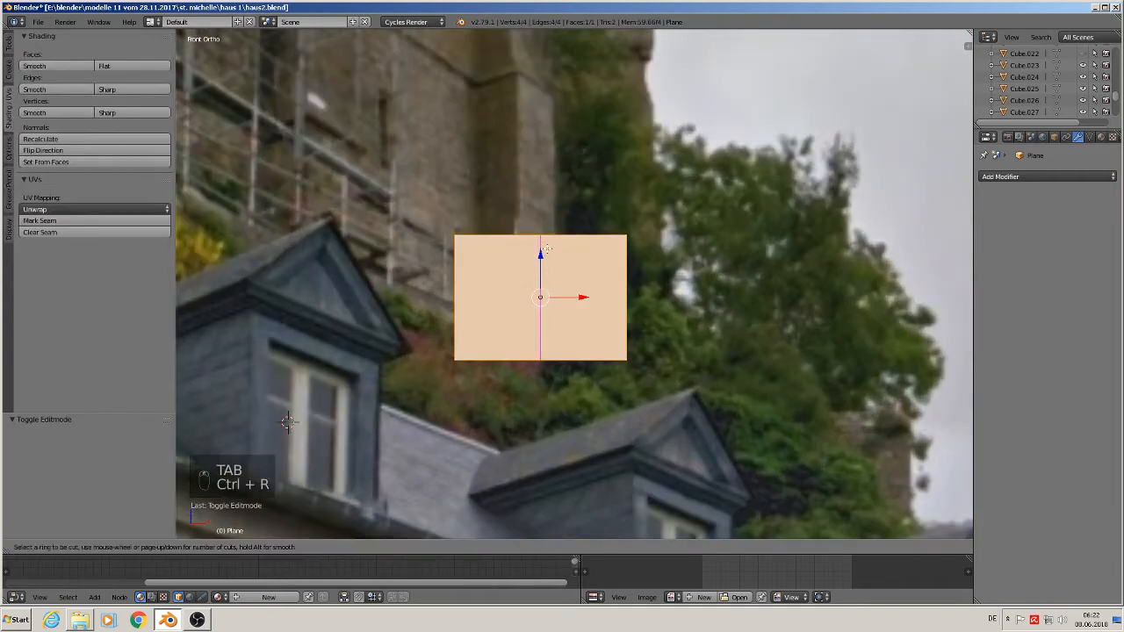
click(547, 250)
right_click(547, 250)
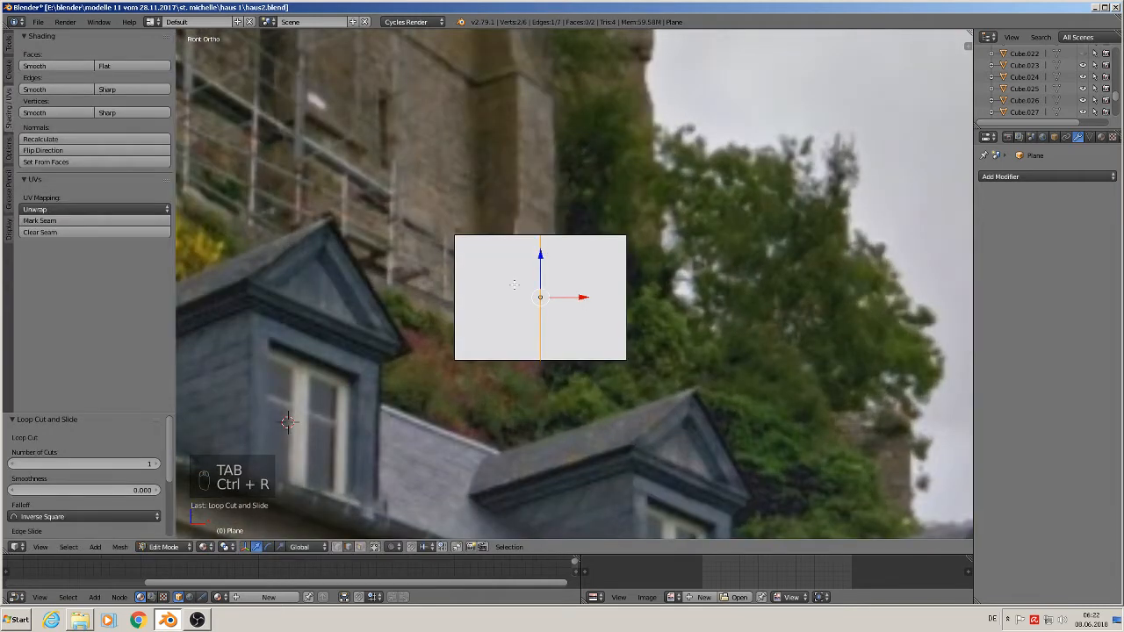
Knife-cut two diagonal edges from the plane's top midpoint to its two bottom corners
click(8, 43)
click(54, 327)
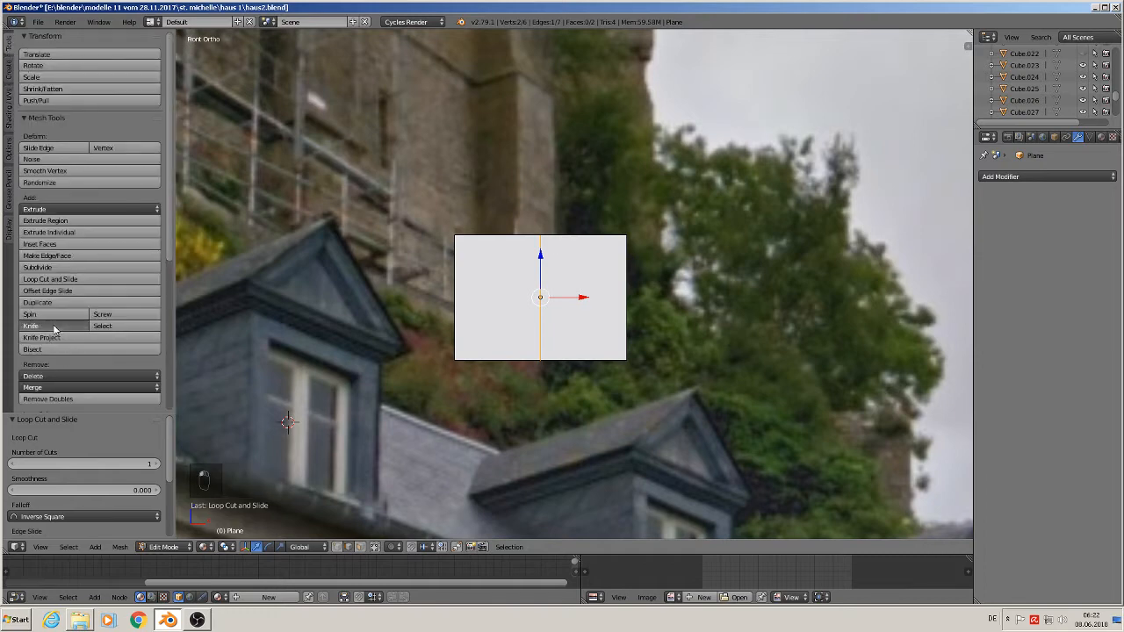
click(541, 235)
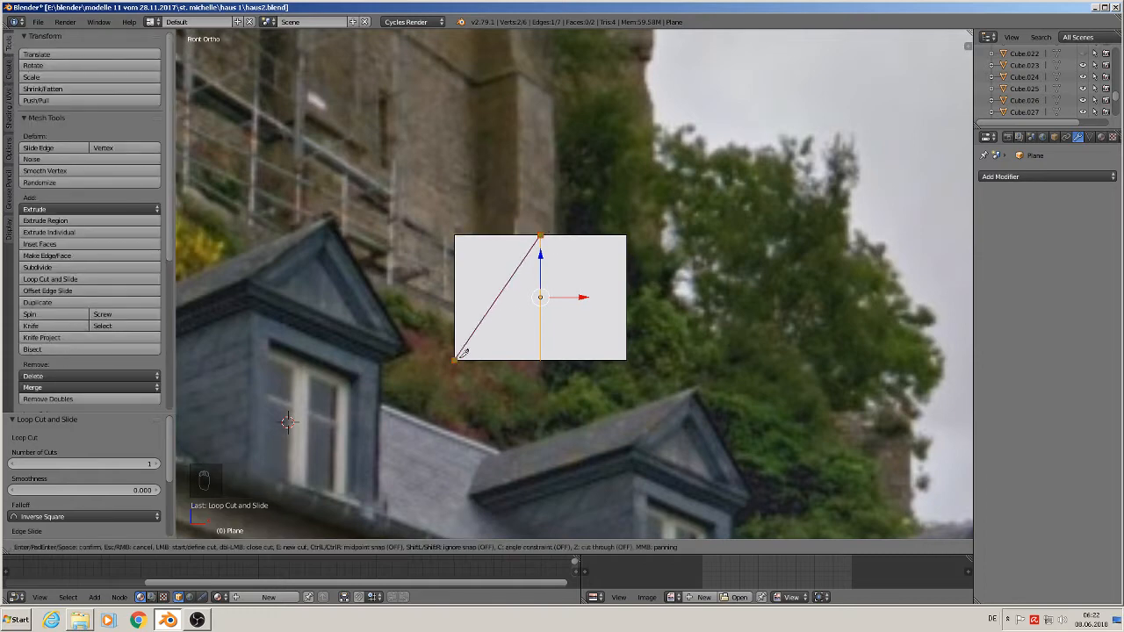
click(456, 358)
key(Return)
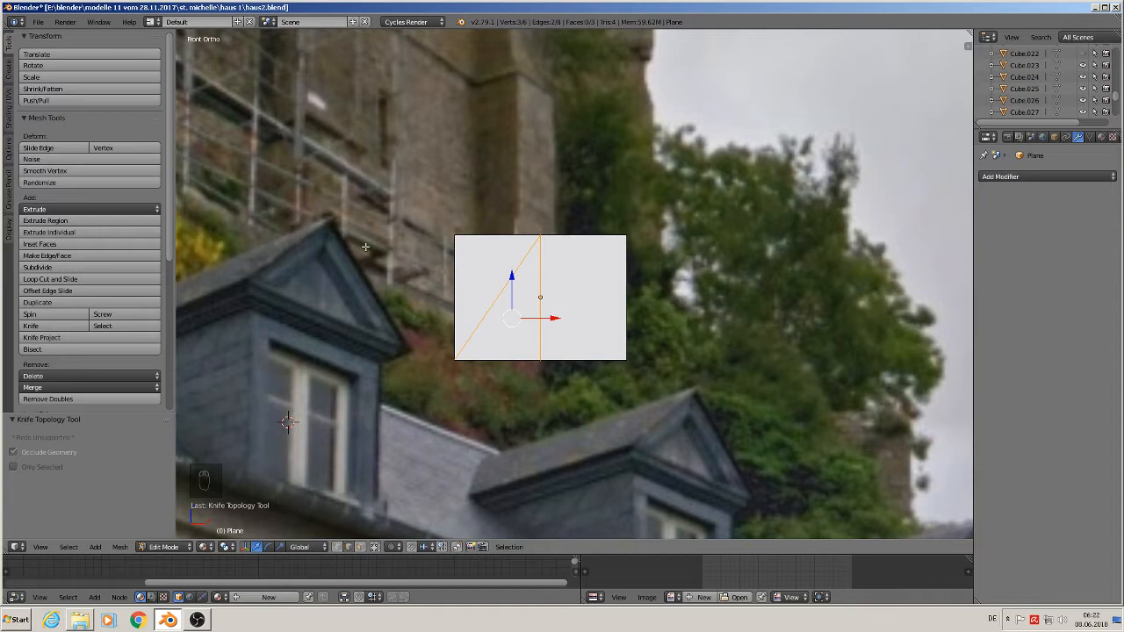
click(53, 326)
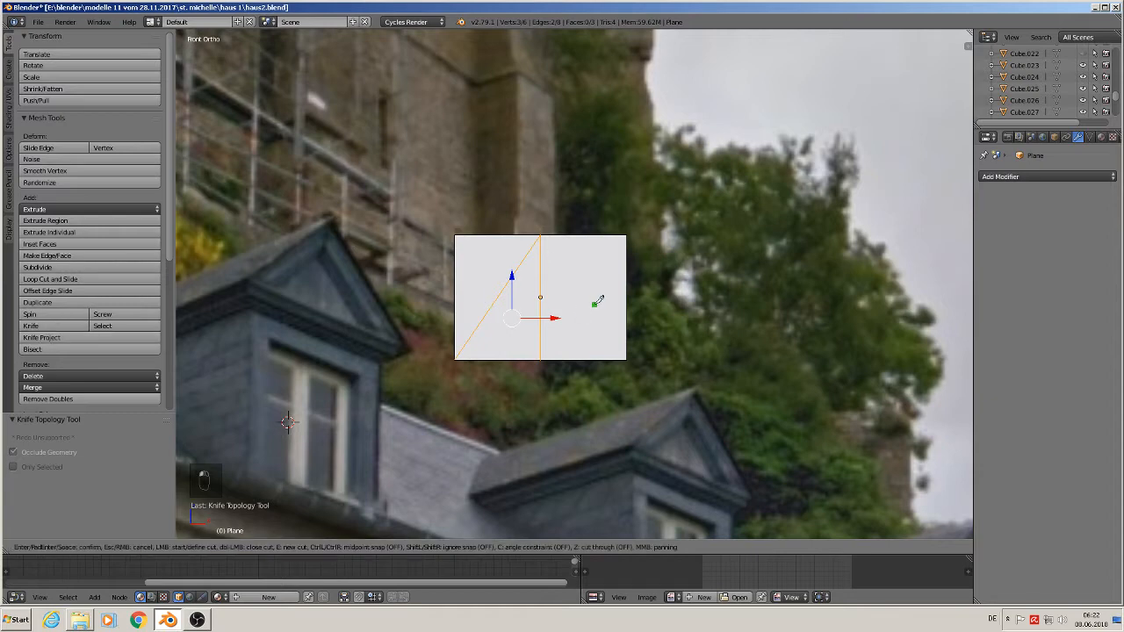
click(541, 235)
click(627, 359)
key(Return)
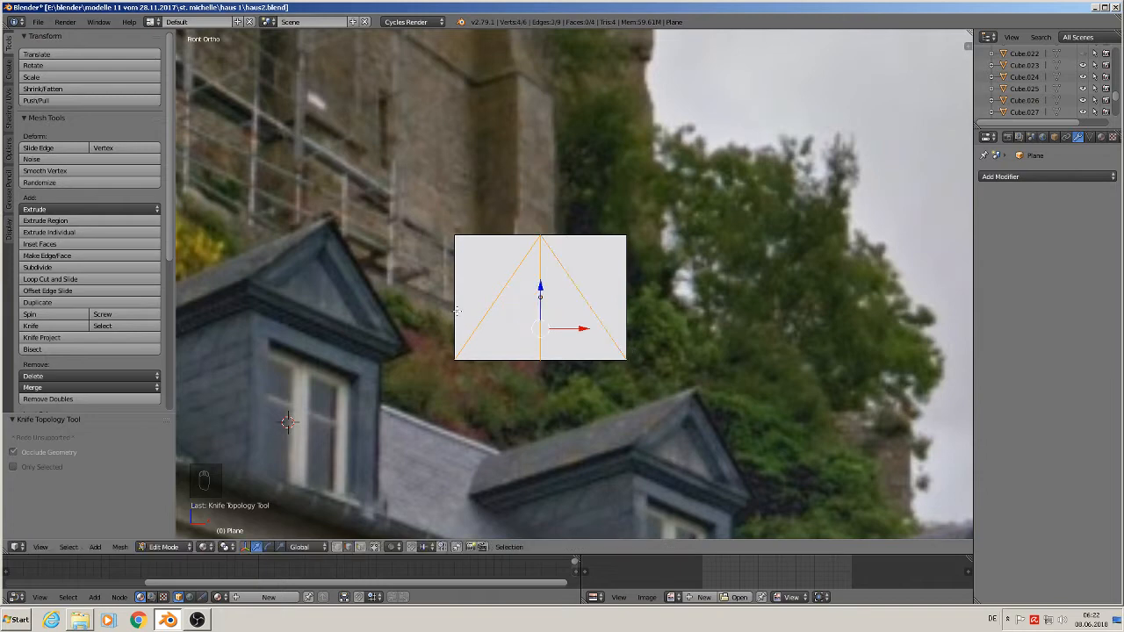
Delete the two top corner vertices of the plane to leave a triangular gable
click(341, 548)
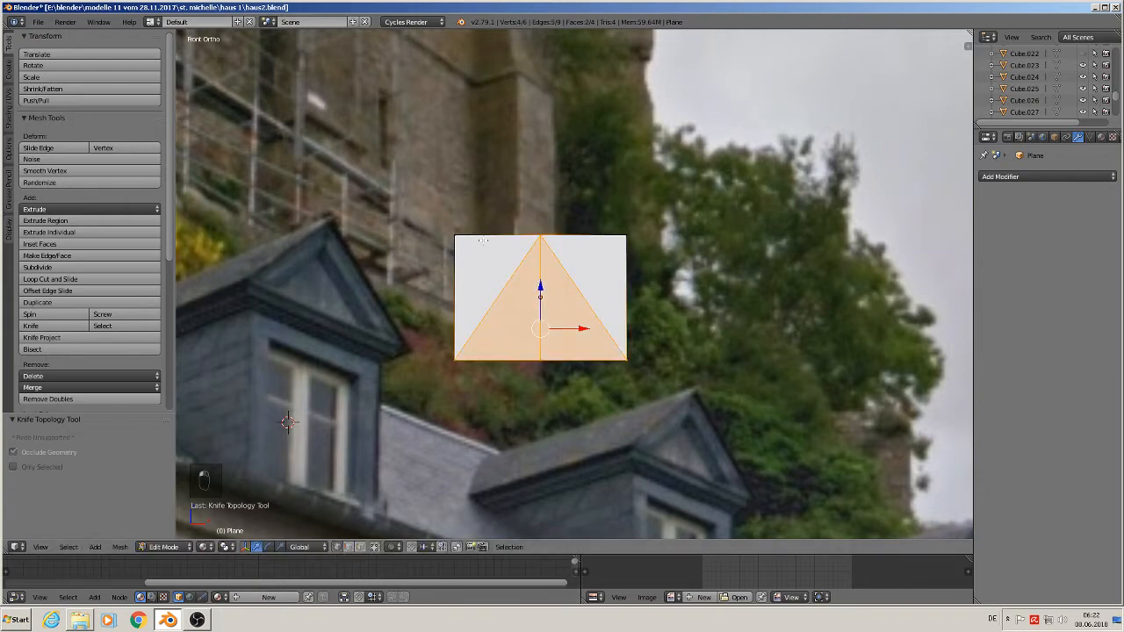
right_click(455, 235)
shift+right_click(626, 235)
key(x)
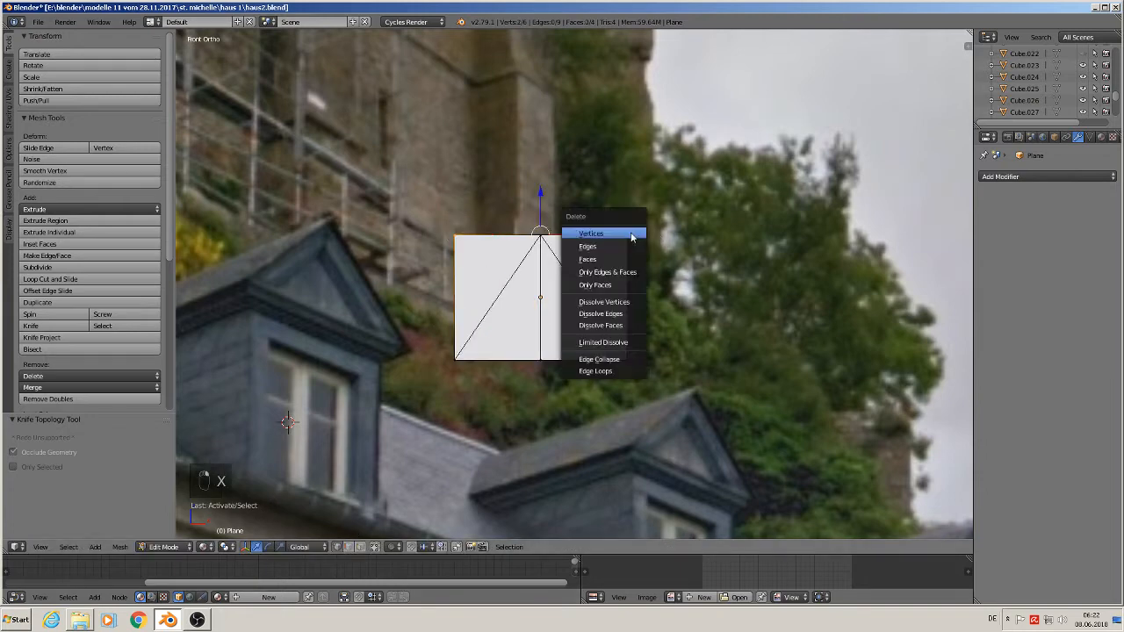
click(615, 235)
Return to Object Mode and move the triangle about 0.046 along negative Y, away from the photo
middle_drag(572, 329, 605, 364)
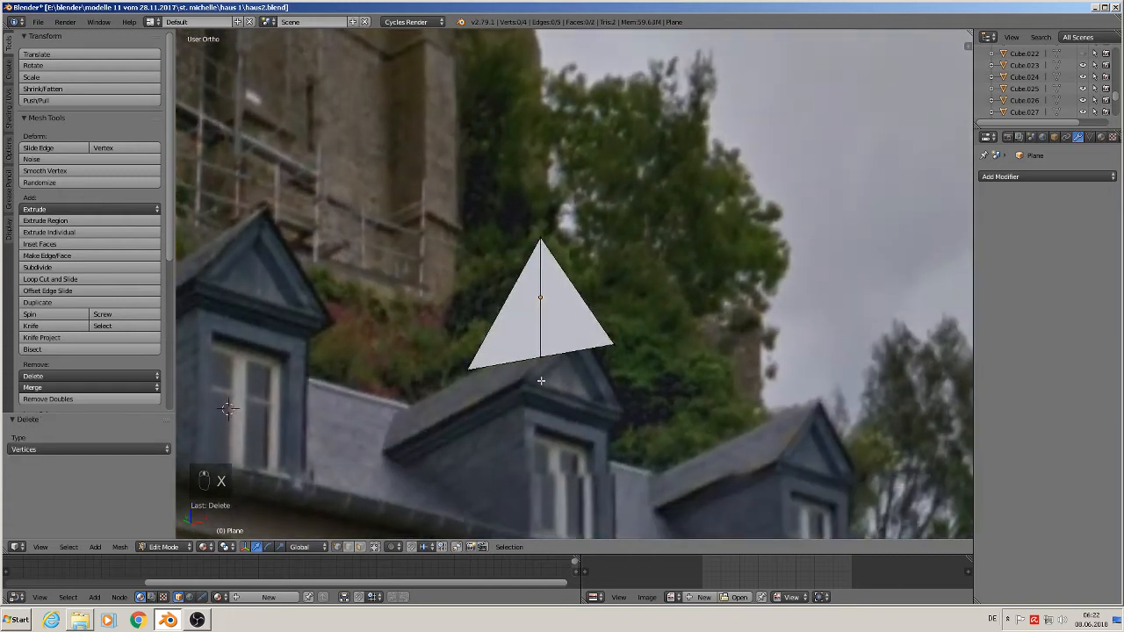
shift+middle_drag(534, 377, 683, 344)
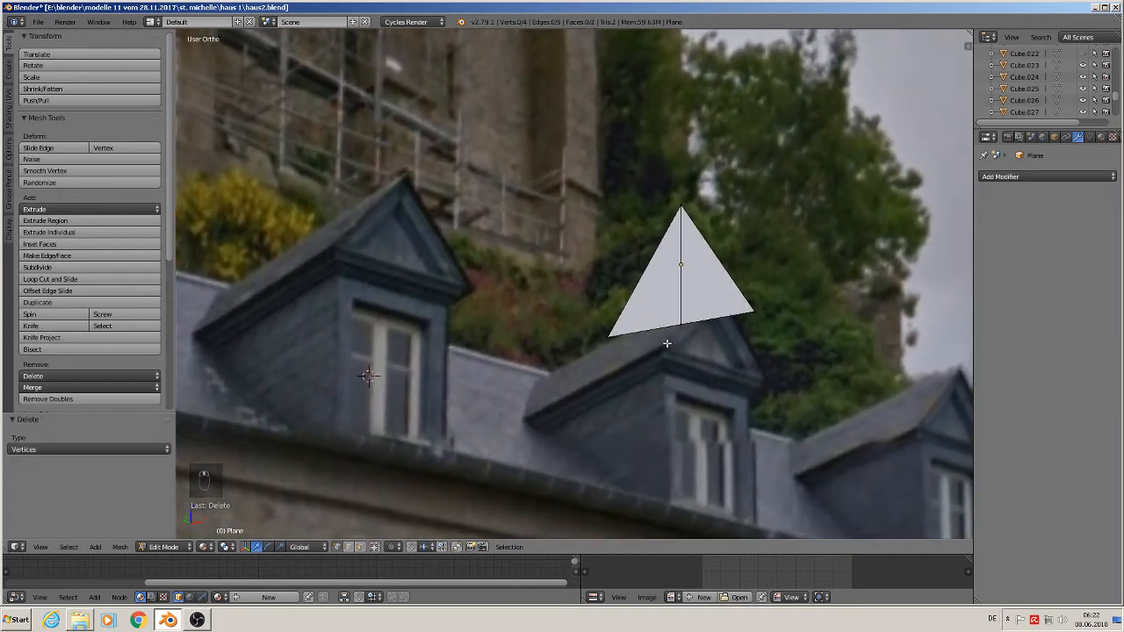
key(Tab)
scroll(669, 339, down, 4)
key(g)
key(y)
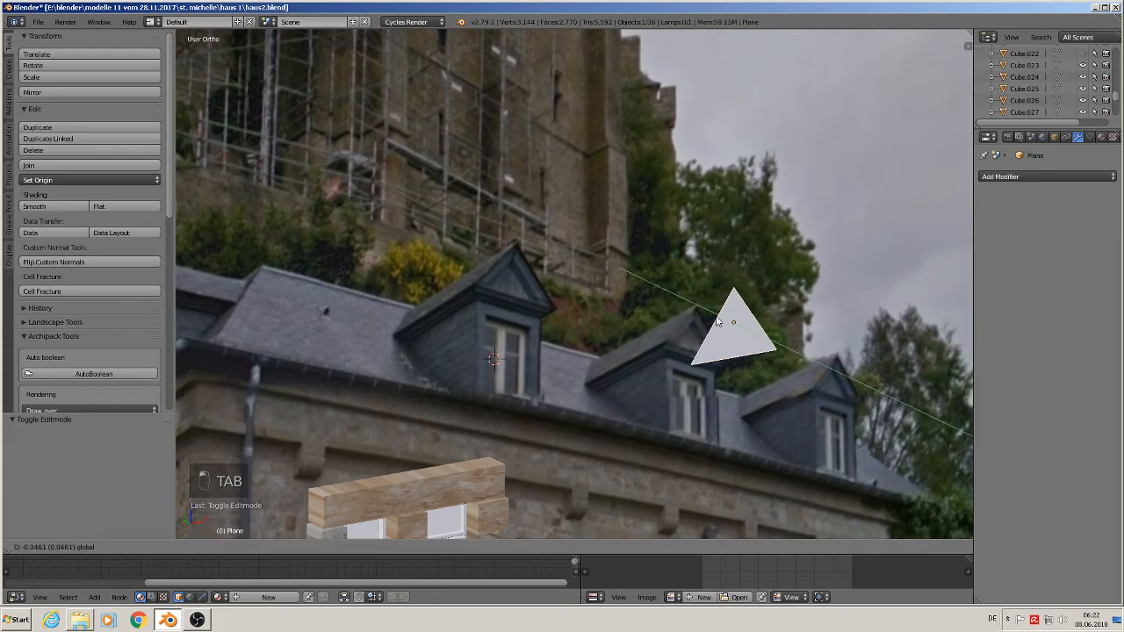
drag(716, 317, 717, 319)
middle_drag(716, 352, 754, 355)
Extrude the whole triangle 0.067 along Y into a gabled dormer roof and switch to front view
key(Tab)
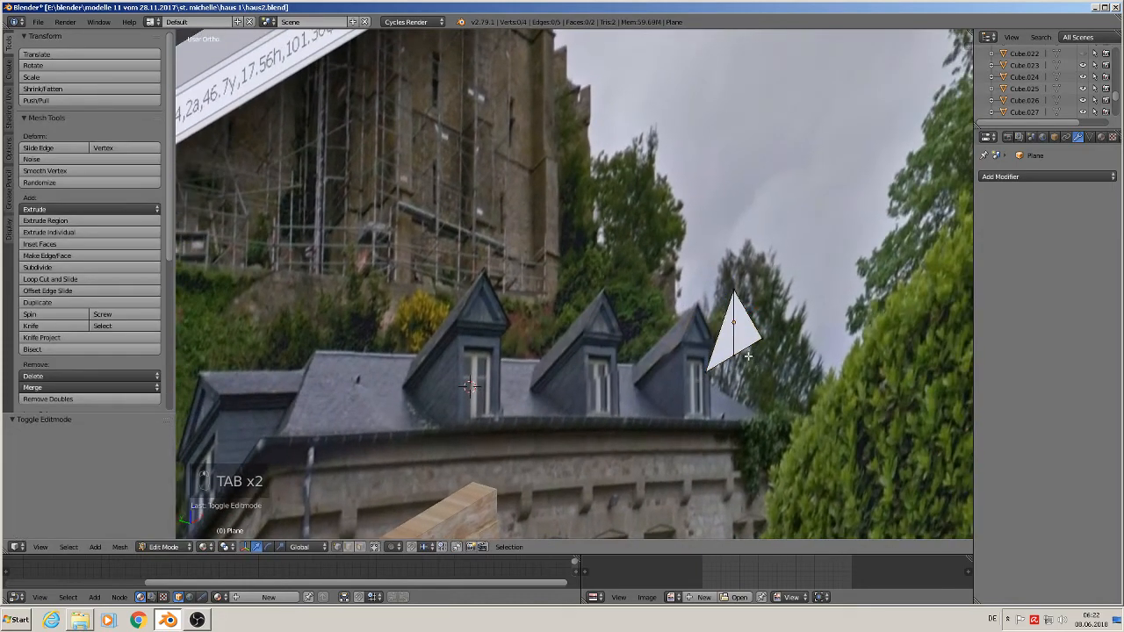
key(a)
key(a)
key(a)
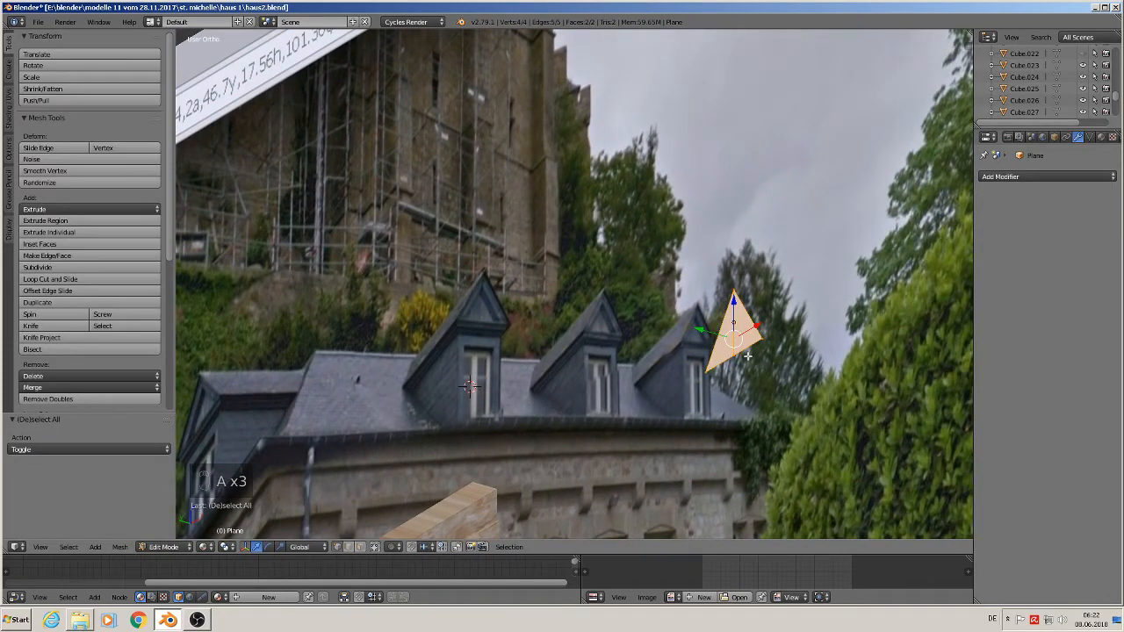
key(e)
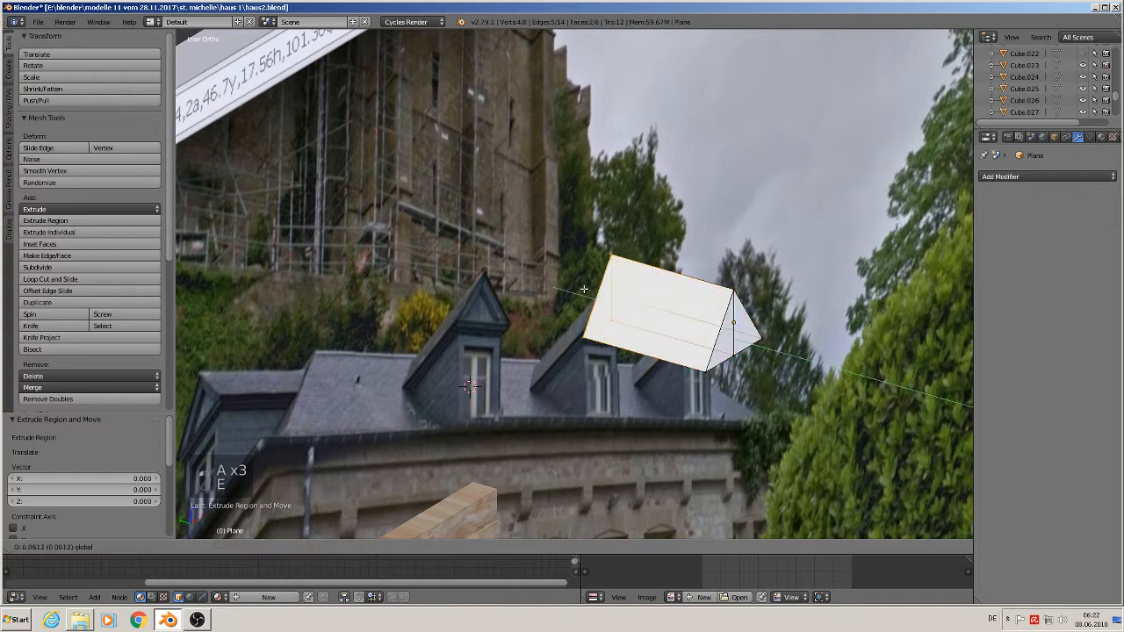
click(574, 290)
scroll(697, 409, up, 1)
middle_drag(698, 410, 624, 385)
scroll(616, 341, up, 1)
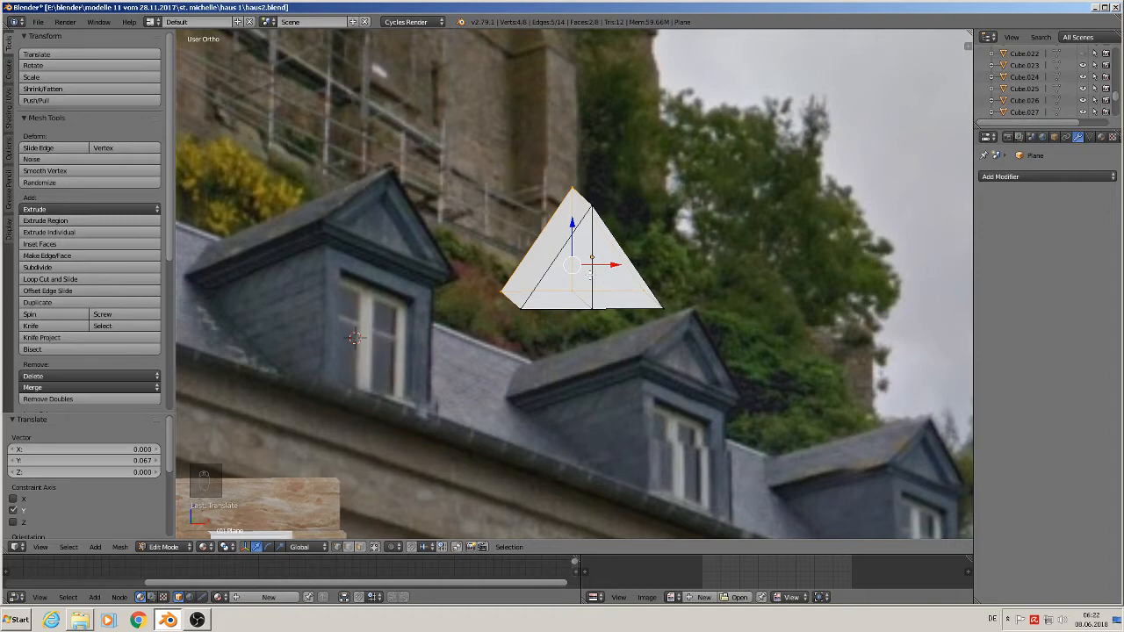
key(KP_1)
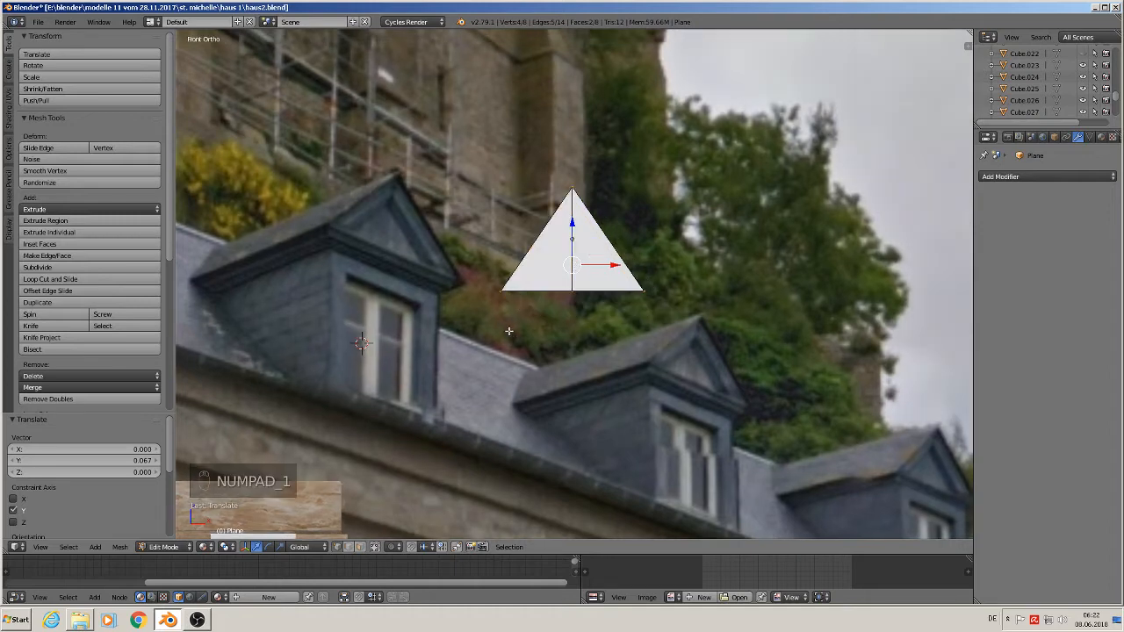
Select the front gable's faces and extrude them in place, scaled to about 0.894, to form an outer border
click(359, 547)
right_click(551, 267)
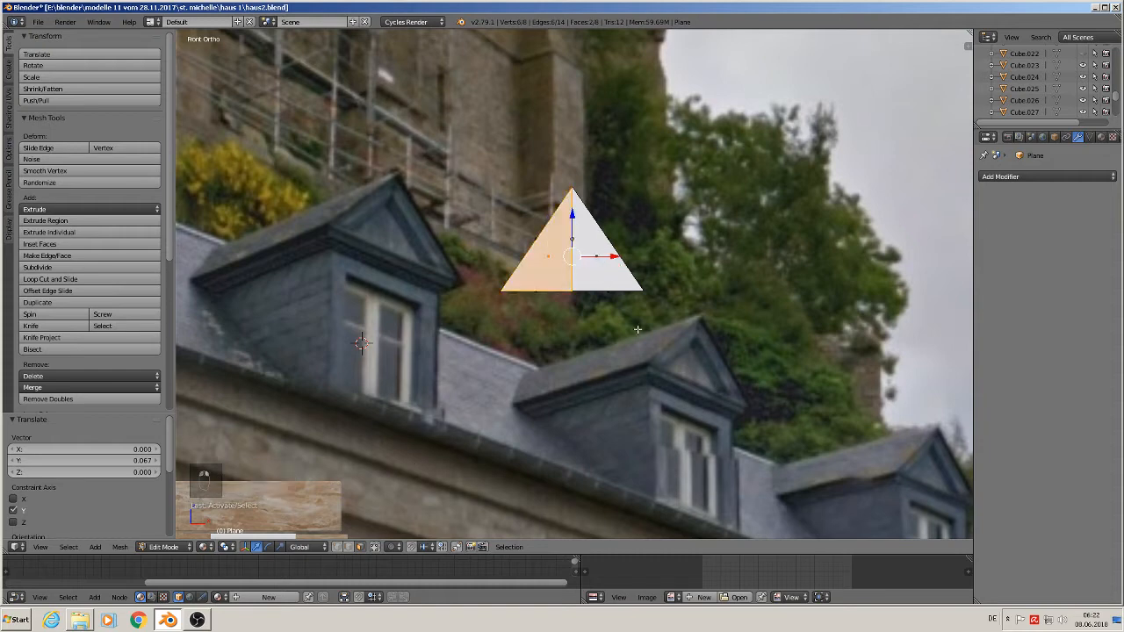
shift+right_click(601, 262)
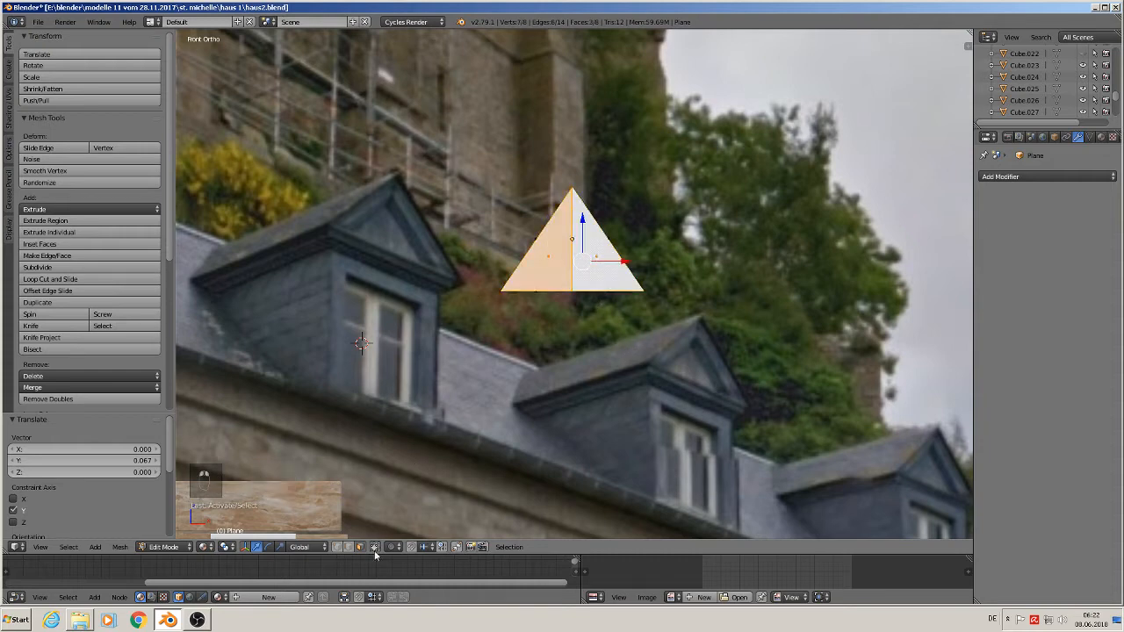
key(a)
key(a)
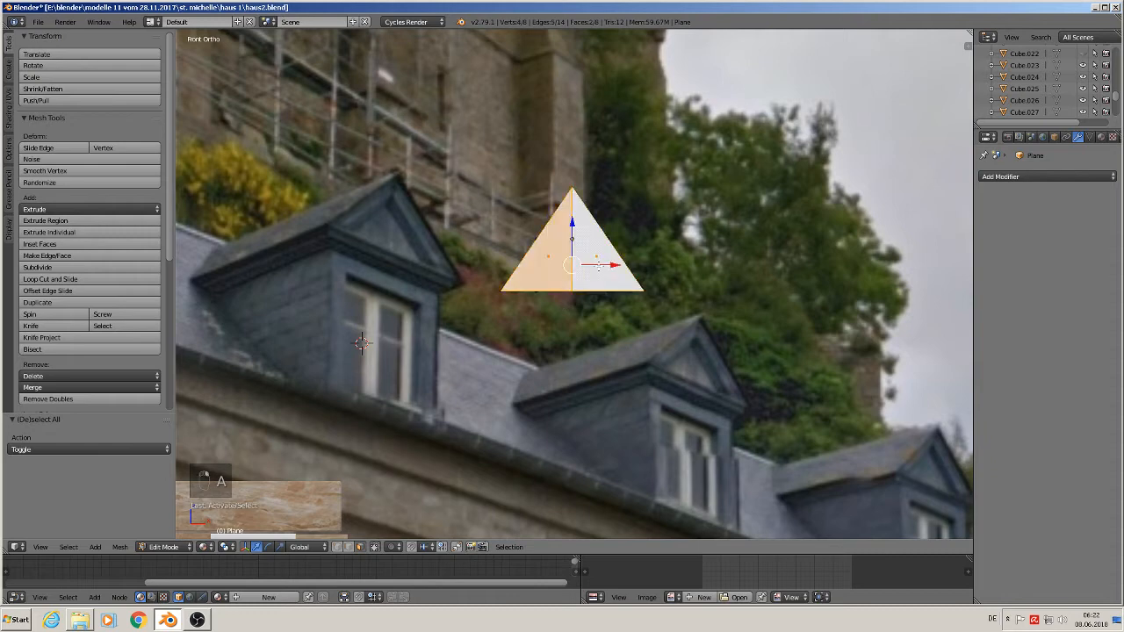
shift+middle_drag(601, 388, 586, 394)
key(e)
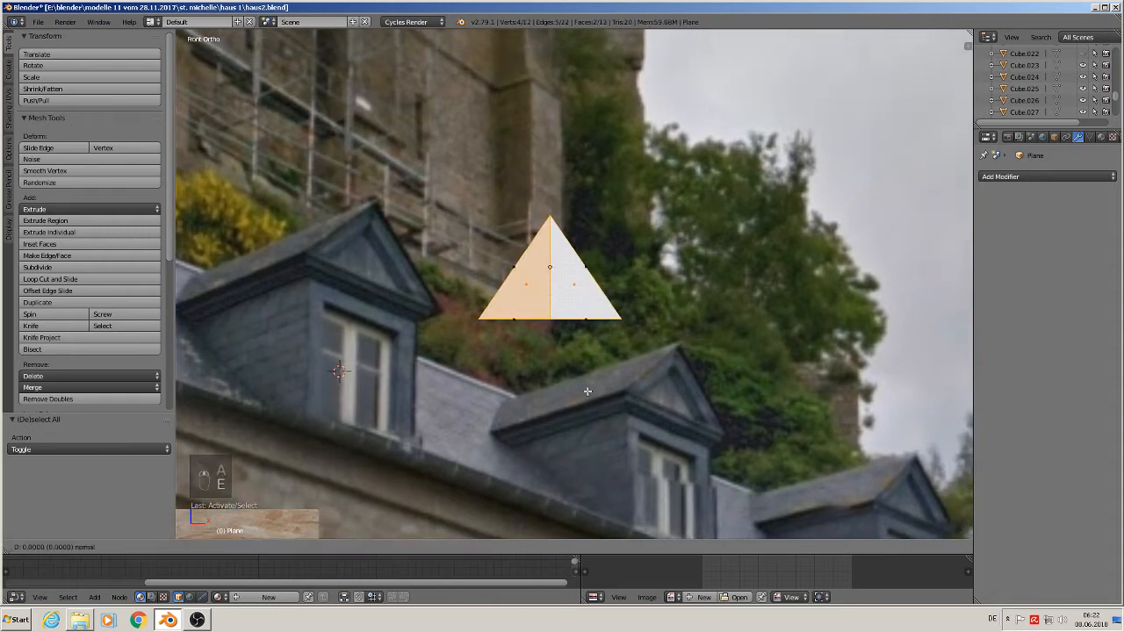
click(586, 381)
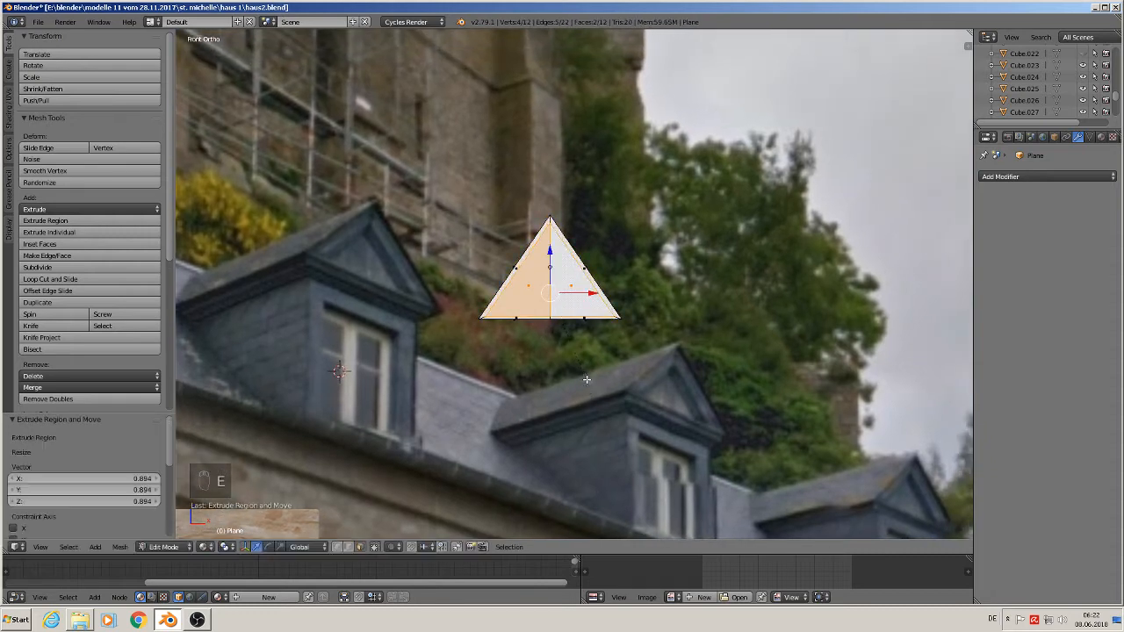
Extrude the inner gable triangle and push it 0.004 along Y into the roof as a shallow recess
middle_drag(355, 221, 515, 350)
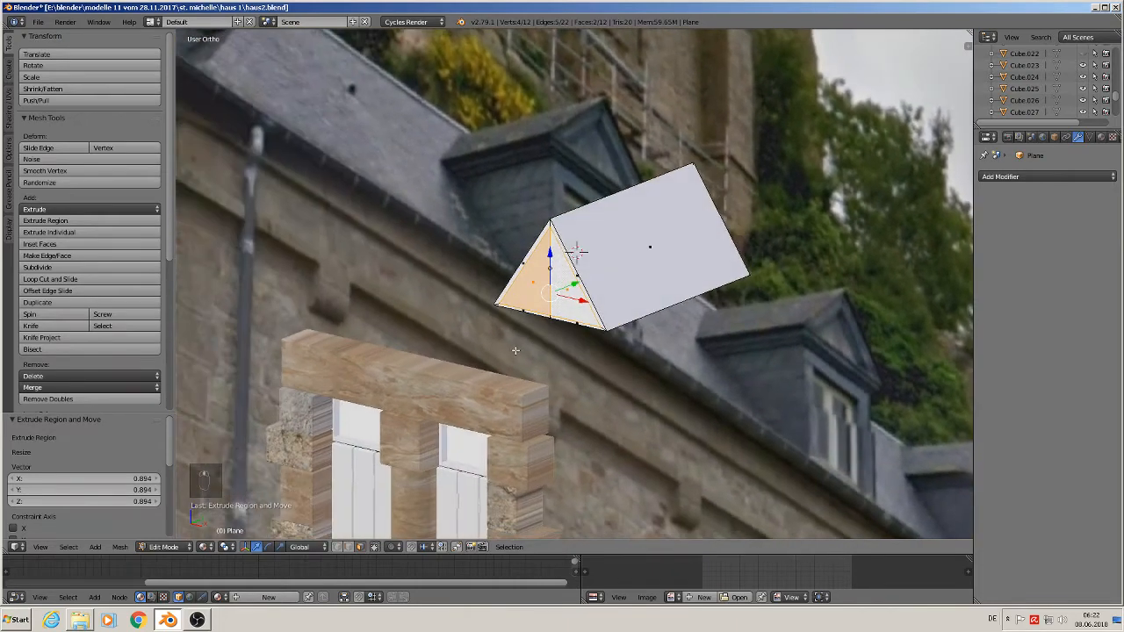
scroll(577, 253, up, 2)
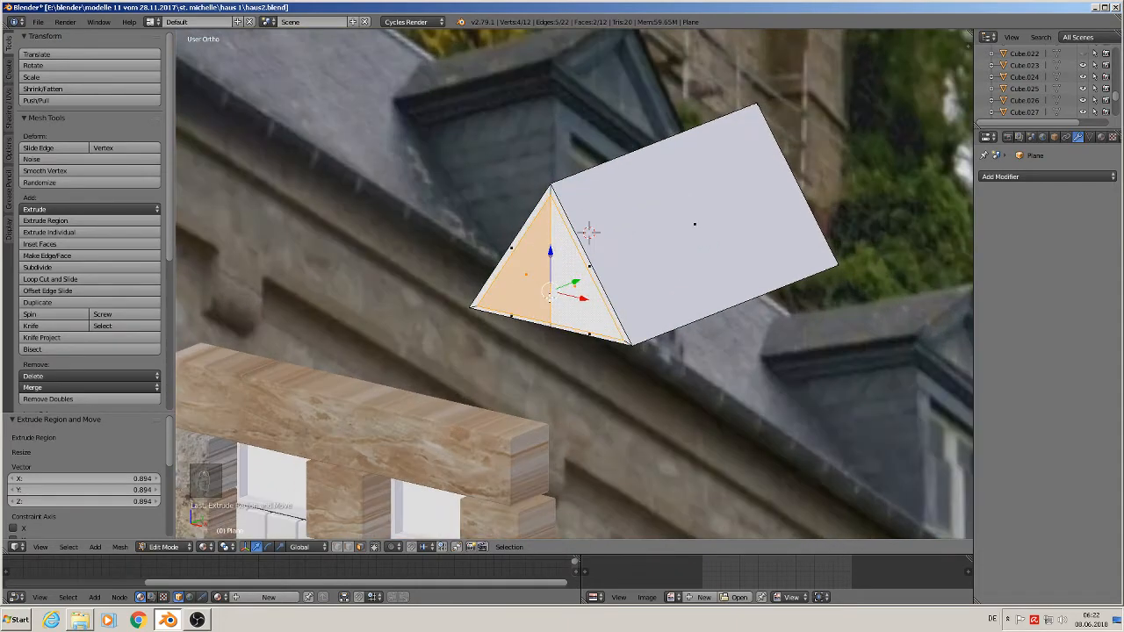
key(e)
right_click(590, 233)
drag(574, 282, 585, 279)
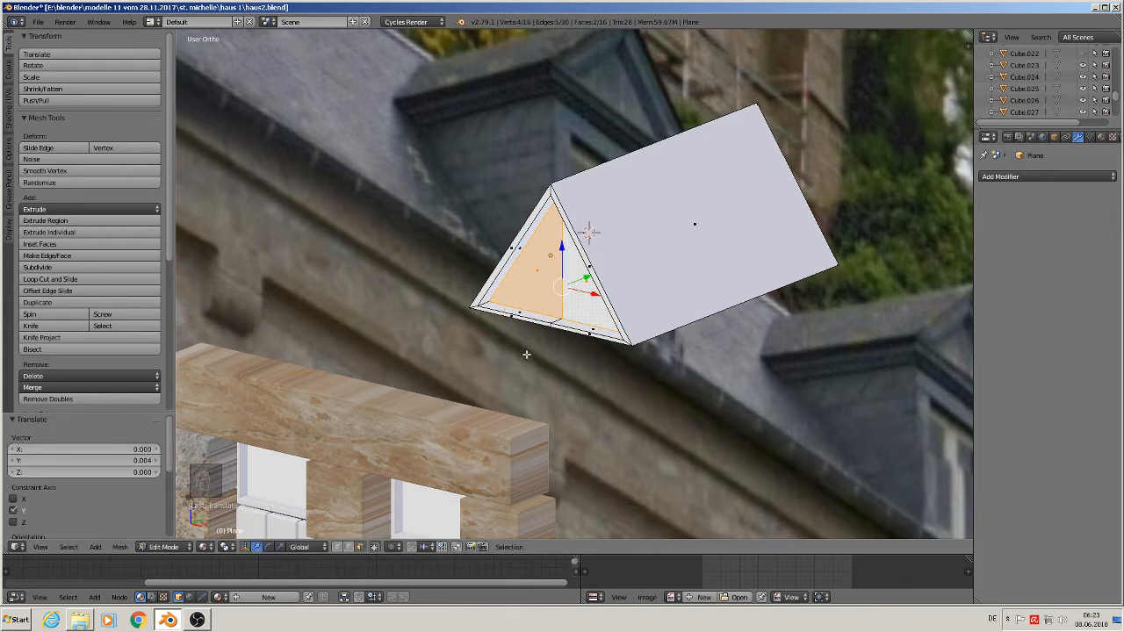
Extrude the recessed gable triangle in place again, scaled to about 0.79, to form a second frame
middle_drag(527, 351, 359, 190)
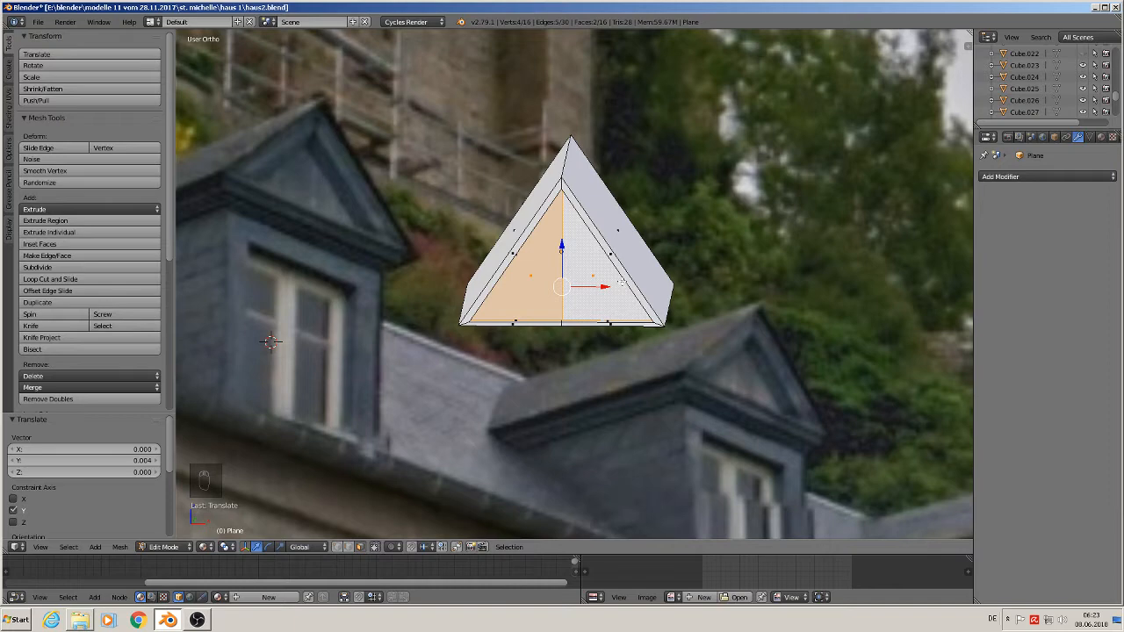
key(s)
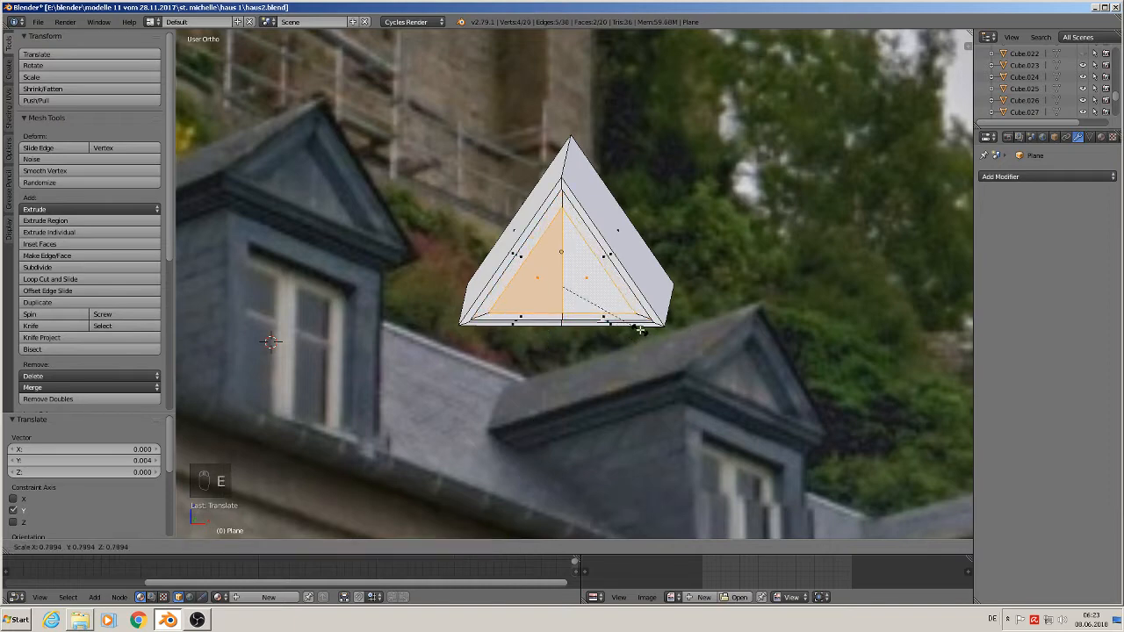
click(639, 328)
Extrude the innermost gable triangle inward along Y and scale it slightly, then return to Object Mode to check the recess
middle_drag(639, 328, 518, 327)
key(e)
right_click(505, 277)
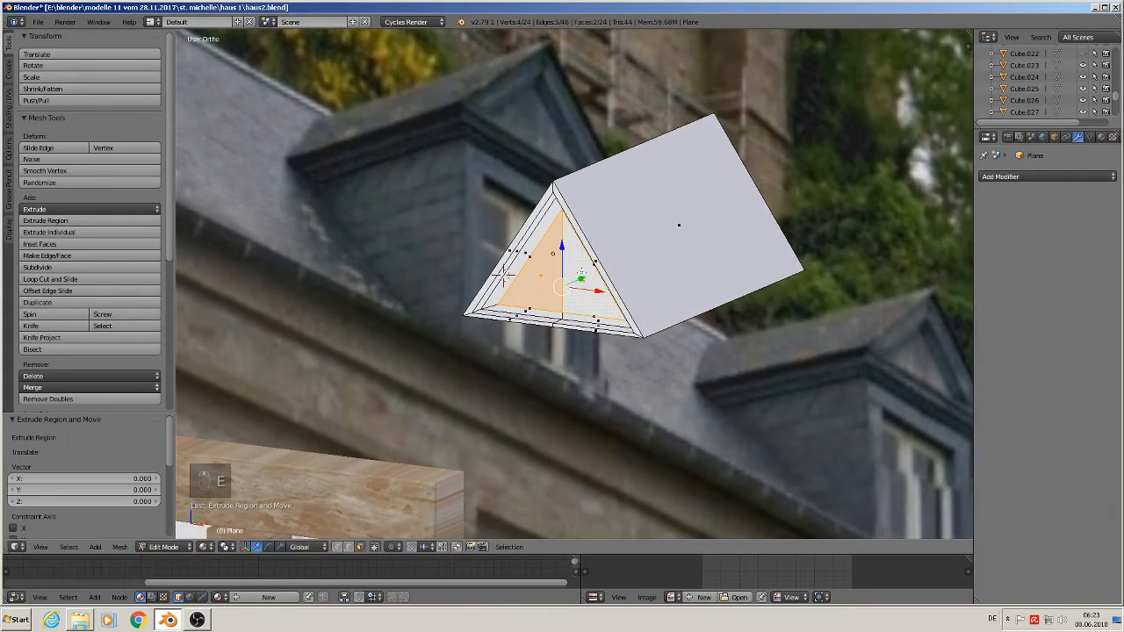
drag(582, 274, 590, 275)
mouse_move(599, 325)
middle_down()
mouse_move(644, 322)
mouse_move(647, 337)
mouse_move(610, 325)
mouse_move(609, 340)
middle_up()
key(s)
click(648, 337)
key(Tab)
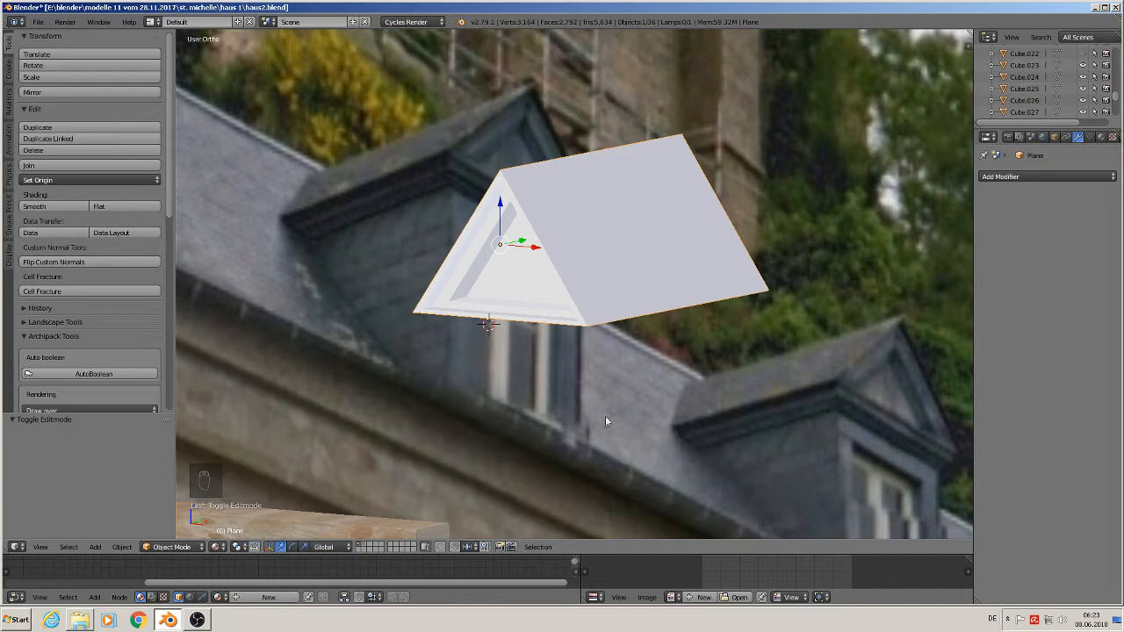
middle_drag(615, 410, 632, 374)
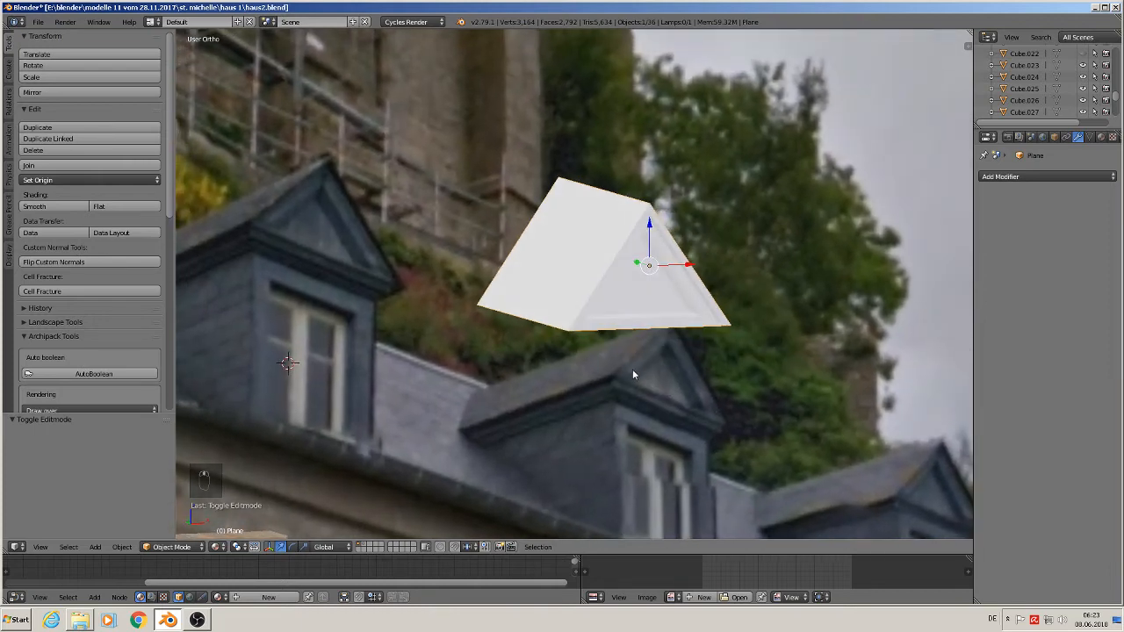
In Edit Mode, select the two sloping roof faces and mark their edges as UV seams
key(Tab)
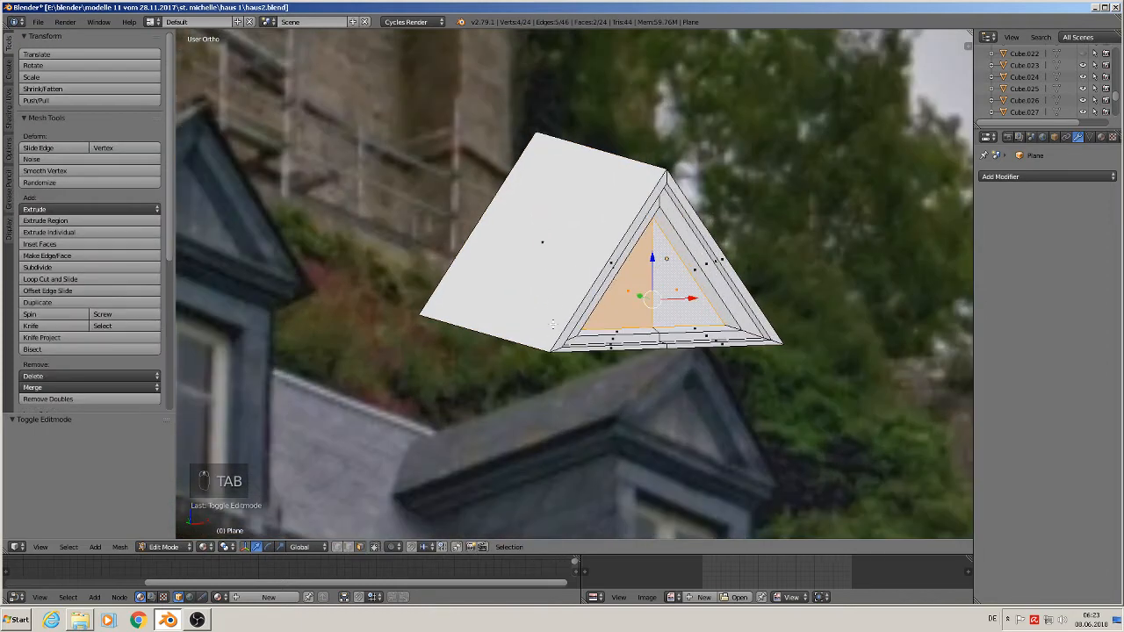
right_click(542, 242)
middle_drag(637, 259, 631, 262)
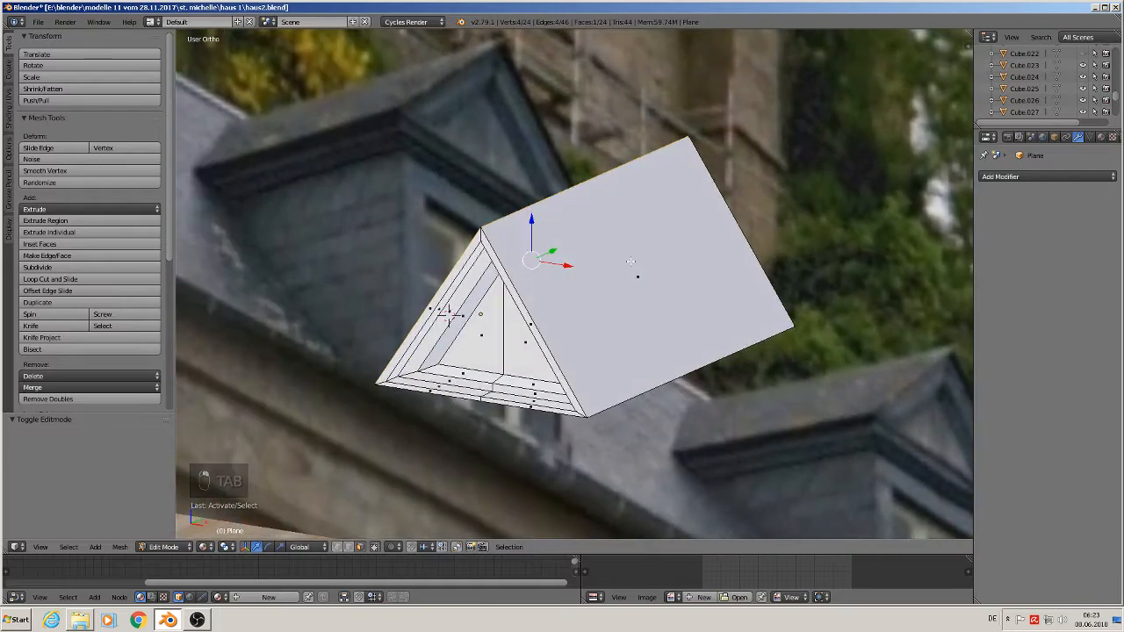
shift+right_click(630, 262)
middle_drag(650, 376, 652, 308)
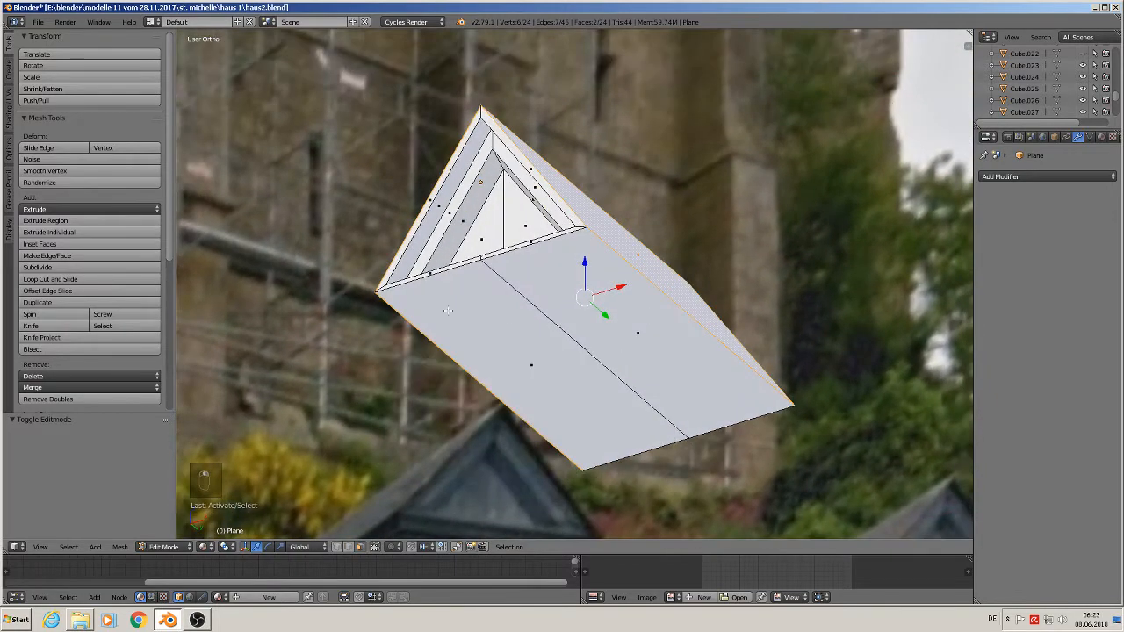
click(9, 104)
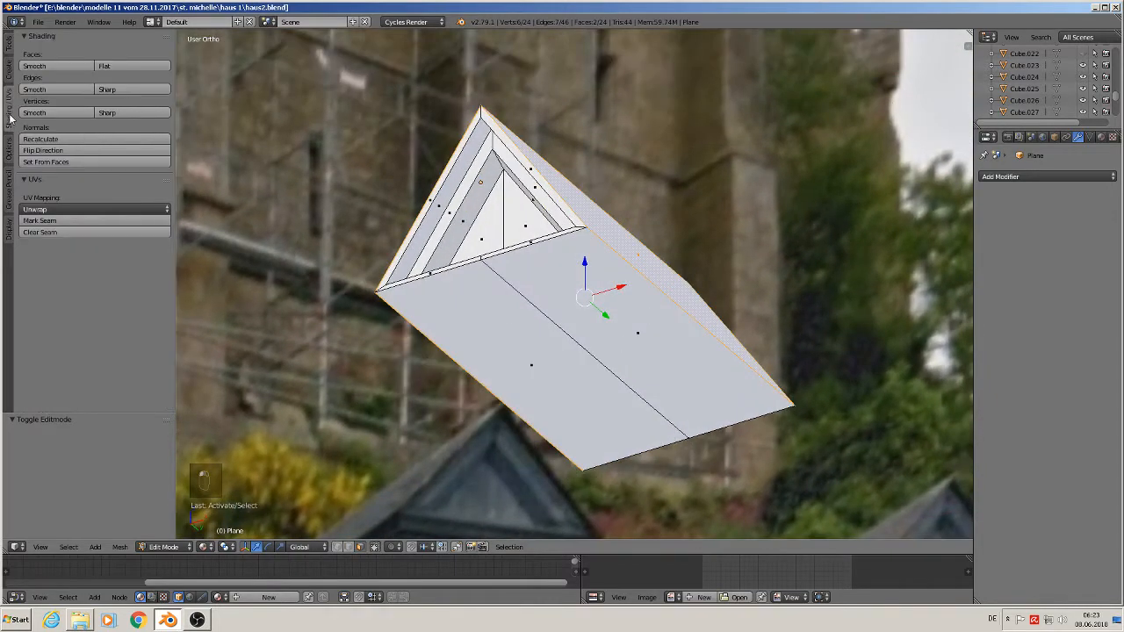
click(69, 224)
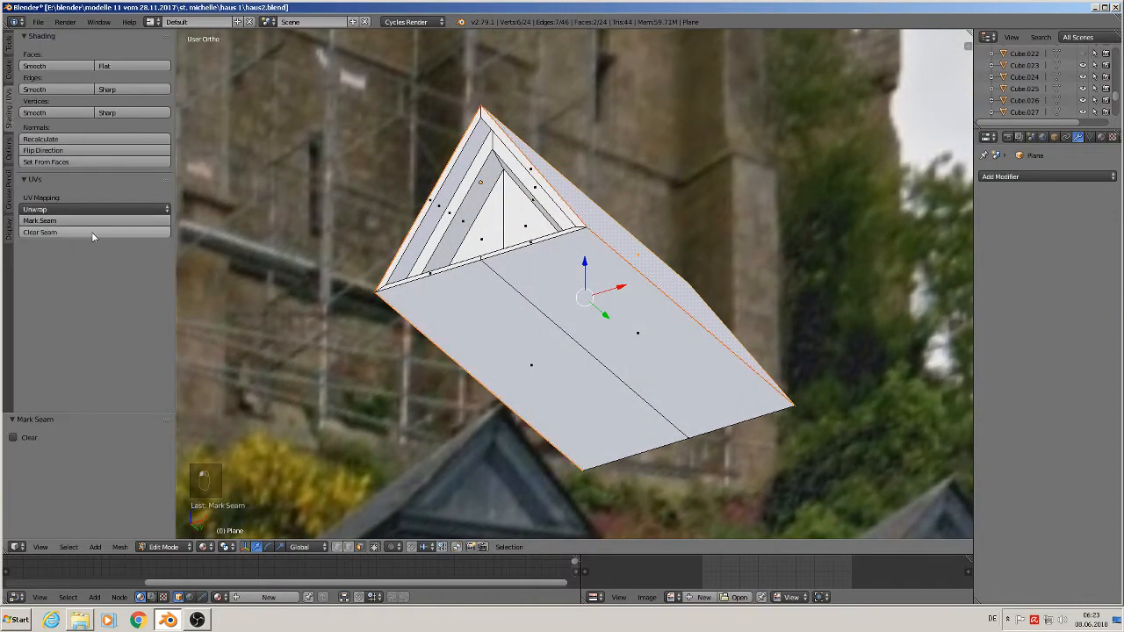
Mark the front and back edges of the roof's underside as UV seams
click(347, 547)
right_click(427, 275)
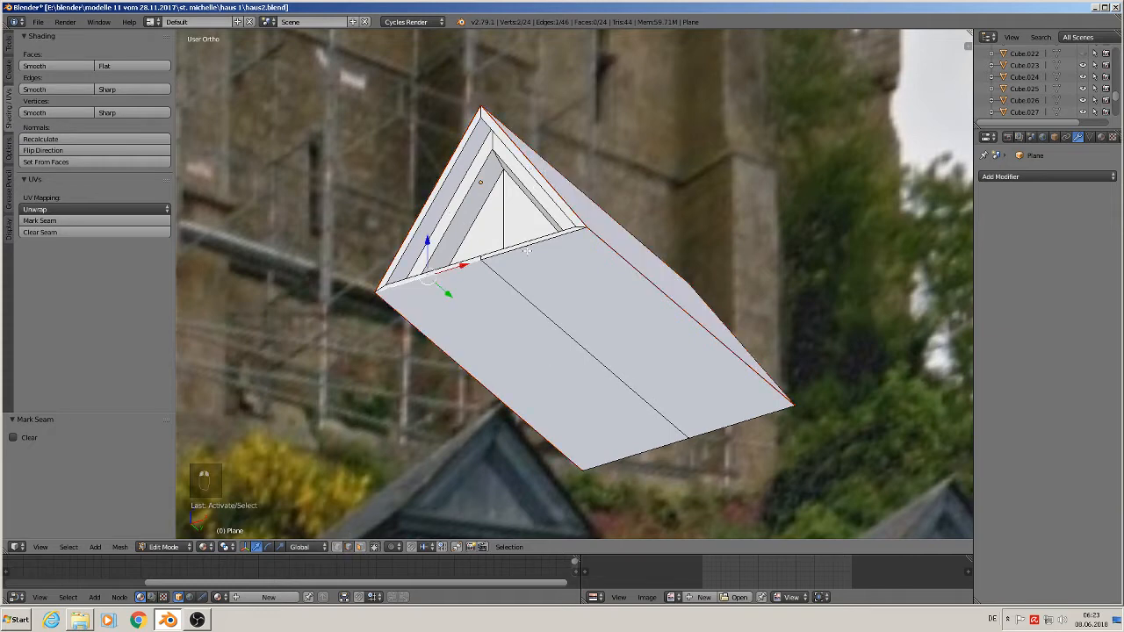
shift+right_click(527, 251)
shift+right_click(713, 418)
shift+right_click(638, 455)
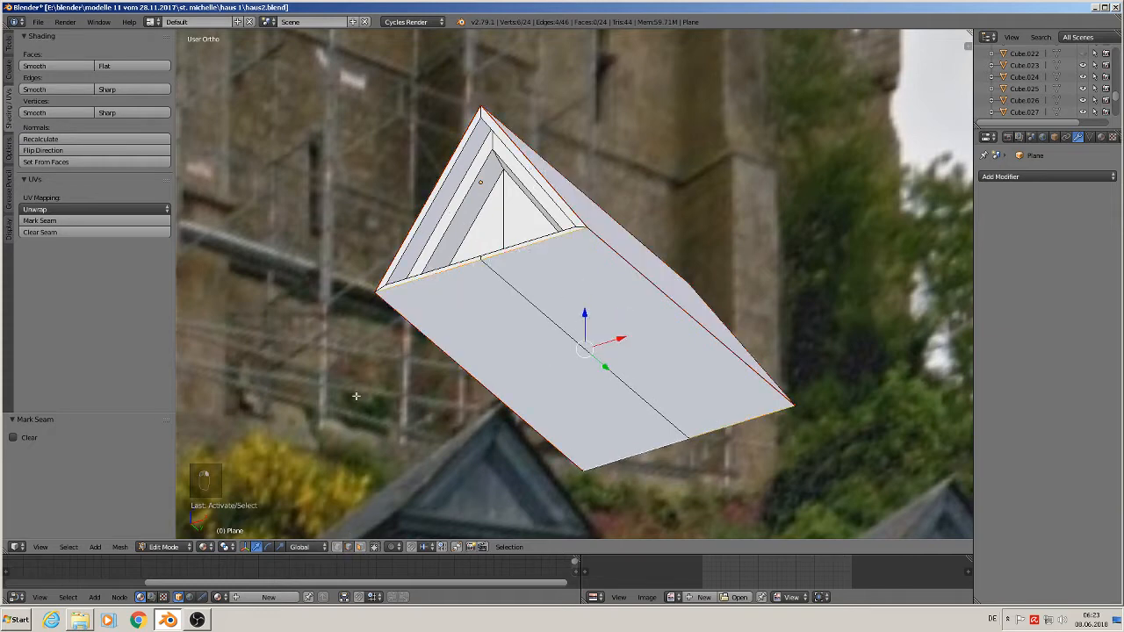
click(40, 220)
Mark the edges around the innermost recessed gable triangle as UV seams
middle_drag(290, 439, 338, 498)
scroll(513, 285, up, 2)
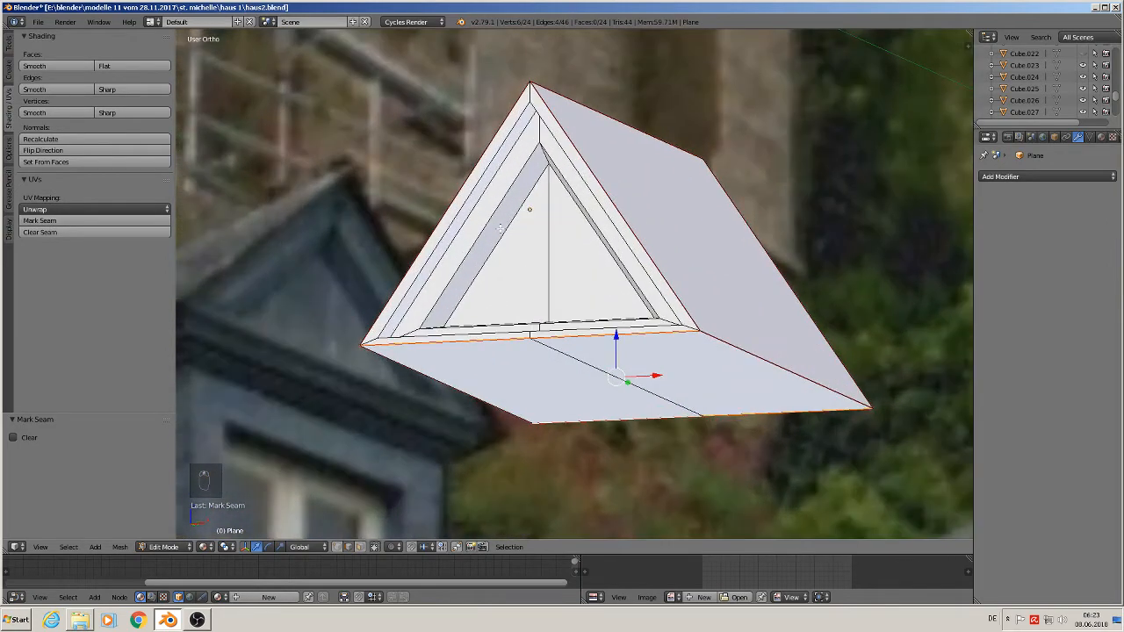
right_click(506, 237)
middle_drag(507, 238, 600, 275)
shift+right_click(612, 260)
shift+right_click(578, 323)
shift+right_click(528, 323)
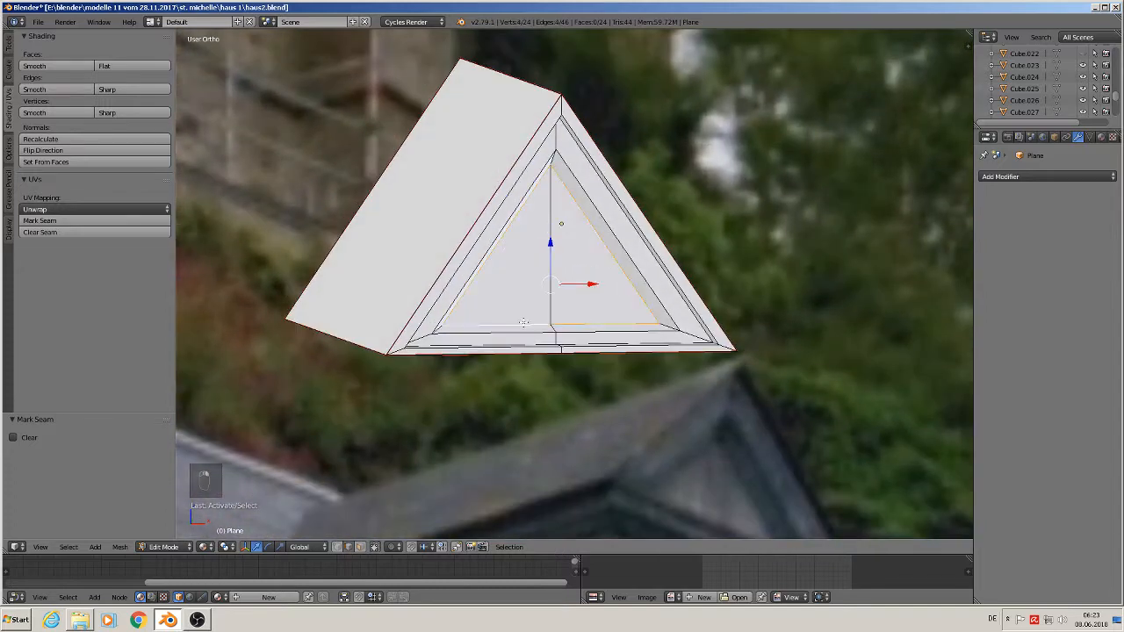
click(52, 221)
Mark the triangular edge loop around the opening of the deeper gable recess as a UV seam
middle_drag(413, 290, 455, 300)
right_click(455, 272)
shift+right_click(458, 328)
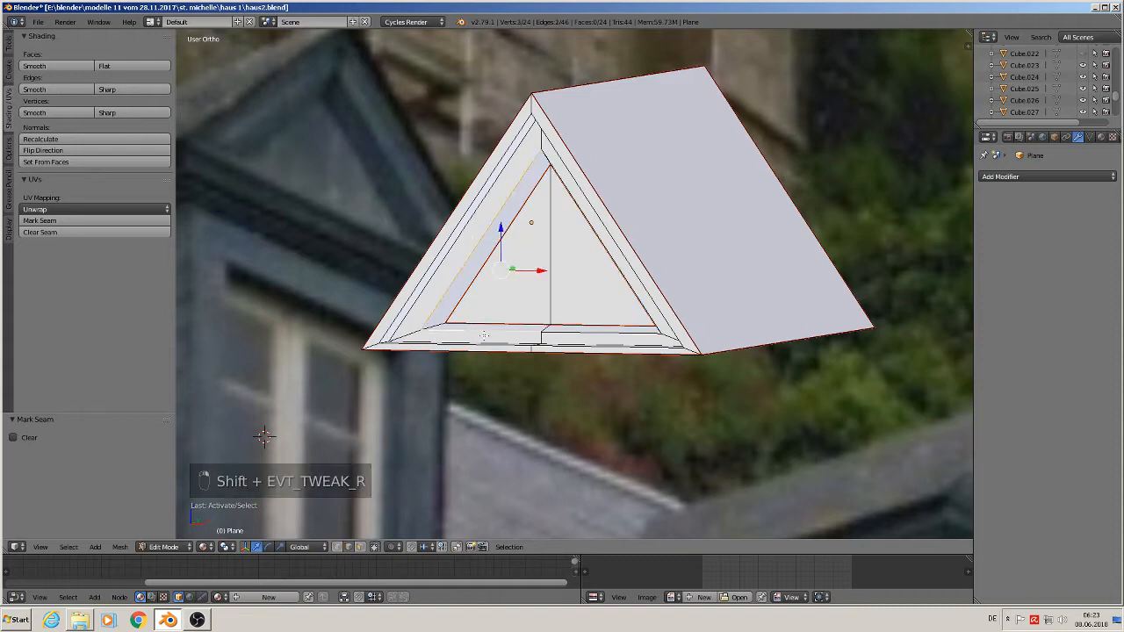
shift+right_click(570, 334)
middle_drag(264, 437, 325, 434)
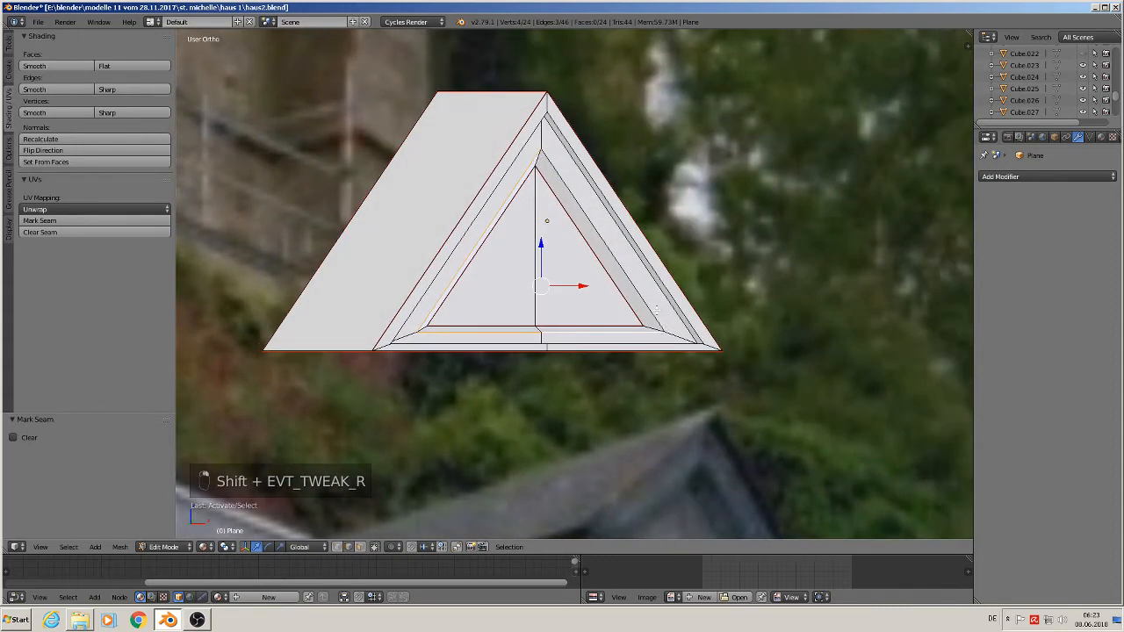
click(78, 221)
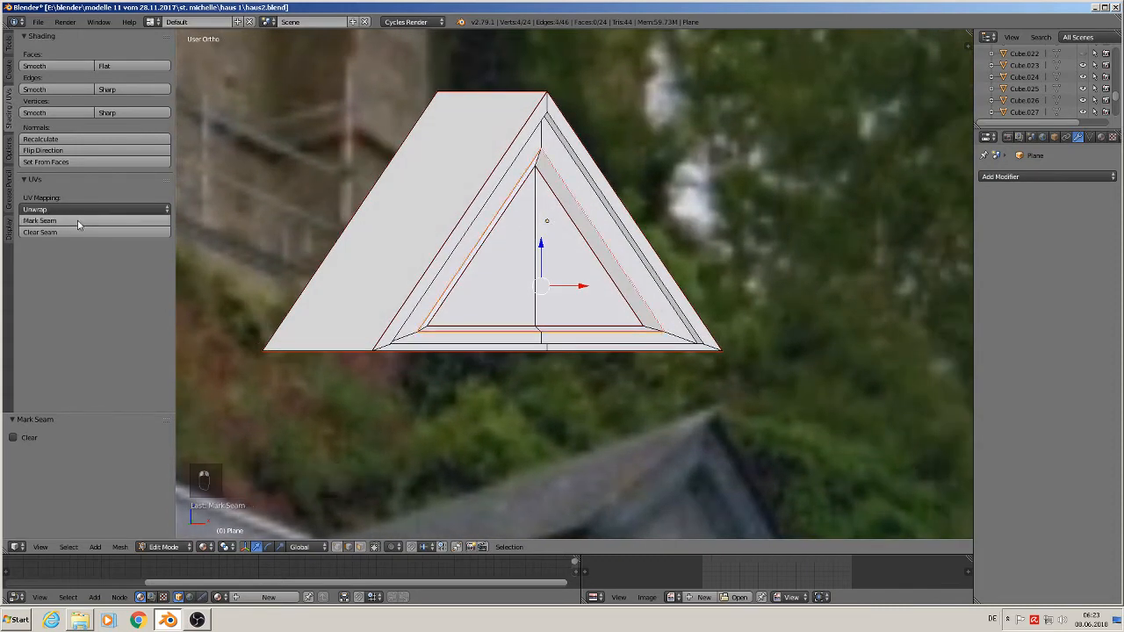
Mark the outer edges of the recessed middle gable frame as UV seams, keeping the deeper opening's edges selected
middle_drag(468, 274, 440, 260)
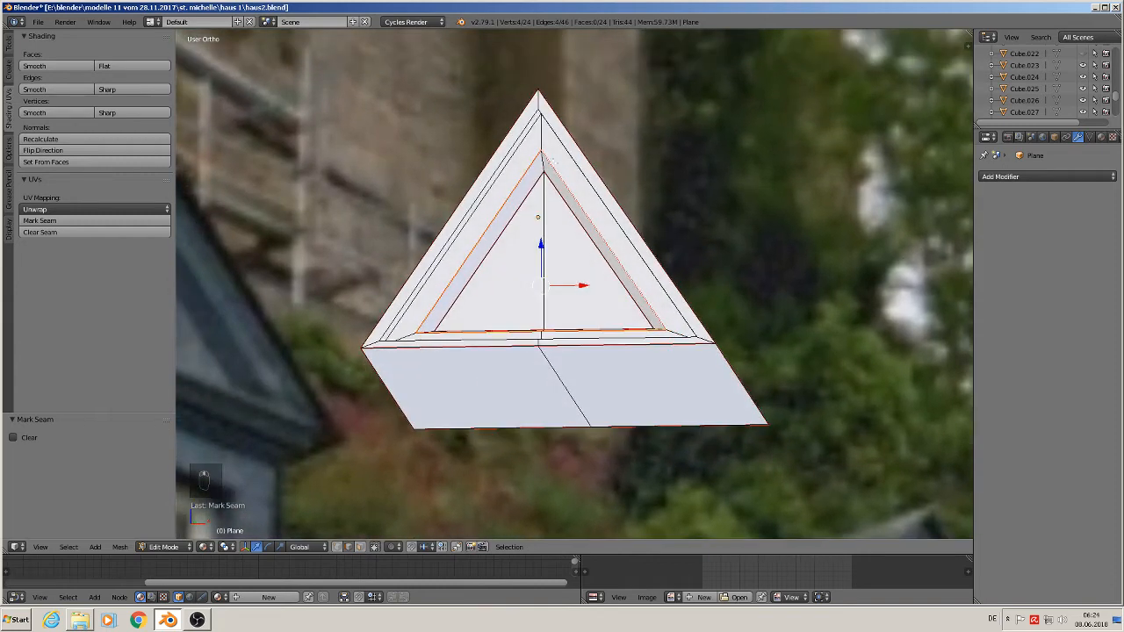
shift+right_click(505, 164)
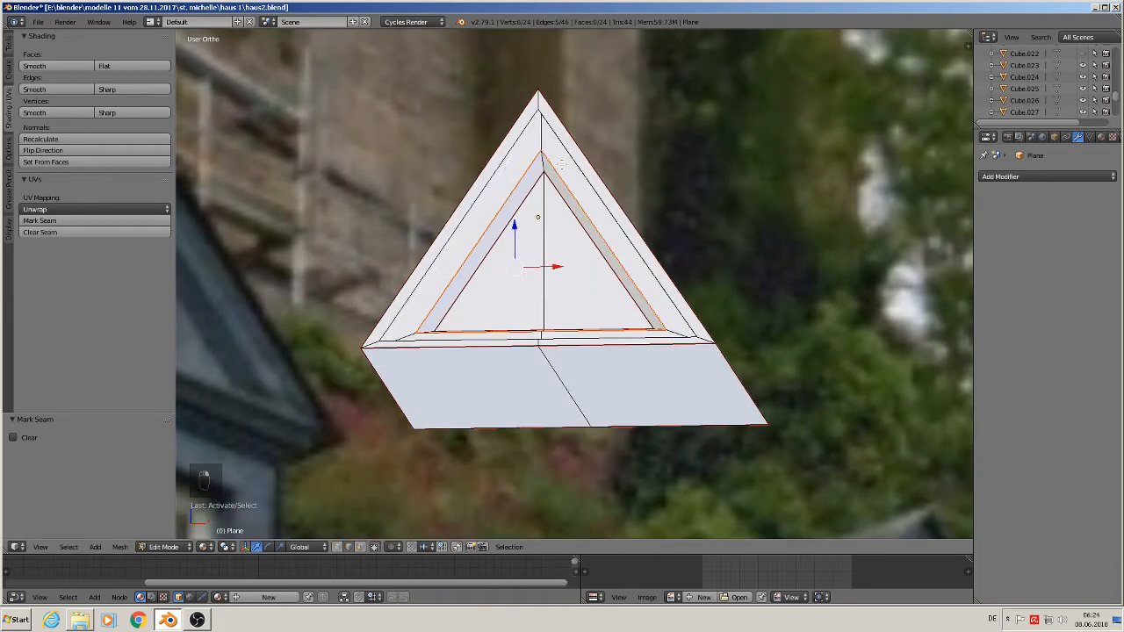
middle_drag(562, 164, 601, 186)
shift+right_click(593, 195)
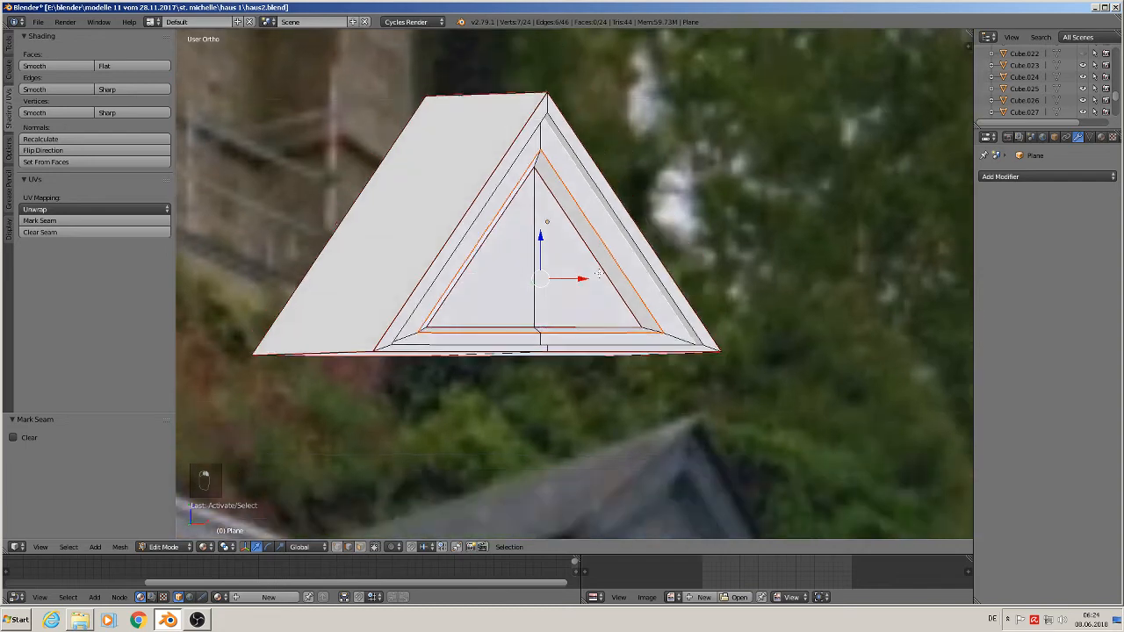
middle_drag(598, 273, 594, 304)
shift+right_click(671, 336)
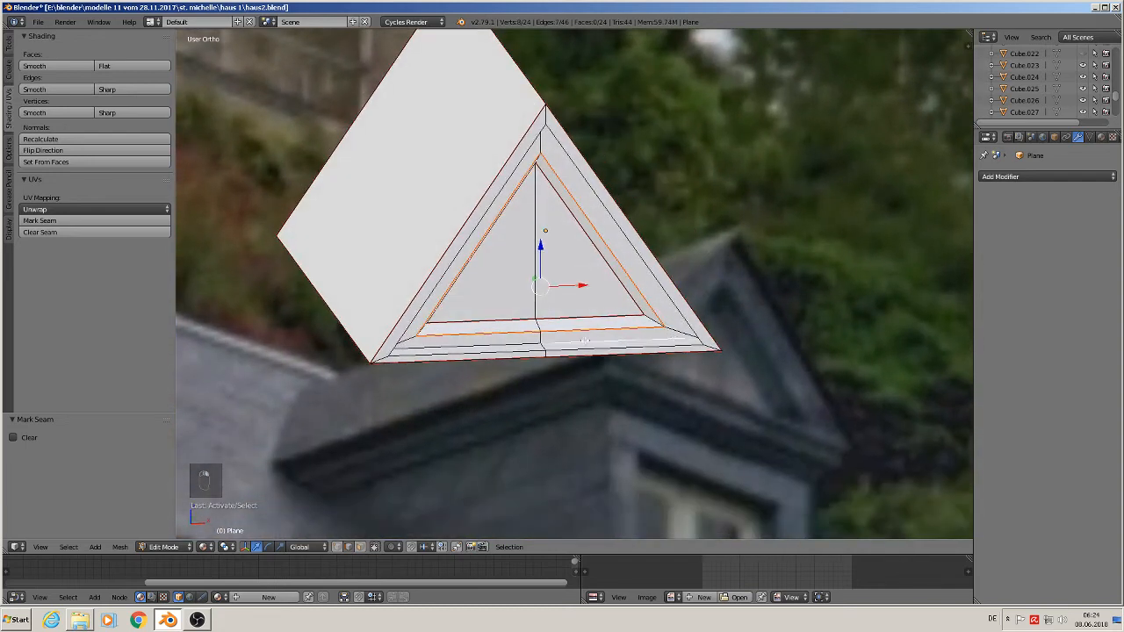
click(64, 220)
Mark the inner edges of the outermost gable border as UV seams
middle_drag(496, 353, 465, 350)
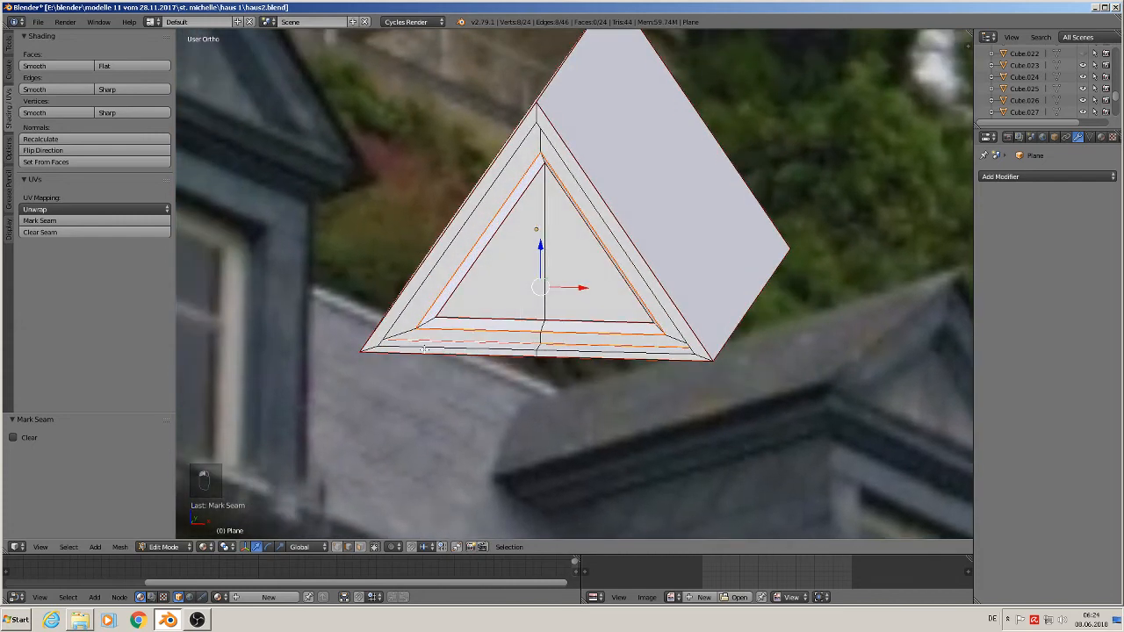
right_click(424, 350)
shift+right_click(392, 321)
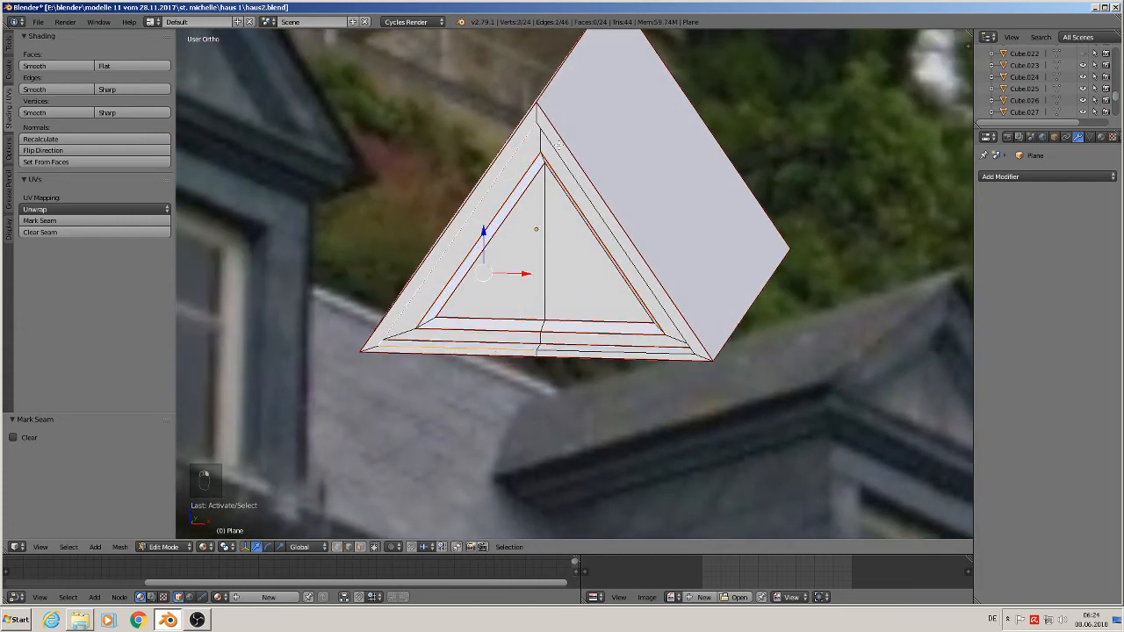
shift+right_click(558, 146)
middle_drag(557, 146, 728, 291)
shift+right_click(674, 348)
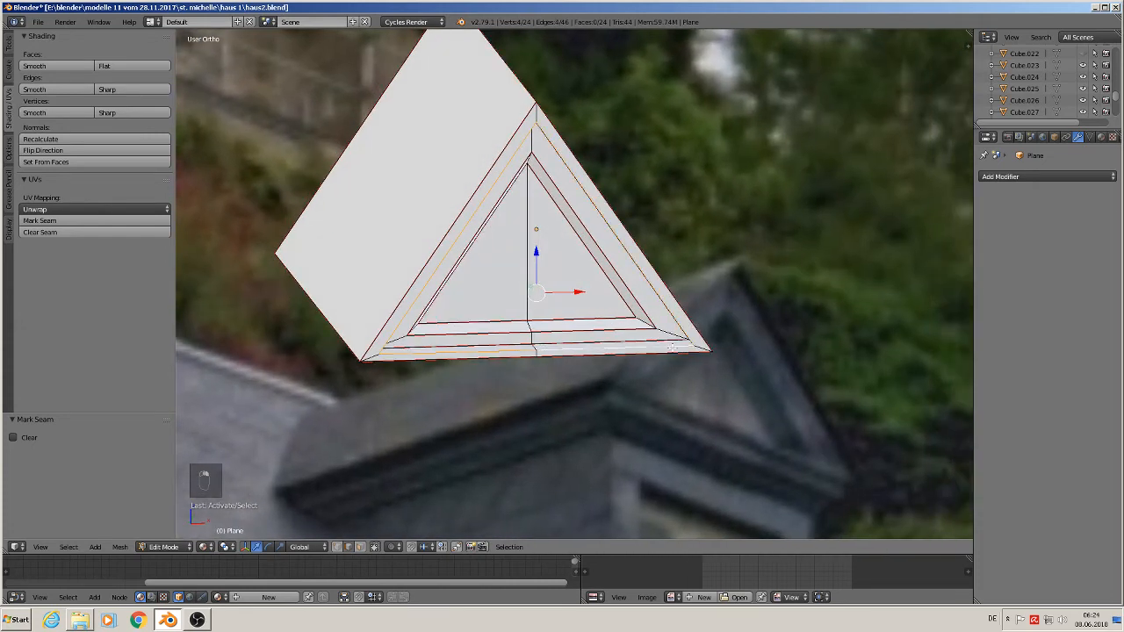
middle_drag(673, 348, 698, 328)
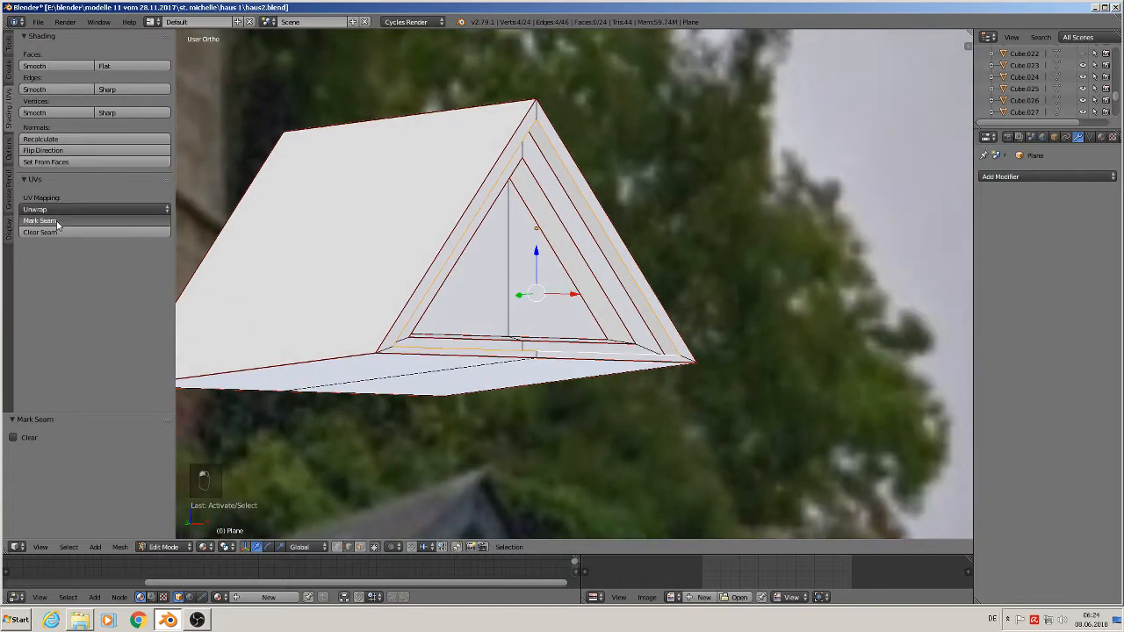
Return the gabled dormer roof to Object Mode and apply its rotation and scale
scroll(421, 274, down, 3)
key(Tab)
middle_drag(468, 291, 447, 296)
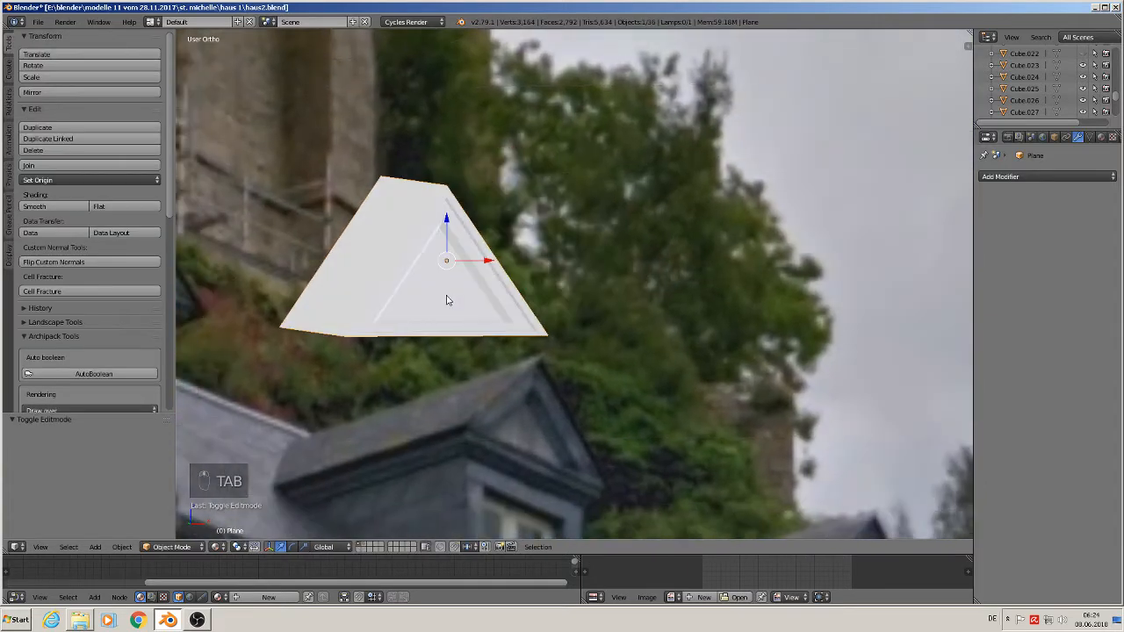
click(122, 547)
mouse_move(149, 466)
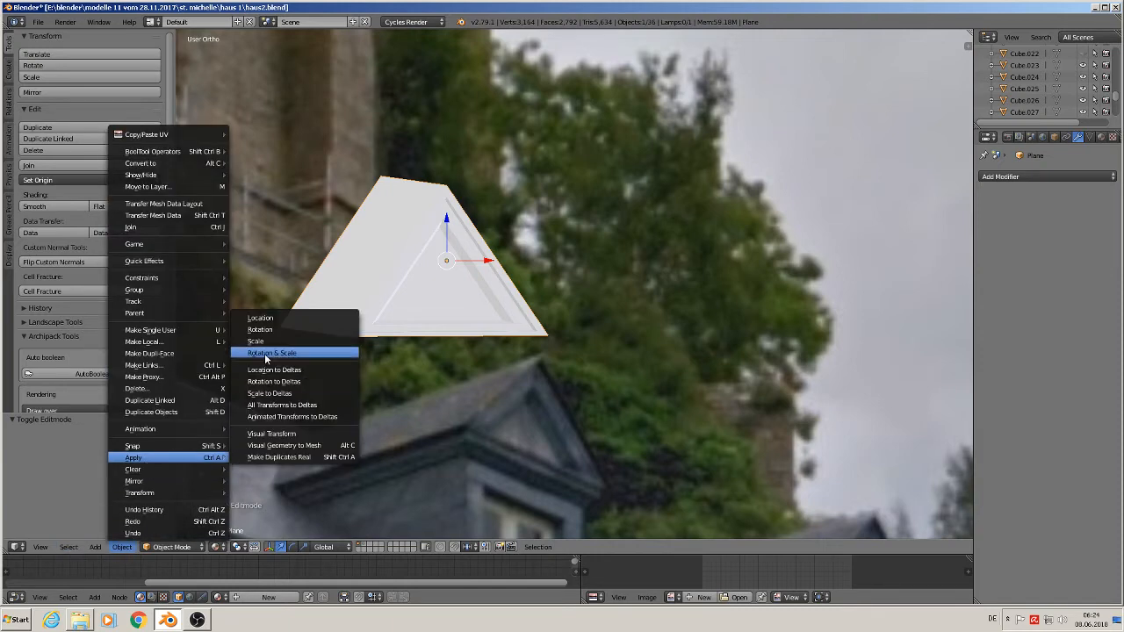
click(264, 353)
Unwrap the dormer roof's entire mesh along its marked seams and enlarge the UV editor to show the layout
key(Tab)
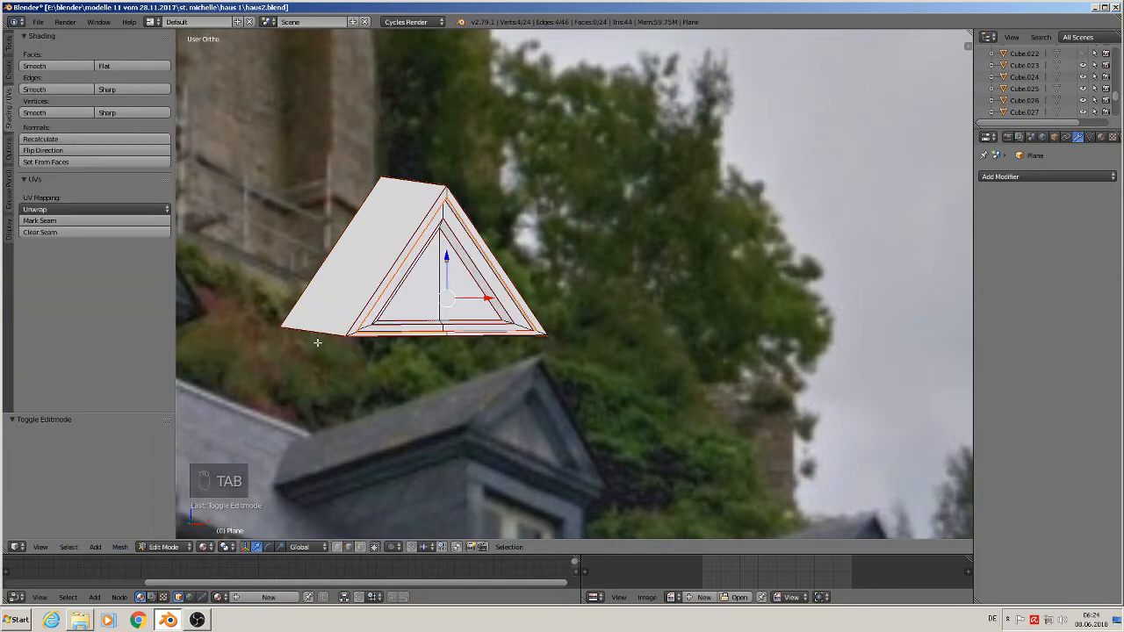
key(a)
key(a)
key(a)
key(a)
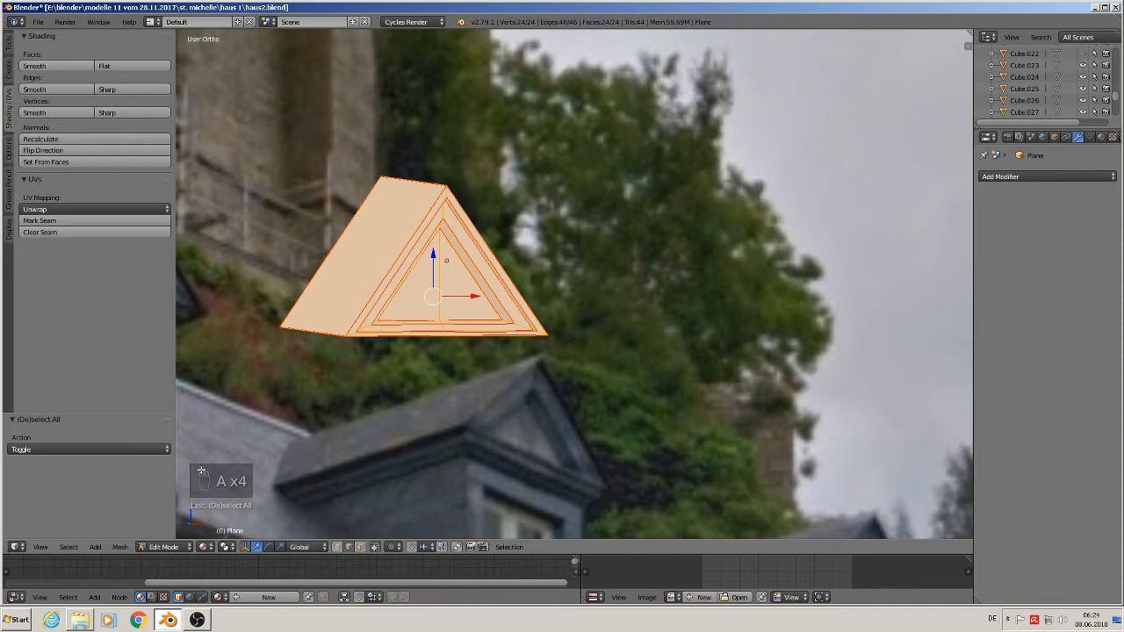
click(121, 547)
click(388, 334)
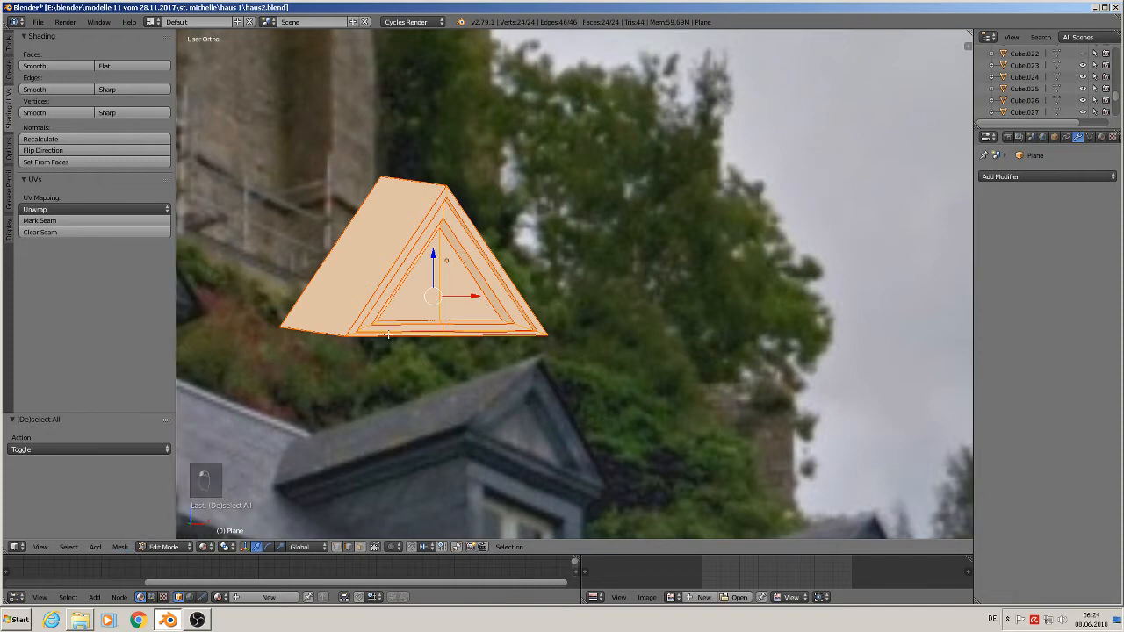
key(u)
click(388, 334)
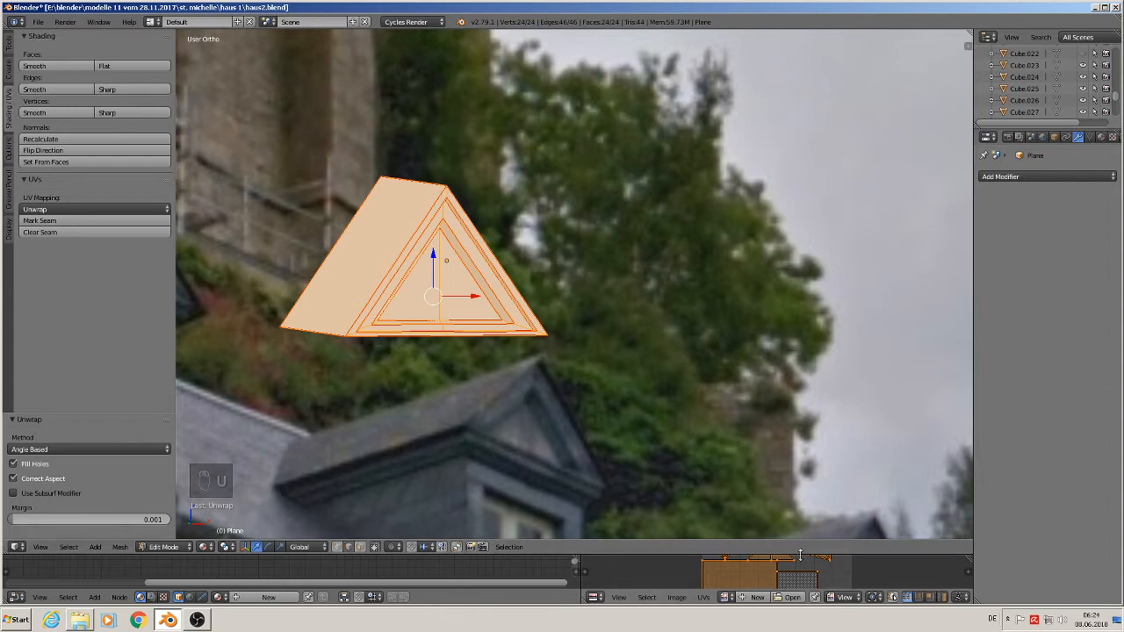
drag(801, 555, 799, 467)
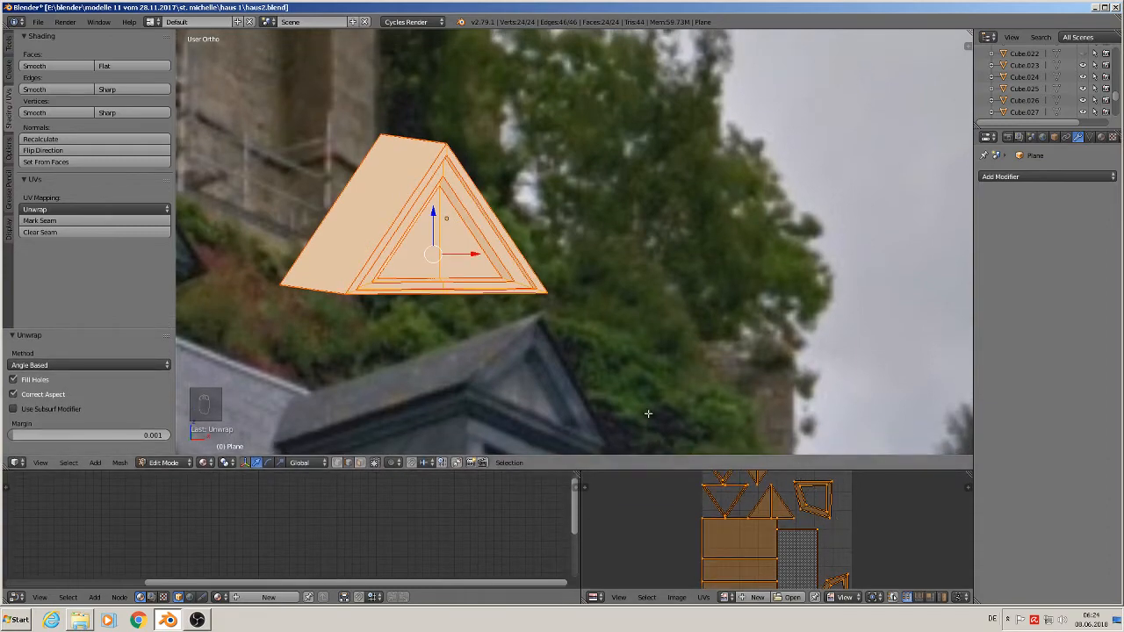
In front view, move the dormer roof off the reference photo to beside the modelled house's roof, about -1.2 in X and 0.063 in Z
mouse_move(592, 352)
middle_down()
mouse_move(534, 367)
mouse_move(586, 364)
middle_up()
key(Tab)
scroll(574, 368, down, 3)
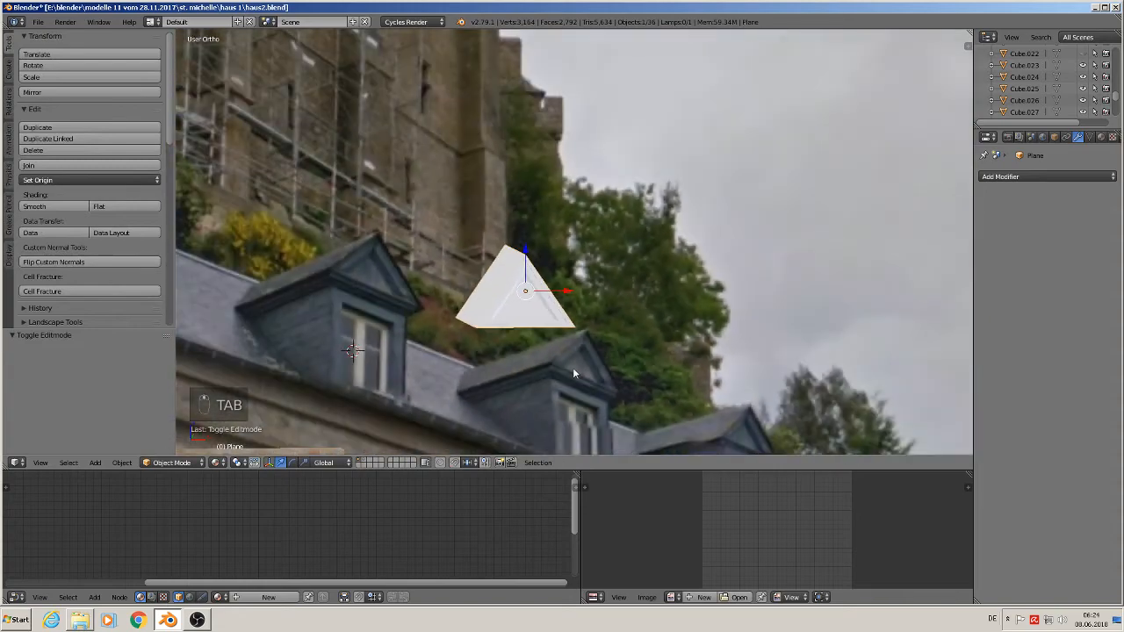
key(KP_1)
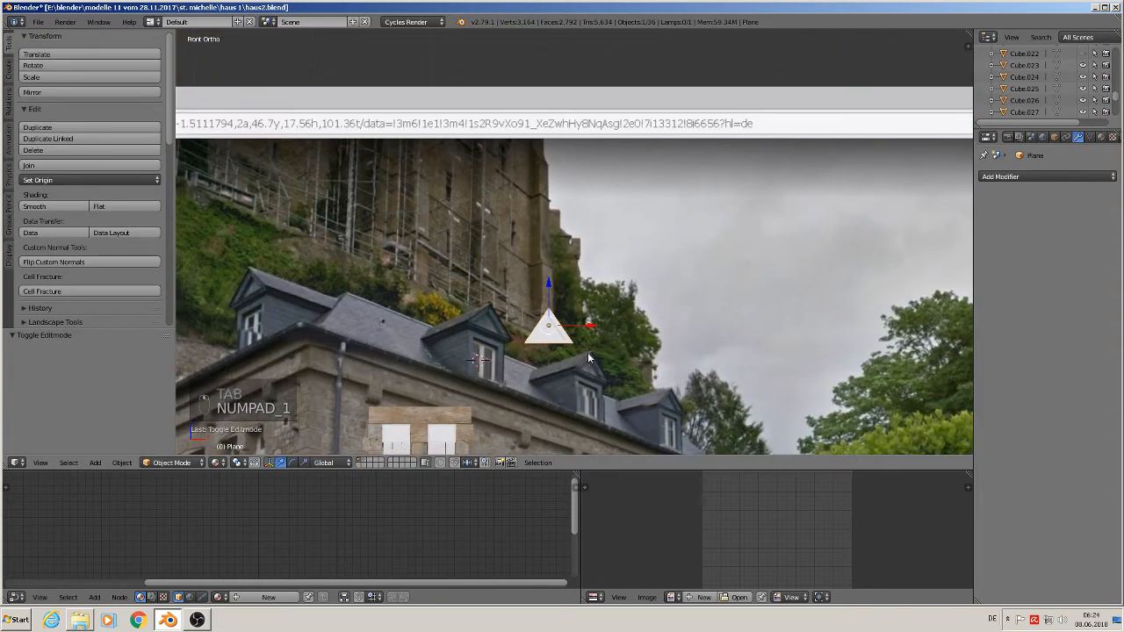
shift+middle_drag(587, 352, 841, 186)
scroll(734, 176, down, 2)
scroll(734, 177, down, 2)
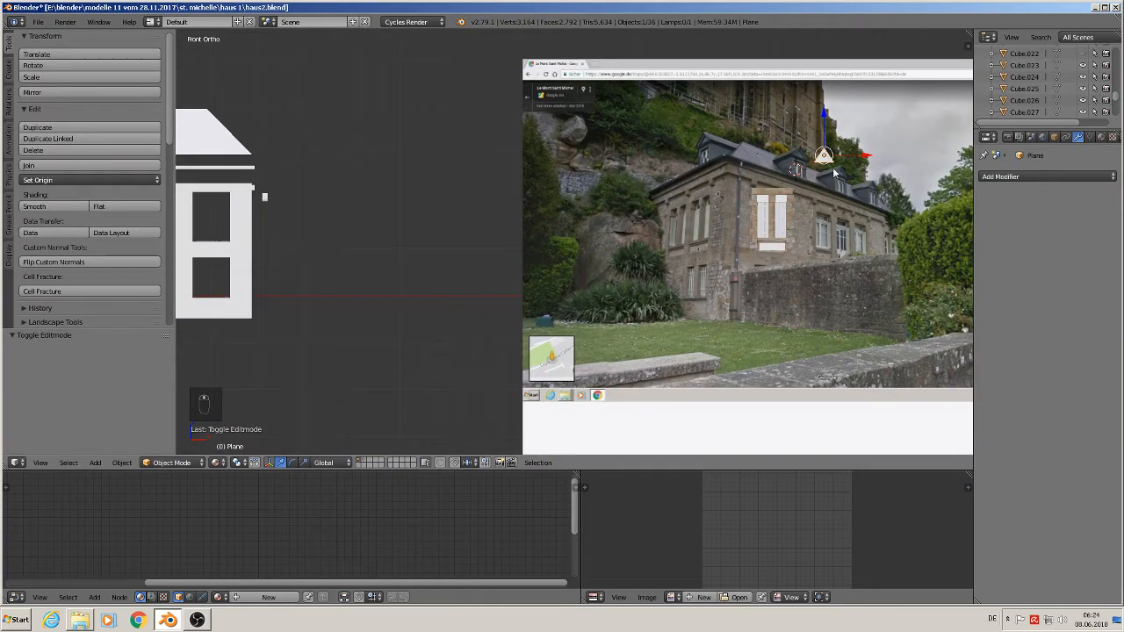
key(g)
click(266, 139)
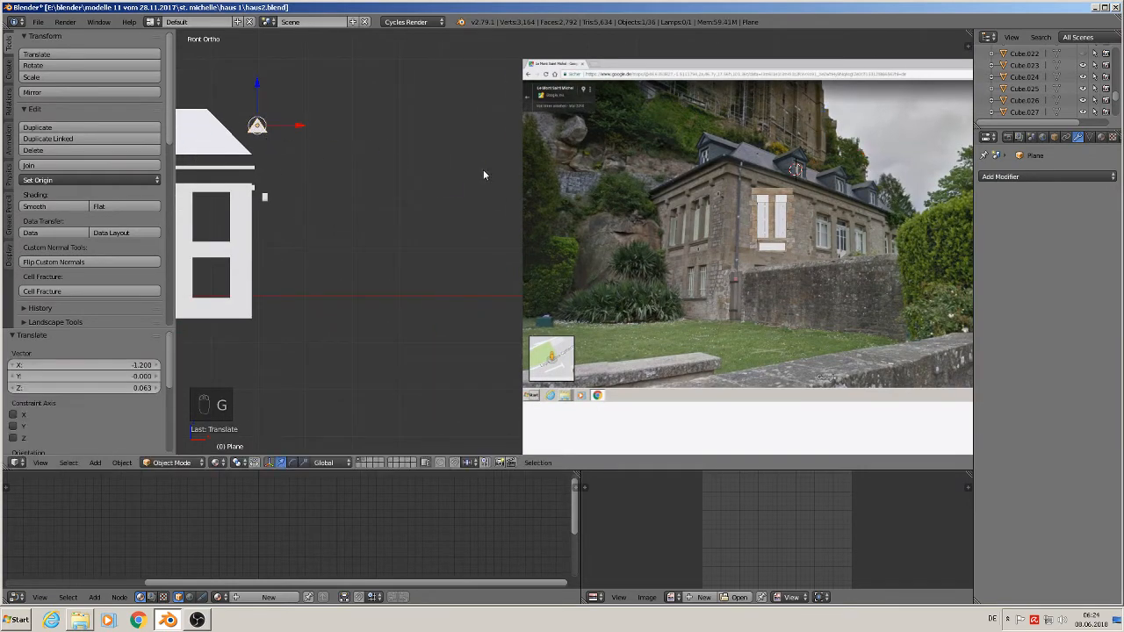
Start adding a new mesh object at the middle dormer window in the reference photo
scroll(483, 175, up, 7)
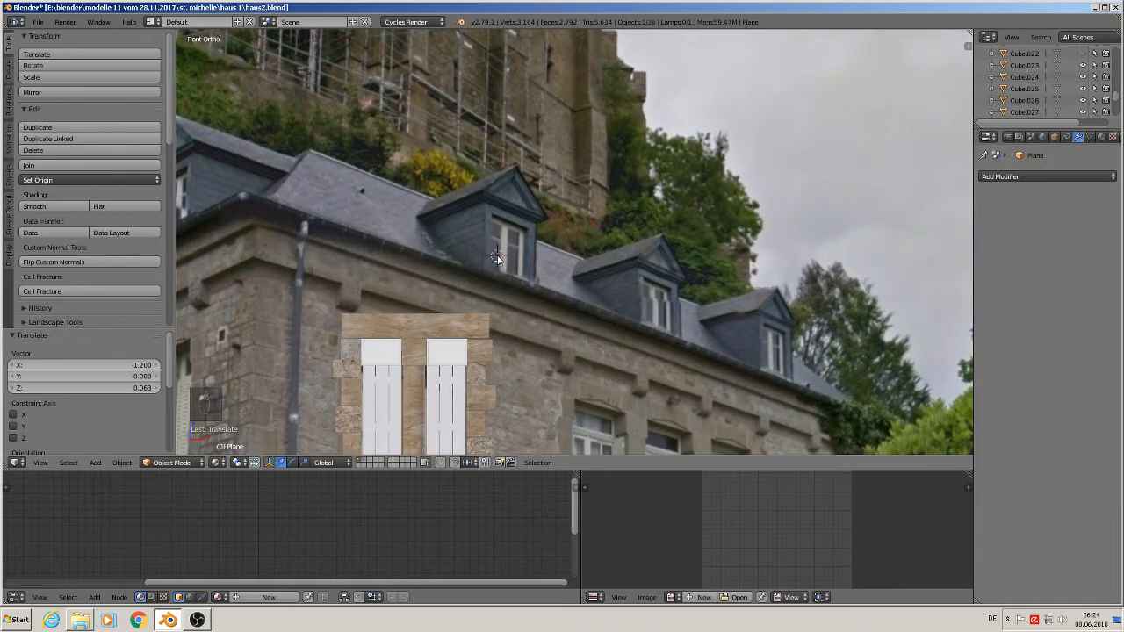
click(96, 463)
mouse_move(111, 449)
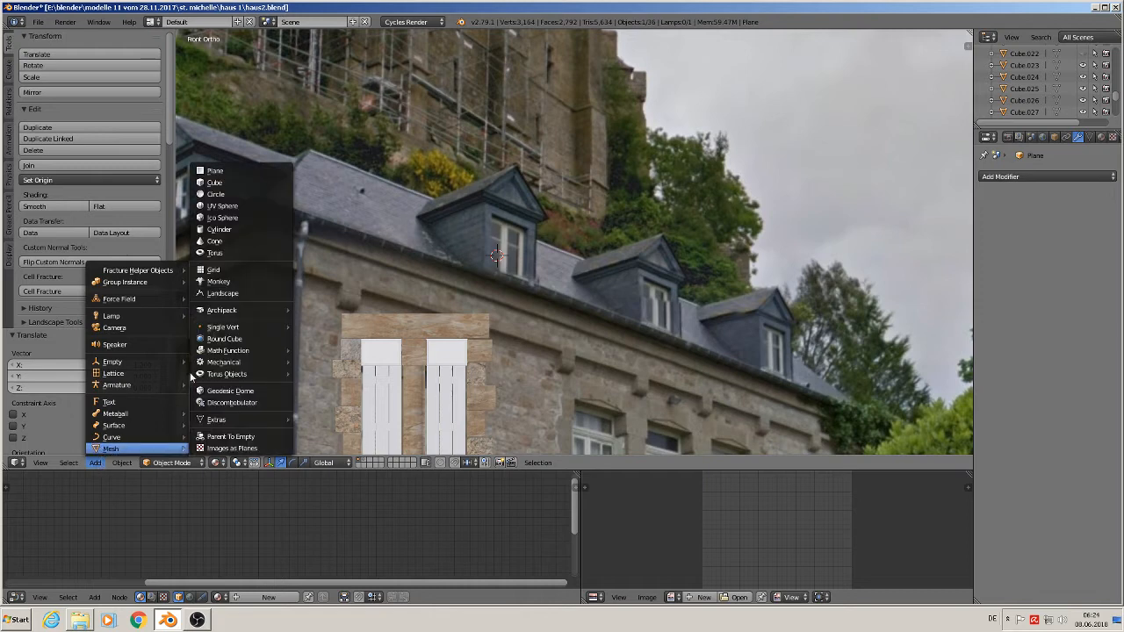
Add a cube over the dormer window in the reference photo, scale it to 0.017 and stretch it by 1.164 along Z
click(257, 183)
key(s)
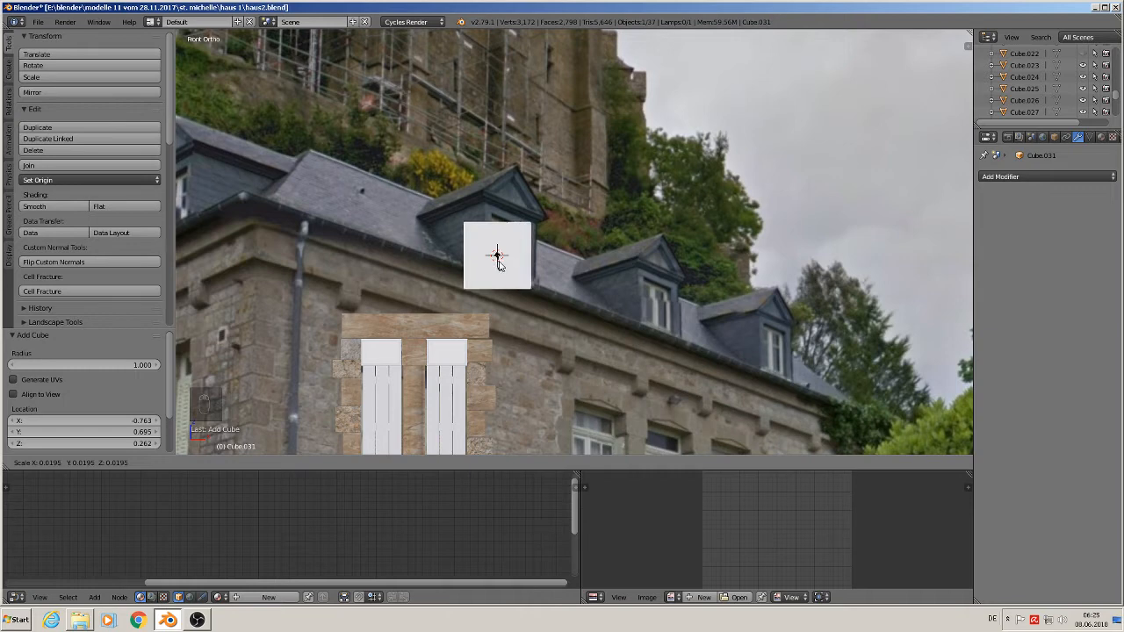
click(501, 264)
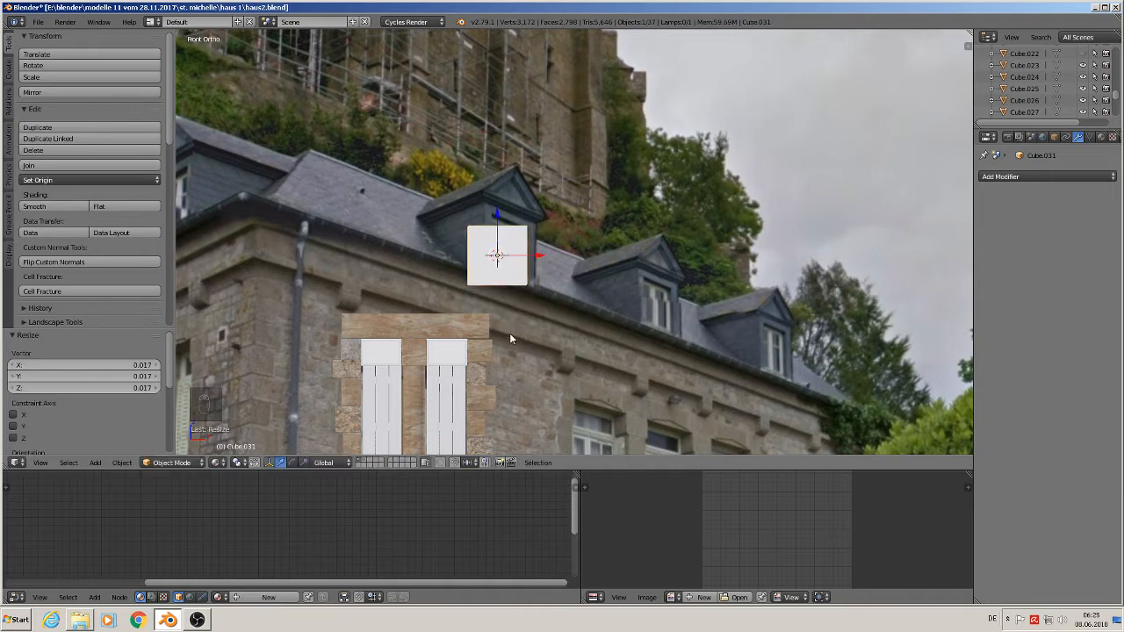
key(s)
key(z)
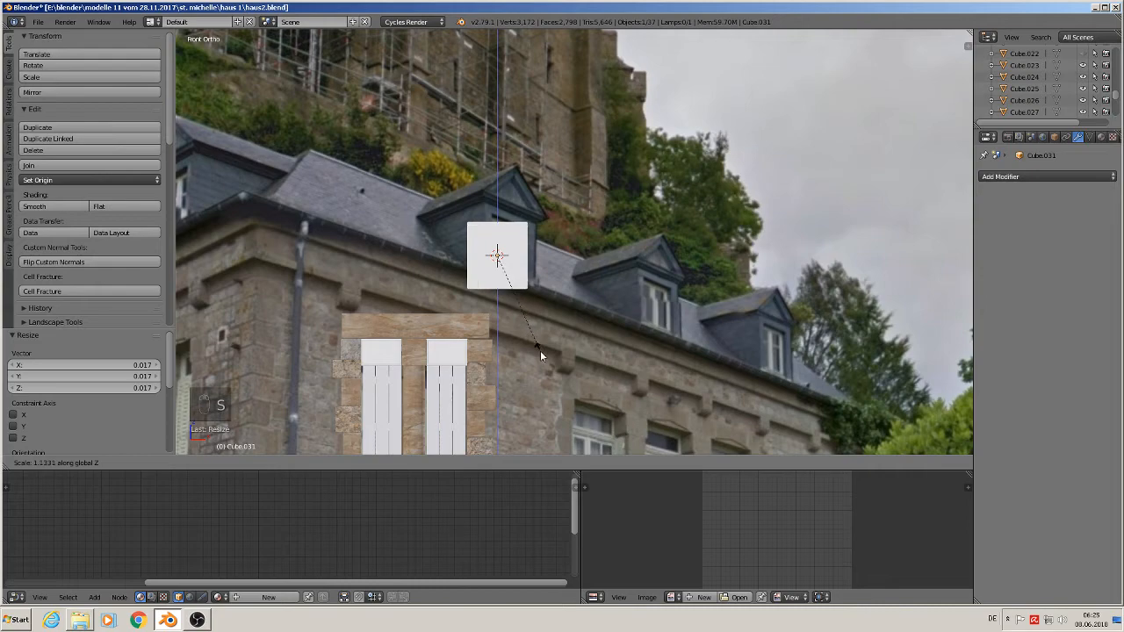
click(502, 308)
Move the cube -0.087 along Y in front of the photo and scale it by 2.011 along Y
middle_drag(504, 312, 571, 323)
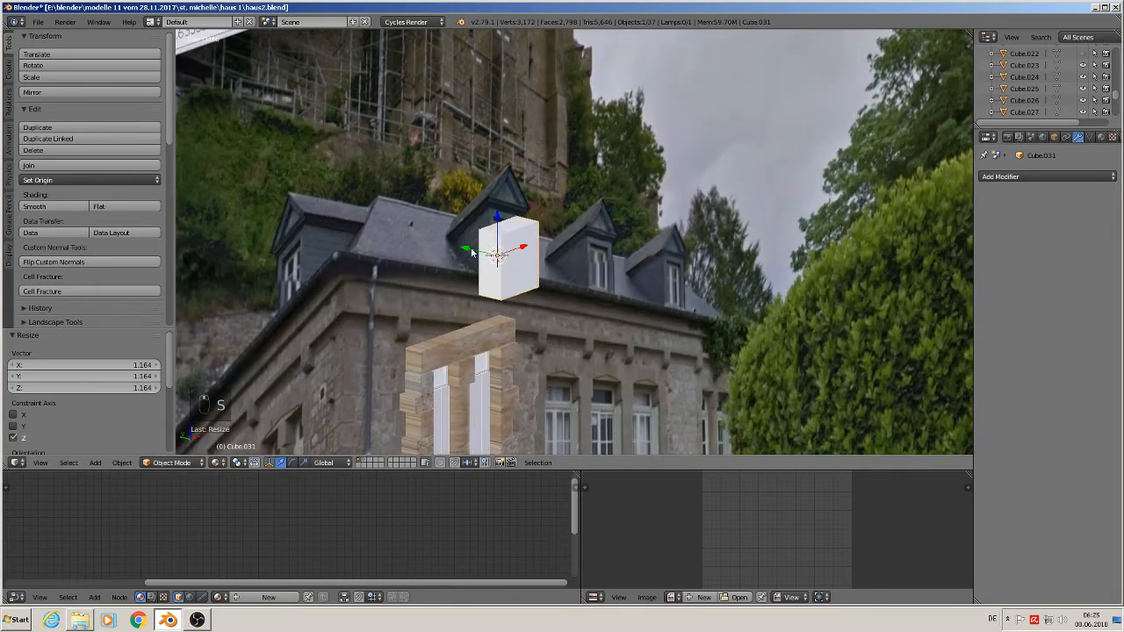
drag(471, 253, 582, 290)
middle_drag(581, 290, 604, 303)
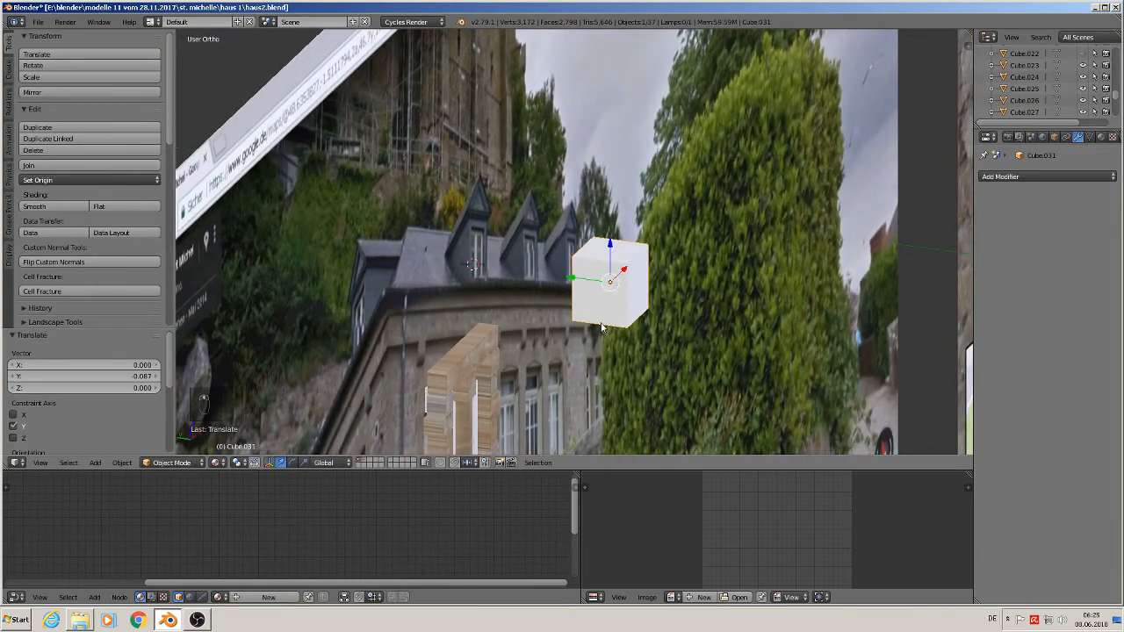
key(s)
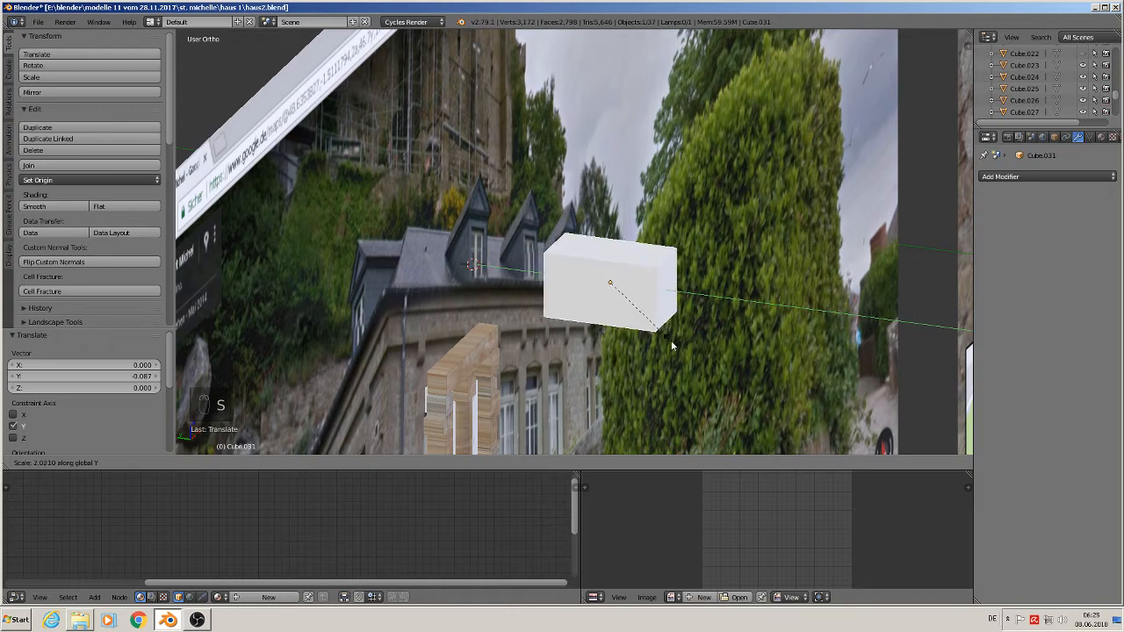
click(661, 336)
Enter edit mode on the cube, select its front face and limit selection to visible geometry
middle_drag(660, 336, 543, 318)
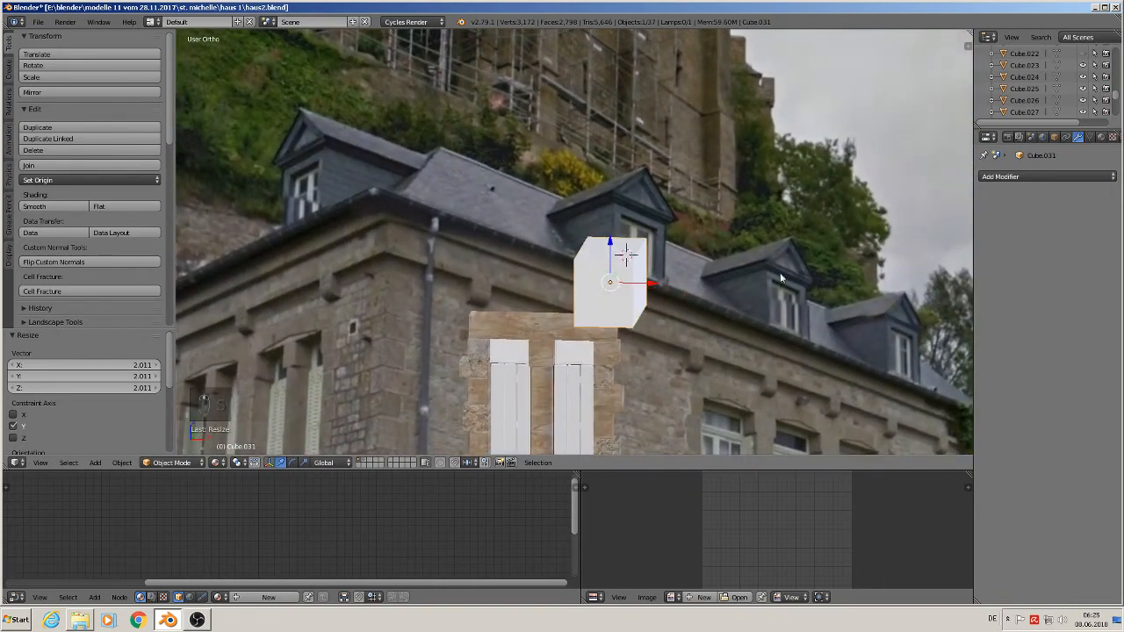
middle_drag(696, 343, 637, 310)
scroll(647, 295, up, 2)
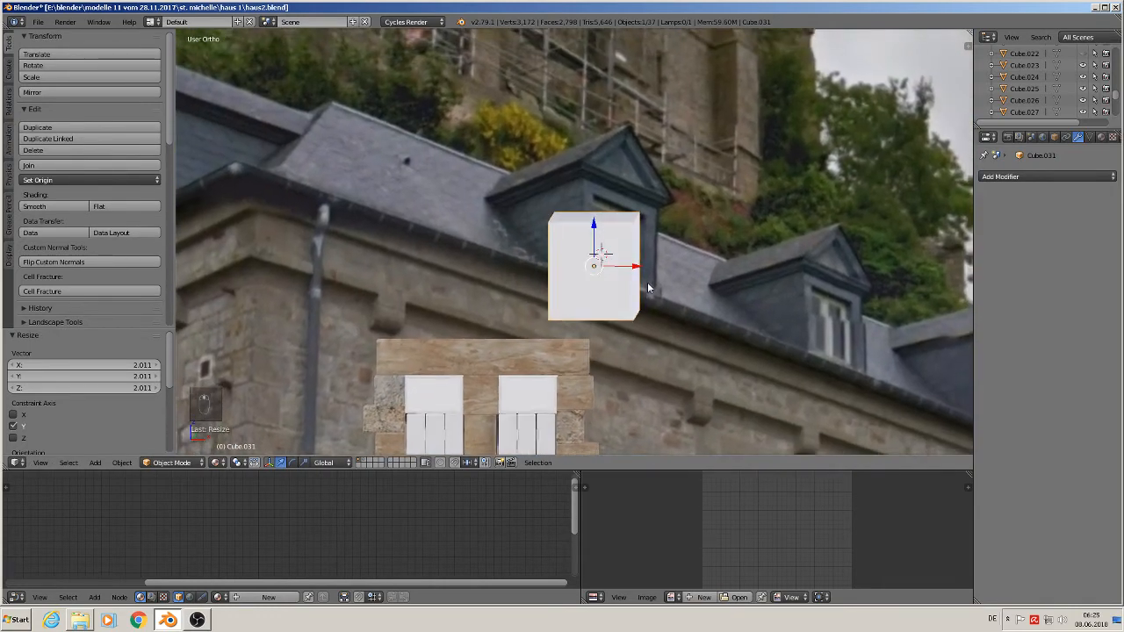
scroll(602, 321, up, 1)
key(Tab)
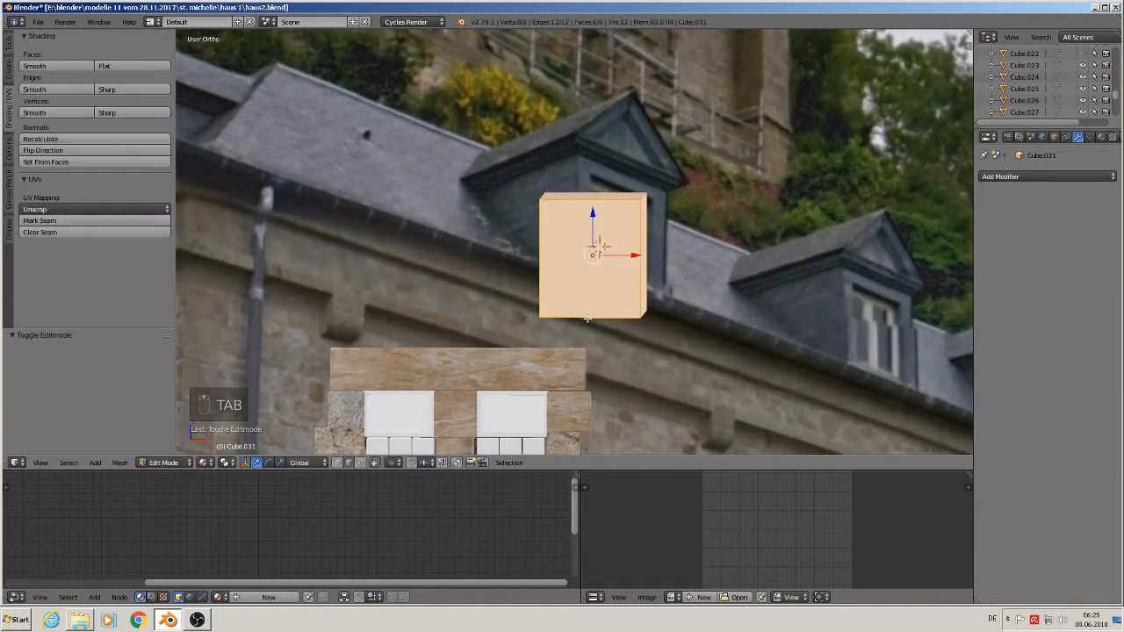
right_click(603, 245)
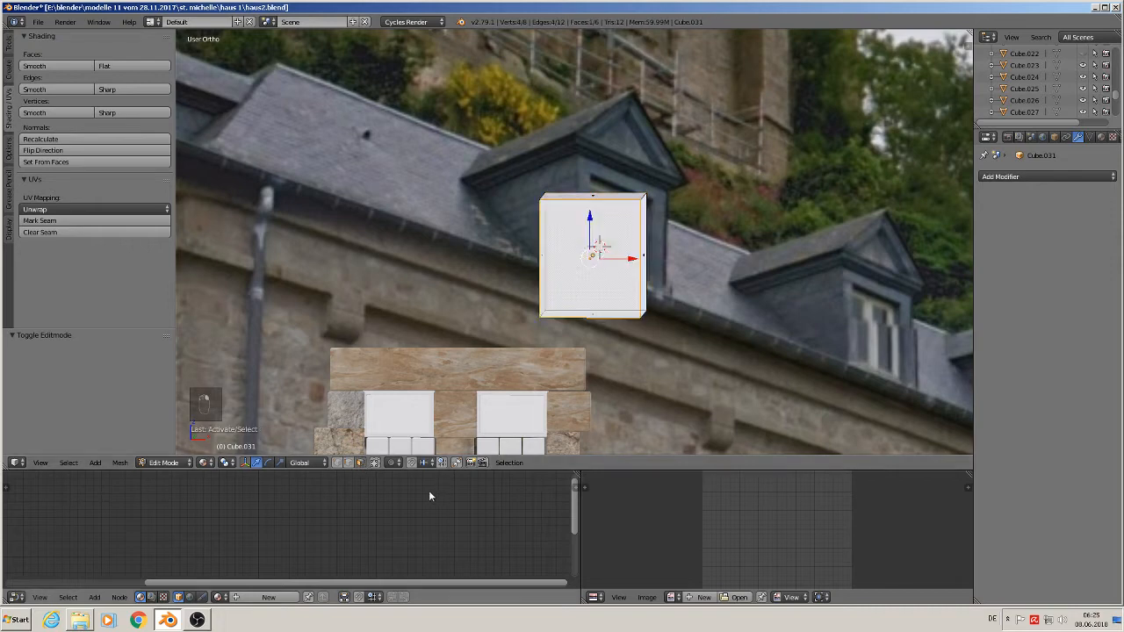
click(379, 461)
scroll(663, 305, up, 1)
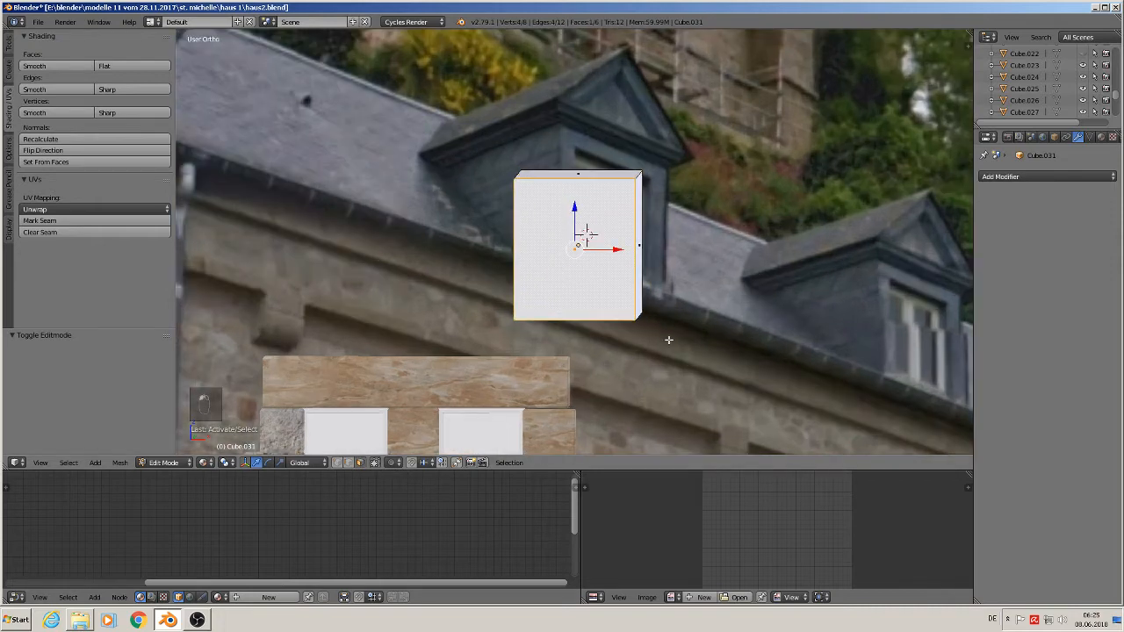
key(w)
click(661, 347)
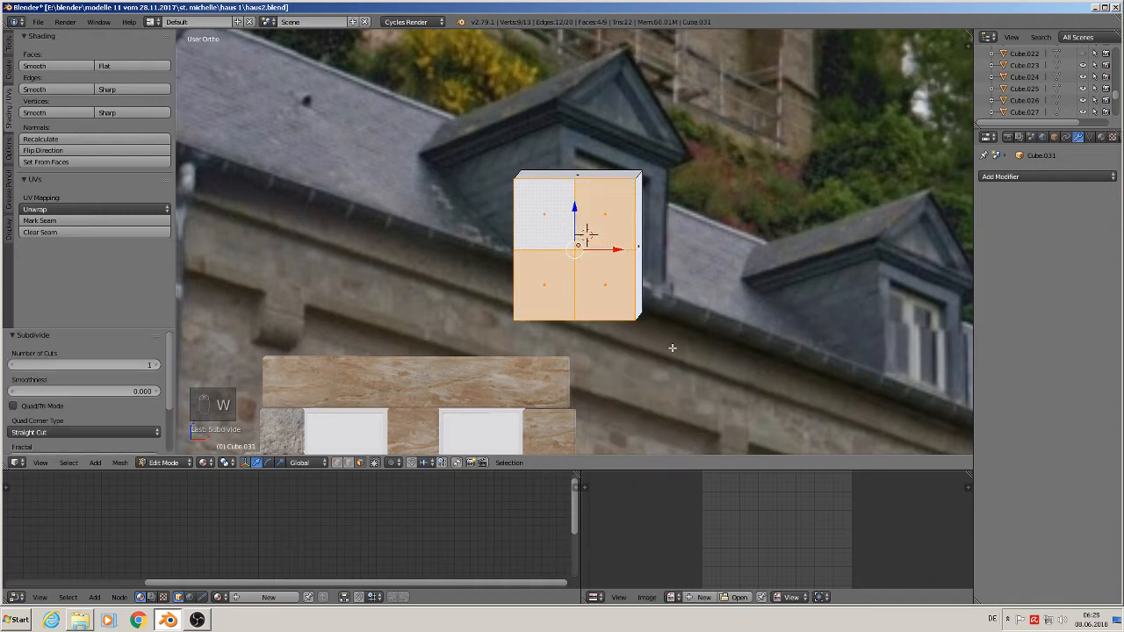
key(ctrl+z)
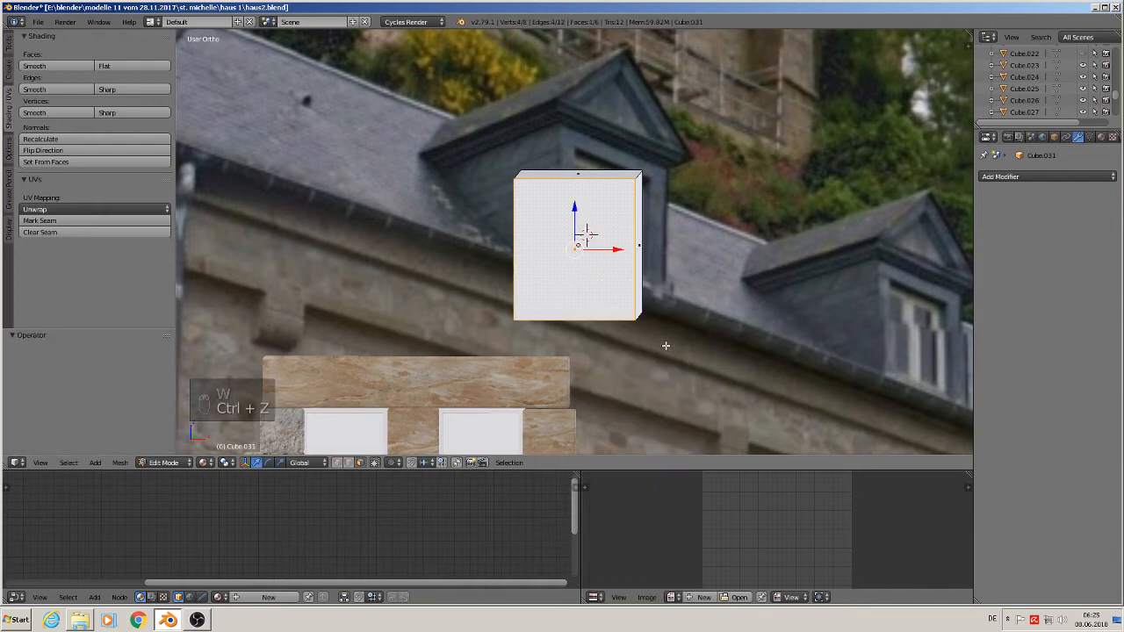
Extrude the front face in place and scale it to 0.762 to form a frame border
key(e)
right_click(666, 346)
key(s)
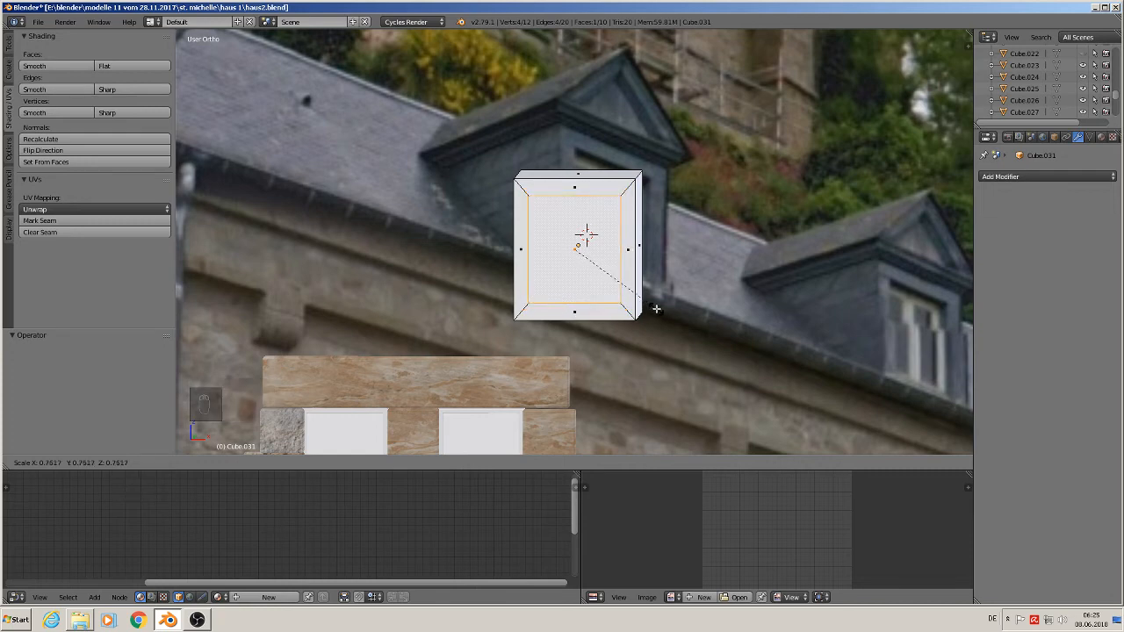
click(656, 308)
Extrude the inner front face 0.007 inward along Y to recess it behind the frame
middle_drag(656, 308, 751, 148)
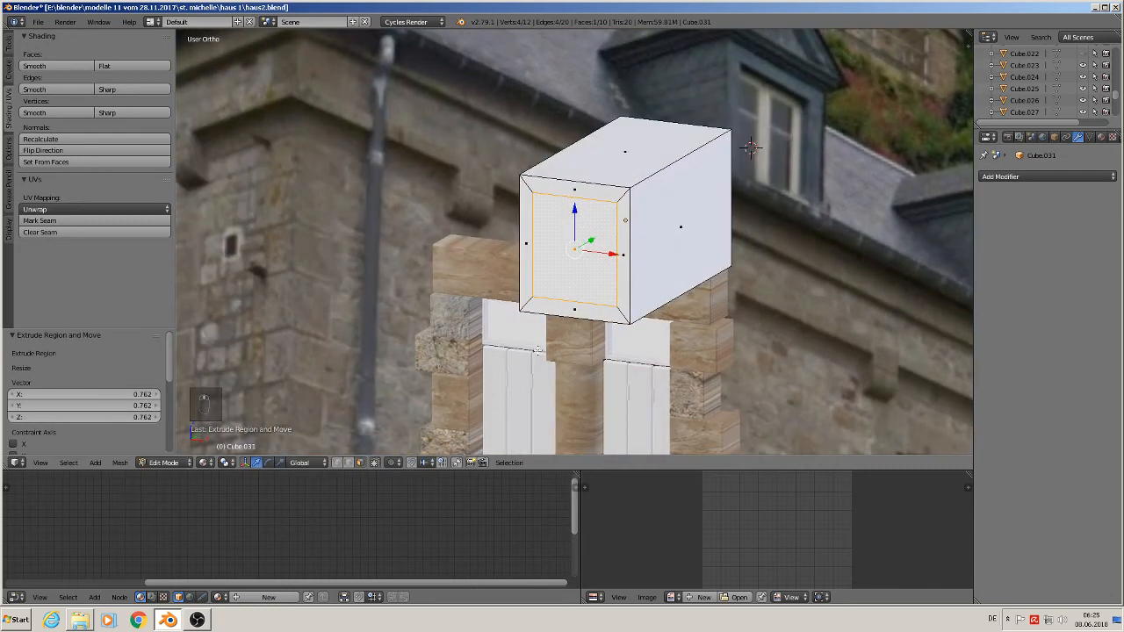
key(e)
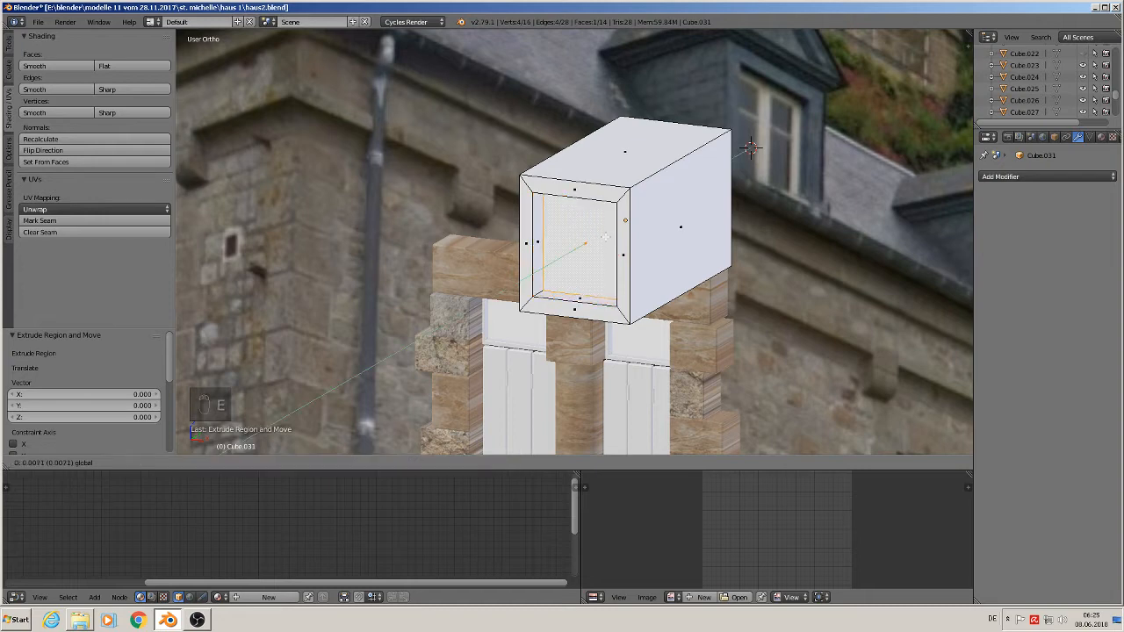
click(749, 147)
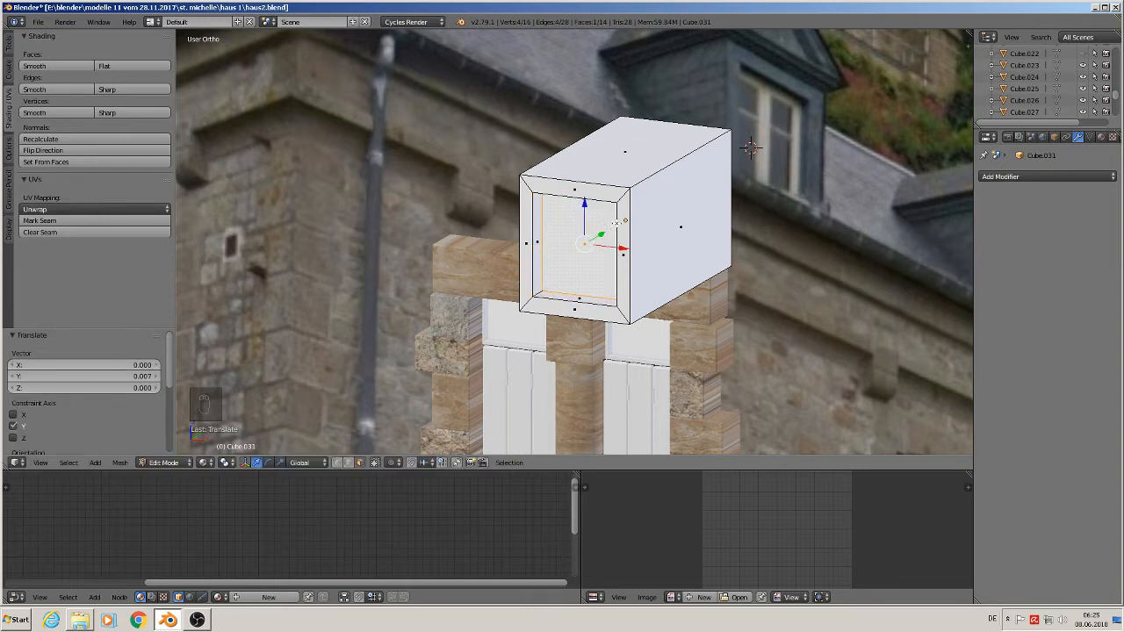
Delete only the recessed front face and the box's rear face to open it at both ends
middle_drag(750, 148, 636, 154)
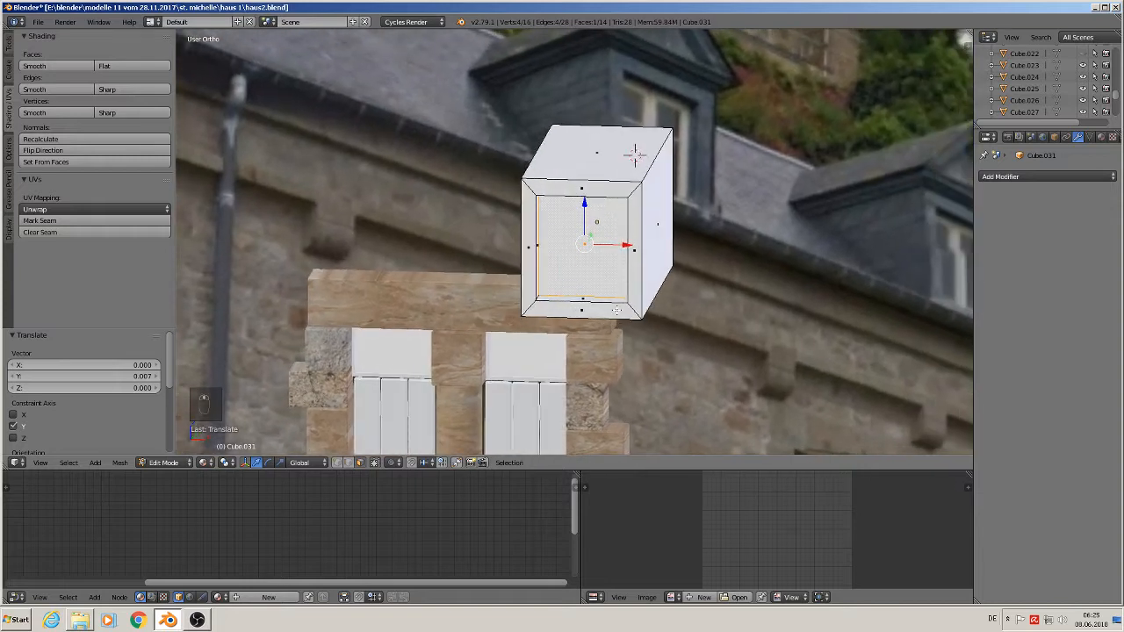
key(x)
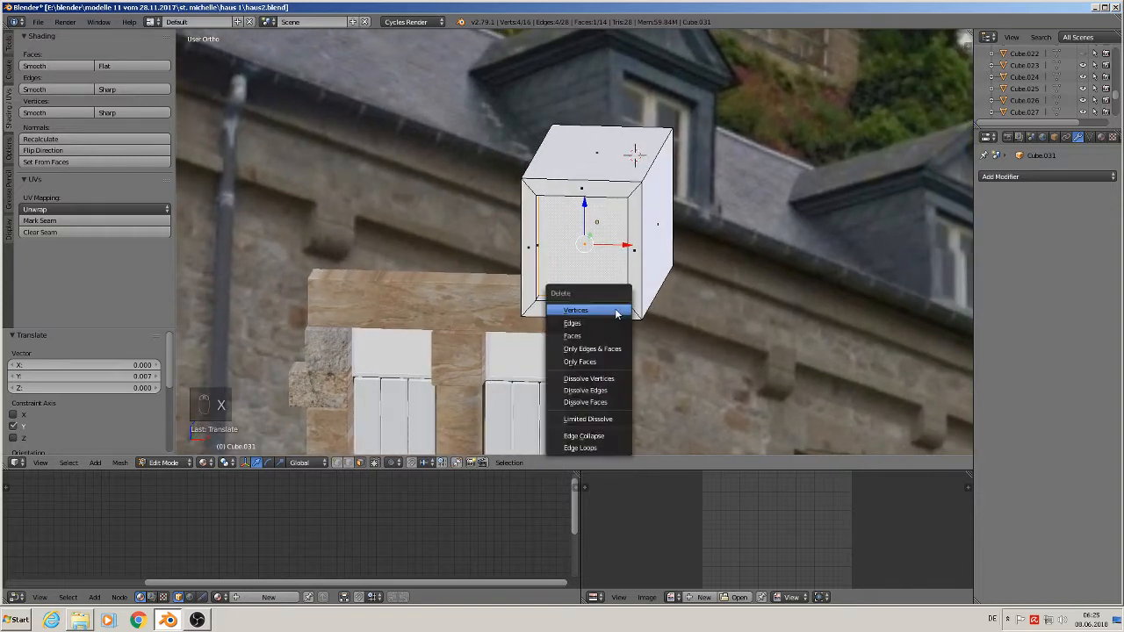
click(594, 363)
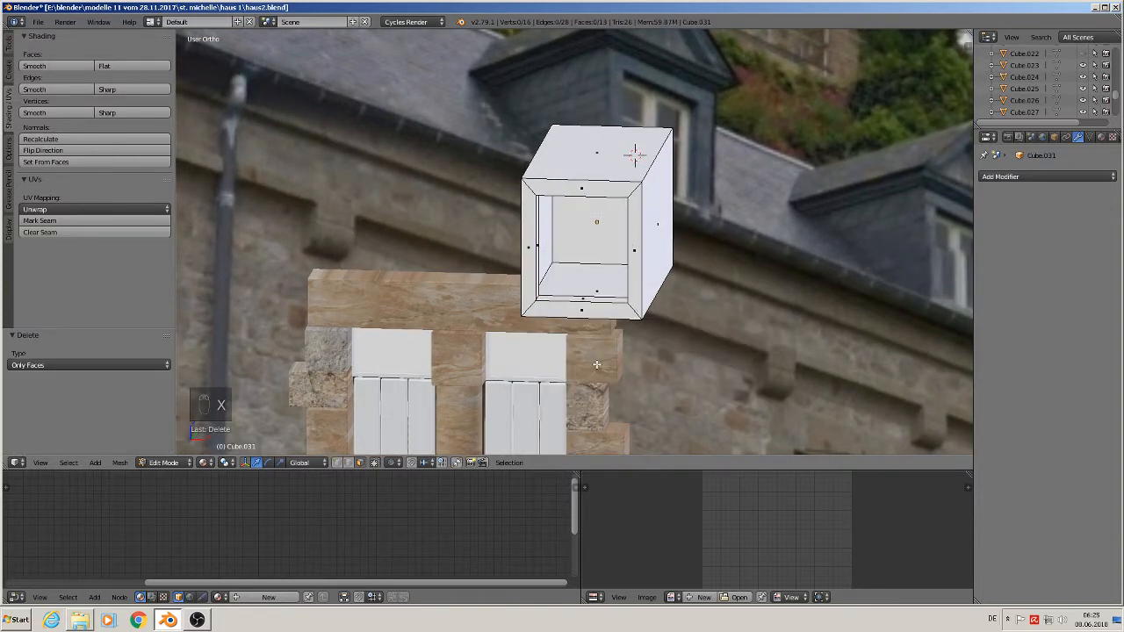
middle_drag(593, 363, 673, 326)
right_click(588, 241)
key(x)
click(627, 293)
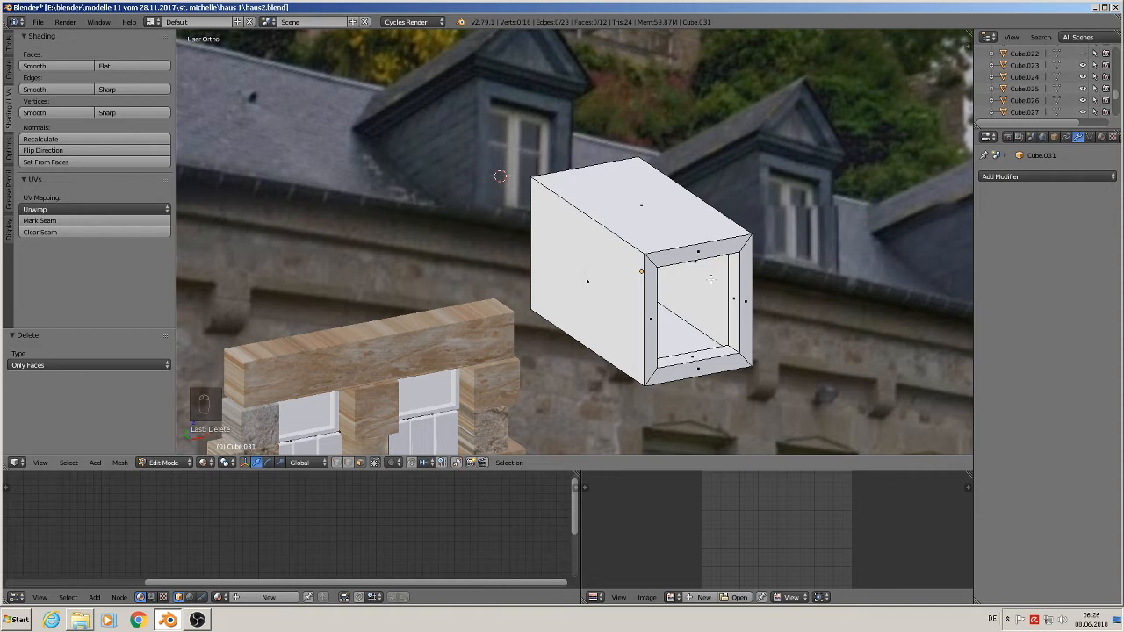
Mark seams on the front frame's outer edge loop, inner edge loop and the recess's rear edge loop using edge selection
click(349, 462)
scroll(685, 254, up, 2)
alt+right_click(673, 238)
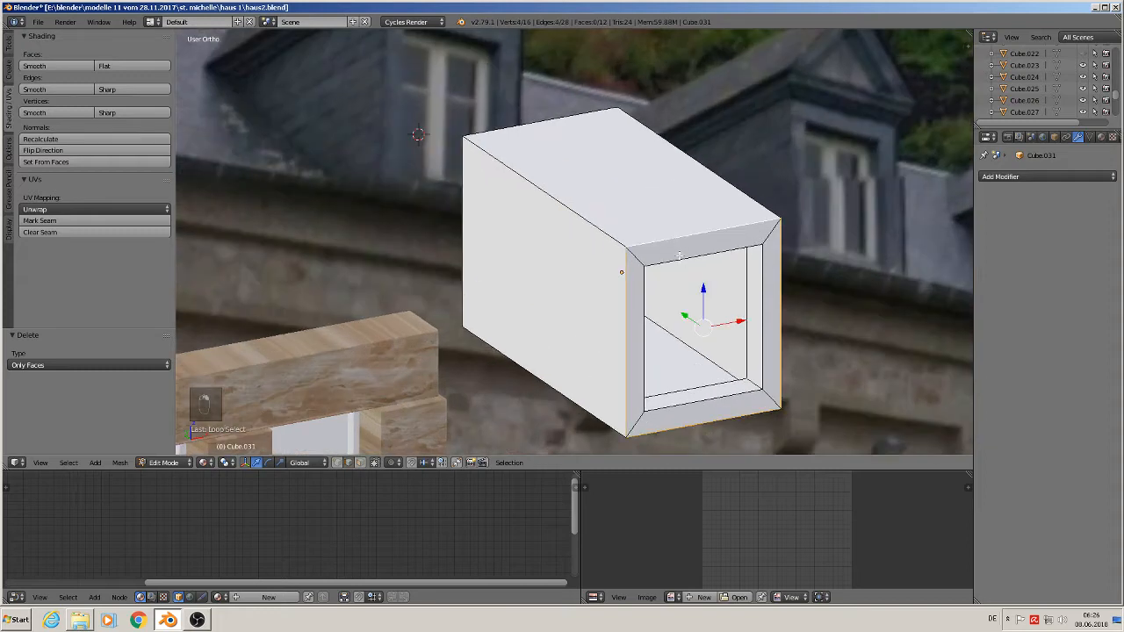
click(85, 221)
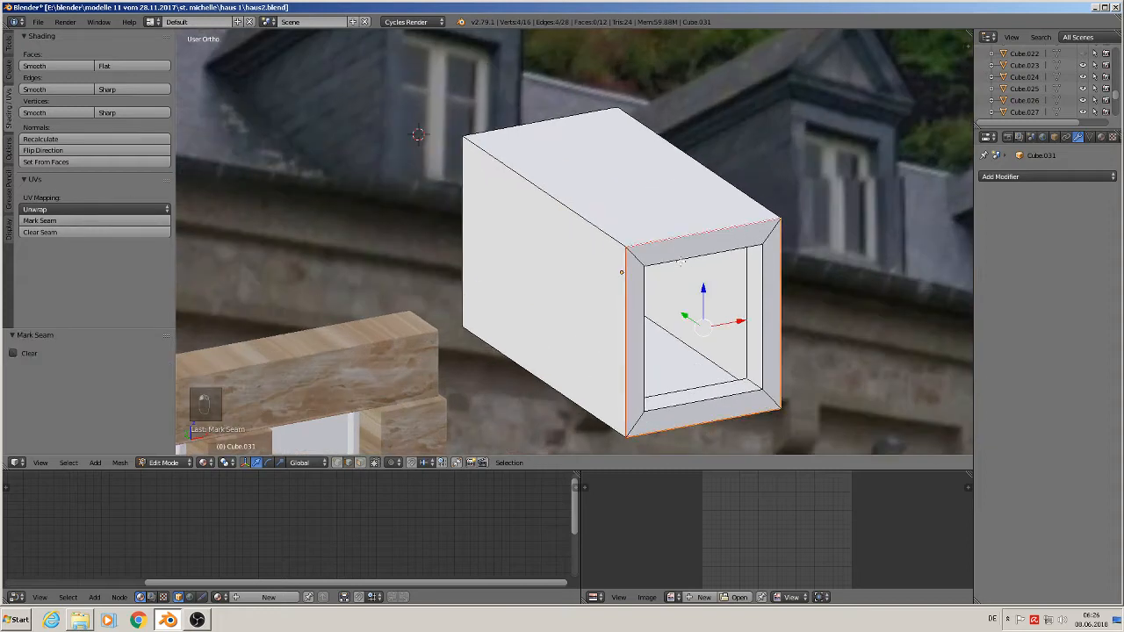
alt+right_click(682, 261)
click(75, 220)
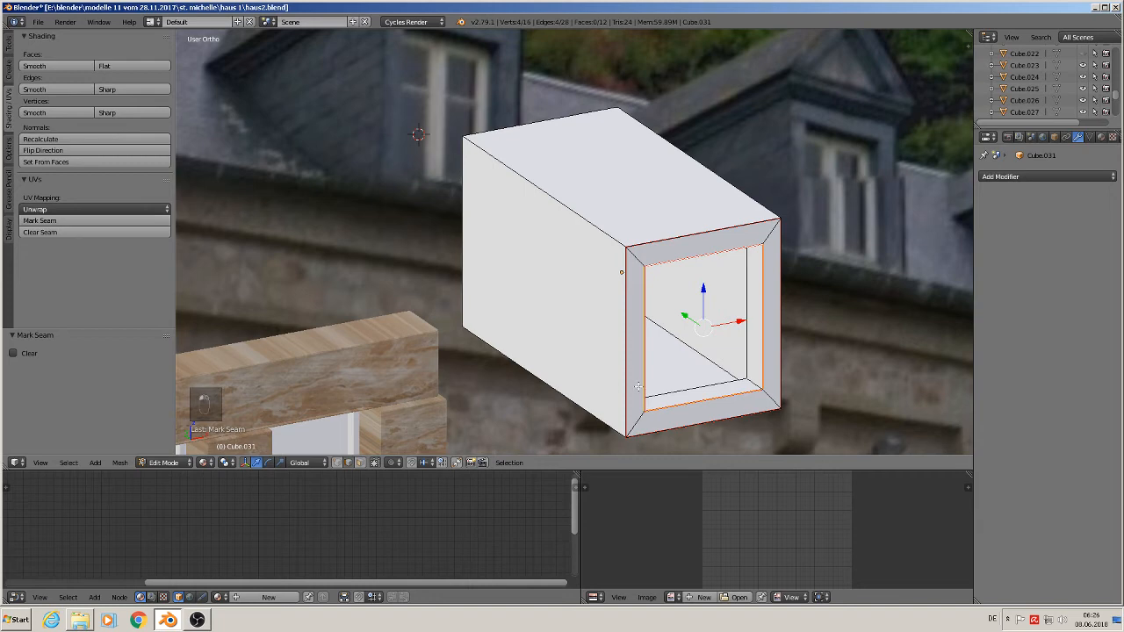
alt+right_click(699, 382)
click(94, 220)
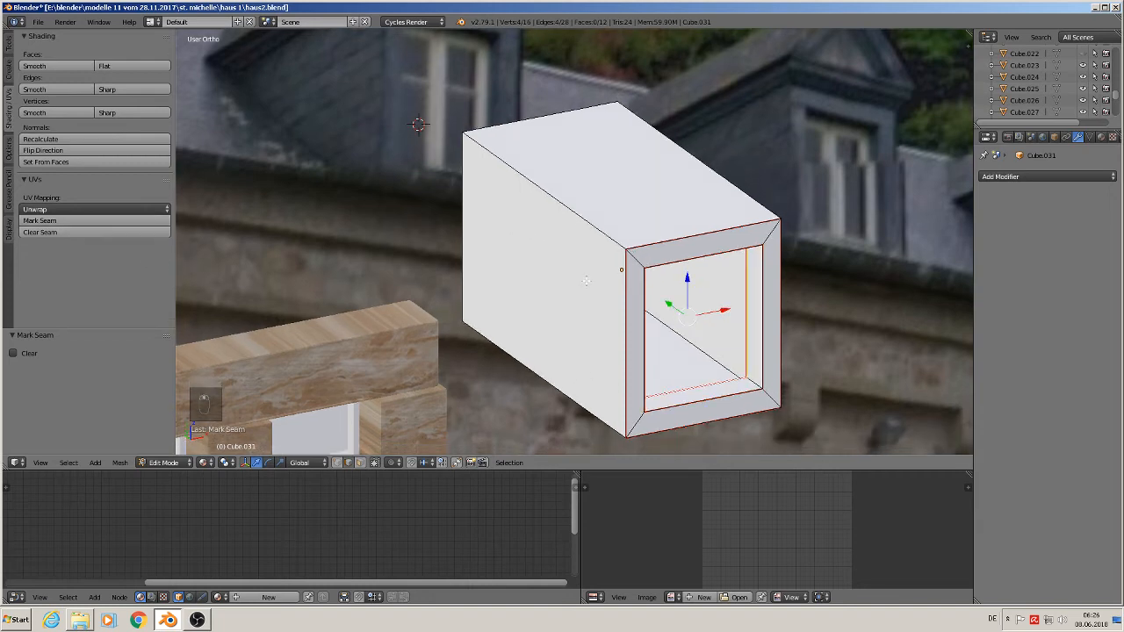
Mark seams on both upper long edges, the rear upper edge, and the left side's rear vertical and lower long edges
shift+middle_drag(586, 281, 597, 346)
right_click(627, 267)
shift+right_click(704, 240)
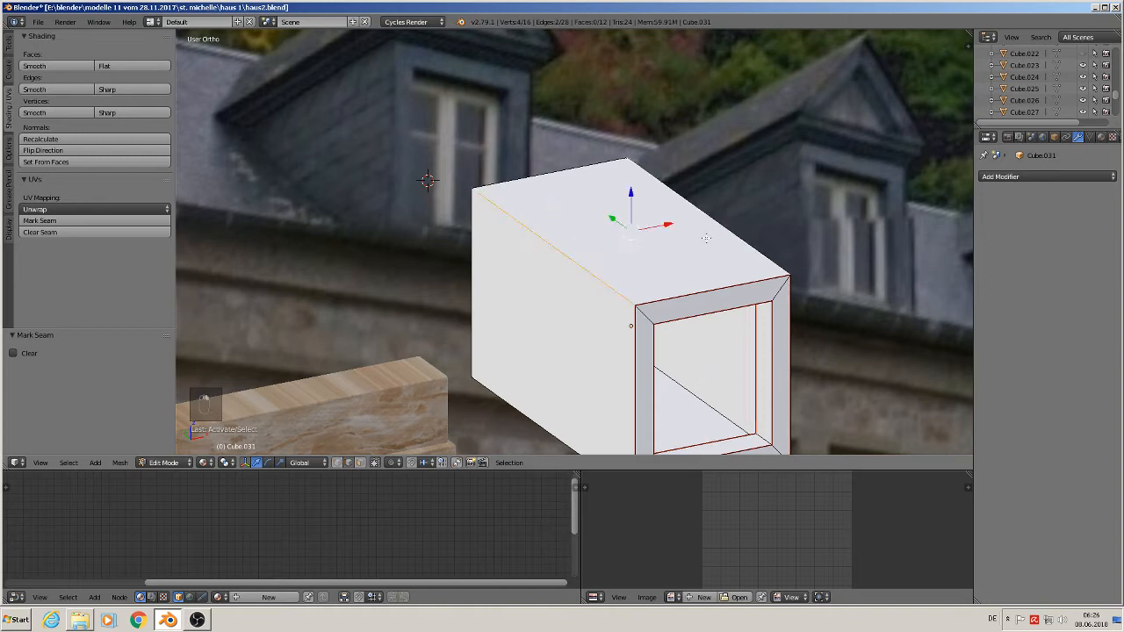
shift+right_click(470, 275)
shift+right_click(542, 403)
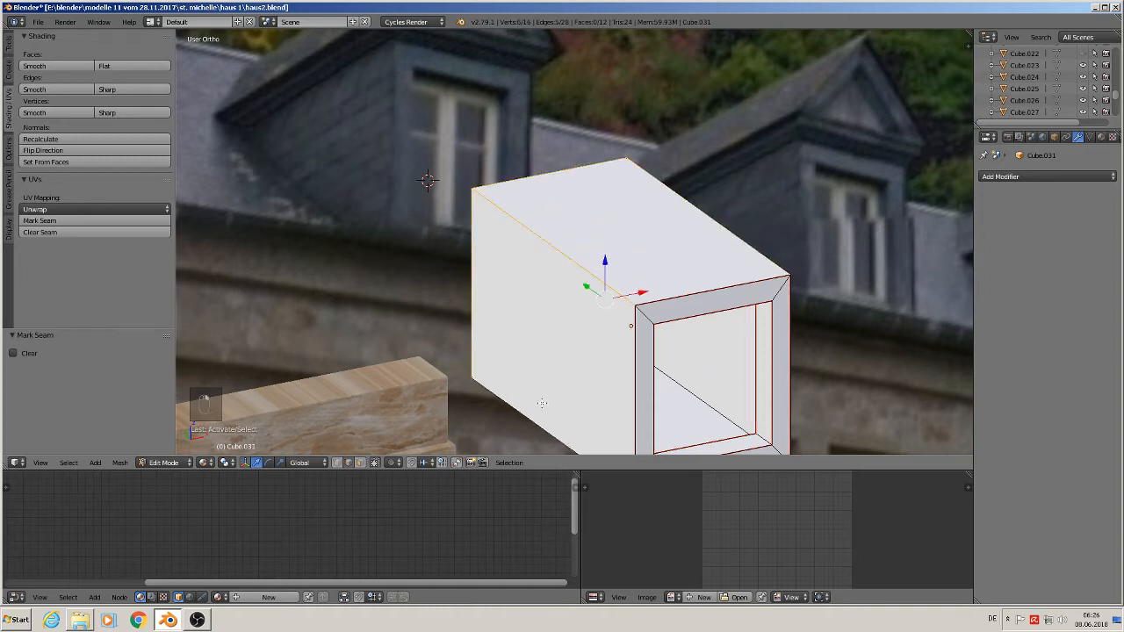
click(39, 220)
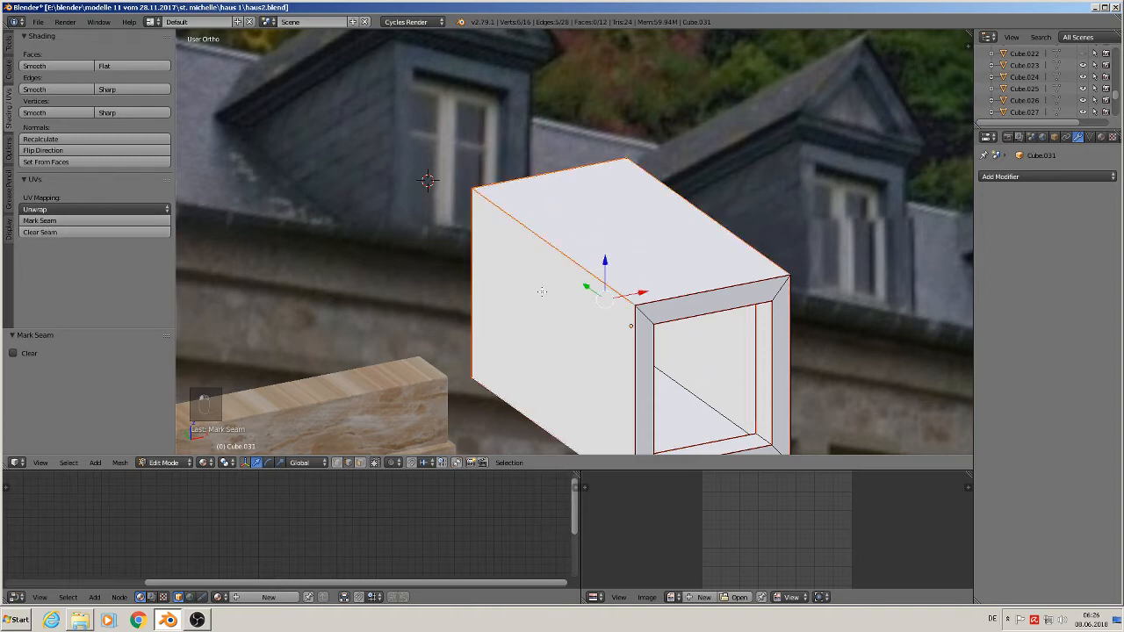
Mark the box's lower right long edge as a seam
shift+middle_drag(586, 335, 637, 293)
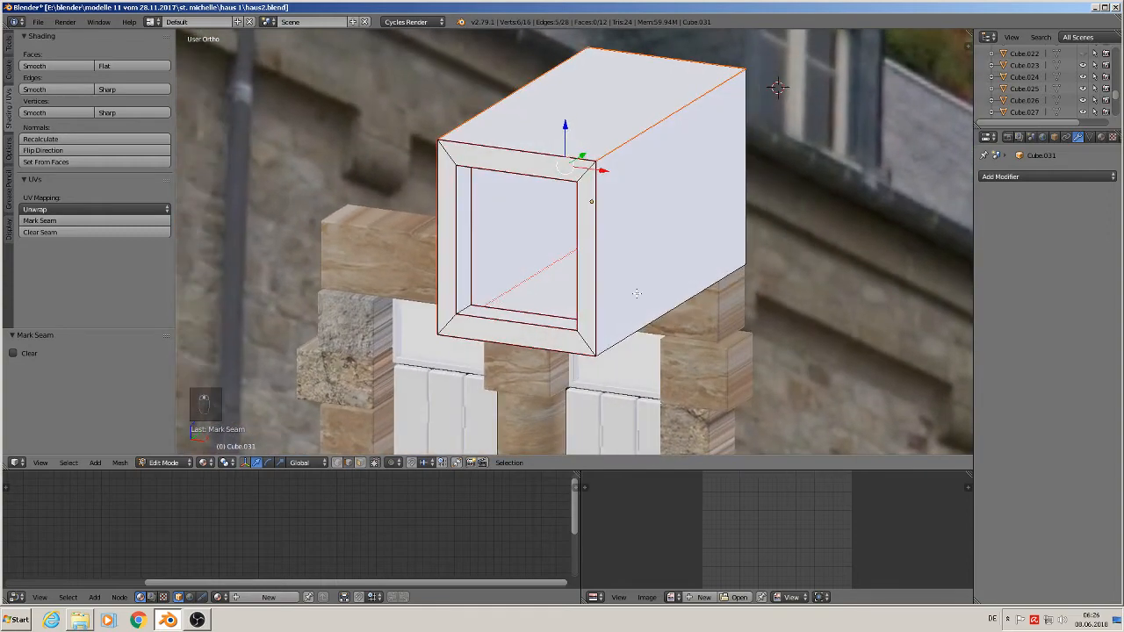
right_click(630, 335)
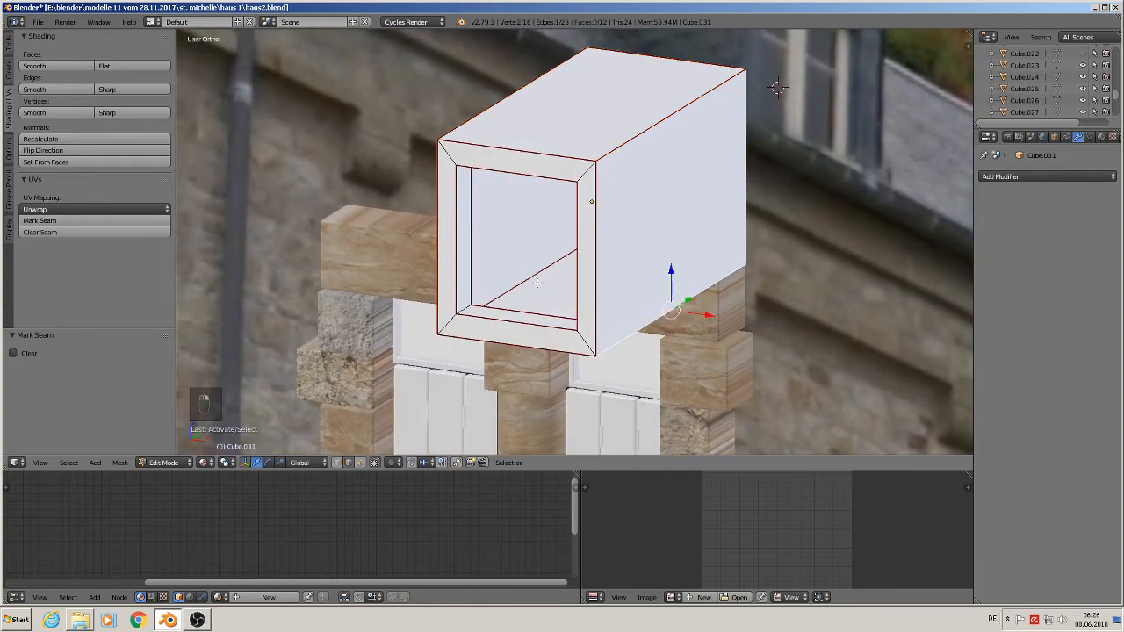
middle_drag(537, 283, 621, 265)
middle_drag(595, 232, 559, 262)
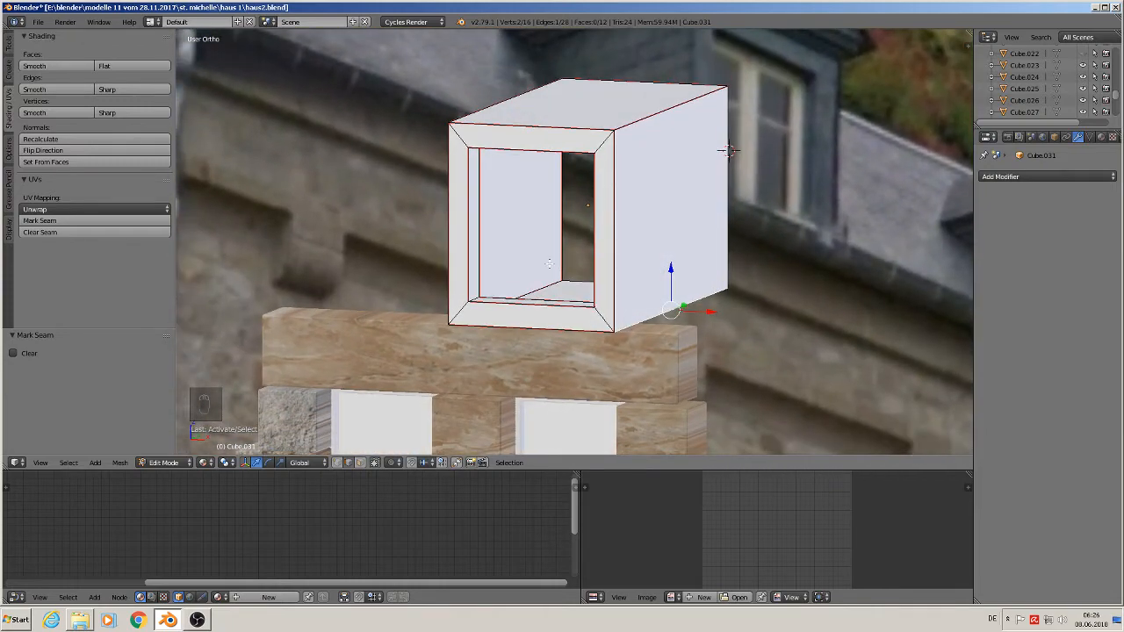
click(66, 221)
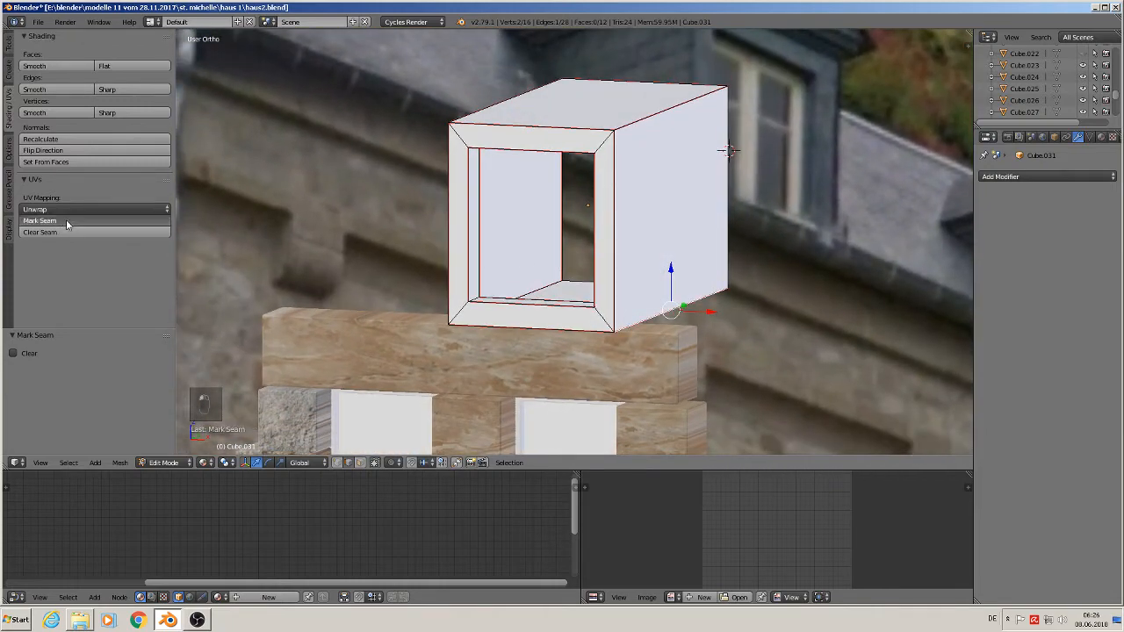
Apply the box's rotation and scale in object mode, then return to edit mode
key(Tab)
middle_drag(509, 249, 530, 272)
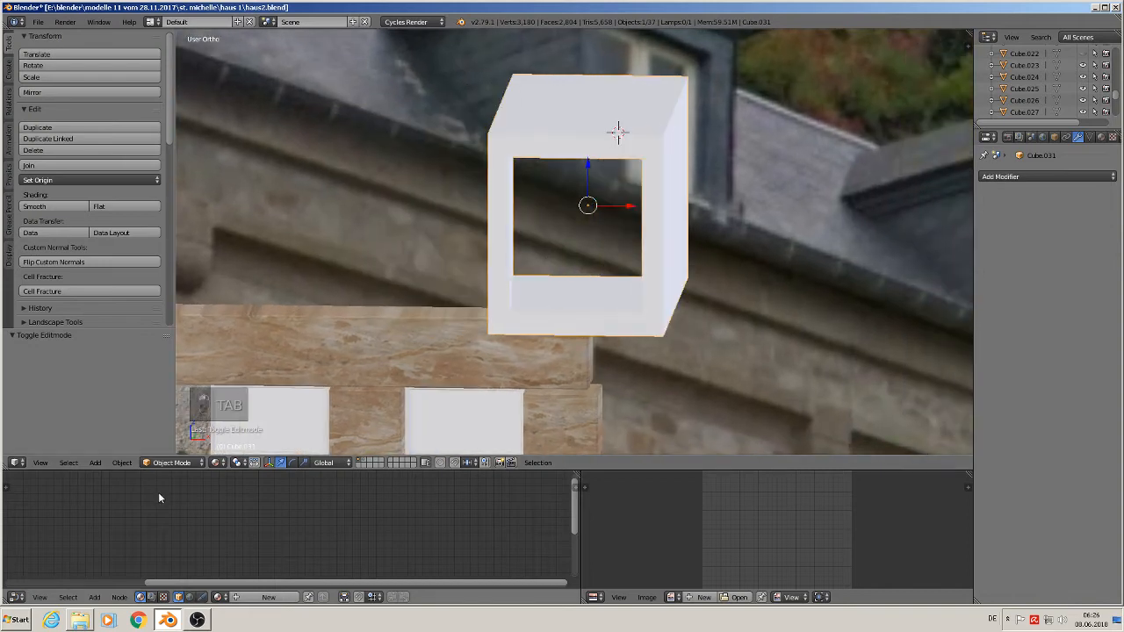
click(121, 463)
mouse_move(168, 372)
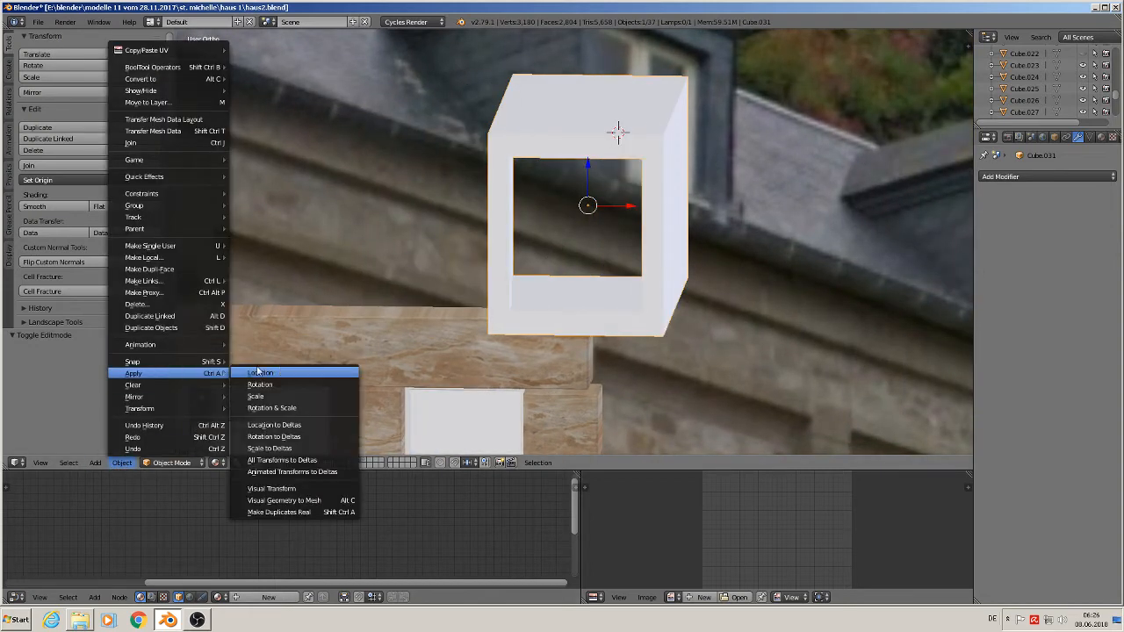
click(303, 407)
middle_drag(381, 342, 491, 306)
key(Tab)
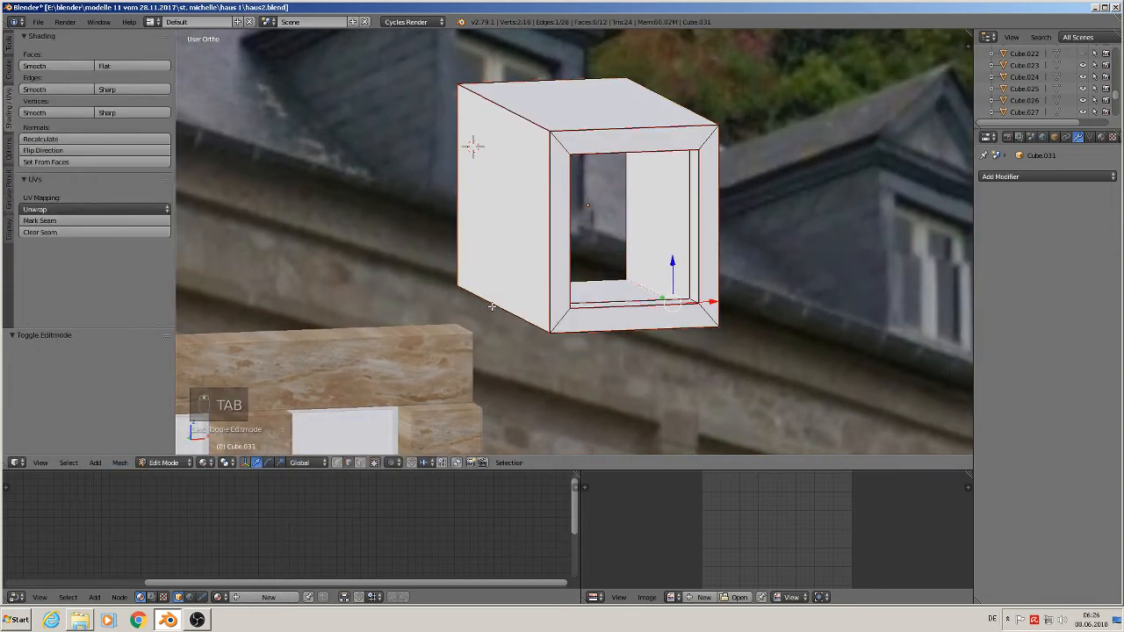
Unwrap all faces of the dormer window box along its marked seams, finishing in object mode
key(a)
key(a)
key(a)
key(a)
key(u)
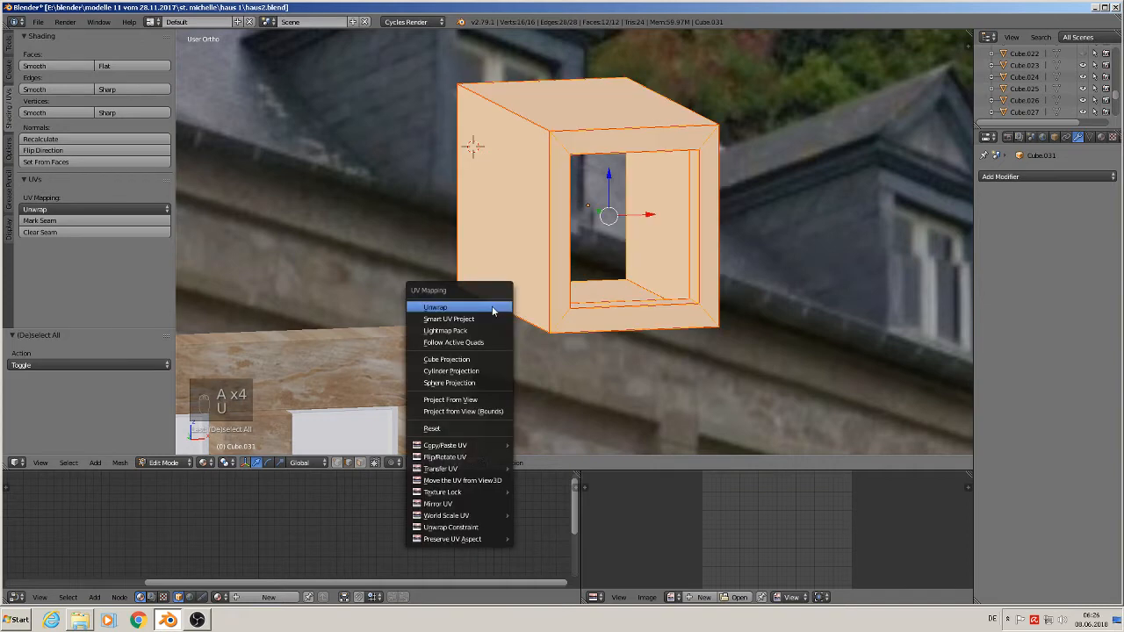
click(494, 306)
key(Tab)
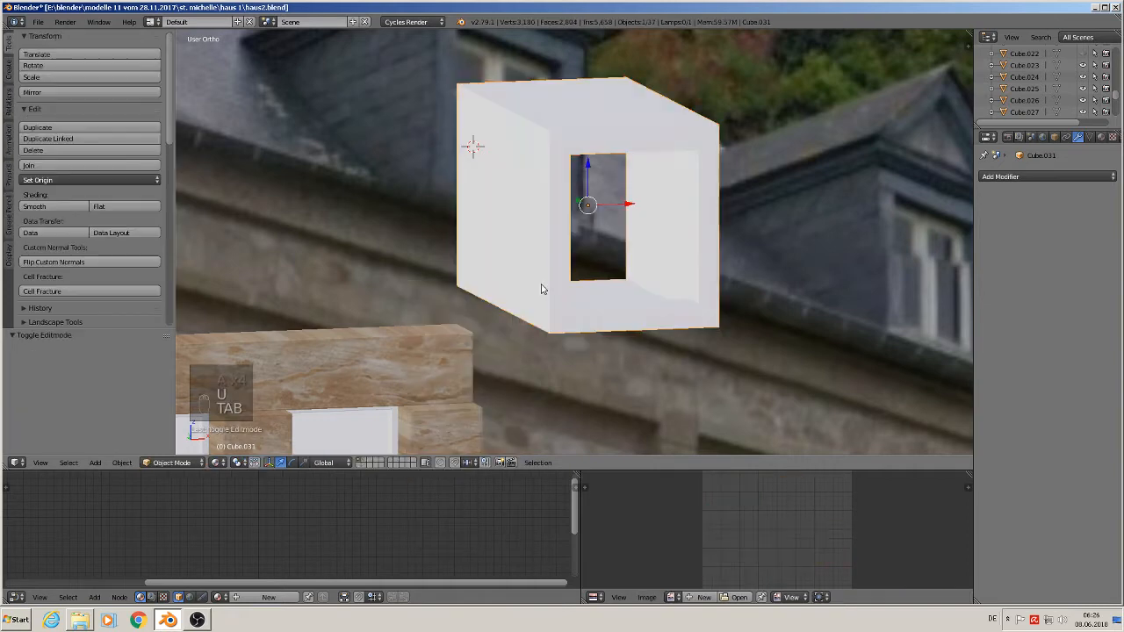
Move the dormer box along X from the reference photo to beneath the small pyramid roof beside the house, leaving nothing selected
scroll(541, 287, down, 6)
shift+middle_drag(601, 302, 475, 253)
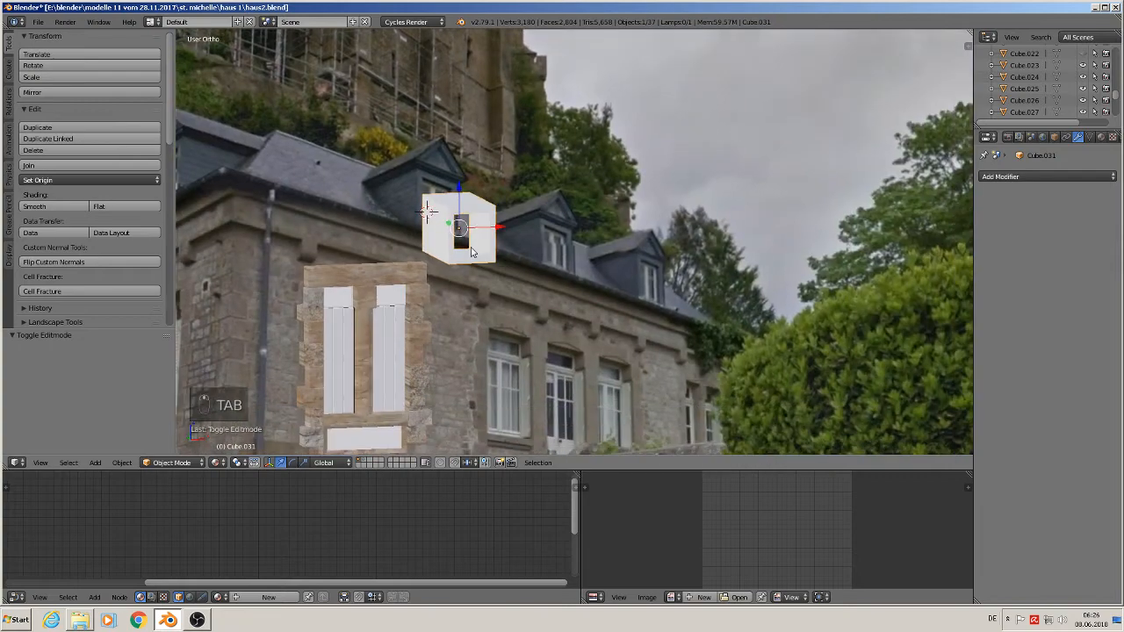
scroll(483, 269, down, 3)
shift+middle_drag(530, 295, 731, 172)
scroll(729, 175, down, 2)
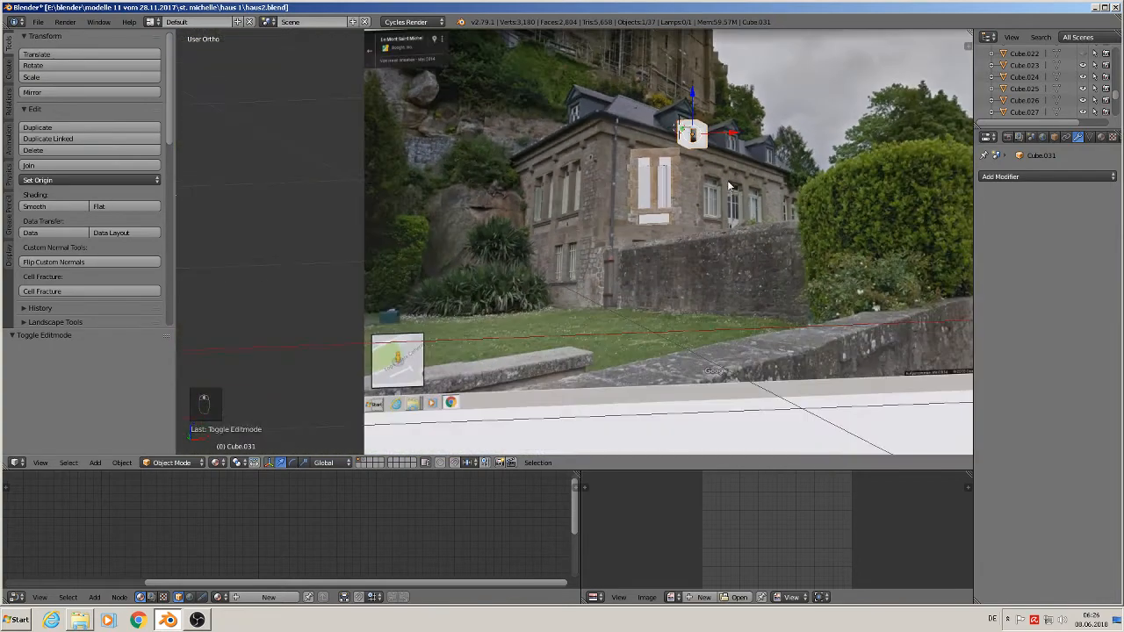
drag(730, 140, 249, 167)
shift+middle_drag(249, 168, 552, 154)
drag(535, 141, 384, 114)
key(a)
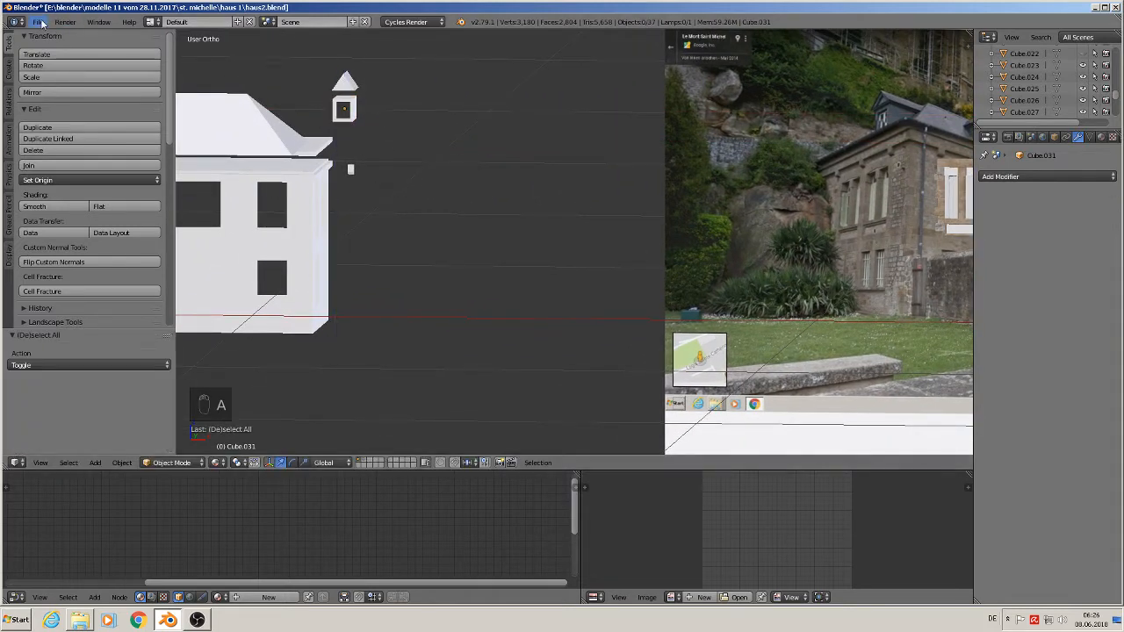
Save the project as a new file named haus3.blend in the haus 1 folder
click(38, 22)
click(67, 125)
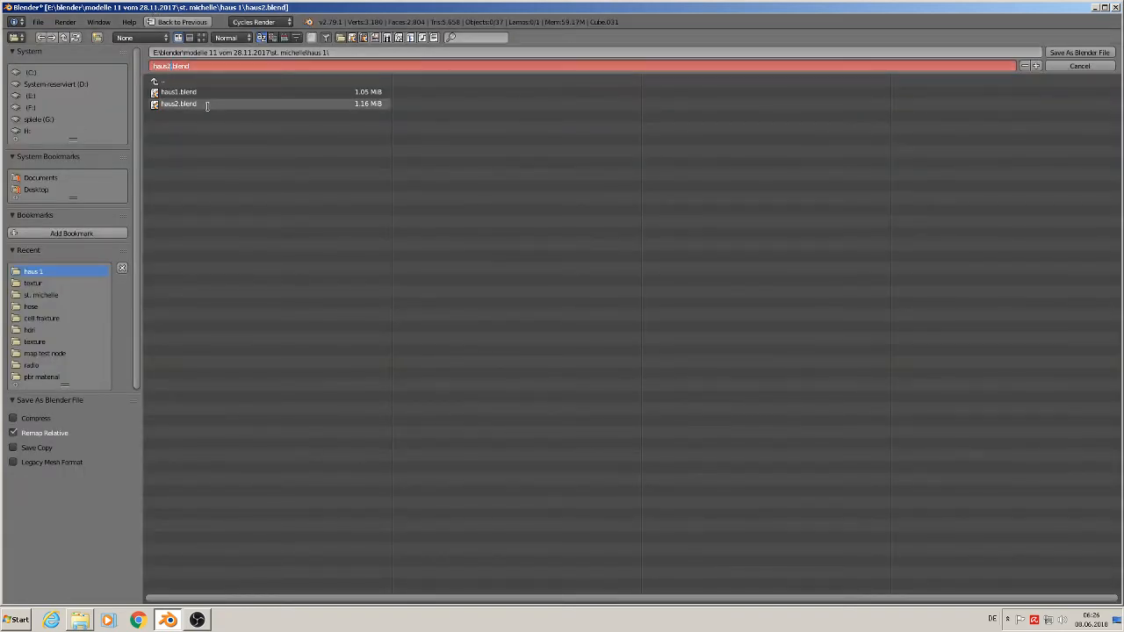
click(1079, 55)
click(1079, 55)
Add a 32-vertex cylinder at the 3D cursor and shrink it well below the dormer window's size, ending with a scale of about 0.374
shift+middle_drag(938, 245, 589, 224)
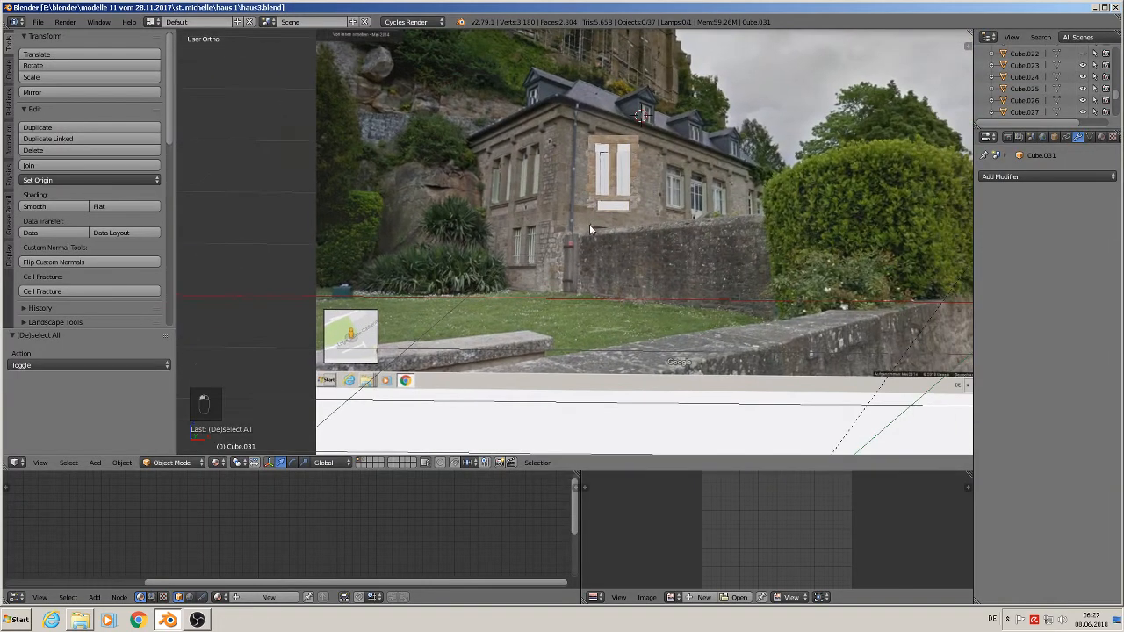
scroll(589, 224, up, 4)
shift+middle_drag(585, 154, 534, 363)
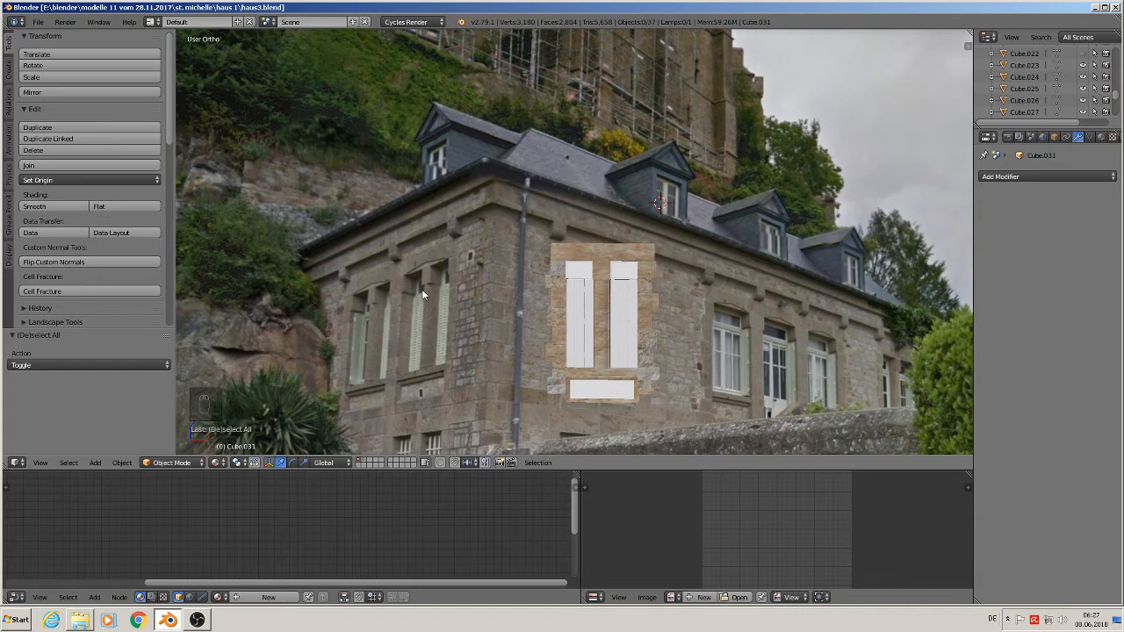
click(95, 463)
mouse_move(110, 448)
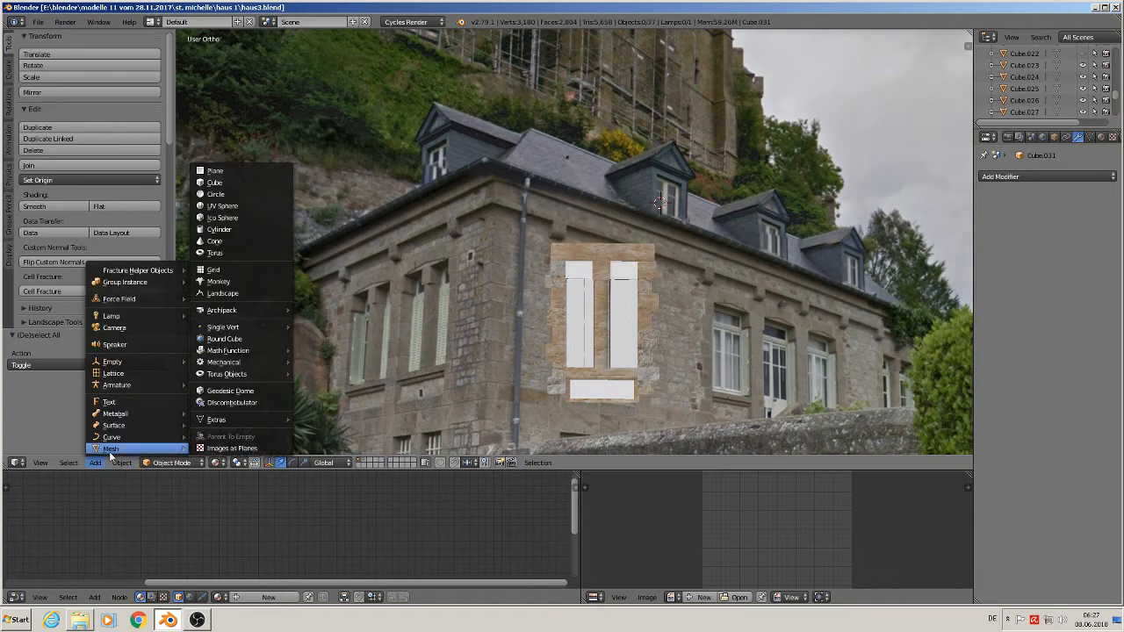
click(227, 232)
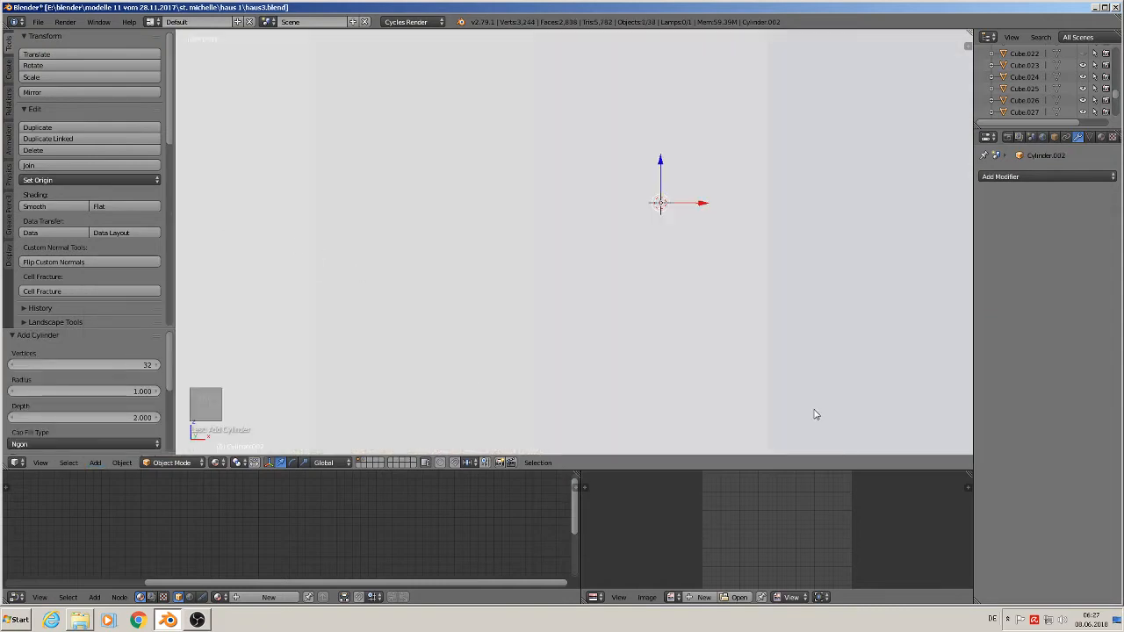
key(s)
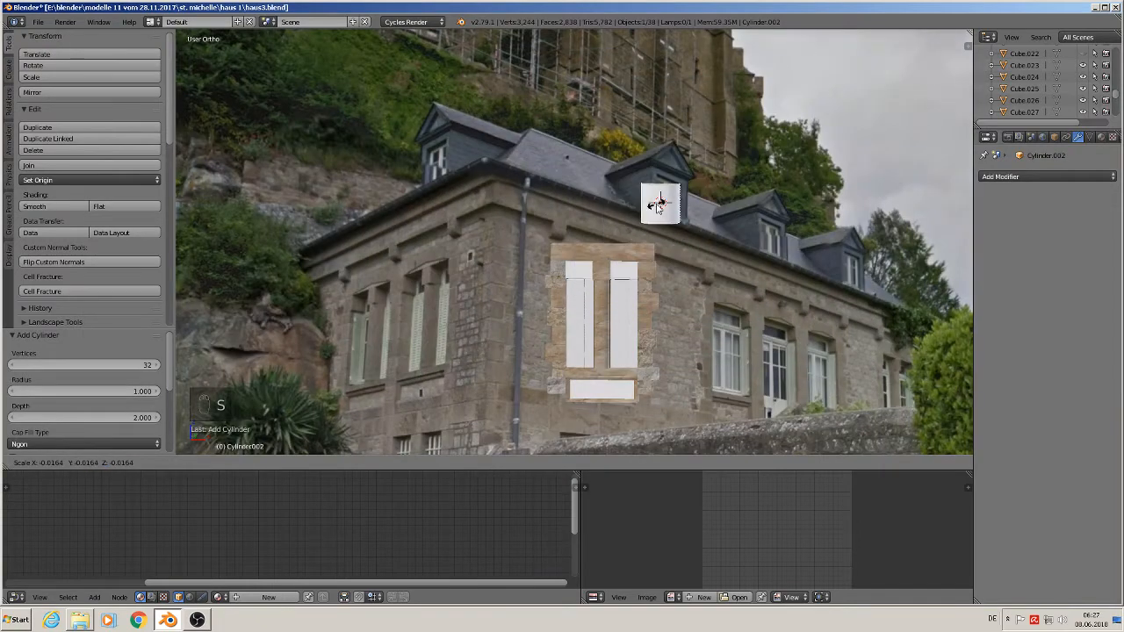
key(s)
click(661, 204)
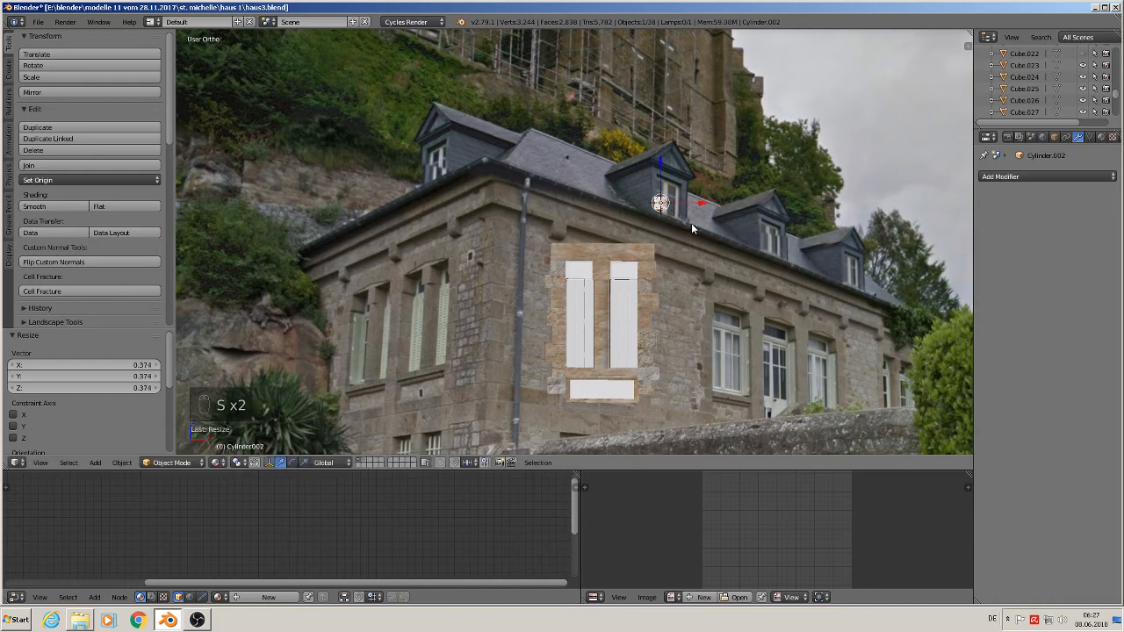
Rotate the cylinder 90° about the Y axis and scale it uniformly by about 0.675
scroll(703, 255, up, 4)
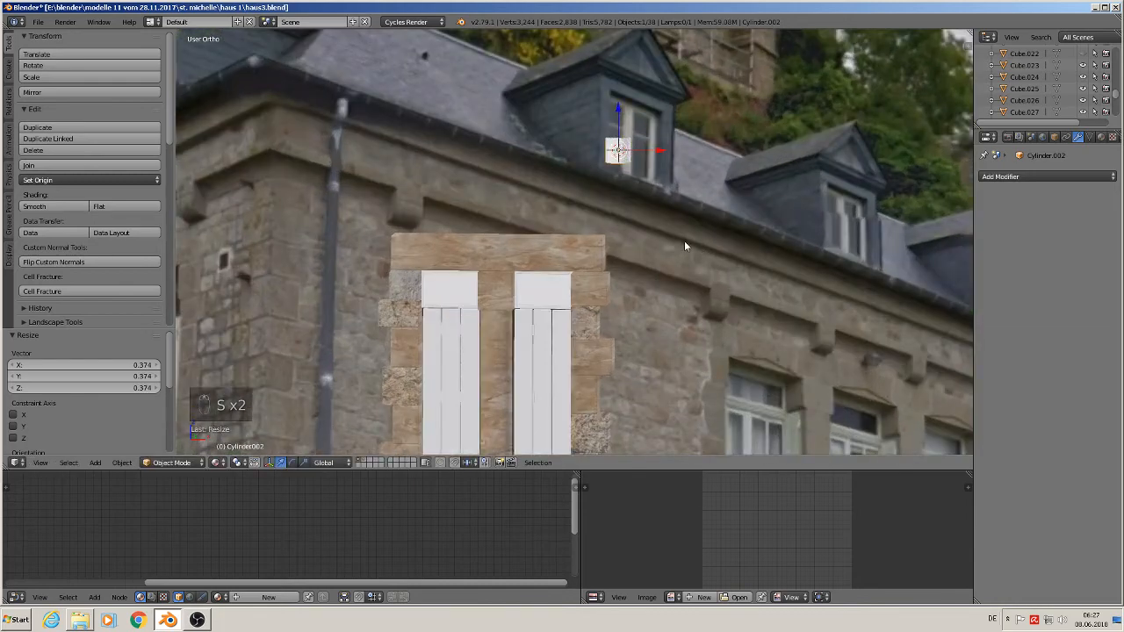
text(ry)
text(90)
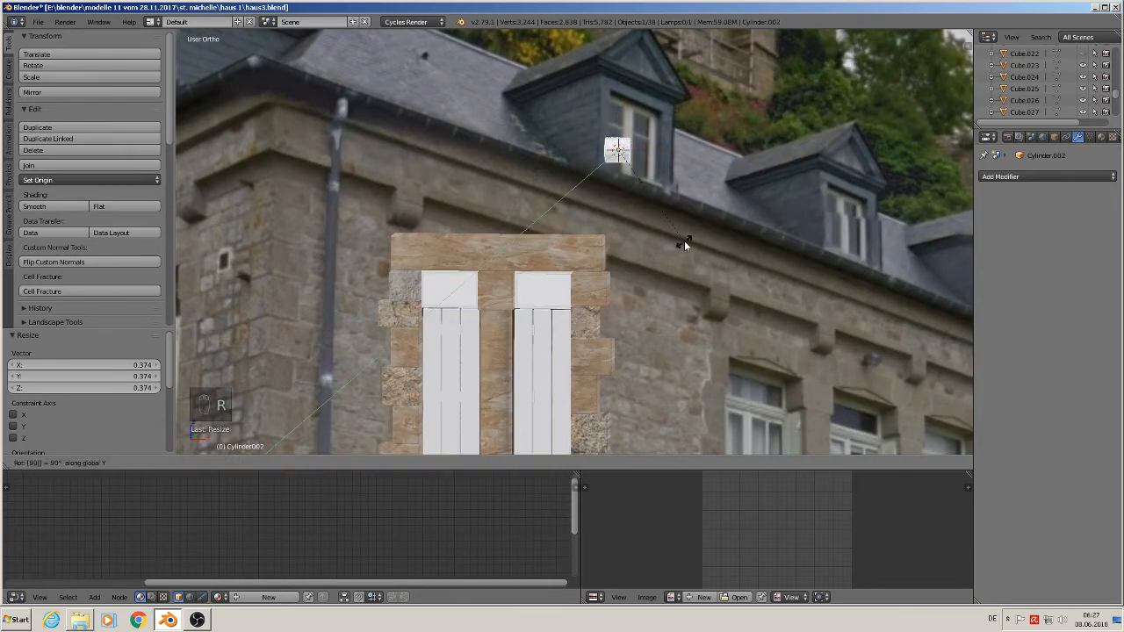
key(Return)
key(x)
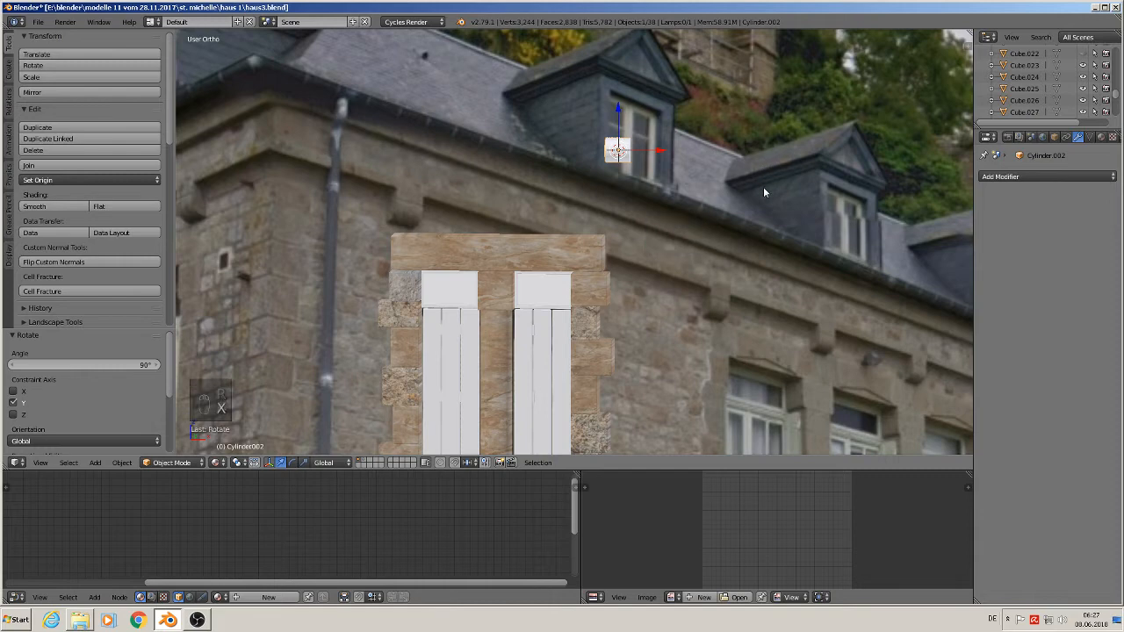
key(s)
click(701, 186)
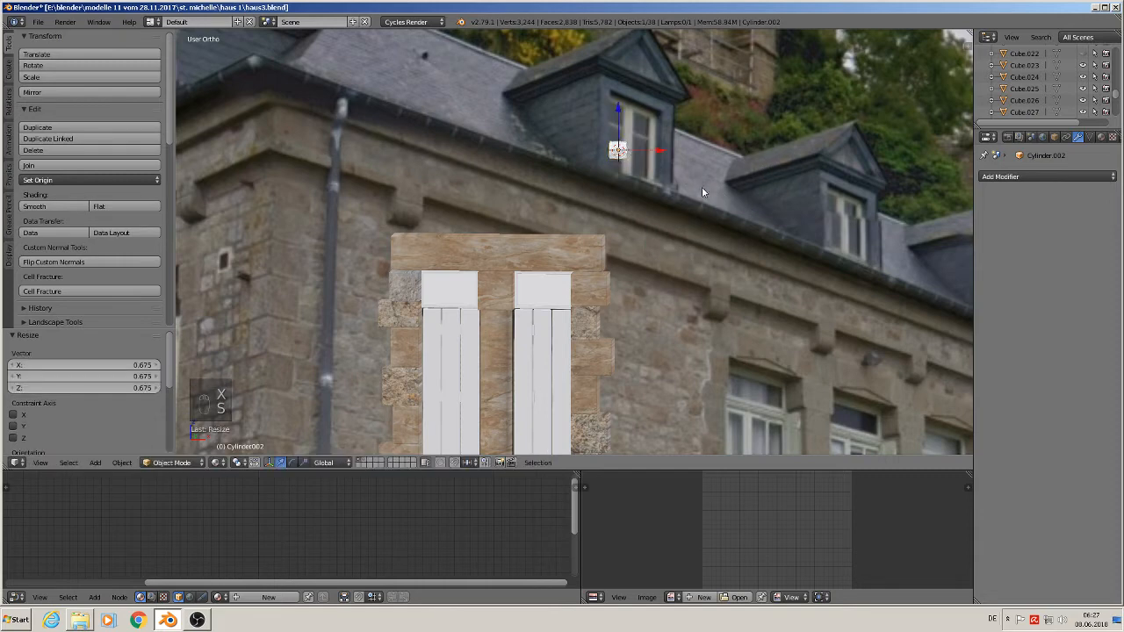
Move the cylinder about -0.033 along Z and about -0.028 along Y, in front of the stone window surround
drag(619, 108, 620, 186)
middle_drag(623, 181, 687, 224)
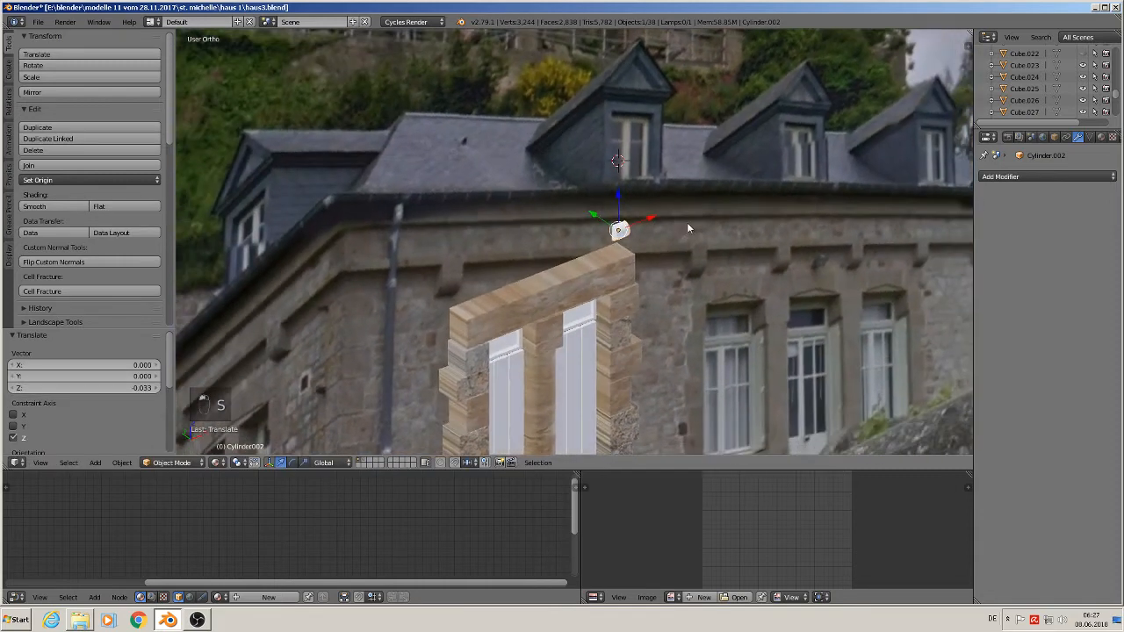
drag(588, 213, 623, 255)
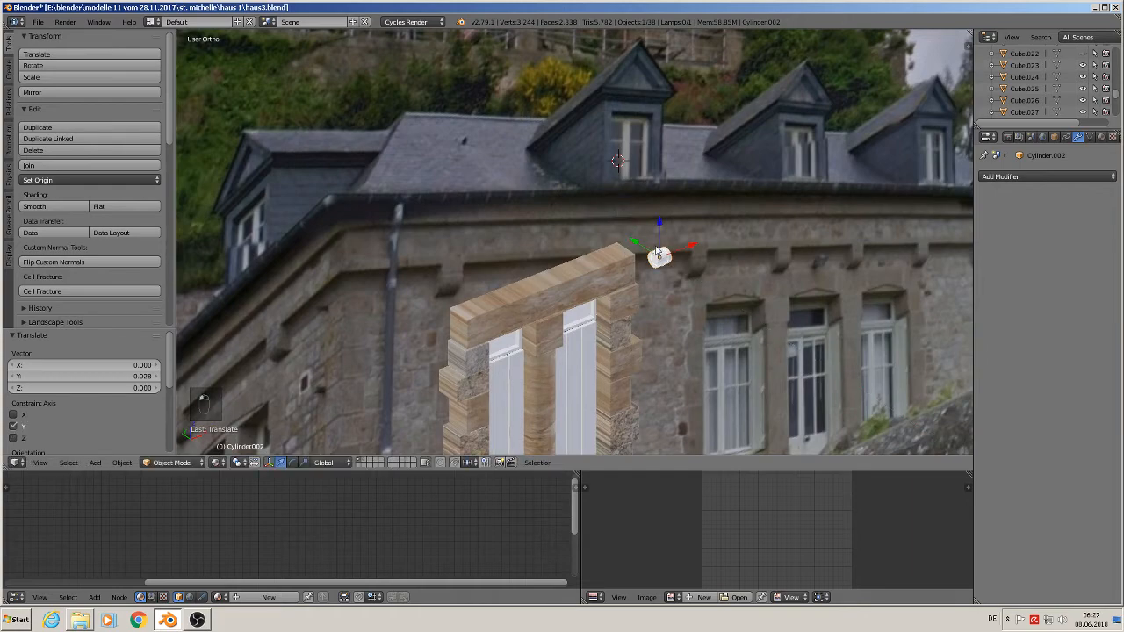
Delete the vertices of the cylinder's upper half in side view to leave an open half-round gutter profile
key(KP_7)
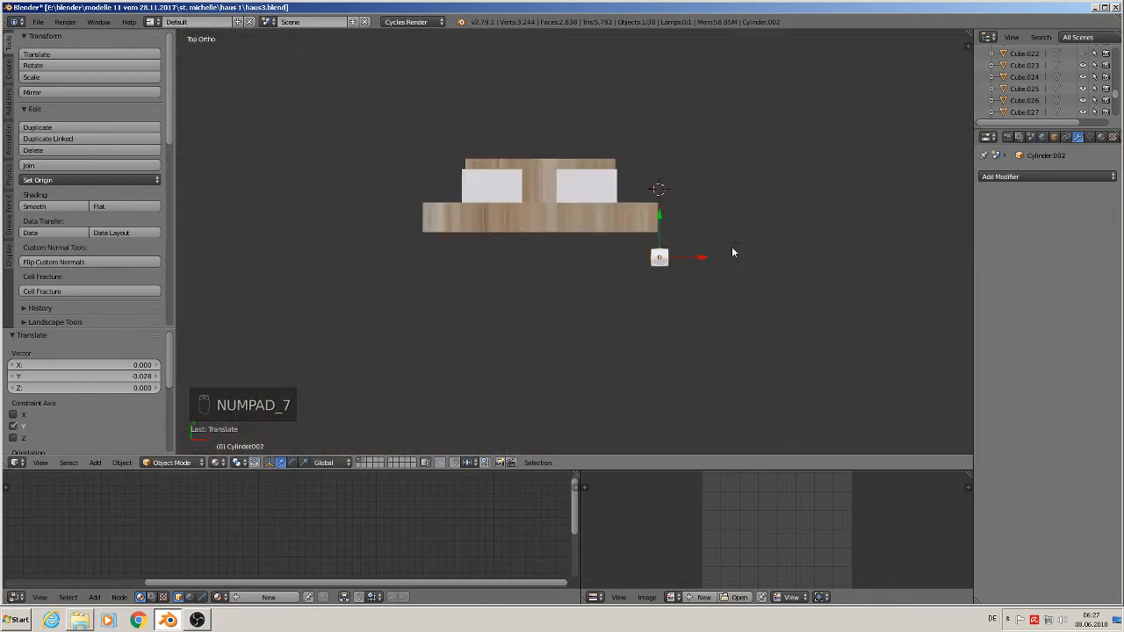
key(KP_3)
scroll(732, 248, up, 10)
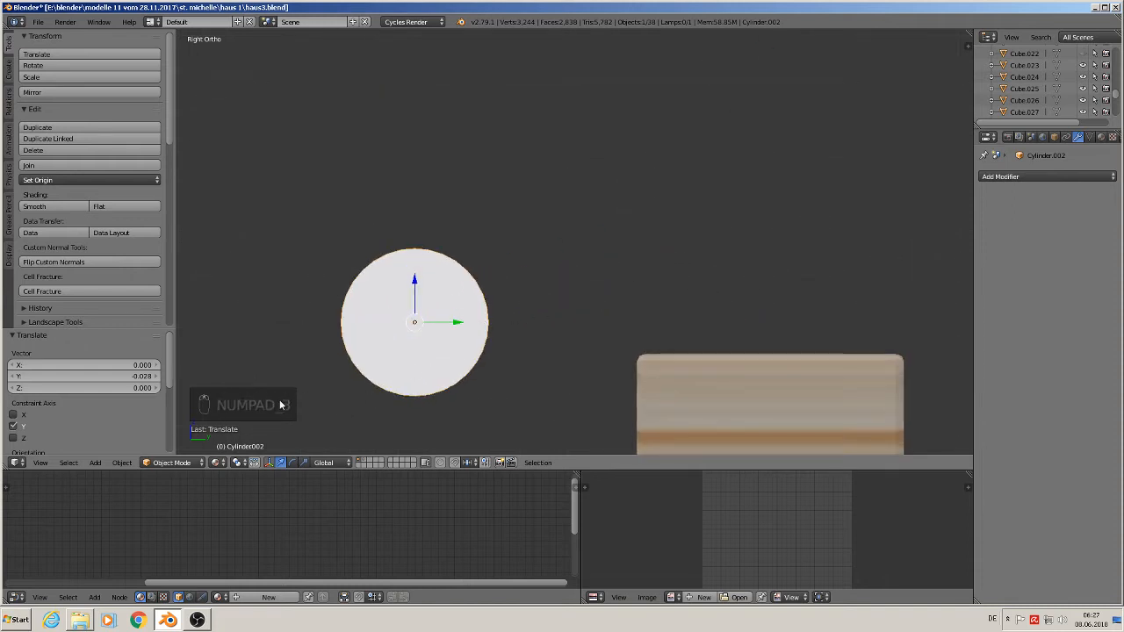
key(Tab)
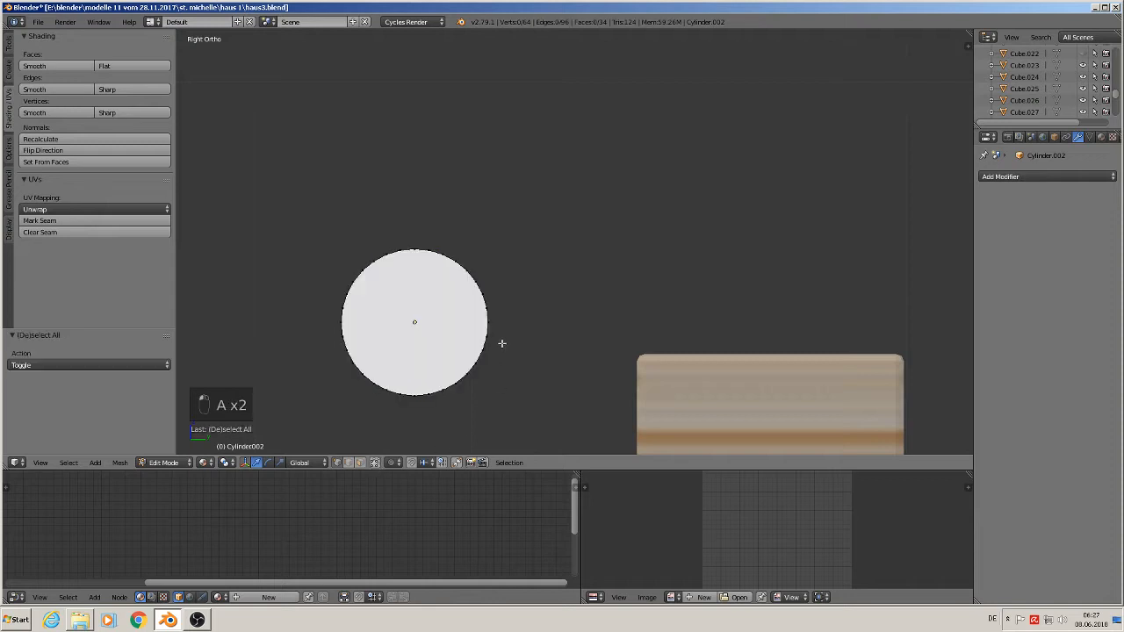
key(a)
key(a)
key(b)
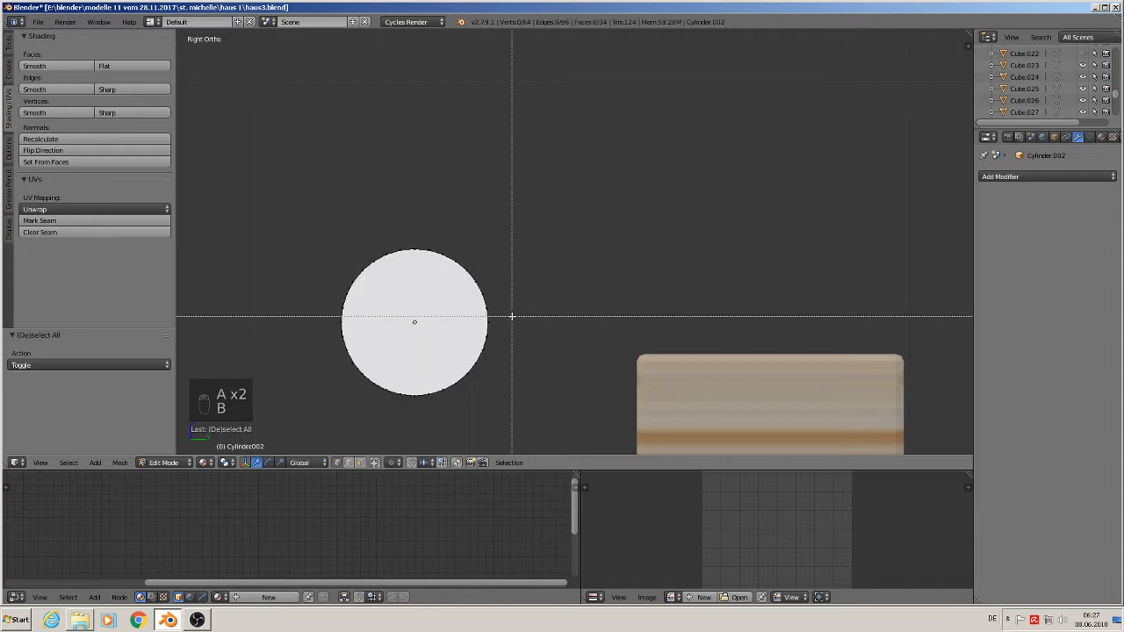
drag(512, 316, 202, 181)
key(x)
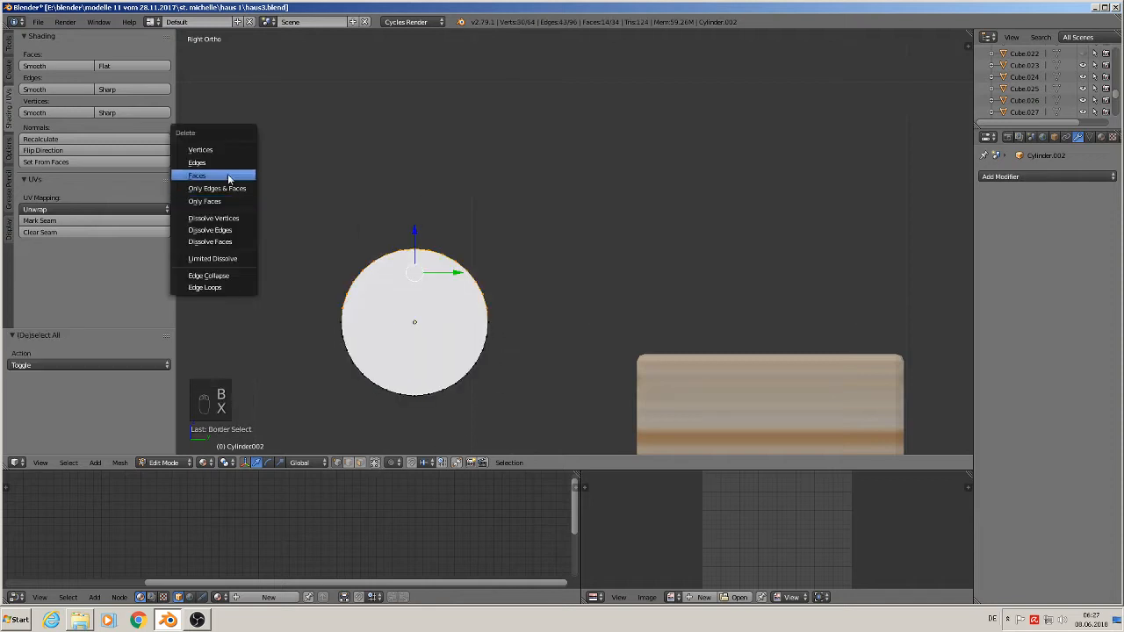
click(209, 149)
middle_drag(320, 279, 459, 345)
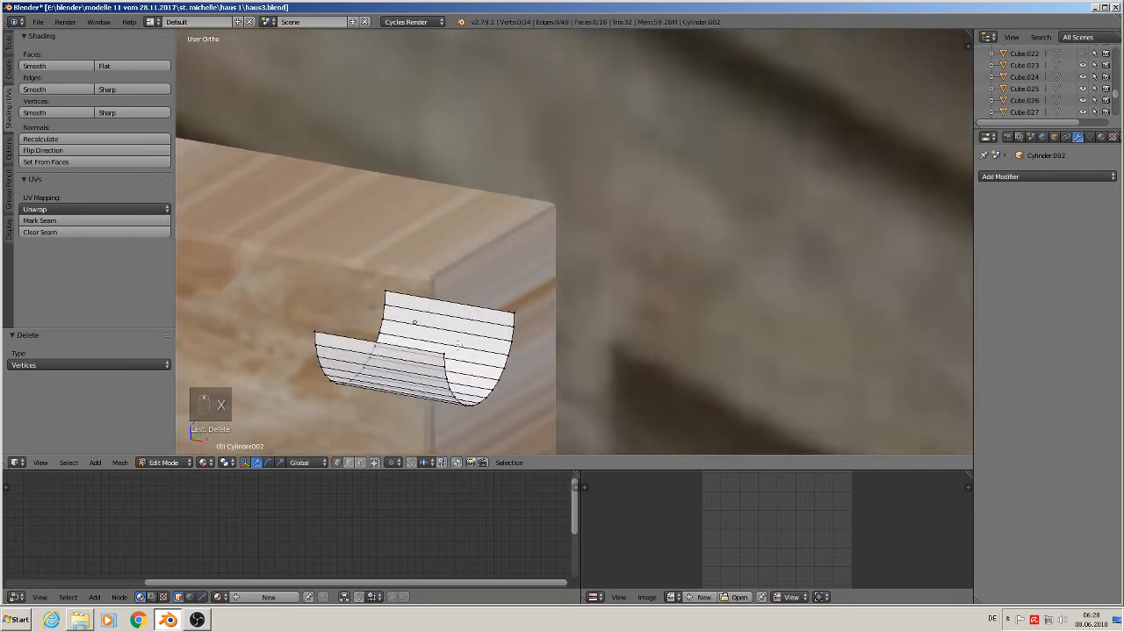
Stretch the half-round gutter along the X axis by a factor of about 52.4 in object mode
key(KP_1)
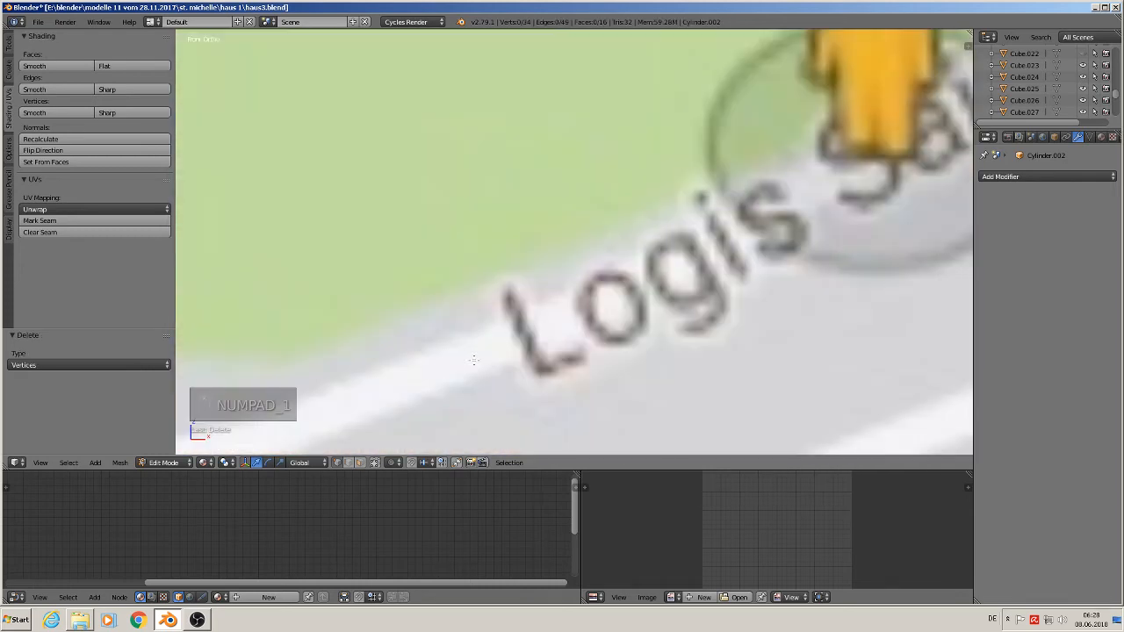
scroll(496, 374, down, 15)
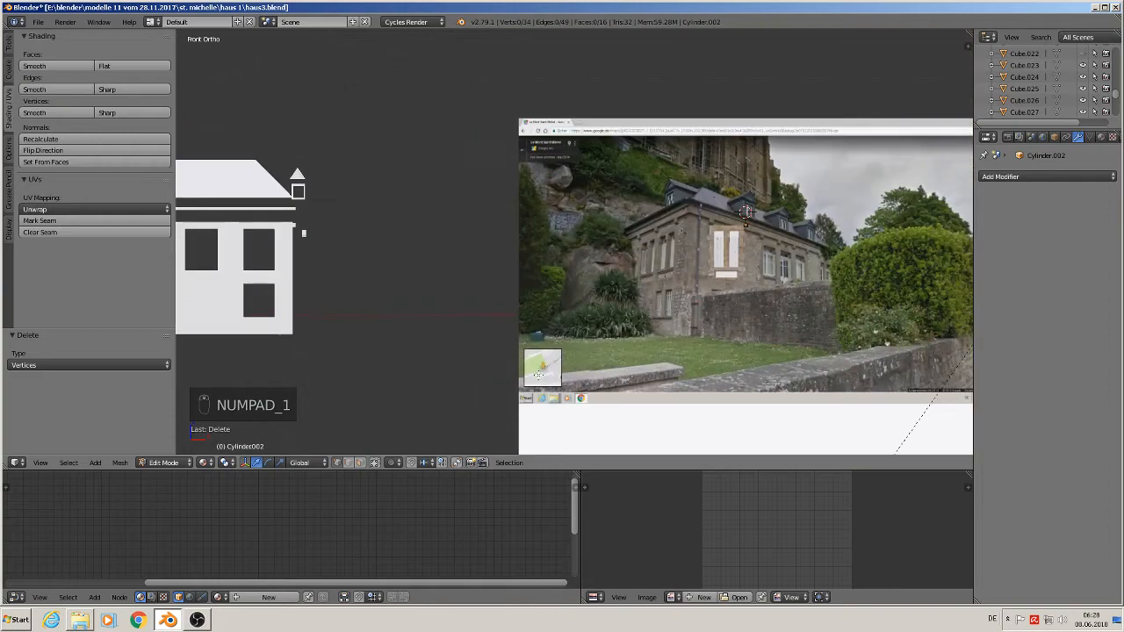
scroll(538, 307, up, 5)
key(Tab)
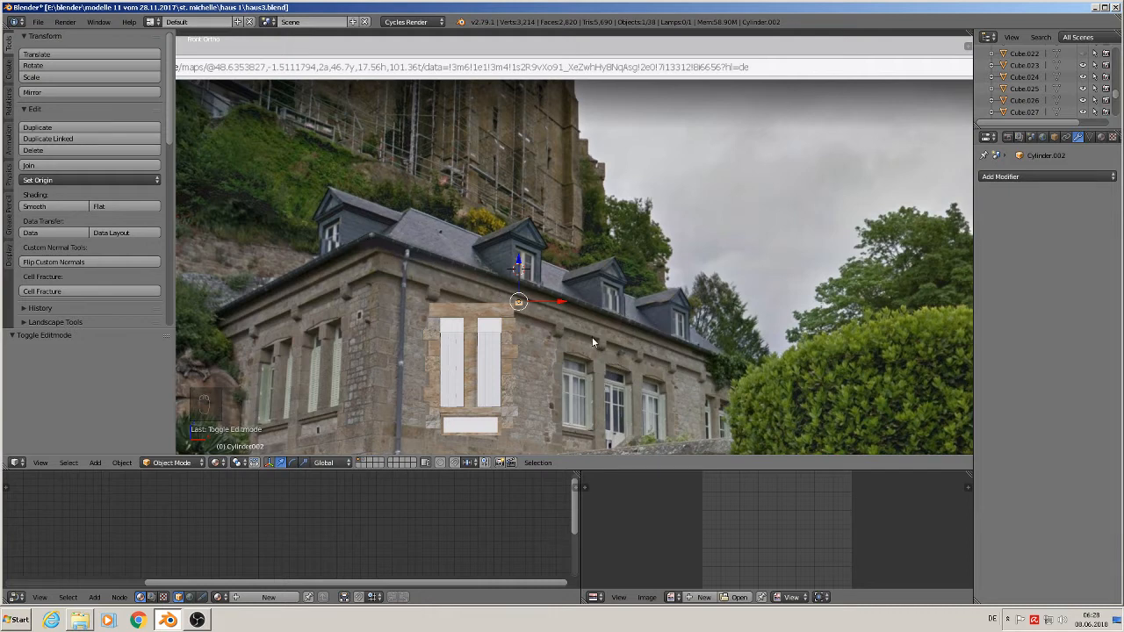
key(s)
key(x)
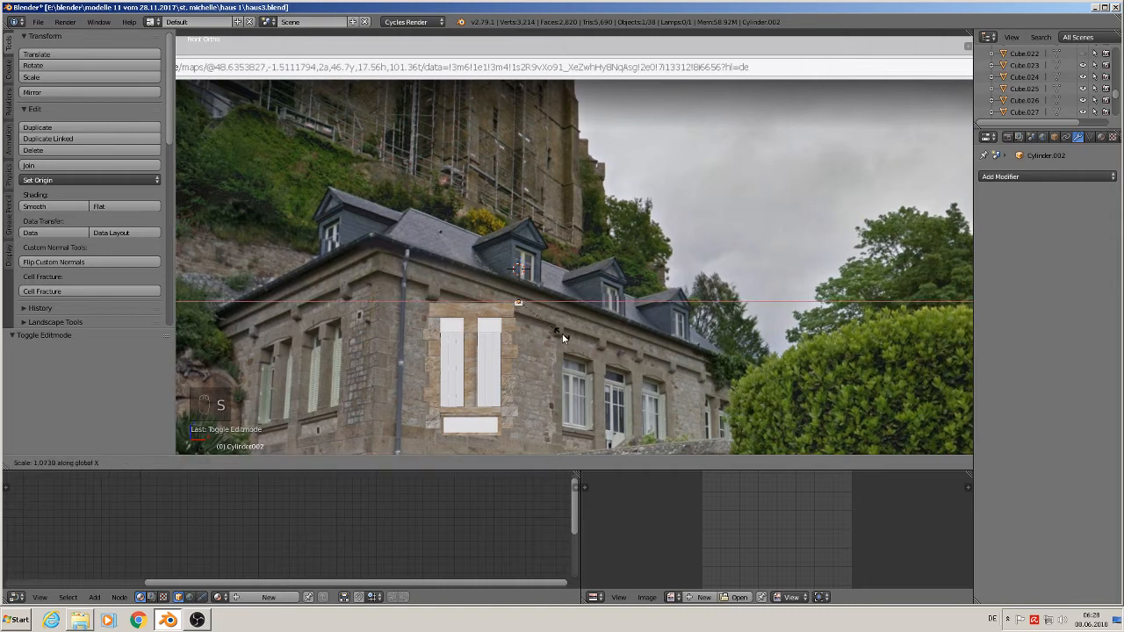
click(722, 298)
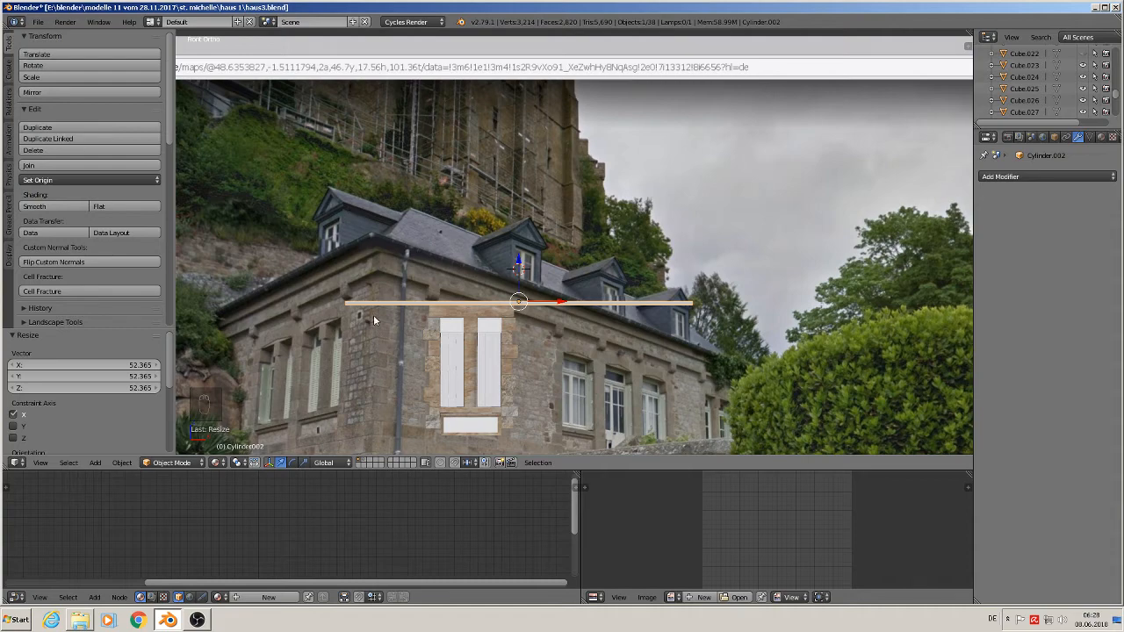
Duplicate the gutter about -0.18 along X and rotate the copy 90° about the Z axis
middle_drag(374, 314, 469, 352)
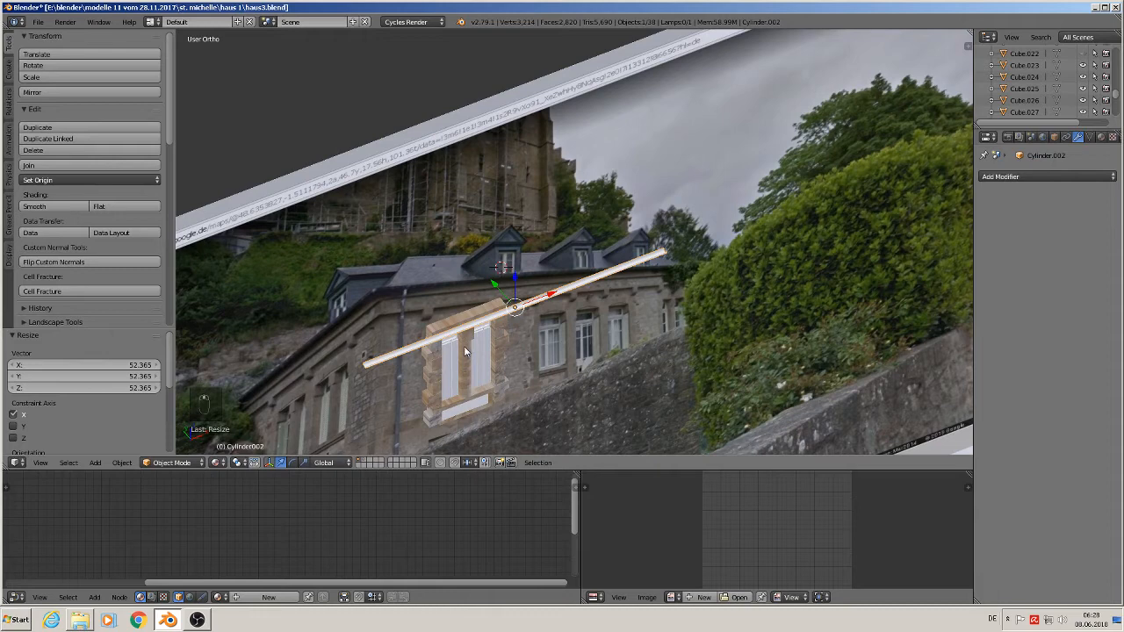
key(shift+d)
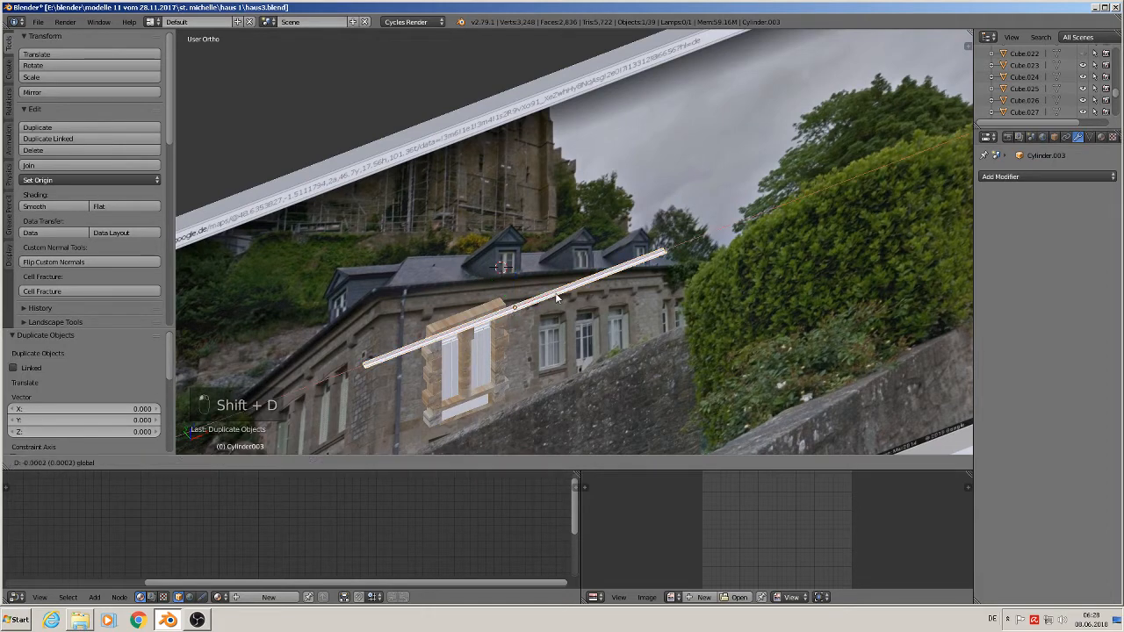
key(x)
click(404, 369)
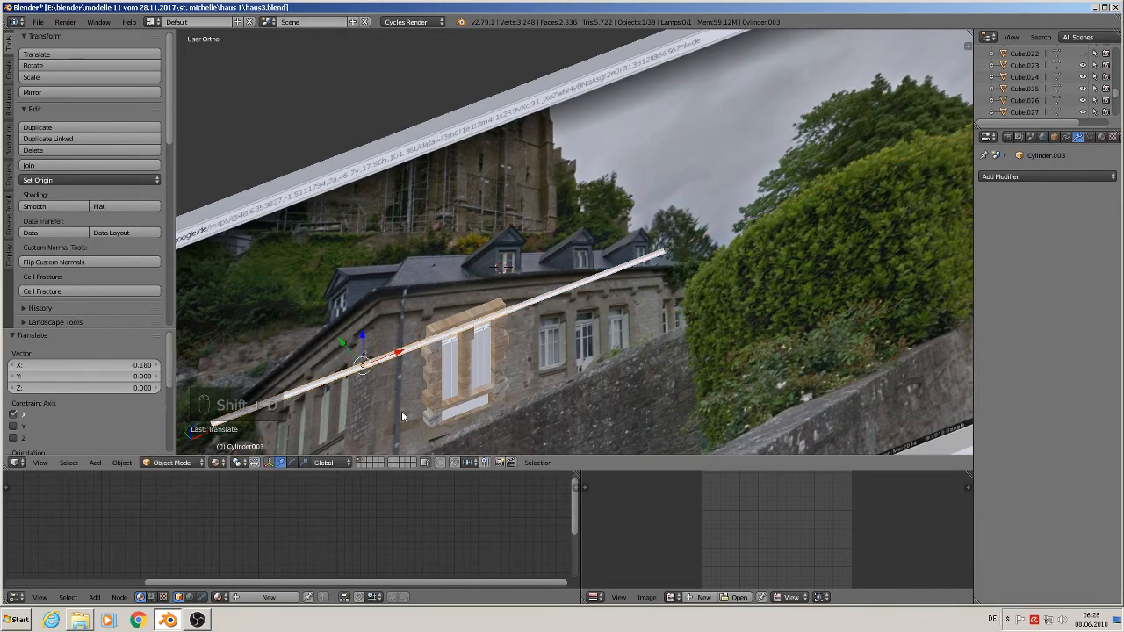
text(rz90)
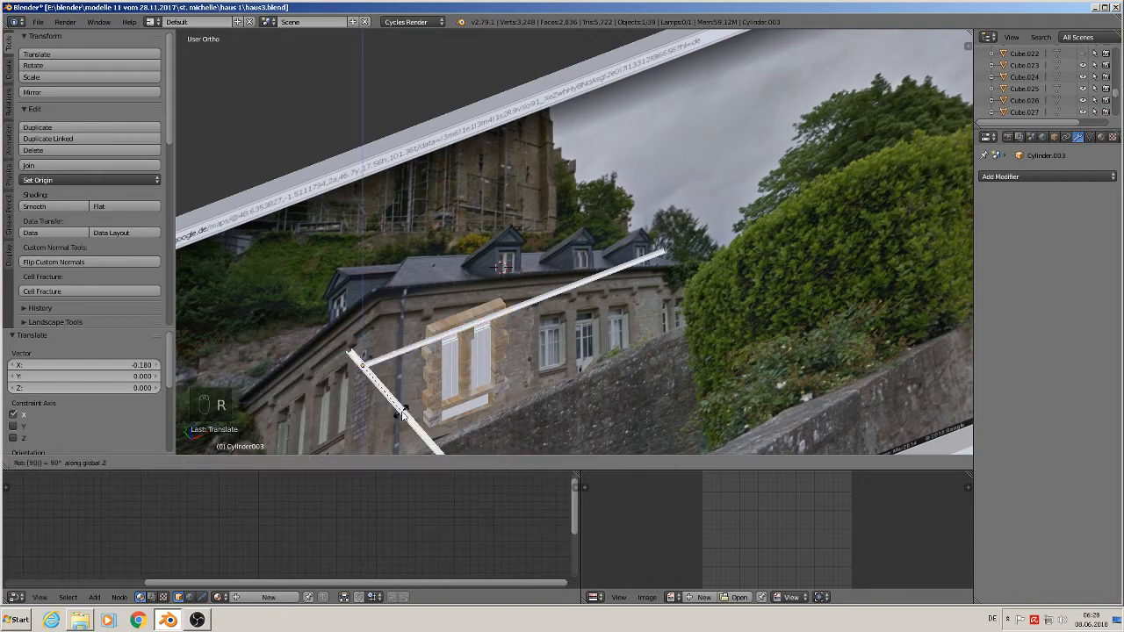
key(Return)
Move the rotated gutter copy about -0.193 along the Y axis
scroll(403, 413, down, 2)
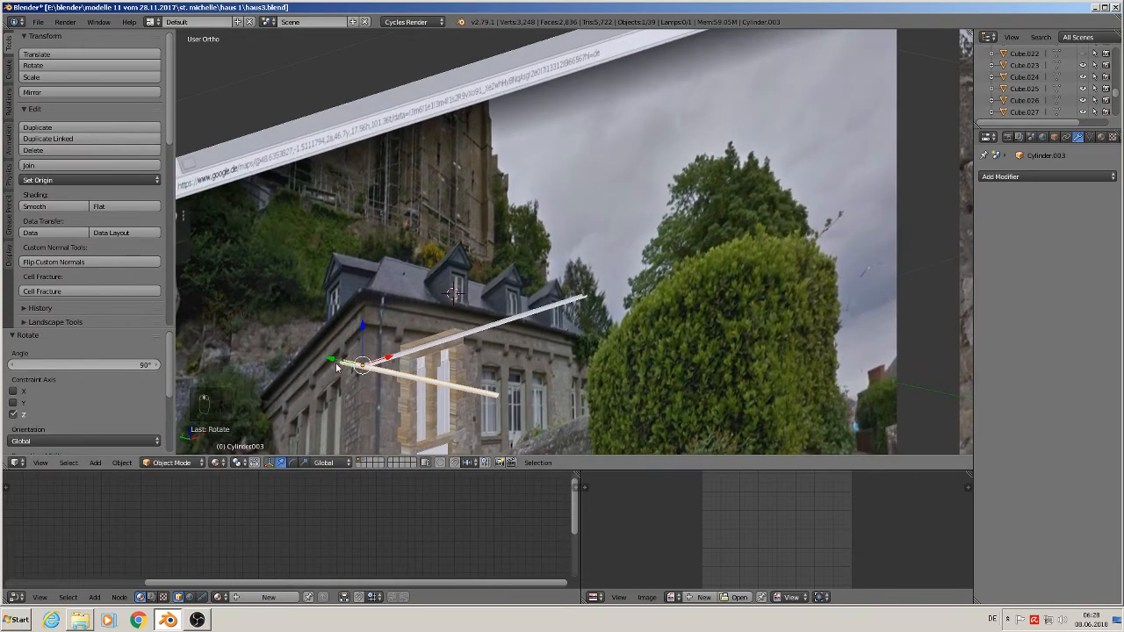
key(g)
key(y)
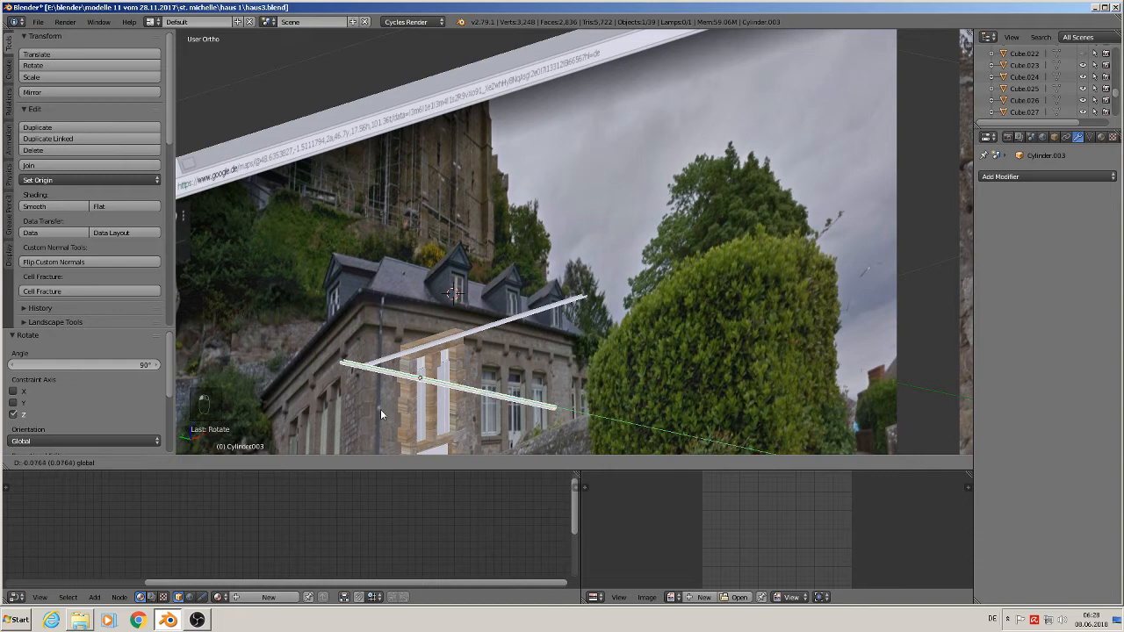
click(452, 448)
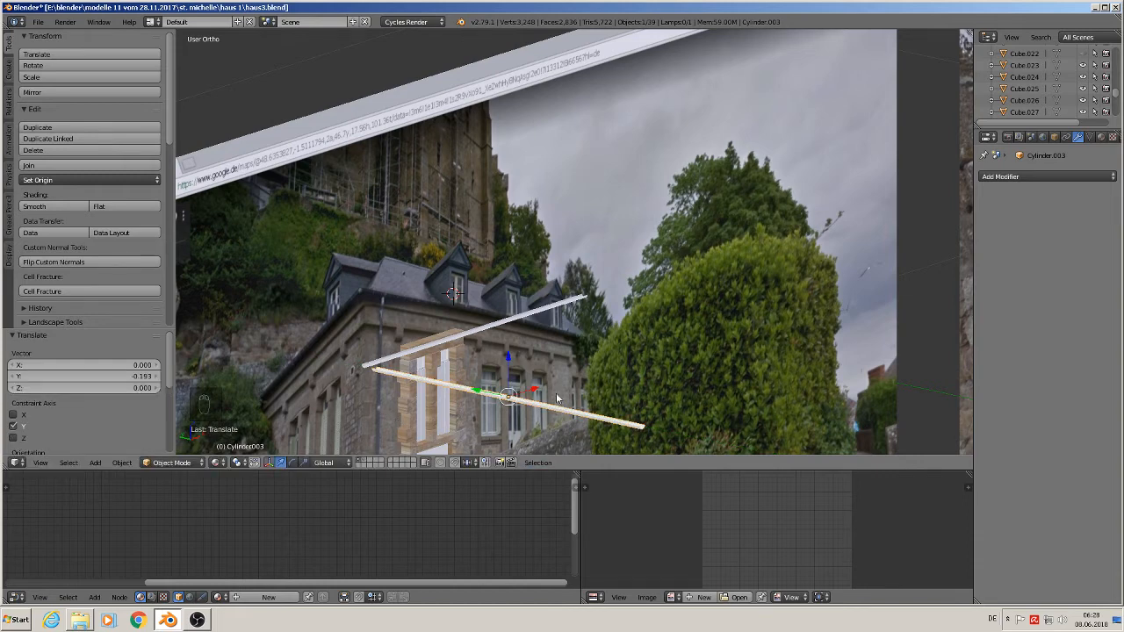
Shorten the rotated gutter along Y by a factor of about 0.596 and move it about 0.089 along Y to the corner
key(s)
click(474, 392)
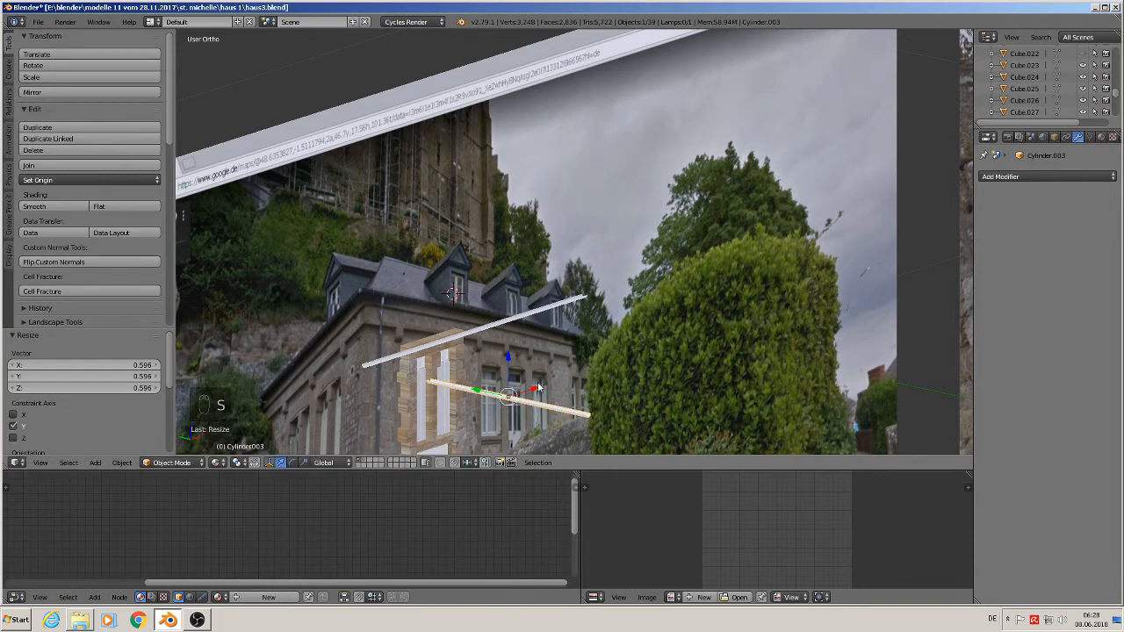
drag(469, 389, 400, 374)
middle_drag(344, 392, 412, 441)
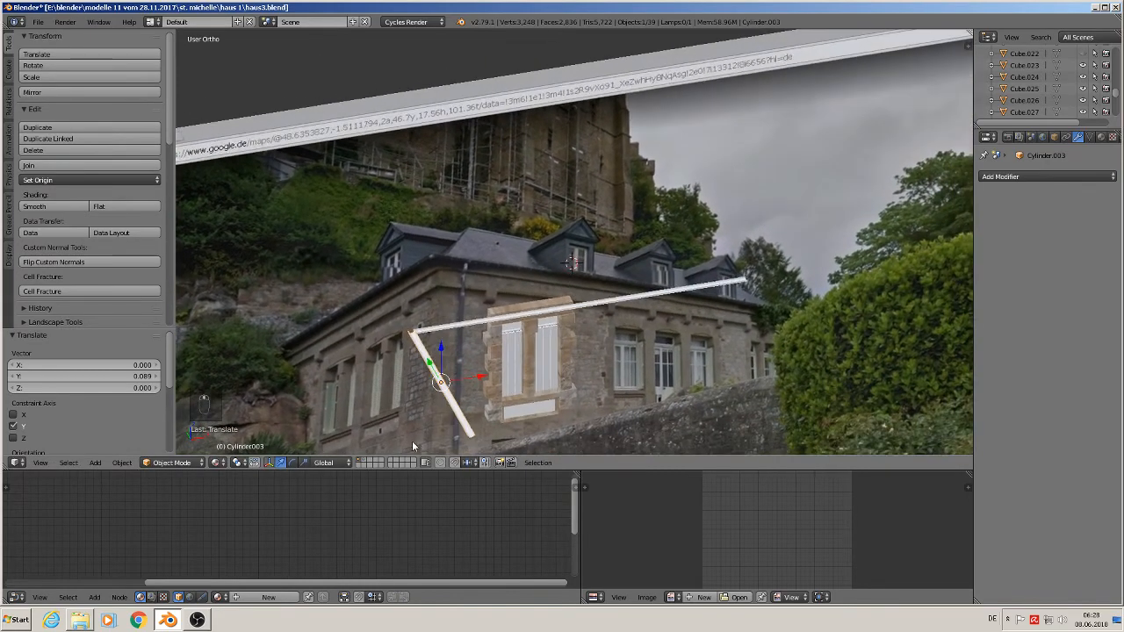
scroll(404, 332, up, 5)
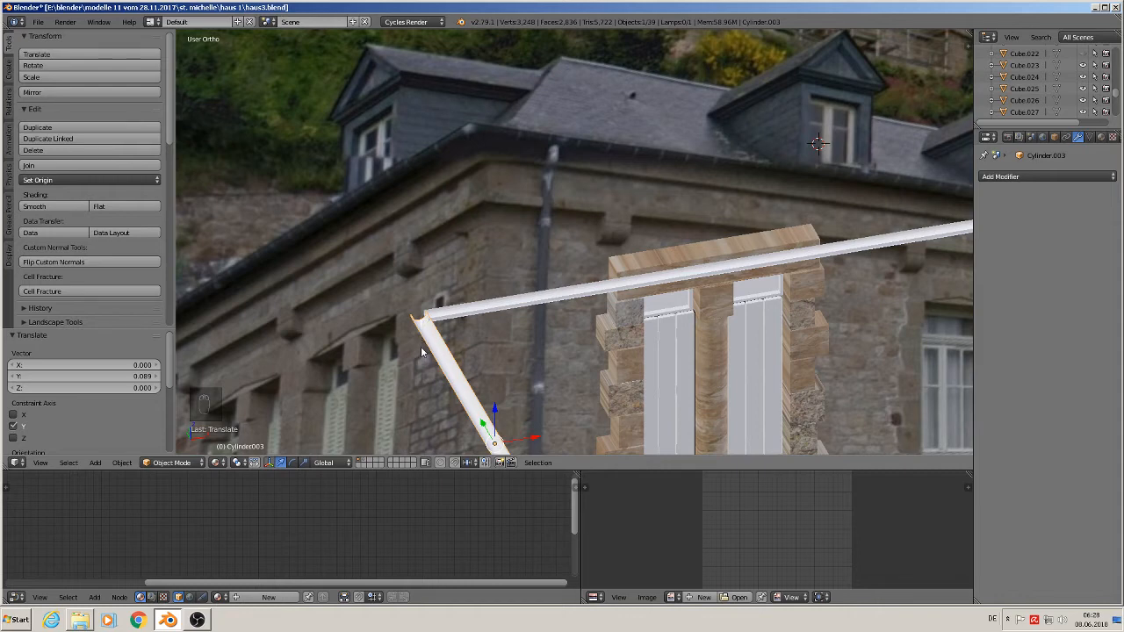
scroll(420, 346, up, 5)
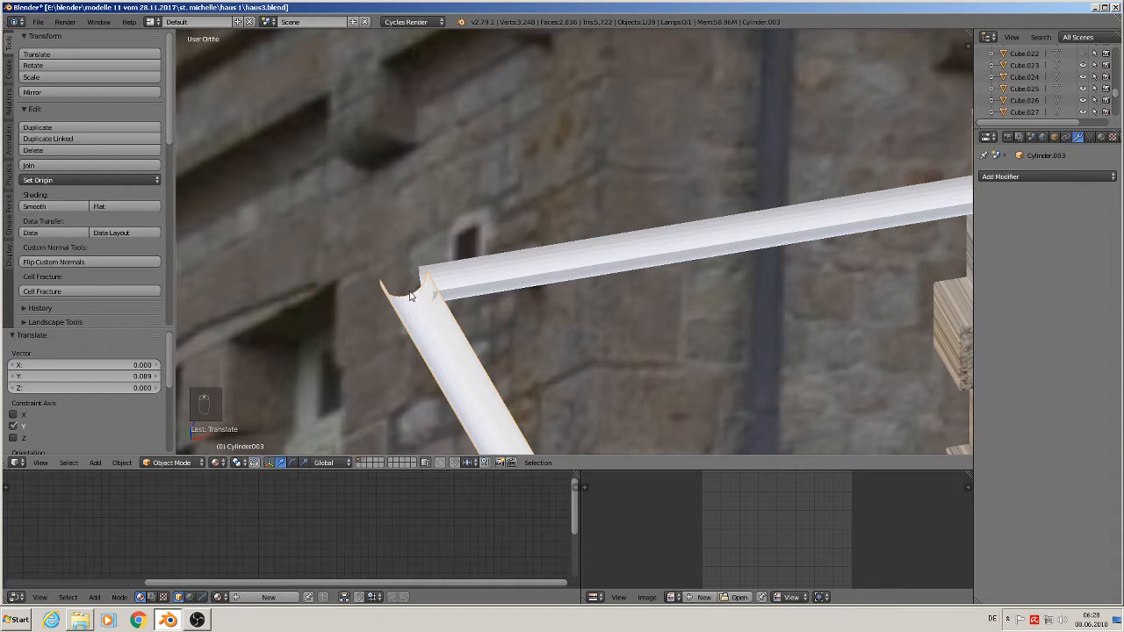
Apply smooth shading to both the rotated gutter and the long front gutter
right_click(413, 305)
right_click(409, 301)
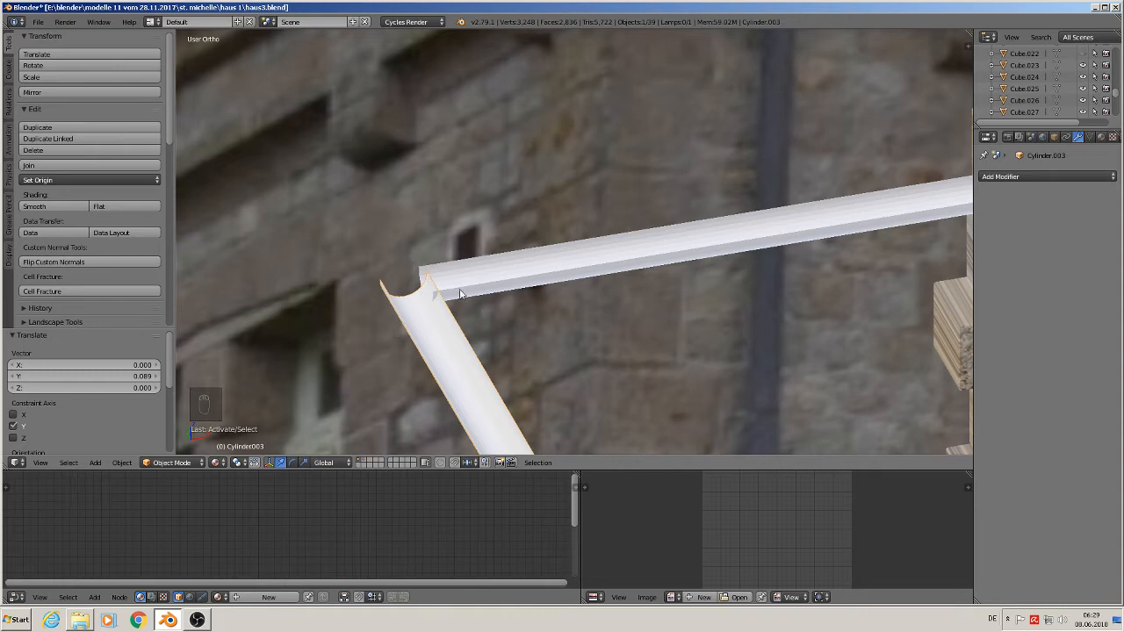
scroll(527, 337, down, 8)
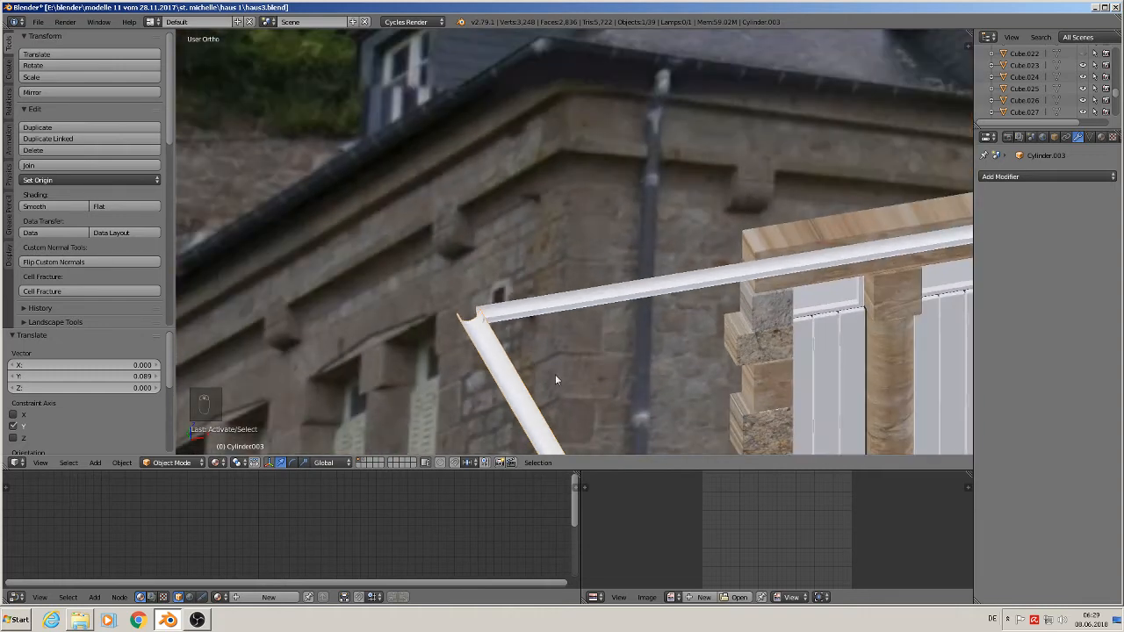
shift+middle_drag(602, 340, 250, 164)
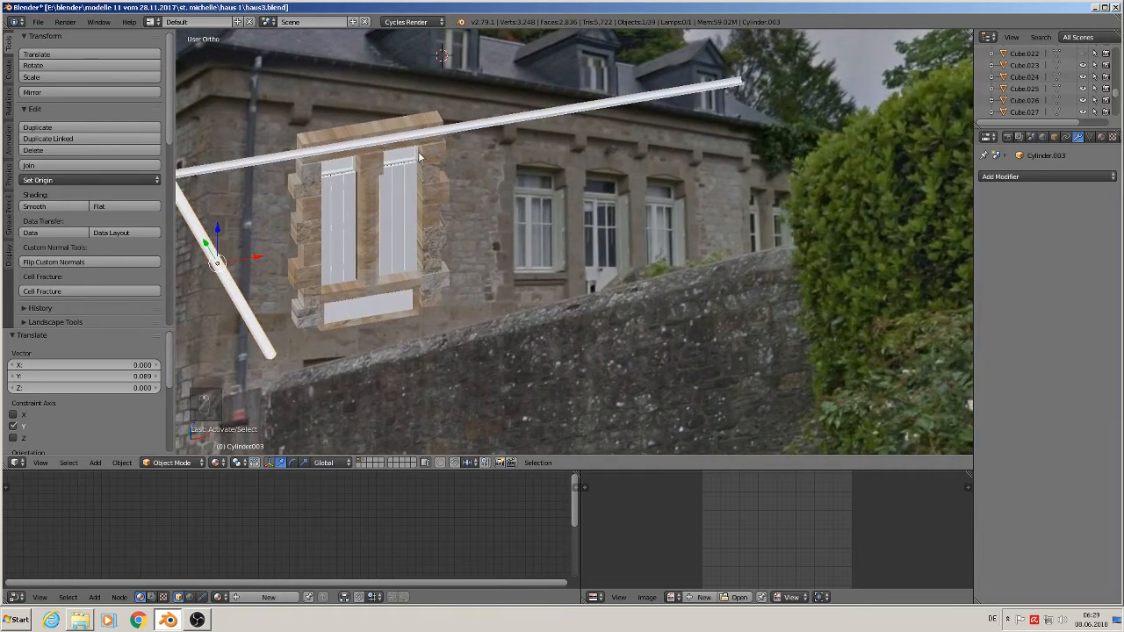
shift+middle_drag(312, 244, 470, 252)
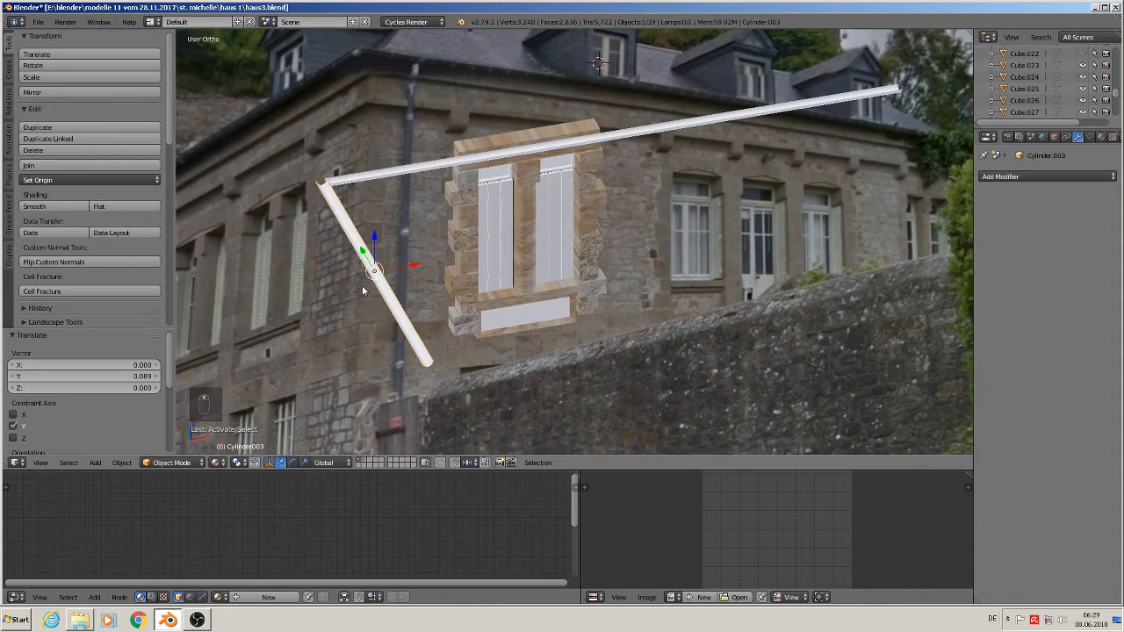
click(46, 207)
right_click(341, 179)
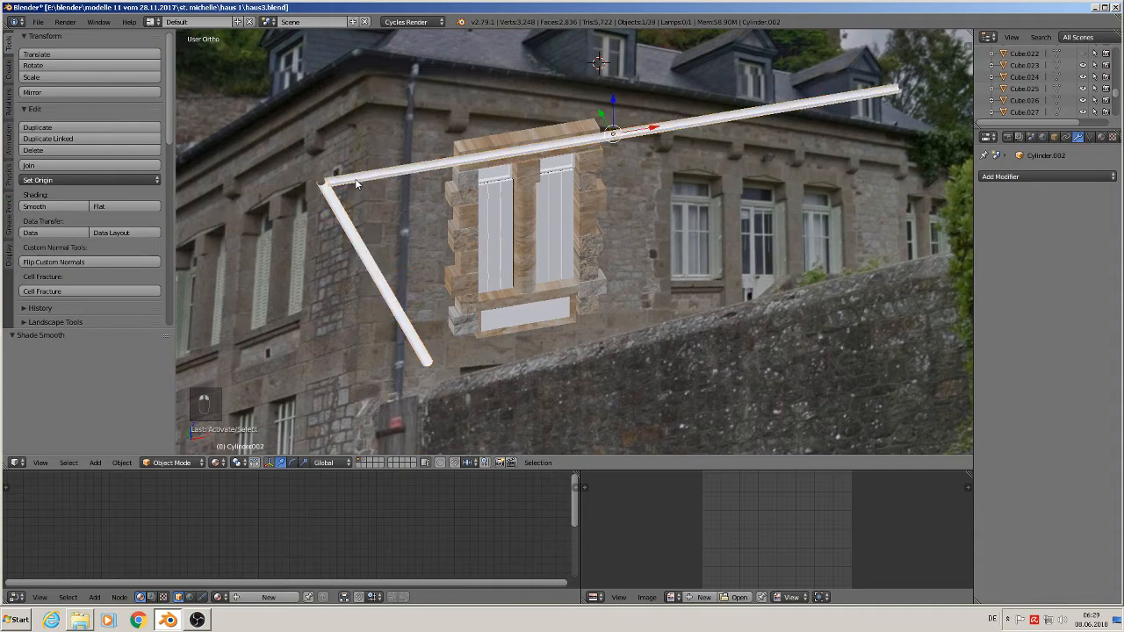
click(63, 206)
scroll(363, 187, up, 2)
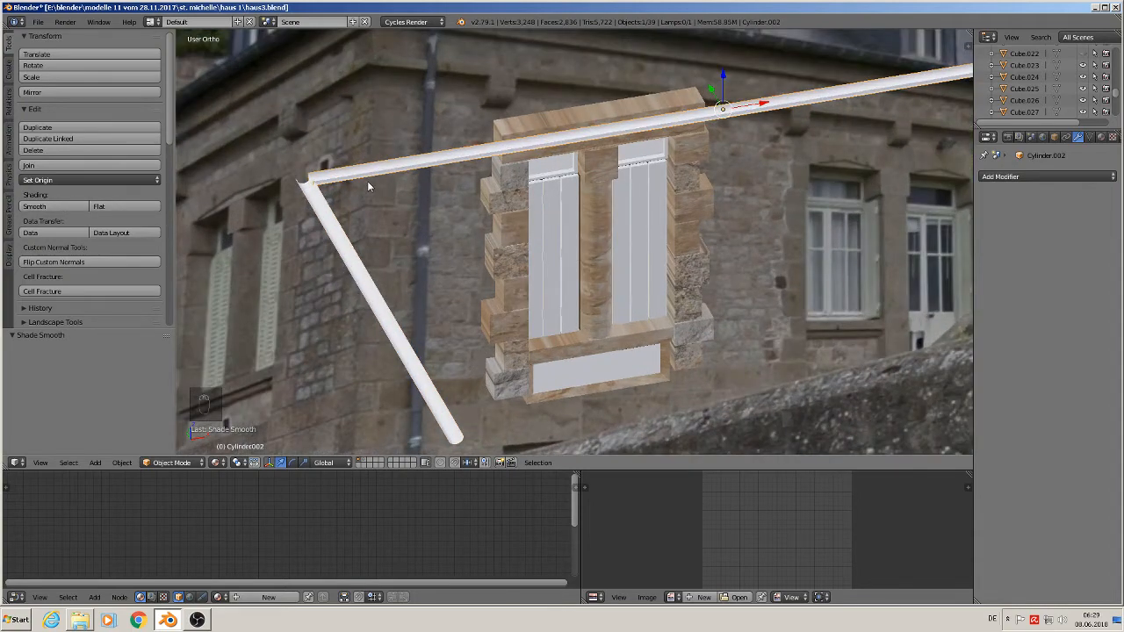
Add two loop cuts across the long front gutter in edit mode
middle_drag(369, 184, 322, 166)
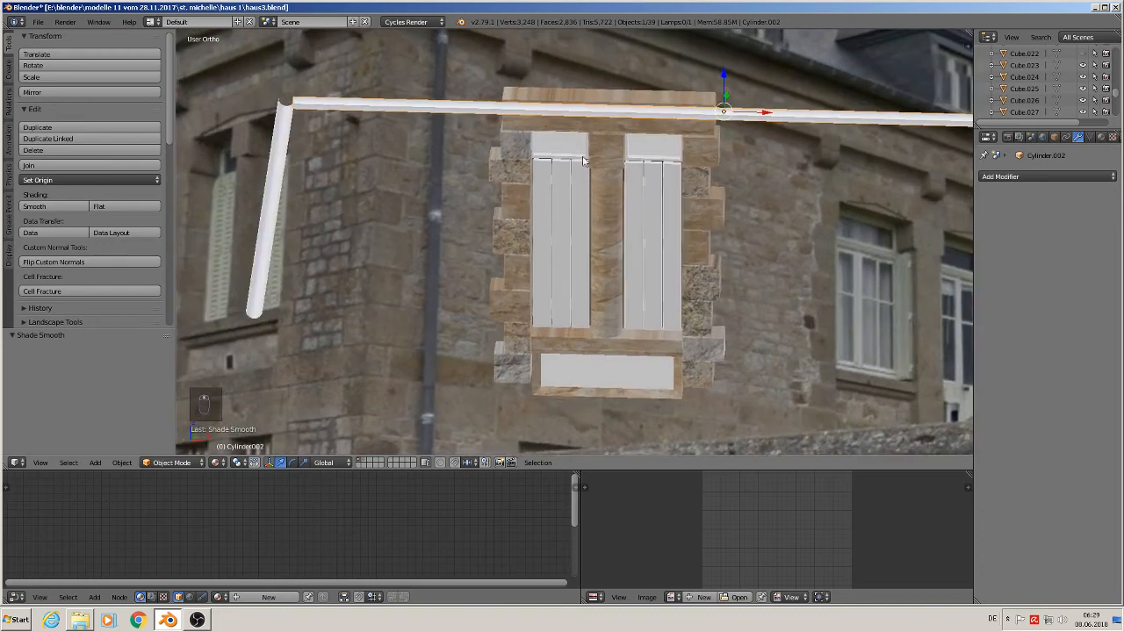
shift+middle_drag(585, 154, 509, 256)
scroll(508, 257, down, 2)
key(Tab)
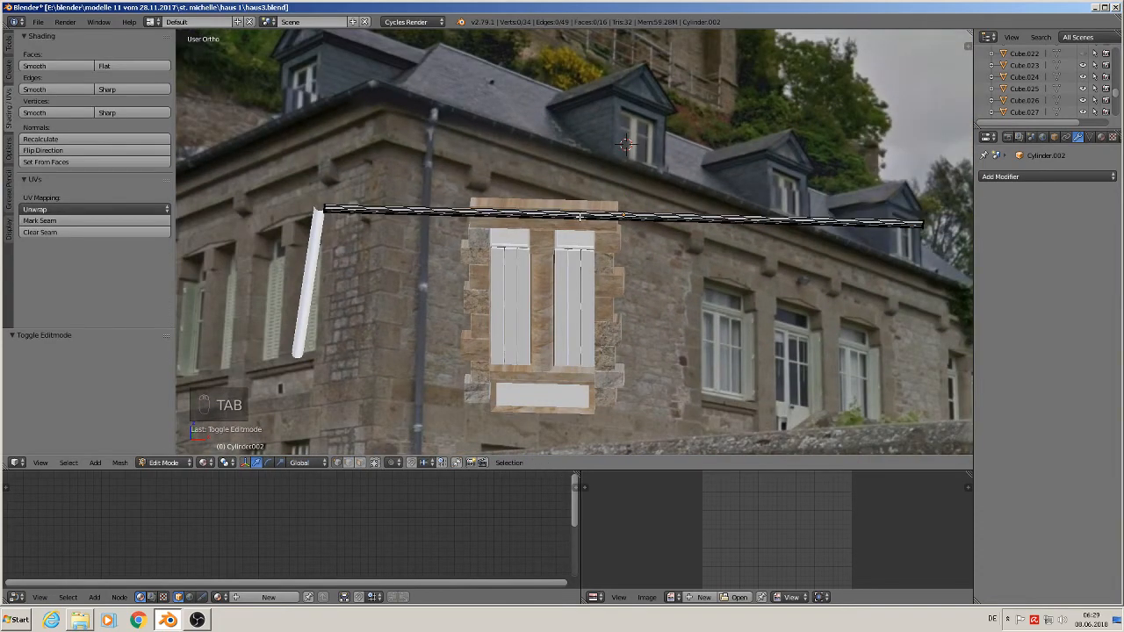
key(ctrl+r)
click(583, 221)
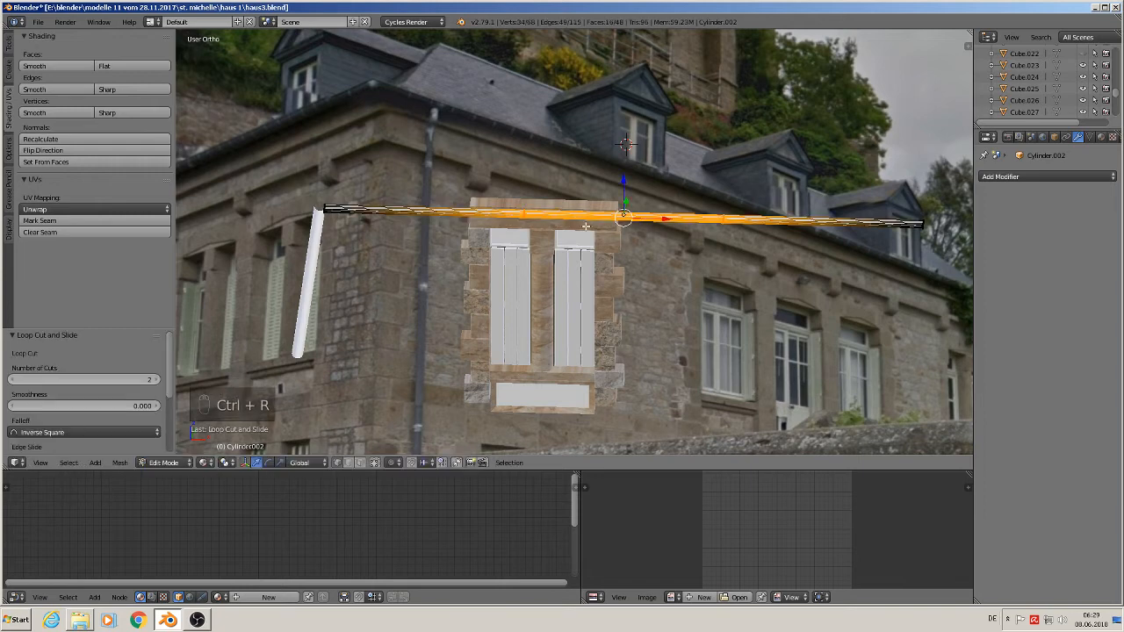
Spread the long gutter's two loop cuts to its ends by scaling them about 2.975 along X, and return to object mode
key(s)
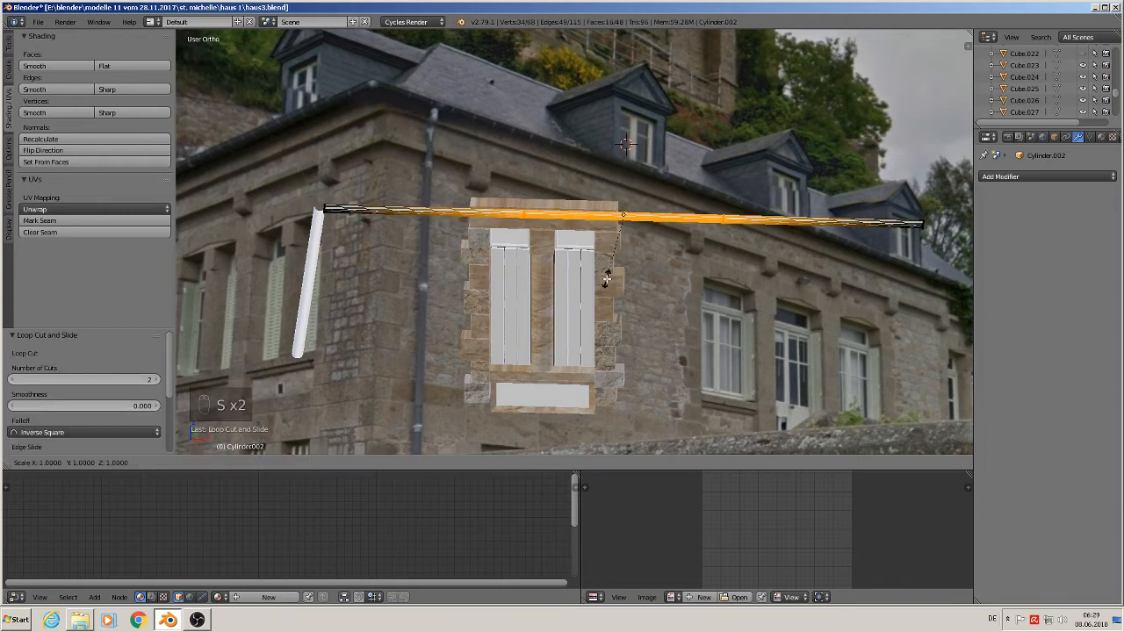
key(x)
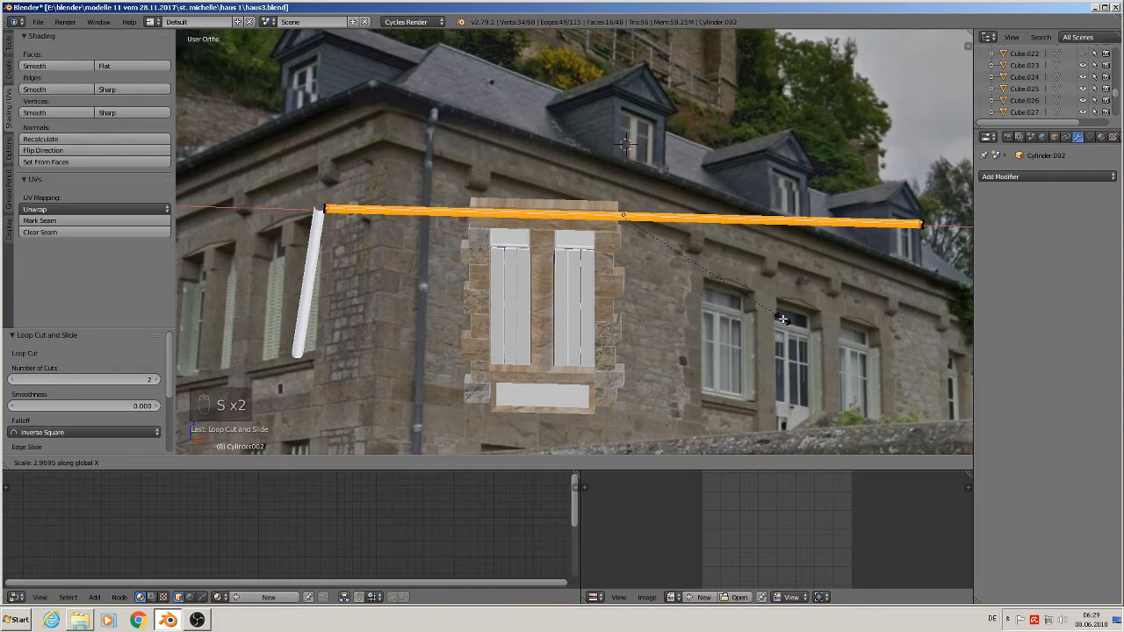
click(784, 319)
middle_drag(502, 281, 561, 319)
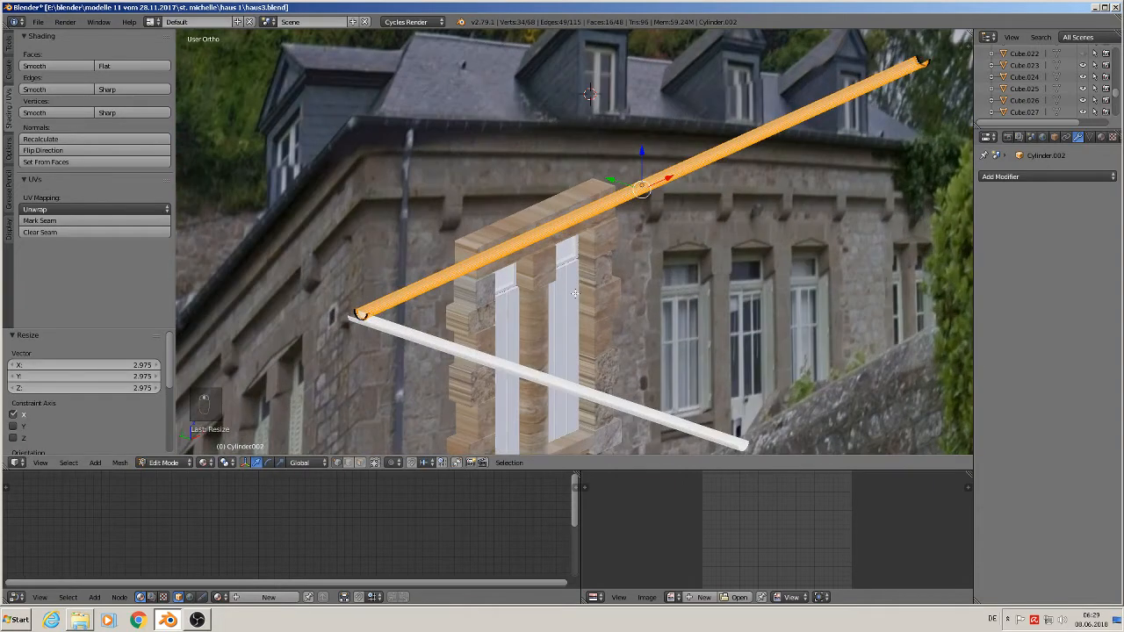
key(Tab)
Add two centred loop cuts across the shorter side gutter in edit mode
shift+middle_drag(499, 334, 446, 211)
right_click(430, 217)
right_click(460, 247)
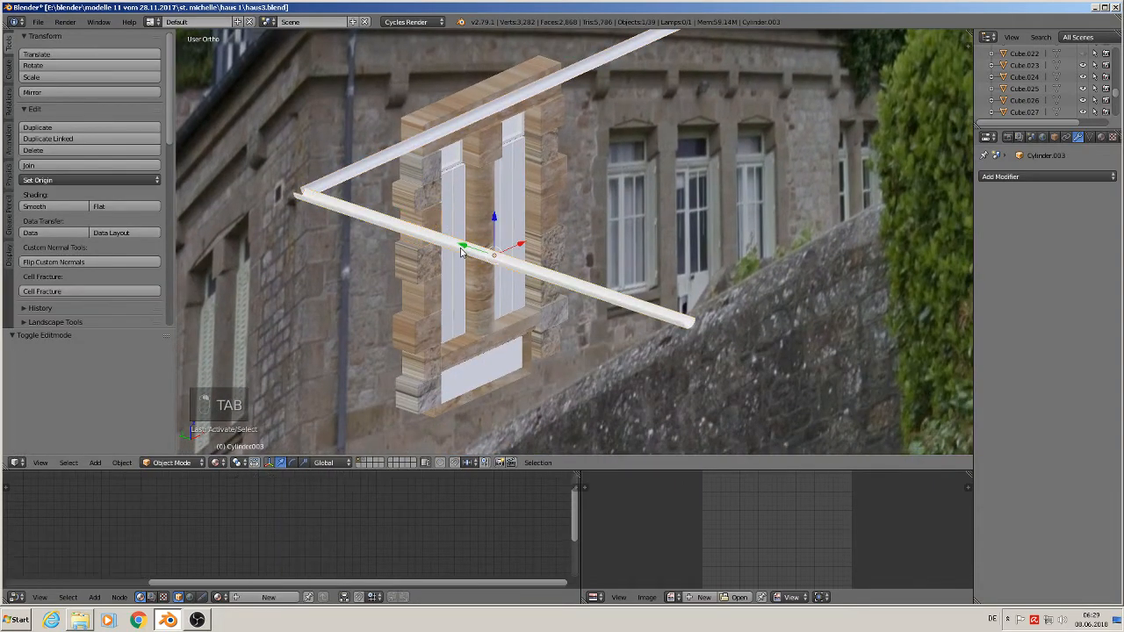
key(Tab)
scroll(457, 270, up, 2)
key(ctrl+r)
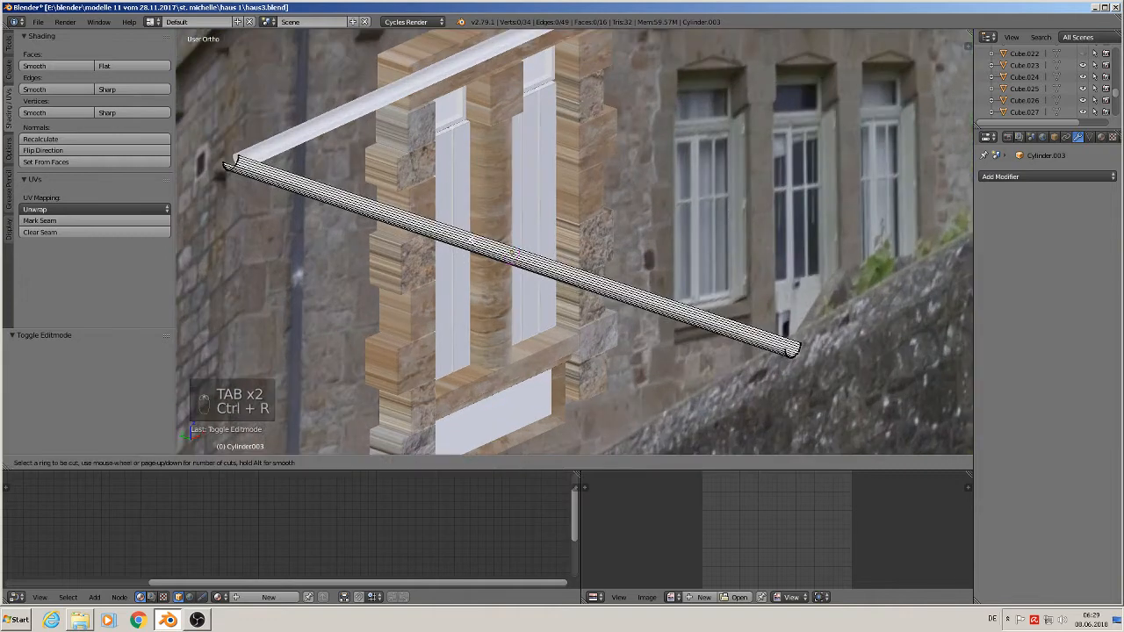
scroll(507, 254, up, 1)
click(472, 240)
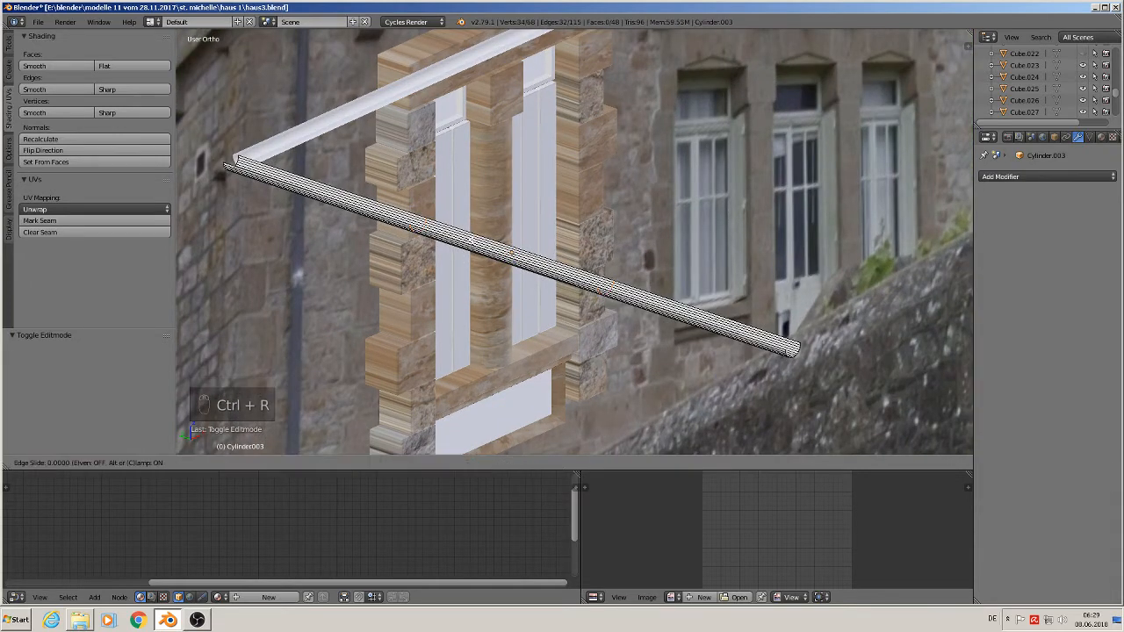
right_click(471, 240)
Spread the side gutter's two loop cuts to its ends by scaling them about 2.96 along Y, and return to object mode
key(s)
right_click(529, 317)
key(s)
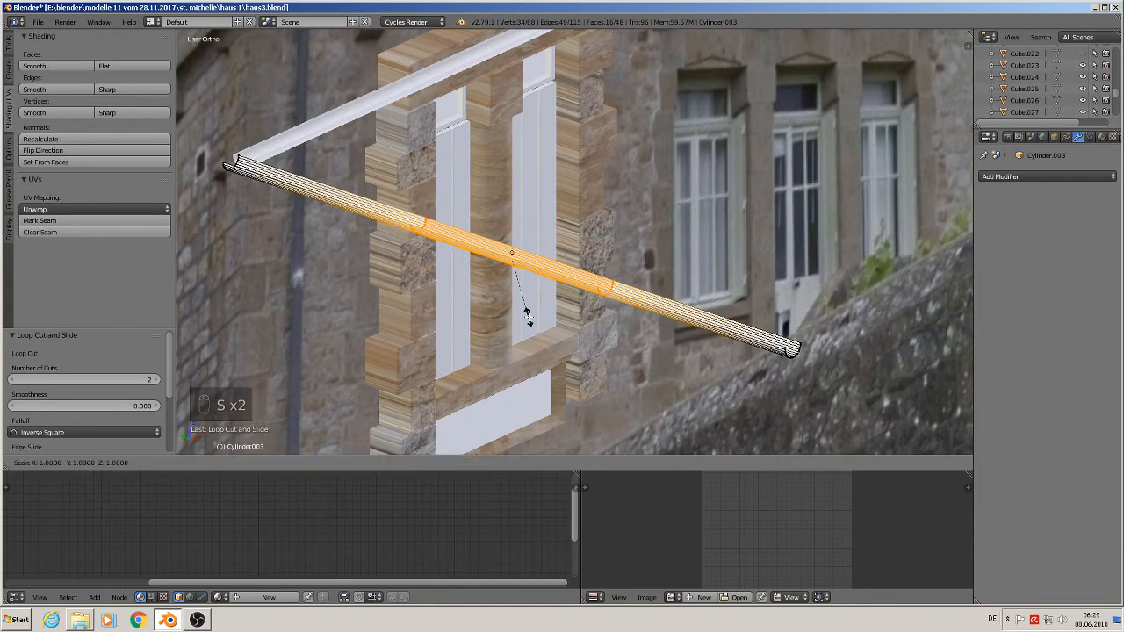
key(y)
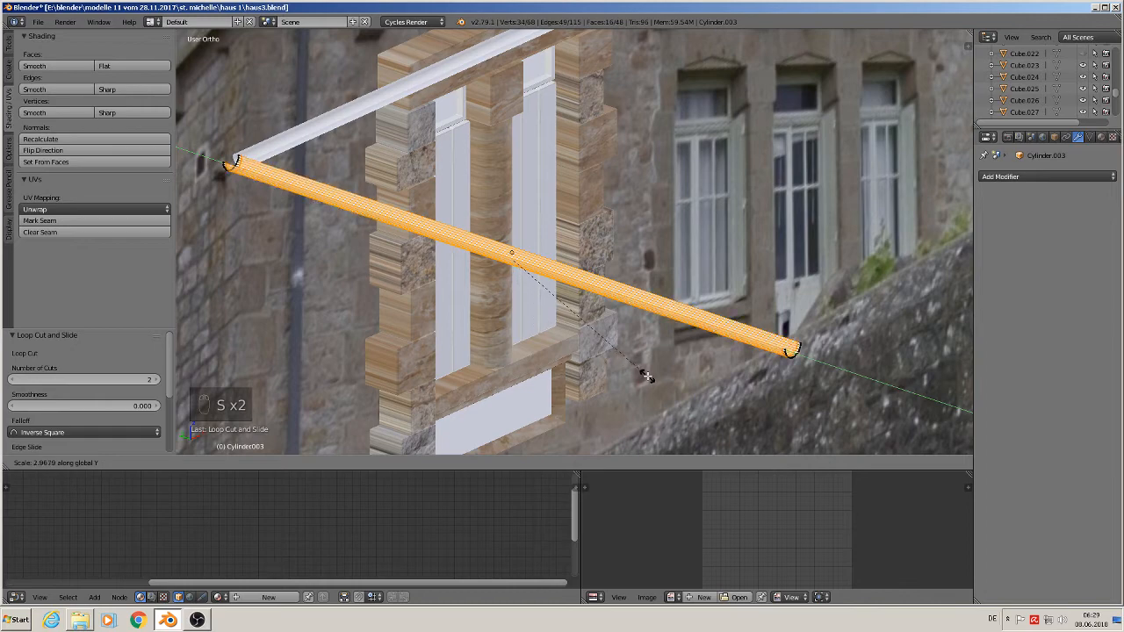
click(647, 377)
key(Tab)
Duplicate the long front gutter and place the copy above it along the Z axis
scroll(596, 256, down, 3)
middle_drag(596, 256, 554, 250)
scroll(554, 250, down, 3)
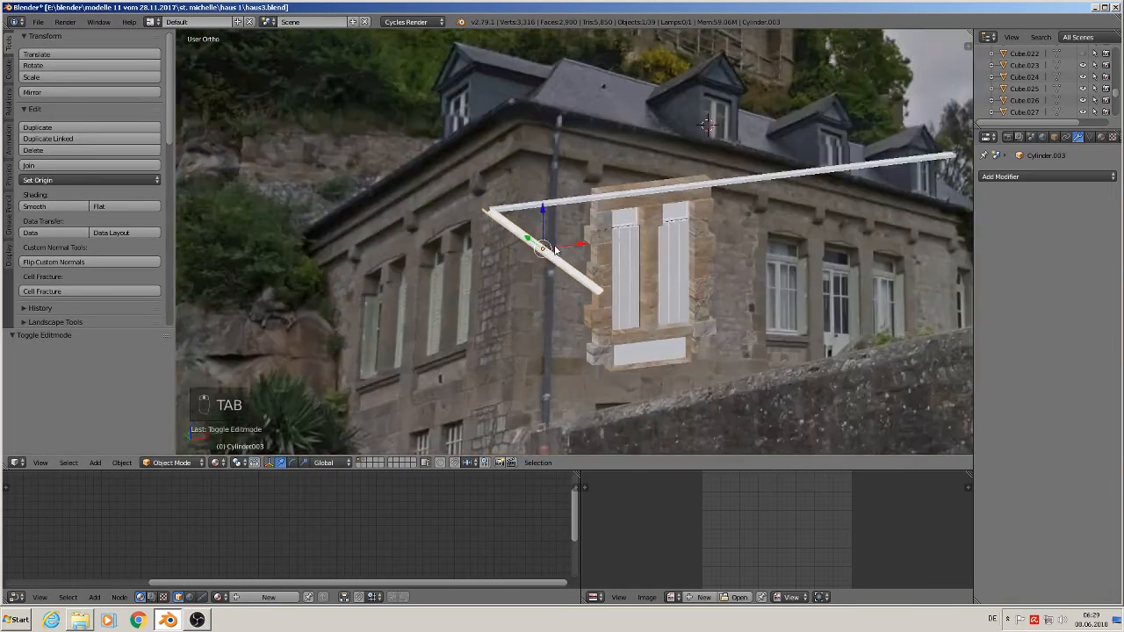
shift+middle_drag(658, 254, 493, 258)
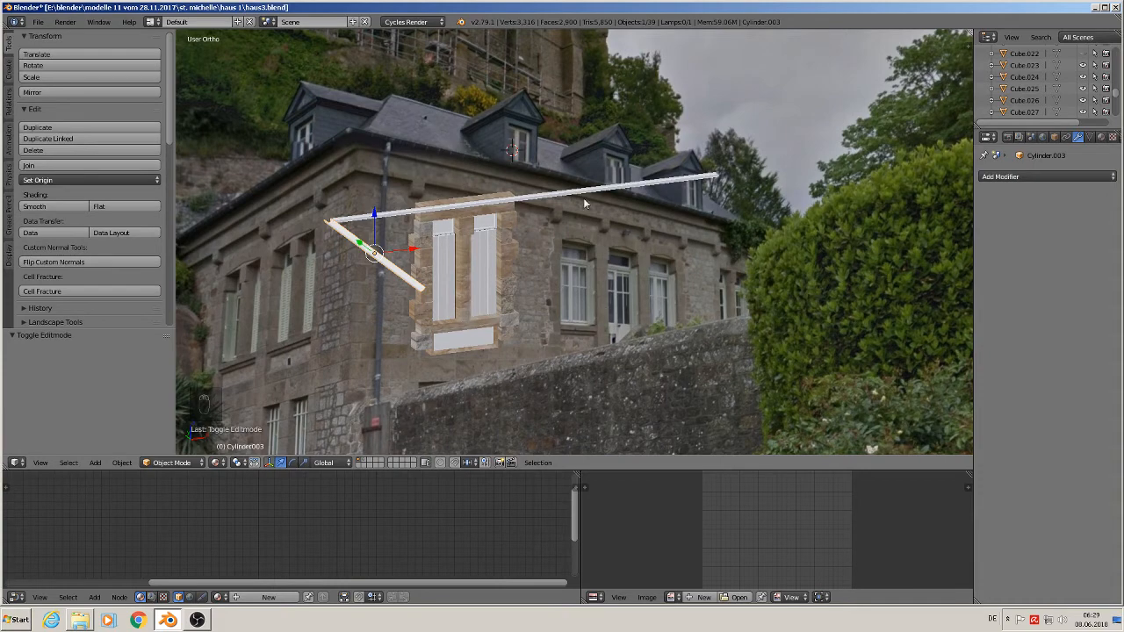
middle_drag(584, 197, 473, 224)
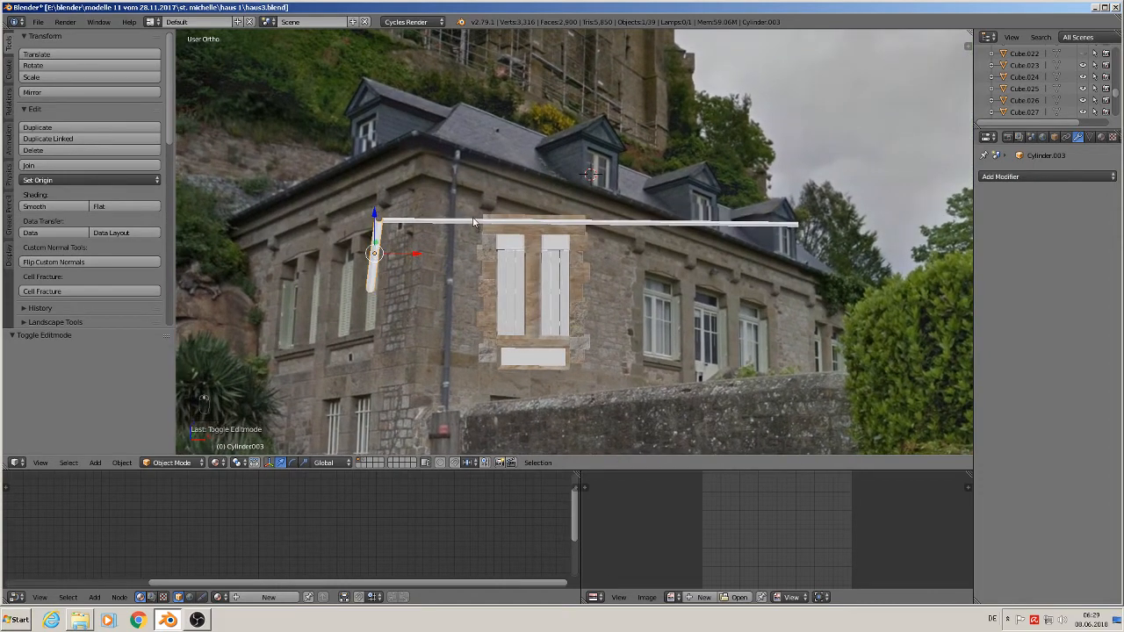
right_click(465, 222)
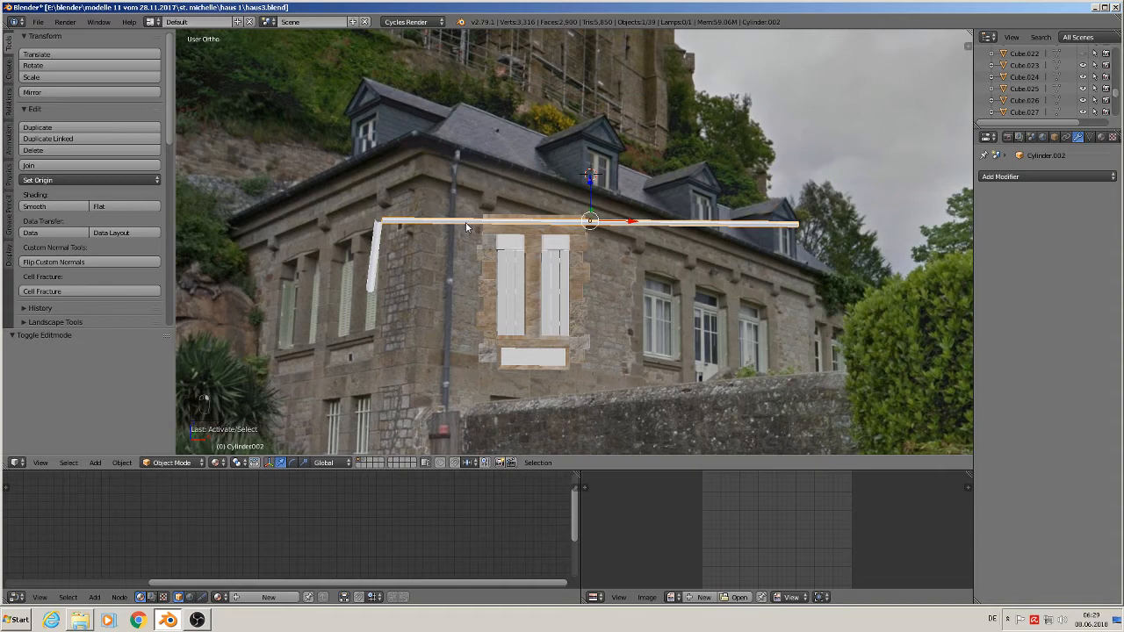
key(shift+d)
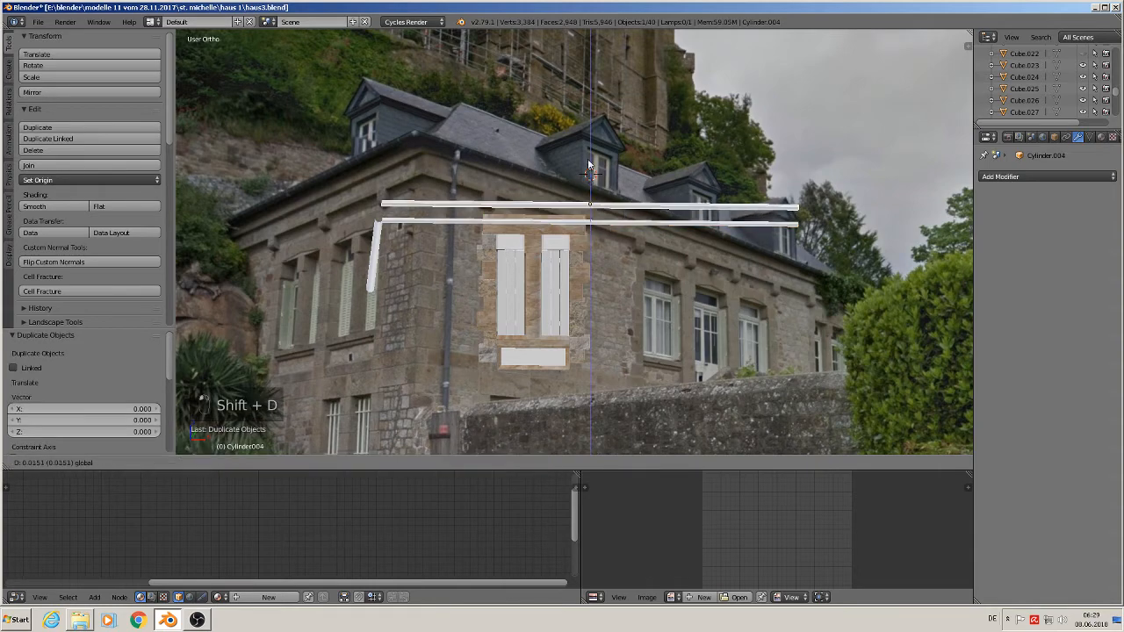
click(591, 151)
Move the end vertices of the duplicated gutter farthest from the corner about -0.349 along X to leave a very short piece
key(Tab)
scroll(828, 226, up, 2)
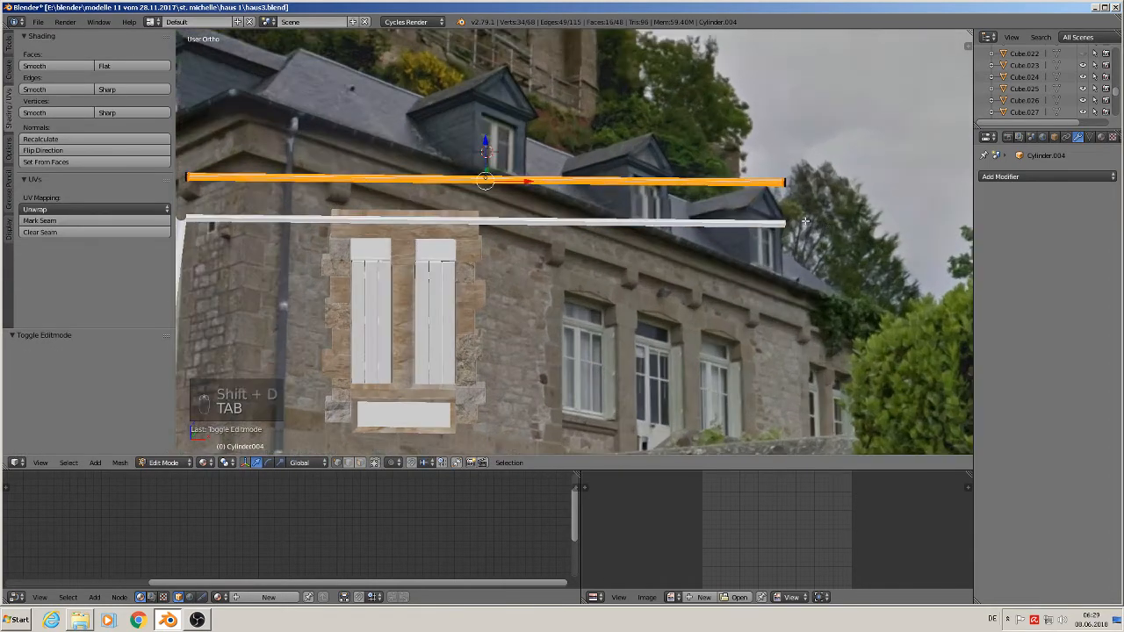
key(a)
key(a)
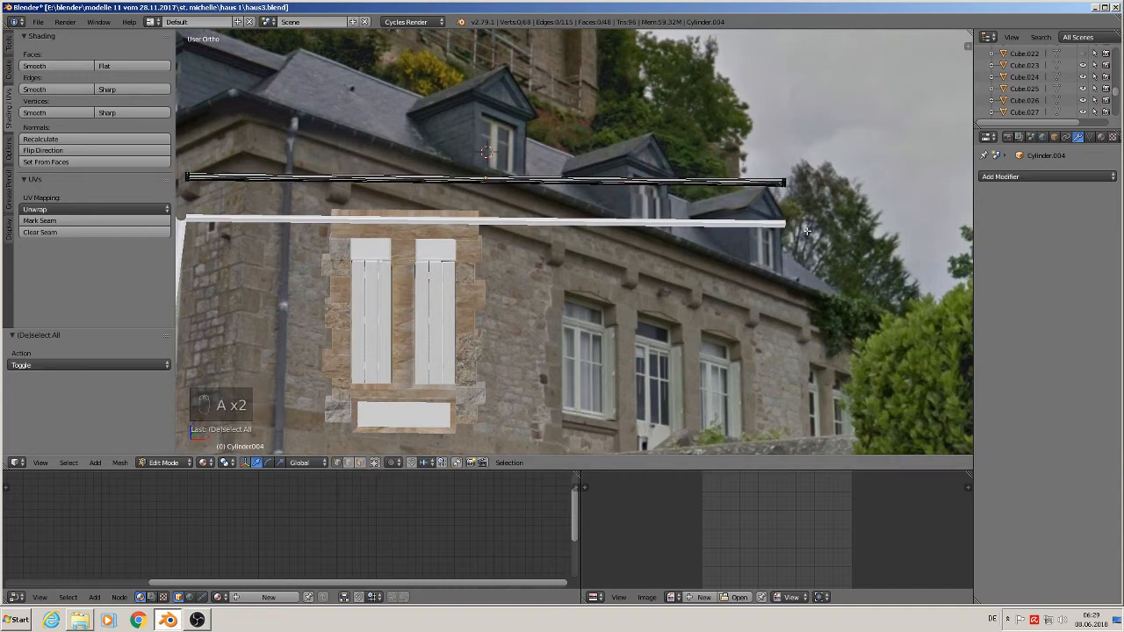
key(b)
drag(804, 201, 768, 172)
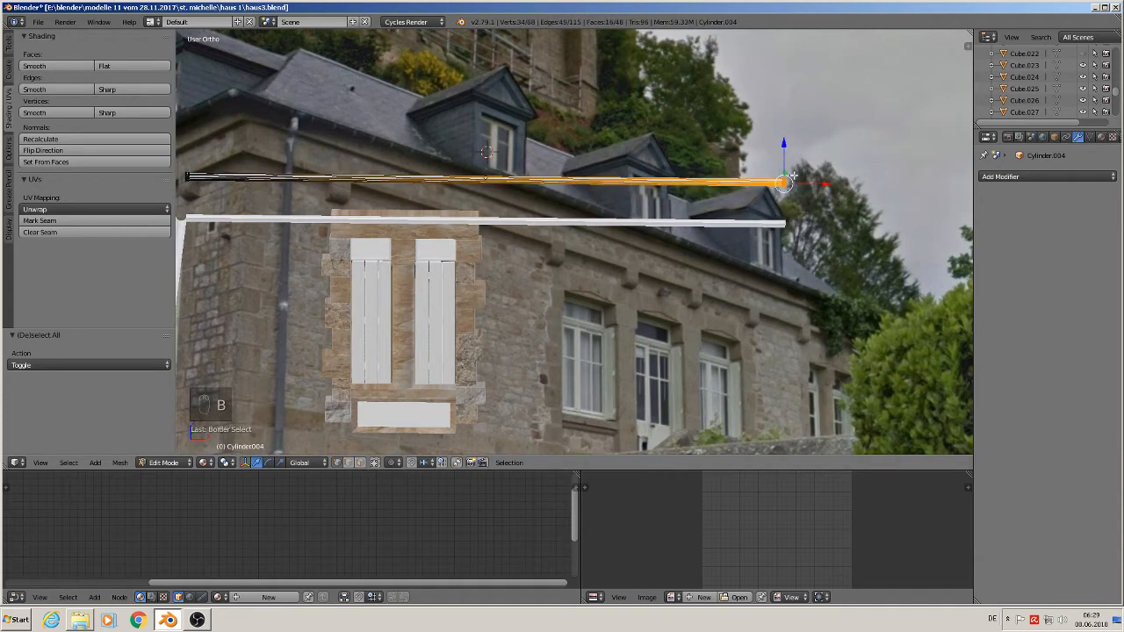
shift+middle_drag(778, 203, 893, 215)
drag(913, 192, 345, 218)
scroll(300, 178, up, 1)
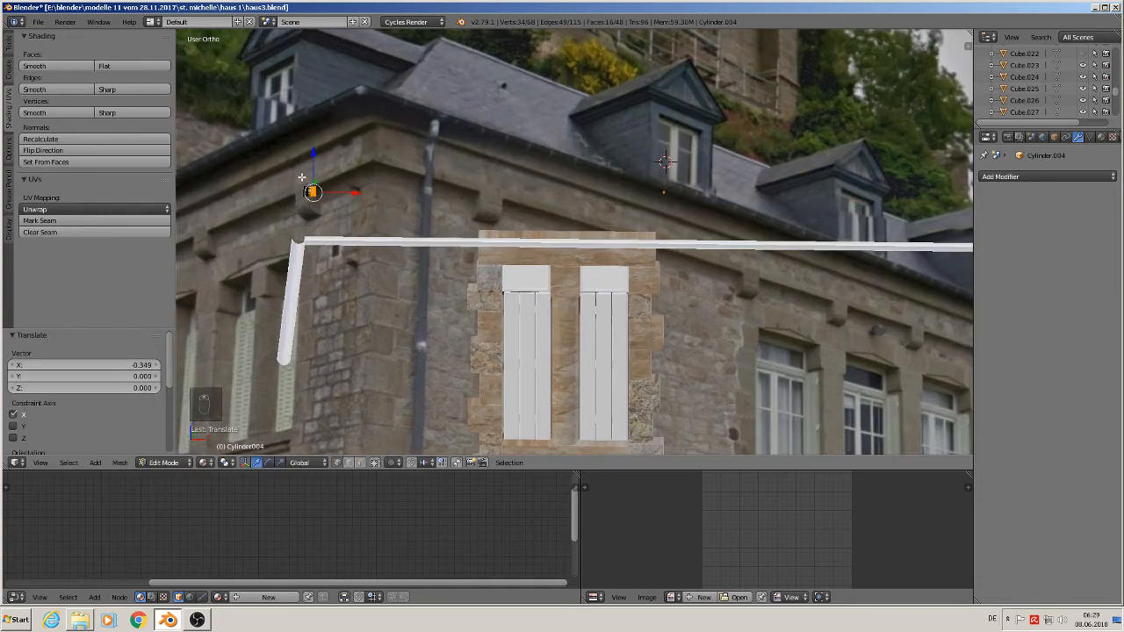
Move the short gutter piece's inner edge loop nearest the corner about -0.001 along X, close to that end
shift+middle_drag(307, 178, 562, 191)
scroll(576, 203, up, 4)
scroll(576, 203, up, 4)
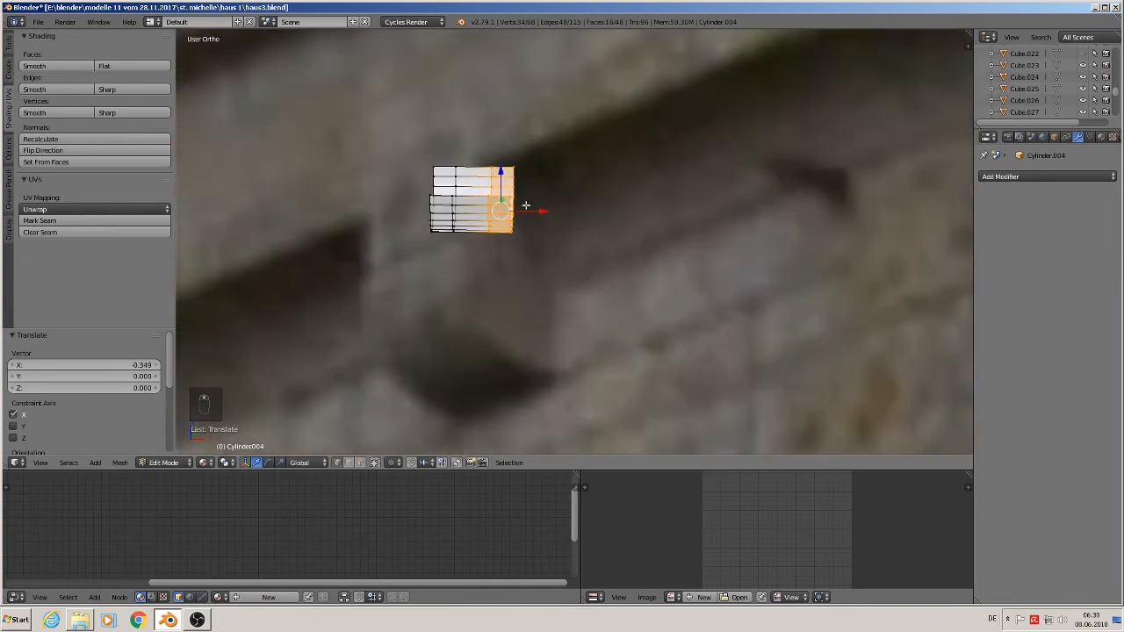
alt+right_click(422, 200)
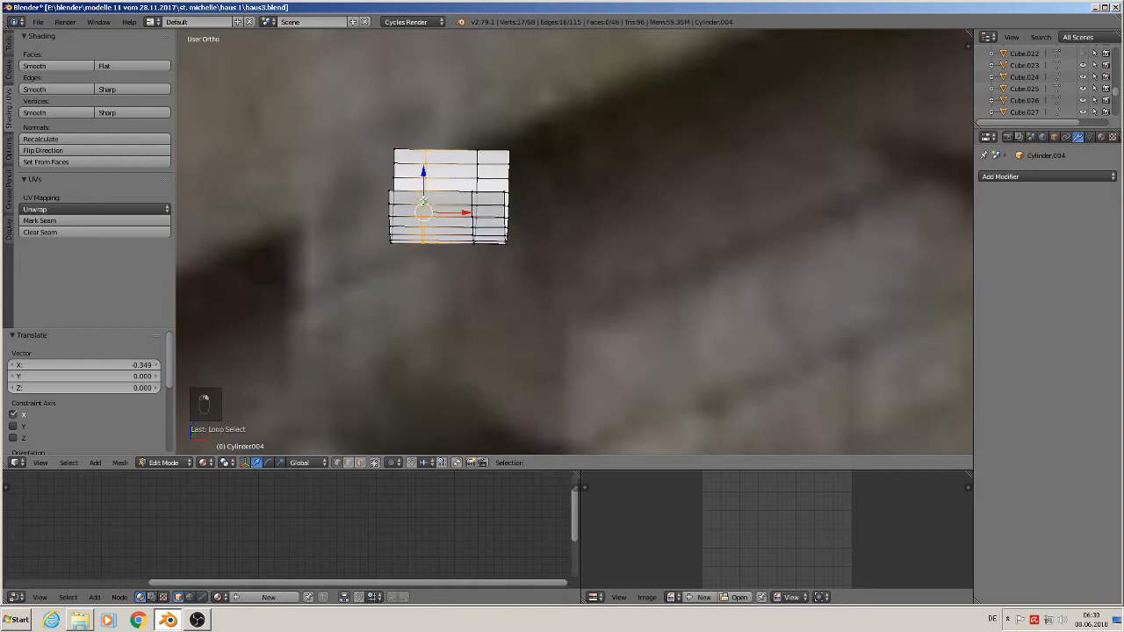
drag(452, 210, 424, 213)
Move the two edge loops at the short piece's far end about -0.003 along X to shorten it
alt+right_click(473, 201)
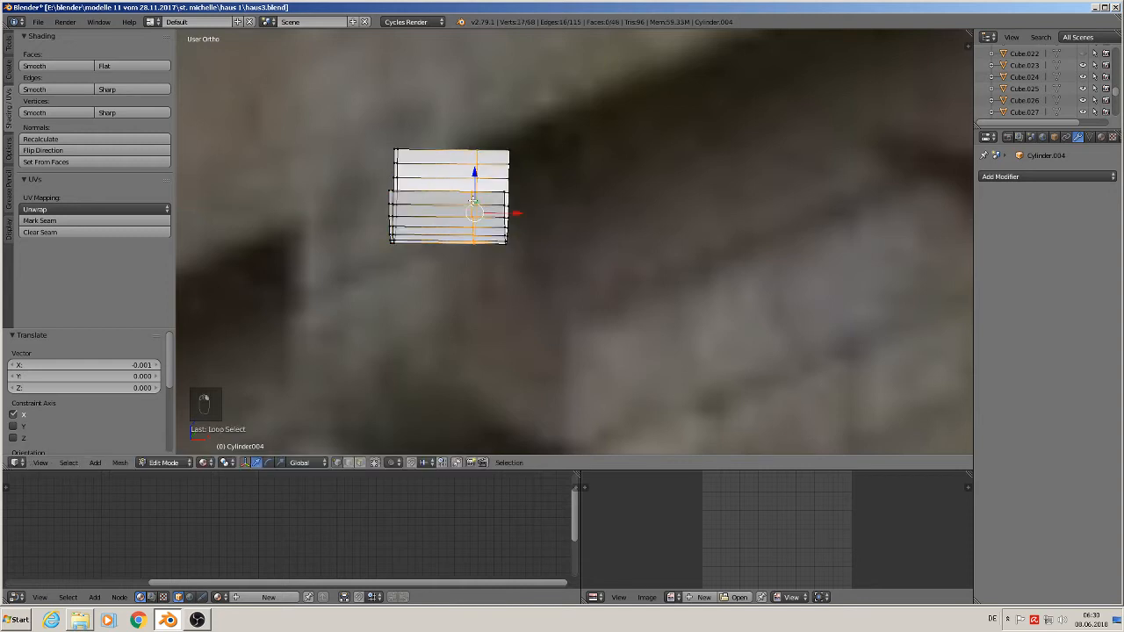
alt+shift+right_click(505, 202)
drag(518, 213, 451, 203)
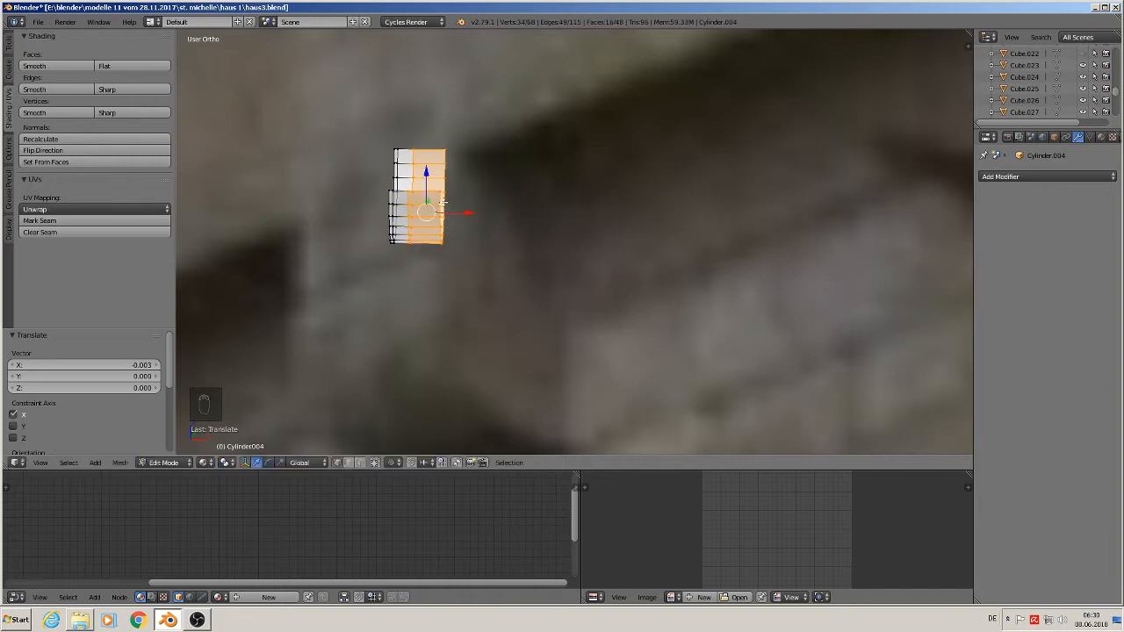
Move the short piece's outermost far edge loop inward along X to leave a narrow strip, and return to object mode
alt+right_click(443, 203)
alt+right_click(441, 205)
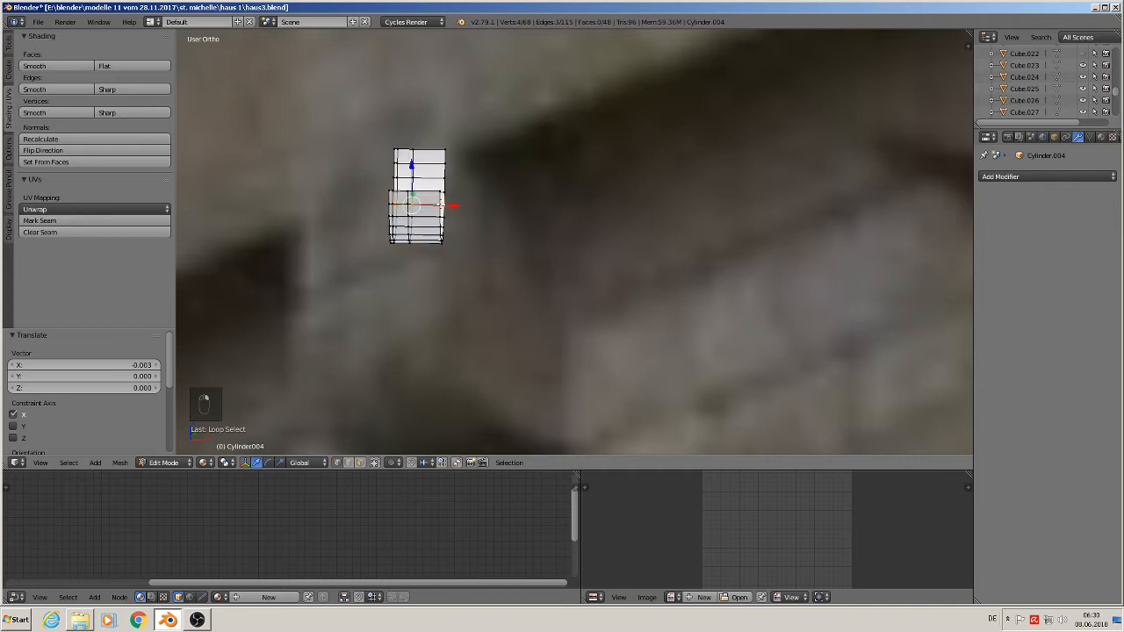
alt+right_click(441, 202)
drag(470, 210, 442, 208)
scroll(448, 215, down, 2)
key(Tab)
scroll(502, 246, down, 4)
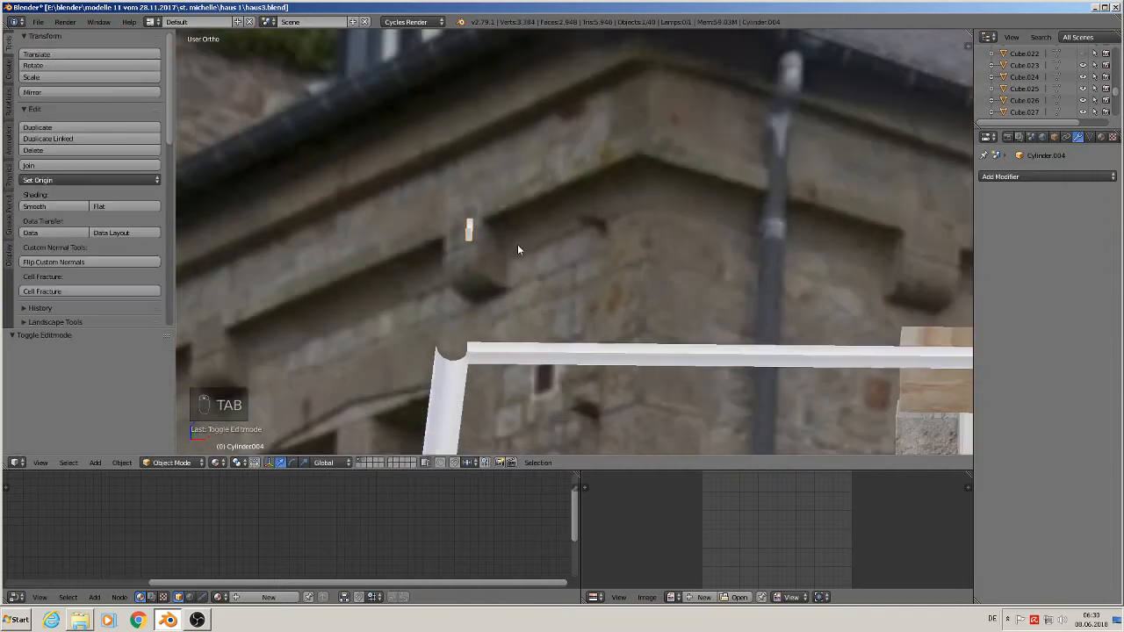
Add a Solidify modifier to the narrow U-shaped strip and set its thickness to about 0.065
shift+middle_drag(614, 199, 635, 291)
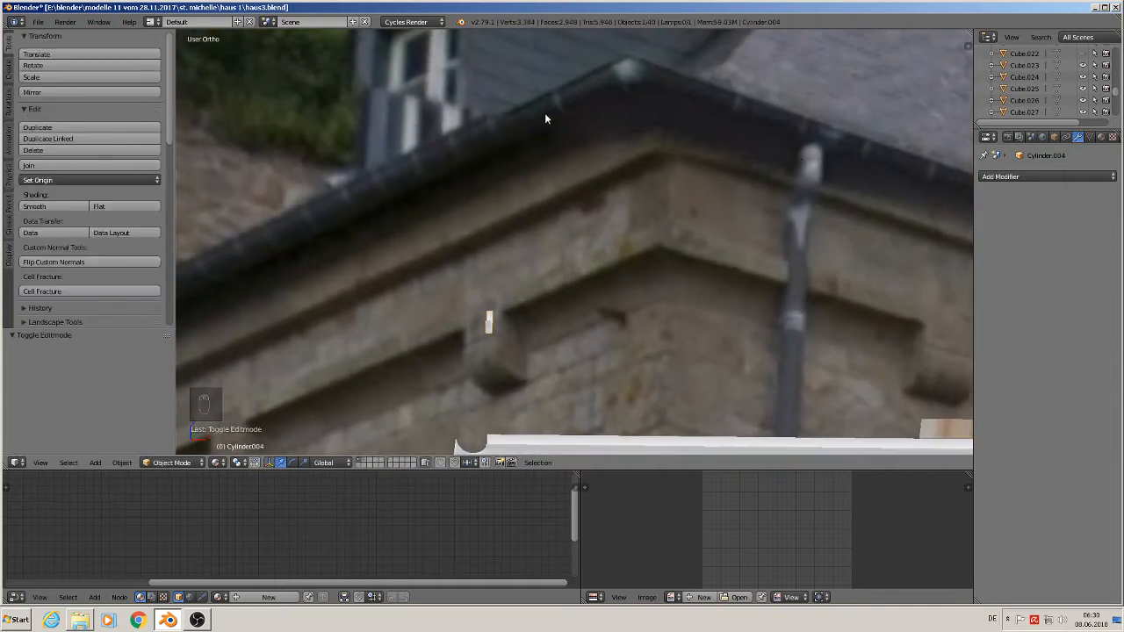
scroll(493, 307, up, 4)
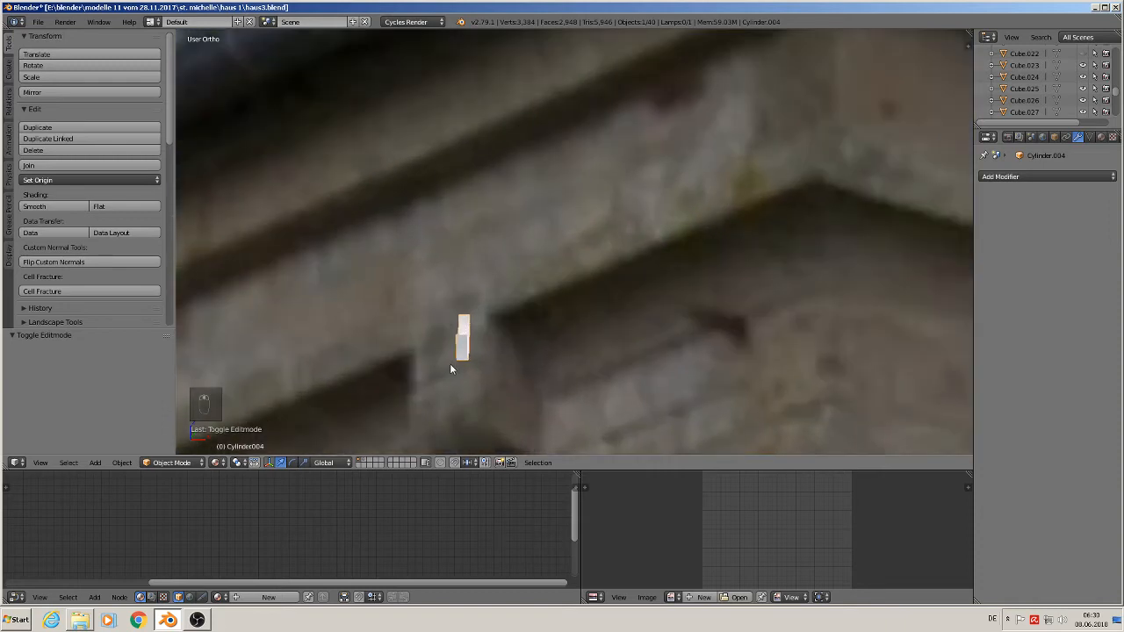
middle_drag(450, 364, 424, 355)
scroll(466, 352, up, 4)
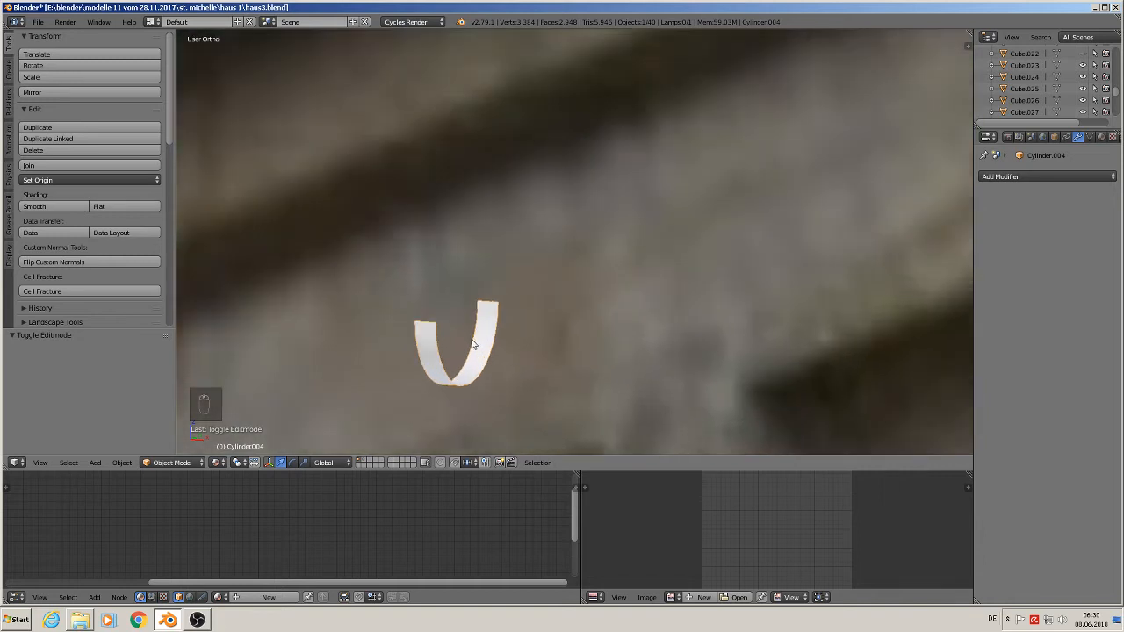
click(1025, 176)
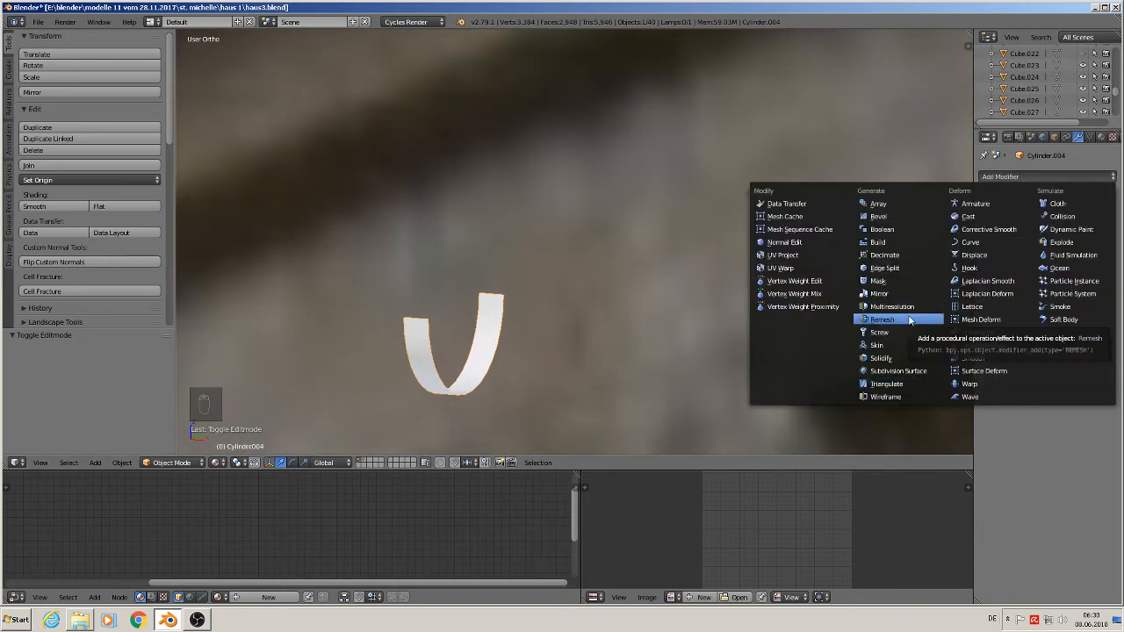
click(887, 358)
scroll(514, 343, up, 2)
middle_drag(514, 343, 451, 342)
drag(1015, 256, 1041, 256)
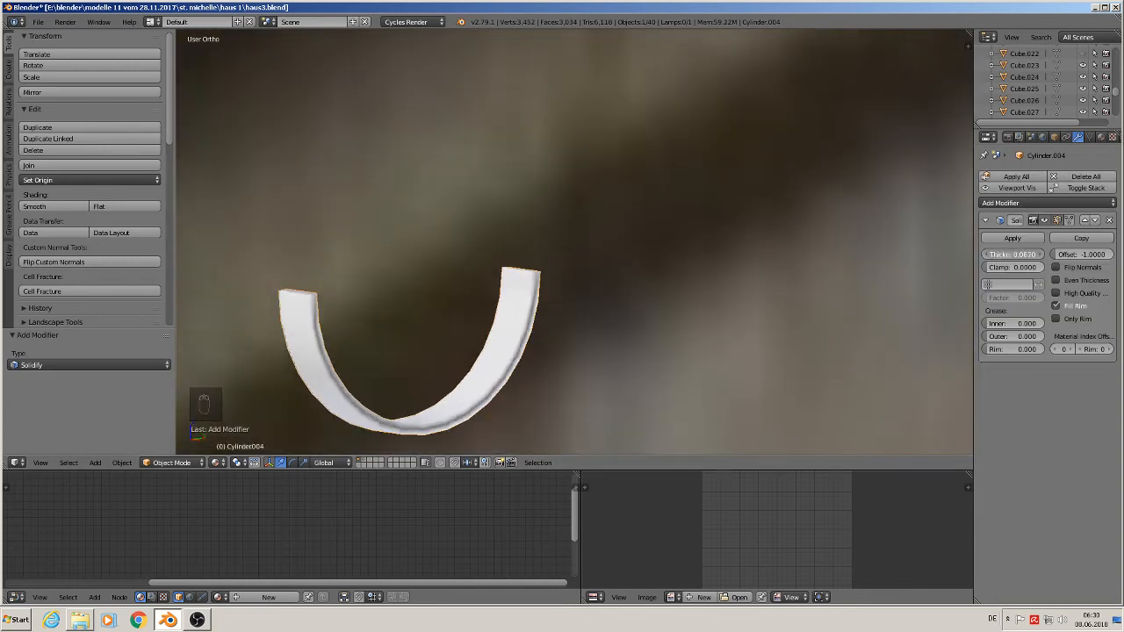
Add an Edge Split modifier to the strip, with a split angle of 30°
click(1045, 202)
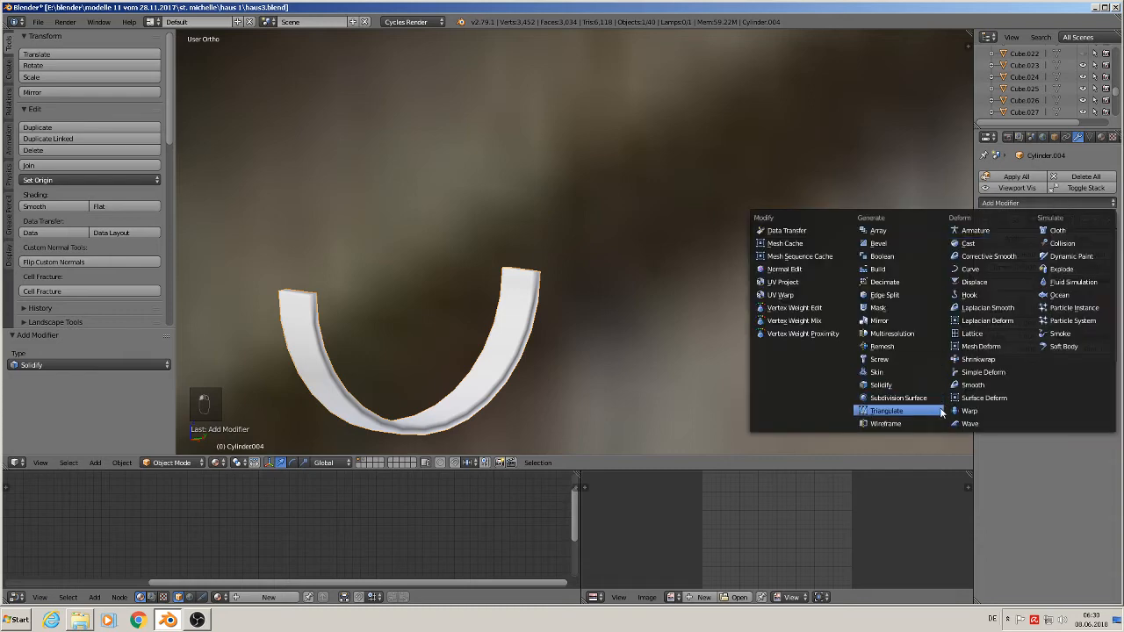
click(909, 296)
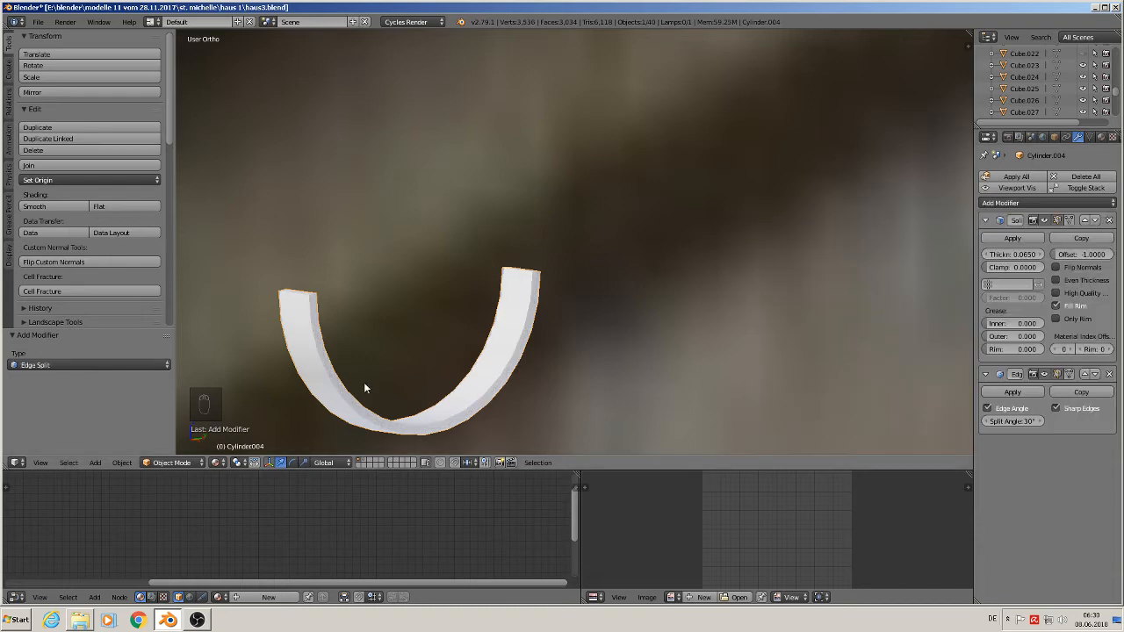
scroll(535, 336, down, 10)
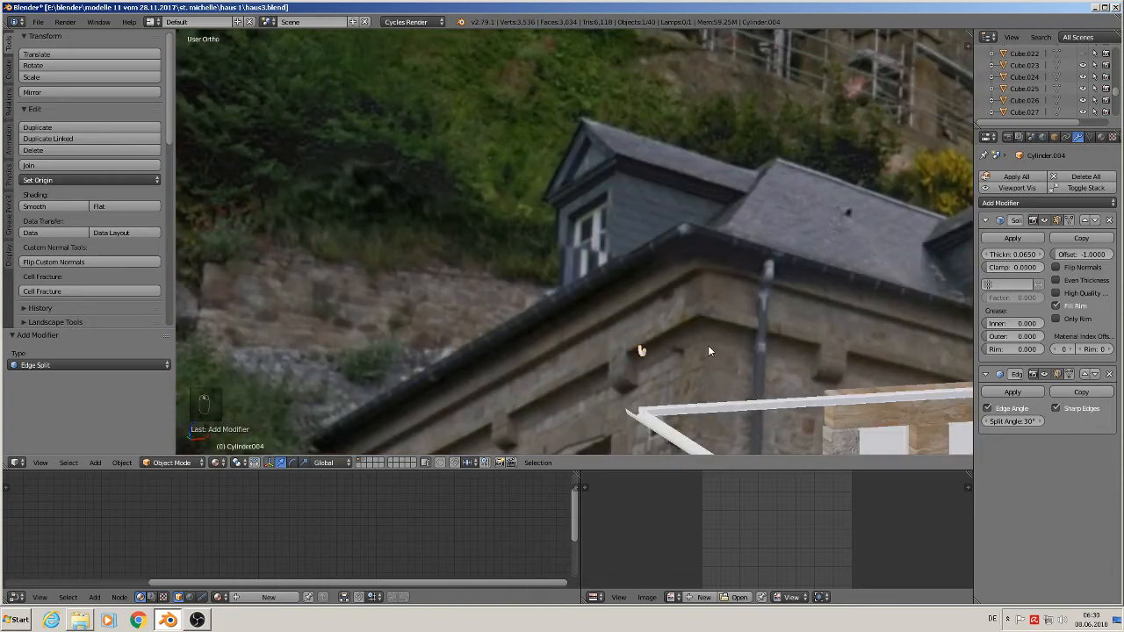
Select the strip in front view and set its origin to its geometry
key(KP_1)
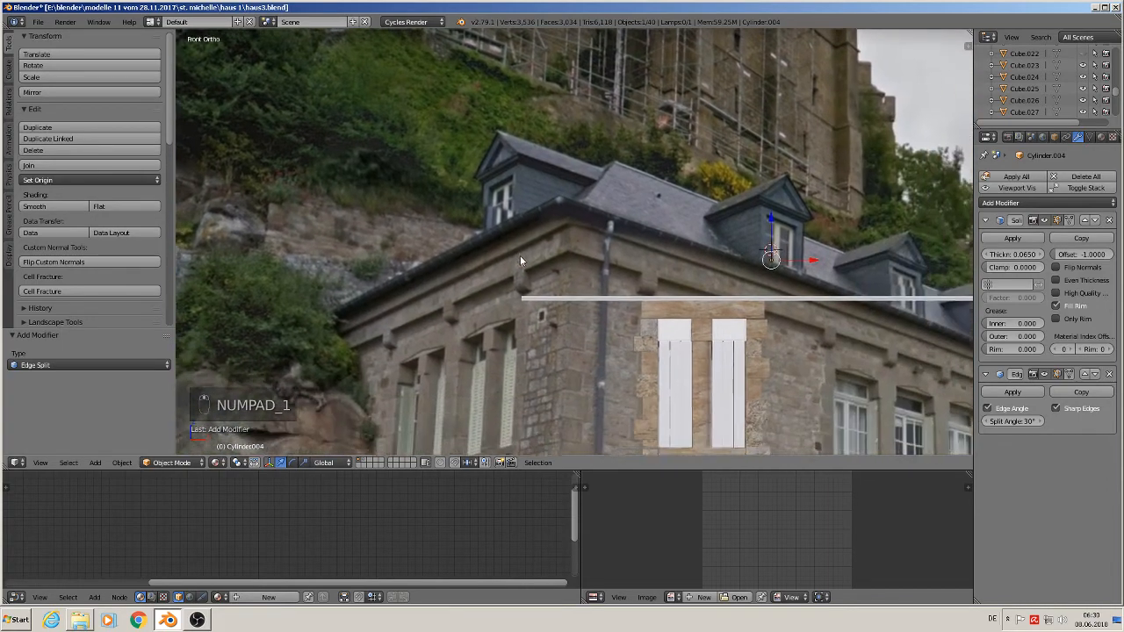
scroll(520, 260, up, 5)
right_click(506, 266)
right_click(512, 265)
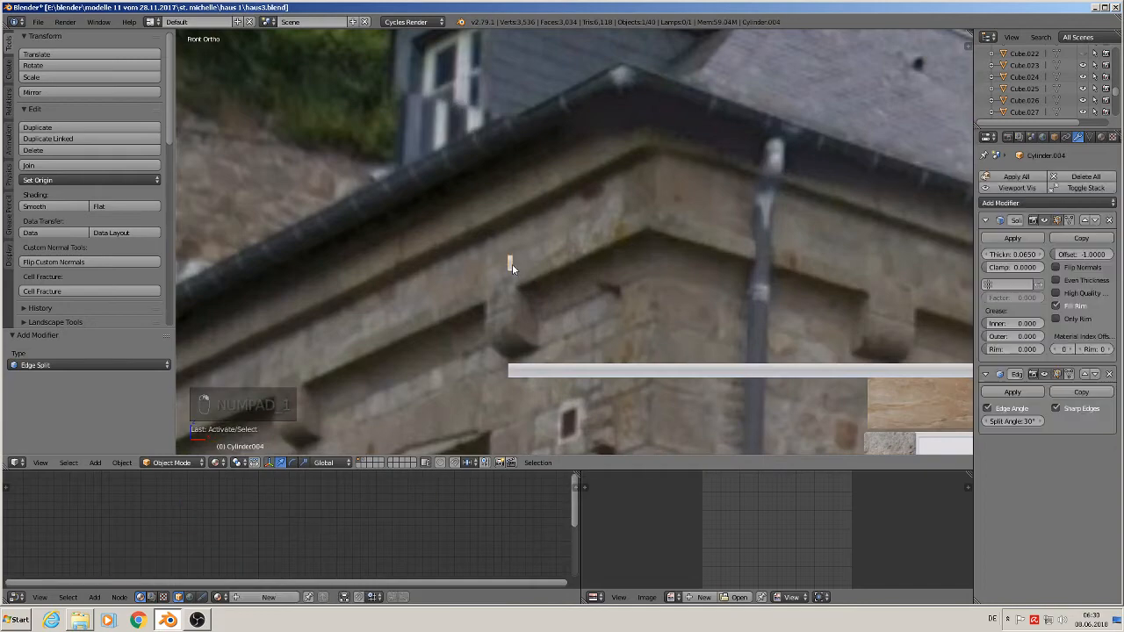
scroll(519, 274, down, 5)
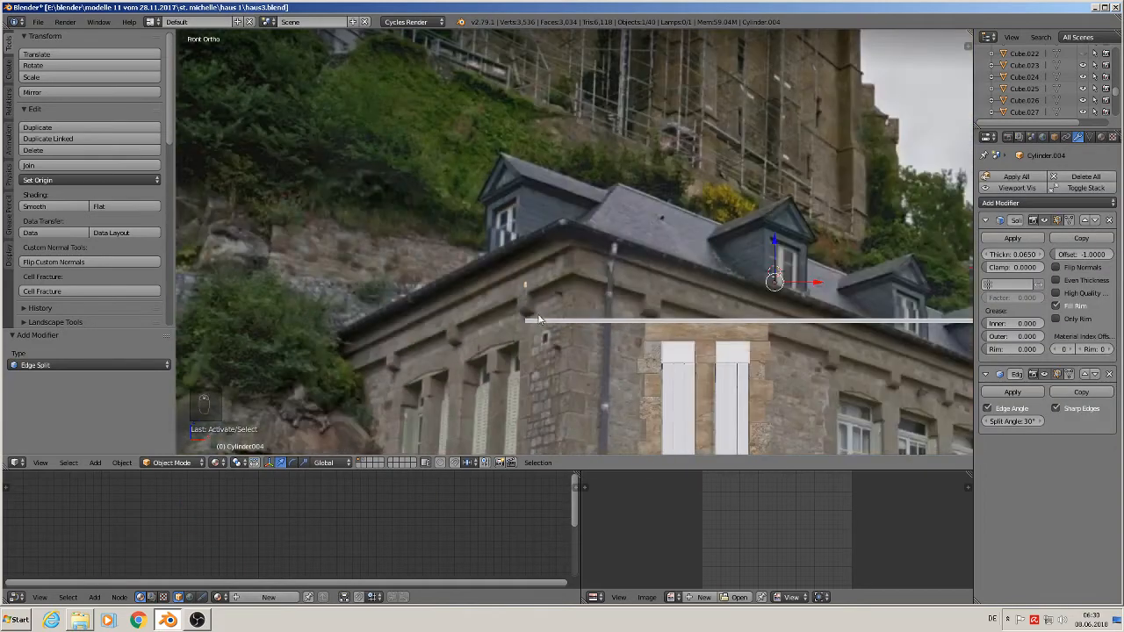
scroll(539, 319, up, 3)
click(61, 180)
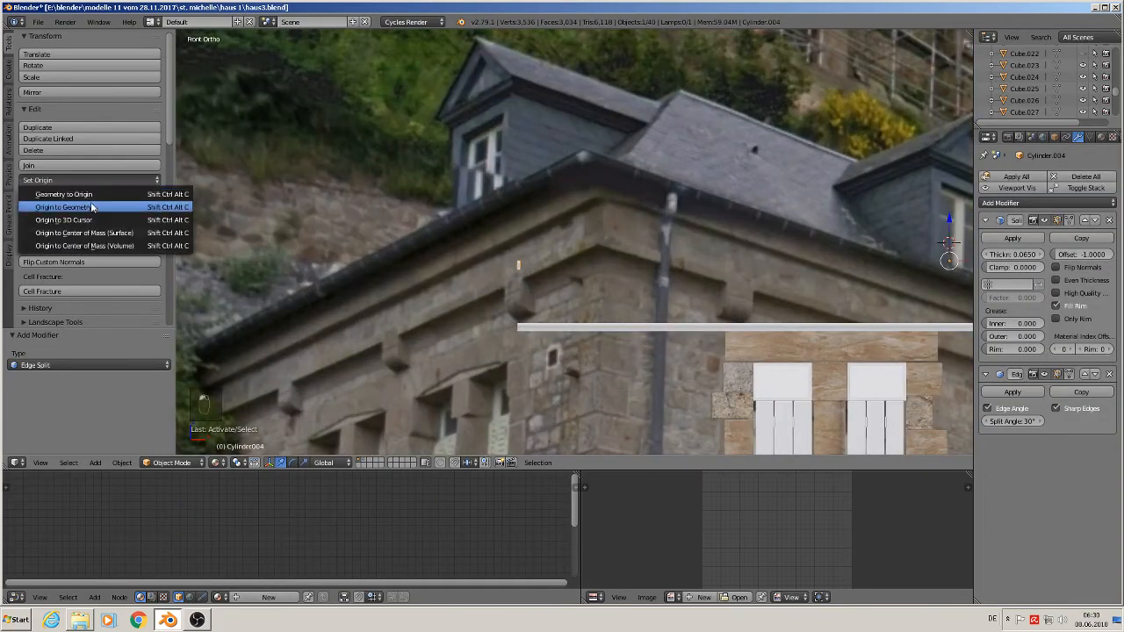
click(92, 208)
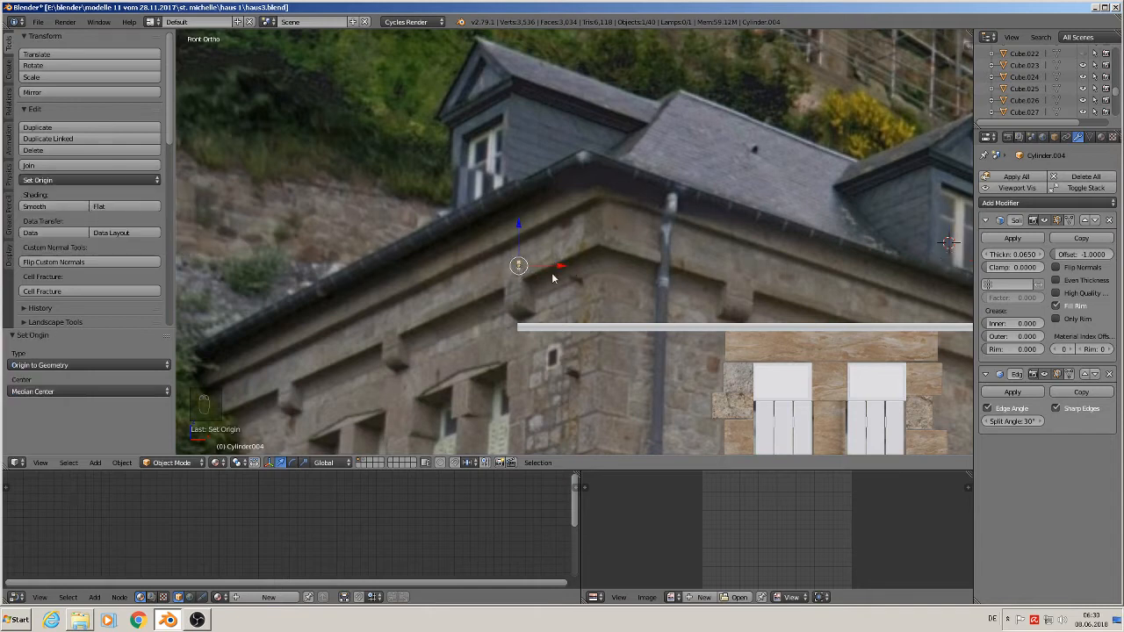
Move the strip onto the front gutter near the corner, about 0.005 along X and -0.025 along Z
key(g)
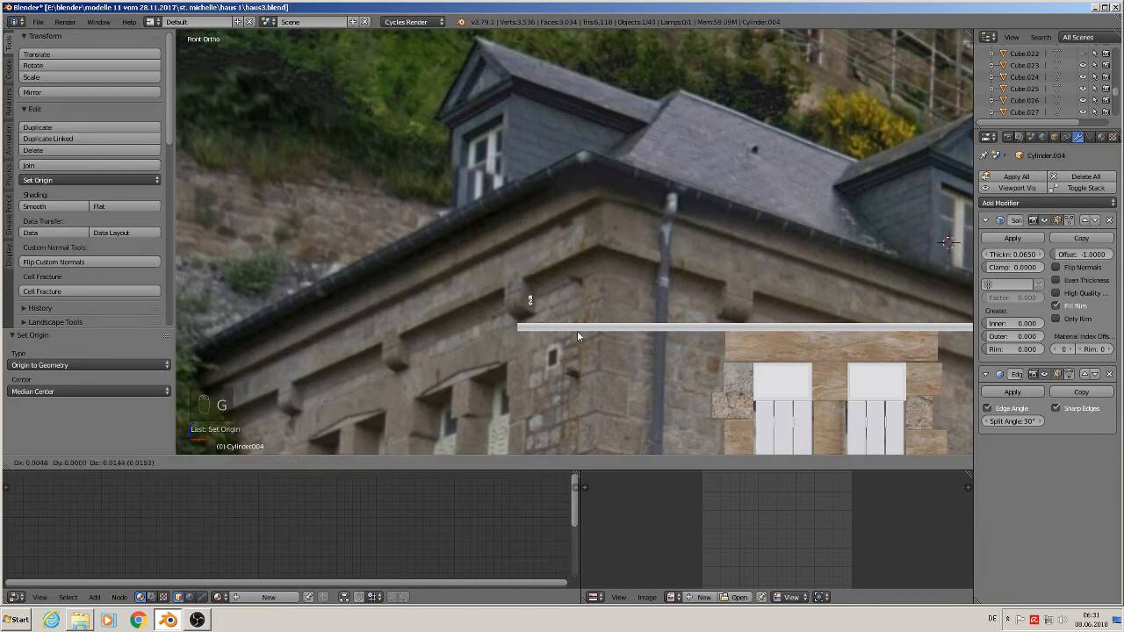
click(578, 357)
scroll(492, 320, up, 5)
middle_drag(591, 356, 655, 389)
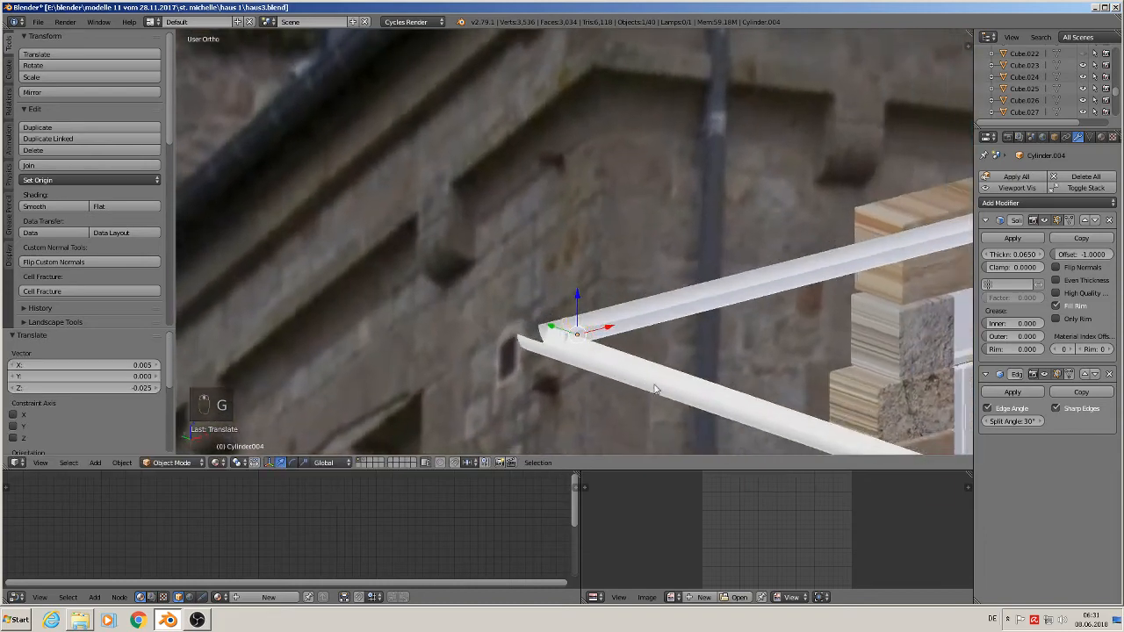
scroll(627, 356, up, 5)
shift+middle_drag(609, 331, 596, 310)
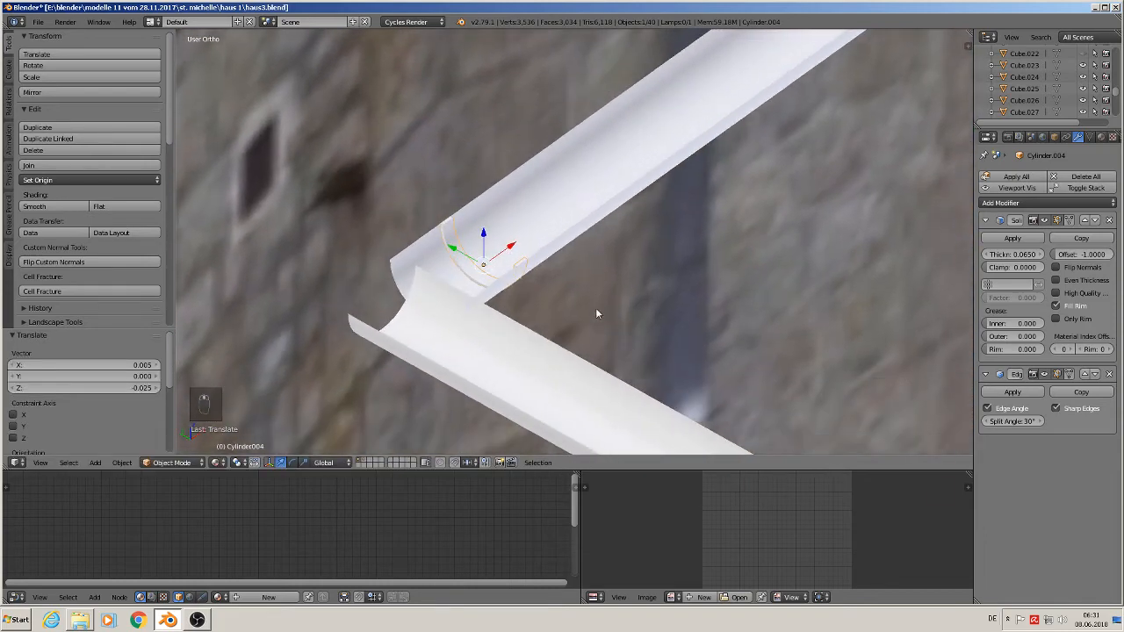
Set the strip's Solidify thickness to -0.085 so it wraps the outside of the gutter as a bracket
scroll(583, 307, up, 2)
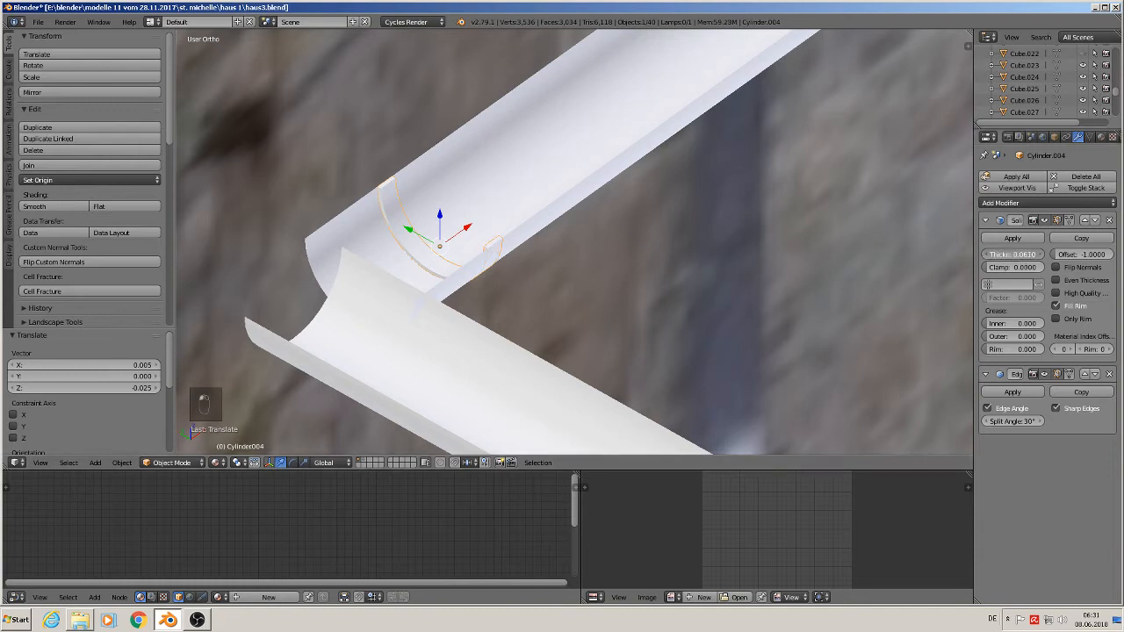
drag(1016, 255, 976, 254)
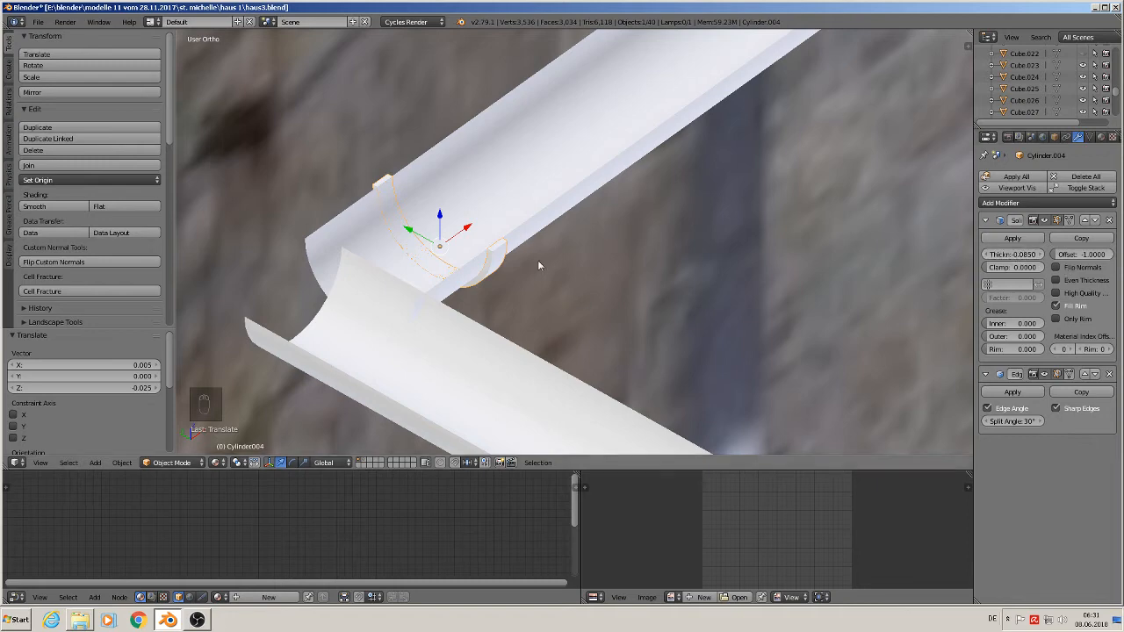
key(a)
middle_drag(523, 283, 461, 260)
click(460, 260)
scroll(545, 290, down, 8)
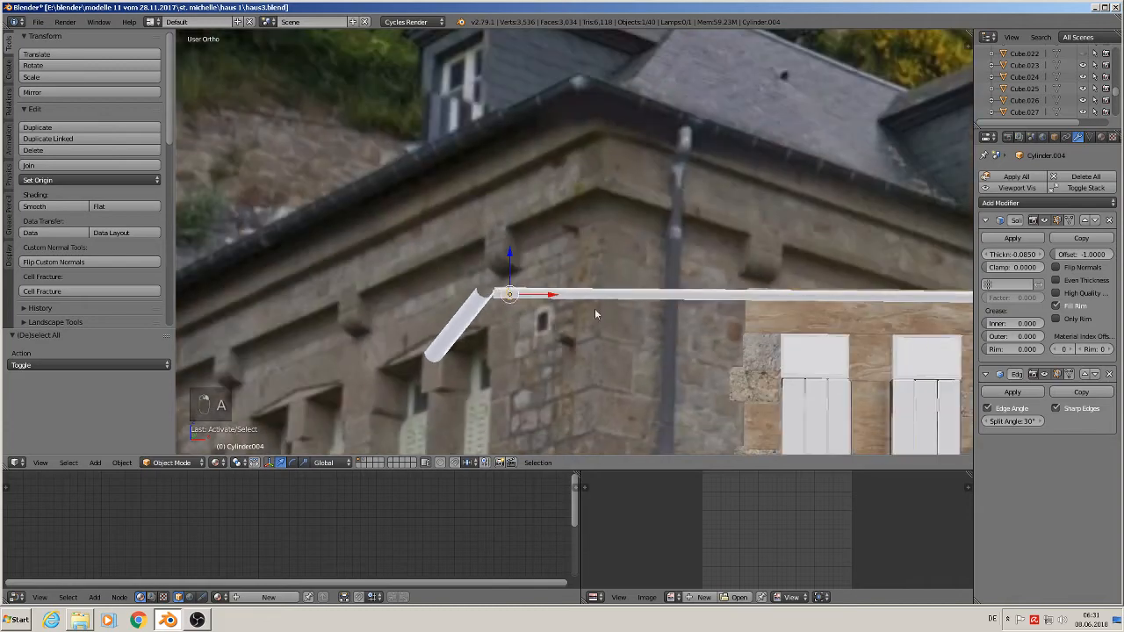
Add an Array modifier to the gutter bracket
scroll(641, 302, down, 5)
scroll(526, 244, up, 5)
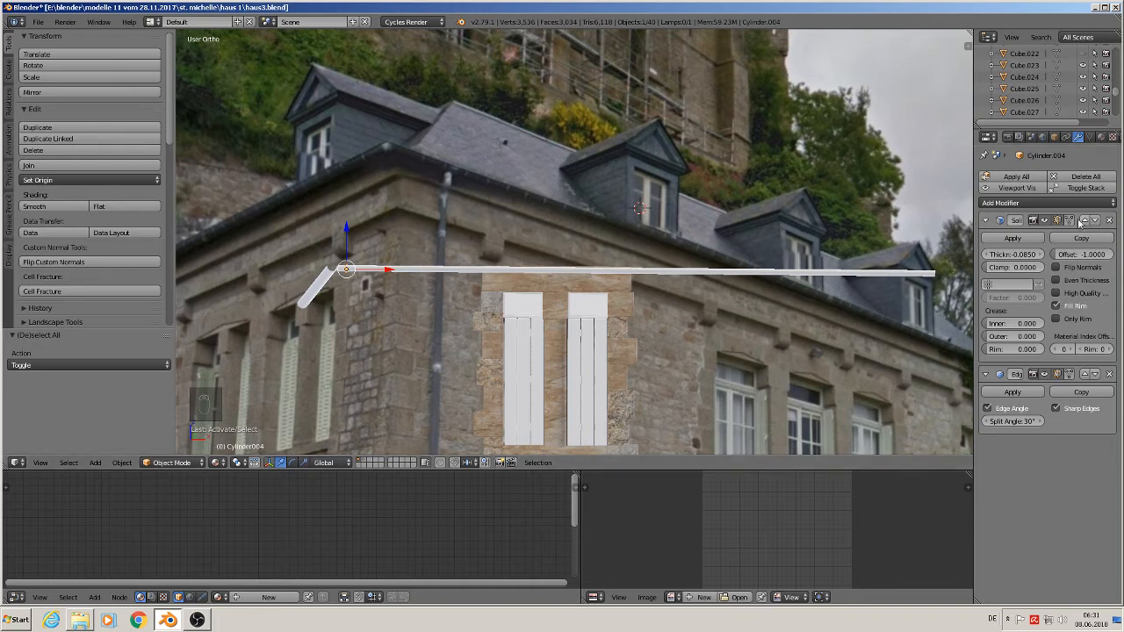
click(1031, 204)
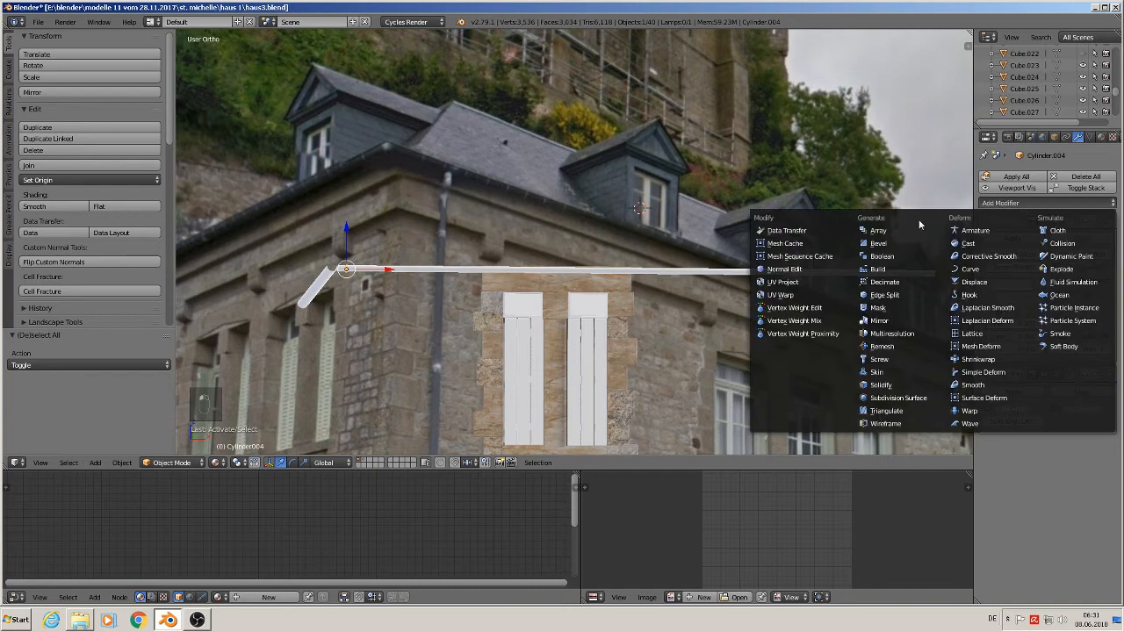
click(889, 233)
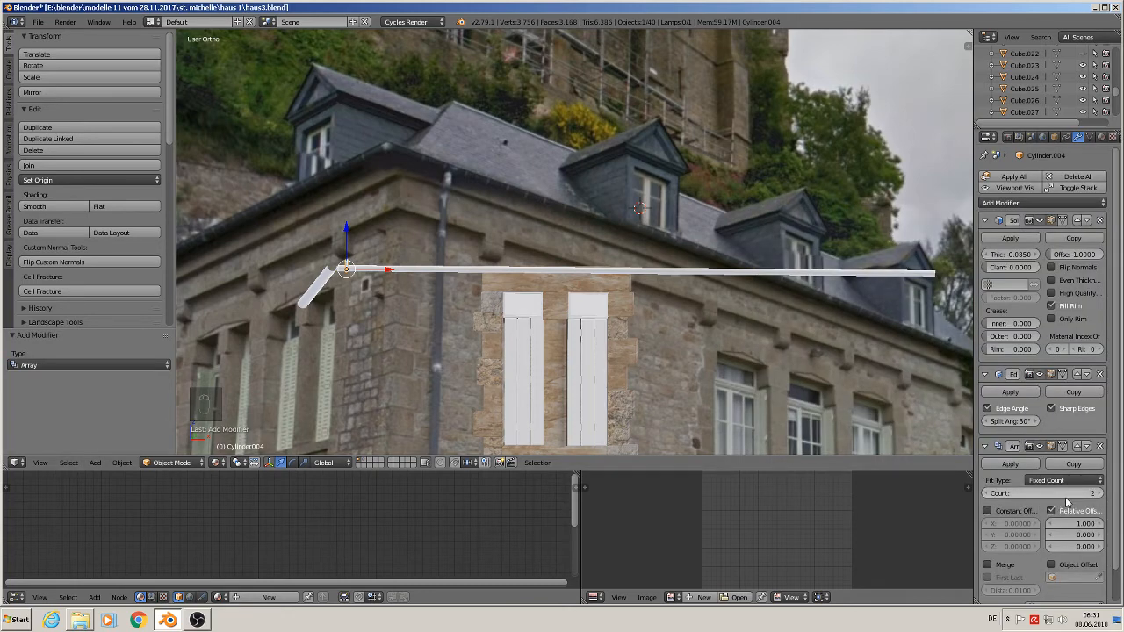
middle_drag(413, 251, 449, 285)
scroll(344, 257, up, 7)
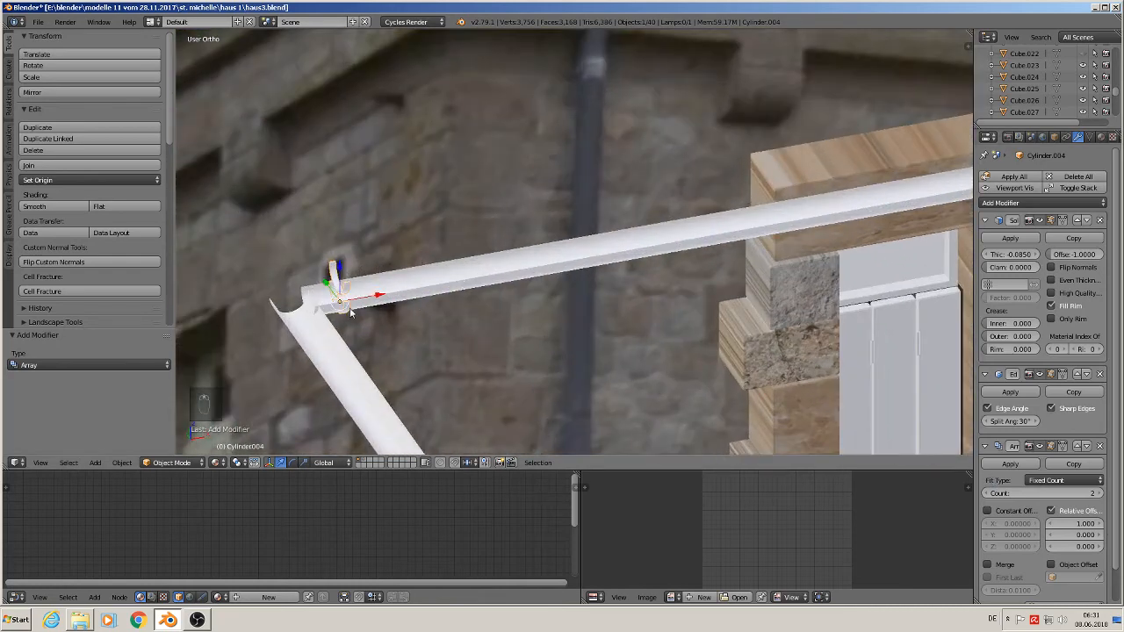
middle_drag(353, 313, 344, 279)
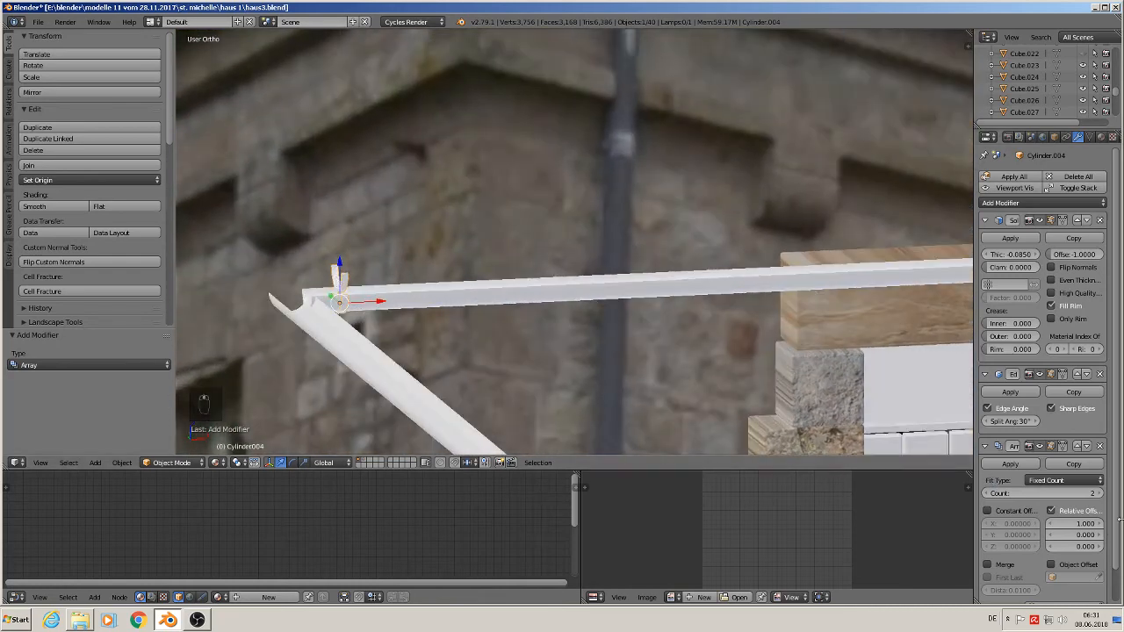
Set the bracket array's relative offset to 0 on X and 1 on Y
click(1073, 523)
text(0)
key(Tab)
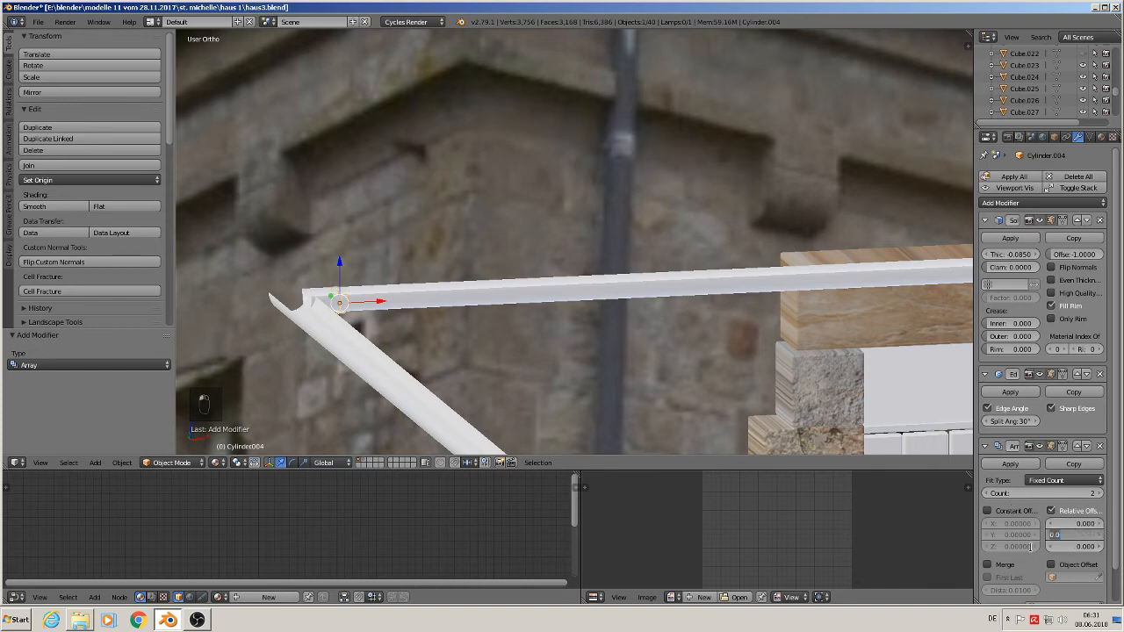
key(Return)
mouse_move(335, 346)
middle_down()
mouse_move(307, 336)
mouse_move(355, 346)
middle_up()
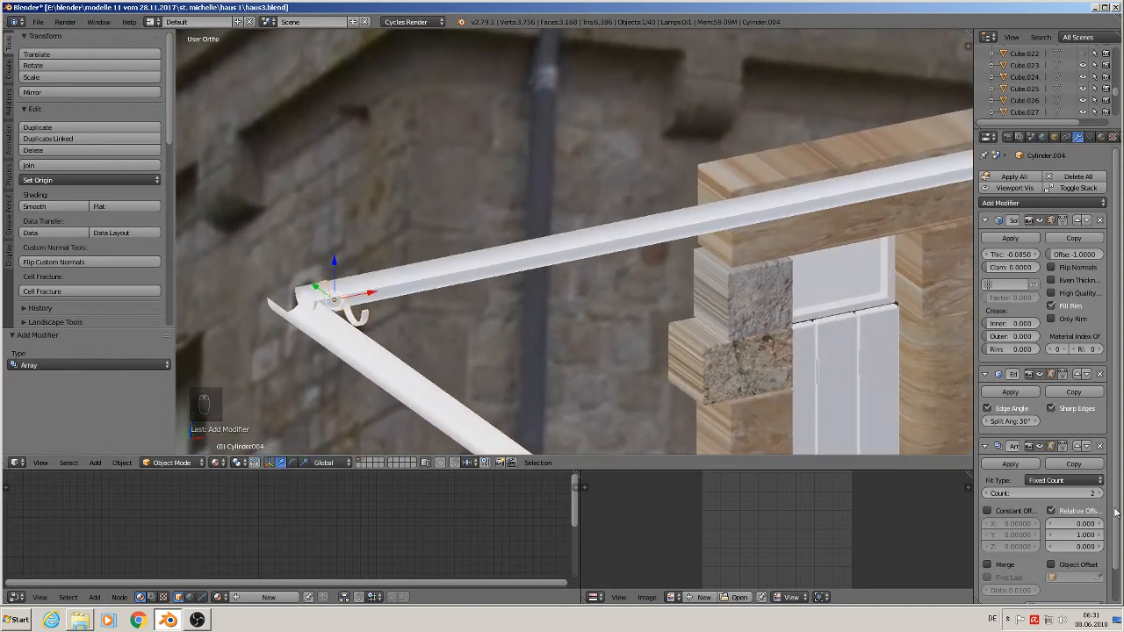
Set the bracket array's relative offset to 0 on Y and 1 on Z
click(1079, 535)
text(0)
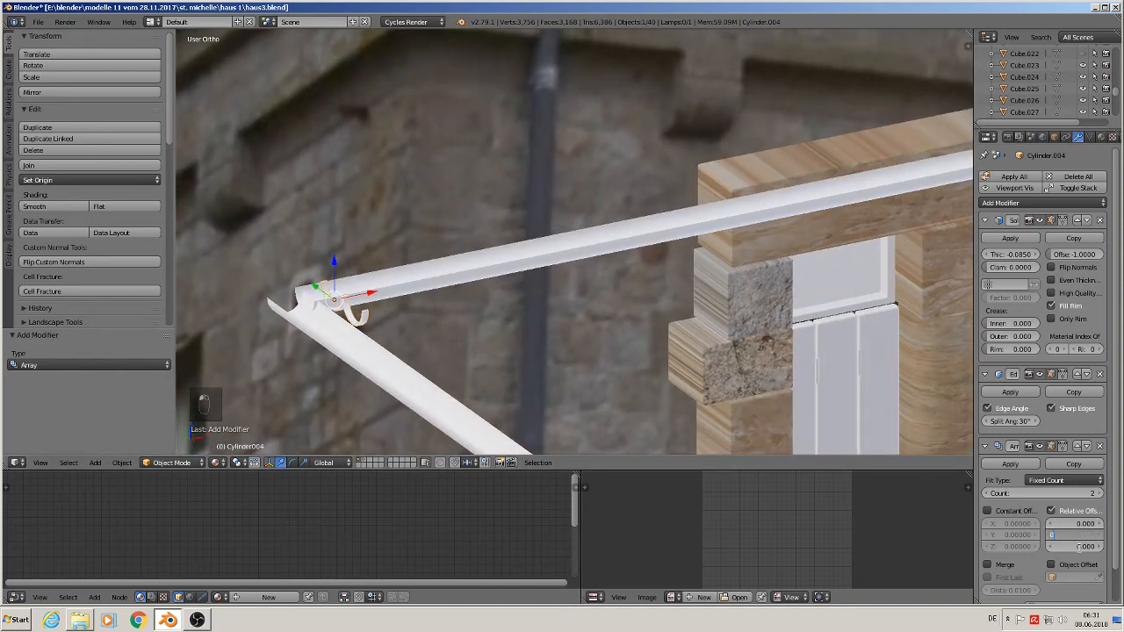
key(Return)
click(1079, 548)
text(1)
key(Return)
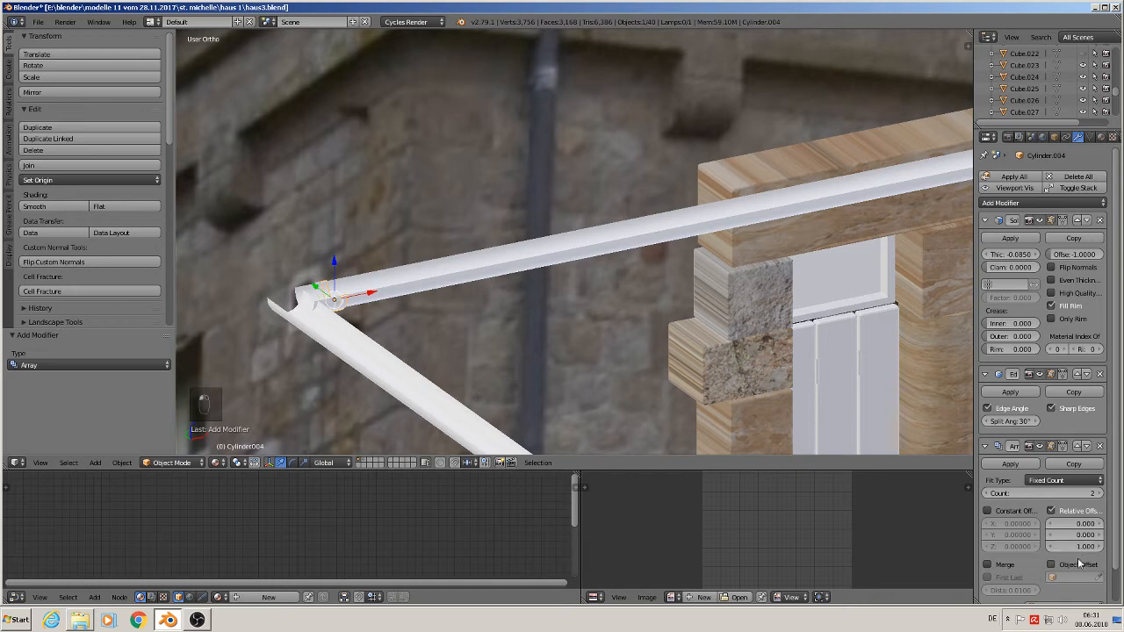
middle_drag(563, 413, 369, 320)
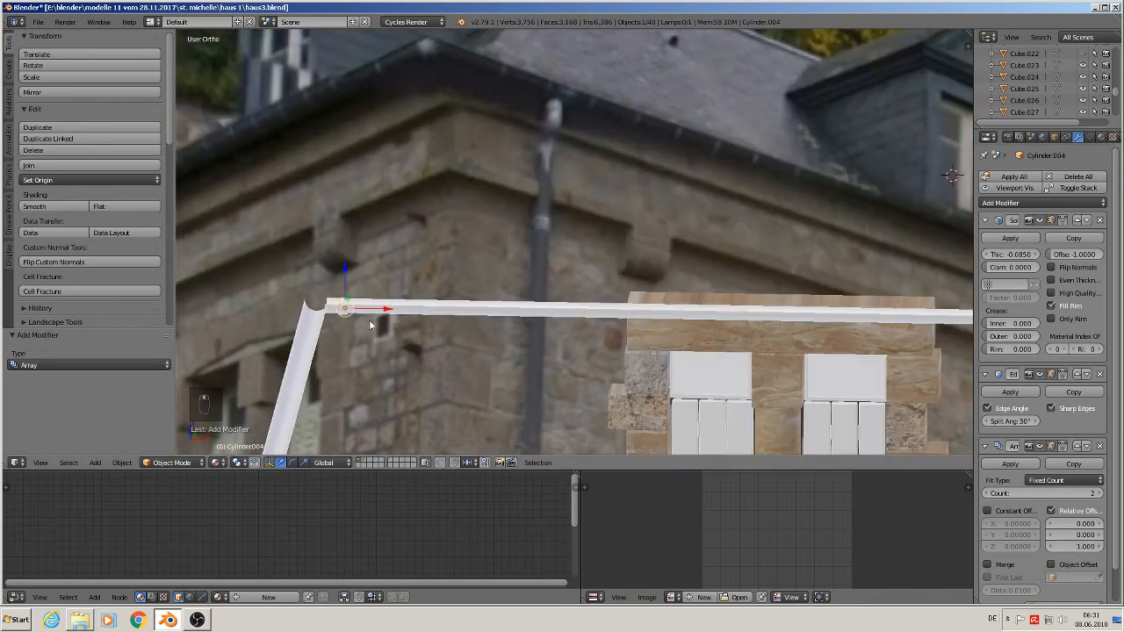
Set the bracket array's relative Z offset to -15.3 and its count to 40
click(1078, 547)
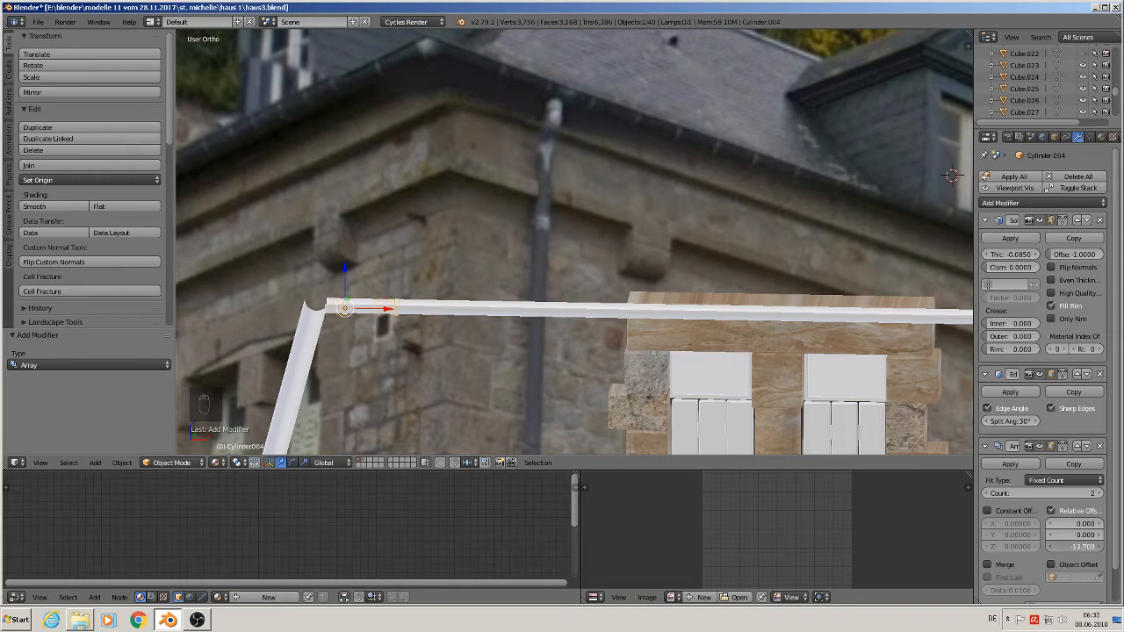
drag(1079, 547, 1075, 547)
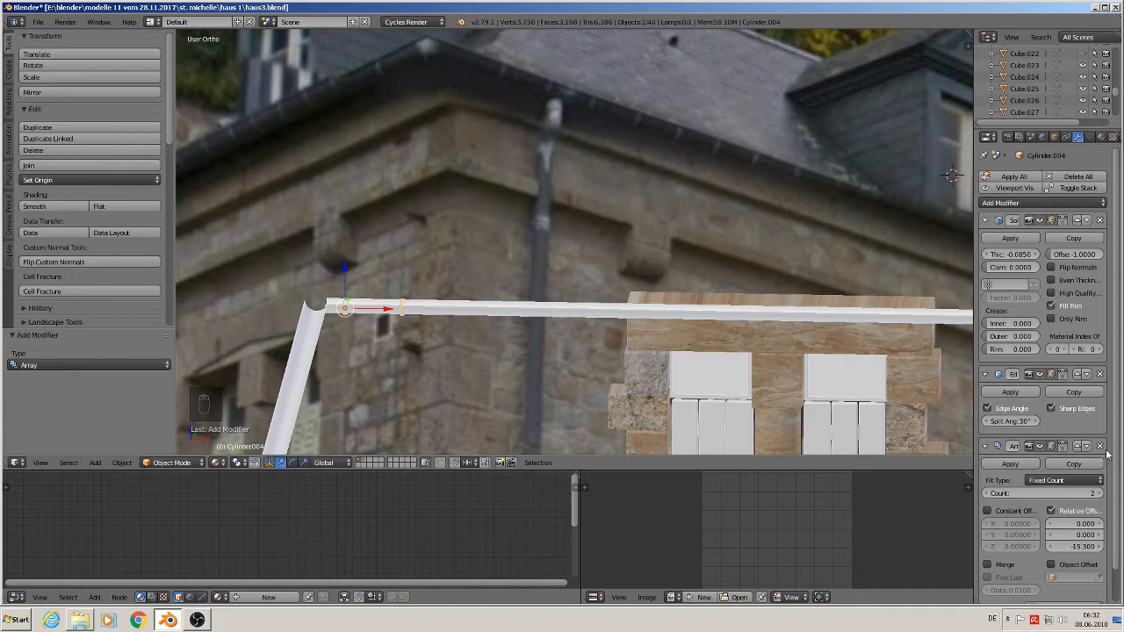
click(1050, 493)
text(40)
key(Return)
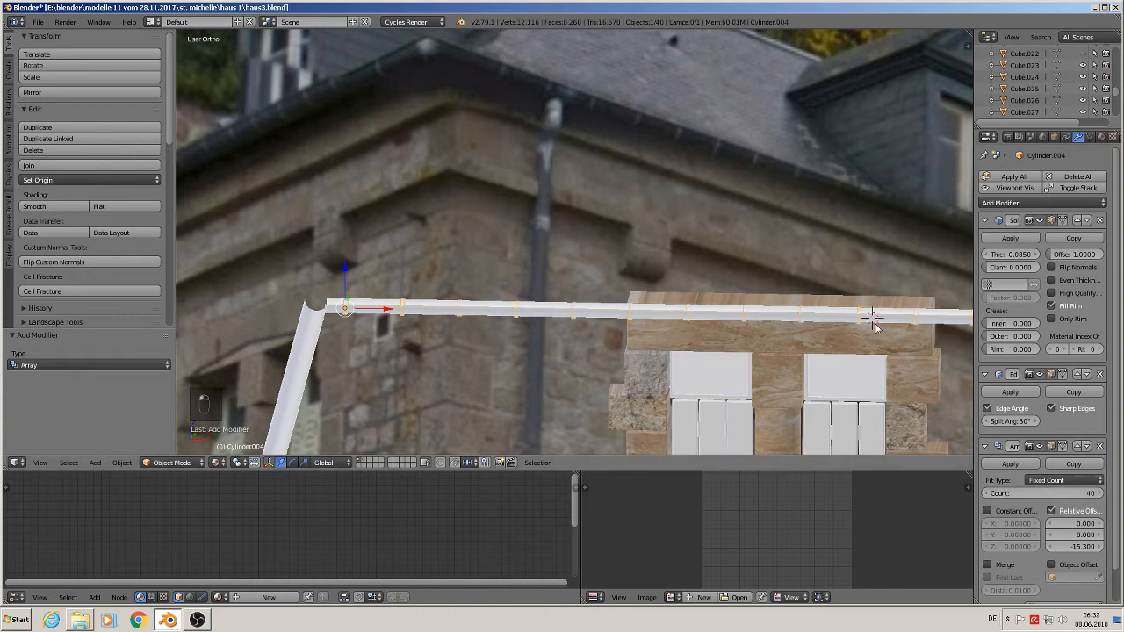
Reduce the bracket array's count to 21 so the row fits the length of the front gutter
scroll(869, 326, down, 3)
scroll(867, 330, down, 2)
shift+middle_drag(805, 350, 443, 321)
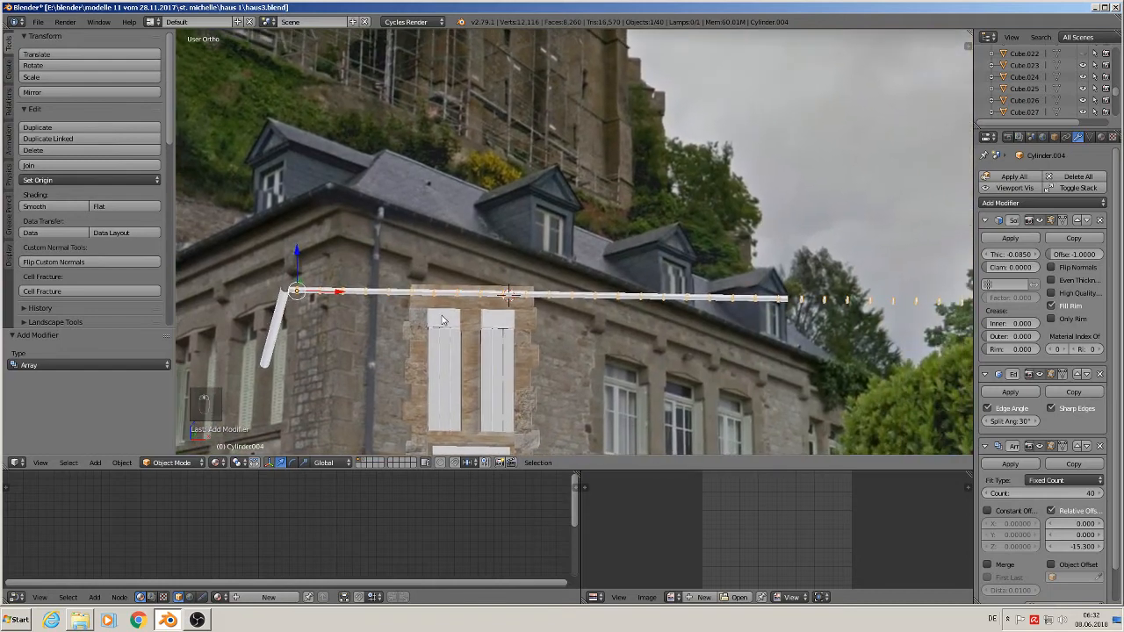
scroll(730, 332, down, 4)
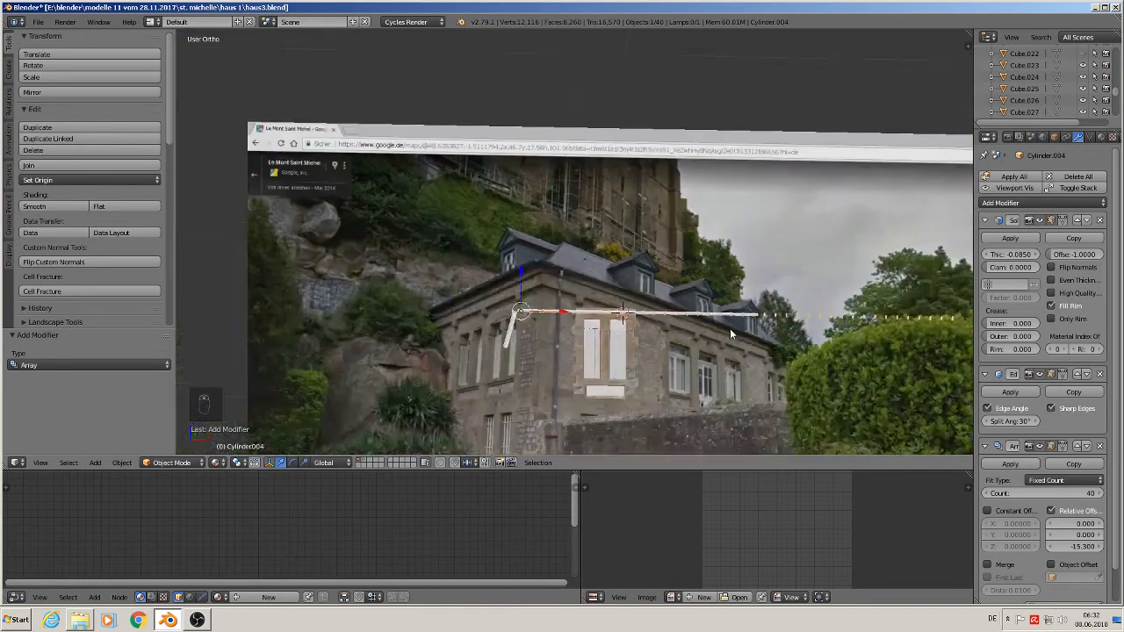
scroll(730, 332, up, 2)
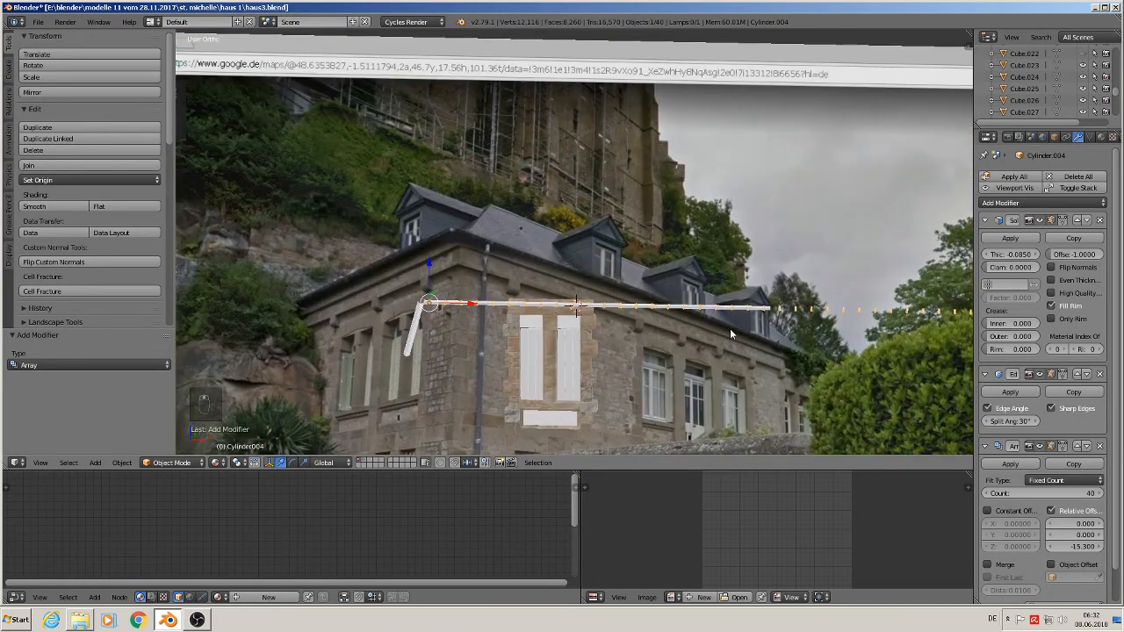
click(1041, 494)
text(1)
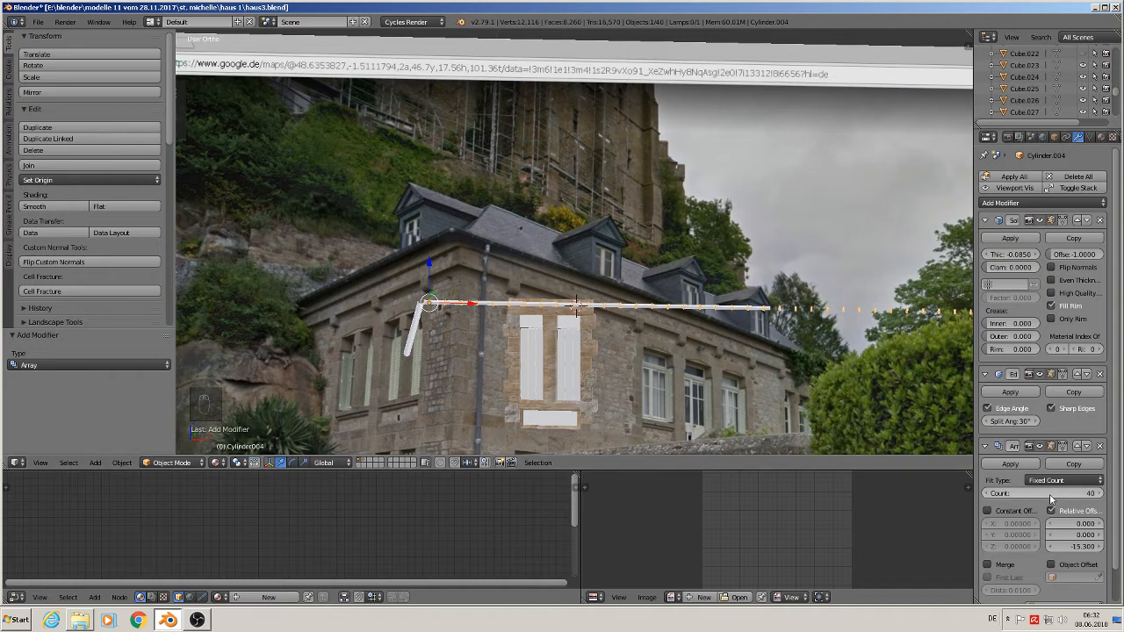
key(Return)
drag(1041, 493, 1079, 494)
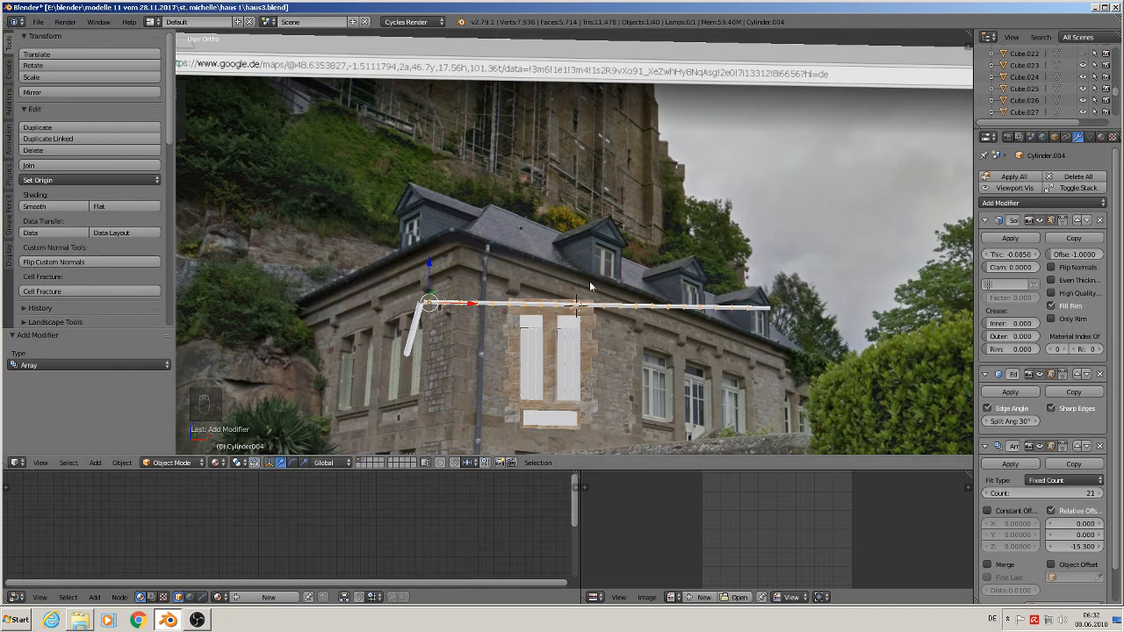
scroll(556, 272, up, 3)
scroll(556, 272, down, 3)
Select both gutters and the bracket array, move them along X away from the reference photo toward the house model, and deselect everything
key(Tab)
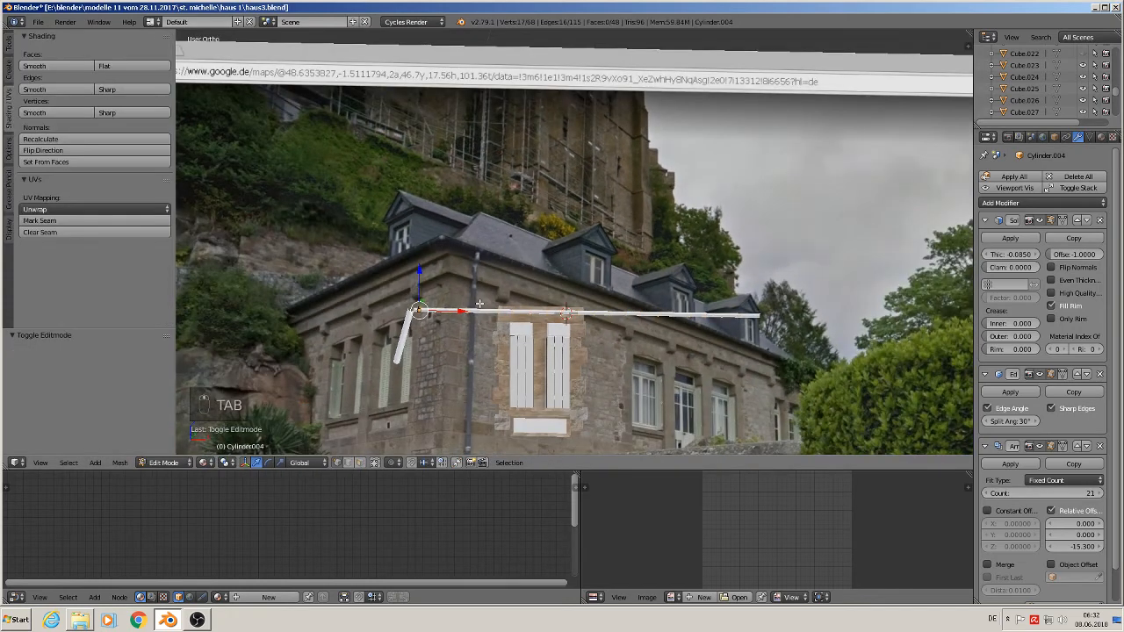
key(Tab)
key(a)
key(a)
key(a)
scroll(466, 317, down, 2)
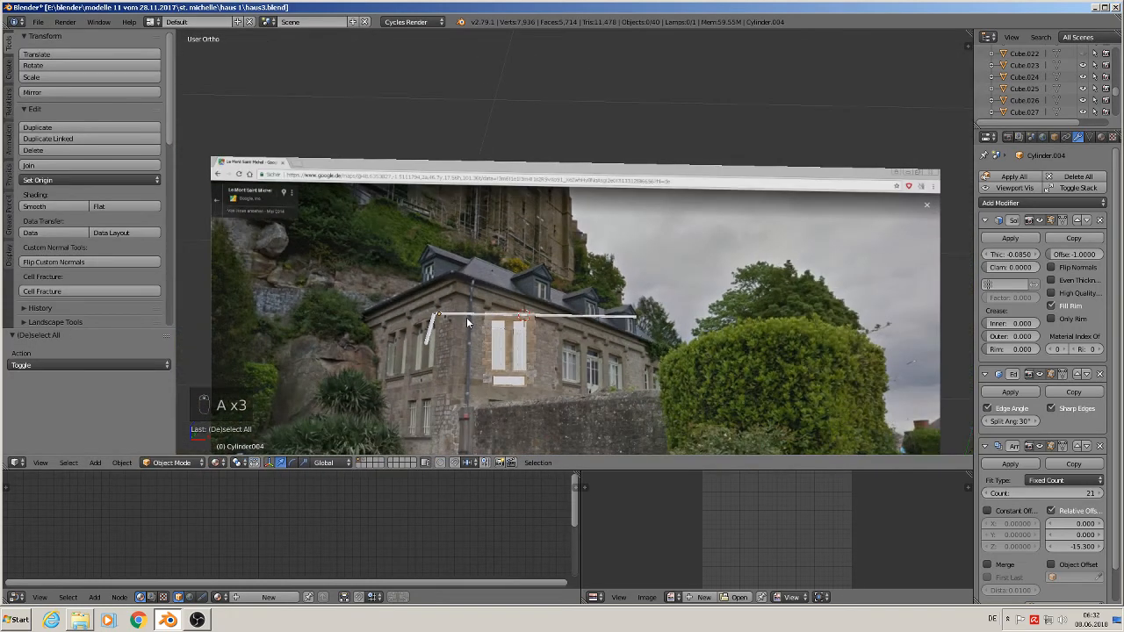
mouse_move(466, 317)
middle_down()
mouse_move(453, 338)
mouse_move(464, 331)
middle_up()
right_click(469, 309)
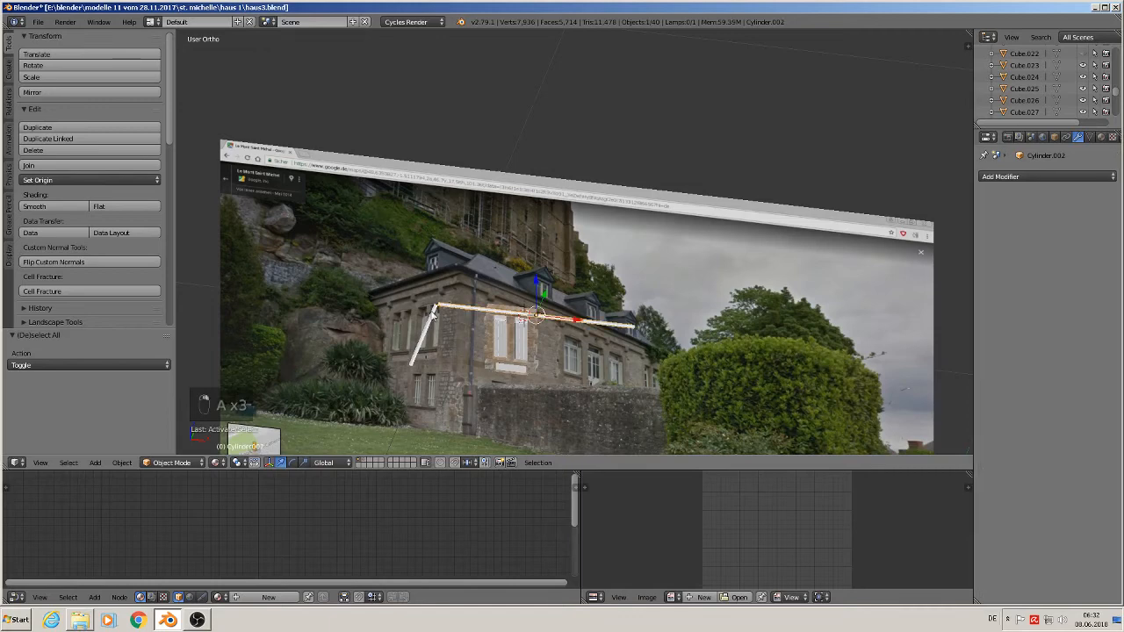
shift+right_click(449, 312)
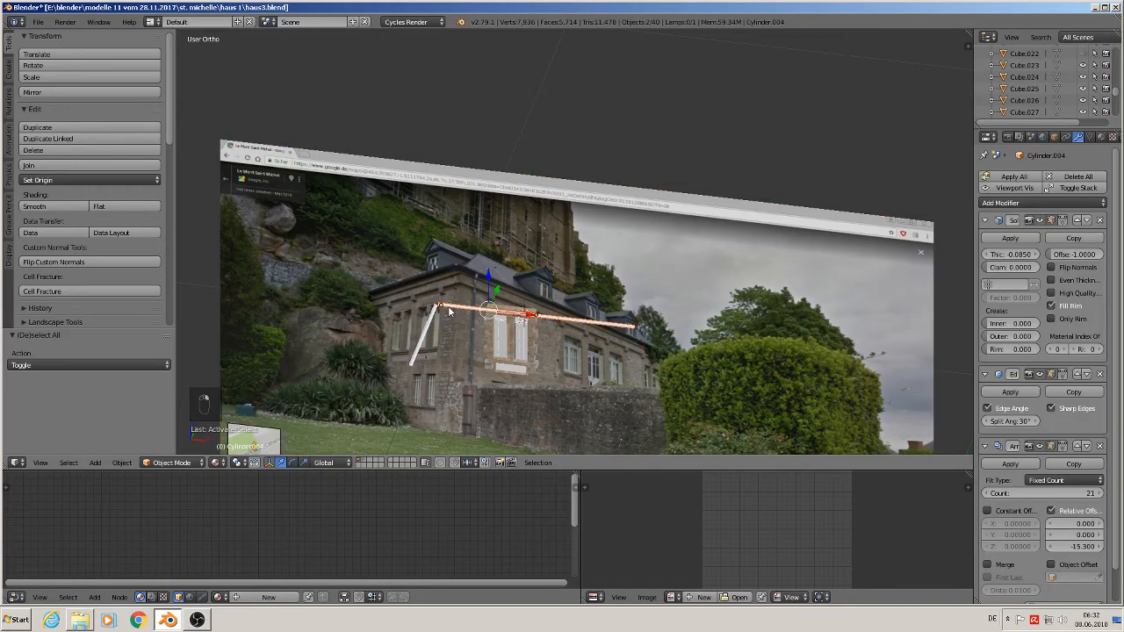
shift+right_click(425, 328)
scroll(431, 328, down, 3)
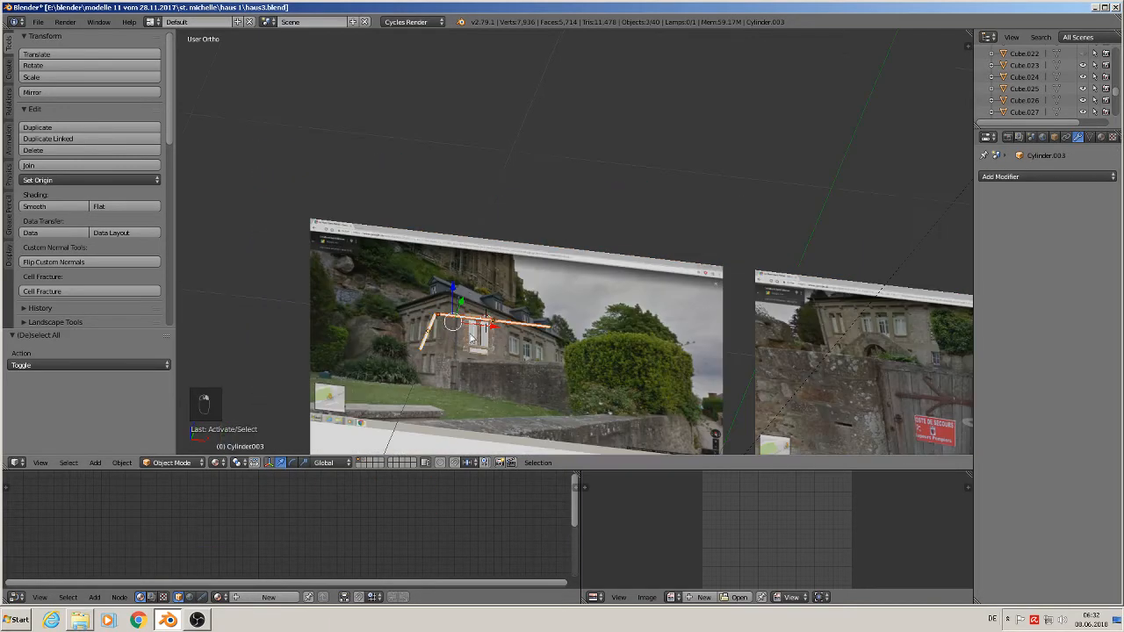
shift+middle_drag(533, 323, 731, 316)
key(g)
key(x)
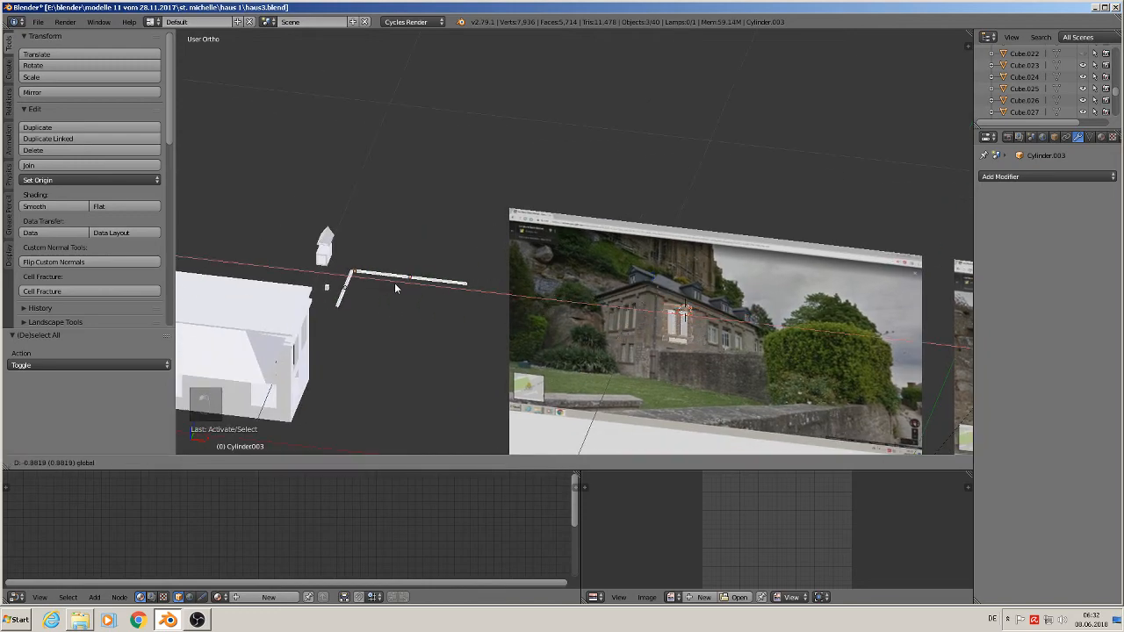
click(377, 282)
middle_drag(408, 304, 453, 277)
key(a)
Save the current blend file
scroll(648, 309, up, 8)
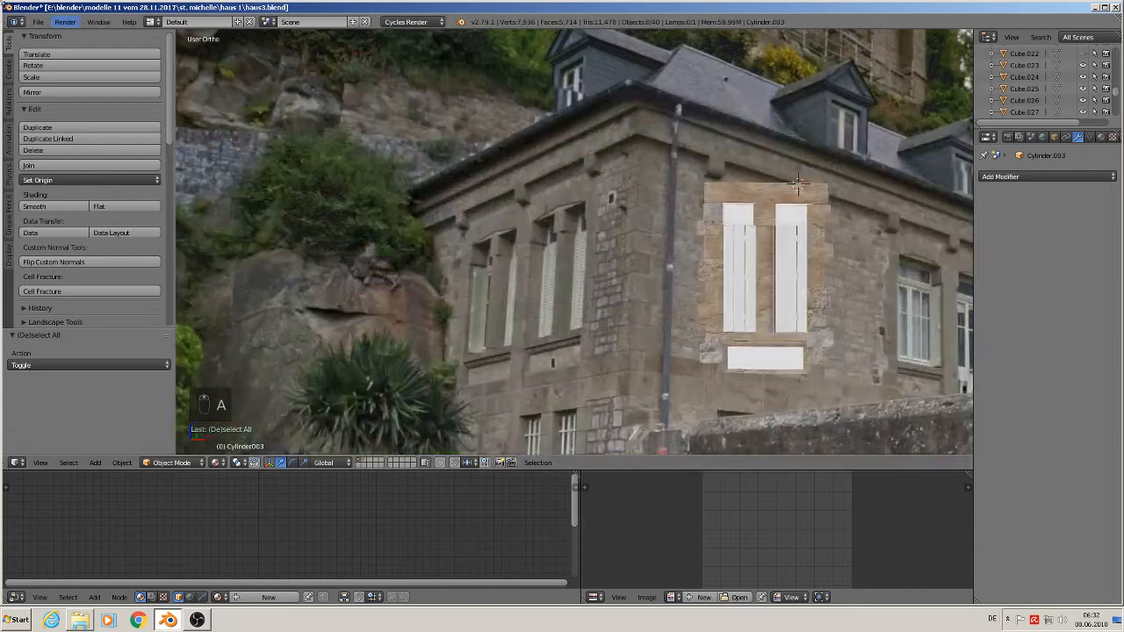
click(38, 22)
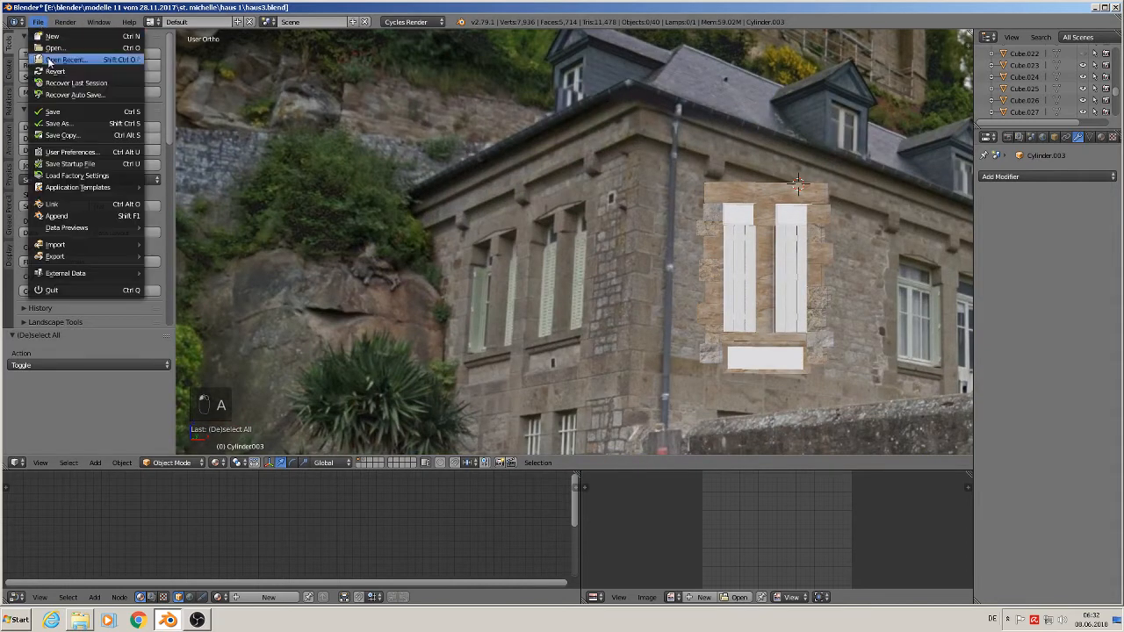
click(52, 112)
Place the 3D cursor on the photo's eave below the first front dormer and add a Bezier curve there
middle_drag(707, 161, 444, 176)
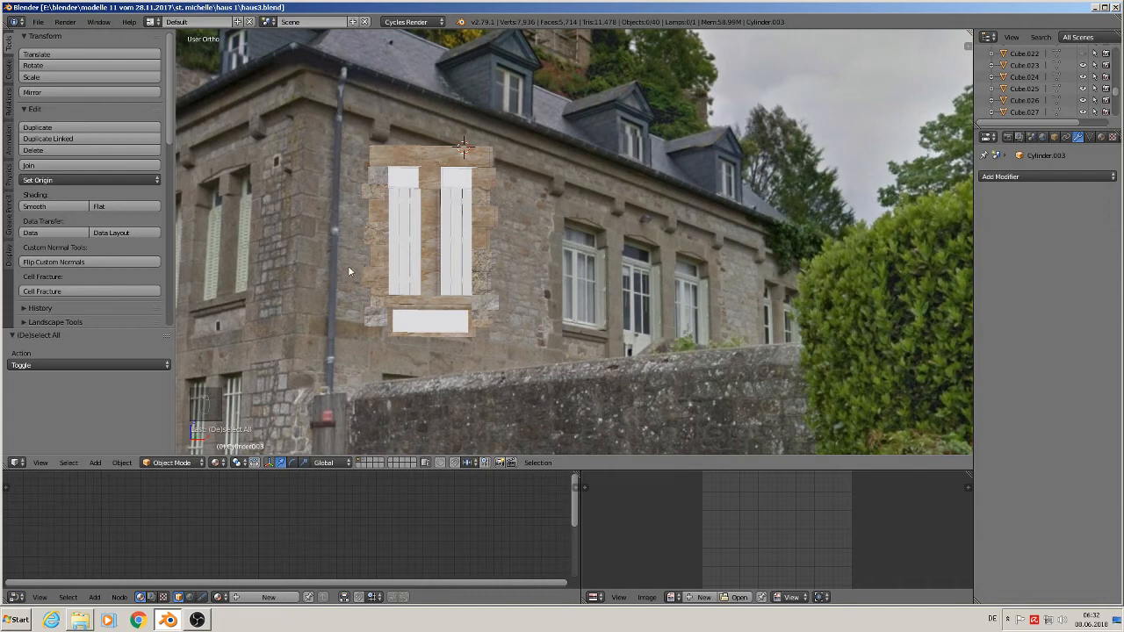
middle_drag(351, 255, 359, 92)
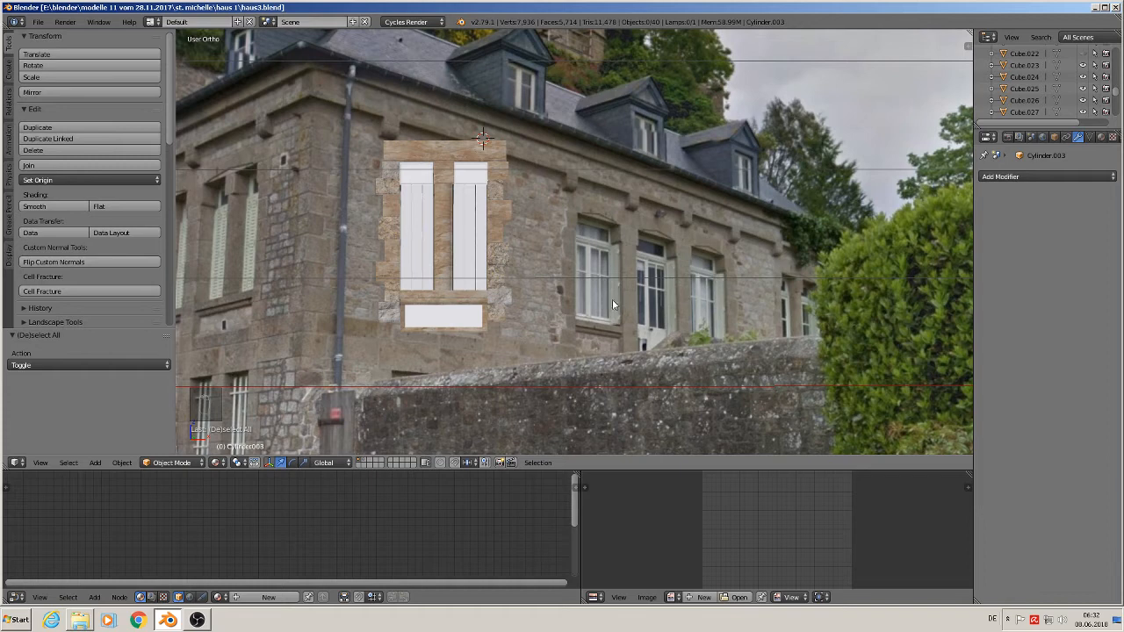
click(342, 210)
middle_drag(373, 72, 379, 80)
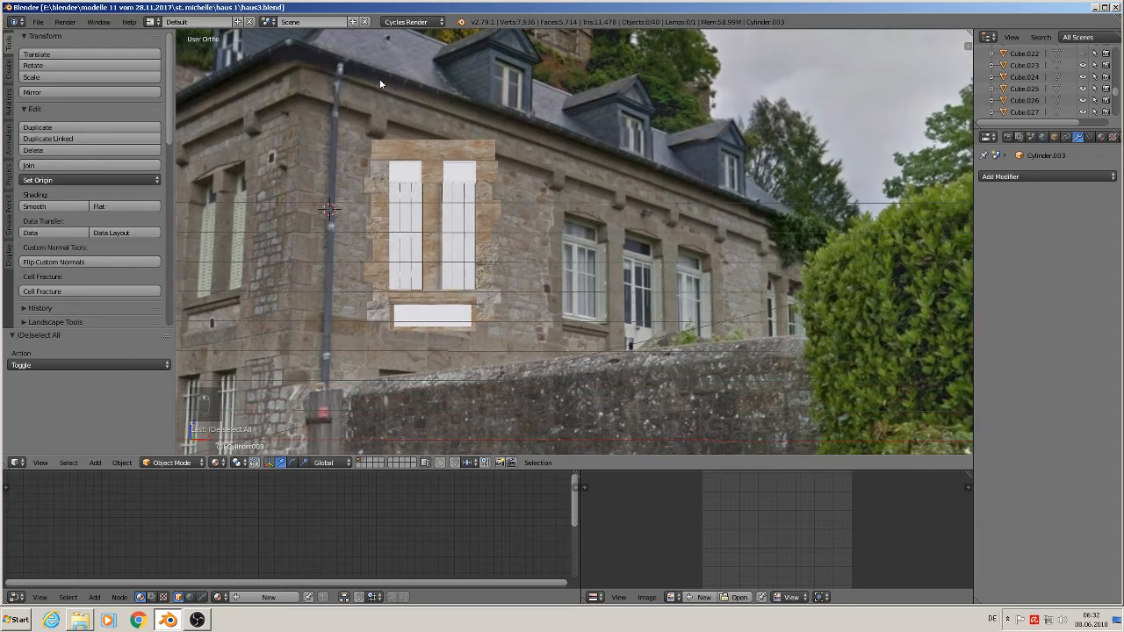
click(472, 104)
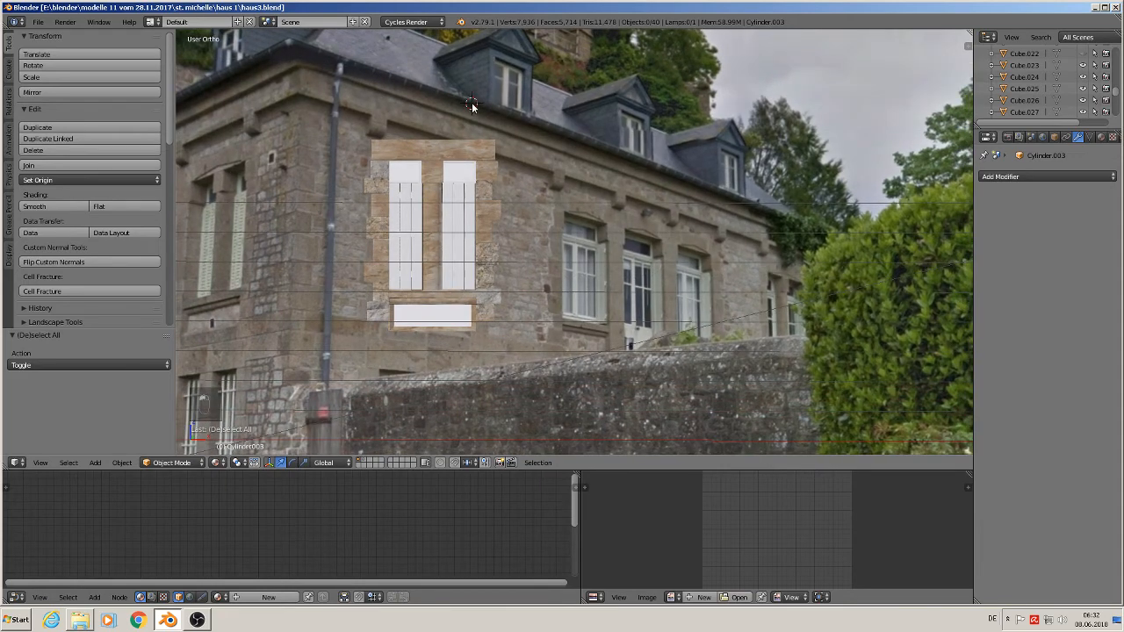
click(97, 463)
mouse_move(113, 437)
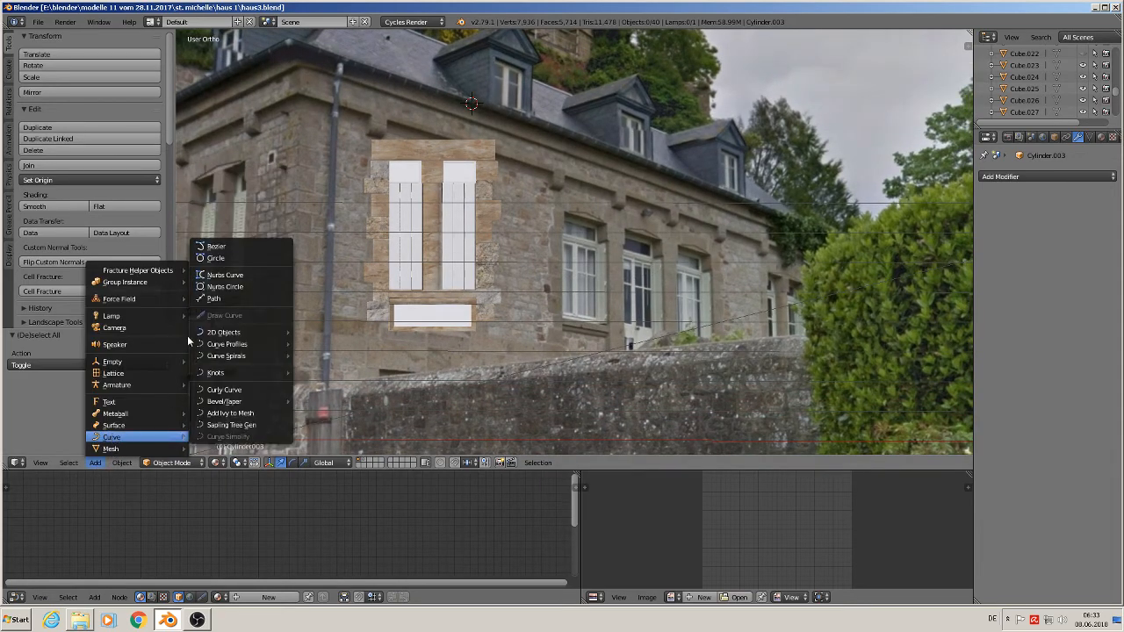
click(215, 246)
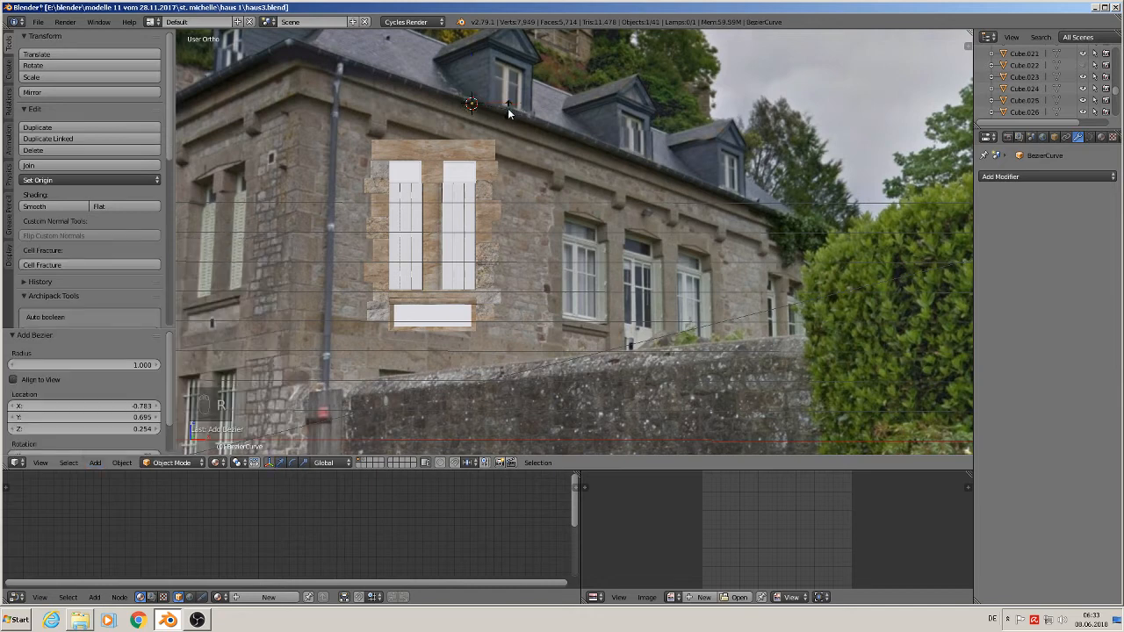
Rotate the Bezier curve 90° around X and move it about -0.336 along Y, in front of the reference photo
key(r)
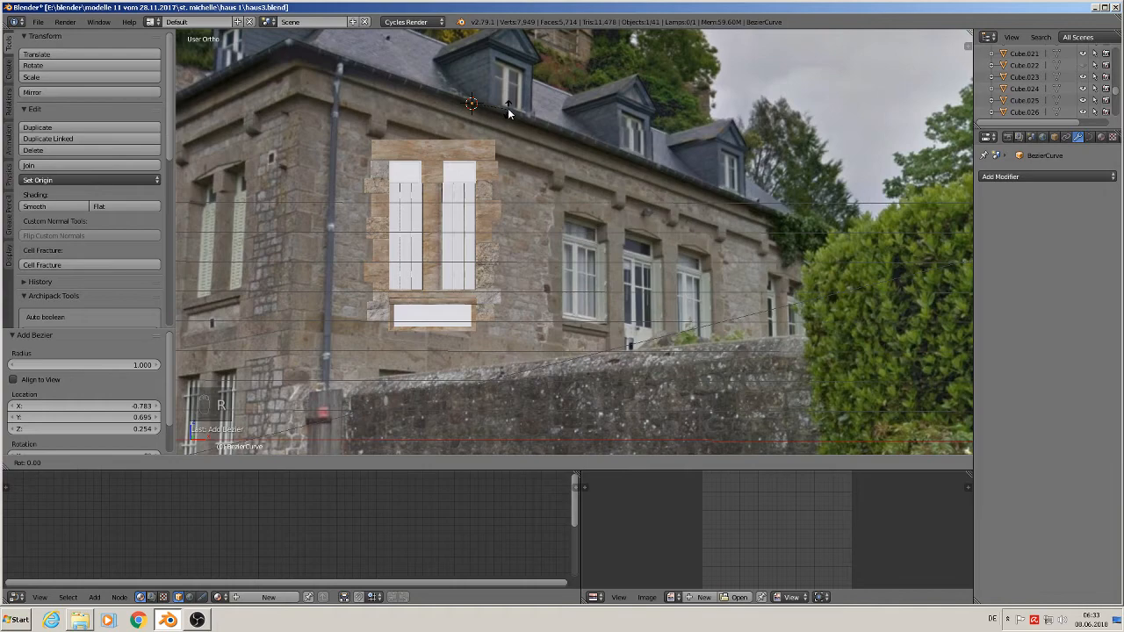
text(x90)
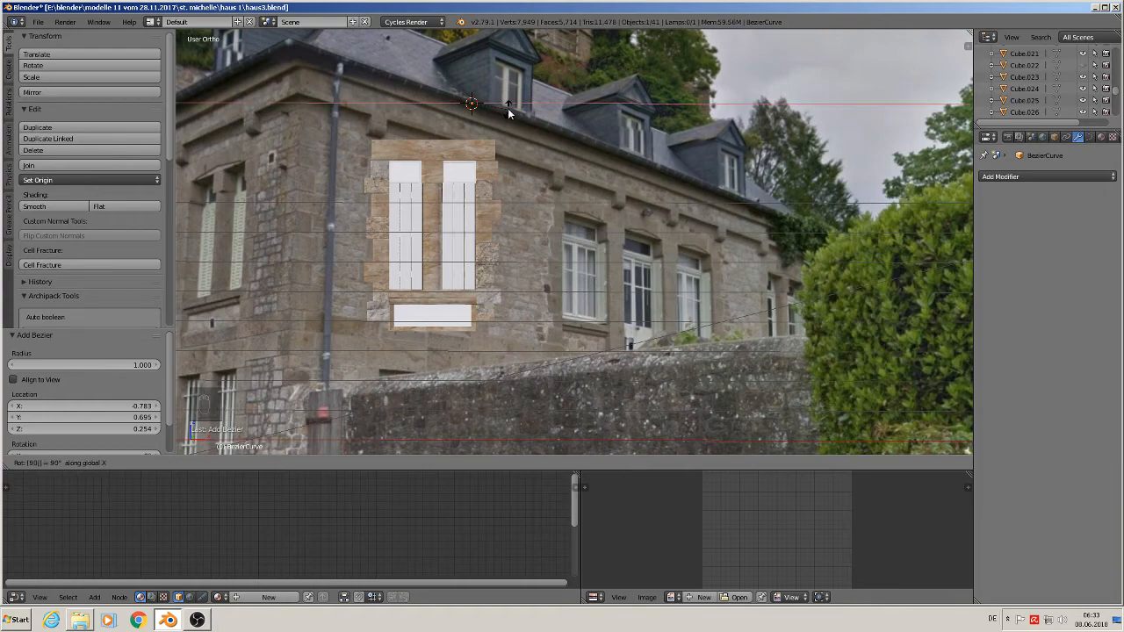
key(Return)
middle_drag(504, 101, 516, 88)
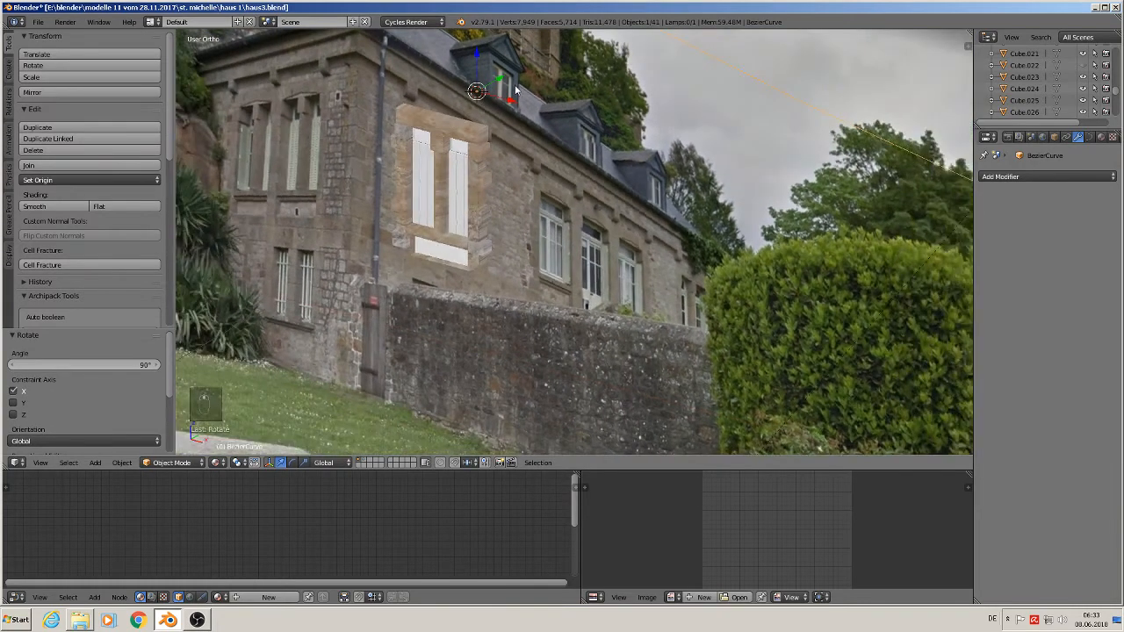
drag(500, 80, 298, 226)
Scale the Bezier curve down uniformly to about 0.015
middle_drag(505, 252, 547, 224)
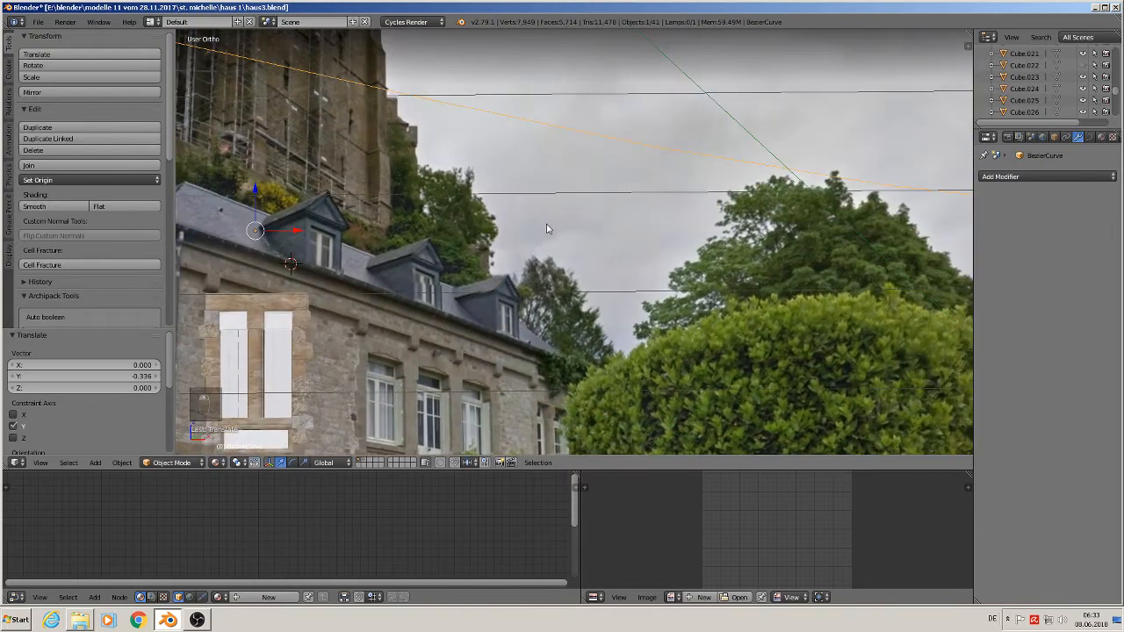
key(s)
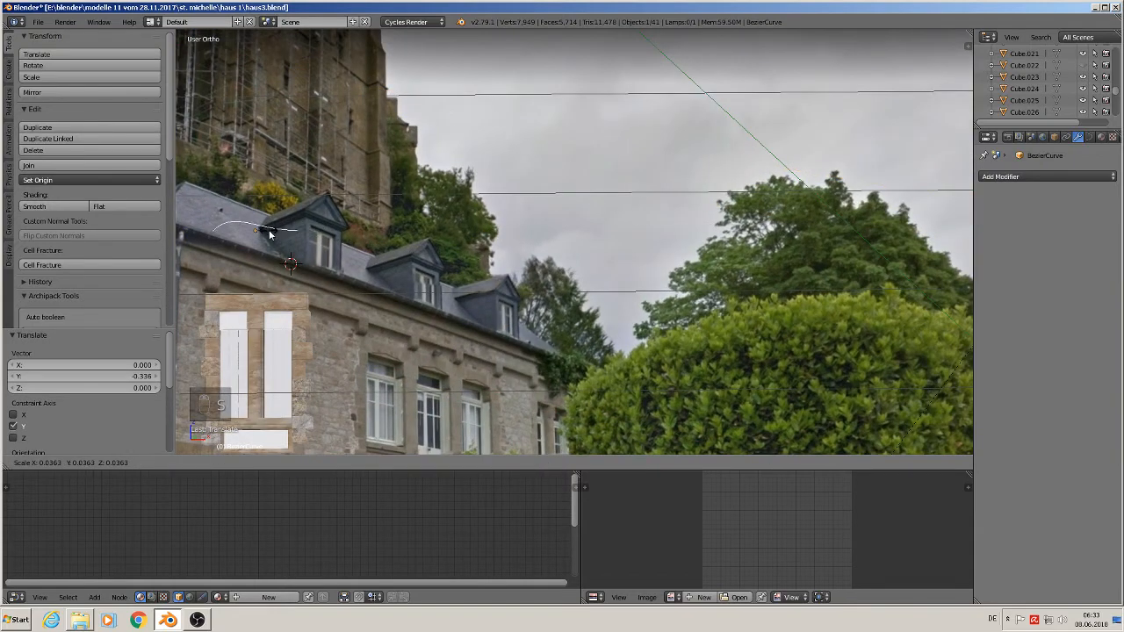
click(260, 238)
In front view, edit the curve and move its left control point about 0.010 on X and 0.025 on Z
key(KP_1)
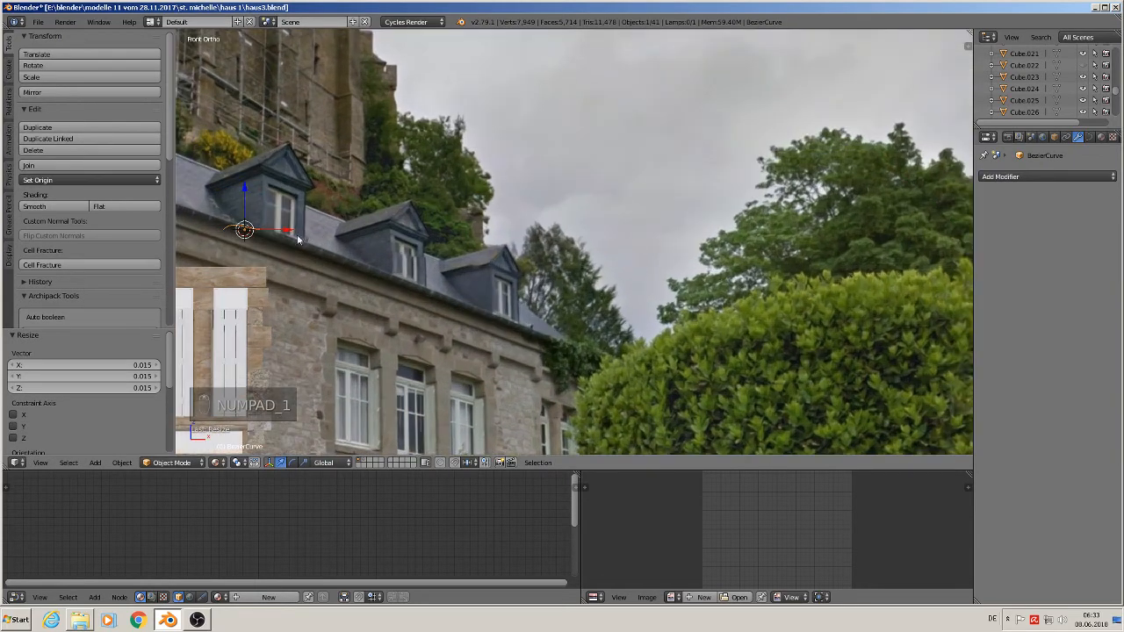
scroll(619, 222, up, 4)
scroll(738, 211, up, 3)
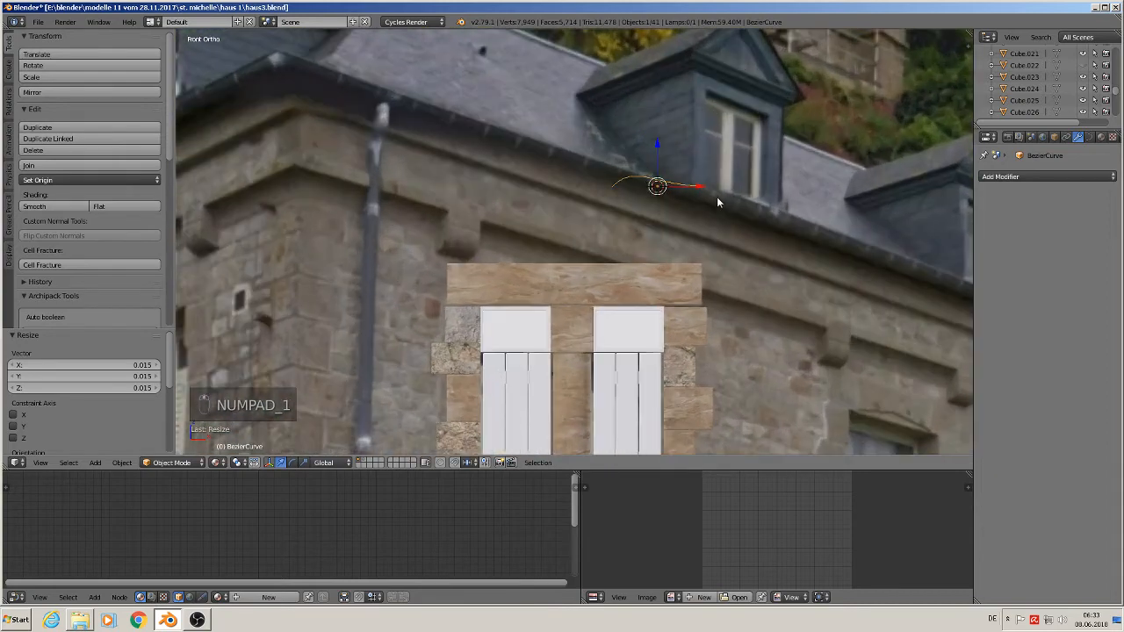
key(Tab)
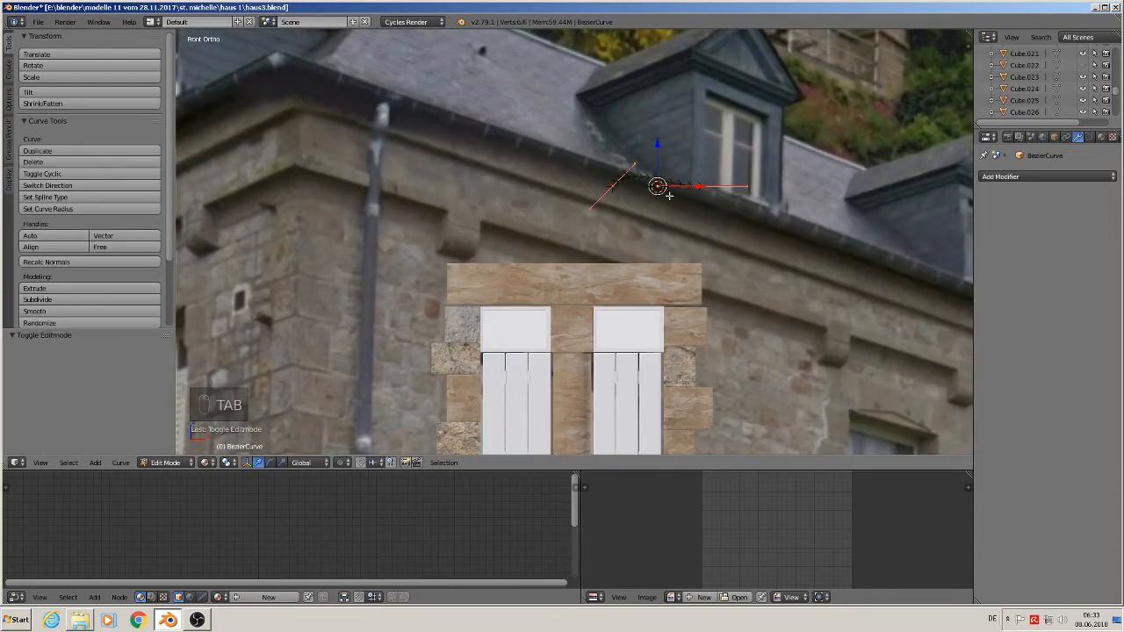
right_click(617, 185)
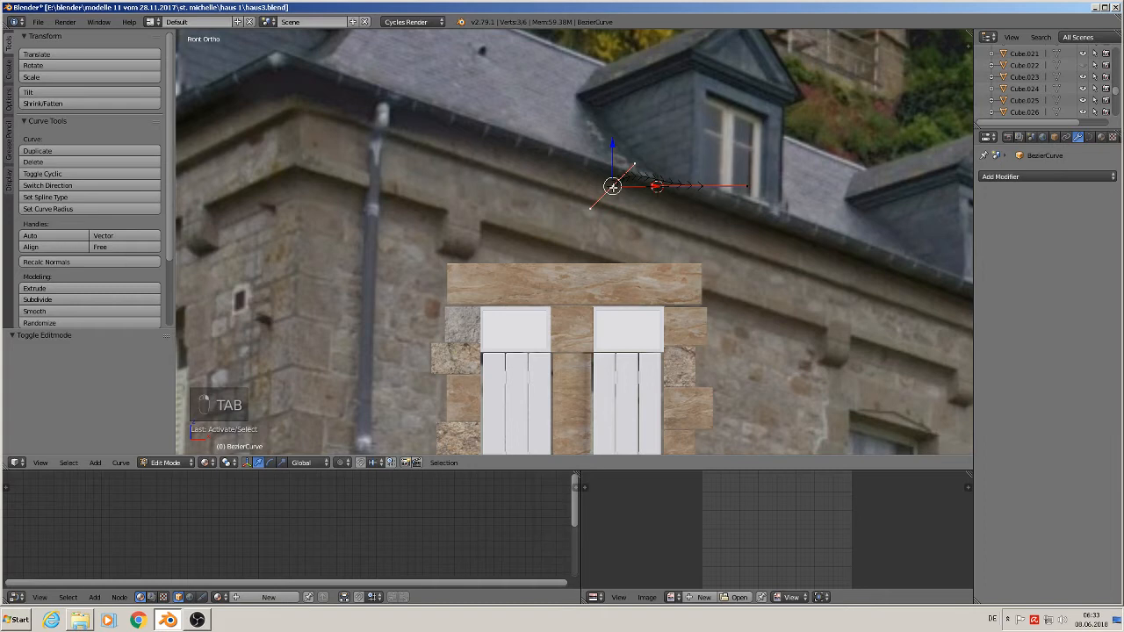
key(g)
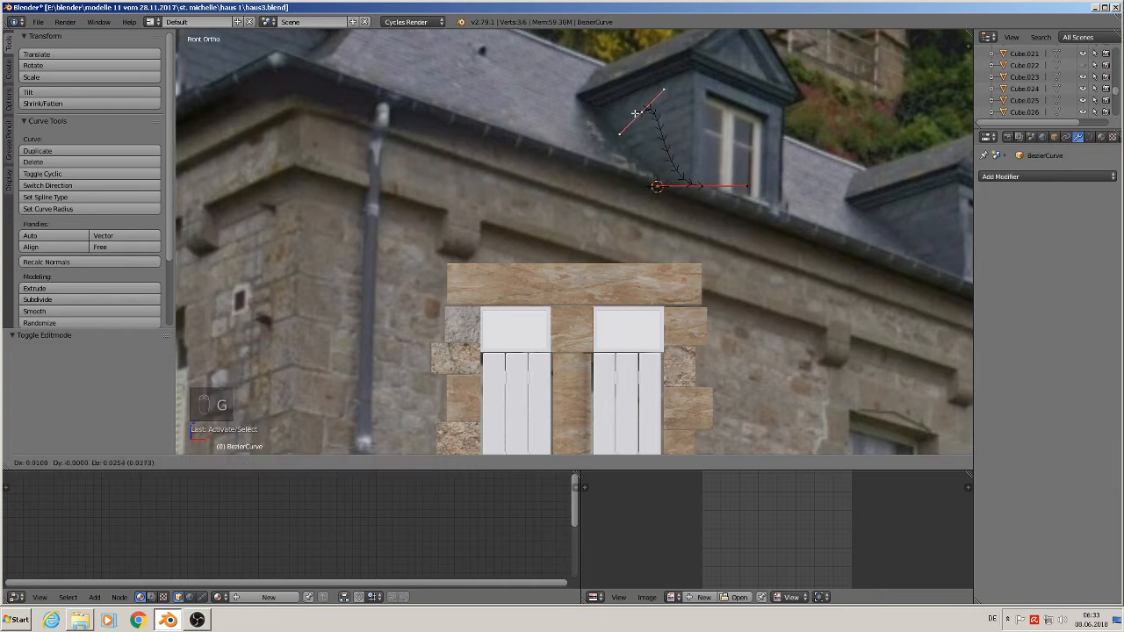
click(642, 111)
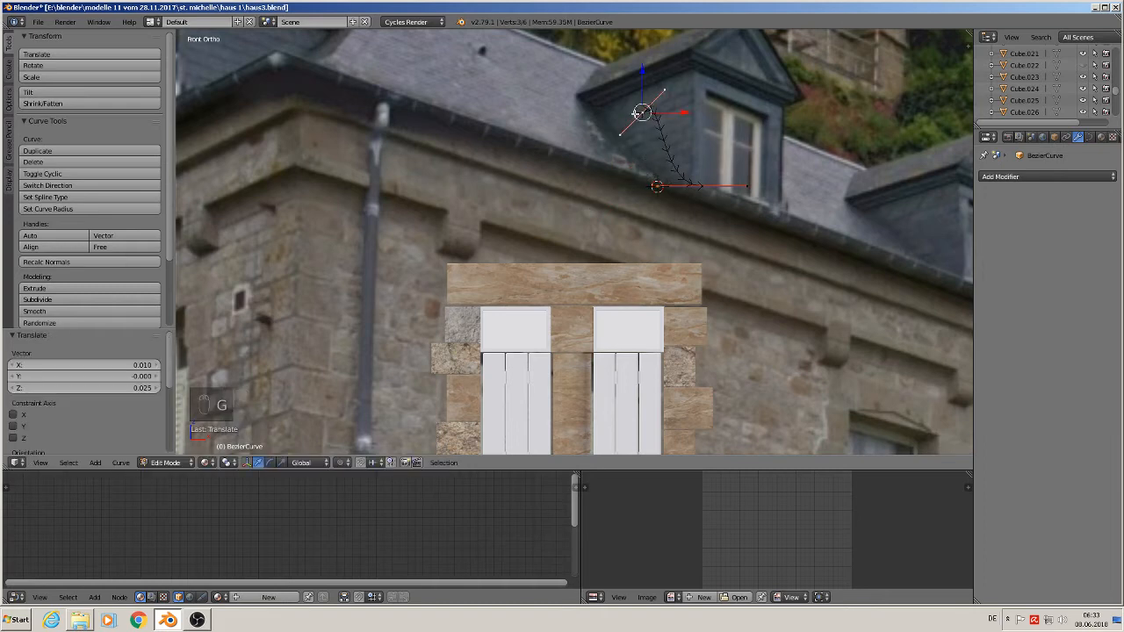
Move the curve's lower control point about -0.029 on X so it sits below the upper one
right_click(689, 189)
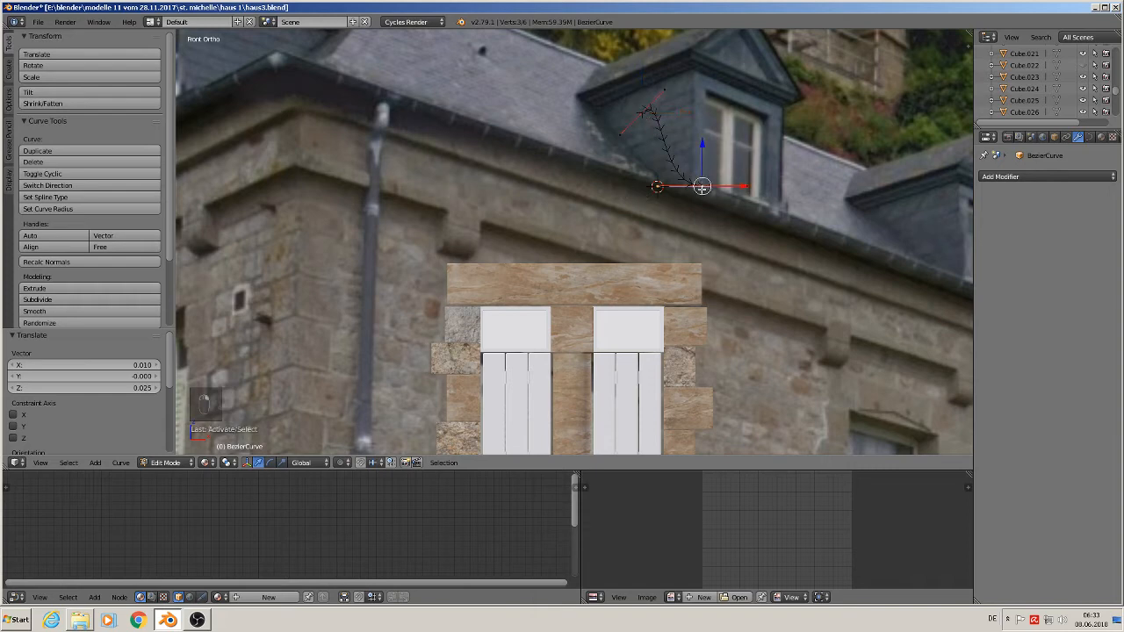
key(g)
click(613, 191)
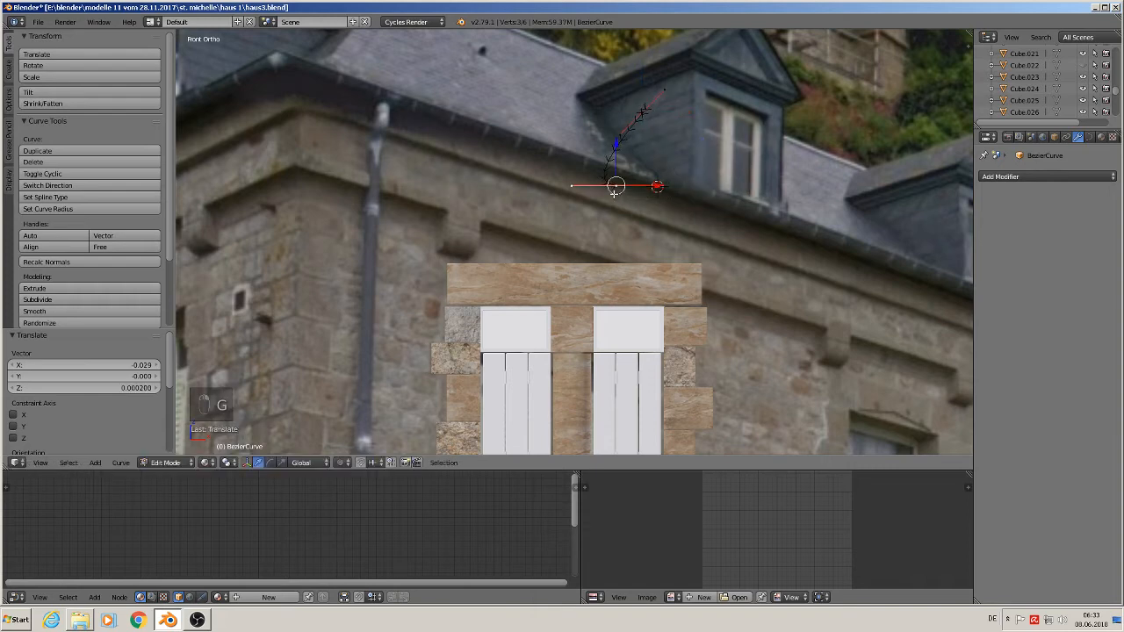
Move the left handle of the curve's lower control point about 0.037 on X, over to the point's other side
right_click(571, 186)
scroll(603, 190, up, 2)
shift+middle_drag(606, 190, 519, 325)
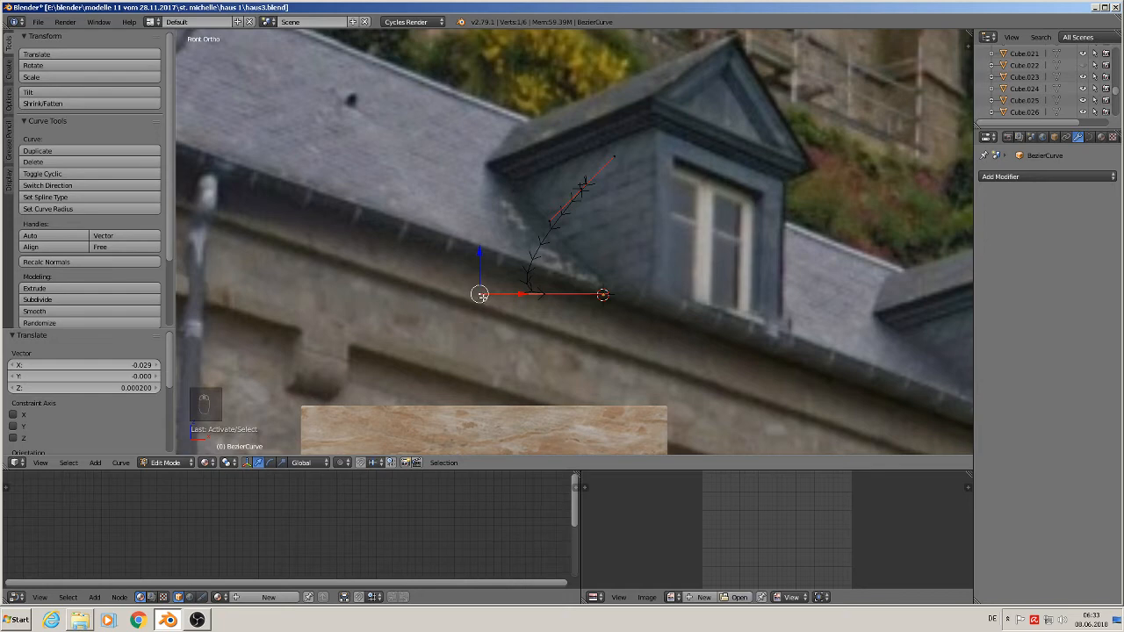
key(g)
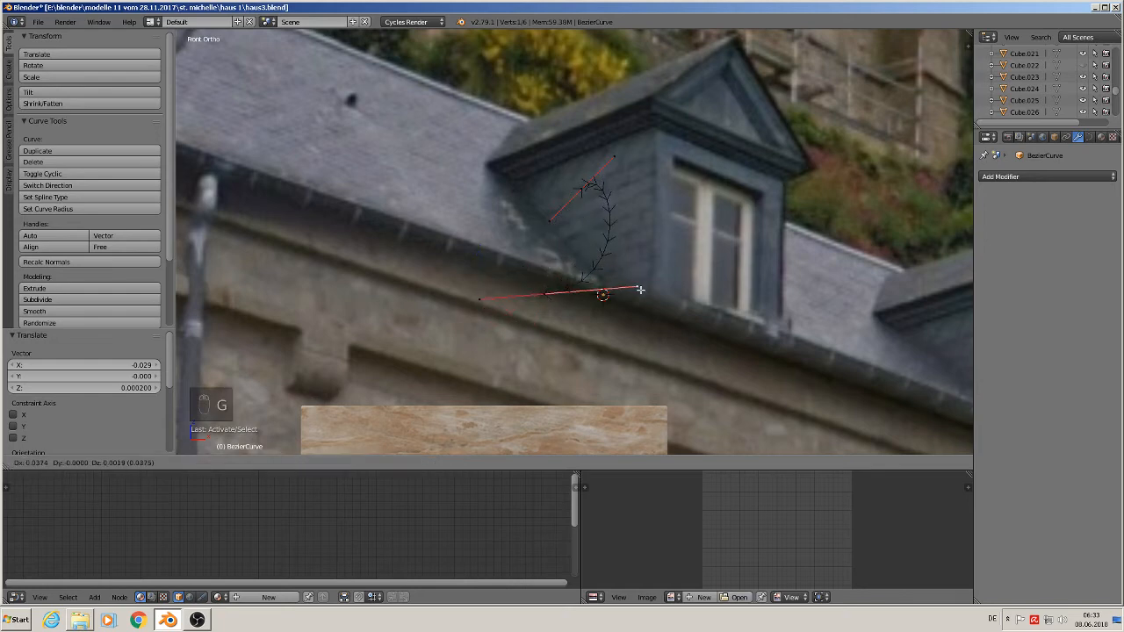
click(634, 296)
Turn the upper control point's handles vertical by moving one about -0.008 on X and -0.013 on Z, and shift the point 0.008 on X
right_click(614, 157)
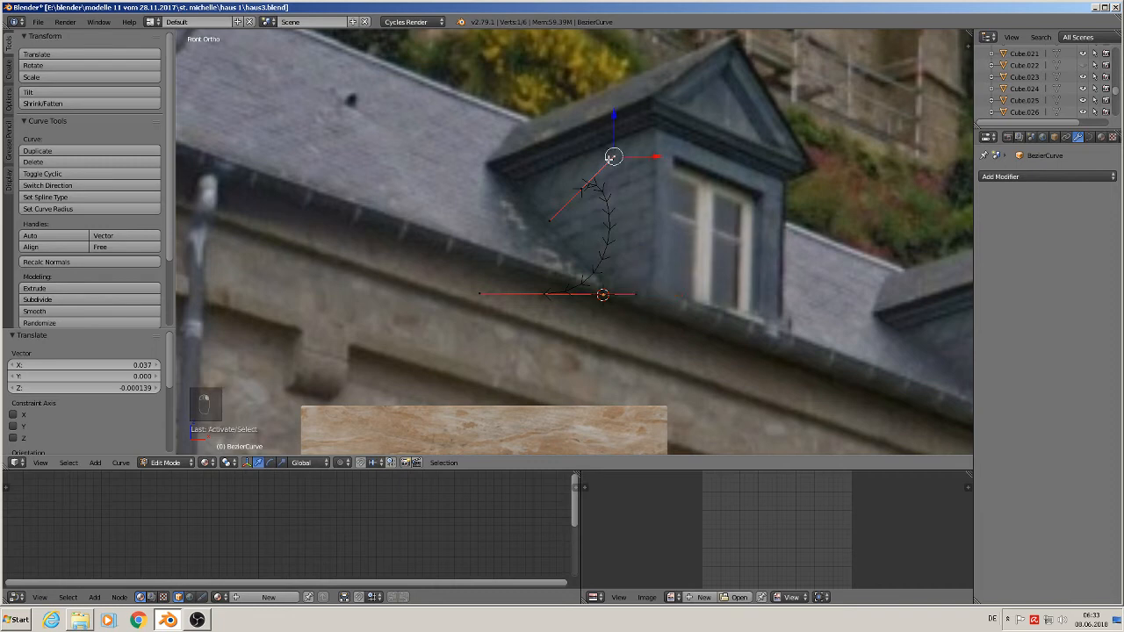
key(g)
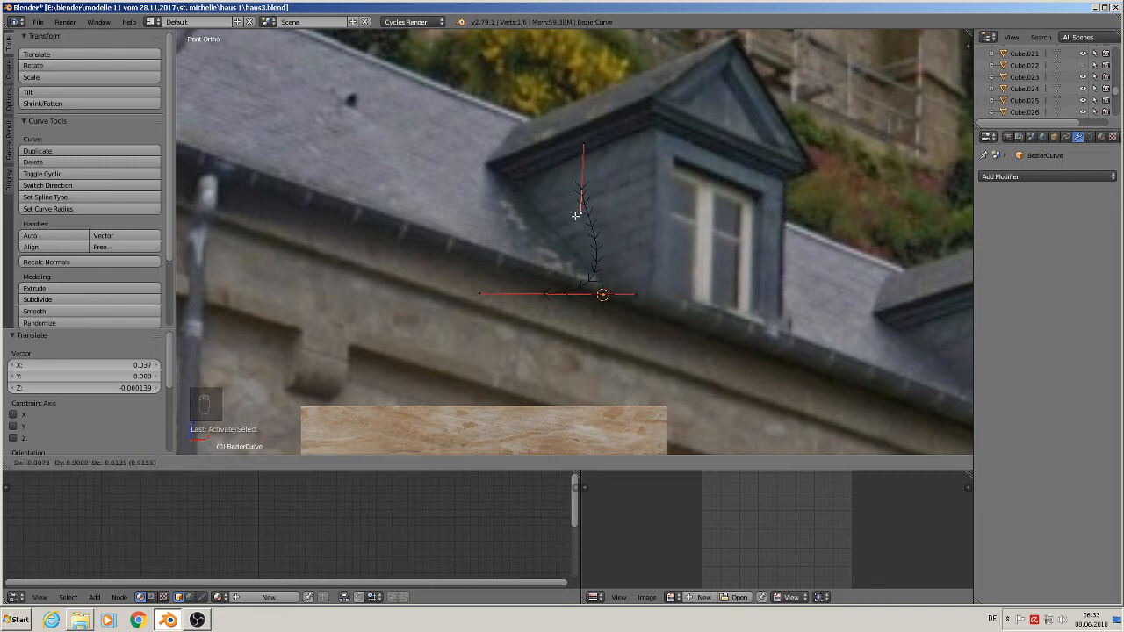
click(576, 215)
right_click(583, 189)
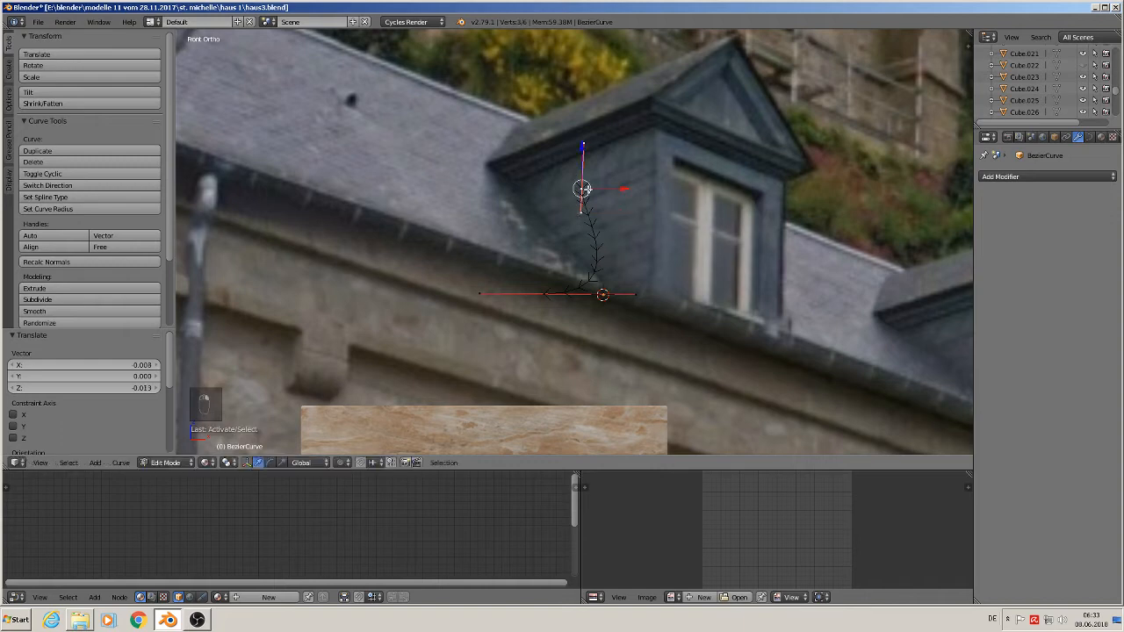
drag(618, 187, 650, 184)
Extrude the curve's lower end about -0.018 on X and Z, and turn the new point's handles vertical
scroll(650, 184, down, 3)
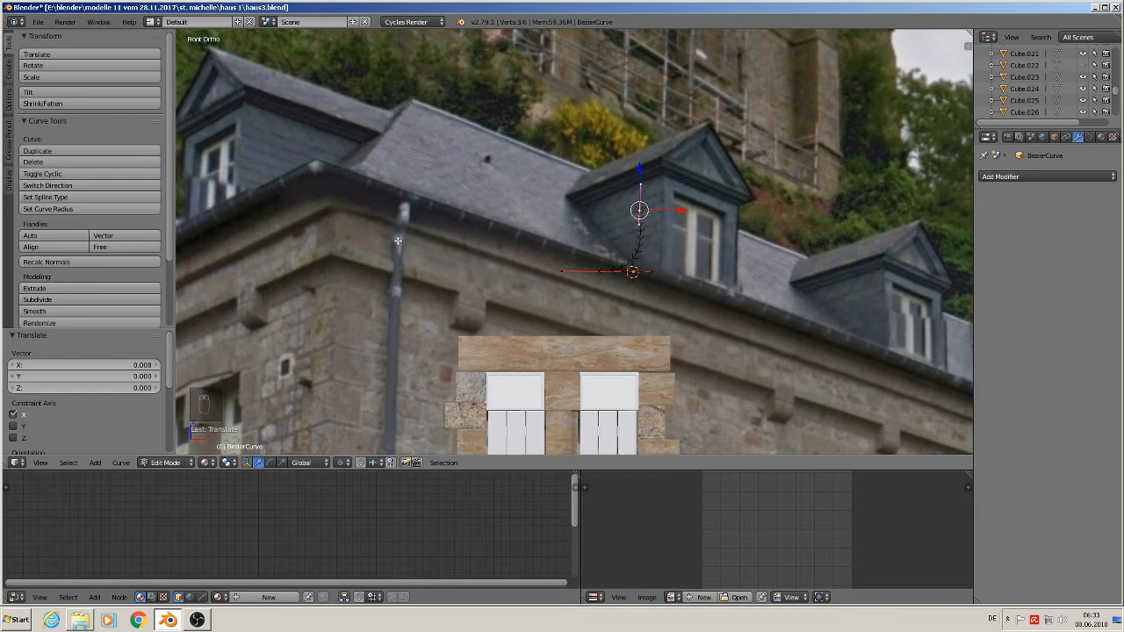
right_click(597, 272)
key(e)
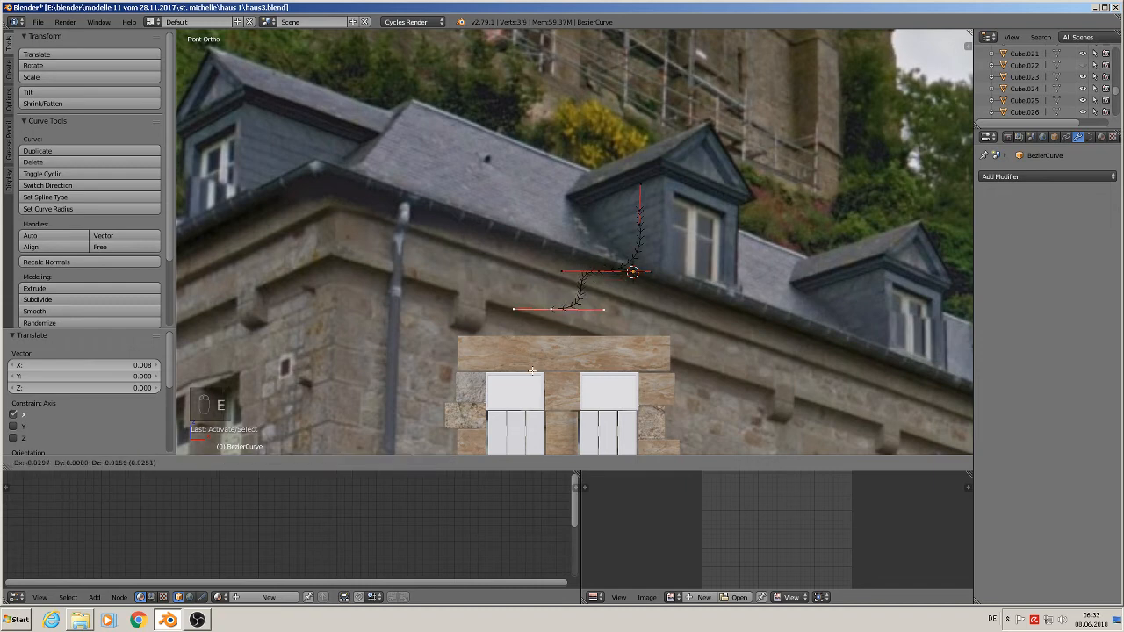
click(553, 368)
right_click(620, 314)
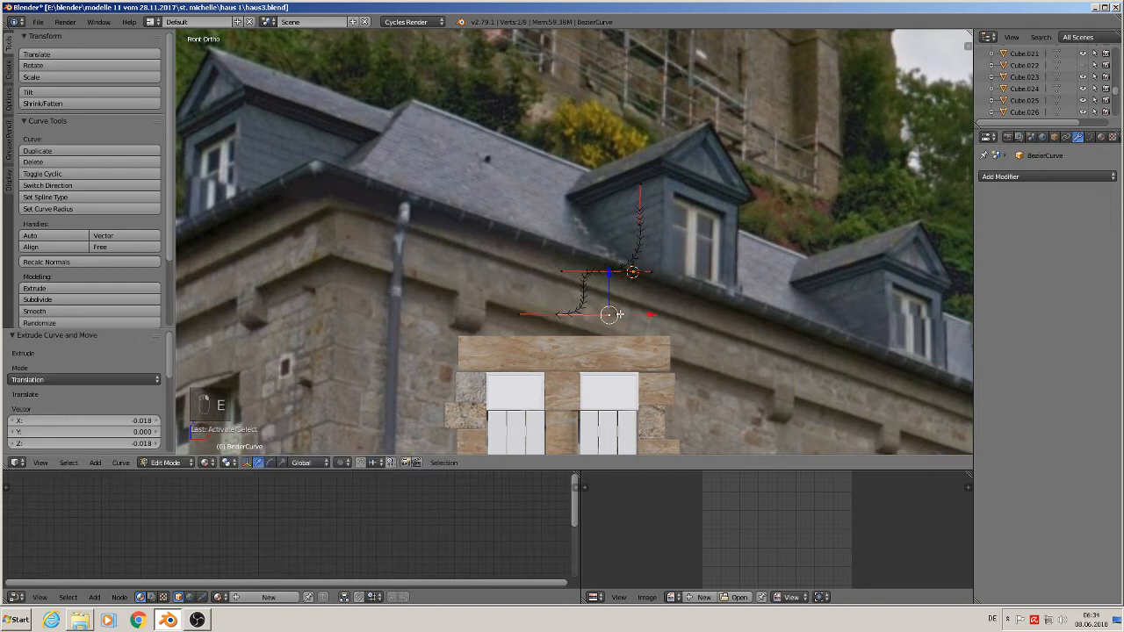
key(g)
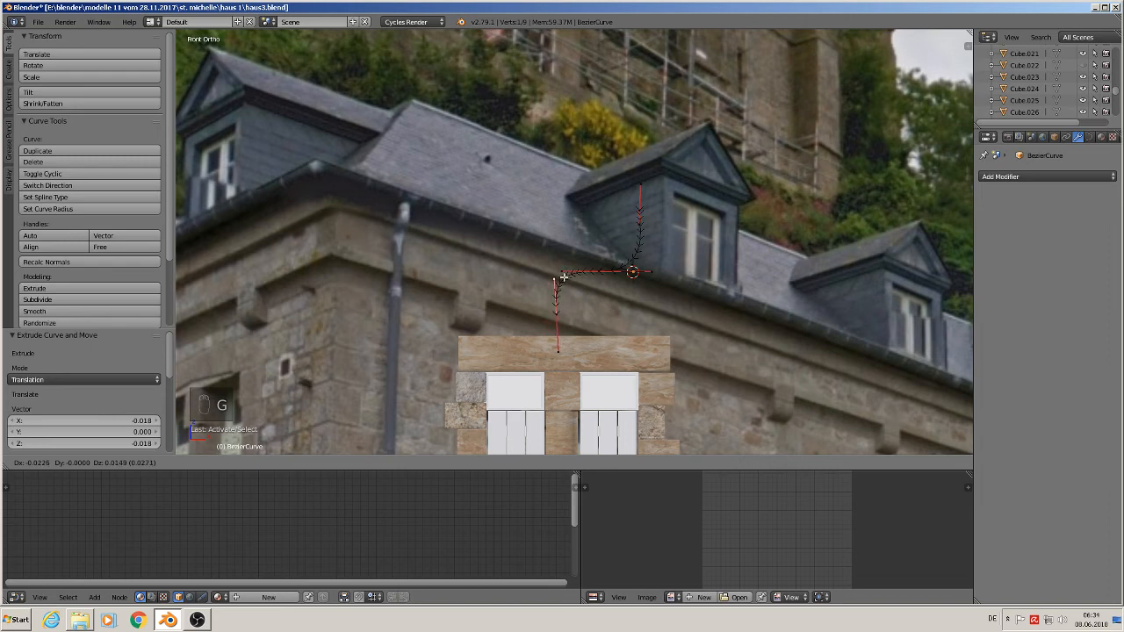
click(564, 285)
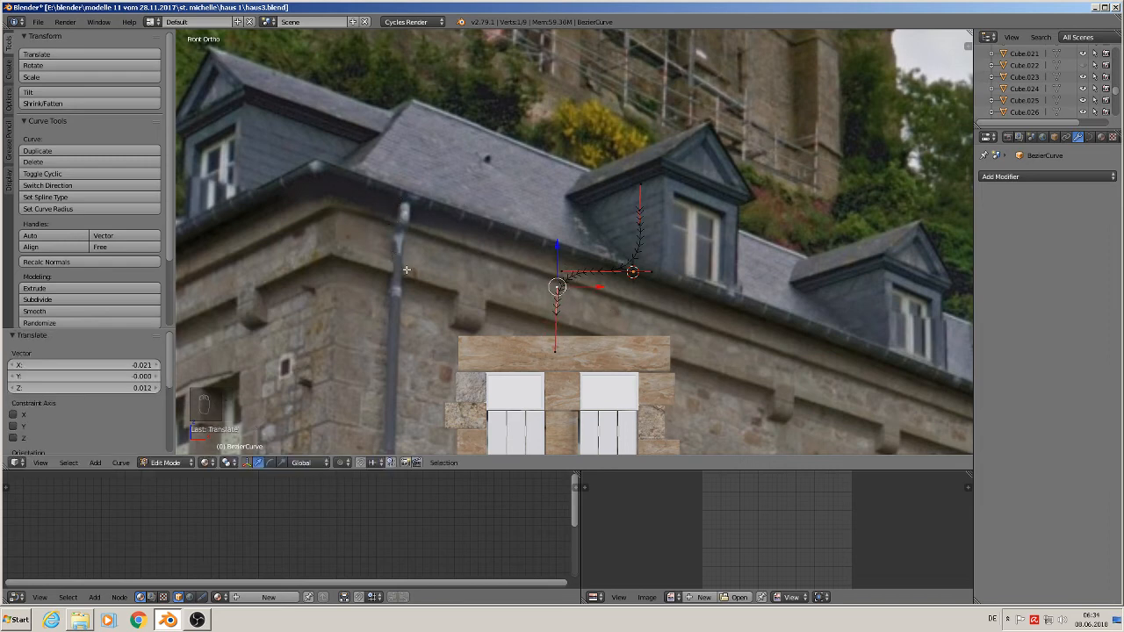
Extrude two more points downward, the first about 0.011 on X and -0.023 on Z, the second about -0.013 and -0.018
shift+middle_drag(638, 360, 621, 252)
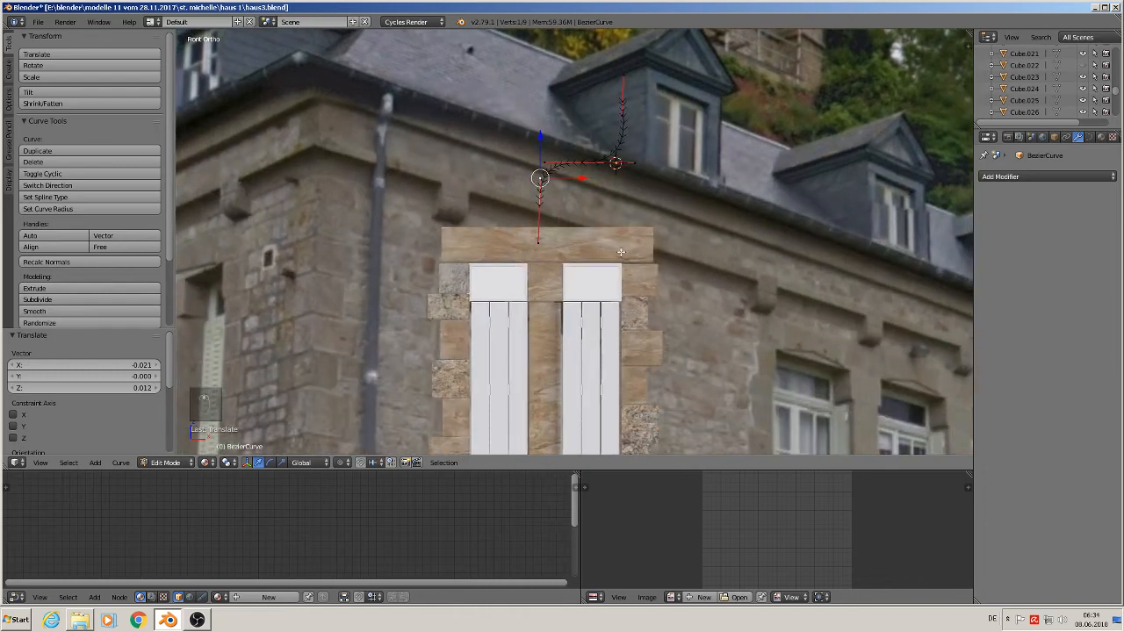
right_click(538, 206)
key(e)
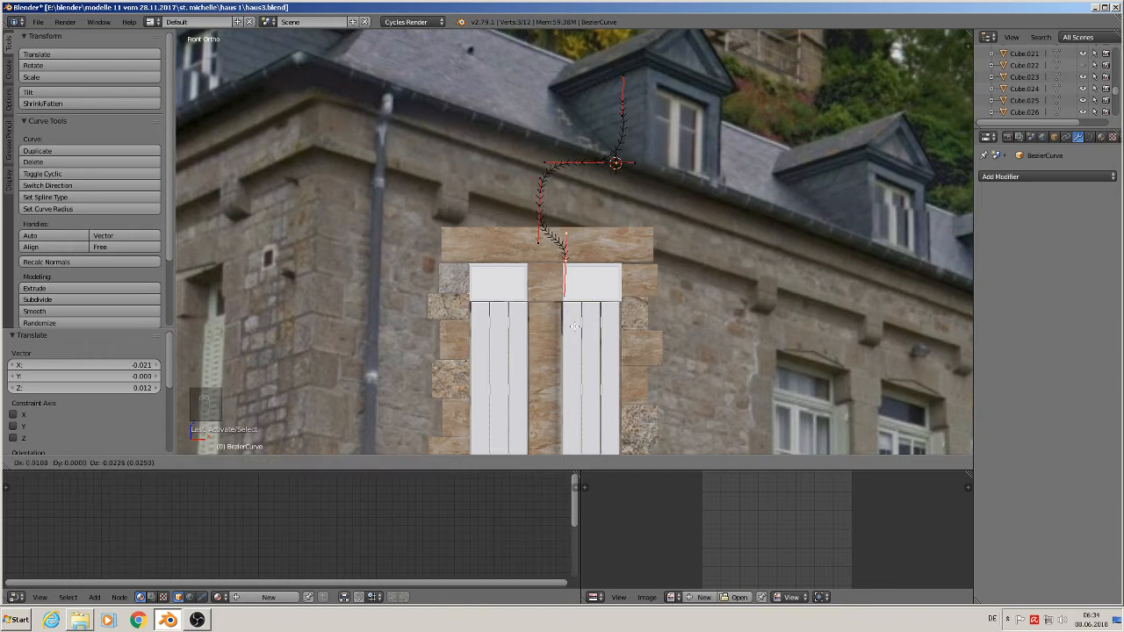
click(574, 327)
key(e)
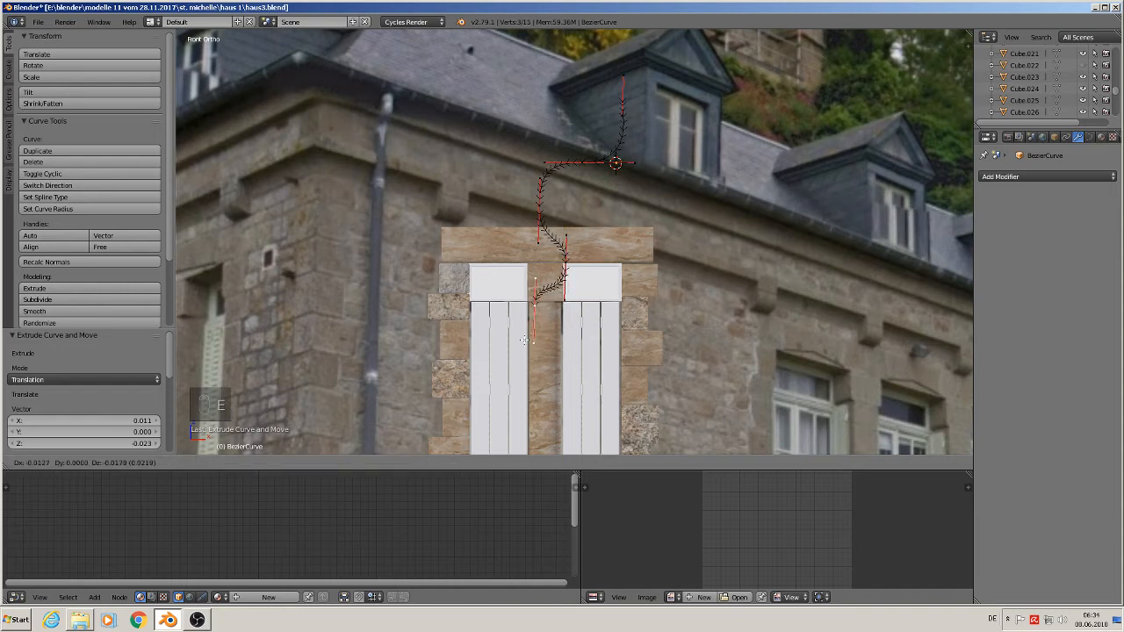
click(524, 340)
Set the curve's fill to Full and its bevel depth to 0.156 to form a pipe
key(Tab)
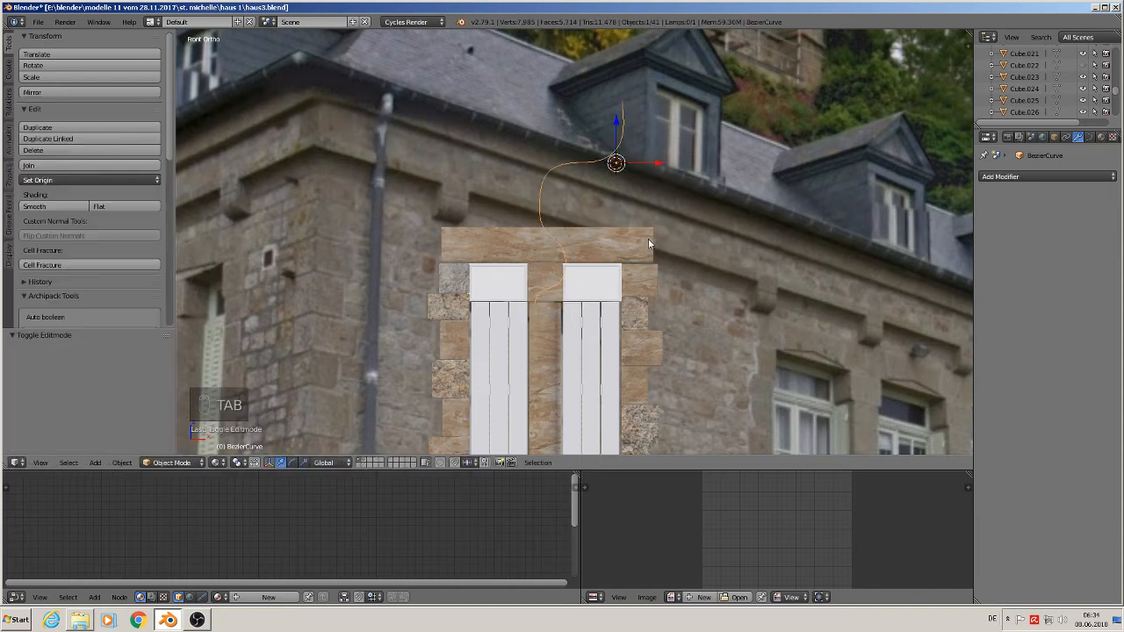
key(Tab)
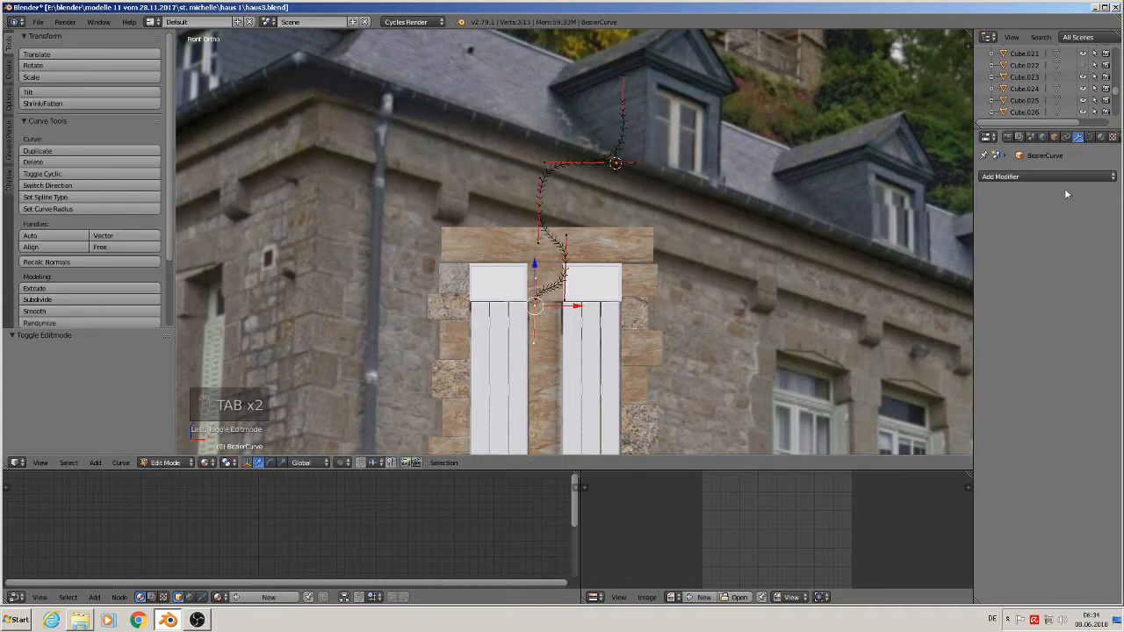
click(1091, 138)
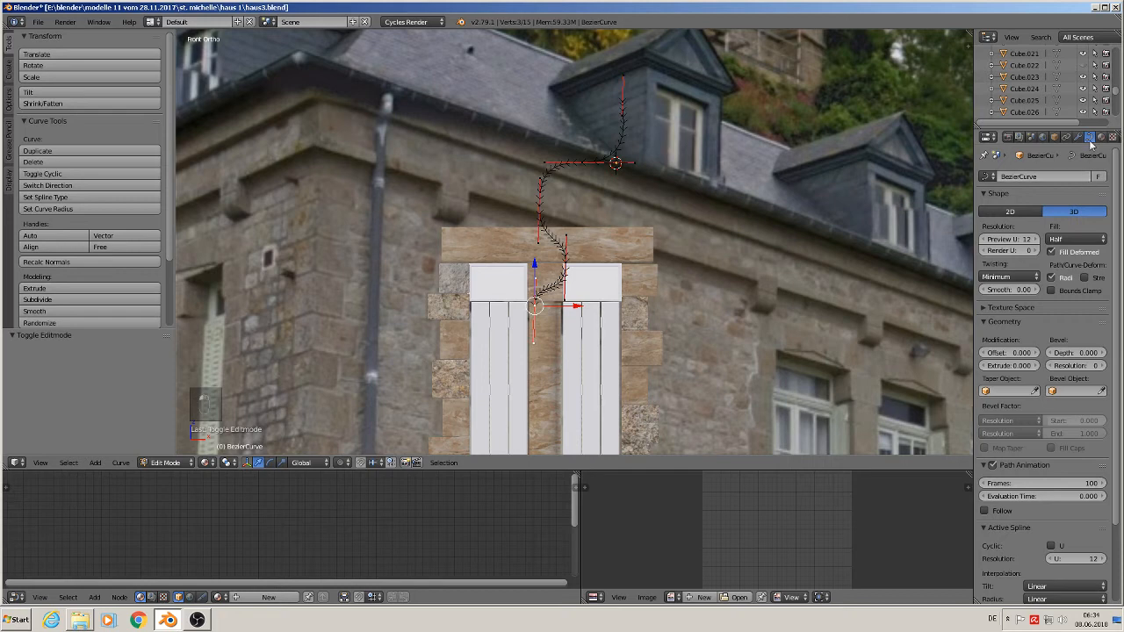
click(1076, 239)
click(1078, 227)
drag(1076, 353, 1100, 353)
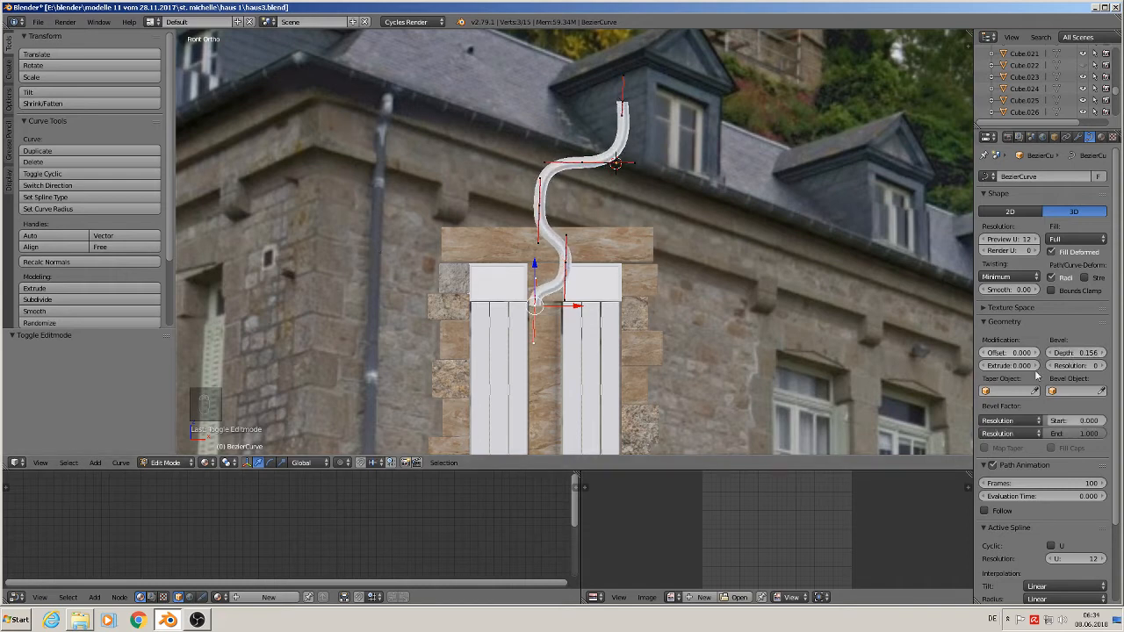
Set the curve's bevel resolution to 3 and inspect the rounded pipe from several angles
middle_drag(635, 241, 636, 216)
scroll(636, 216, up, 8)
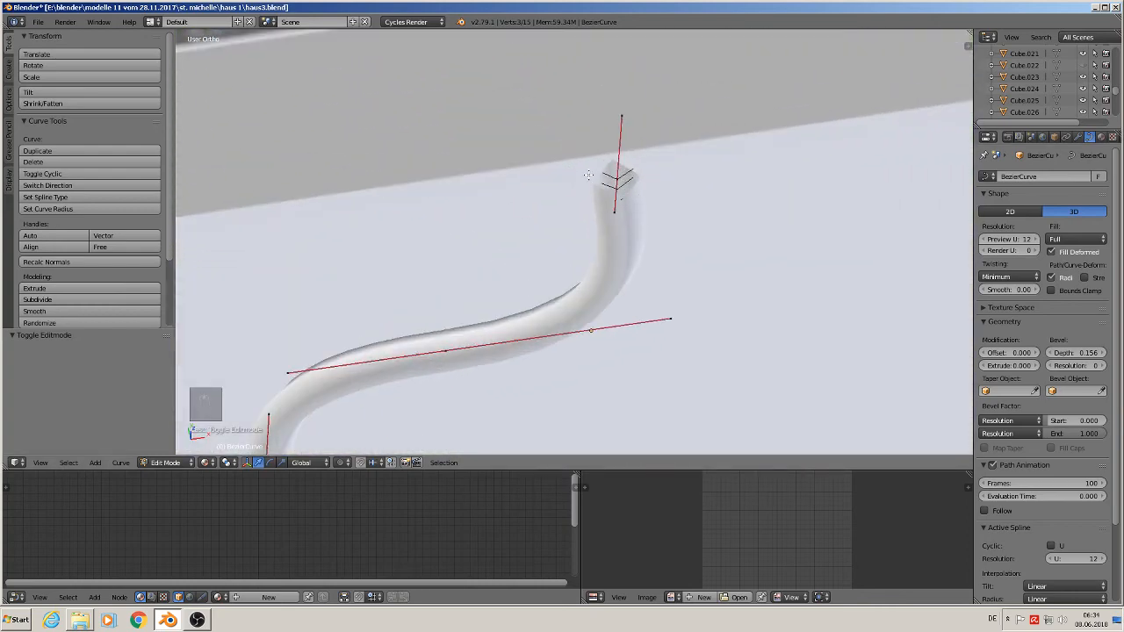
click(1106, 366)
click(1106, 367)
click(1106, 366)
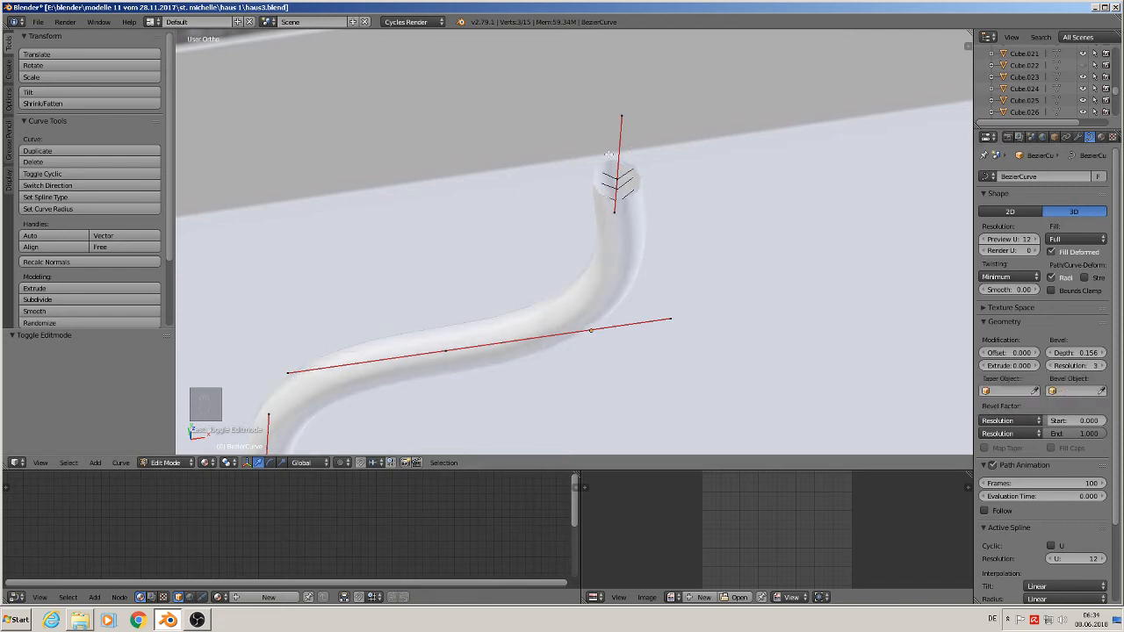
middle_drag(690, 348, 656, 300)
scroll(665, 319, down, 4)
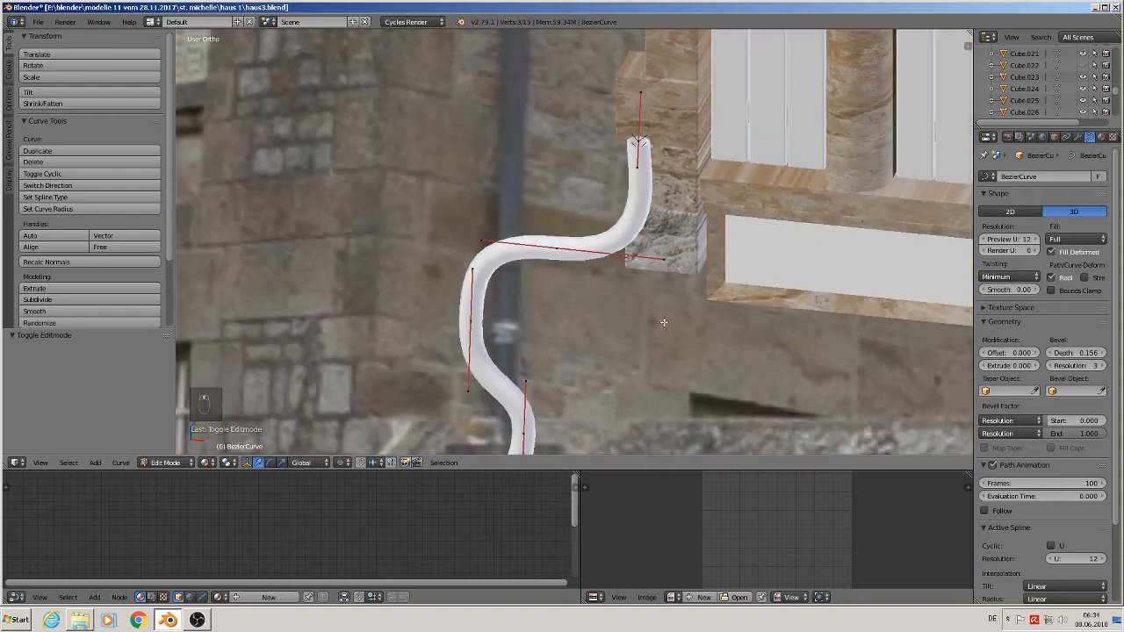
In front view, shorten the right handle of the second control point from the top by moving it about -0.014 on X
key(KP_1)
scroll(664, 307, down, 3)
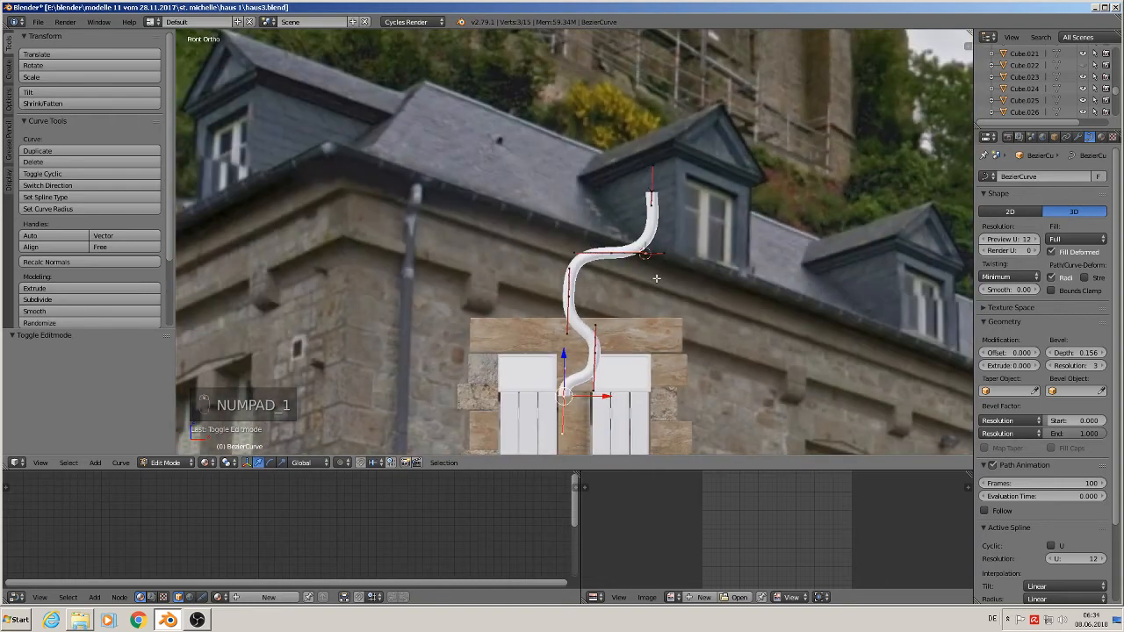
scroll(639, 267, up, 1)
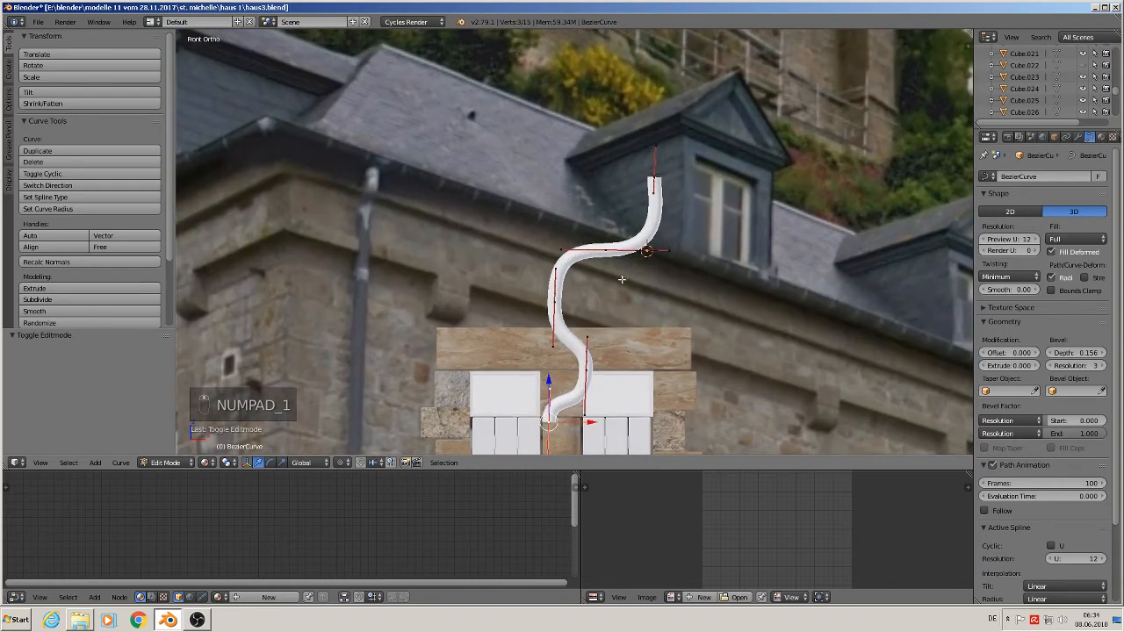
right_click(608, 250)
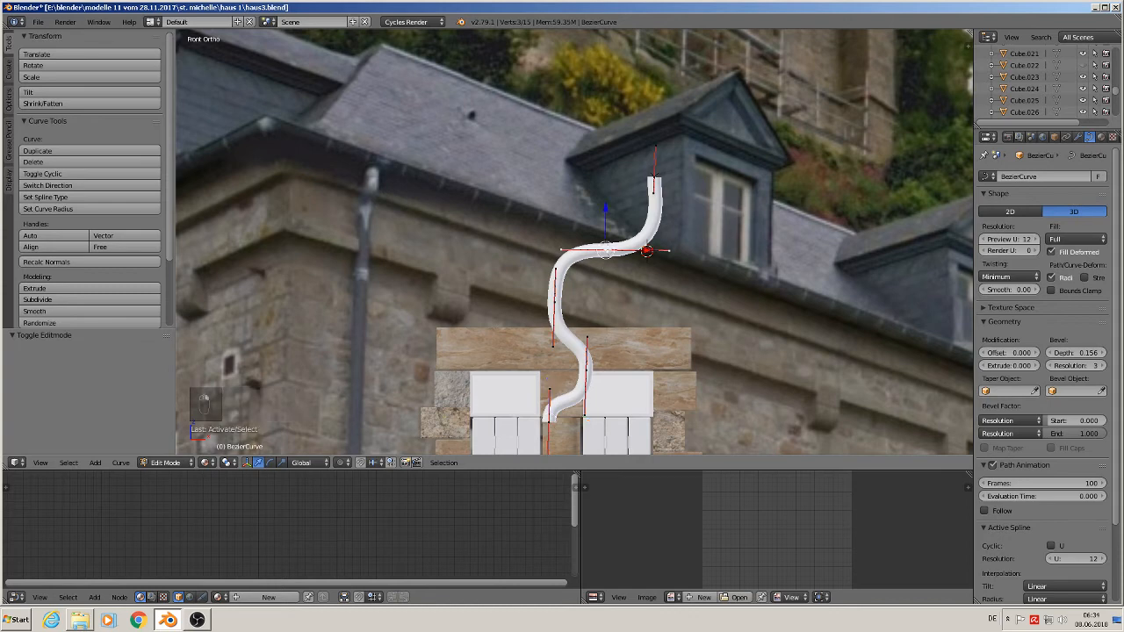
right_click(671, 251)
key(g)
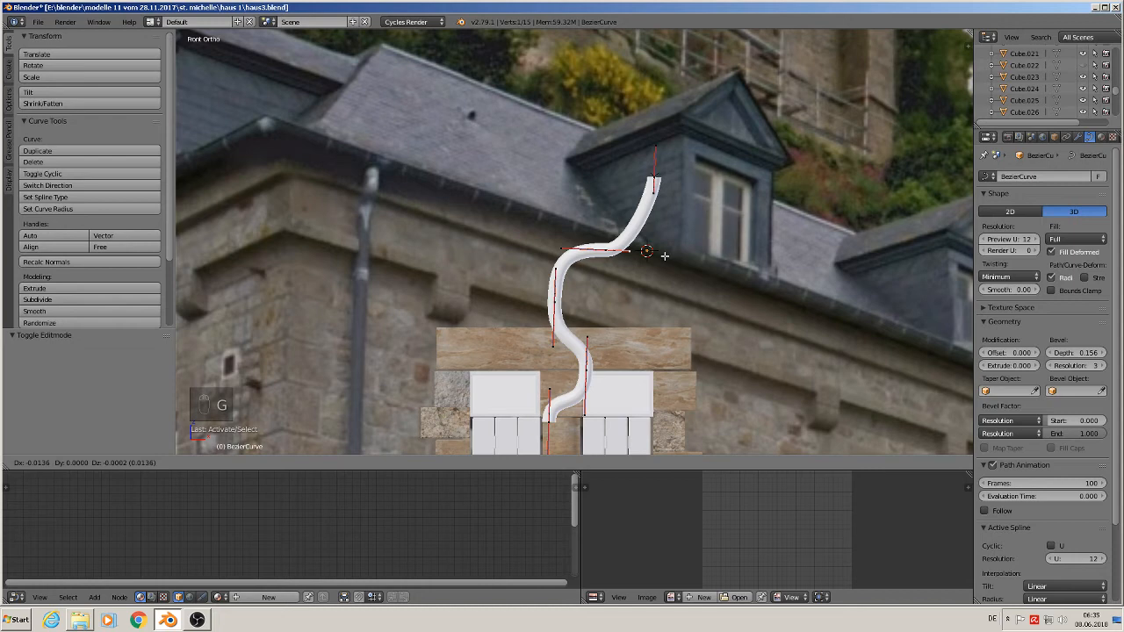
click(665, 255)
Move the pipe's top control point -0.011 on X and -0.011 on Z
right_click(654, 178)
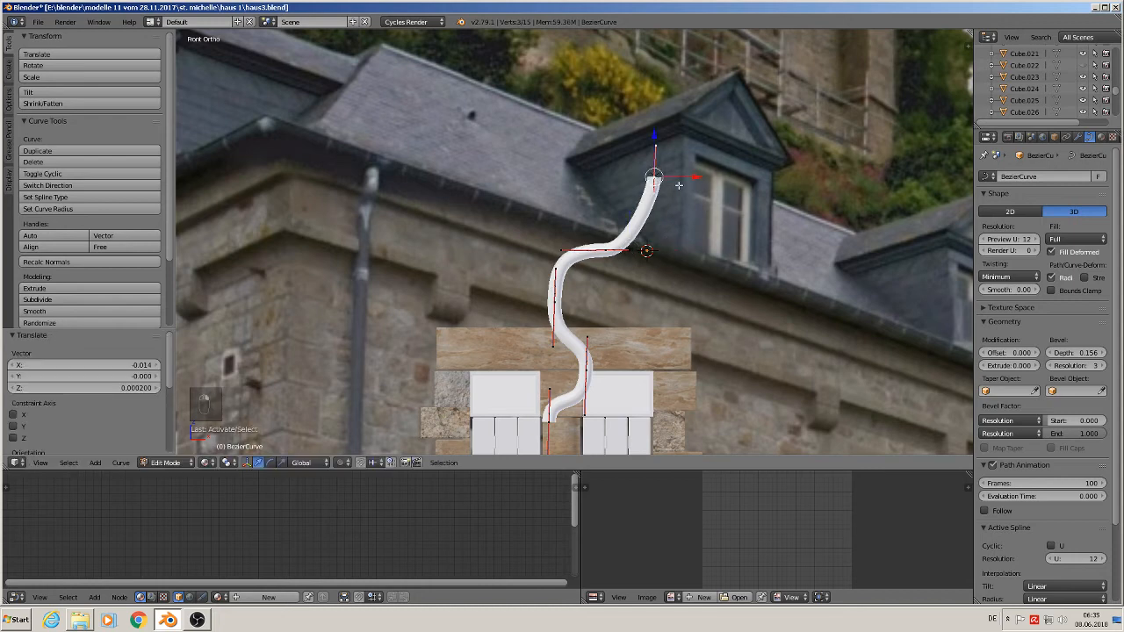
key(g)
key(x)
click(659, 187)
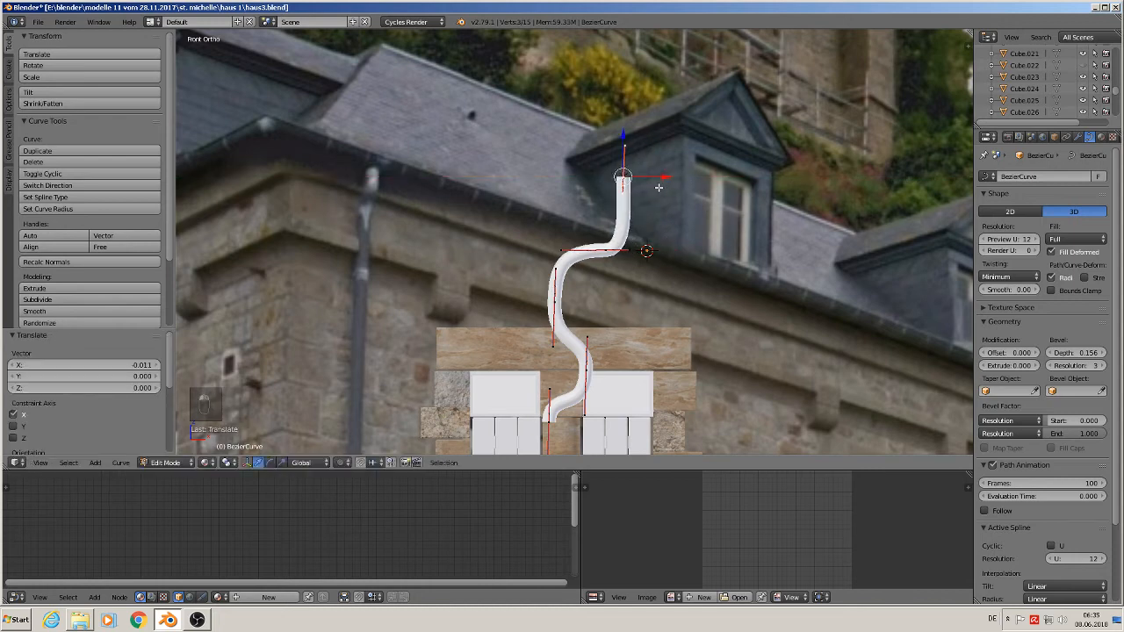
key(g)
key(z)
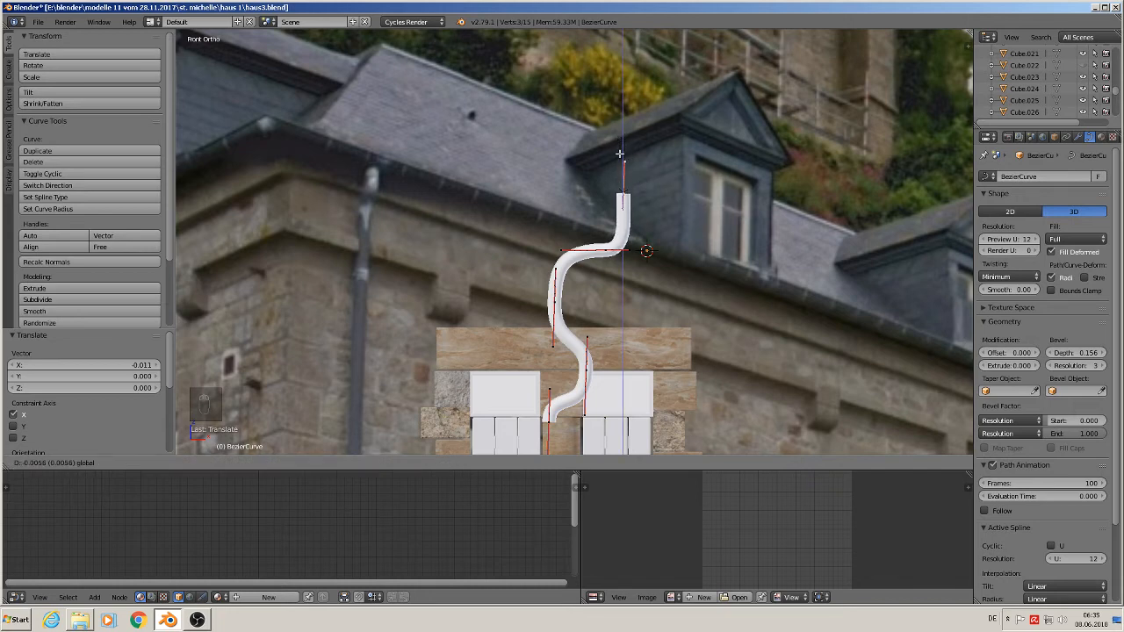
click(618, 169)
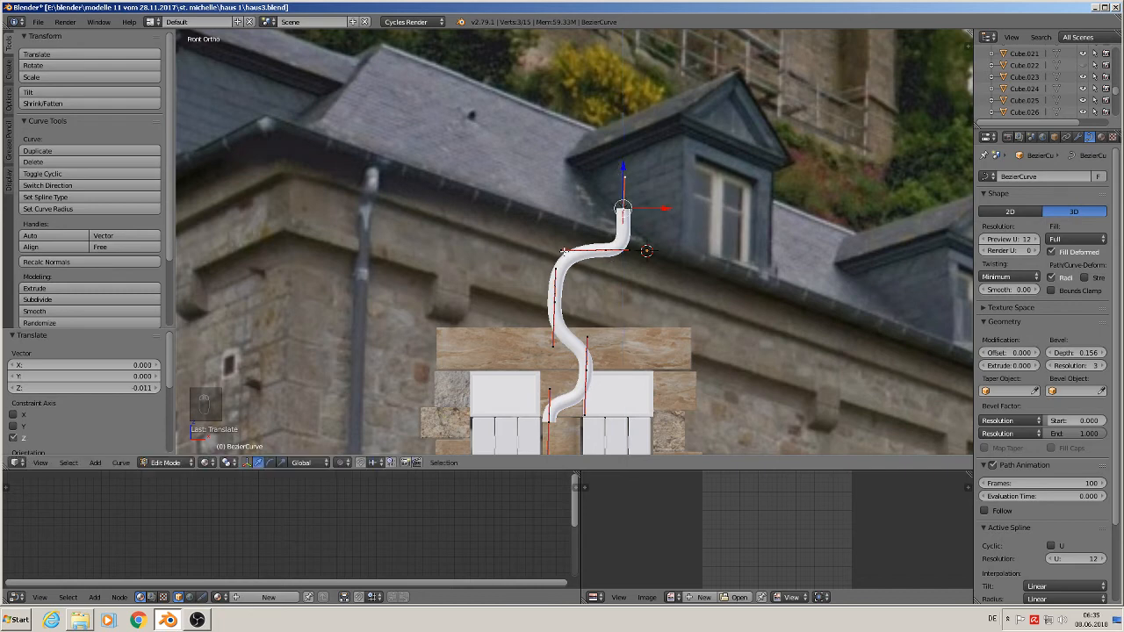
Shorten the left handle of the second control point from the top by moving it 0.009 on X
right_click(563, 252)
key(g)
key(x)
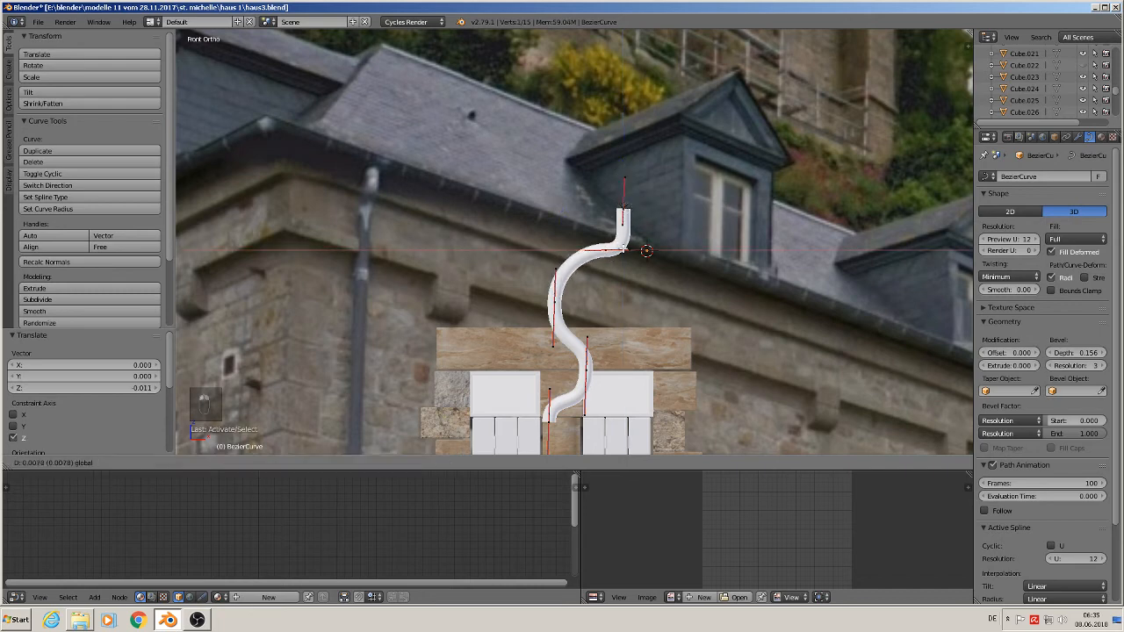
click(628, 205)
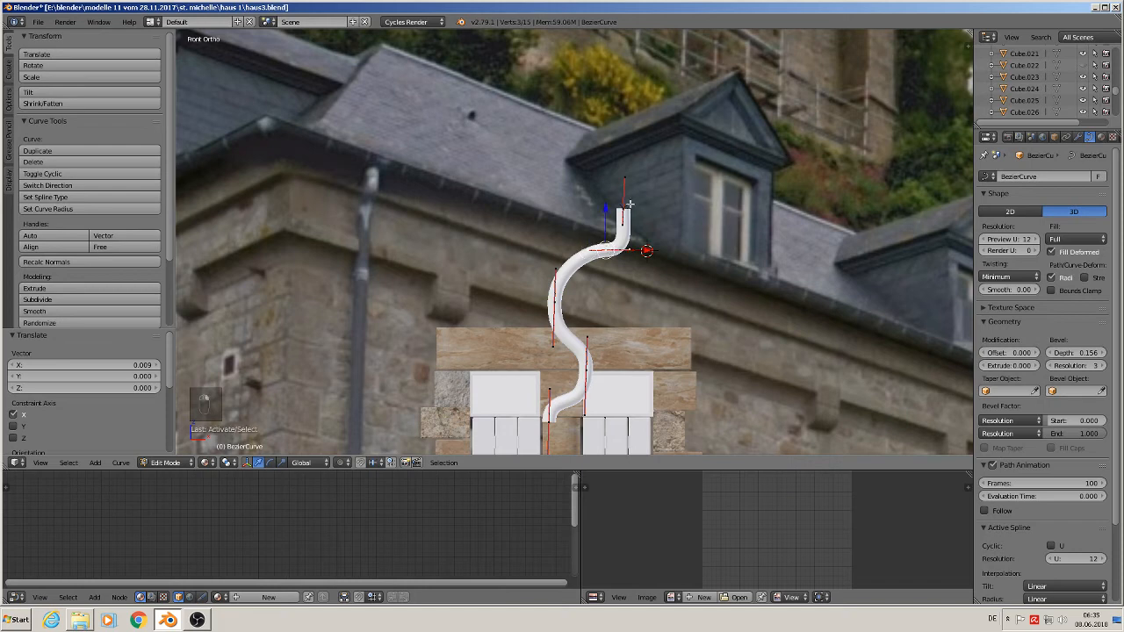
Move the pipe's two uppermost control points together -0.012 on X
key(g)
key(x)
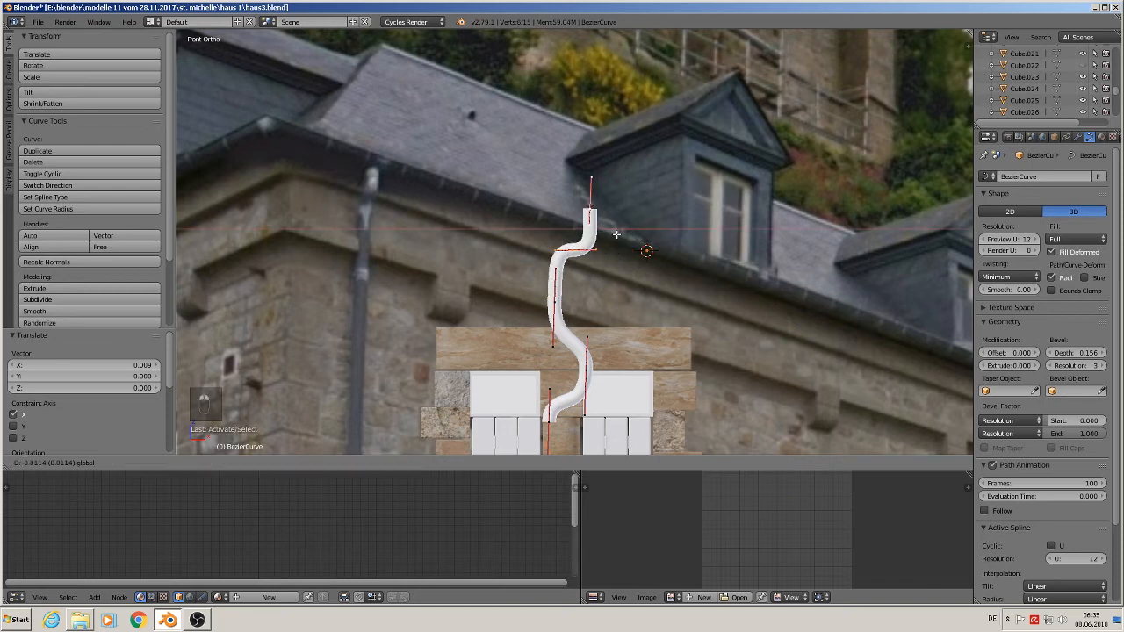
click(614, 236)
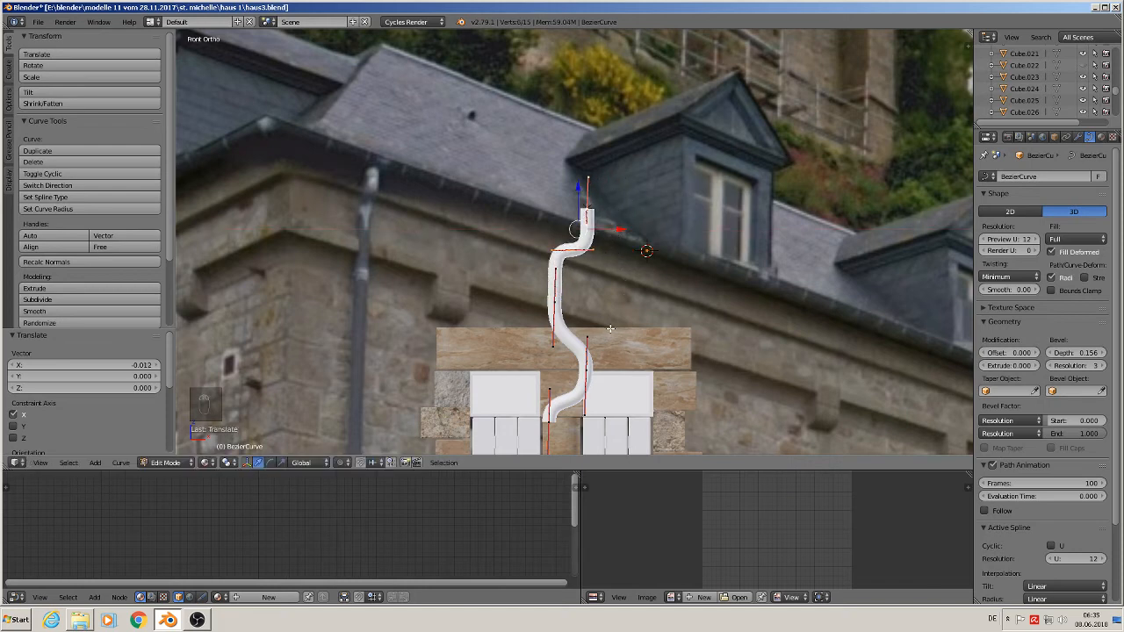
Move the control point just above the pipe's bottom end -0.001 on X
shift+middle_drag(611, 328, 603, 261)
right_click(587, 303)
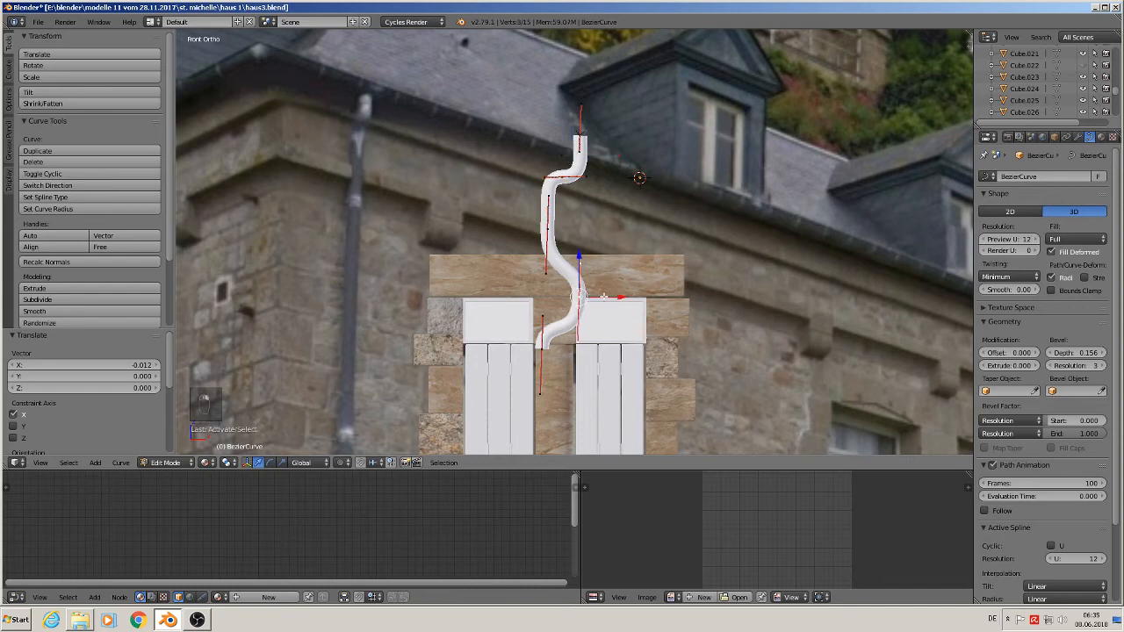
key(g)
key(x)
click(597, 303)
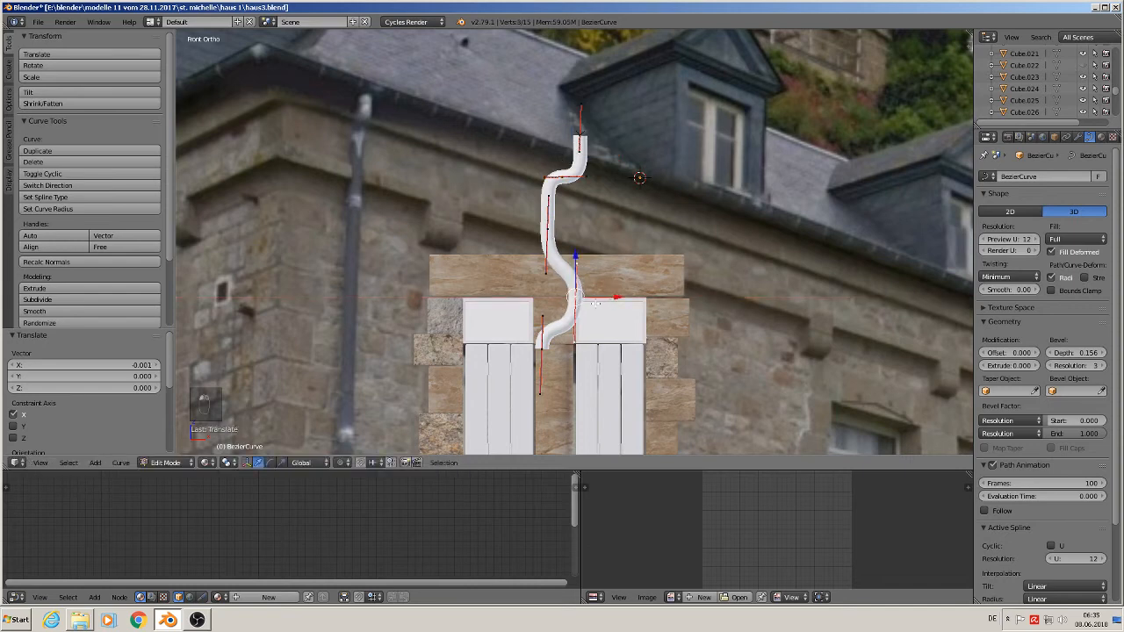
Move the pipe's two lowest control points 0.003 on Z, and adjust the second-lowest point's upper handle by -0.002 and 0.002, lower handle by 0.005
shift+right_click(538, 345)
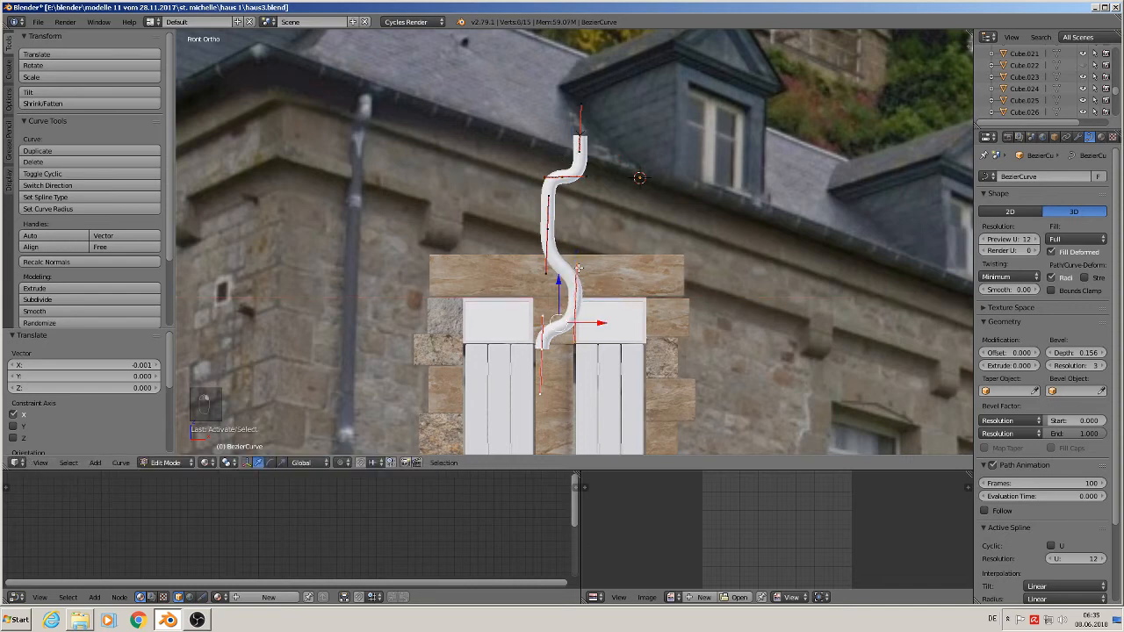
drag(561, 287, 564, 277)
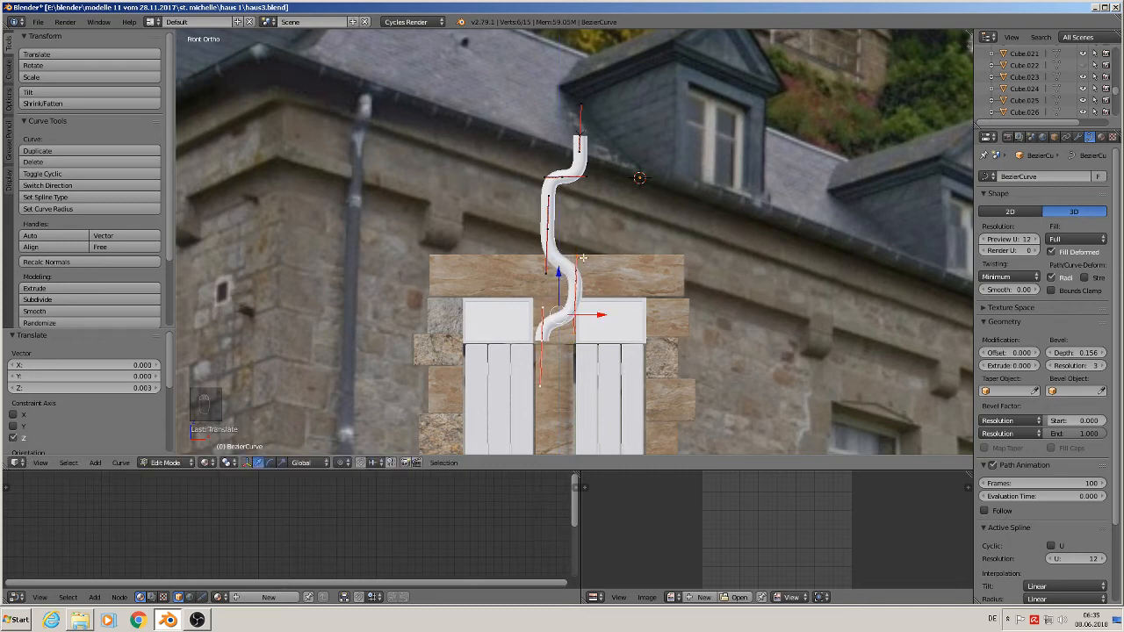
right_click(582, 258)
key(g)
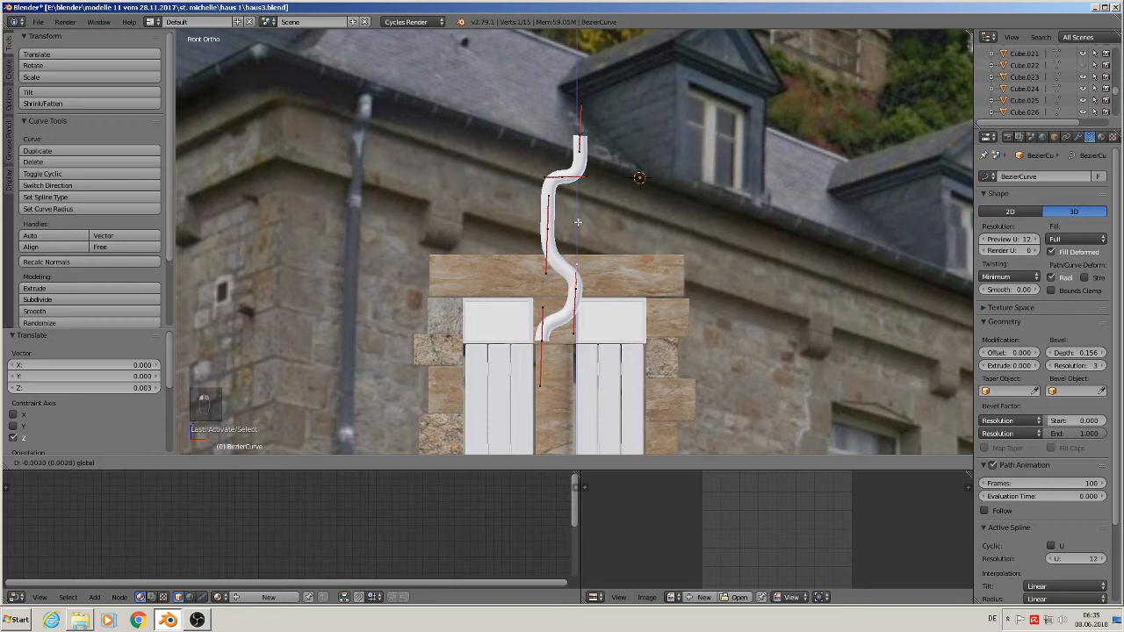
click(578, 222)
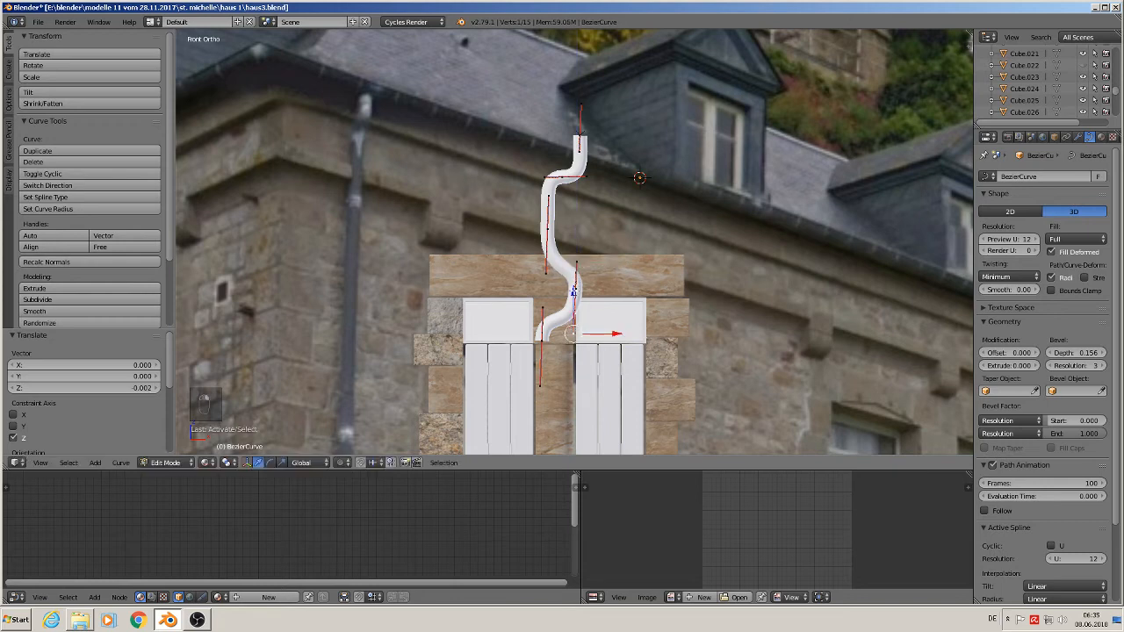
key(g)
click(575, 271)
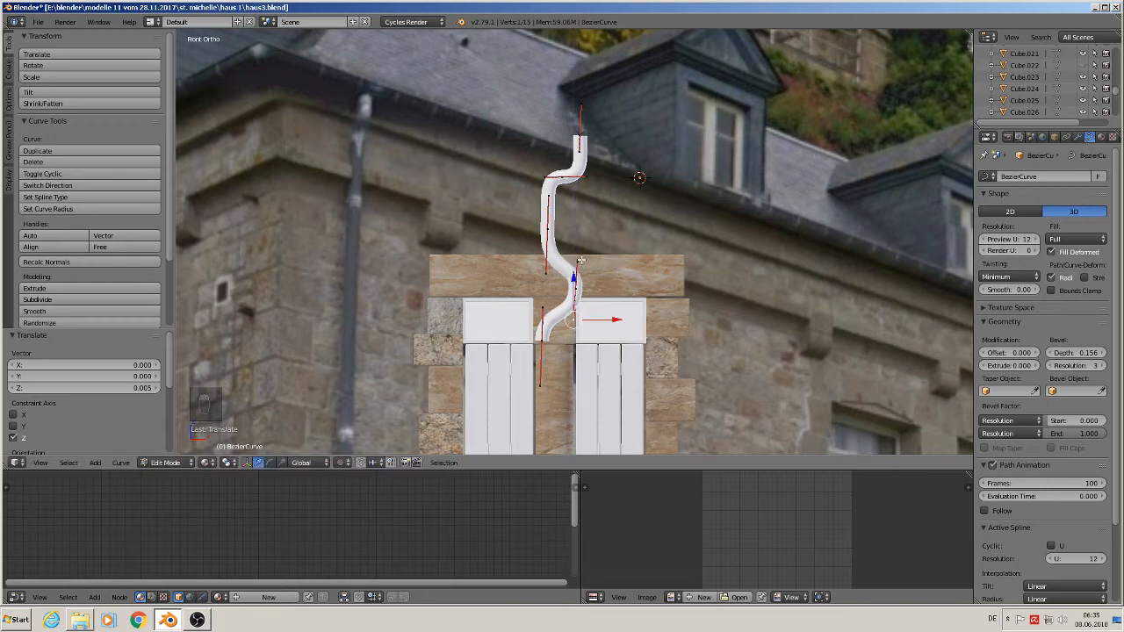
key(g)
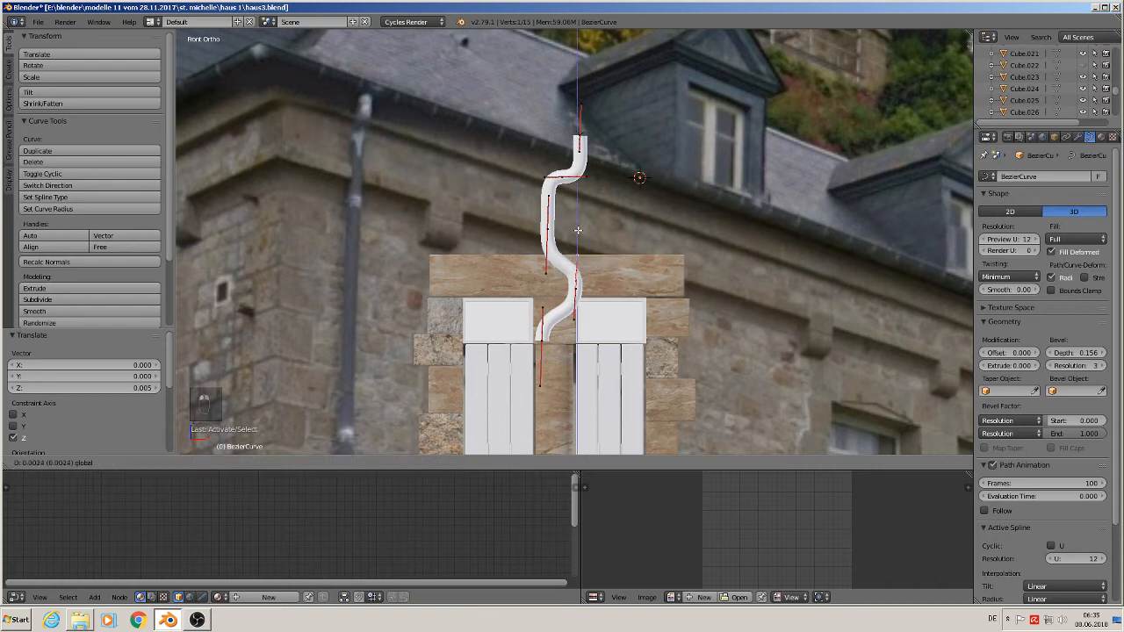
click(576, 258)
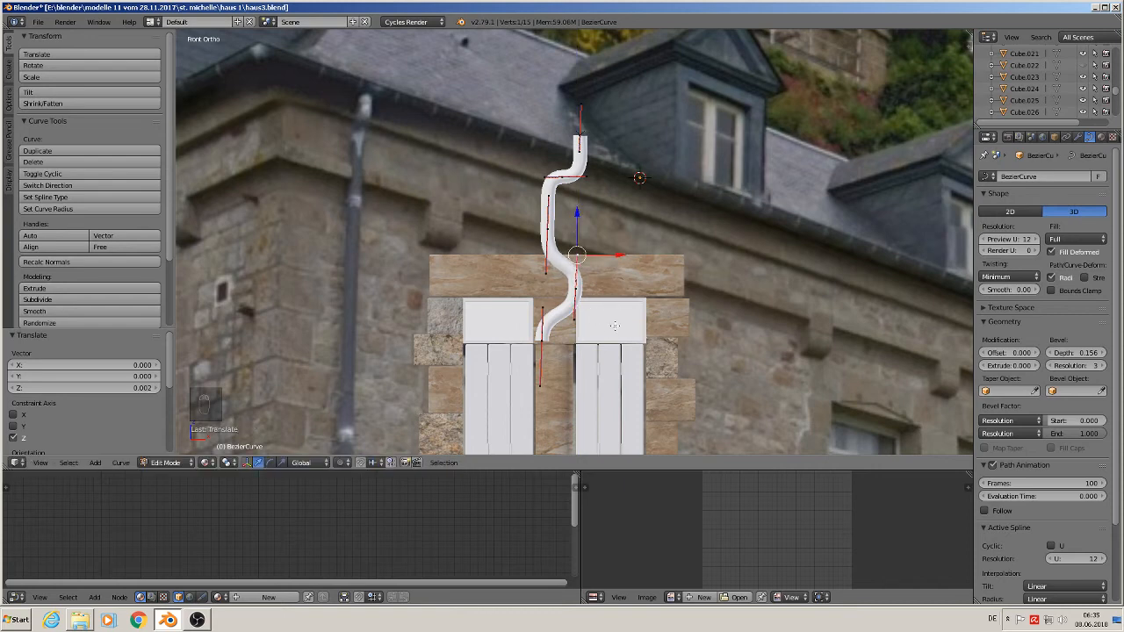
Nudge the lower handle of the pipe's bottom control point and leave curve editing
right_click(539, 392)
drag(572, 385, 575, 384)
key(Tab)
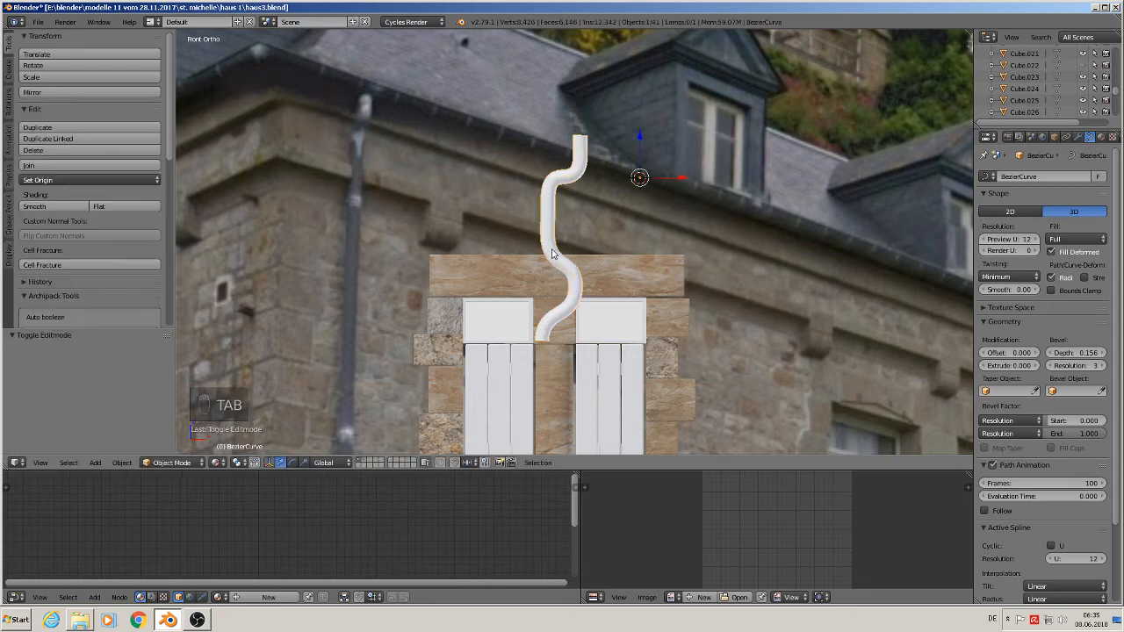
Move the upper handle of the pipe's middle control point -0.0002 on X and leave curve editing
key(Tab)
right_click(564, 195)
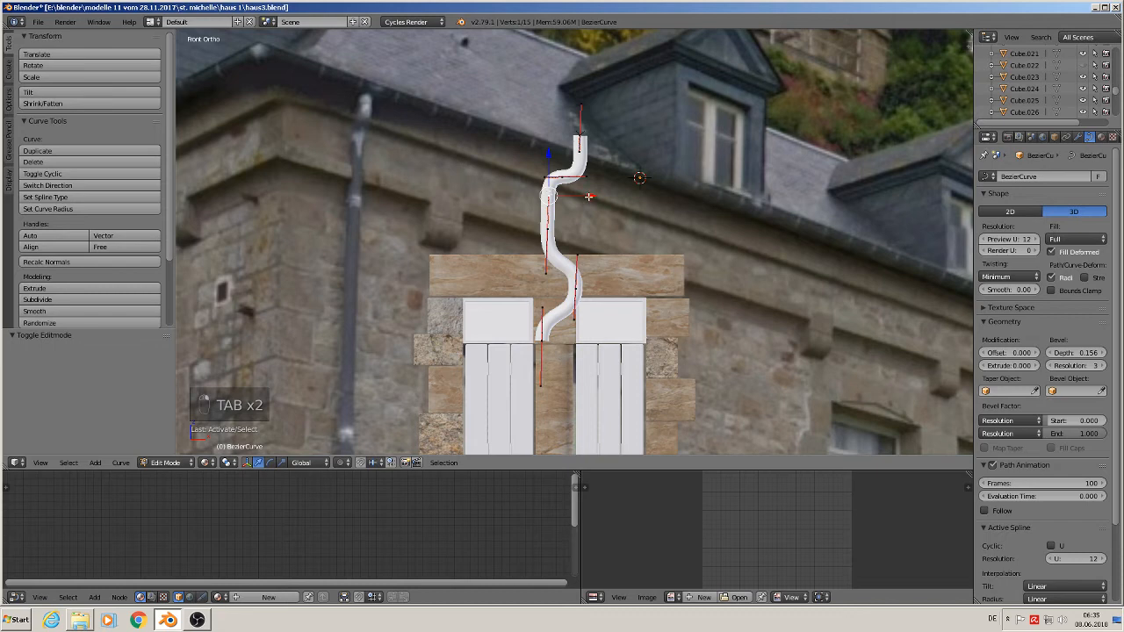
drag(588, 197, 589, 195)
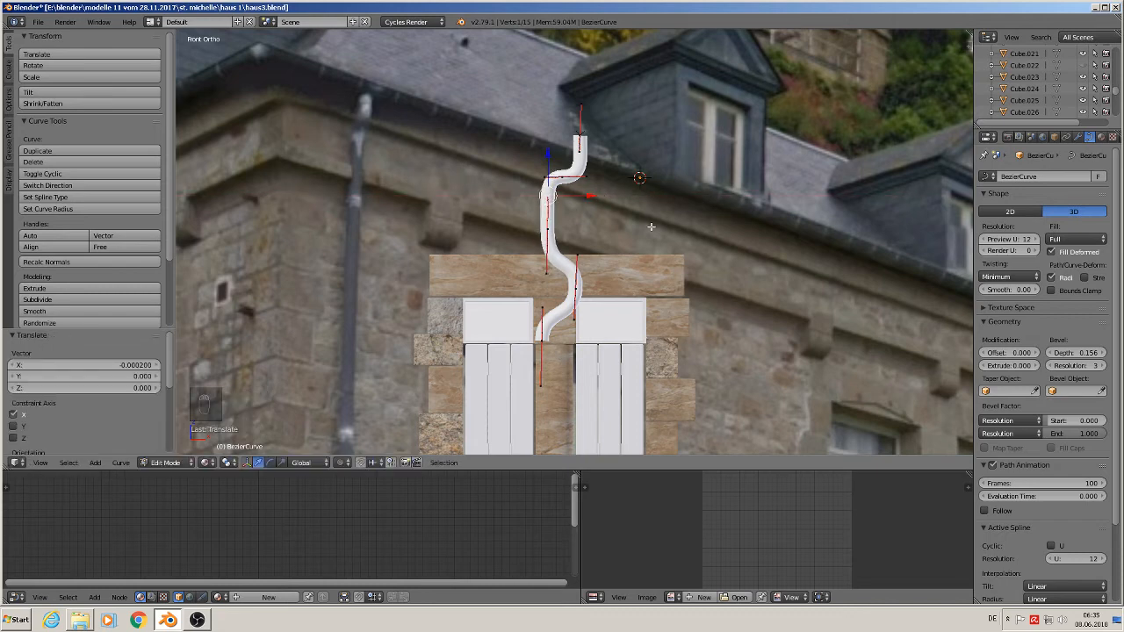
key(Tab)
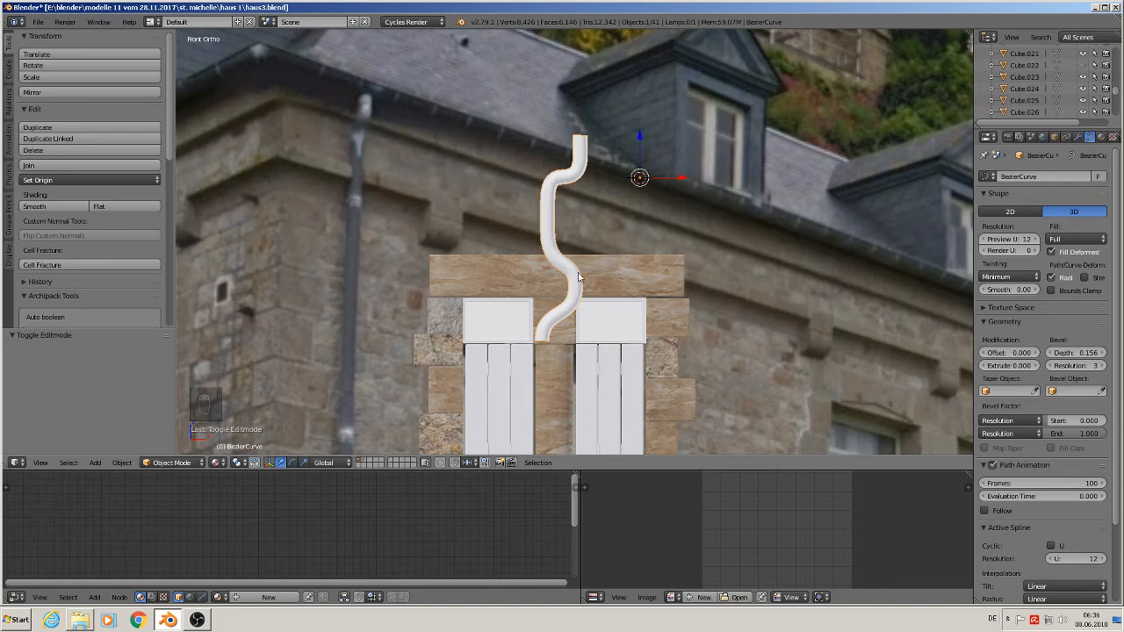
Delete the pipe's two lowest control points so the curve ends at the straight section below the upper bend
key(Tab)
right_click(539, 342)
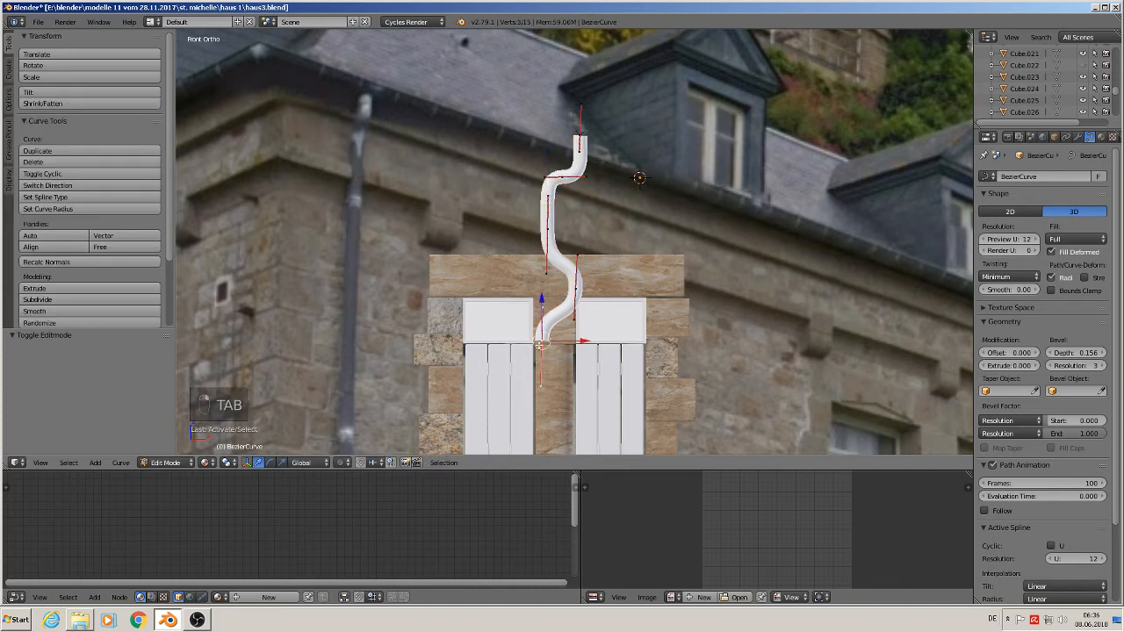
right_click(578, 286)
shift+right_click(541, 344)
key(x)
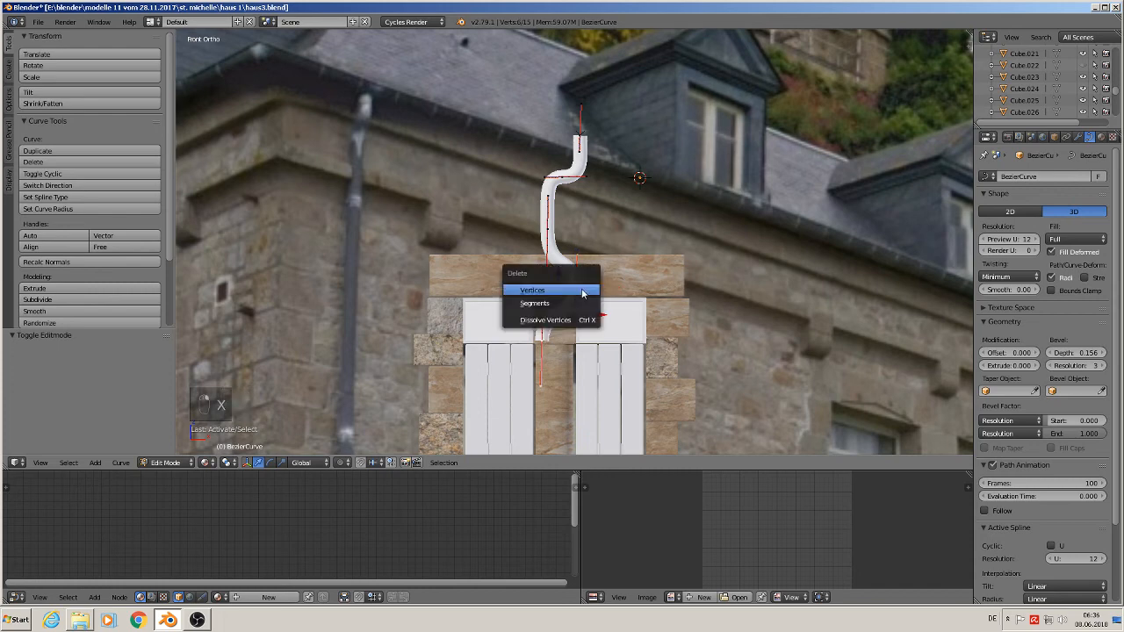
click(582, 292)
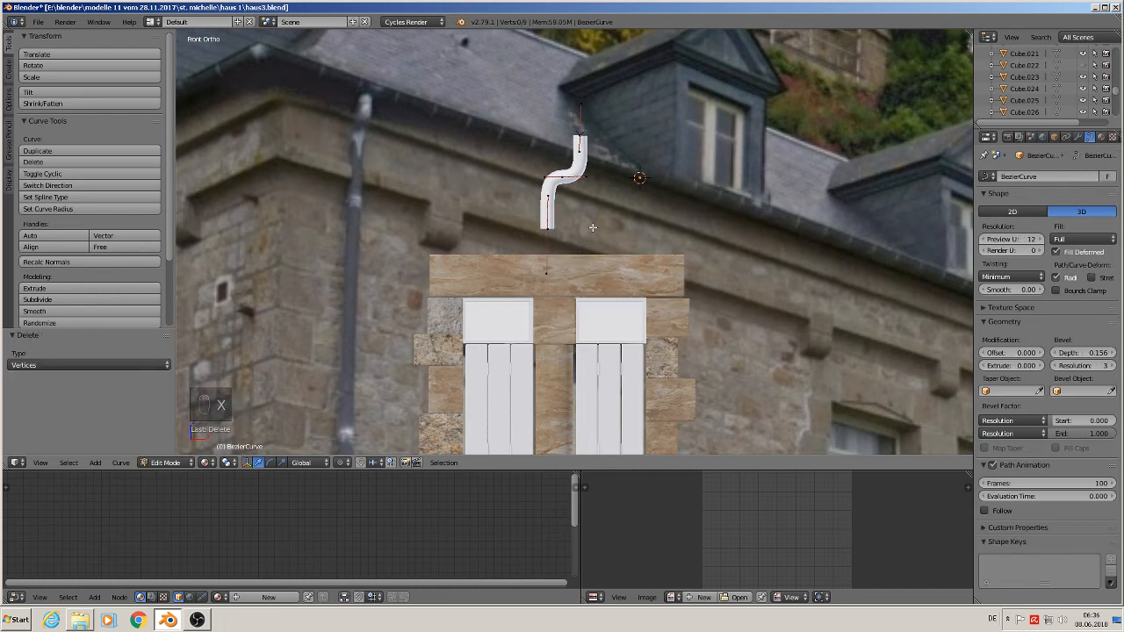
Move the second control point from the pipe's top -0.002 on Z
right_click(571, 186)
key(g)
key(z)
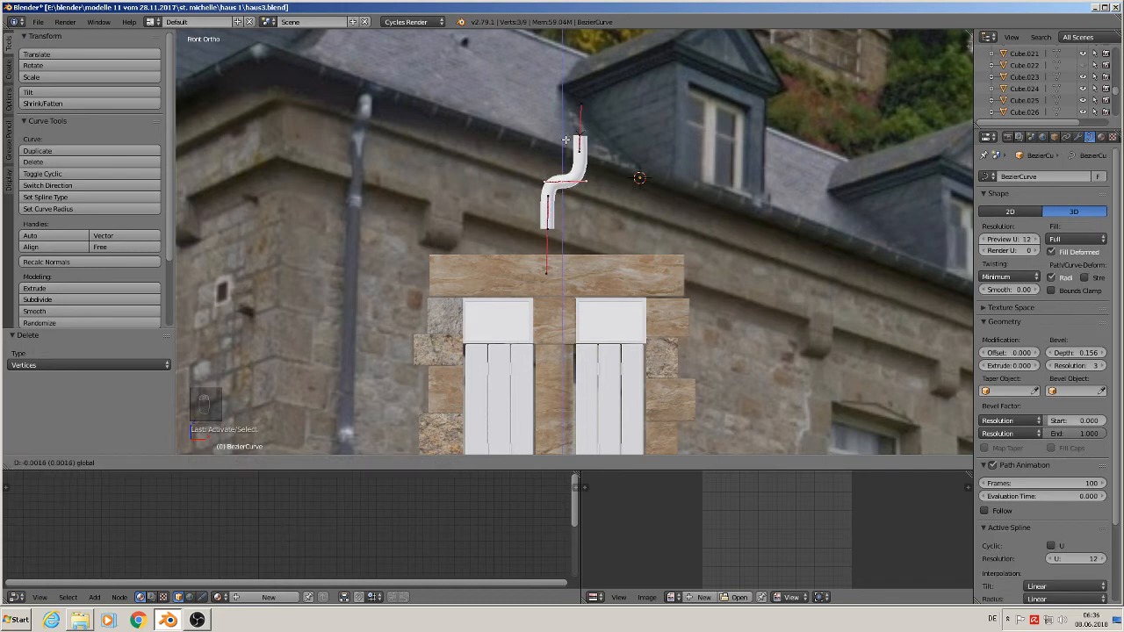
click(565, 139)
right_click(548, 226)
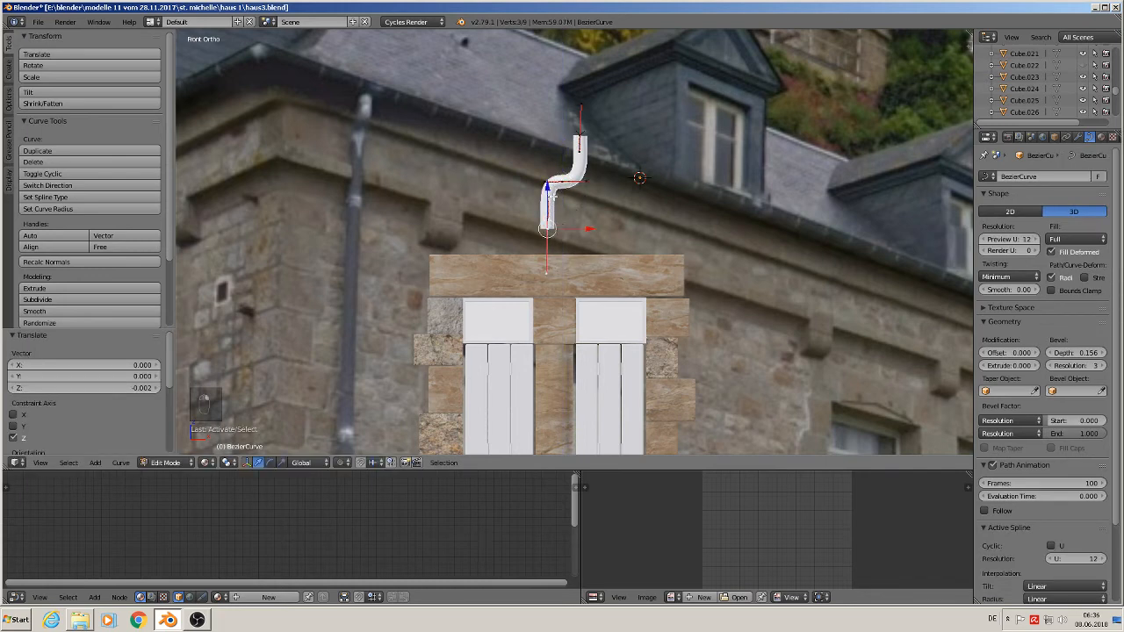
Duplicate the pipe curve in object mode and place the copy 0.046 away along X
key(Tab)
scroll(663, 241, down, 1)
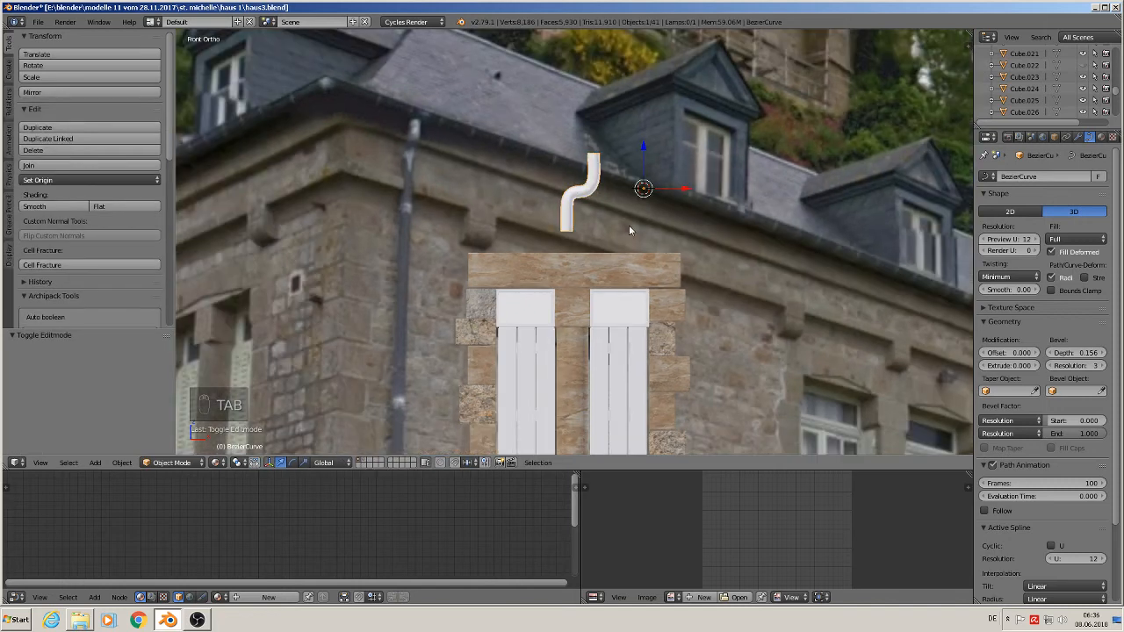
key(shift+d)
key(x)
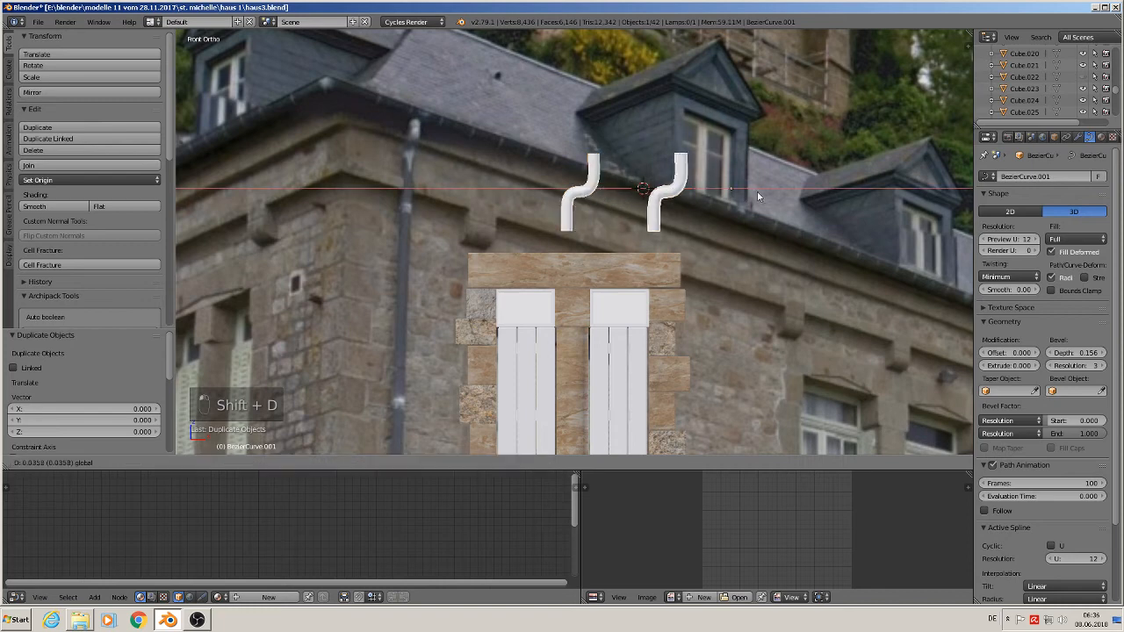
click(752, 219)
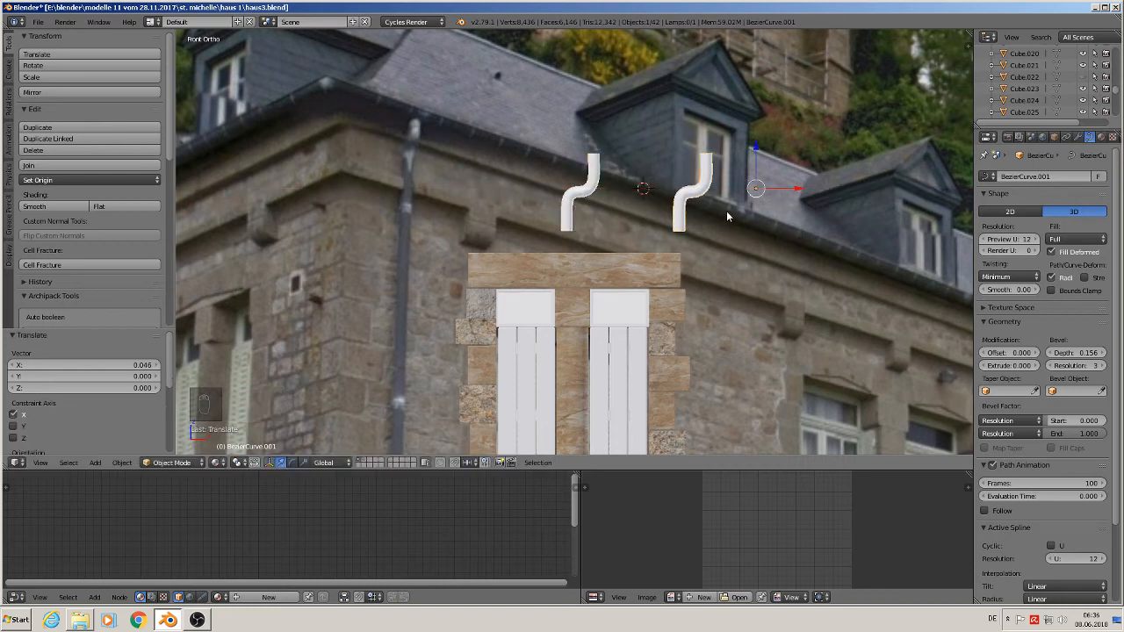
Convert the duplicated pipe from a curve to a mesh and open that mesh for editing
key(alt+c)
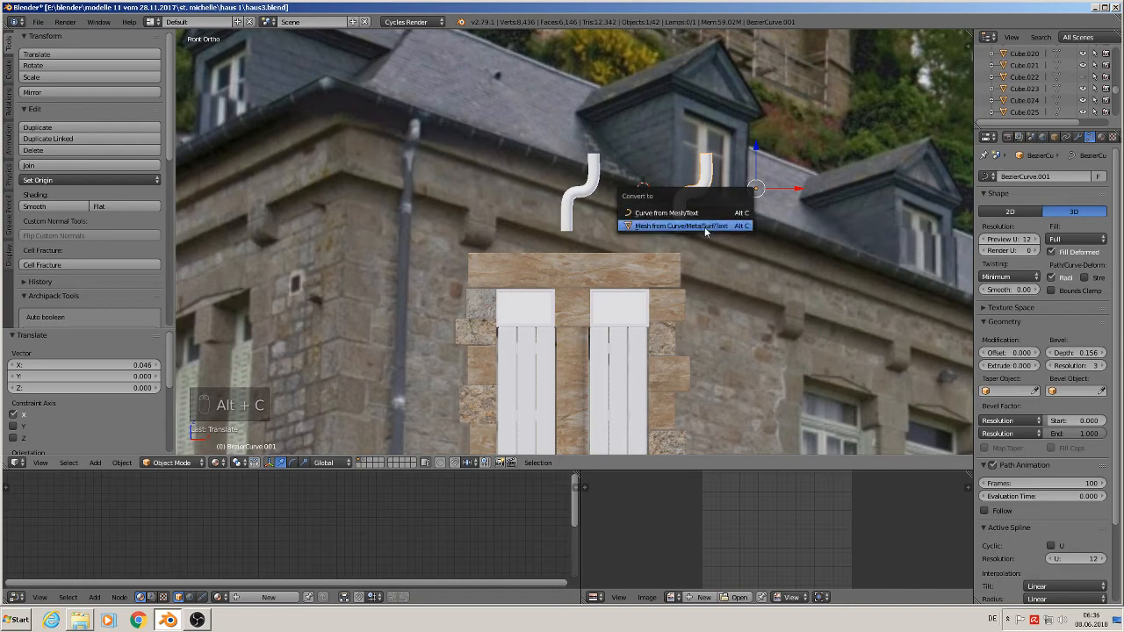
click(704, 226)
key(Tab)
key(Tab)
key(Tab)
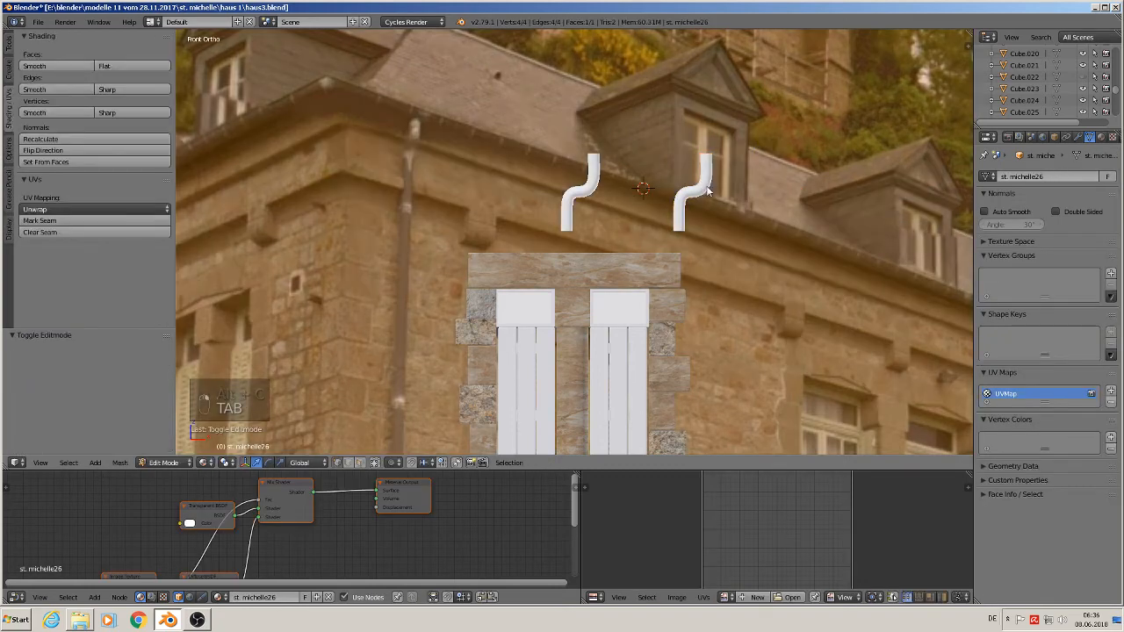
scroll(723, 234, up, 3)
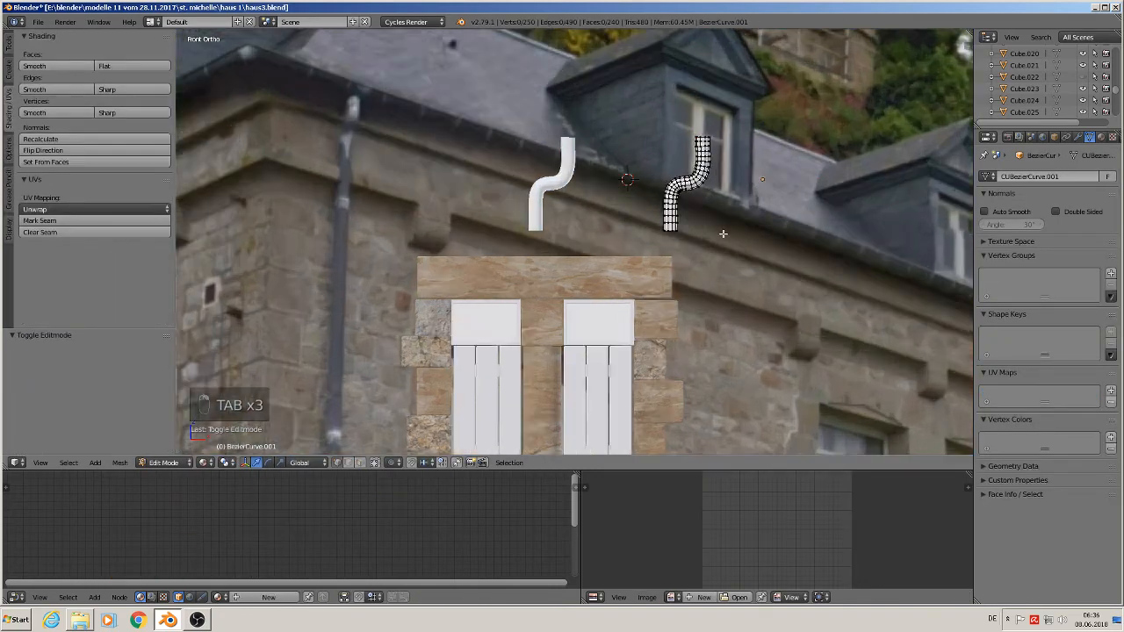
Delete the vertices of the mesh pipe's top five edge rings, removing its upper straight section
alt+right_click(707, 117)
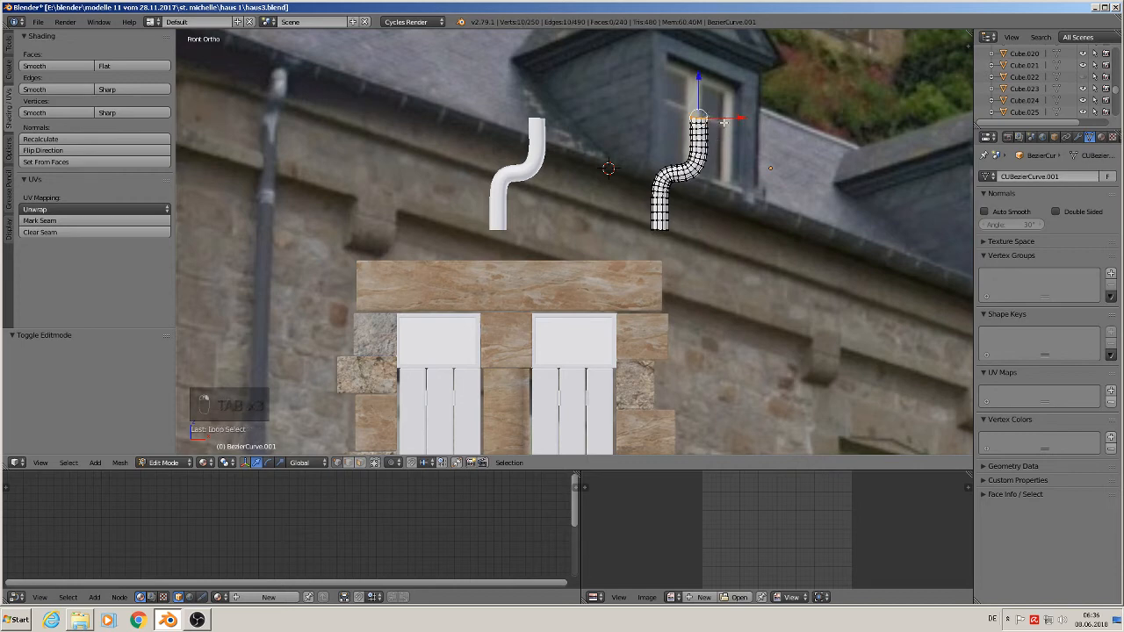
key(ctrl+KP_Add)
key(ctrl+KP_Add)
key(ctrl+KP_Add)
key(ctrl+KP_Add)
key(ctrl+KP_Add)
key(ctrl+KP_Add)
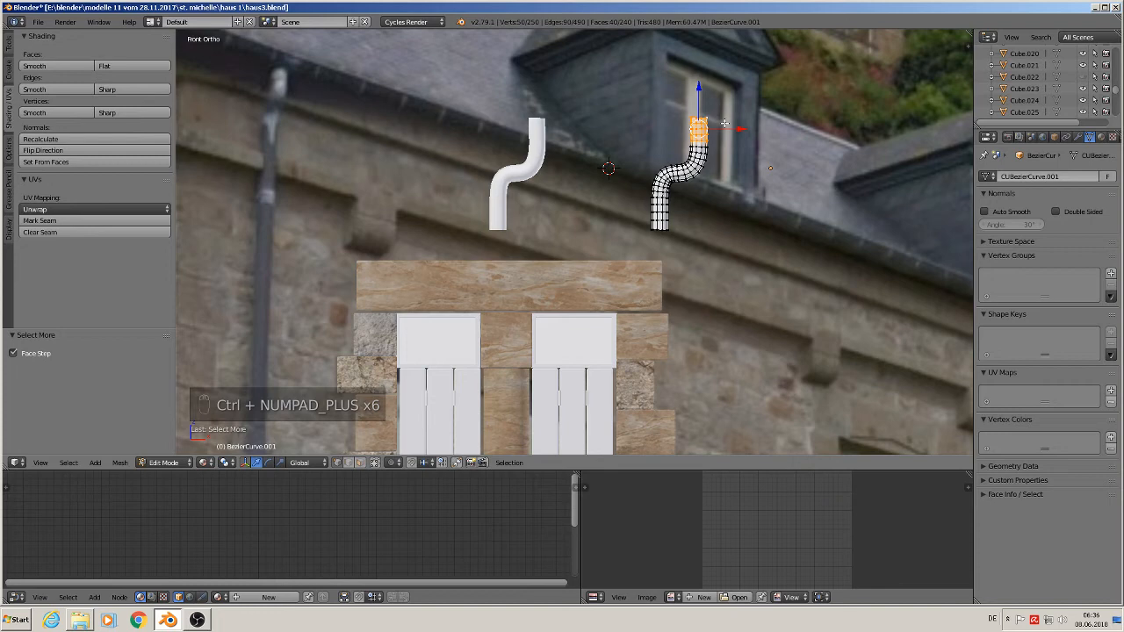
key(x)
click(725, 123)
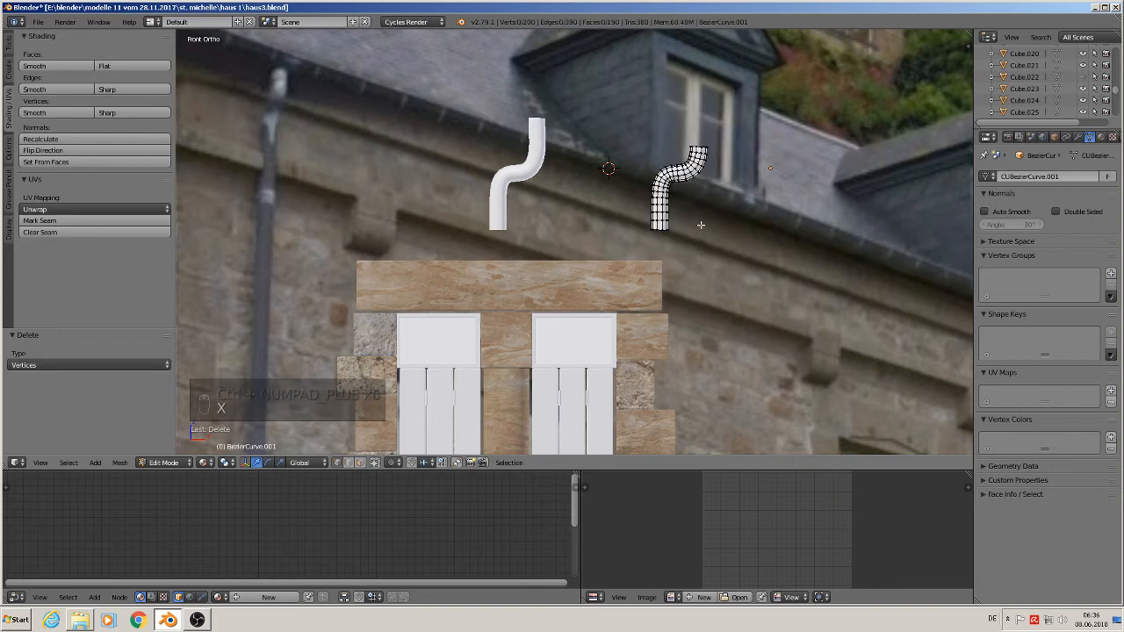
Extrude the mesh pipe's top edge ring 0.003 upward on Z
alt+right_click(701, 147)
key(e)
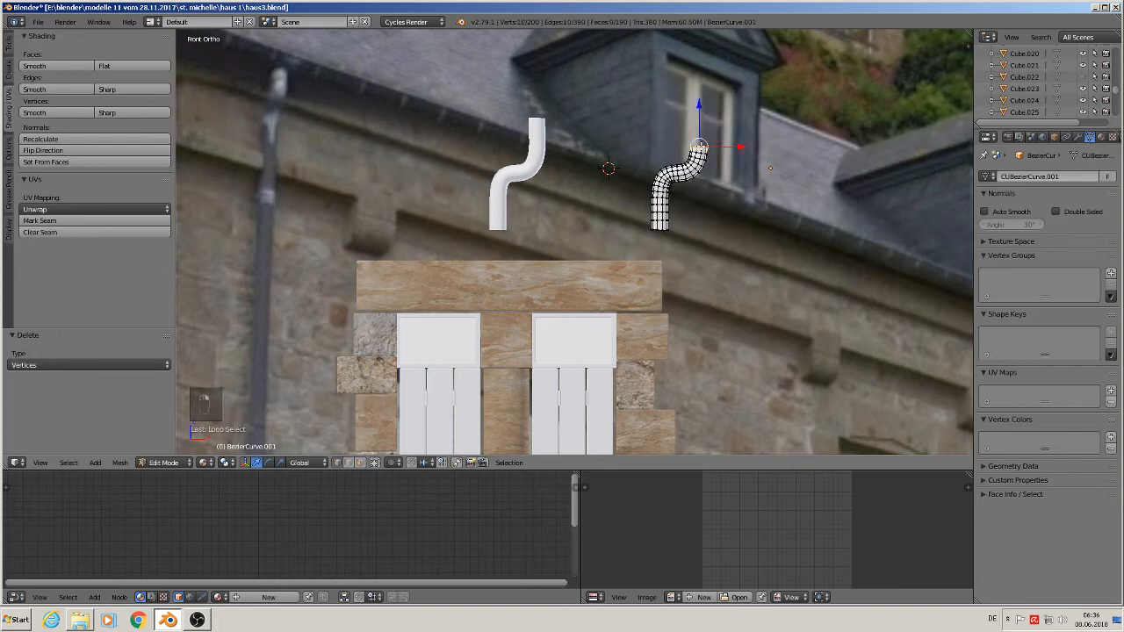
click(700, 103)
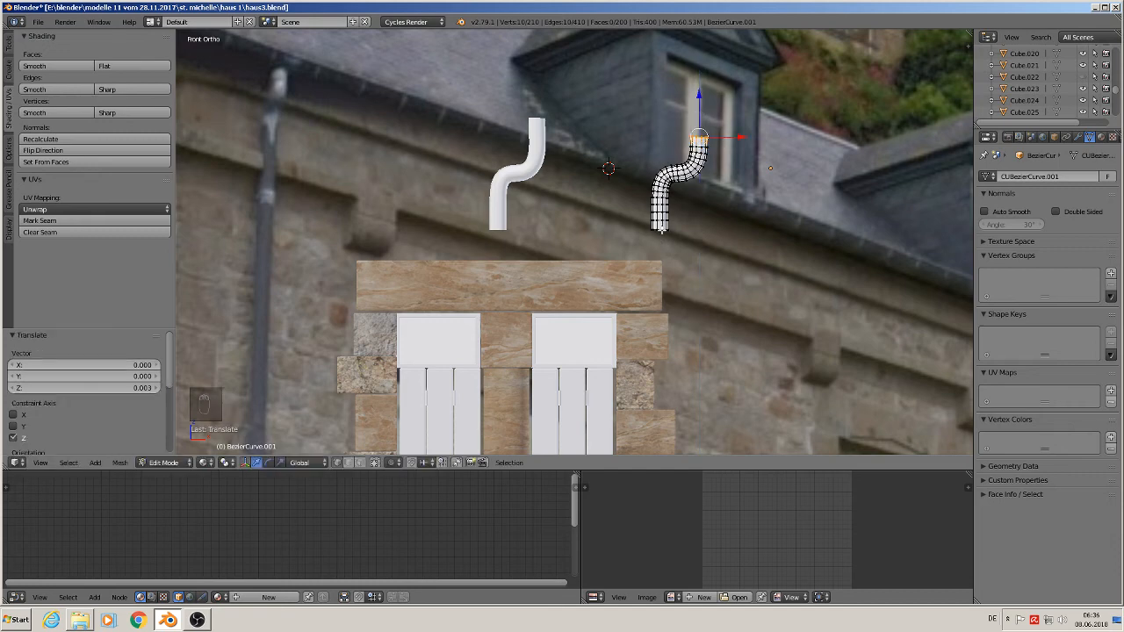
Delete the vertices of the mesh pipe's bottom four edge rings, removing its lower straight section
alt+right_click(660, 231)
key(ctrl+KP_Add)
key(ctrl+KP_Add)
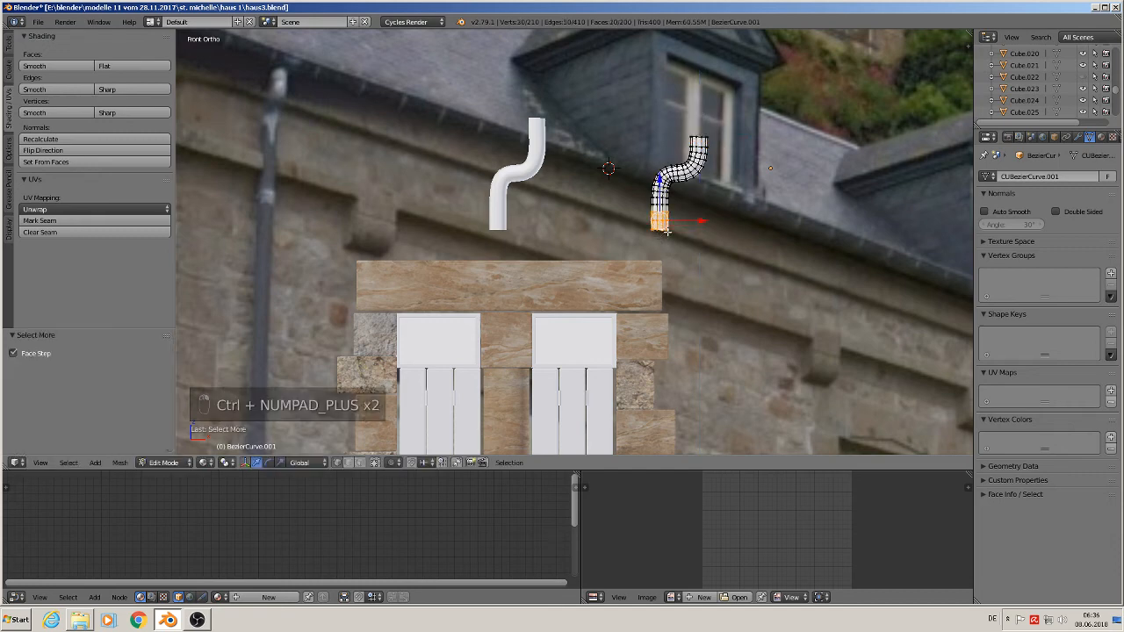
key(ctrl+KP_Add)
key(x)
click(668, 234)
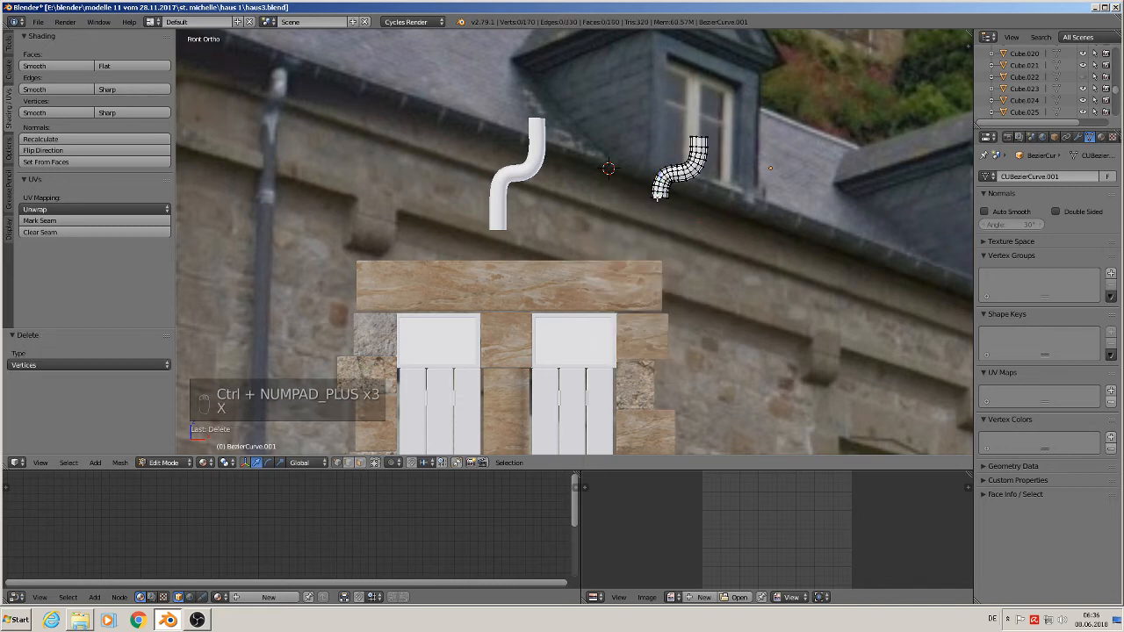
Extrude the mesh pipe's bottom edge ring and move it -0.251 on Z to form the long straight downpipe
scroll(677, 298, down, 6)
shift+middle_drag(677, 298, 637, 243)
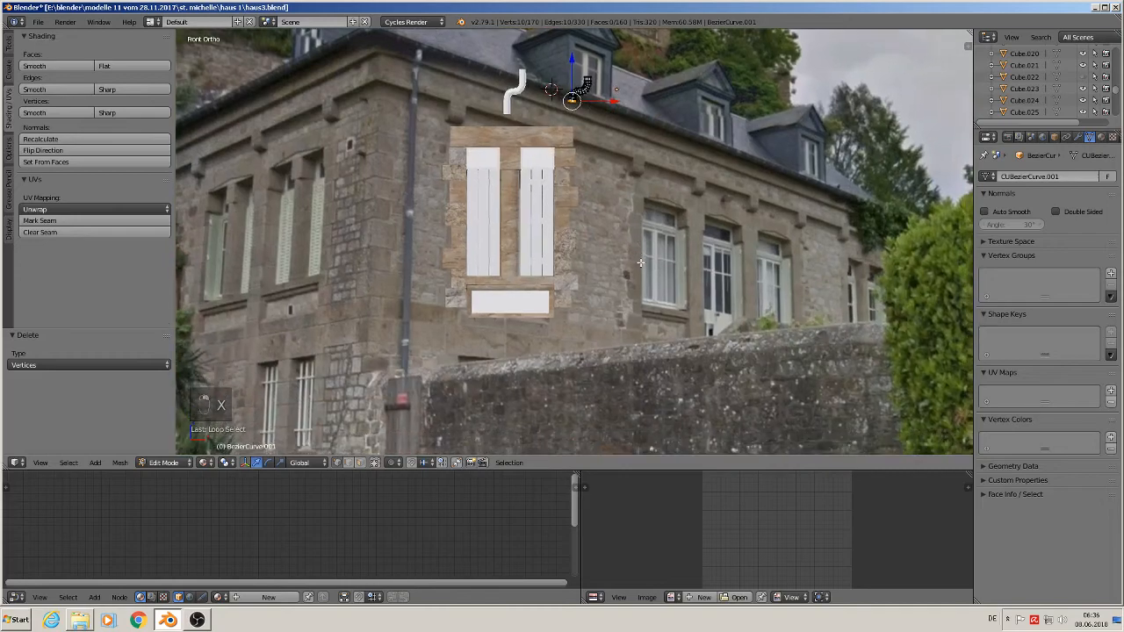
key(e)
right_click(599, 112)
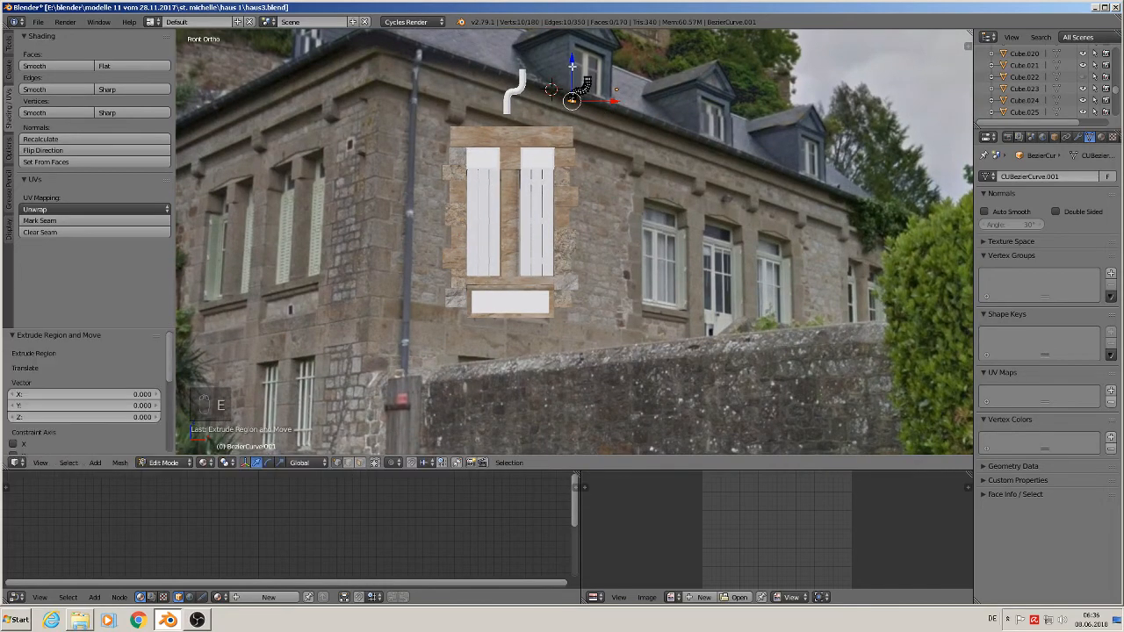
key(g)
key(z)
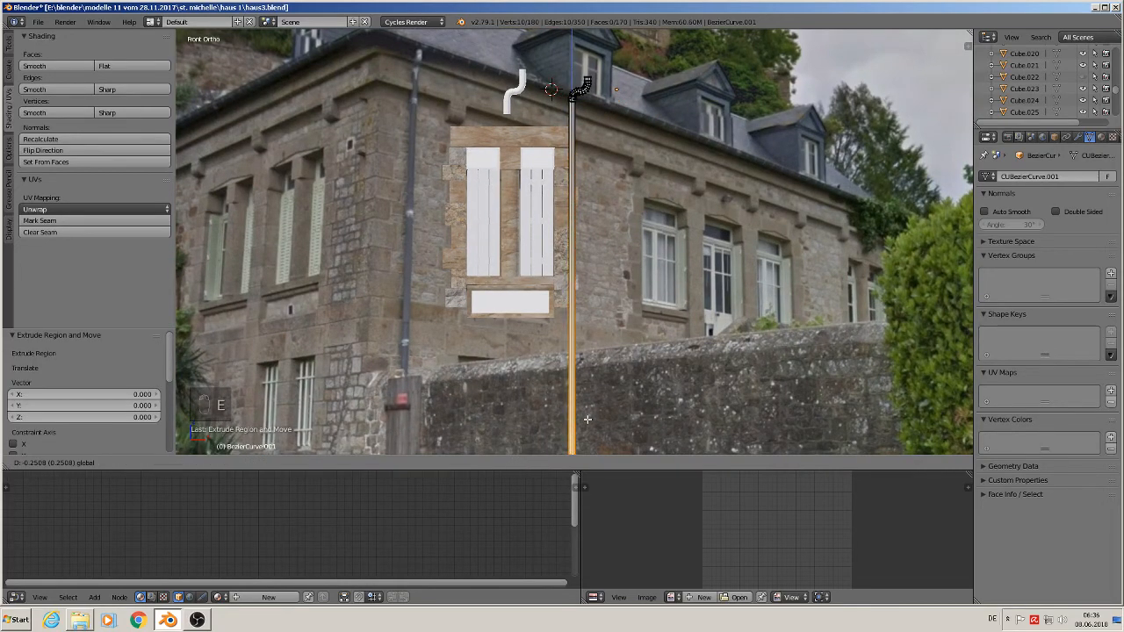
click(587, 419)
scroll(590, 339, down, 3)
scroll(580, 265, up, 4)
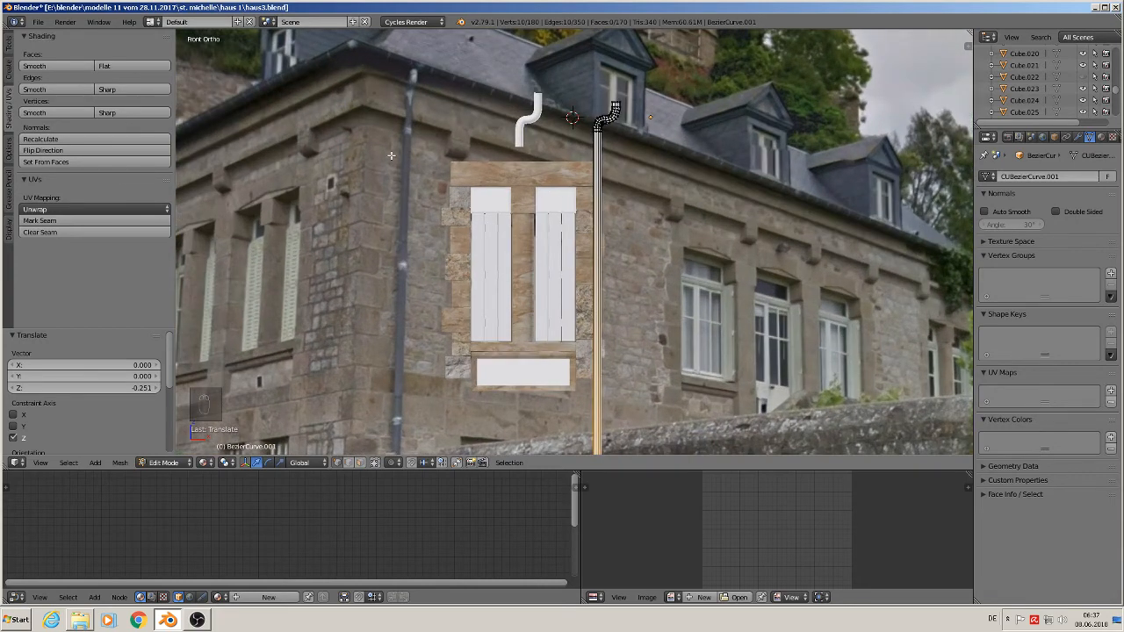
scroll(613, 167, down, 4)
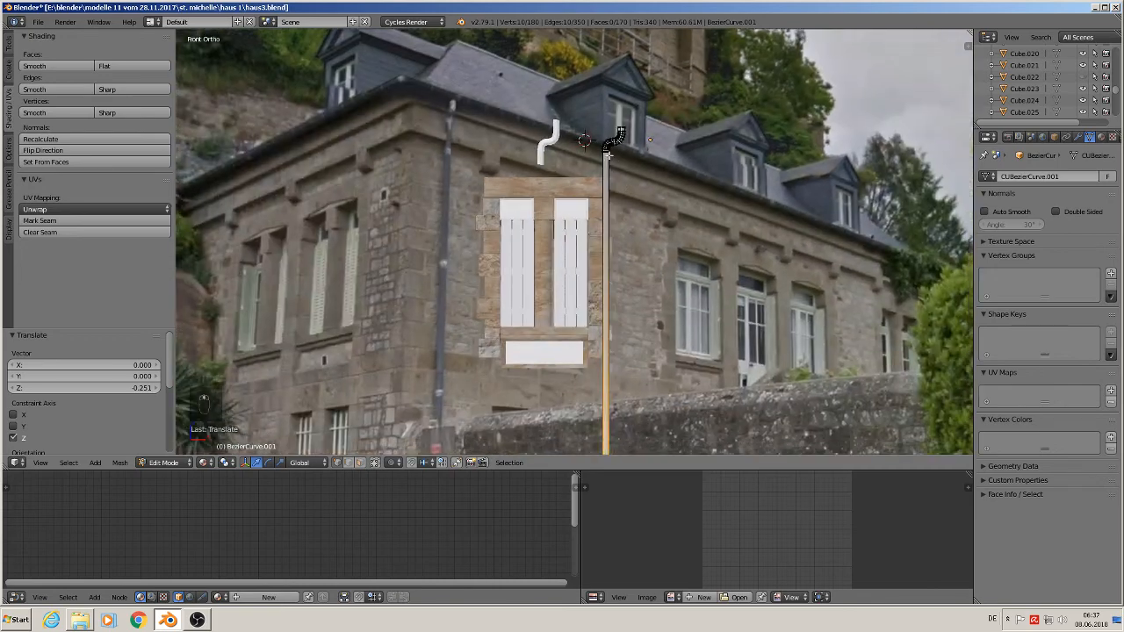
scroll(641, 223, up, 5)
scroll(641, 223, up, 3)
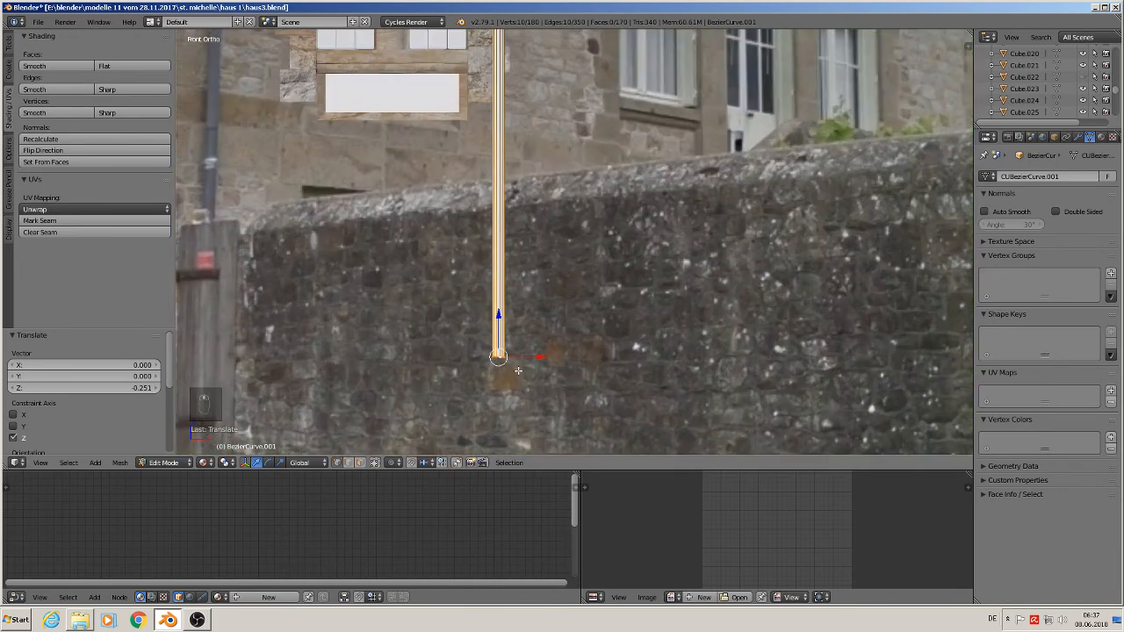
Duplicate the downpipe's bottom edge ring, move the copy 0.015 up on Z and scale it by 1.188
key(shift+d)
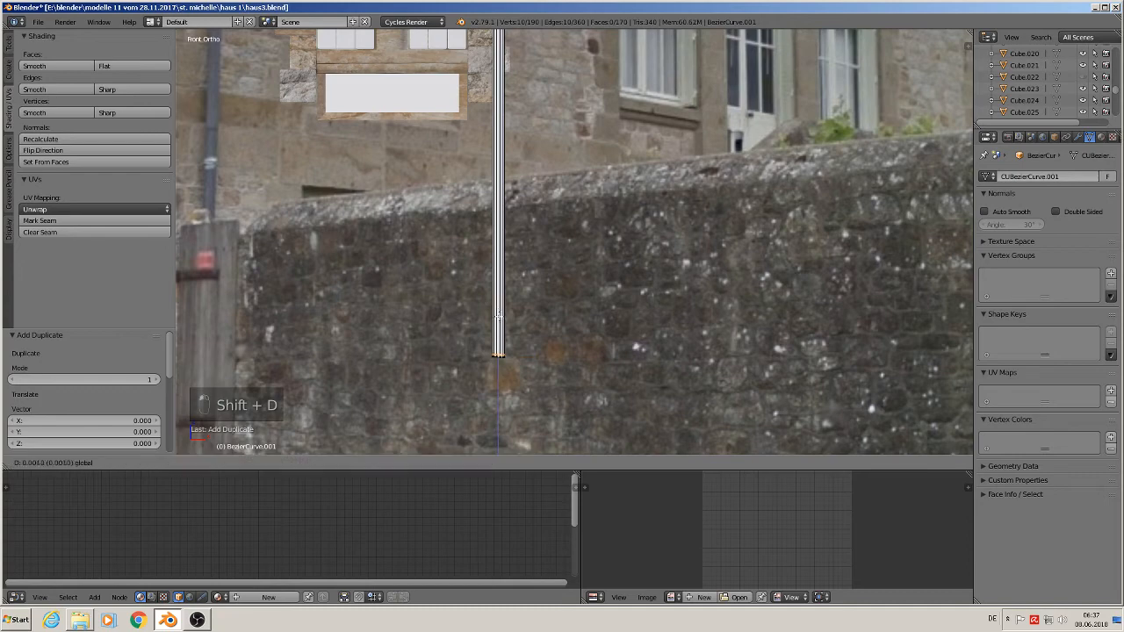
click(498, 283)
scroll(519, 339, up, 3)
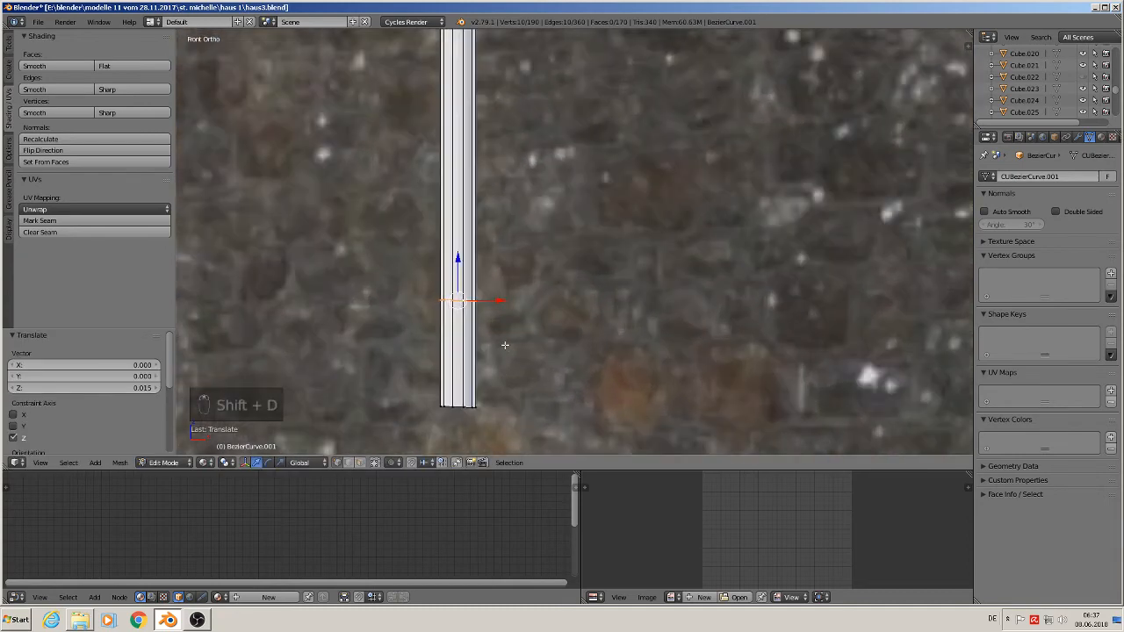
key(s)
click(511, 346)
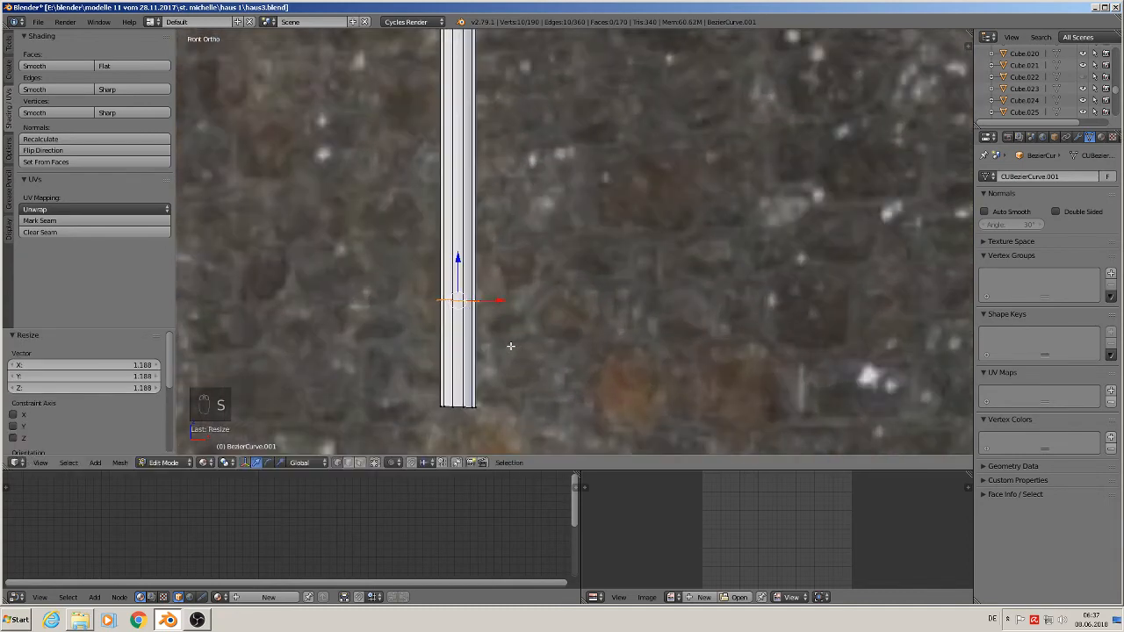
Extrude the enlarged ring -0.001 on Z to form a thin collar around the lower pipe
key(e)
right_click(507, 348)
key(e)
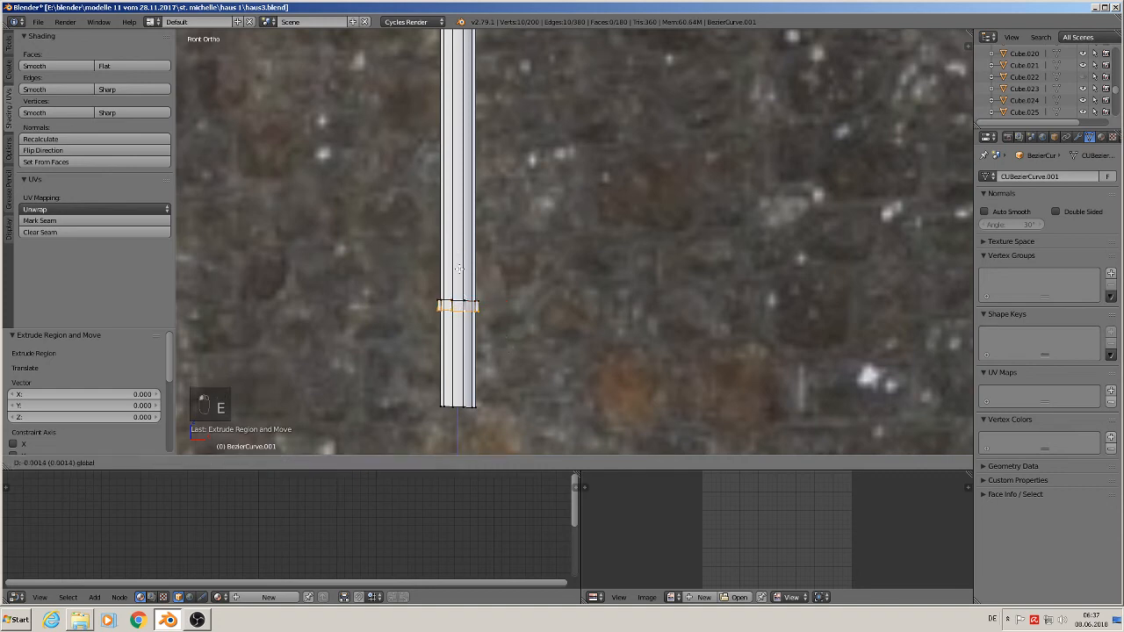
click(459, 269)
Select the whole linked collar and place three duplicates at intervals up the pipe, the second copy 0.092 higher on Z, and leave Edit Mode
scroll(494, 316, down, 7)
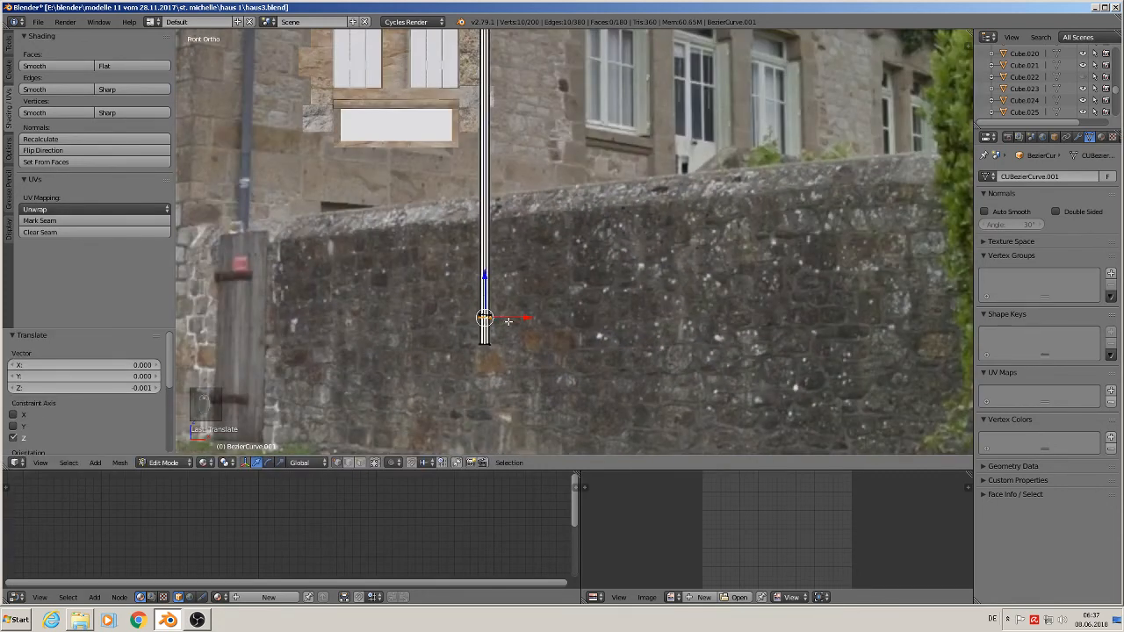
key(l)
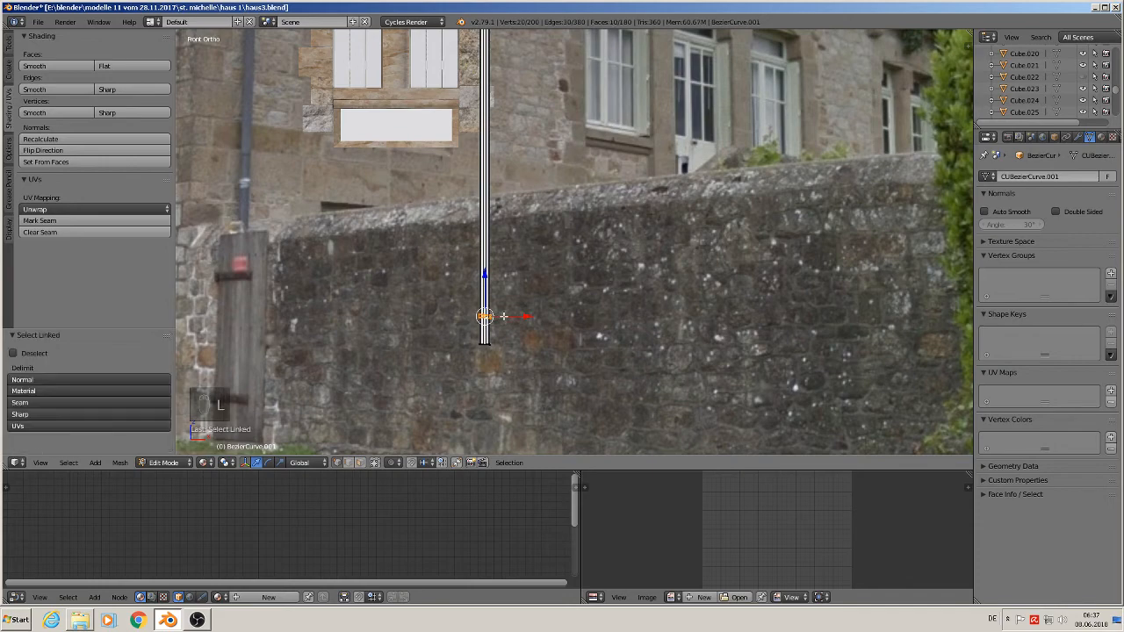
scroll(514, 386, down, 3)
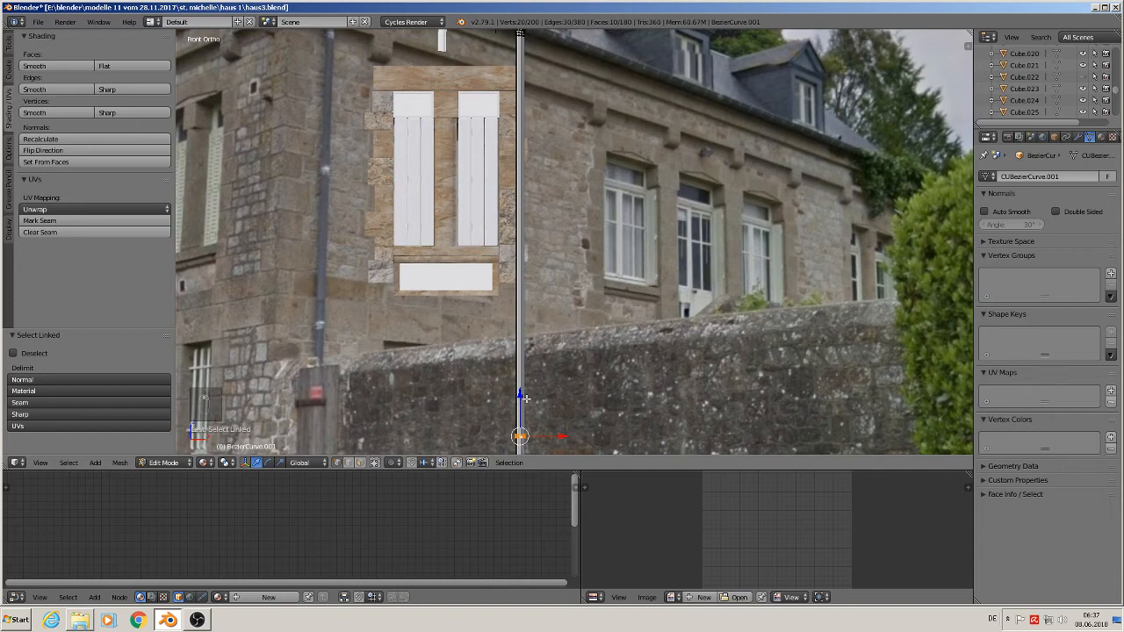
key(shift+d)
drag(520, 395, 510, 290)
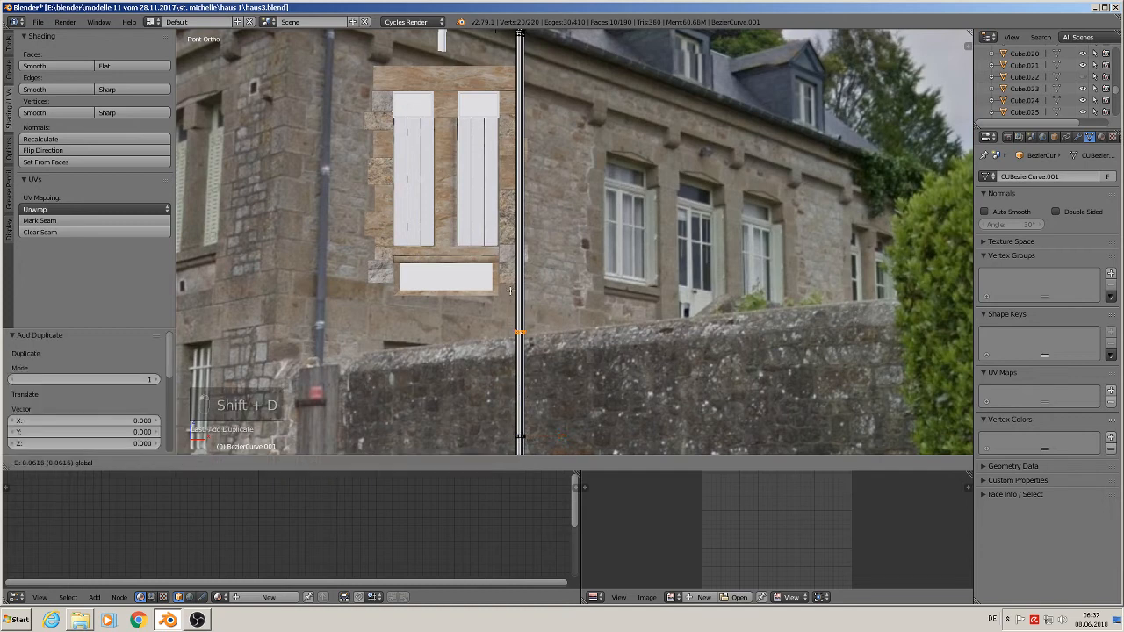
key(shift+d)
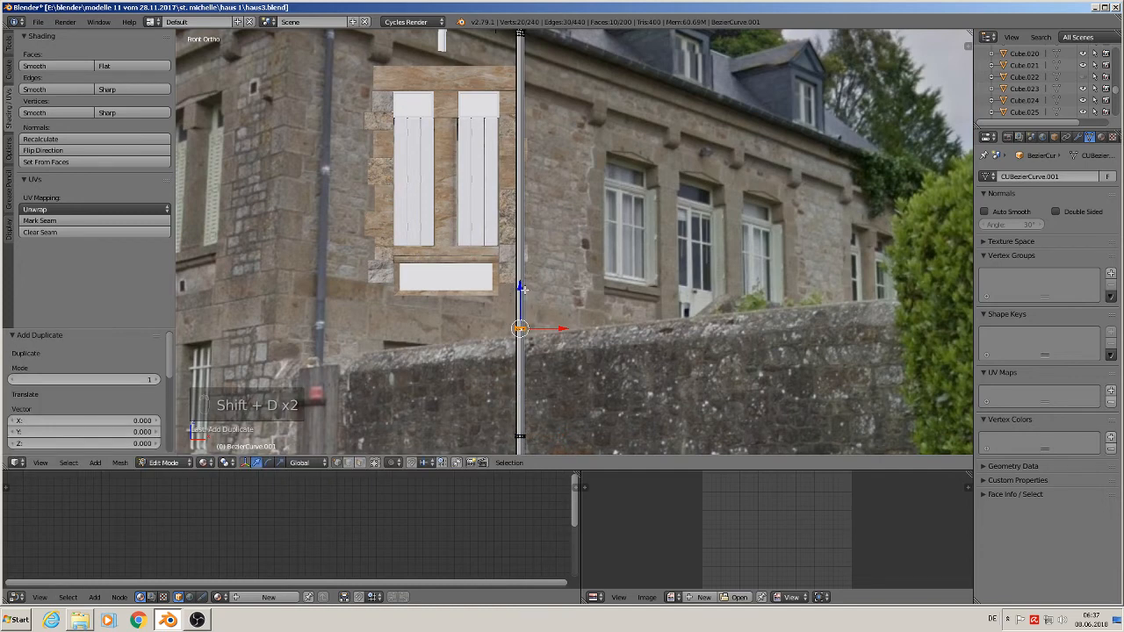
click(532, 135)
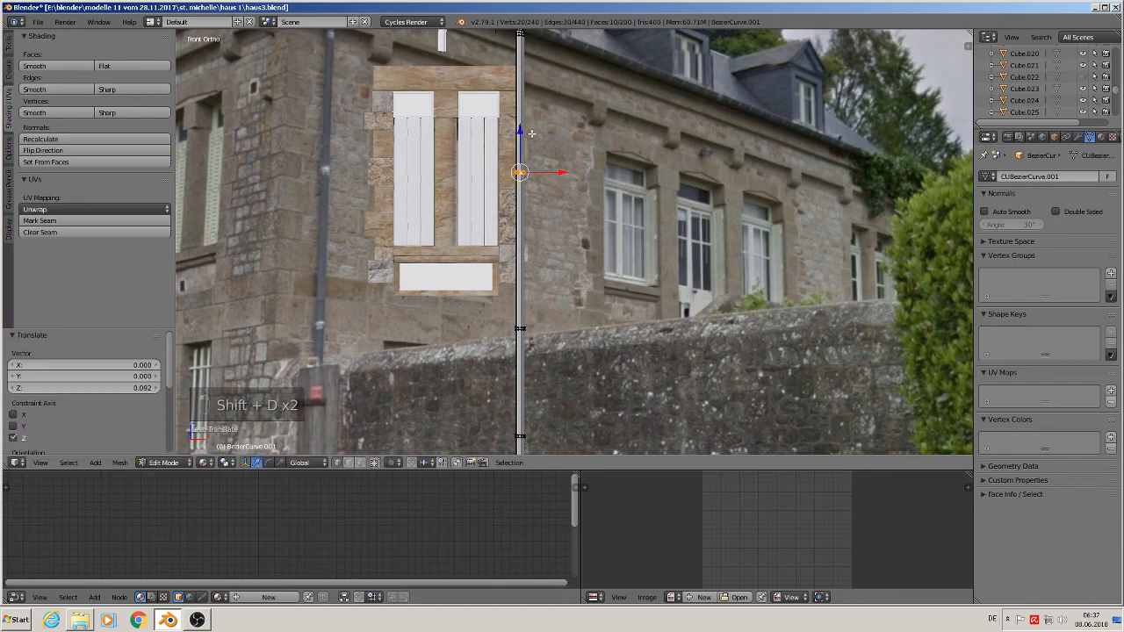
shift+middle_drag(532, 135, 536, 275)
key(shift+d)
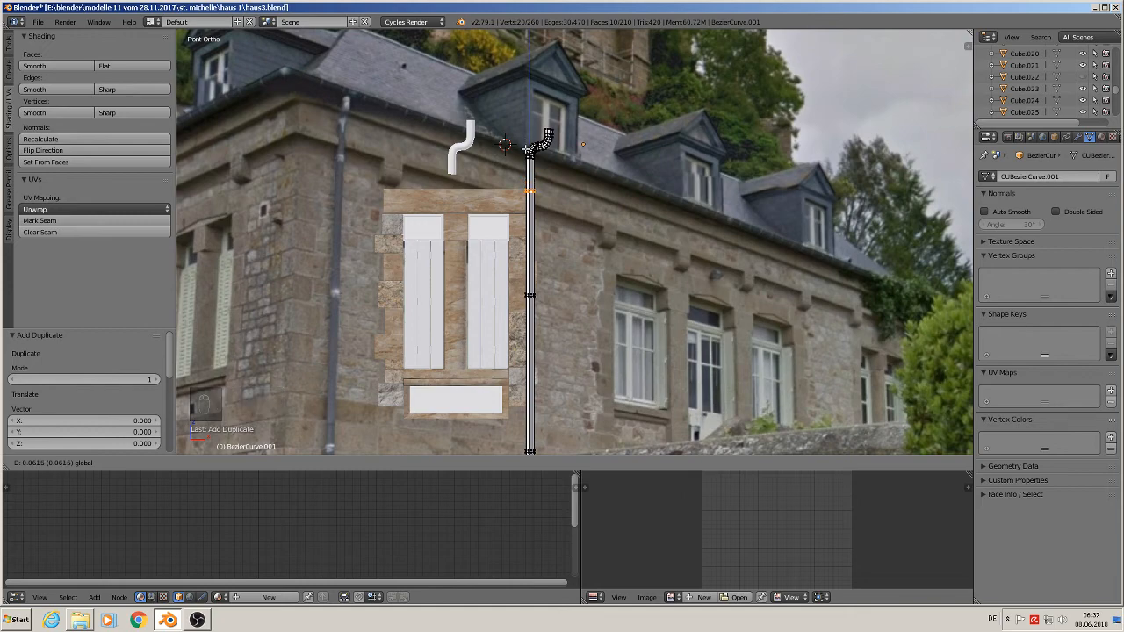
click(526, 147)
key(Tab)
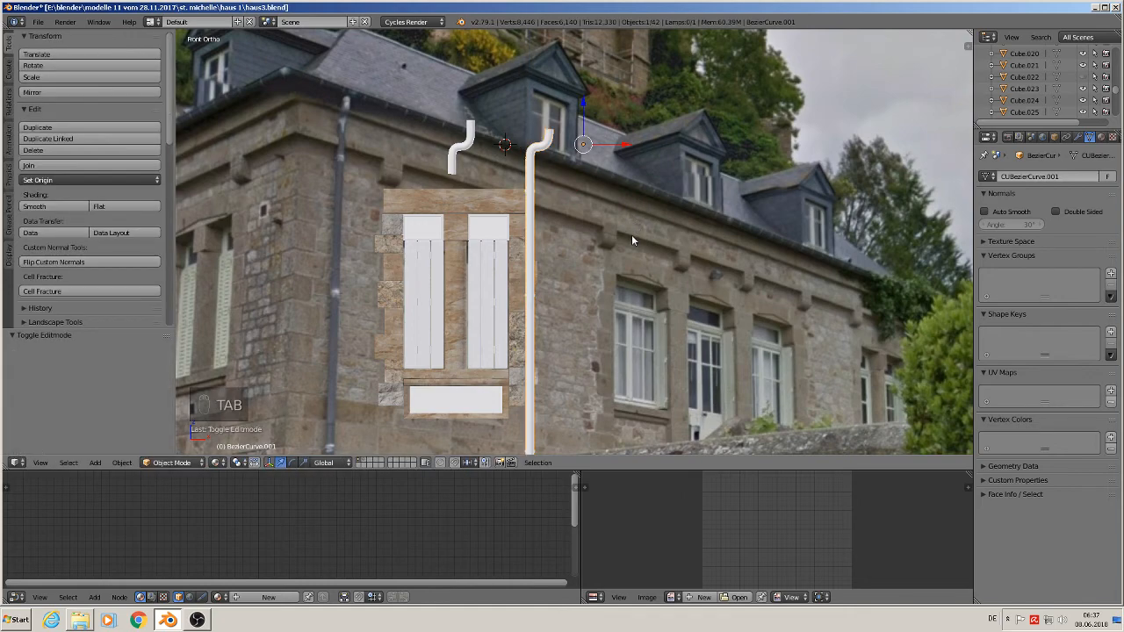
Move the original Bezier curve pipe to layer 2
scroll(556, 325, down, 2)
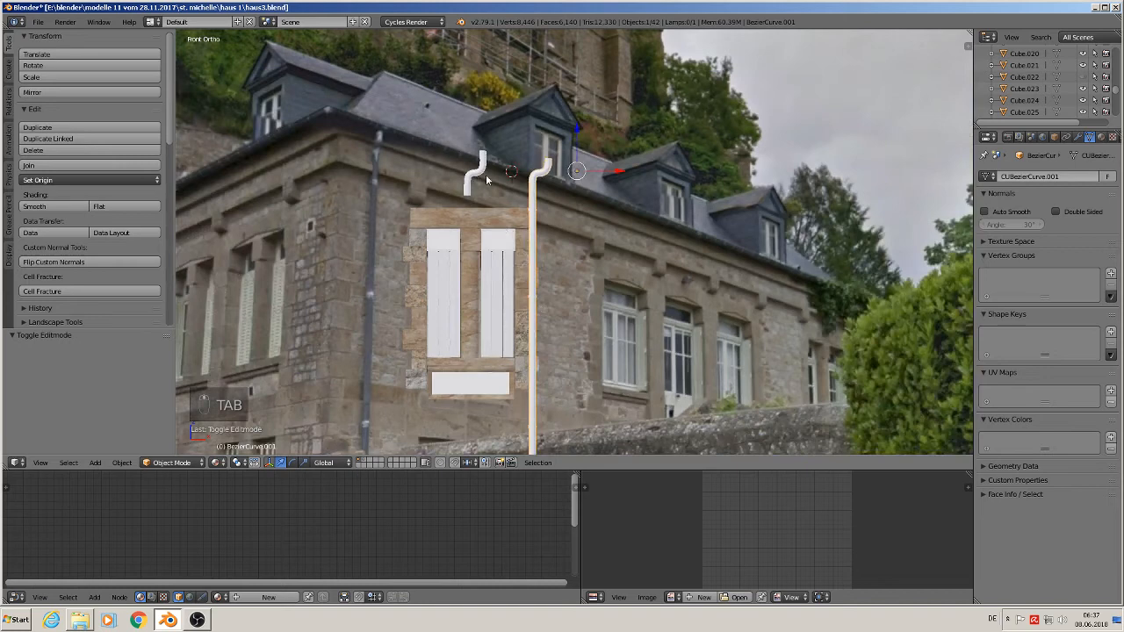
right_click(485, 176)
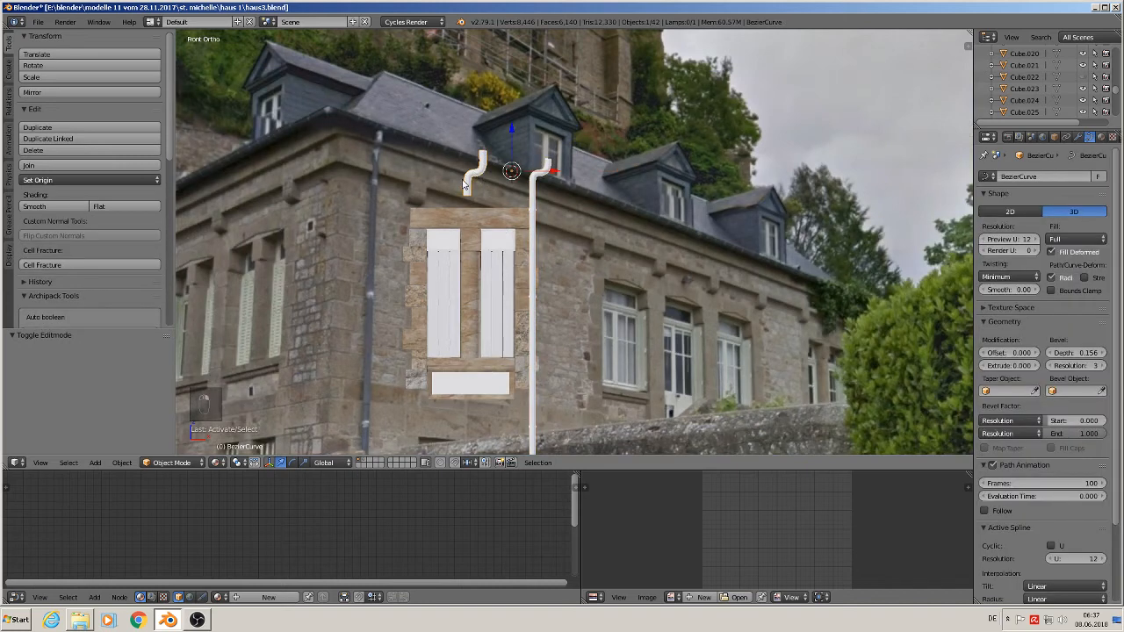
key(m)
click(565, 201)
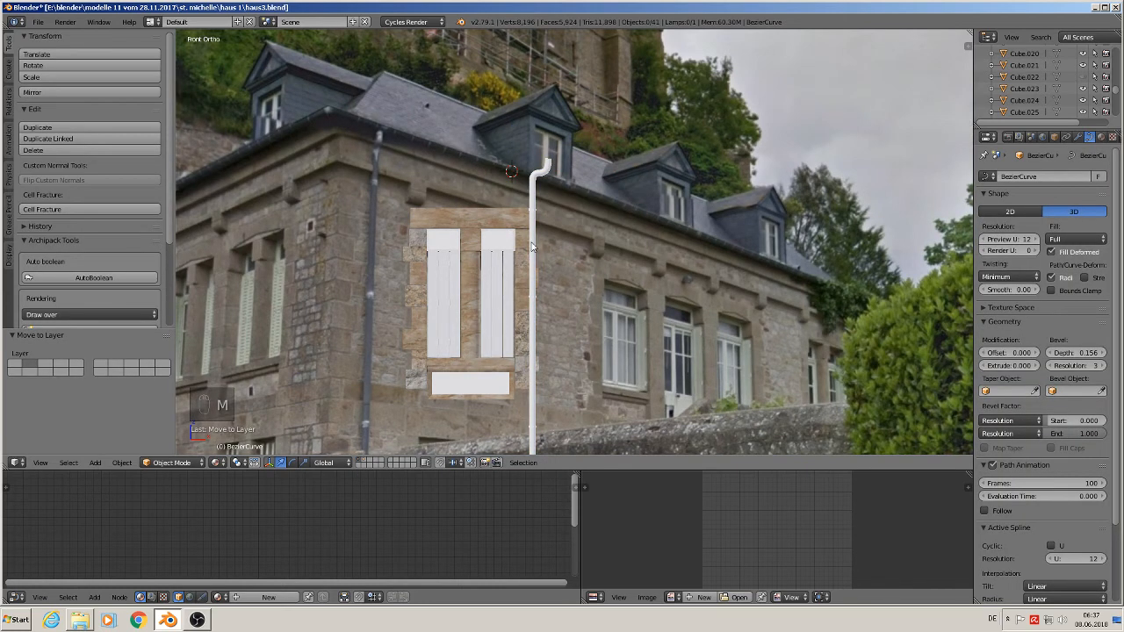
Move the mesh downpipe -0.975 on X away from the reference photo
right_click(541, 191)
scroll(585, 264, down, 8)
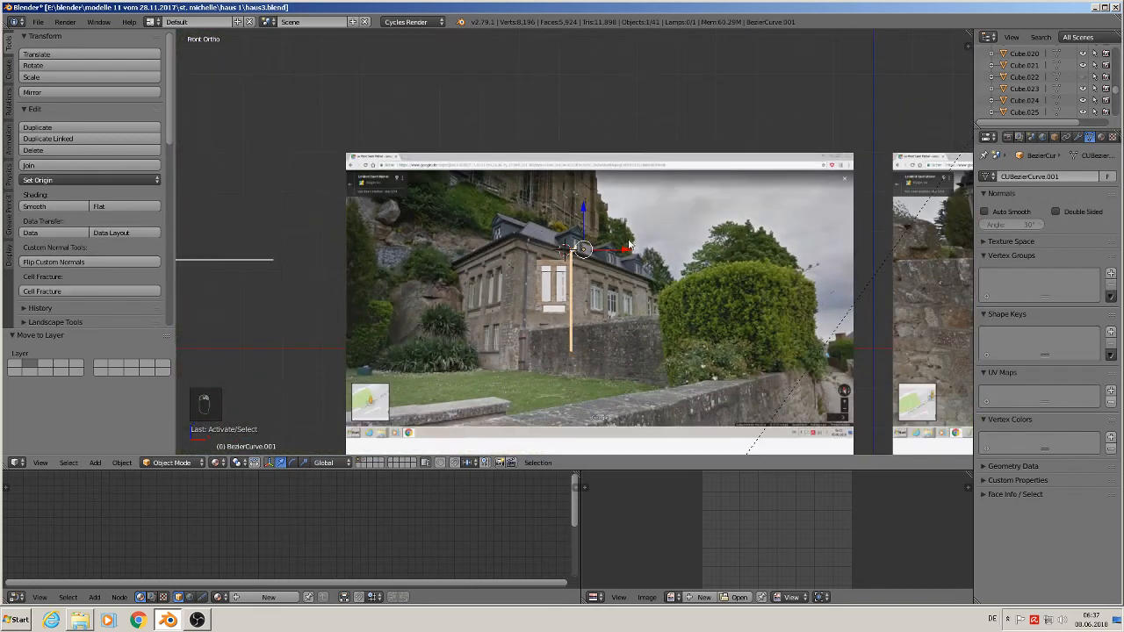
key(g)
key(x)
click(250, 251)
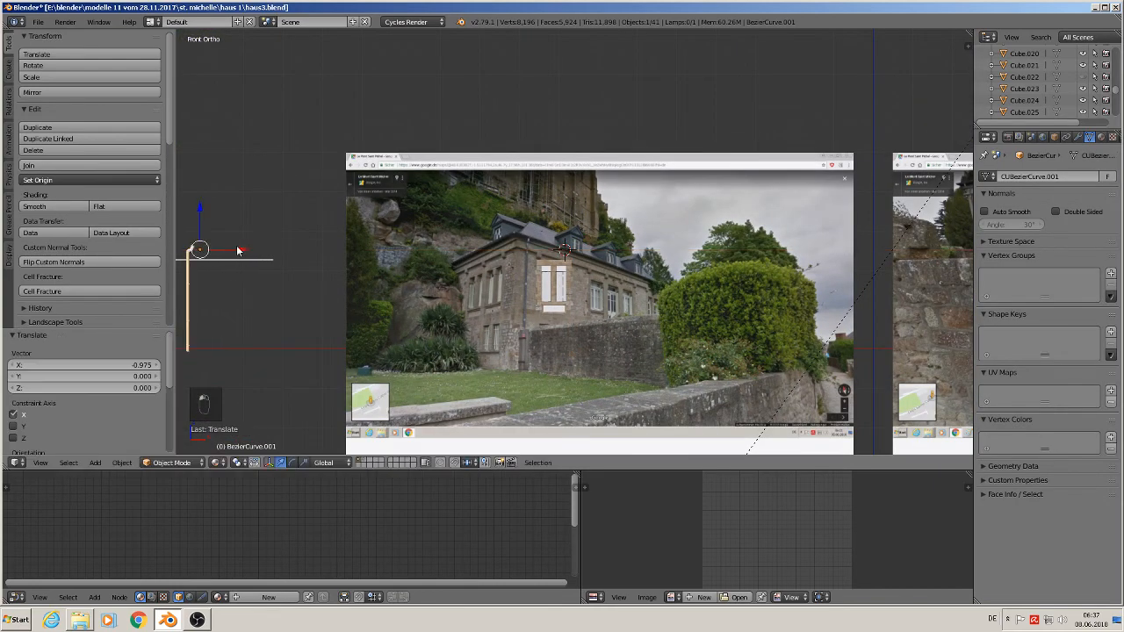
Move the downpipe -0.107 on Z and -0.138 on X to place it beside the house wall
shift+middle_drag(281, 261, 604, 213)
key(g)
key(z)
click(539, 204)
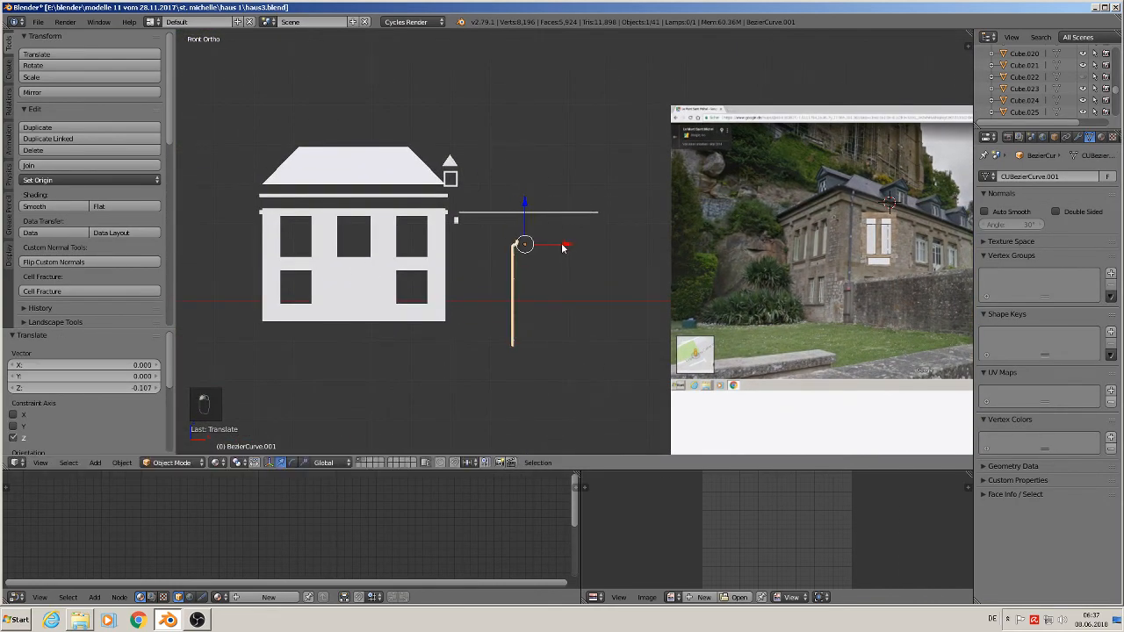
key(g)
key(x)
click(509, 239)
Flatten the downpipe's top edge ring by scaling it to 0 on Z and mark the ring as a seam
scroll(508, 238, up, 8)
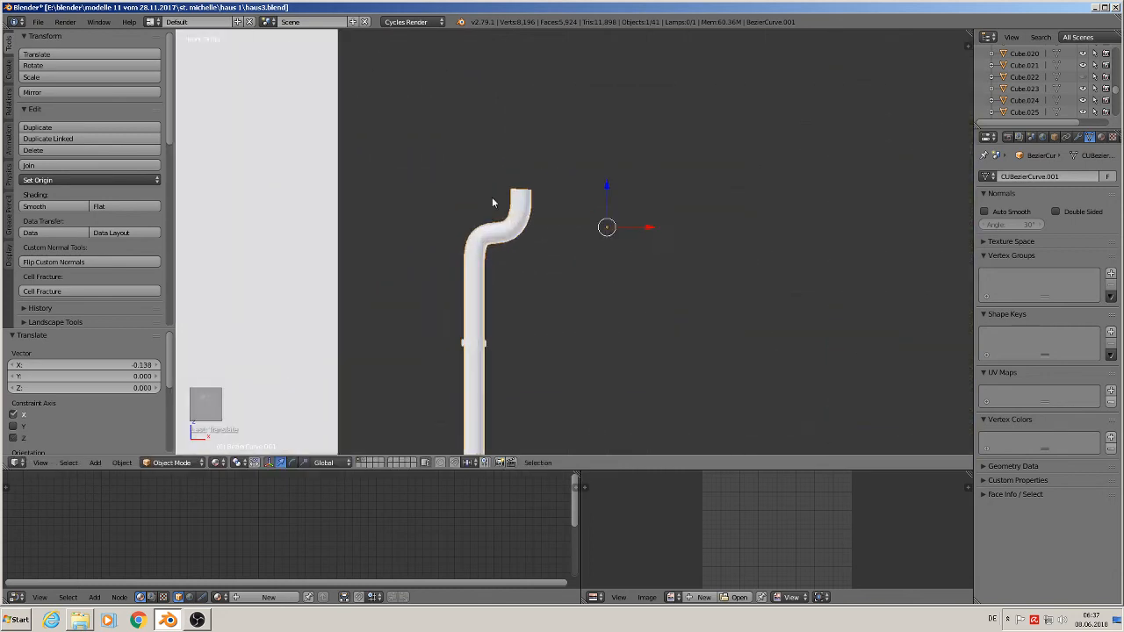
key(Tab)
alt+right_click(530, 194)
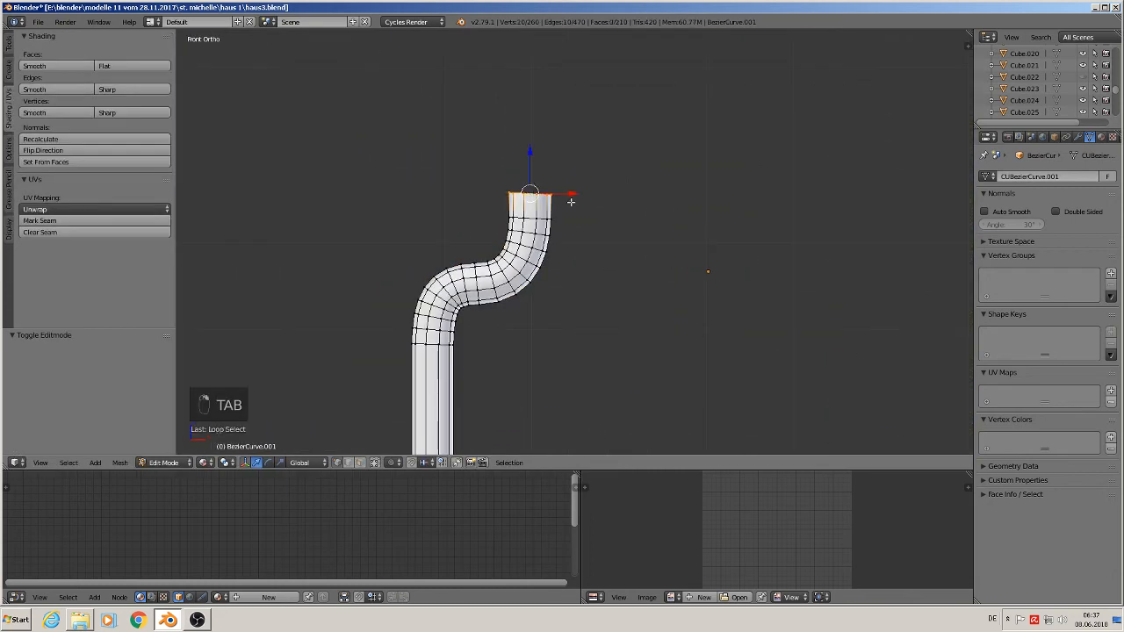
key(s)
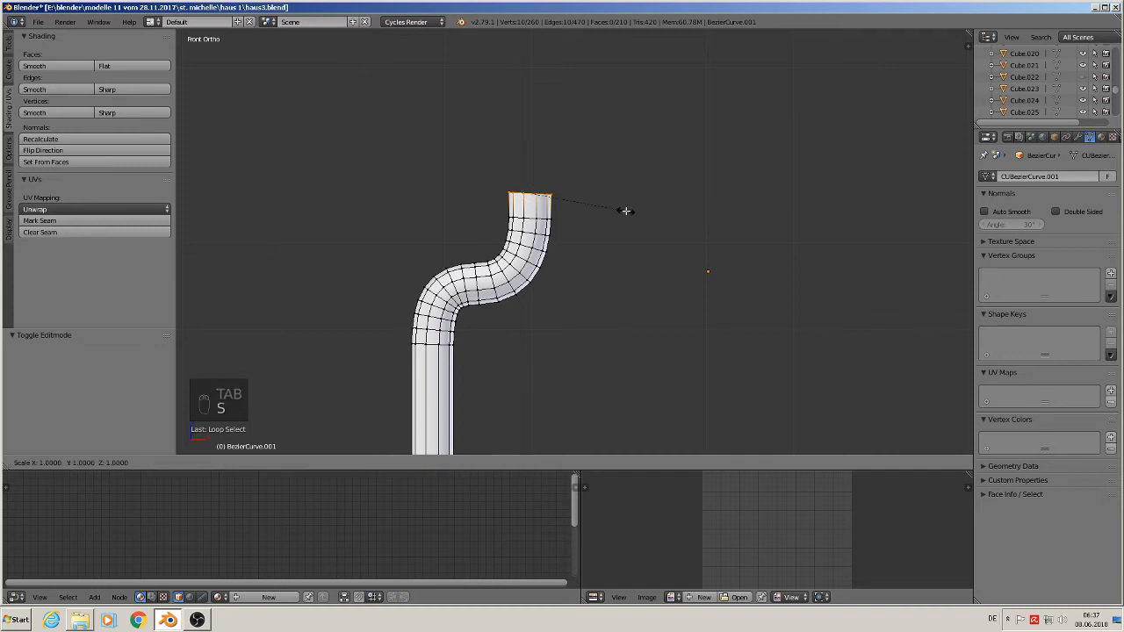
key(z)
key(0)
key(Return)
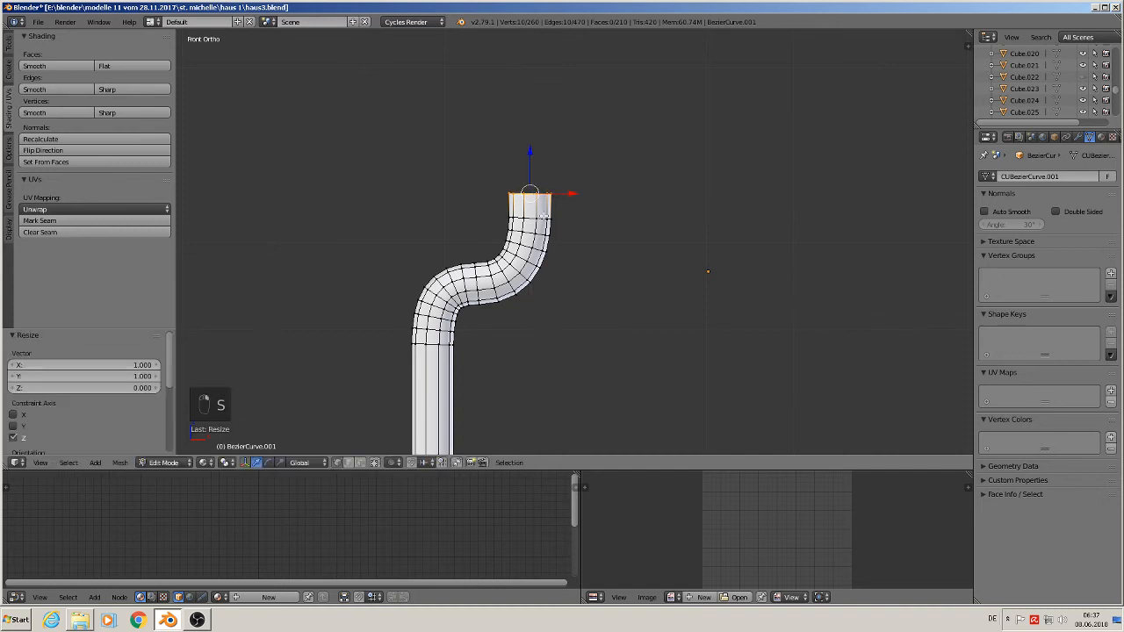
click(69, 221)
Mark the downpipe's bottom edge ring as a seam
scroll(594, 346, down, 4)
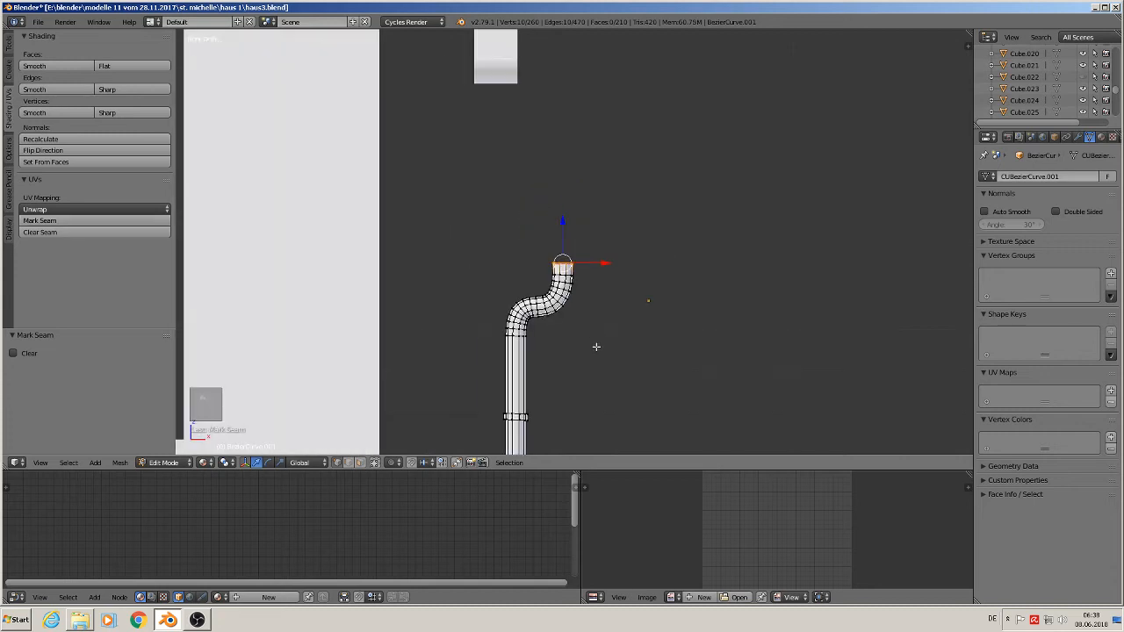
shift+middle_drag(625, 379, 524, 99)
scroll(559, 420, down, 3)
scroll(558, 421, down, 2)
scroll(522, 262, up, 6)
key(KP_1)
key(a)
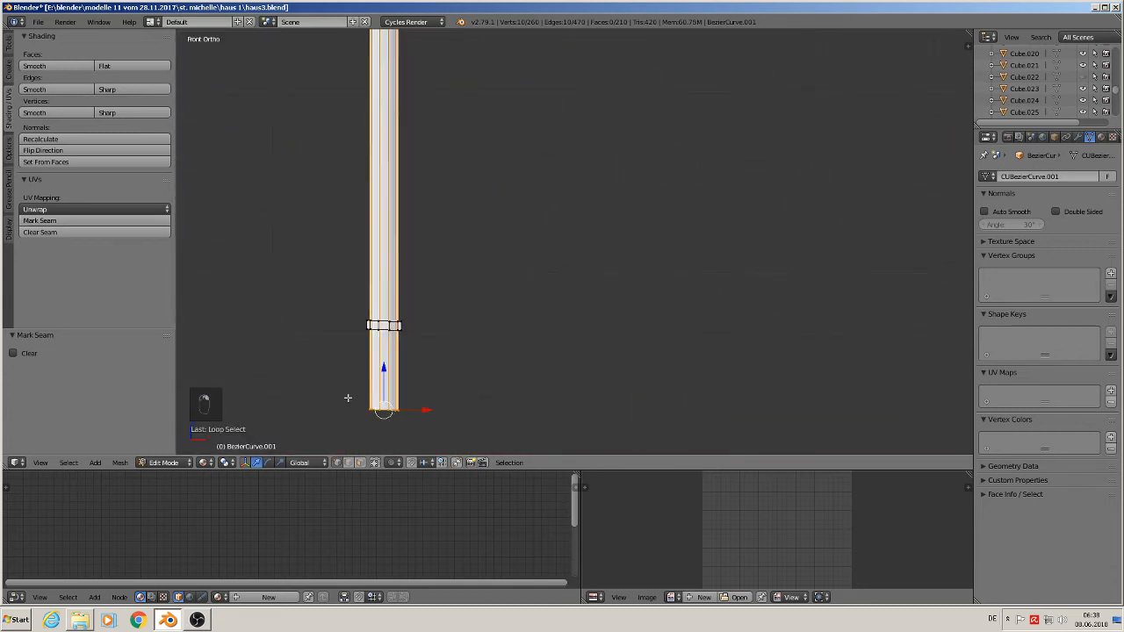
click(52, 221)
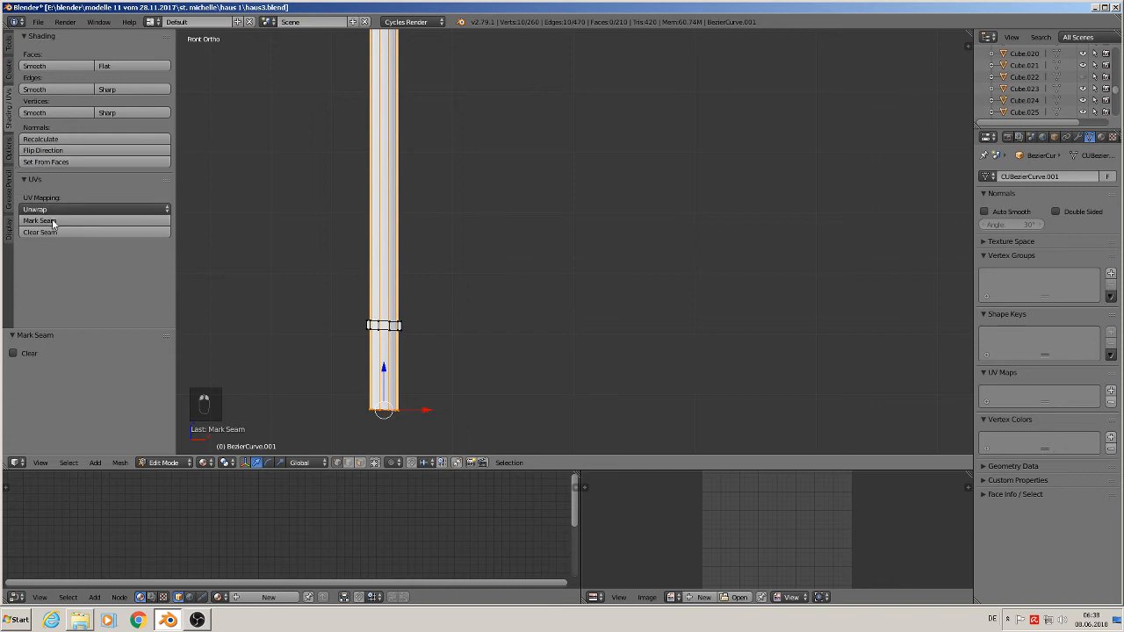
Add a loop cut to the long pipe section and slide it close to the bottom end
key(ctrl+r)
click(391, 379)
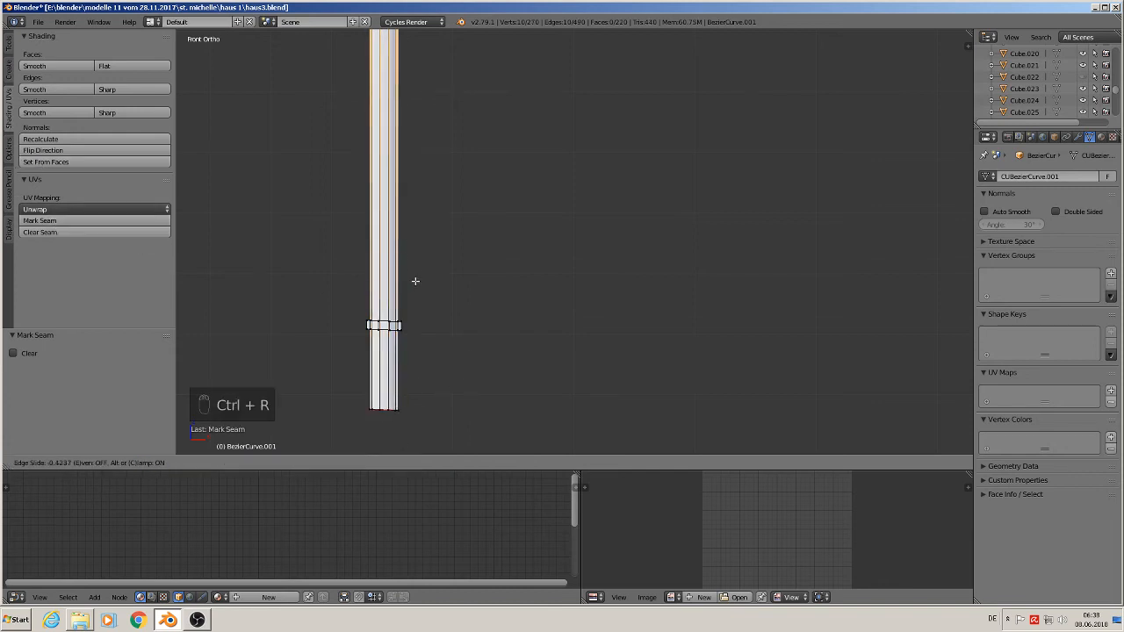
click(469, 291)
Mark the upper and lower edge rings of the lowest collar as seams
scroll(415, 327, up, 2)
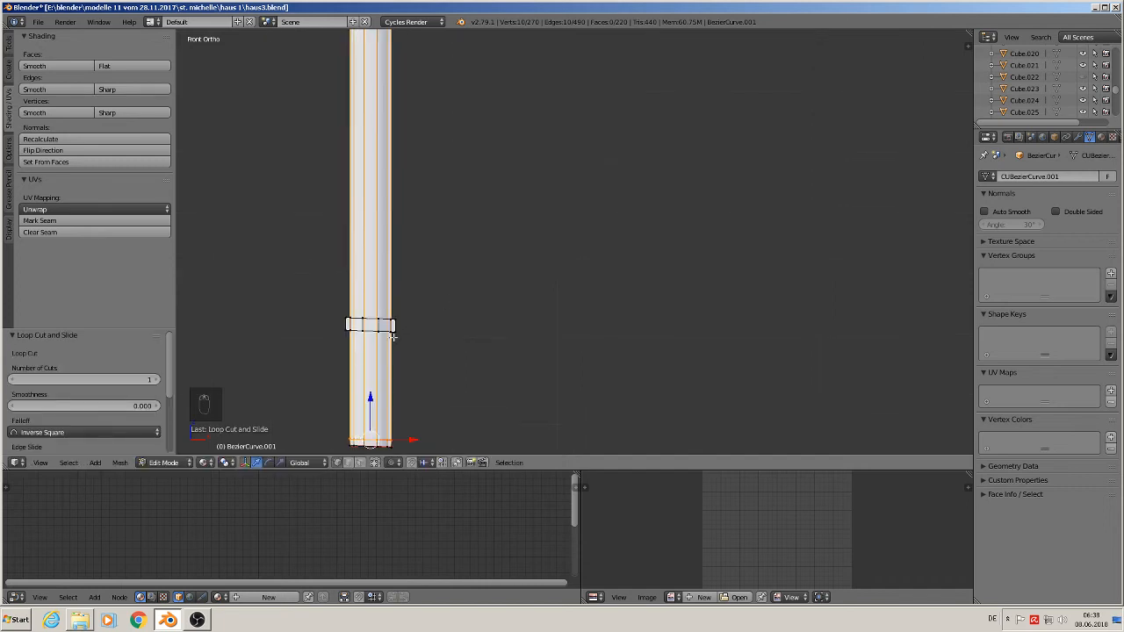
alt+right_click(373, 321)
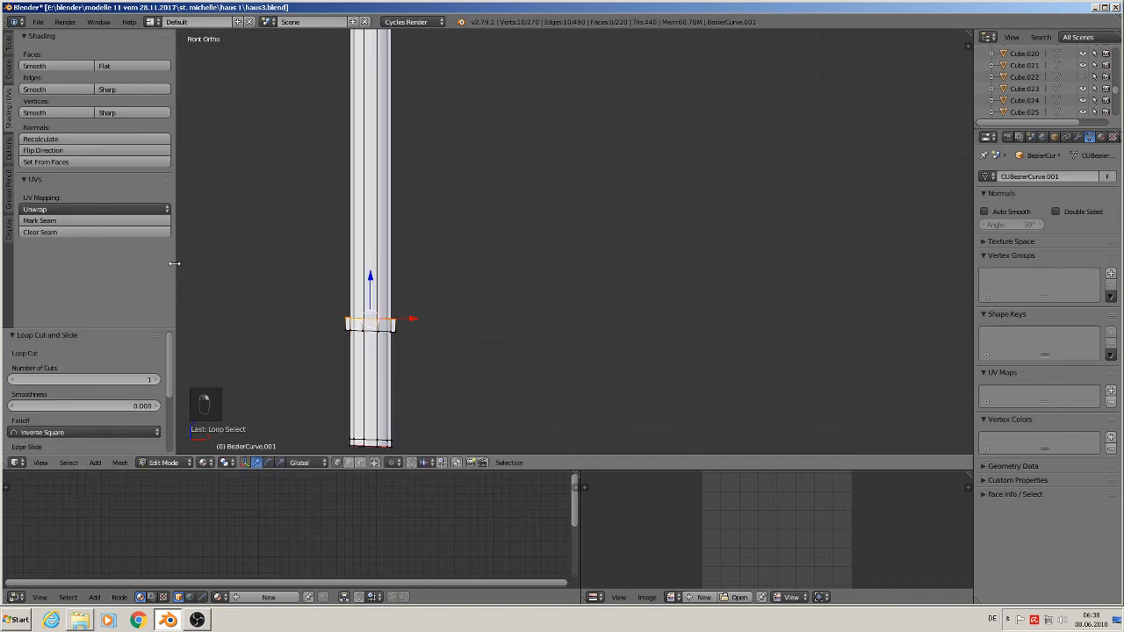
click(116, 221)
alt+right_click(378, 329)
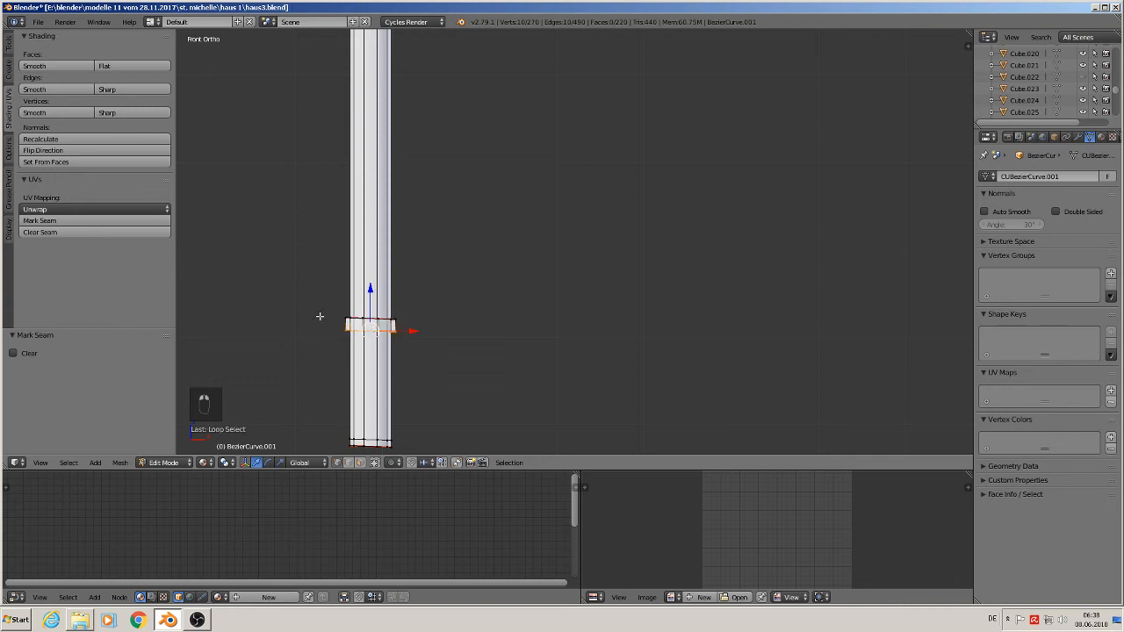
click(141, 221)
Mark both edge rings of the second collar from the bottom as seams
shift+middle_drag(485, 135, 498, 107)
alt+right_click(390, 164)
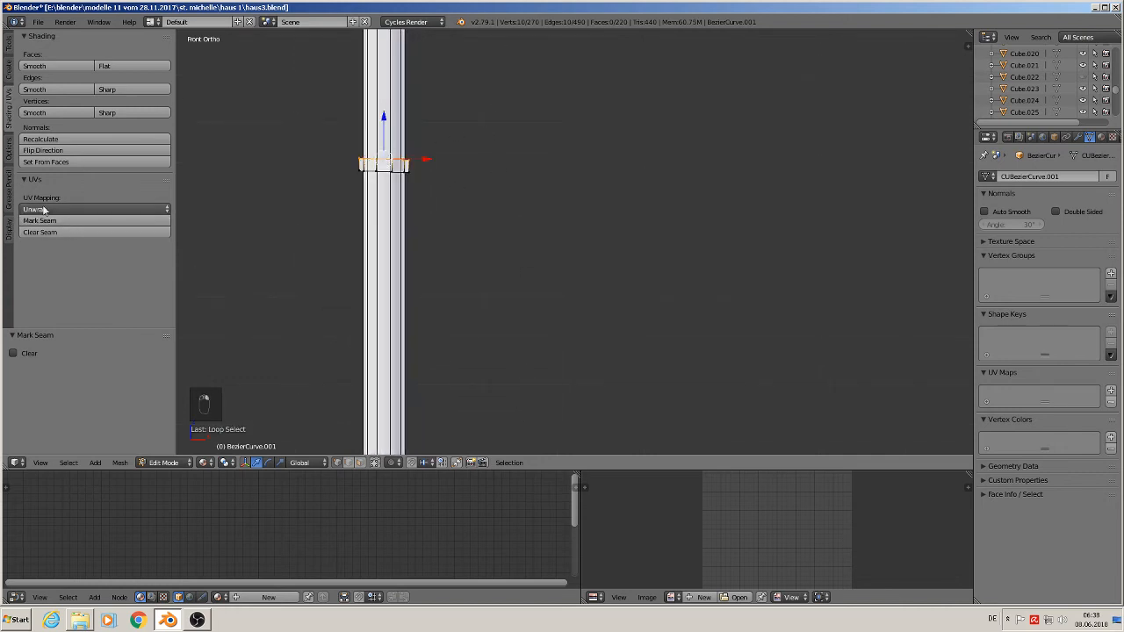
click(82, 221)
alt+shift+right_click(389, 167)
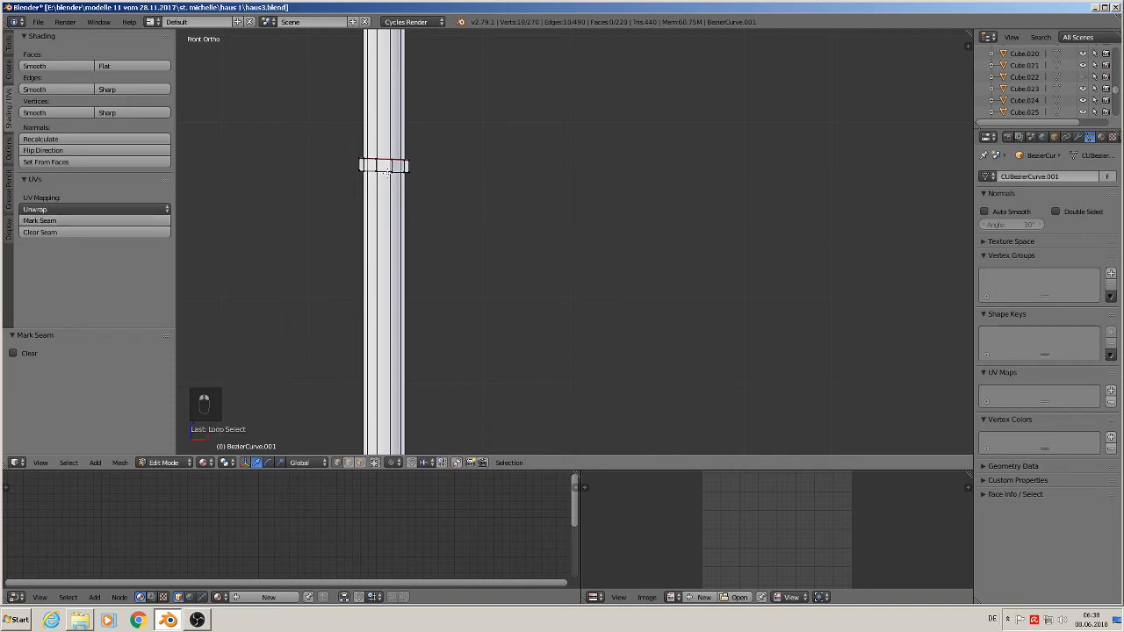
alt+right_click(386, 173)
click(82, 220)
Mark both edge rings of the third collar from the bottom as seams
scroll(346, 191, down, 4)
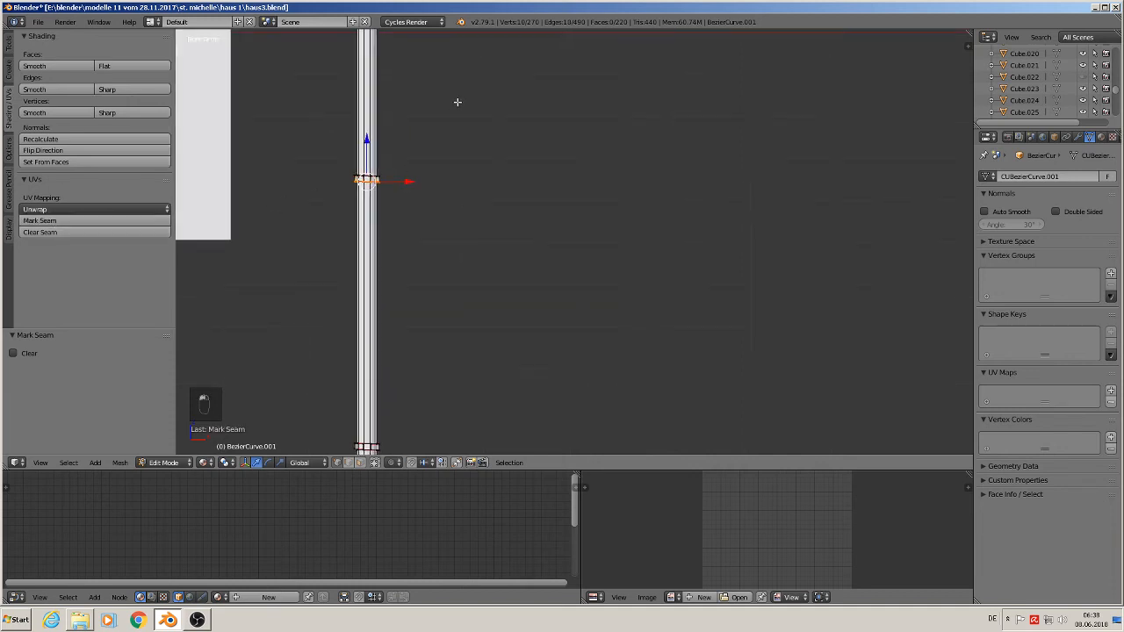
shift+middle_drag(457, 102, 481, 469)
scroll(391, 156, up, 5)
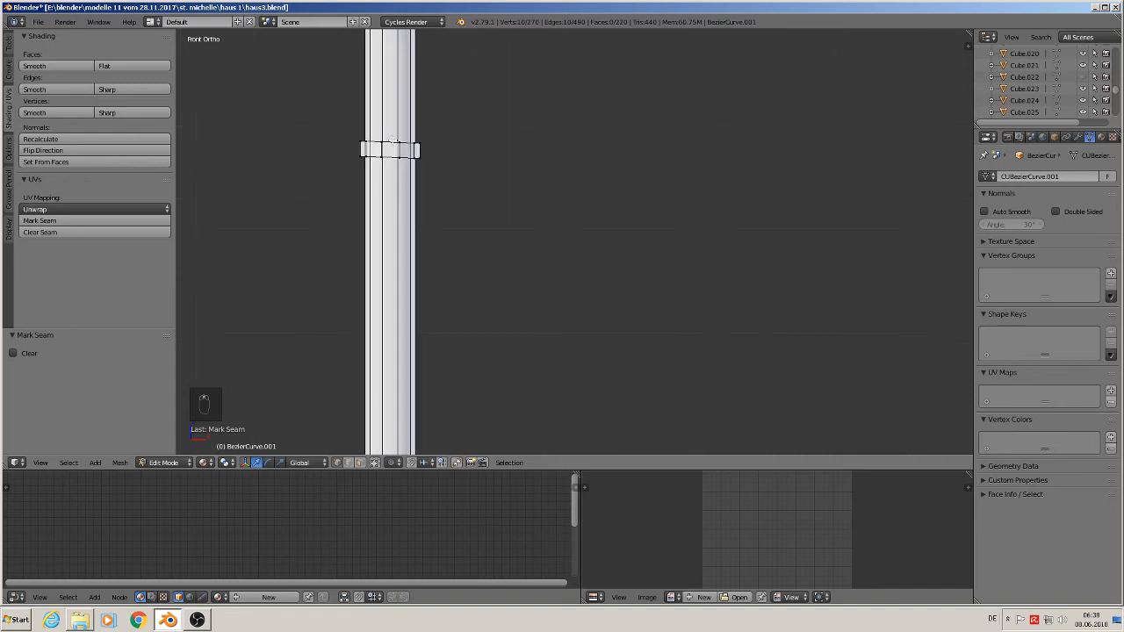
alt+right_click(391, 144)
click(131, 221)
alt+right_click(382, 165)
click(81, 222)
Mark the upper and lower edge rings of the topmost collar, below the pipe's bend, as seams
scroll(400, 186, down, 4)
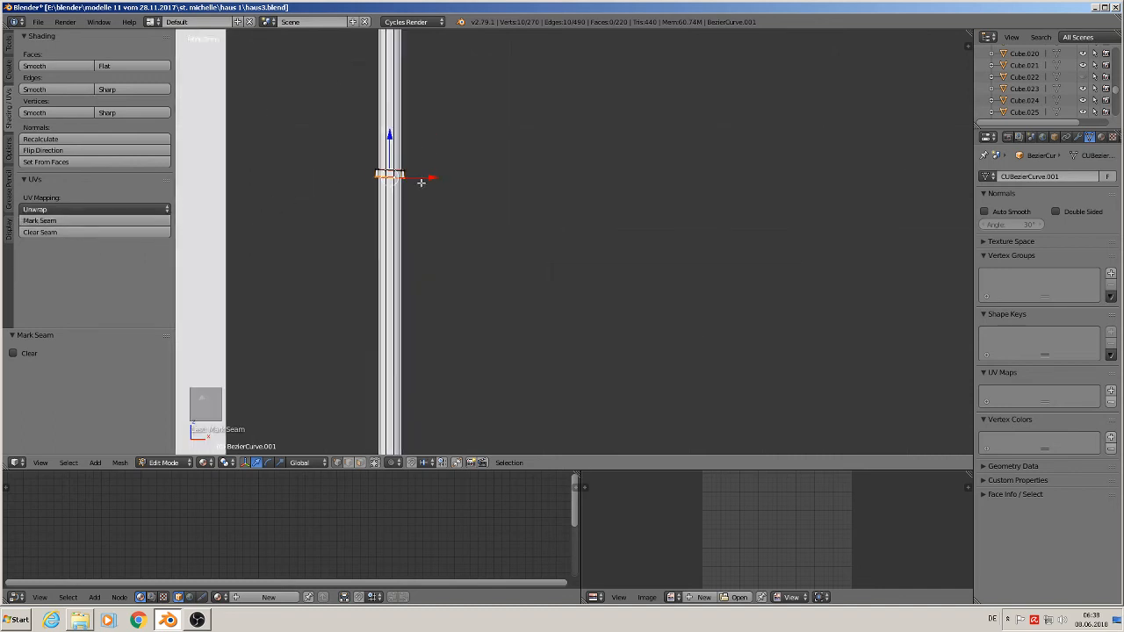
shift+middle_drag(466, 111, 479, 525)
scroll(450, 162, up, 3)
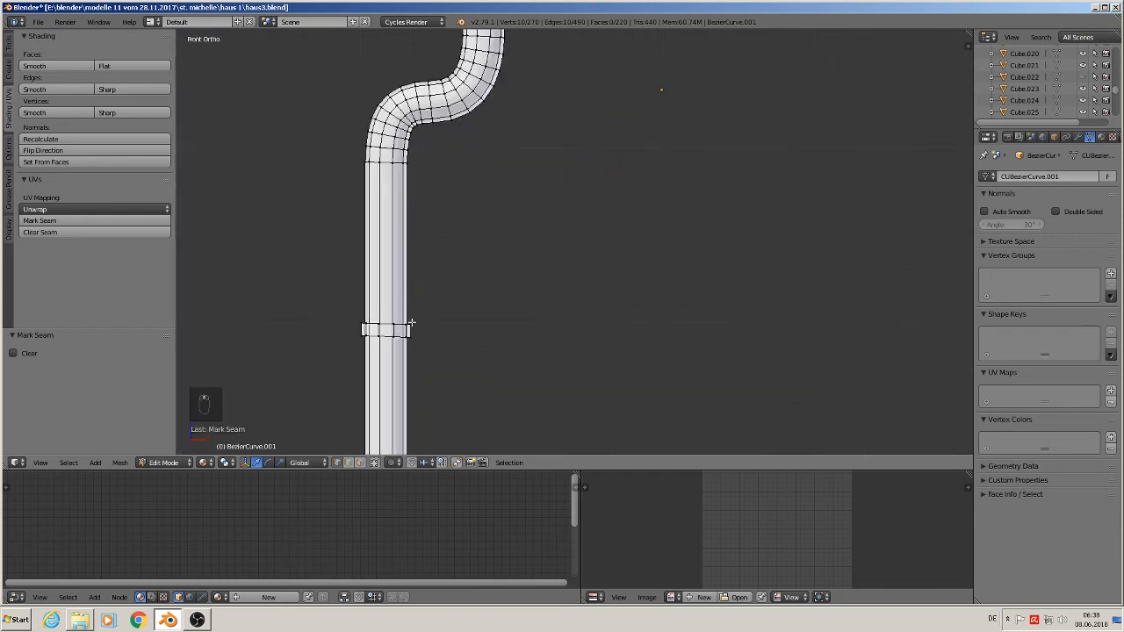
alt+right_click(384, 327)
click(81, 220)
alt+right_click(384, 341)
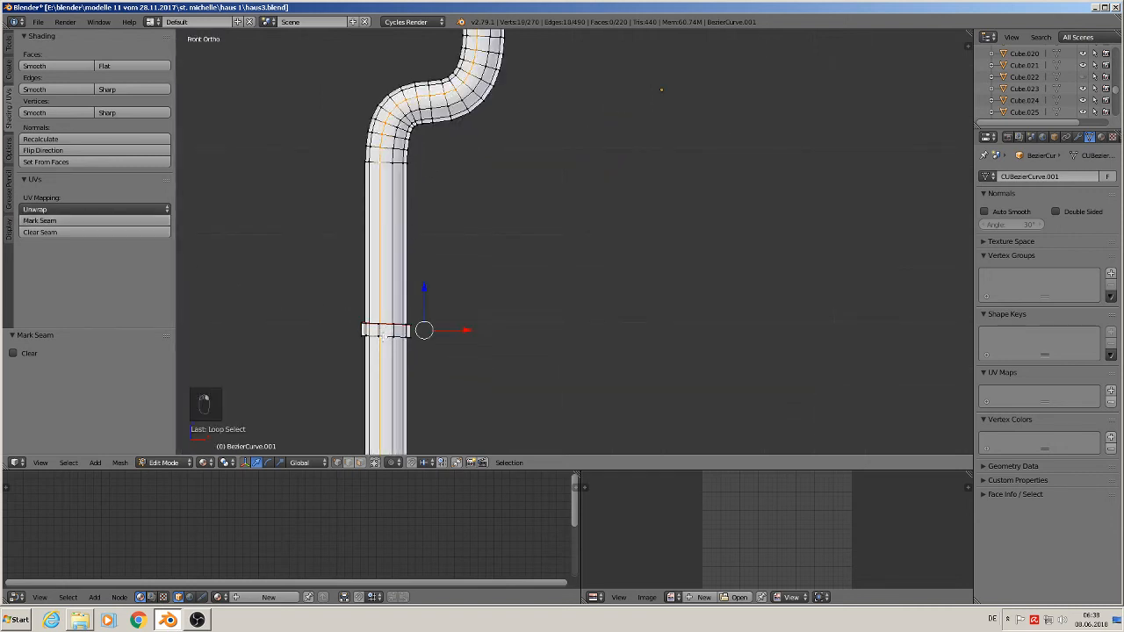
alt+right_click(385, 334)
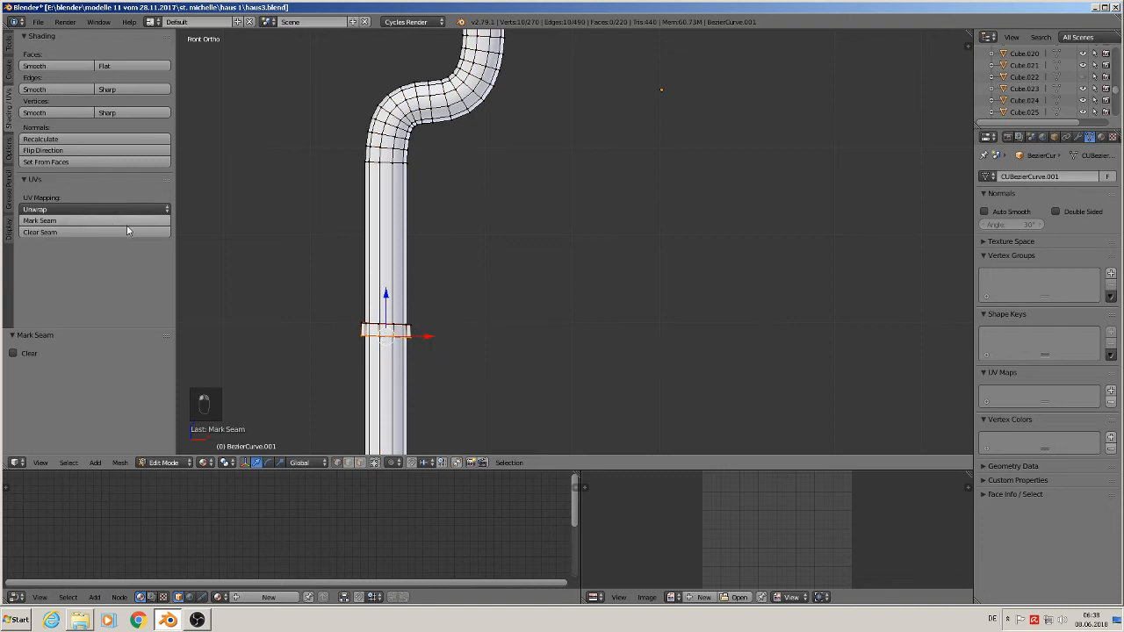
Leave mesh editing, shade the downpipe smooth and apply its rotation and scale
key(Tab)
scroll(539, 334, down, 5)
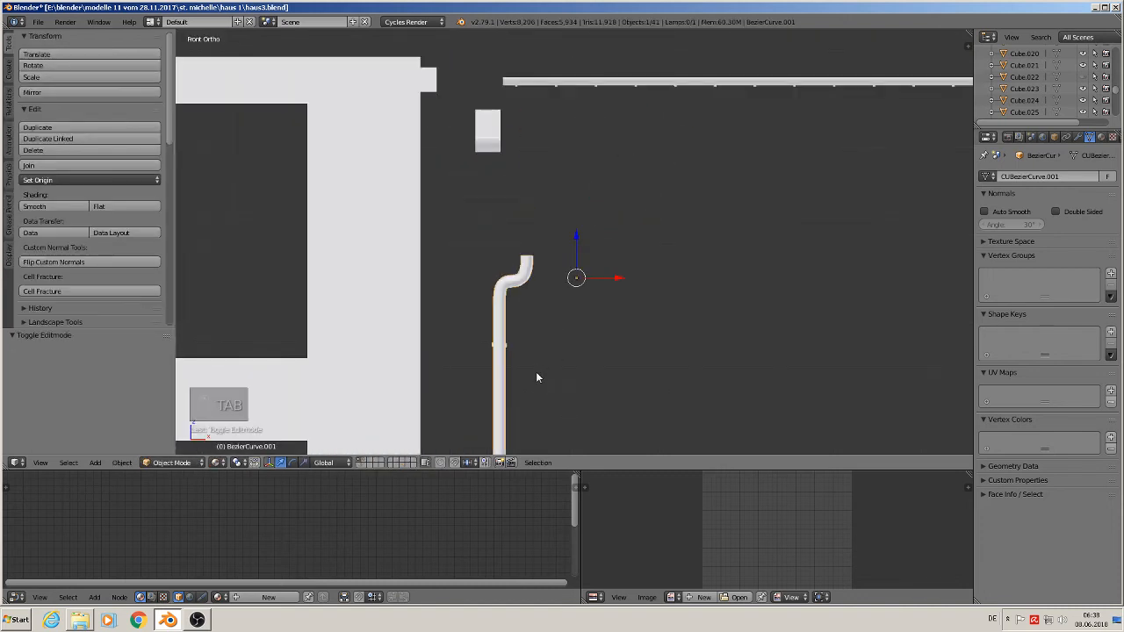
click(73, 207)
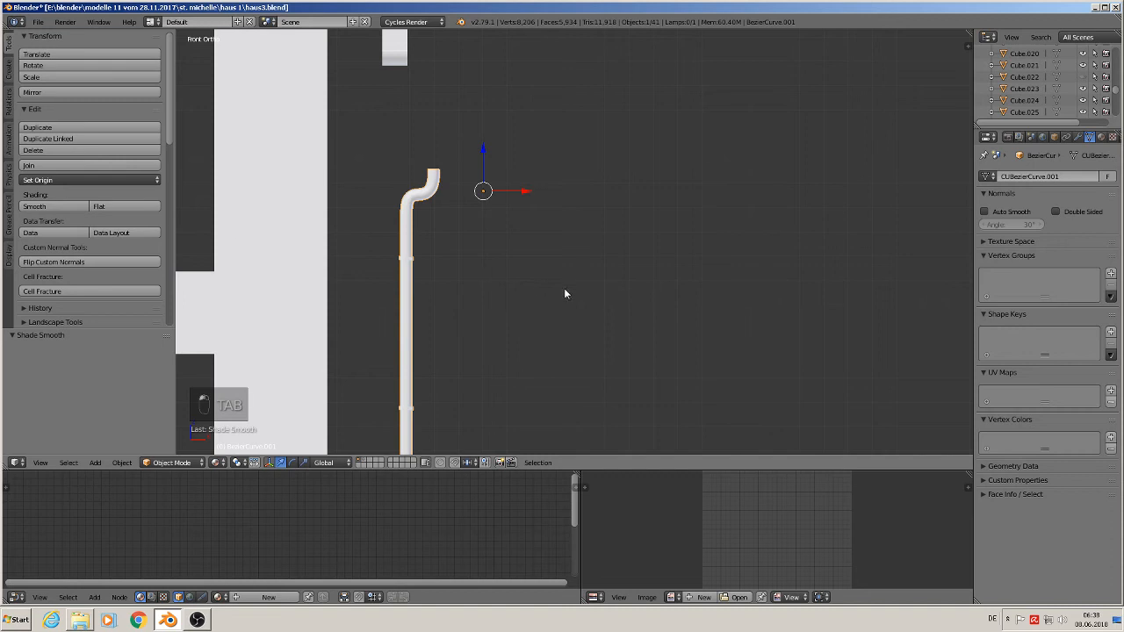
click(122, 463)
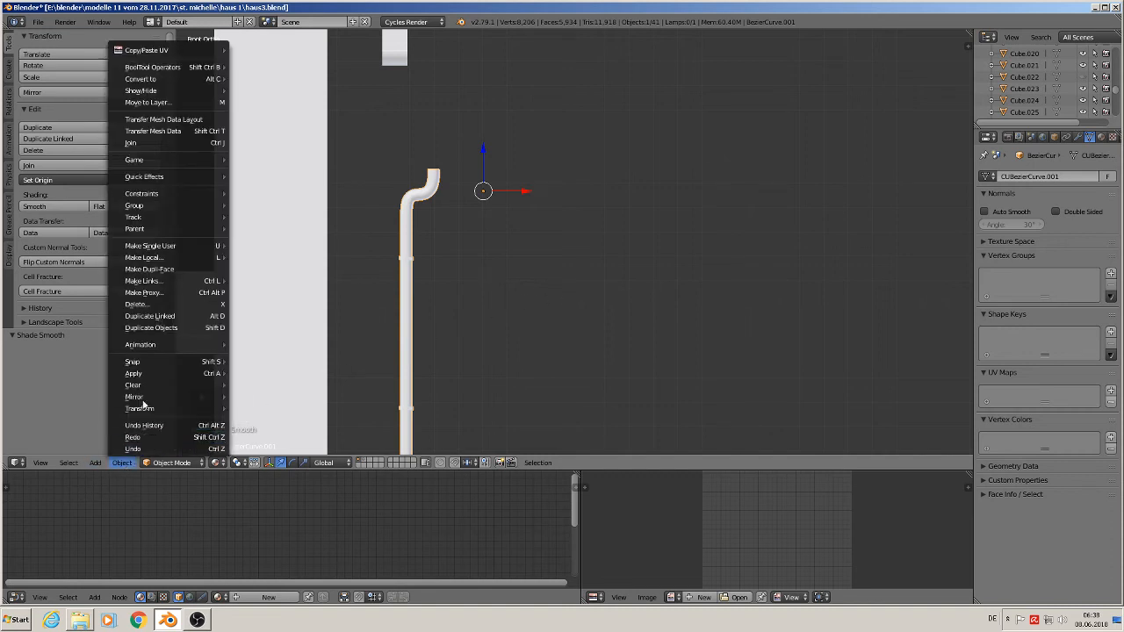
mouse_move(145, 373)
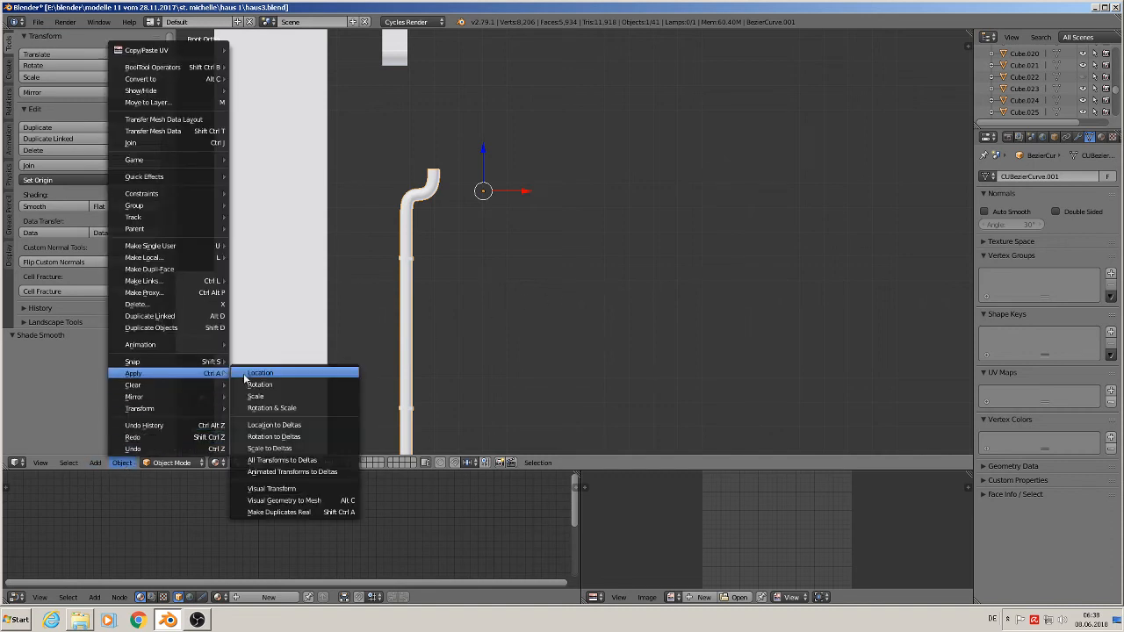
click(286, 408)
Select the whole downpipe mesh, unwrap it along its seams and return to Object Mode
key(Tab)
key(a)
key(a)
key(a)
key(a)
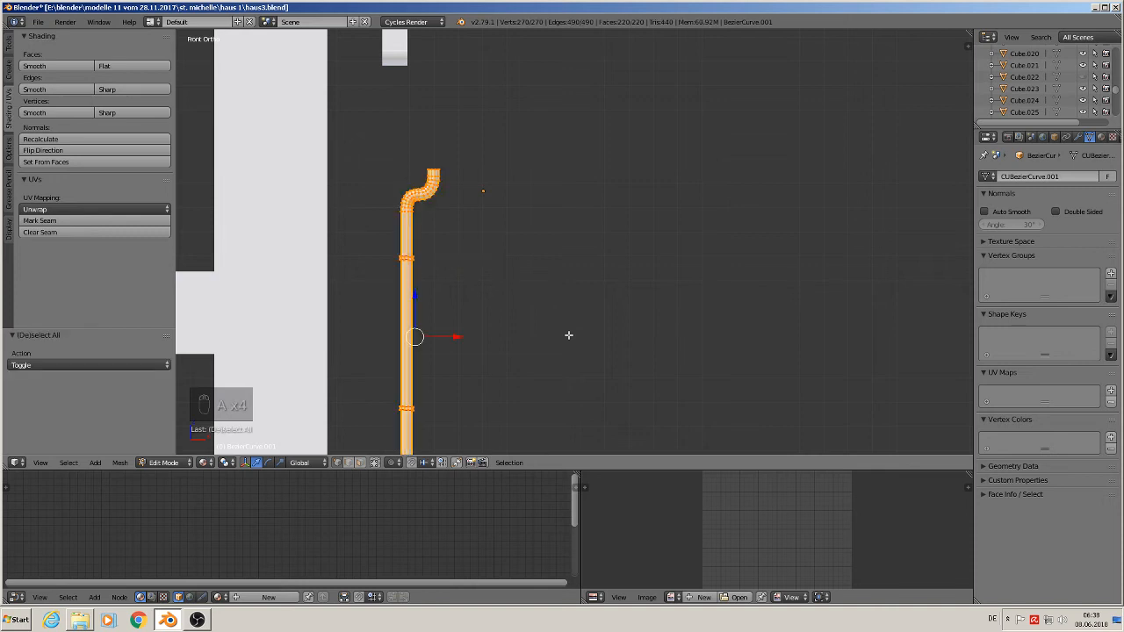
key(u)
click(568, 335)
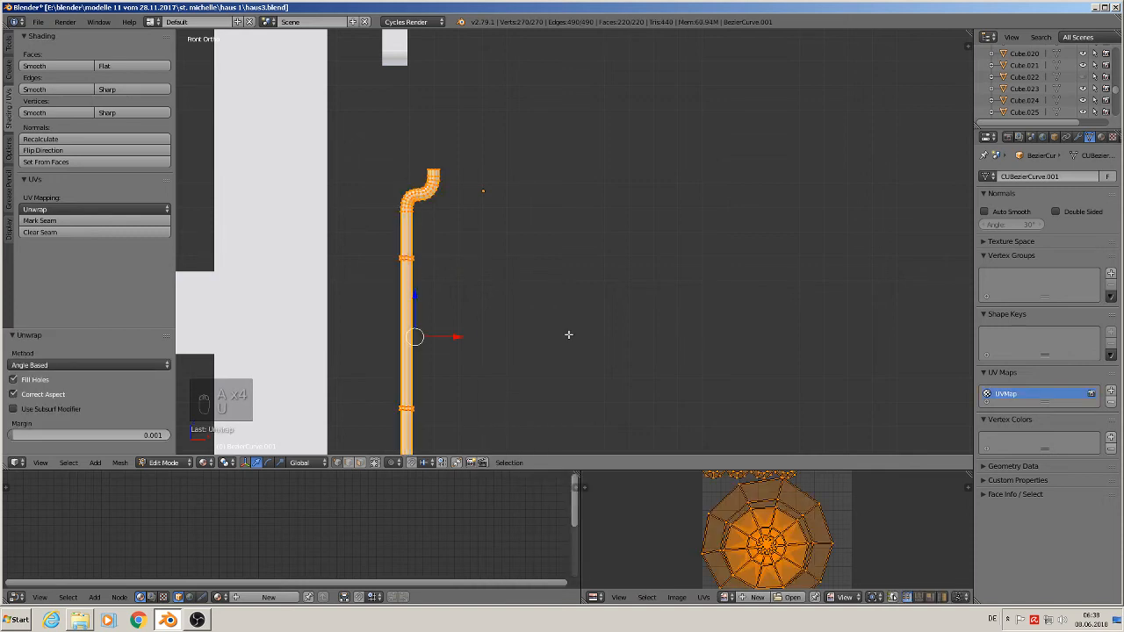
key(Tab)
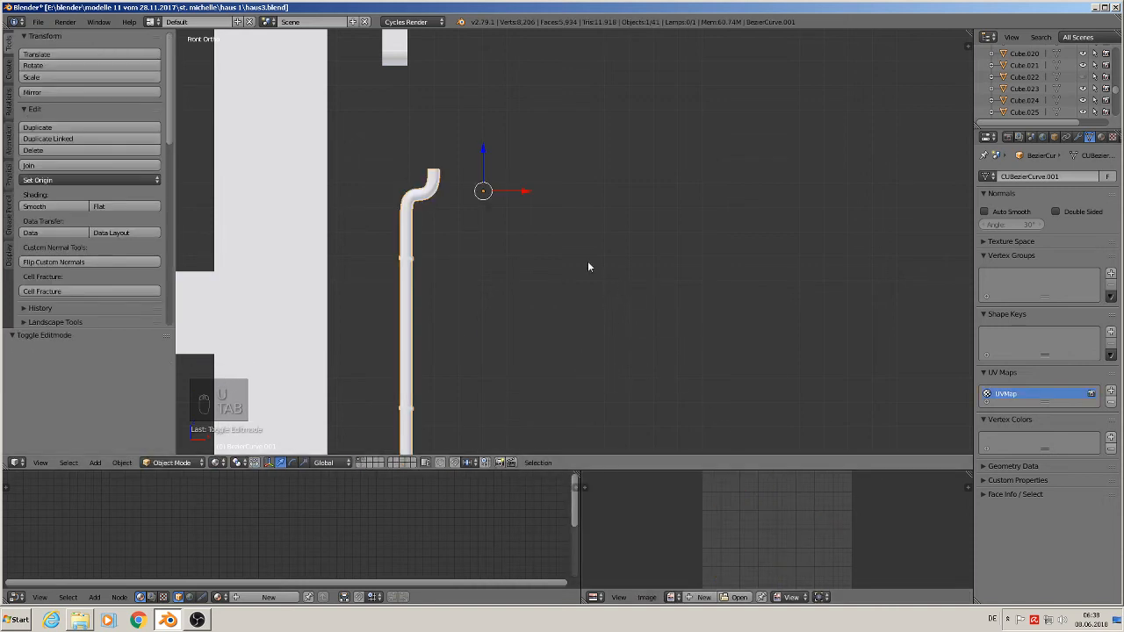
Save the house file under its current name
scroll(587, 261, down, 3)
click(38, 22)
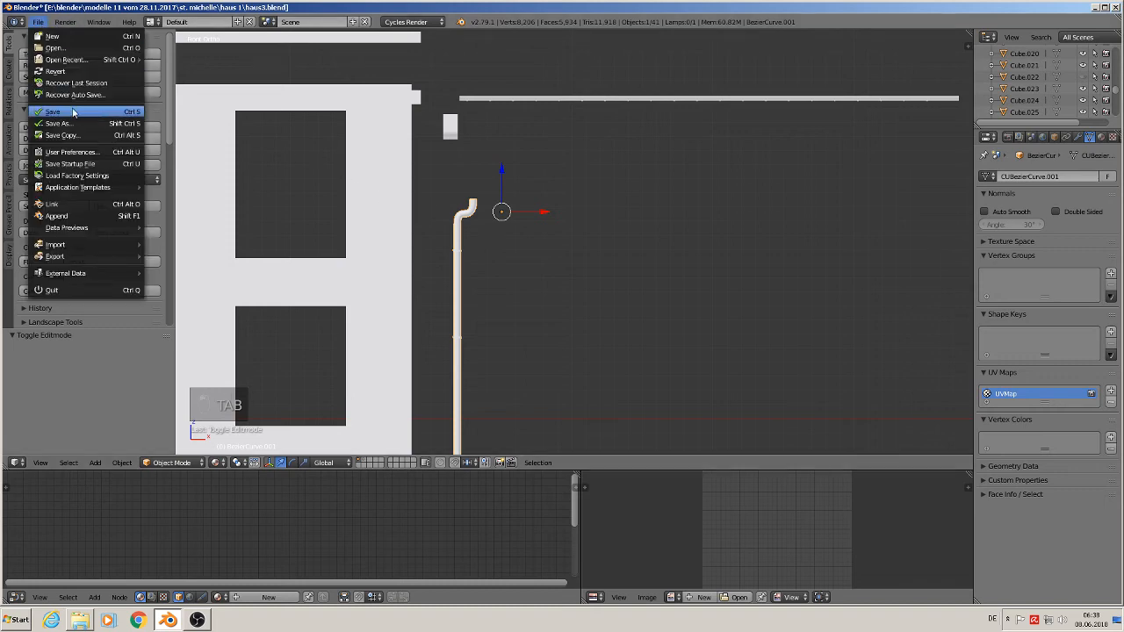
scroll(619, 206, down, 3)
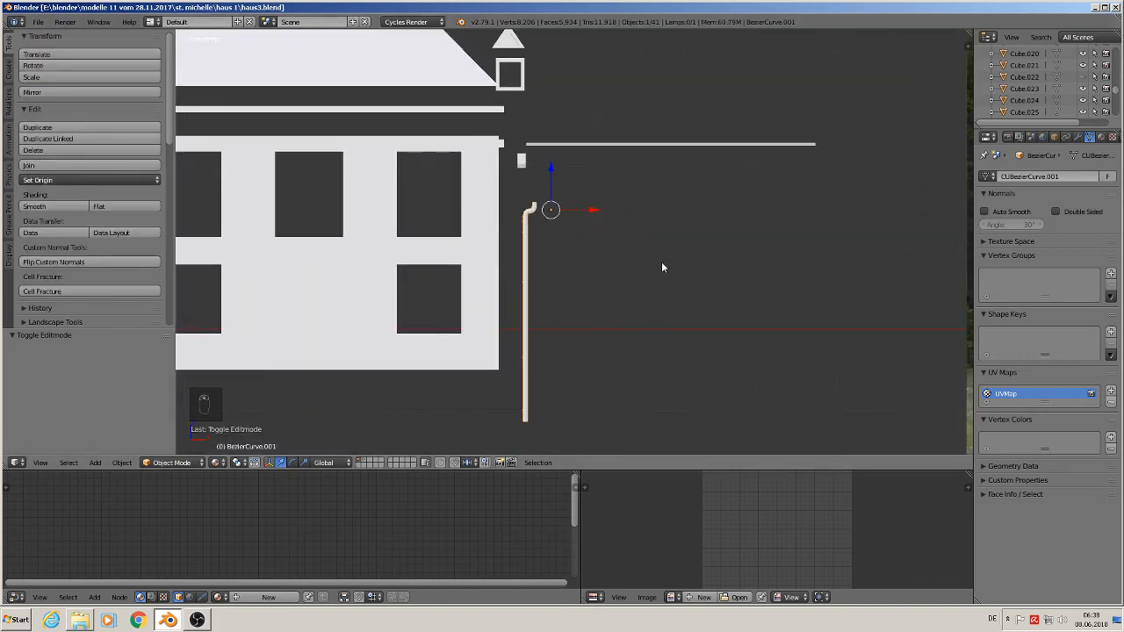
Select the grey stone block beside the panel below the shutters and enlarge the node editor showing its stone 2 material
scroll(663, 263, down, 3)
shift+middle_drag(870, 273, 620, 251)
shift+middle_drag(827, 244, 589, 224)
scroll(591, 223, up, 3)
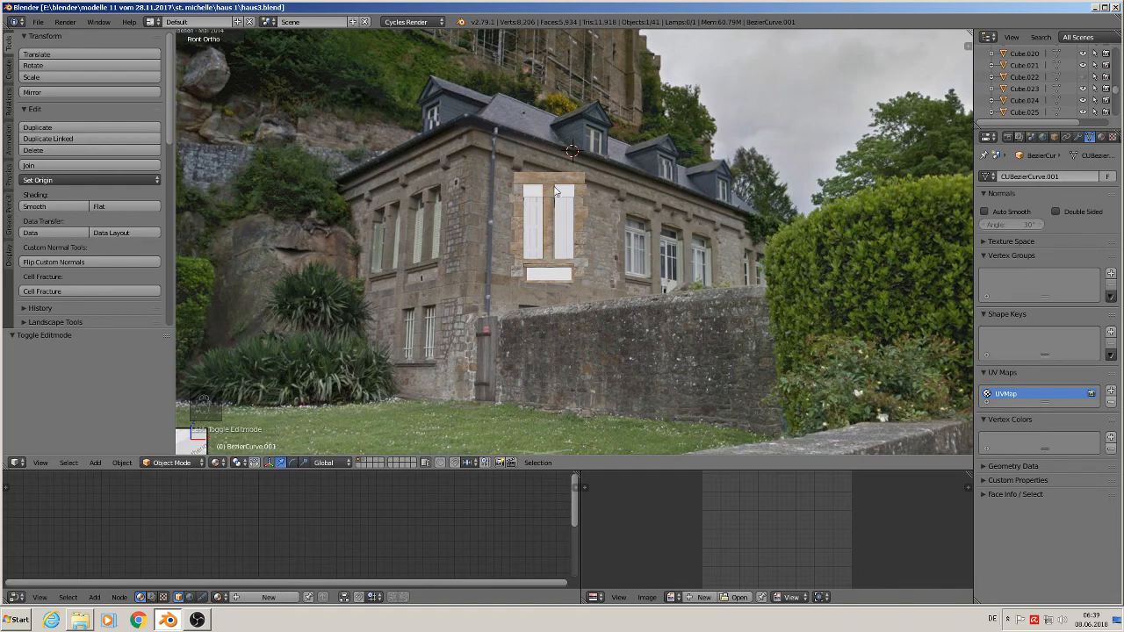
scroll(509, 206, up, 6)
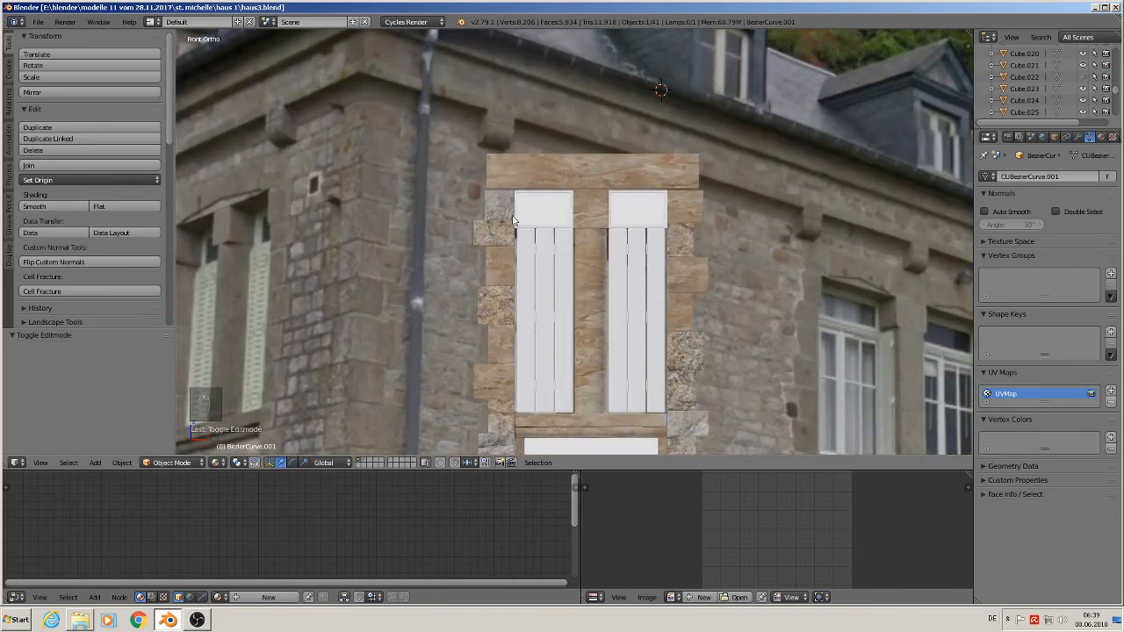
scroll(514, 227, up, 4)
scroll(517, 230, down, 2)
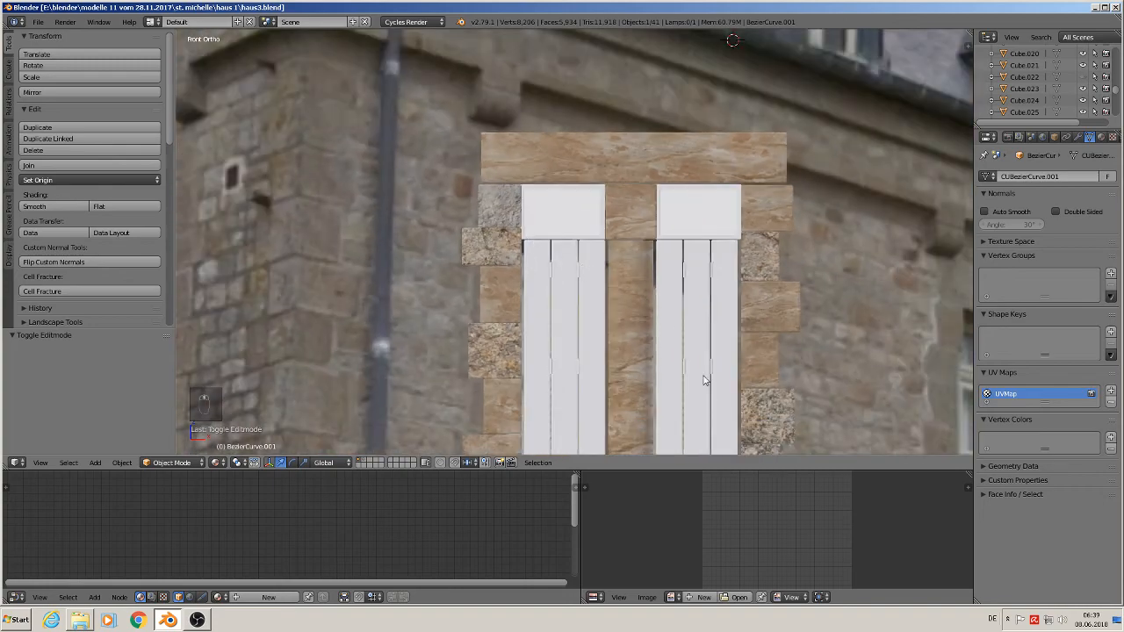
shift+middle_drag(705, 377, 647, 358)
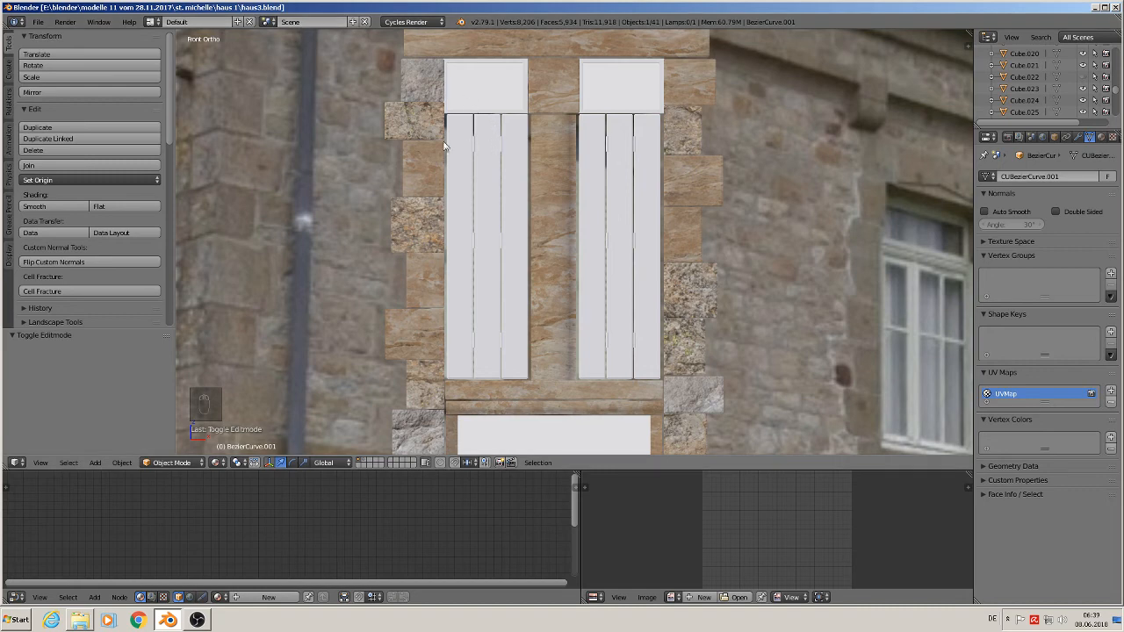
shift+scroll(462, 302, down, 6)
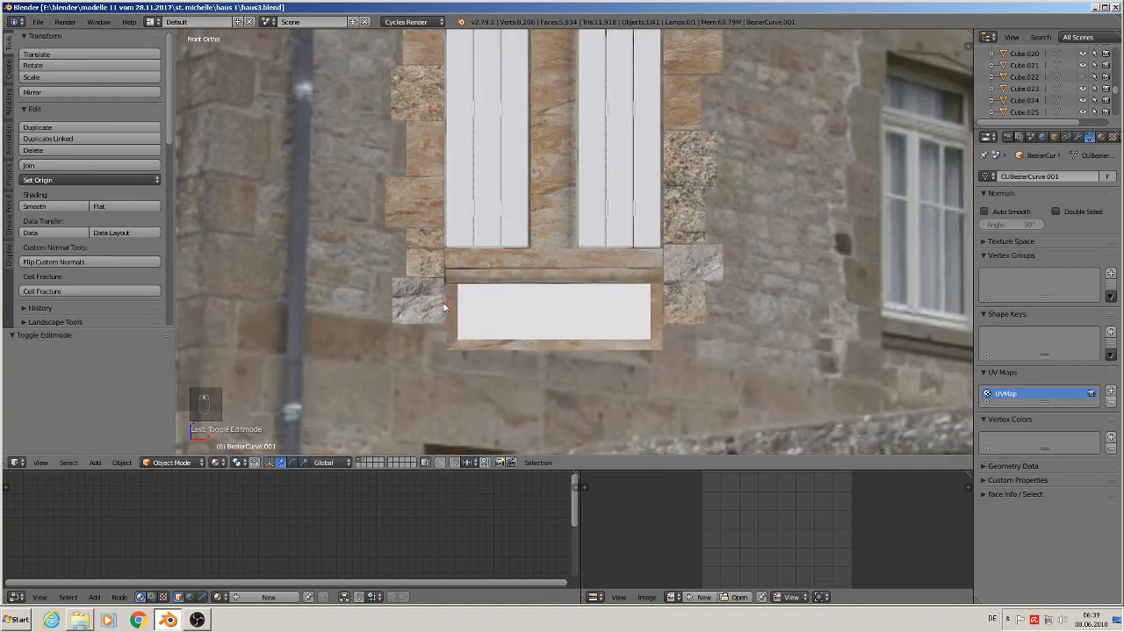
right_click(419, 300)
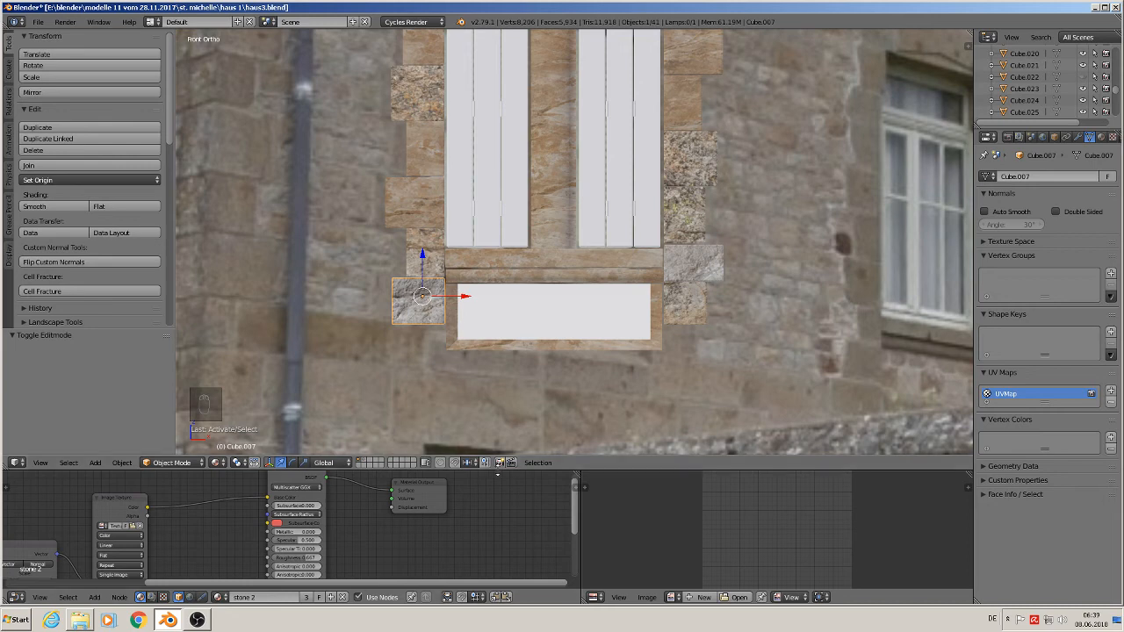
drag(498, 468, 510, 301)
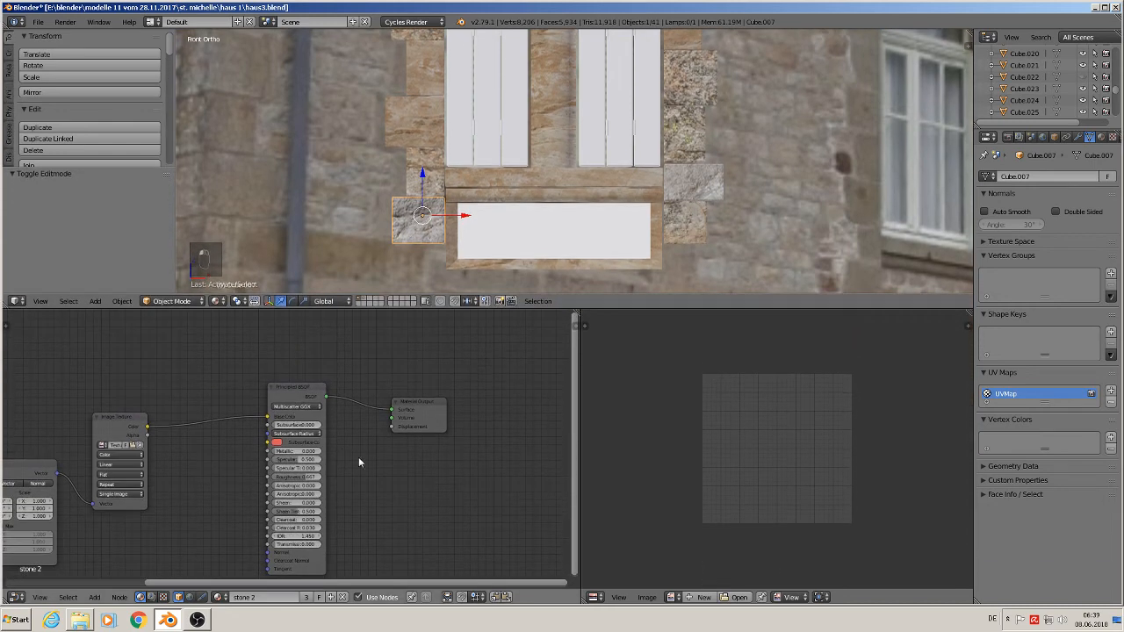
middle_drag(338, 431, 439, 422)
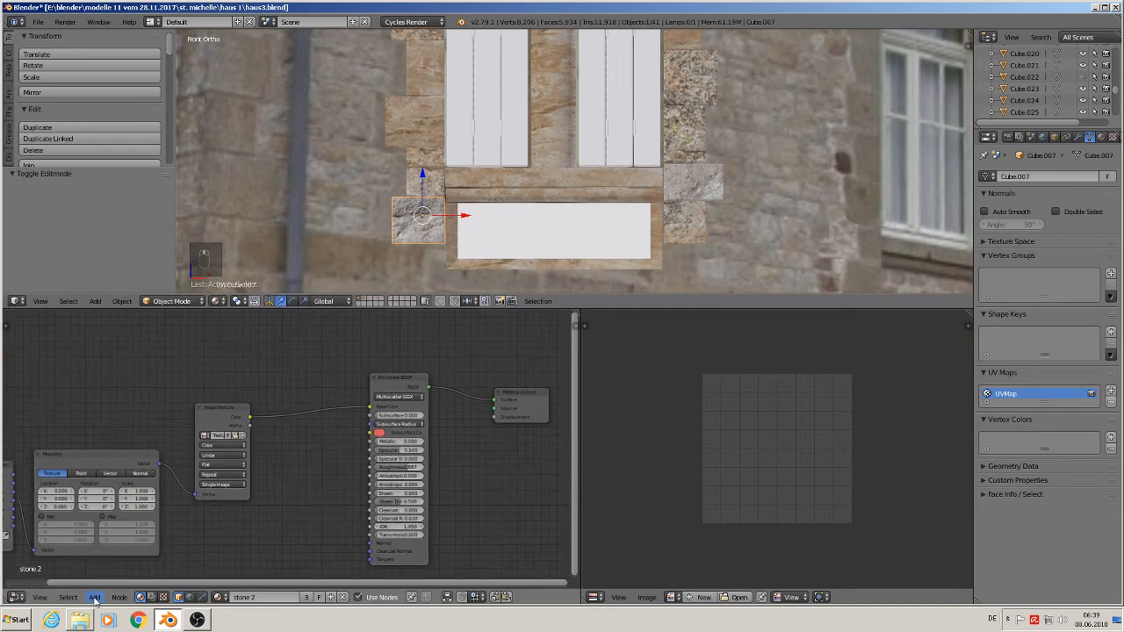
Insert a MixRGB node between the stone 2 image texture and the Principled BSDF and set its blend type to Add
click(94, 598)
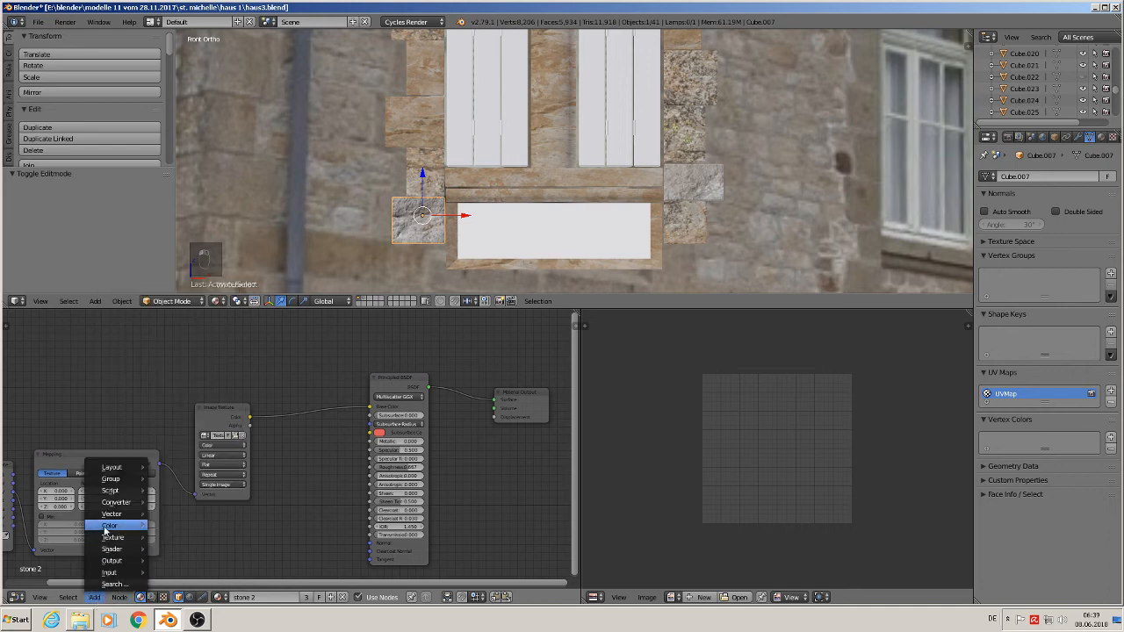
mouse_move(105, 529)
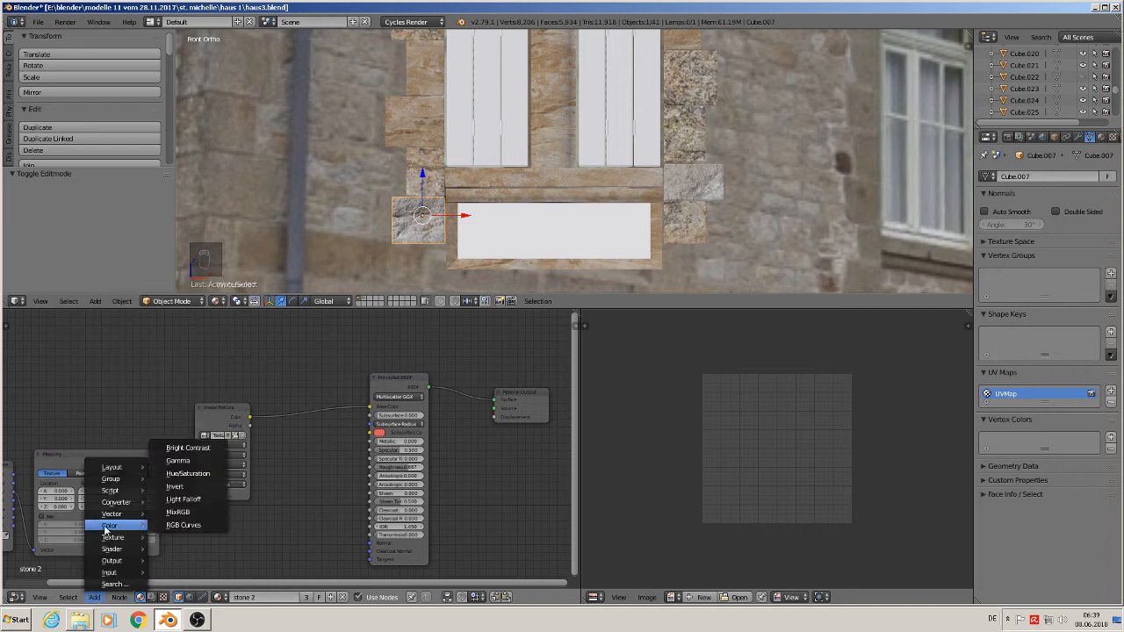
click(180, 513)
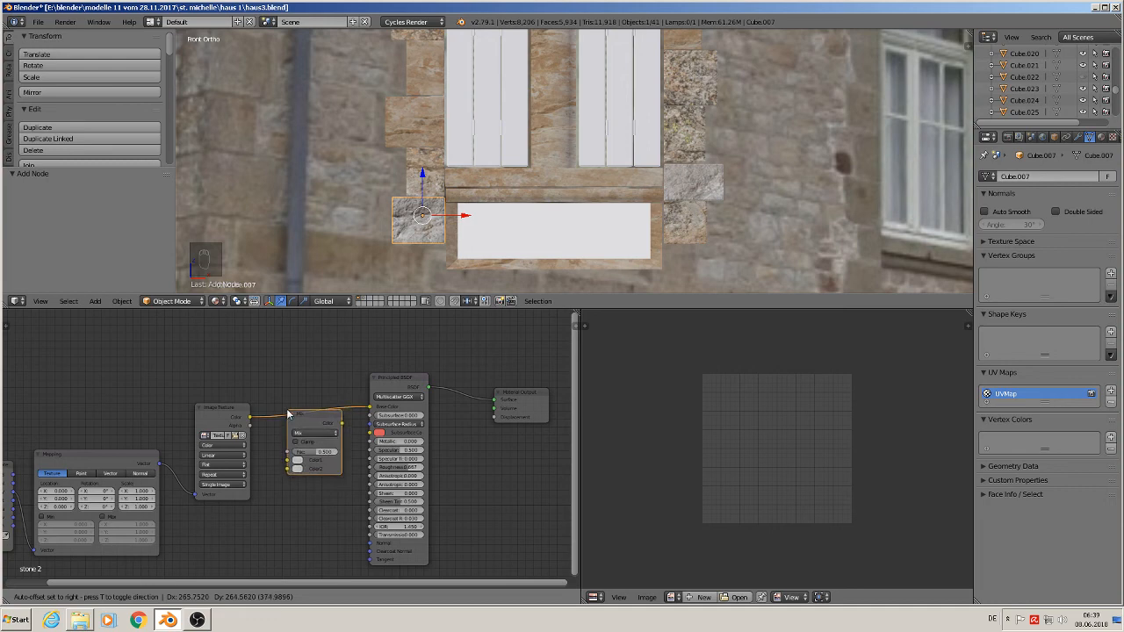
click(284, 388)
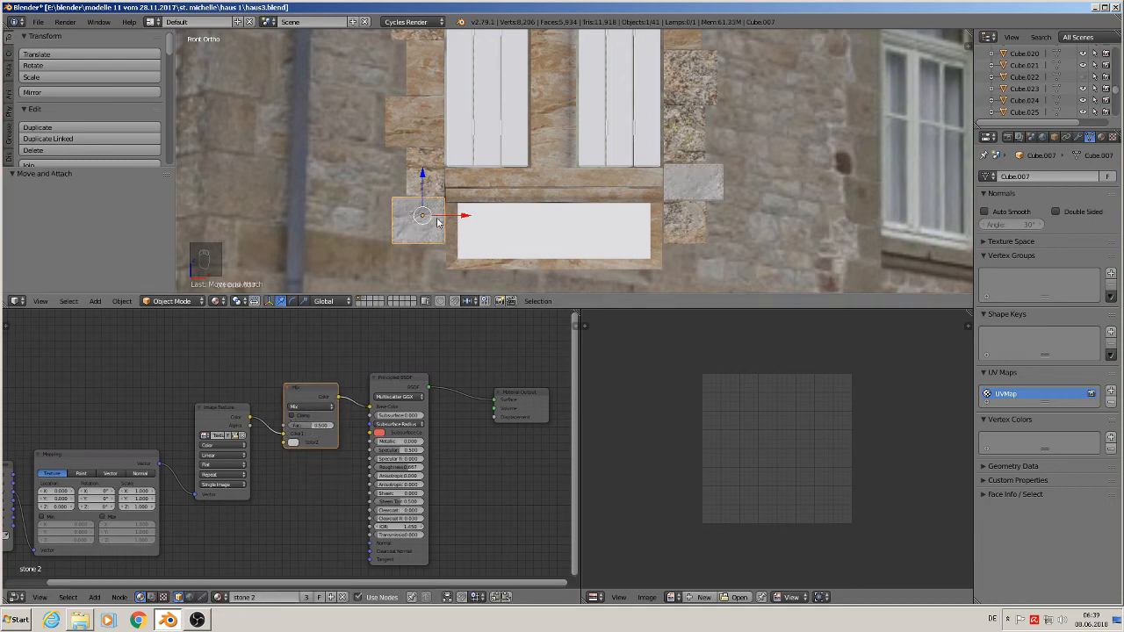
click(309, 407)
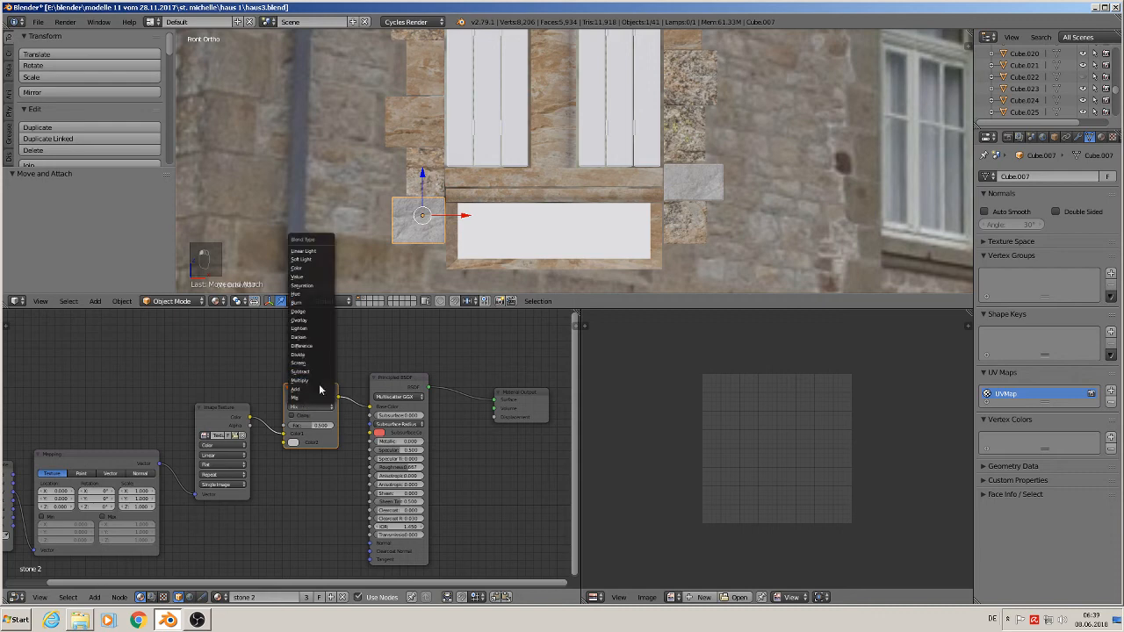
click(316, 390)
scroll(493, 210, up, 2)
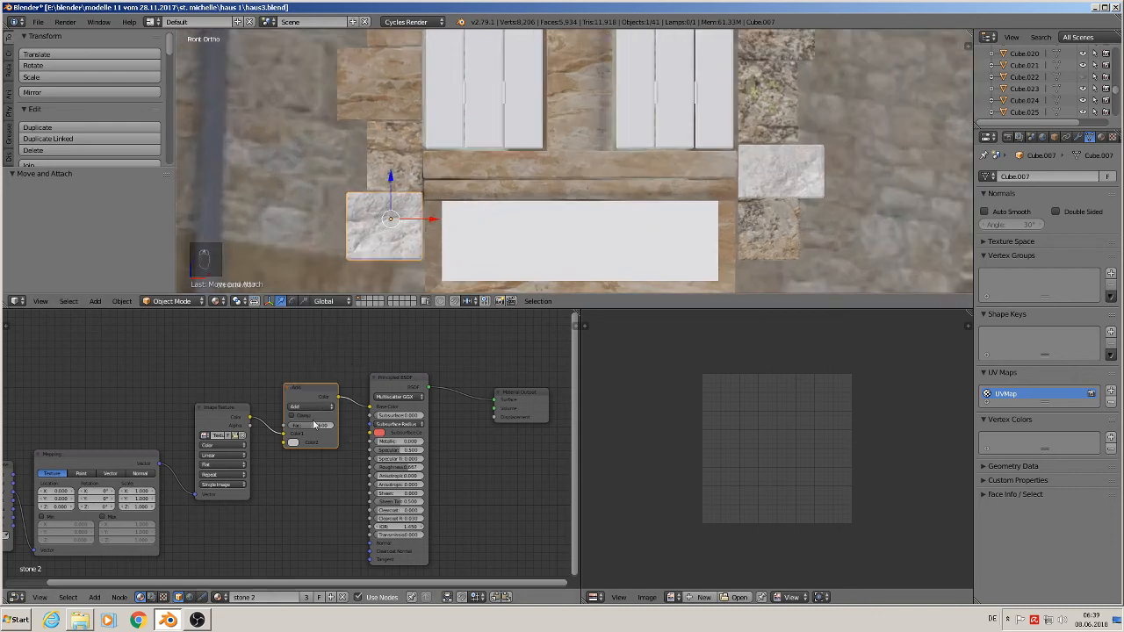
Try a sandy yellow-tan tint as Color2 of the Add node and deselect the stone block to judge it
scroll(294, 453, up, 1)
click(291, 447)
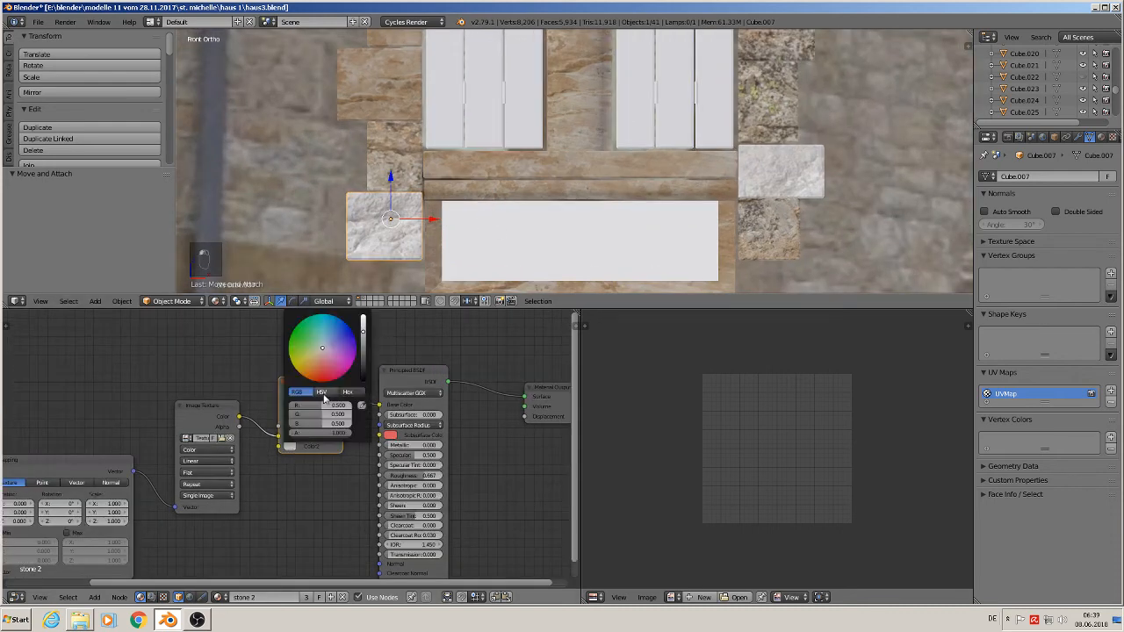
click(312, 359)
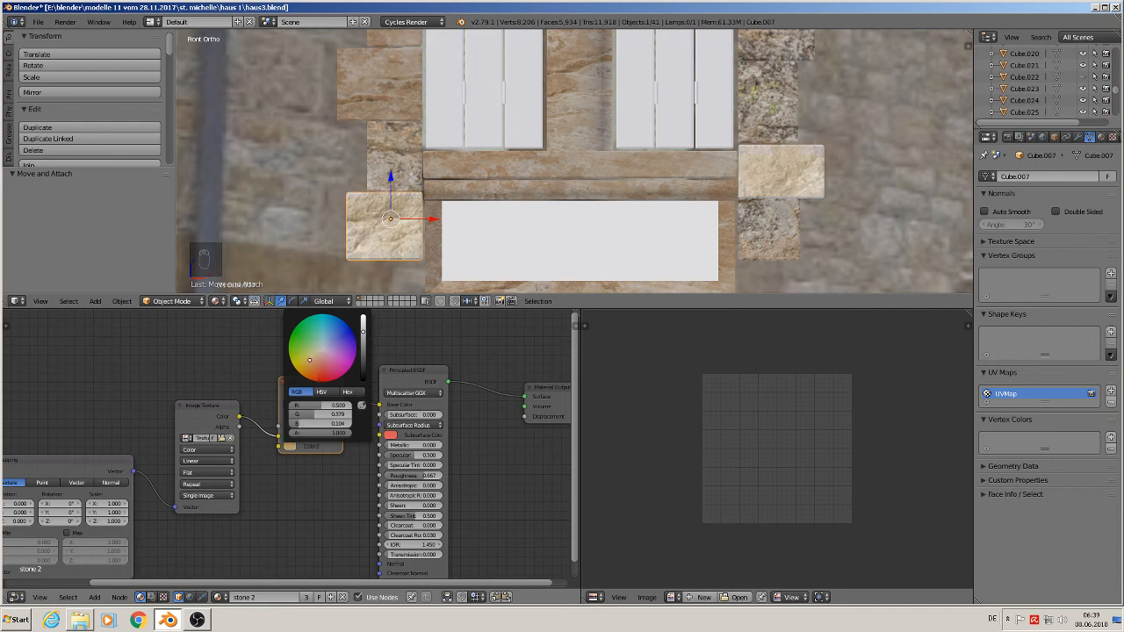
drag(305, 361, 305, 356)
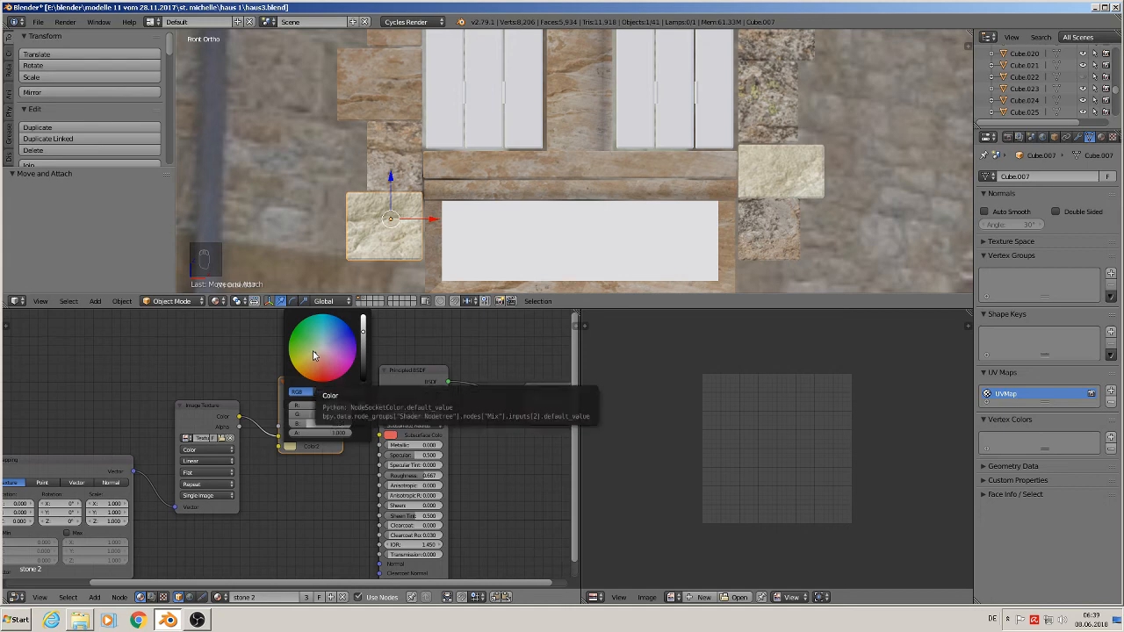
drag(309, 355, 311, 355)
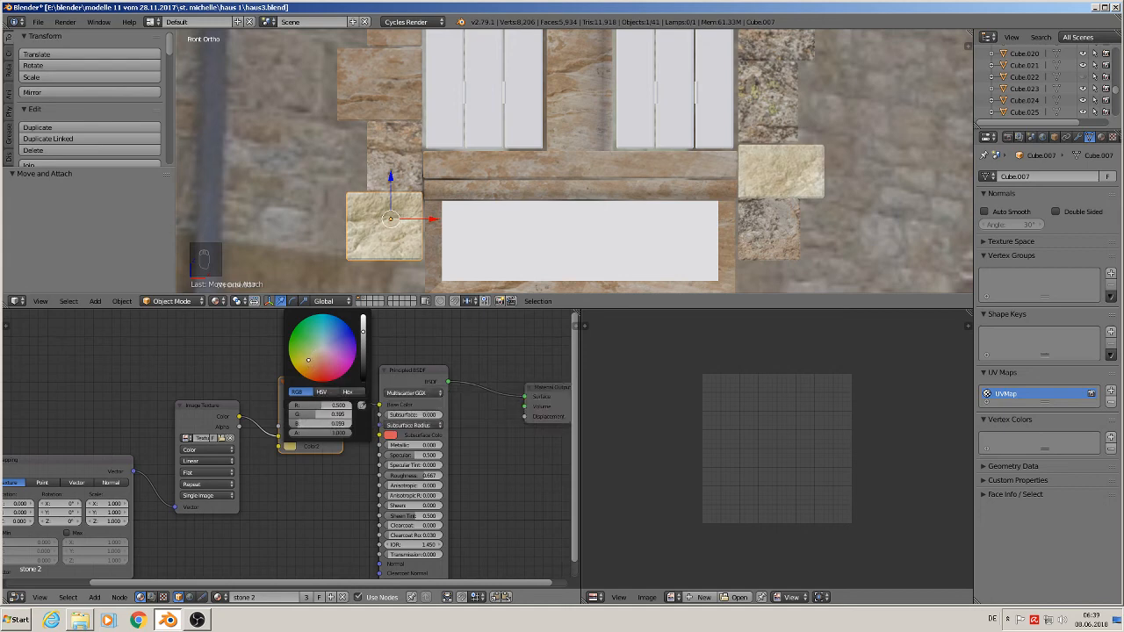
key(a)
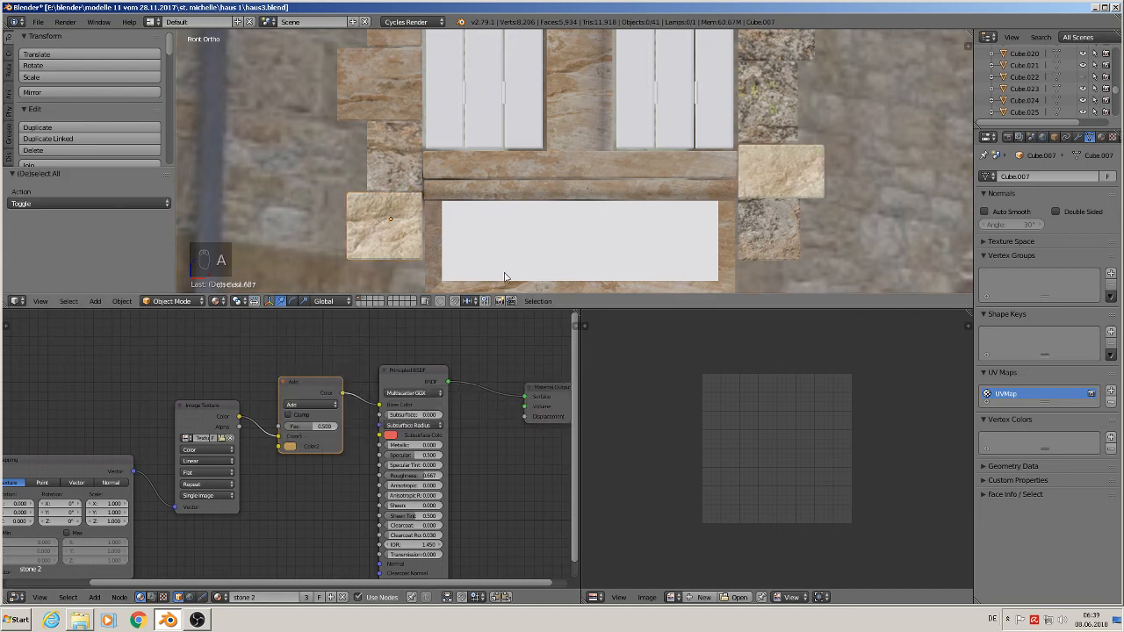
scroll(505, 278, down, 3)
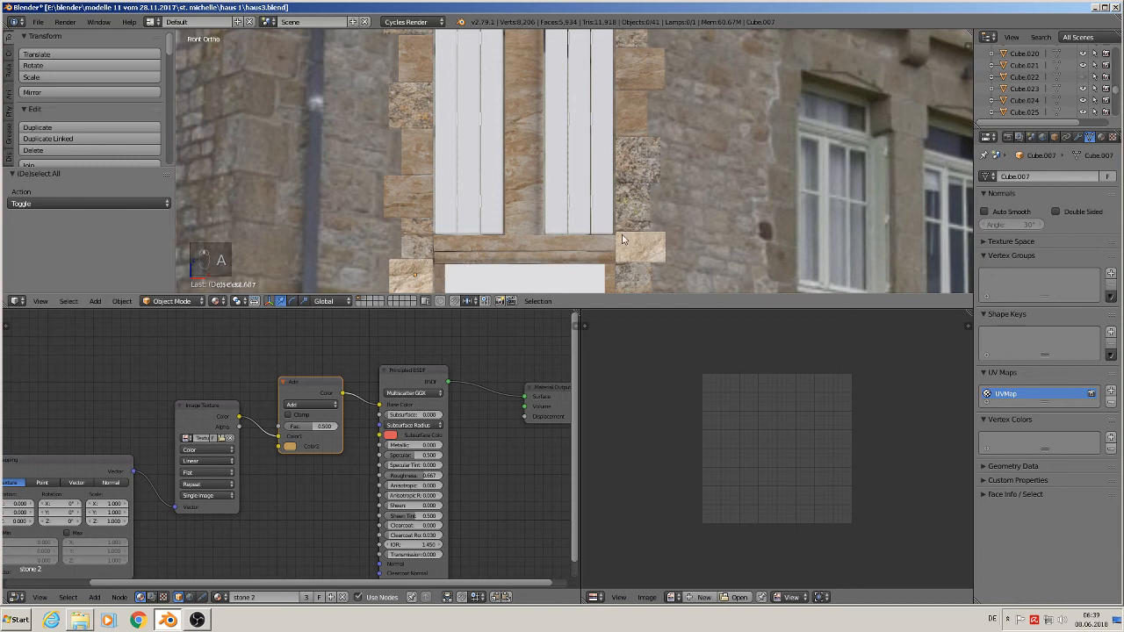
Change Color2 of the Add node to a stronger orange and compare the stones with the rest of the window surround
click(289, 447)
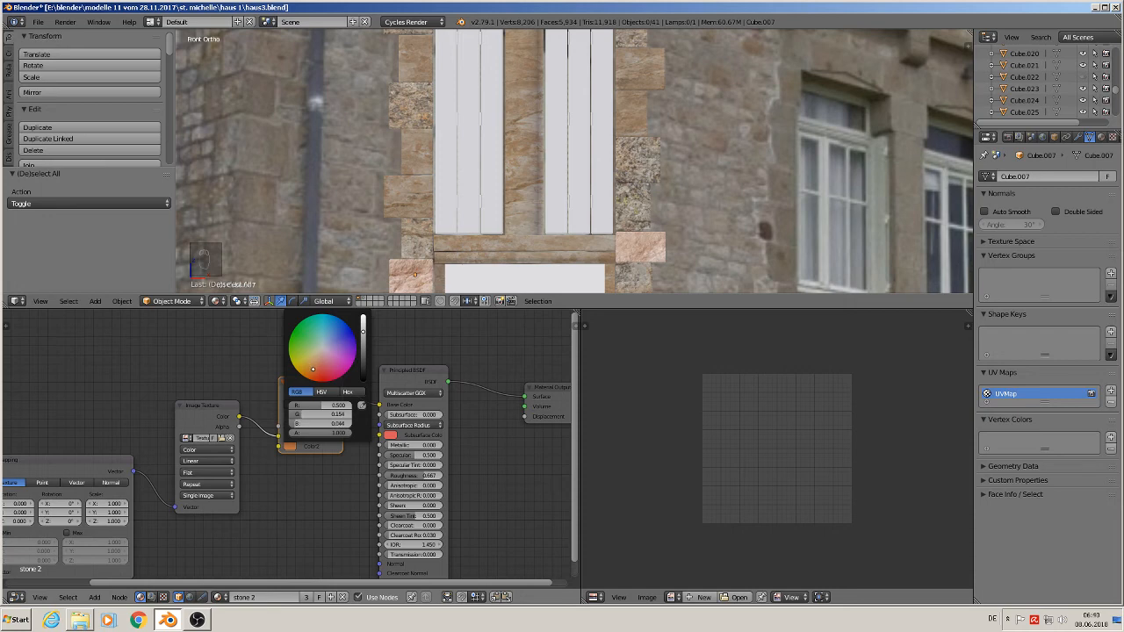
drag(312, 368, 308, 370)
scroll(512, 175, down, 5)
key(a)
key(a)
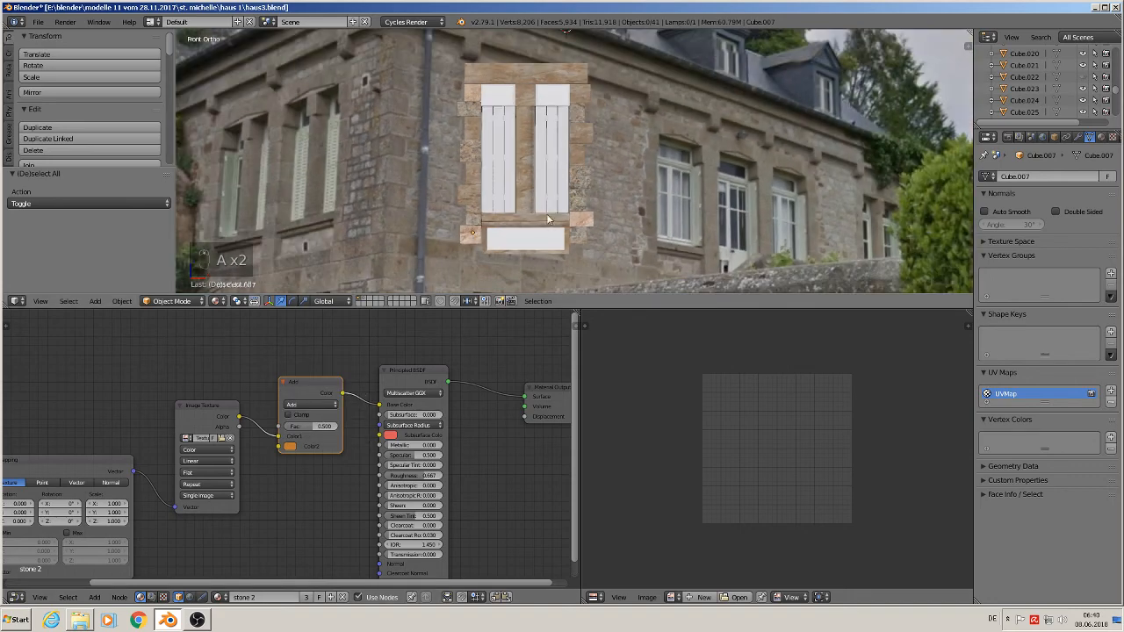
Check the tinted stones against the reference photo and save the haus3.blend file
scroll(548, 220, down, 2)
scroll(556, 218, up, 2)
scroll(560, 219, down, 2)
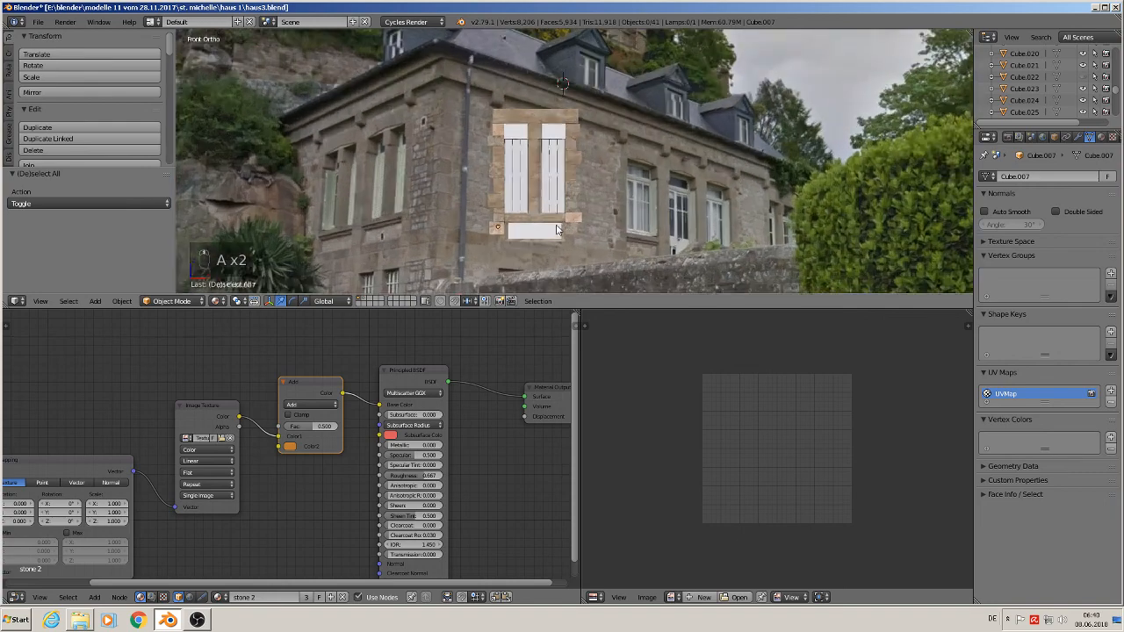
scroll(556, 230, up, 2)
scroll(543, 239, up, 2)
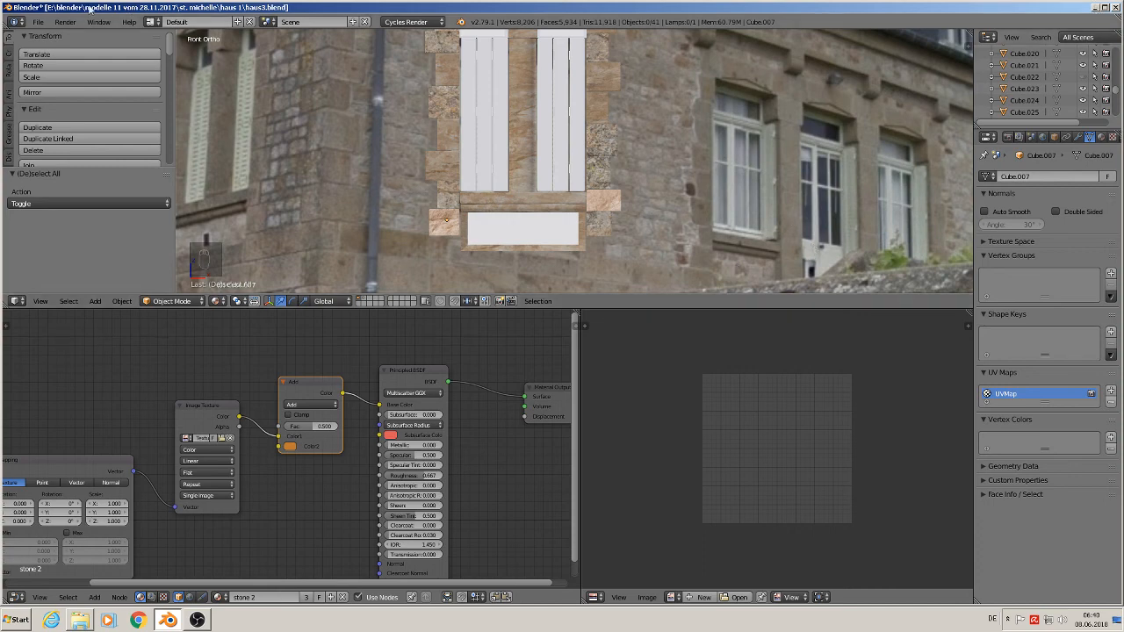
click(38, 22)
click(75, 110)
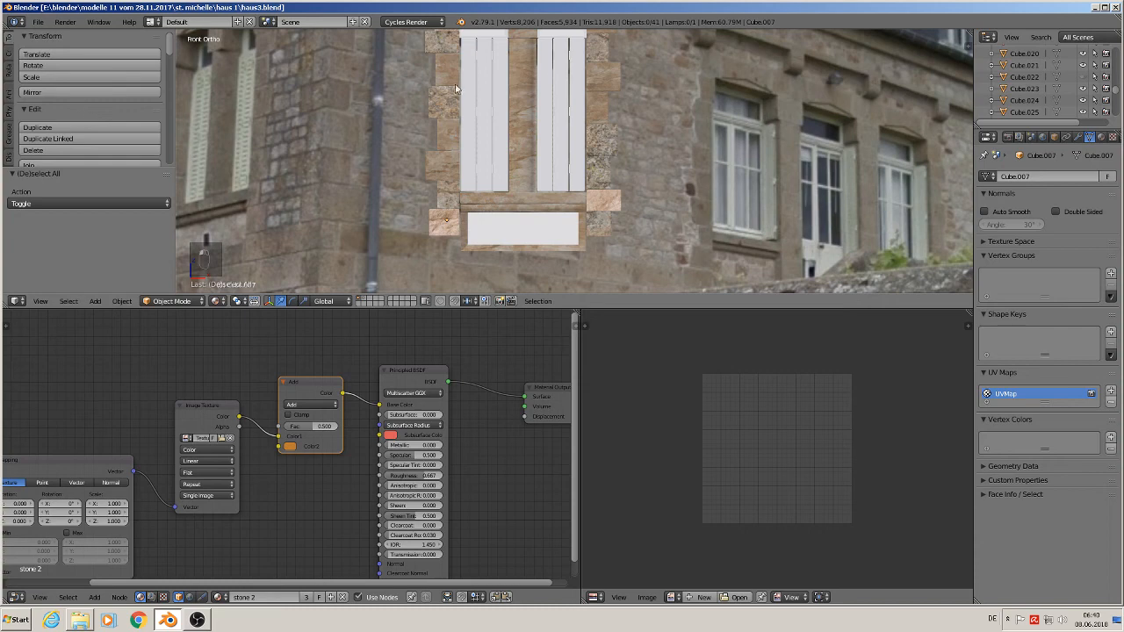
Clear the open windows from the desktop and open the mauern folder inside the Komerzielle Texturen library
click(1096, 7)
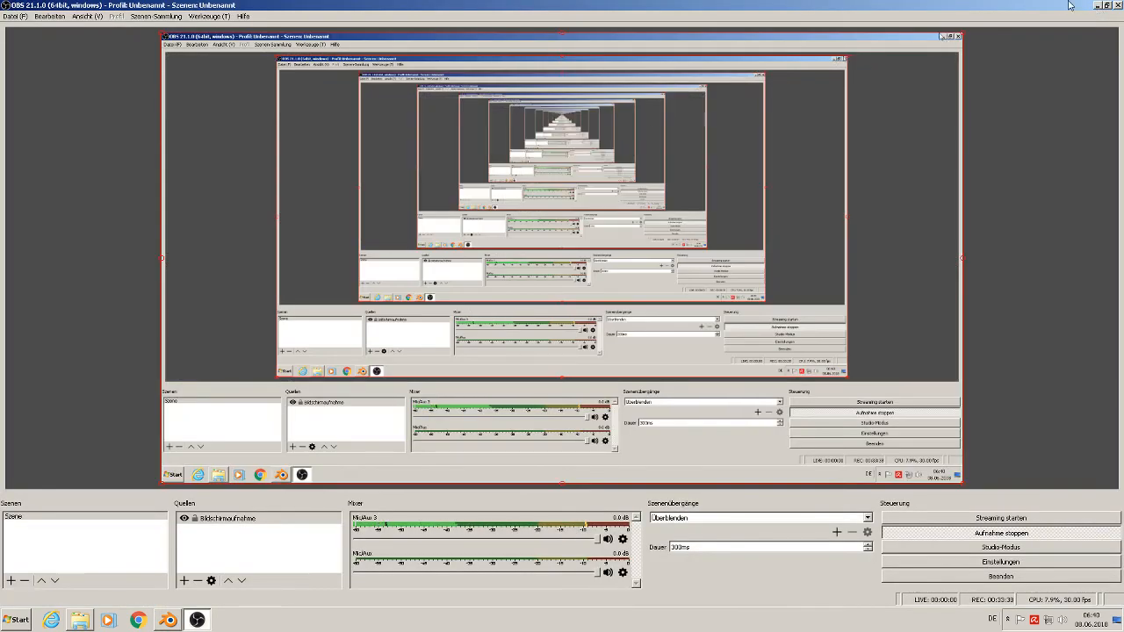
click(1096, 6)
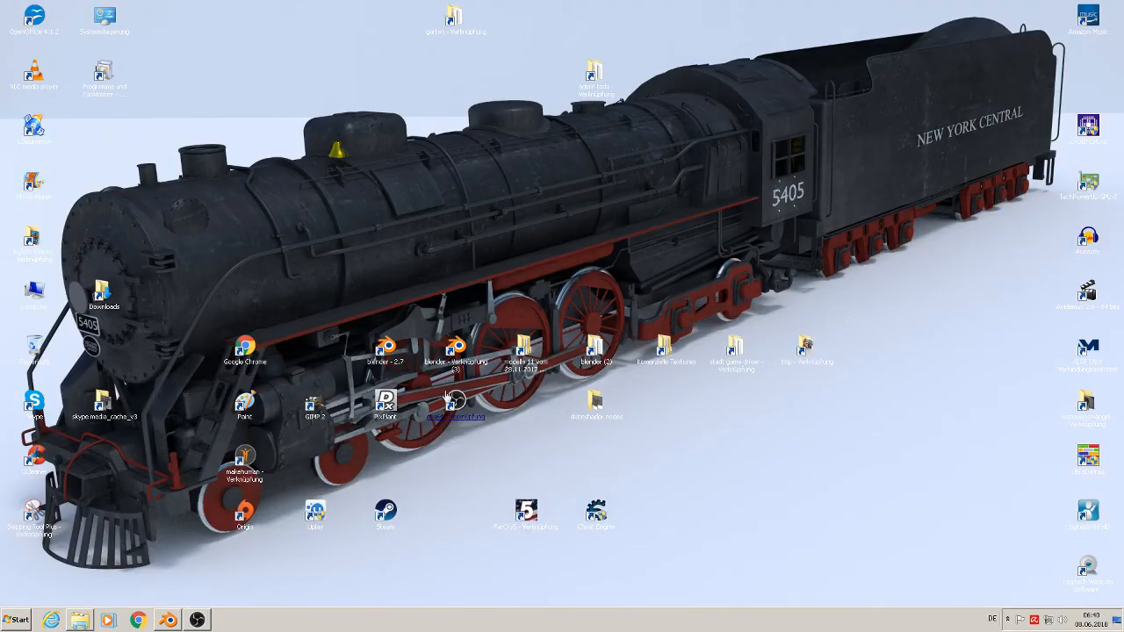
double_click(665, 350)
click(644, 242)
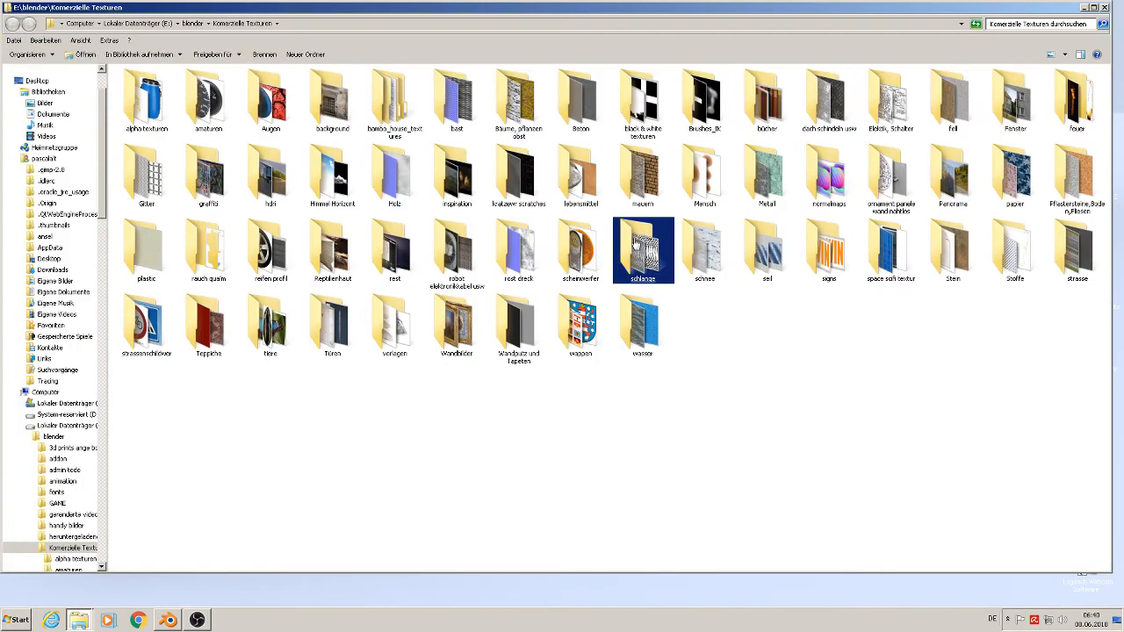
click(788, 249)
click(909, 284)
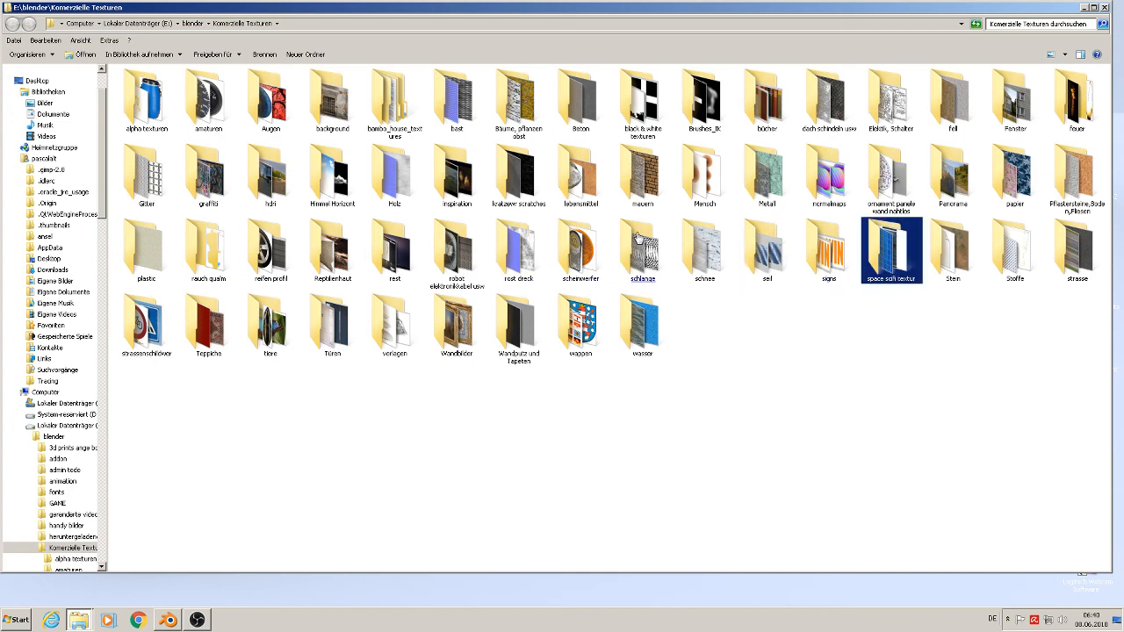
click(641, 196)
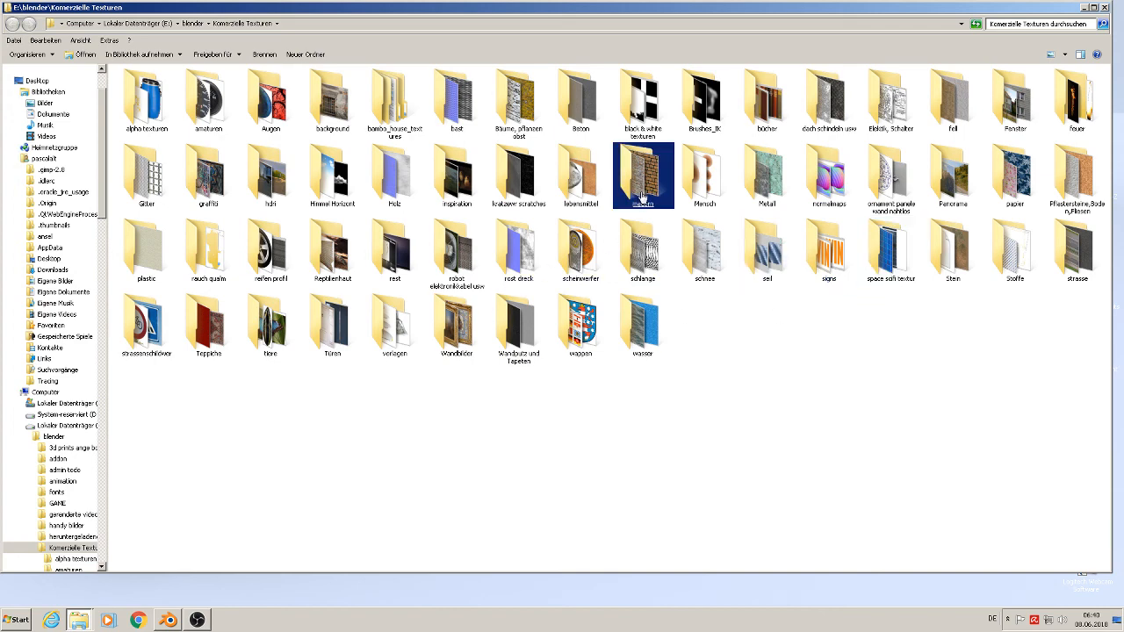
double_click(641, 195)
click(643, 198)
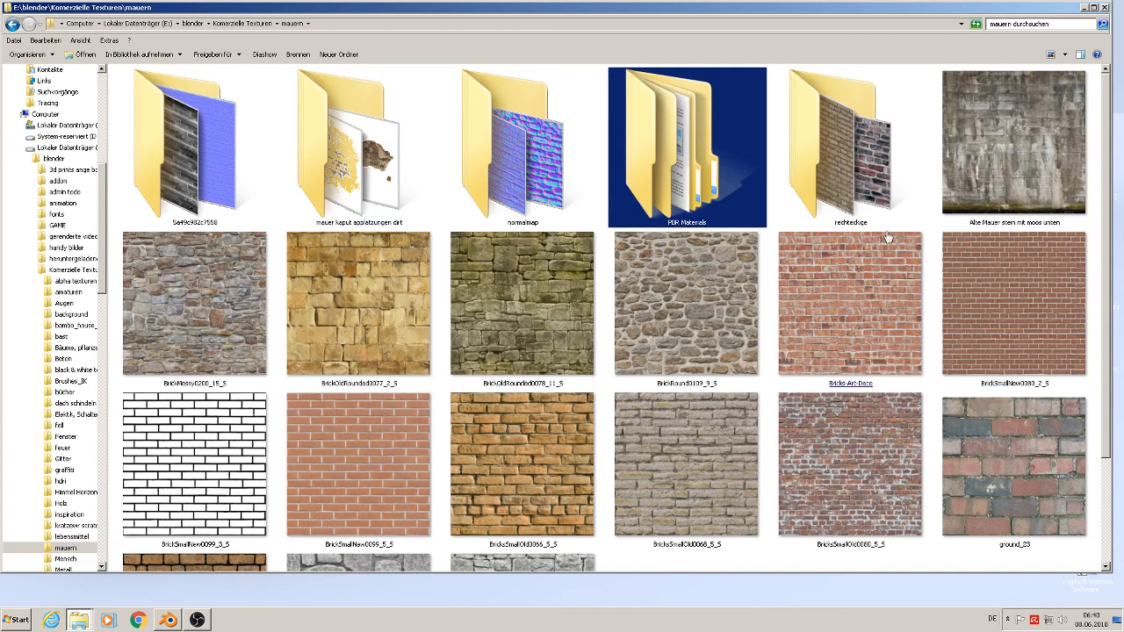
Copy the mossy stone wall texture BrickOldRounded0078_11_S from the mauern folder
click(982, 380)
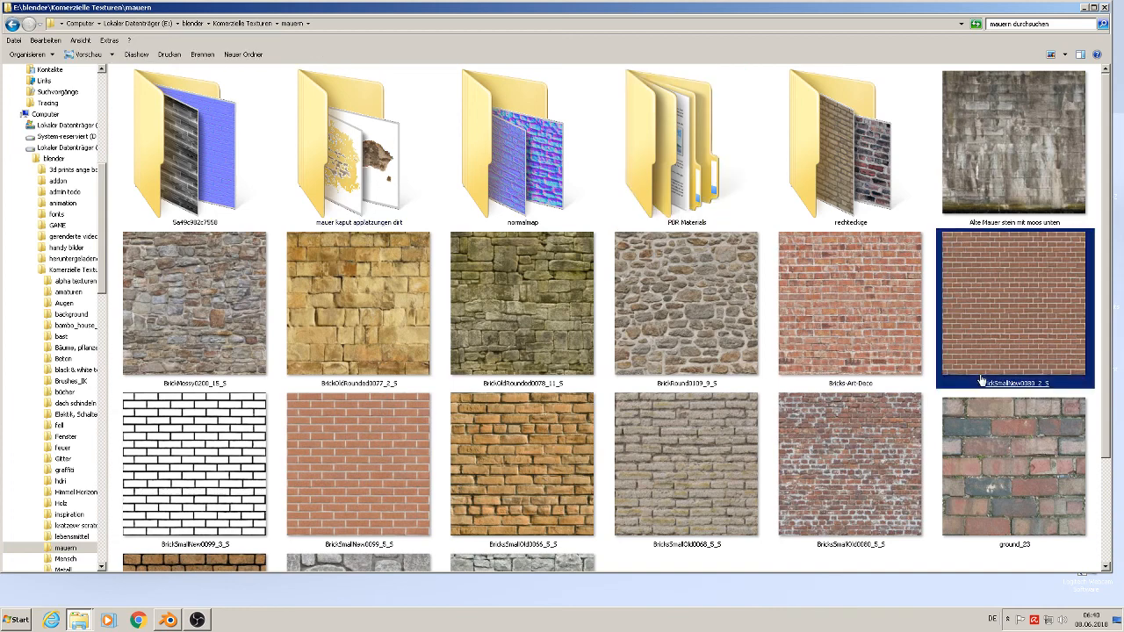
click(788, 432)
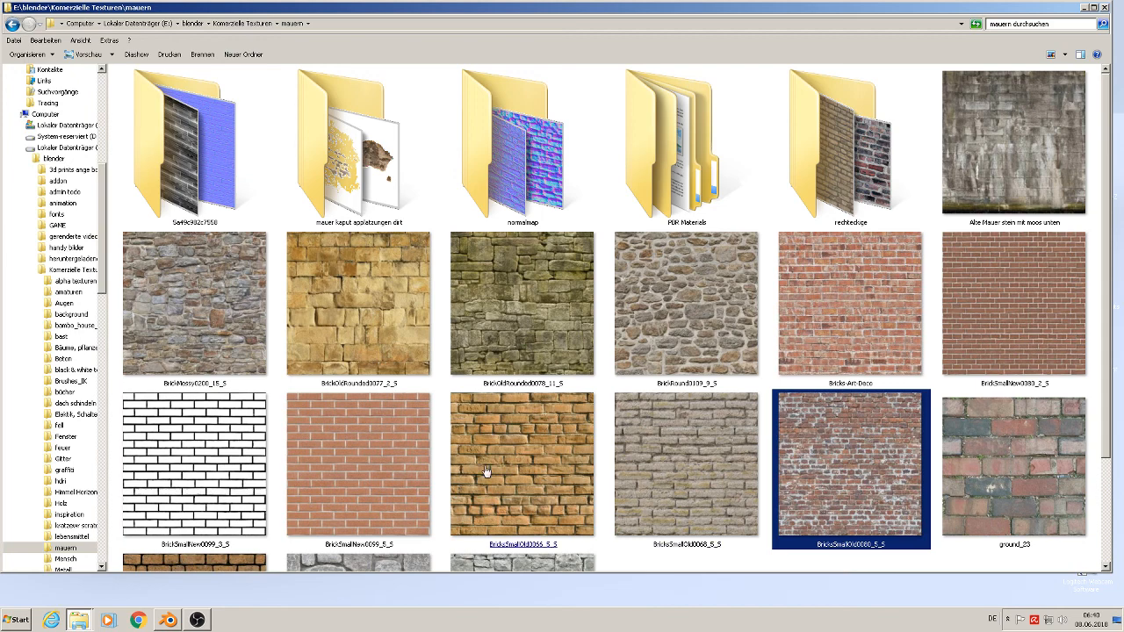
click(553, 314)
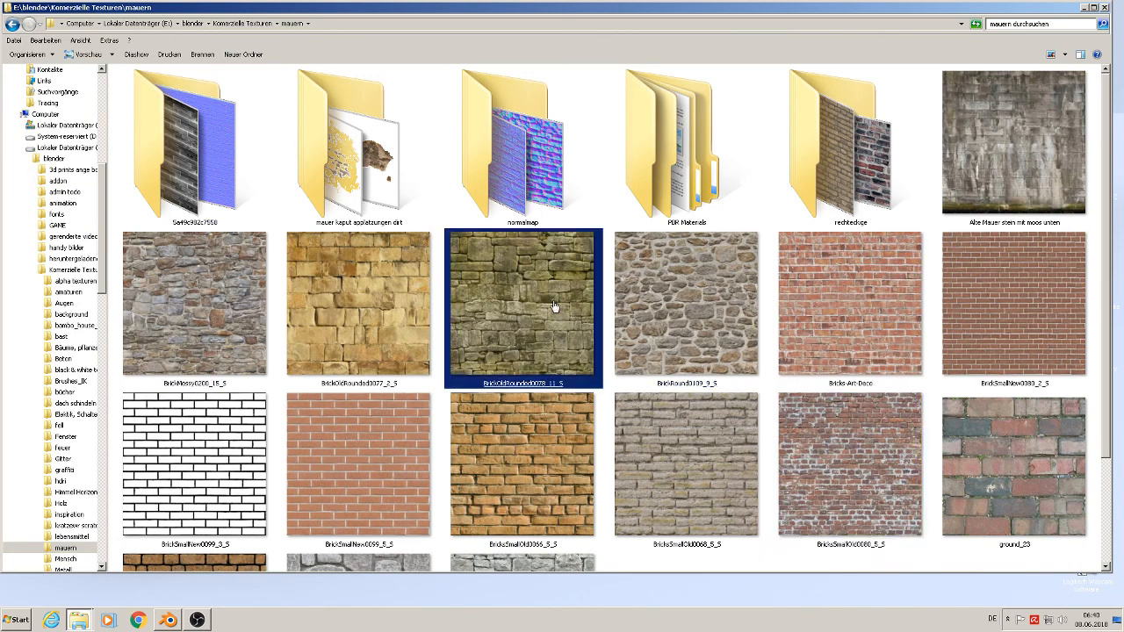
right_click(553, 306)
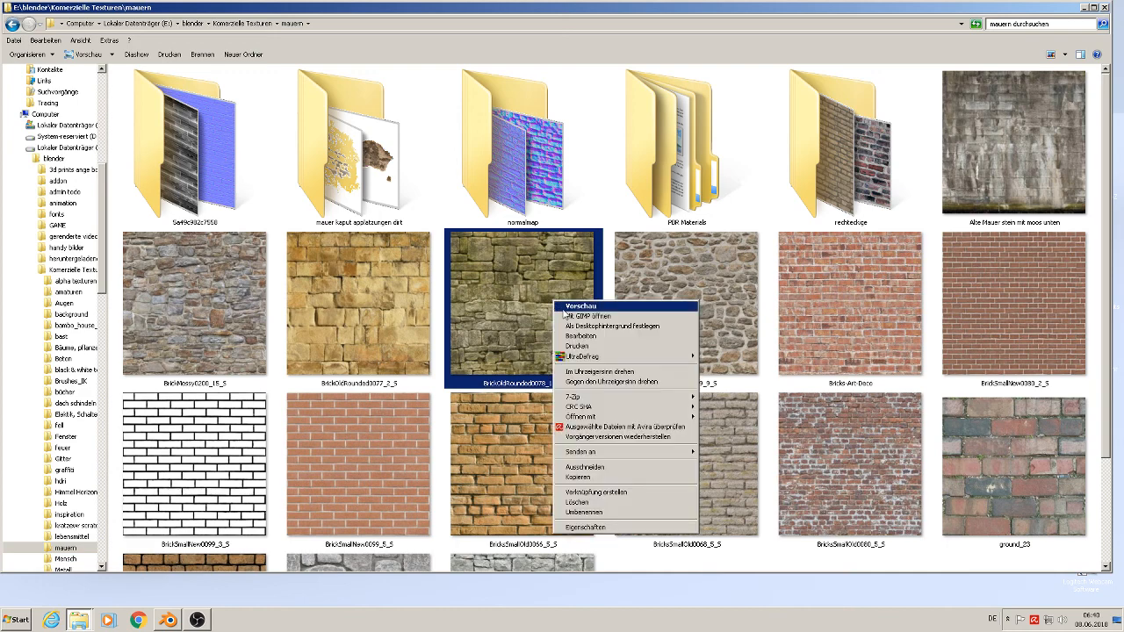
click(615, 483)
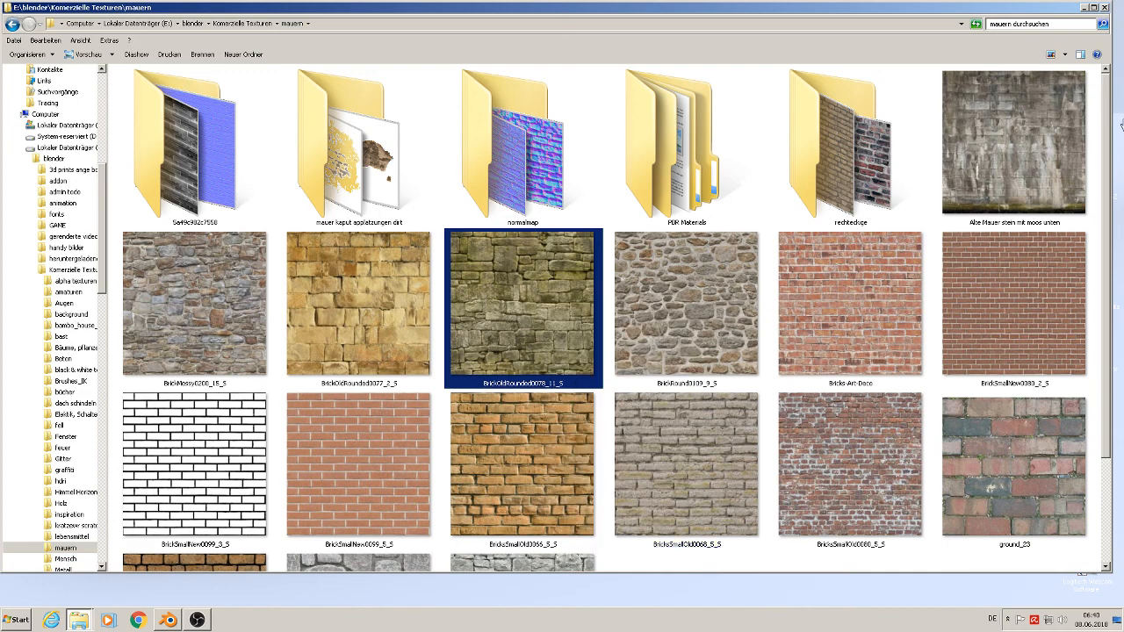
Paste the copied wall texture into the textur folder of st. michelle under modelle 11 vom 28.11.2017
click(1084, 8)
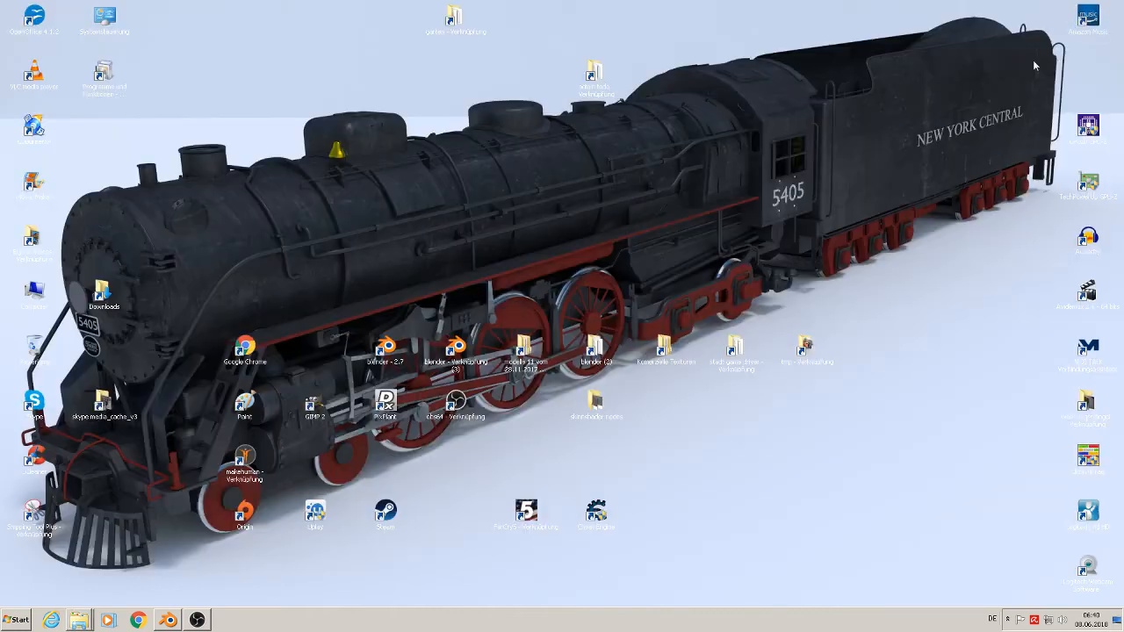
double_click(524, 367)
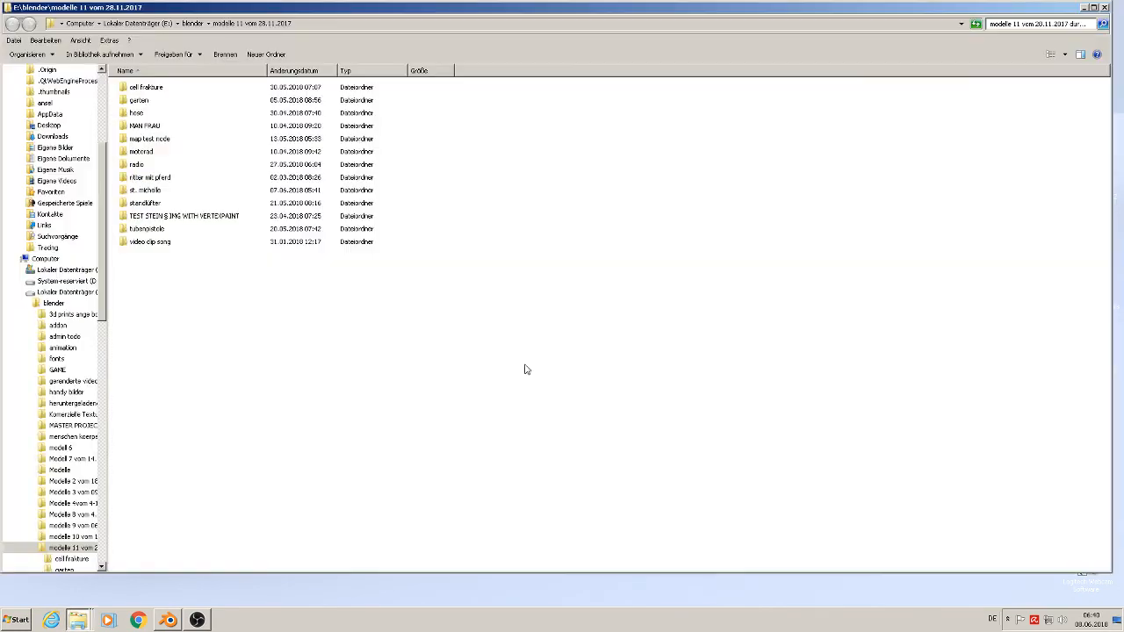
double_click(145, 189)
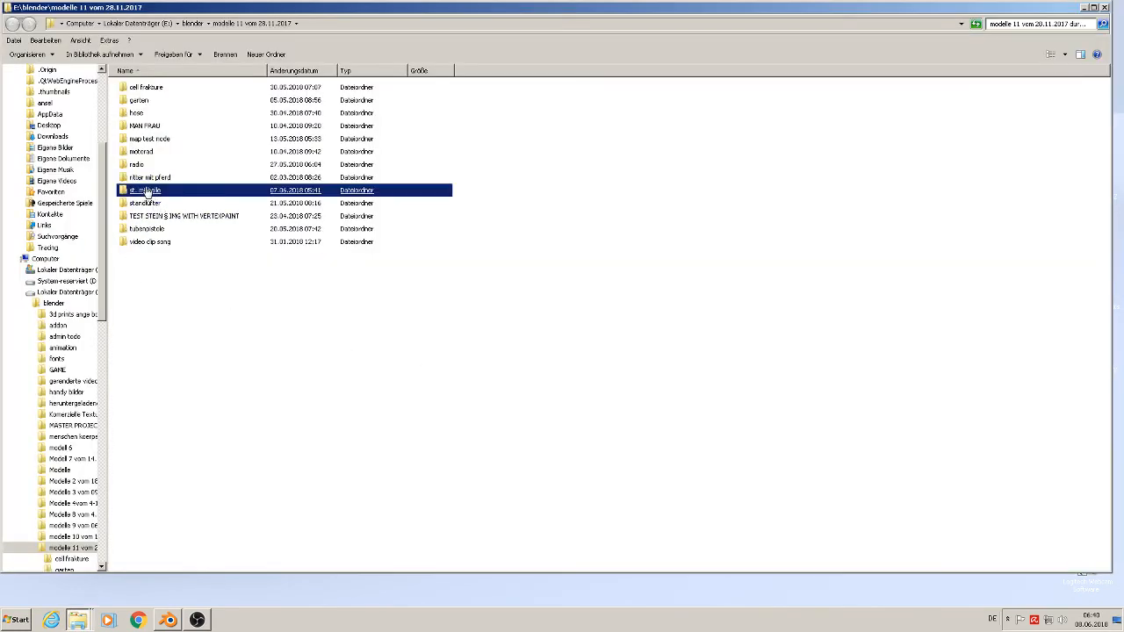
double_click(138, 113)
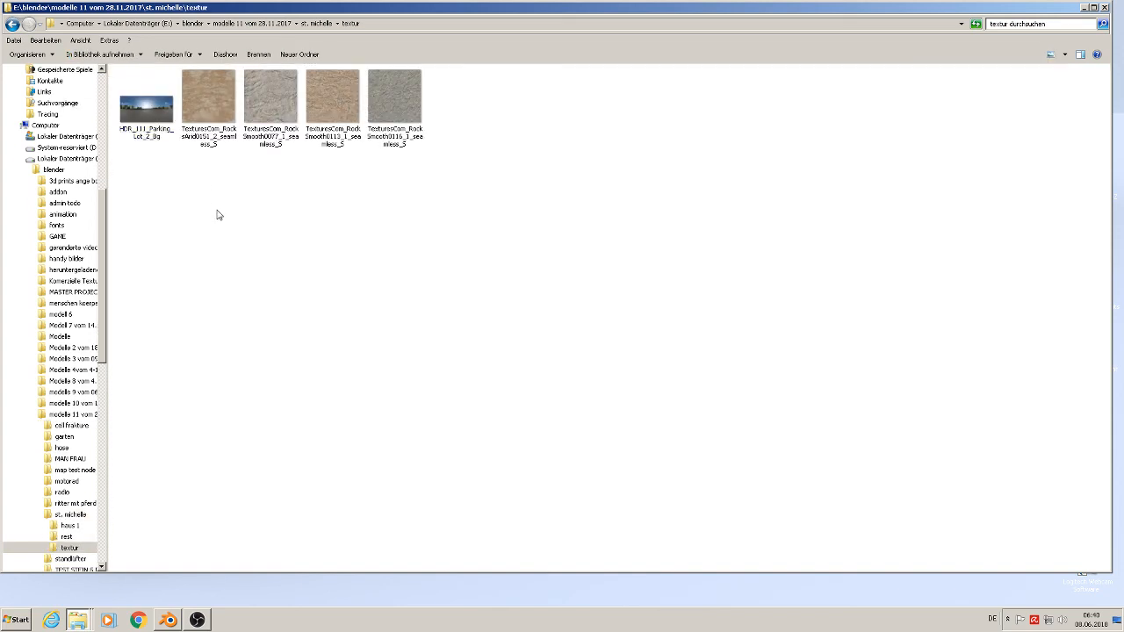
right_click(216, 208)
click(257, 273)
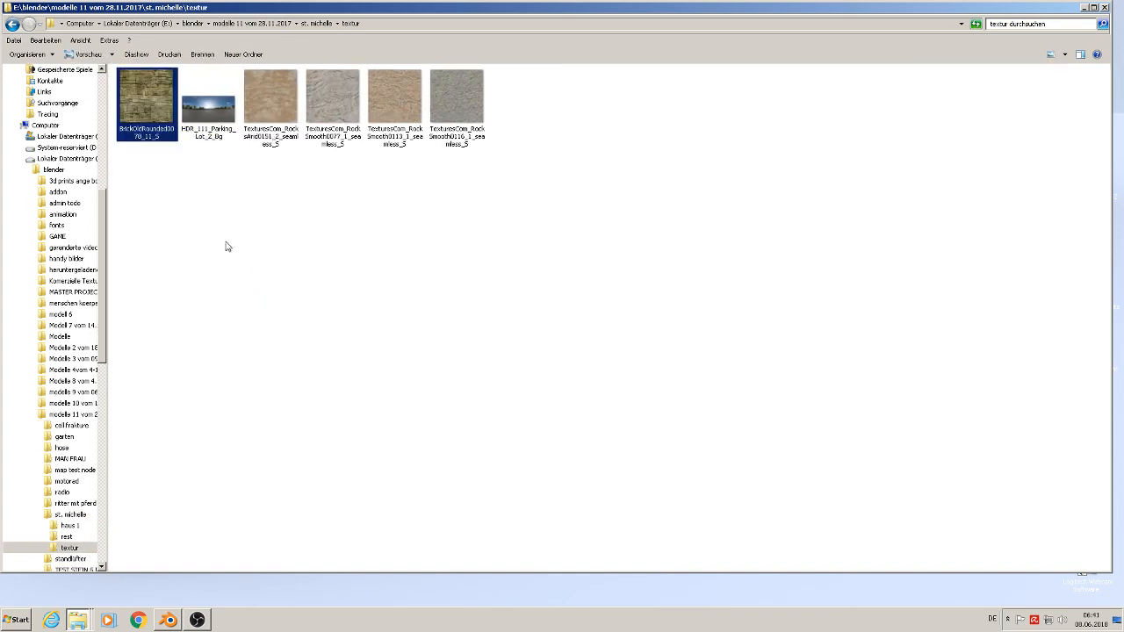
click(243, 239)
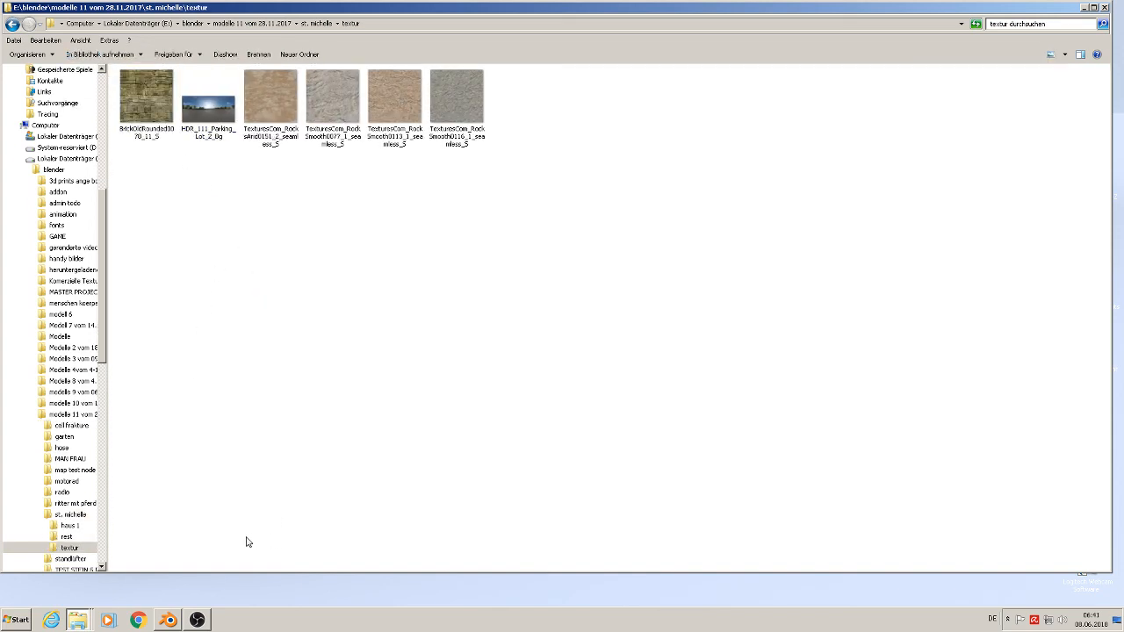
Switch back to Blender and examine the roof and the garden wall in the reference photo
click(170, 626)
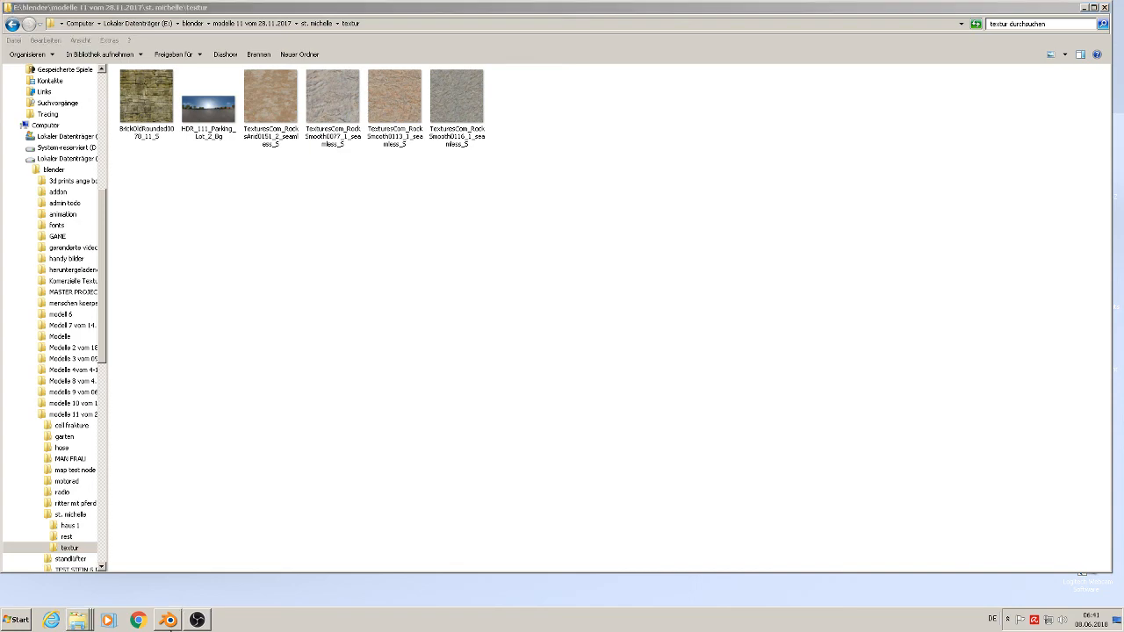
scroll(418, 269, down, 3)
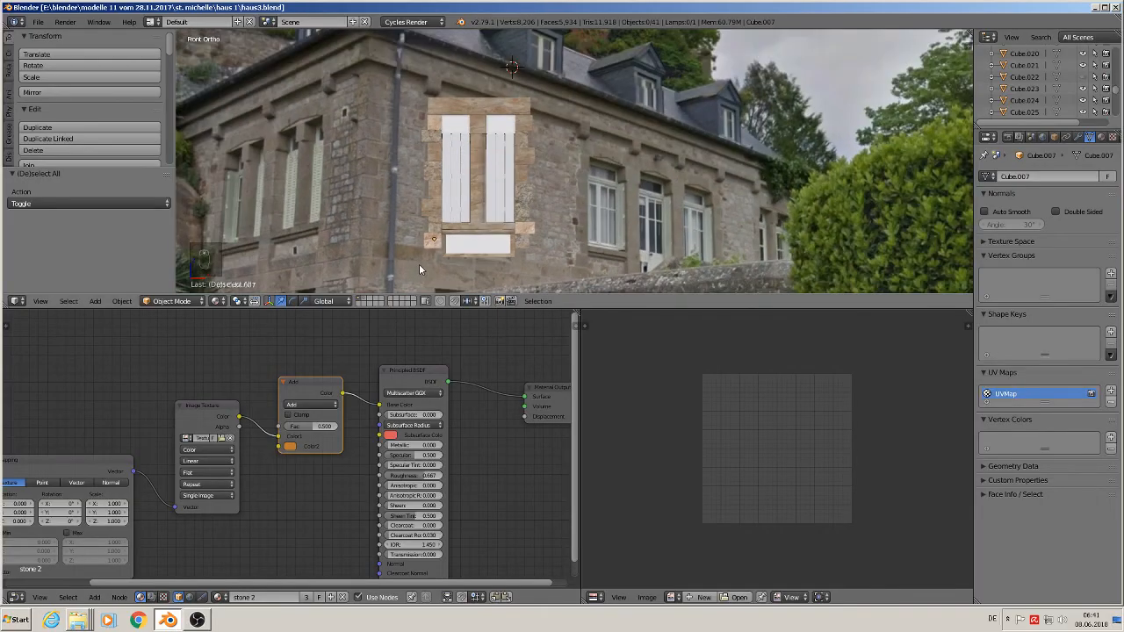
shift+middle_drag(448, 60, 430, 141)
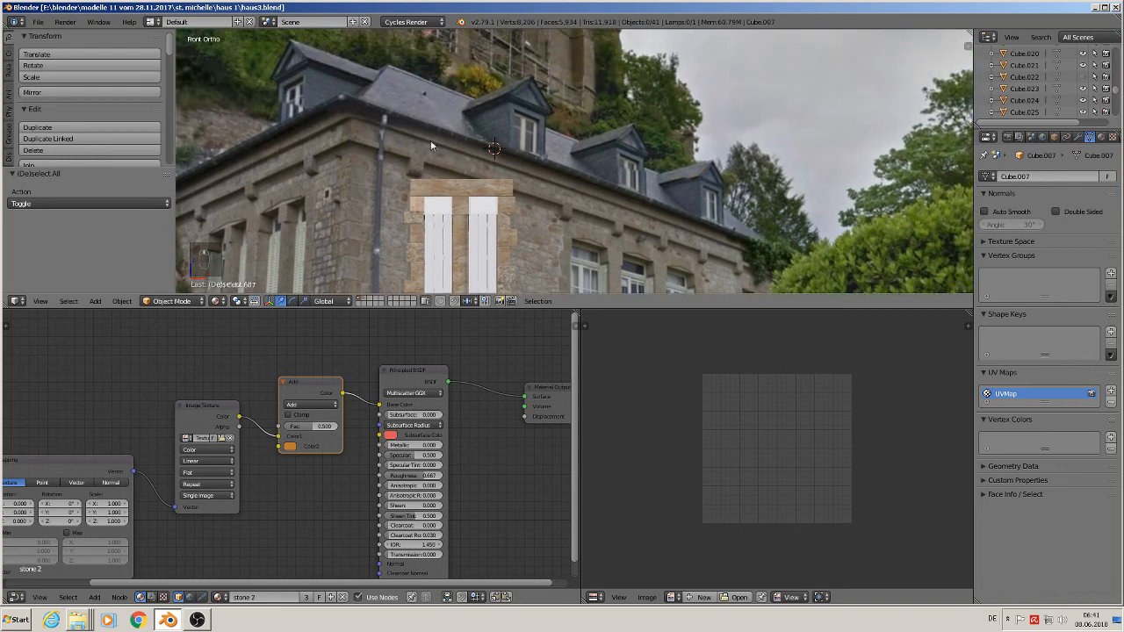
shift+middle_drag(531, 225, 570, 240)
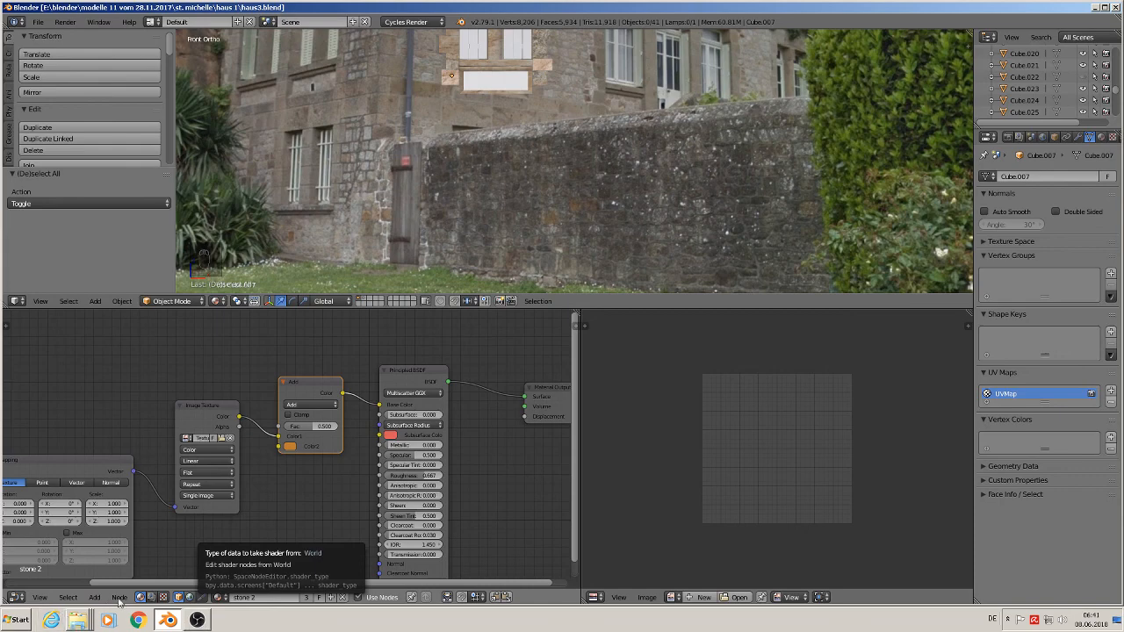
Copy the slate texture TexturesCom_RooftilesSlate0045_1_seamless_S from the dach schindeln usw folder of Komerzielle Texturen
click(77, 620)
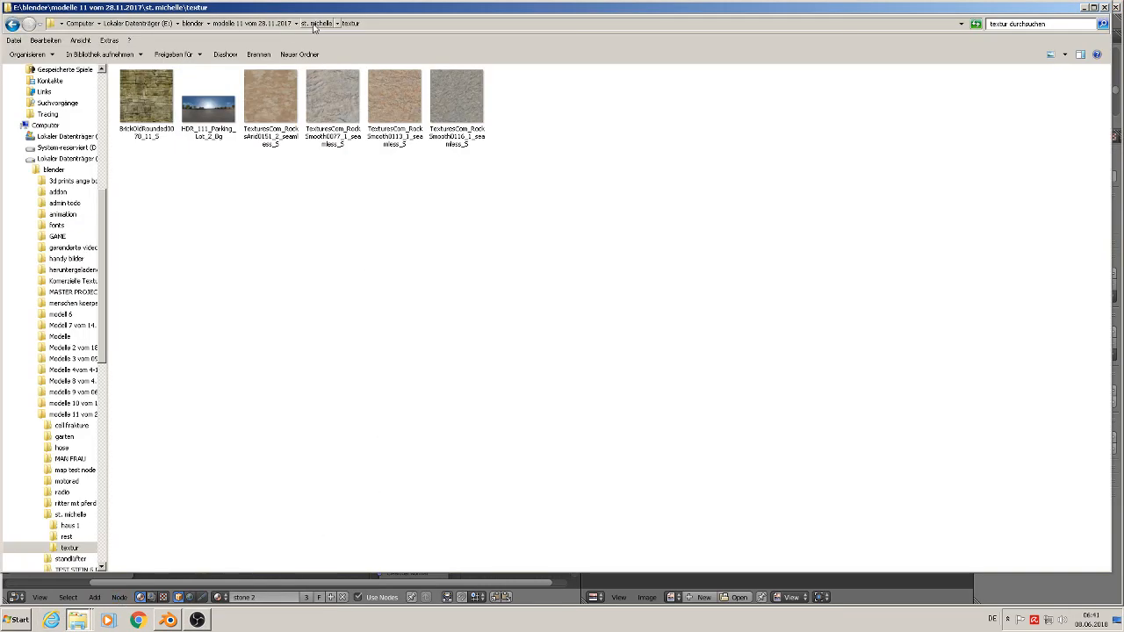
click(81, 619)
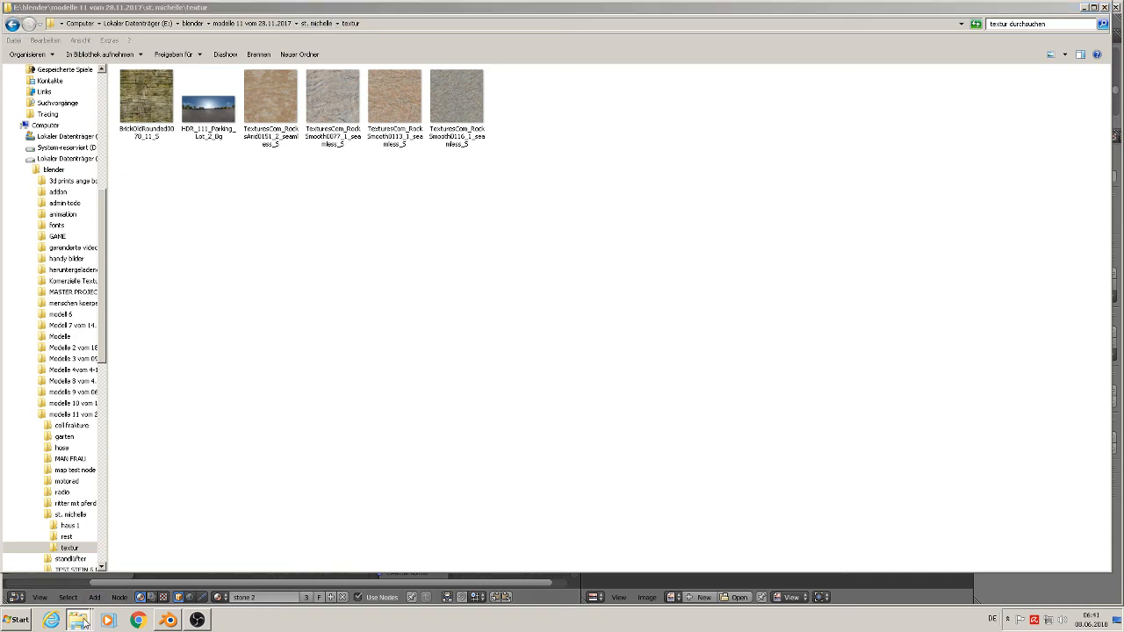
click(114, 587)
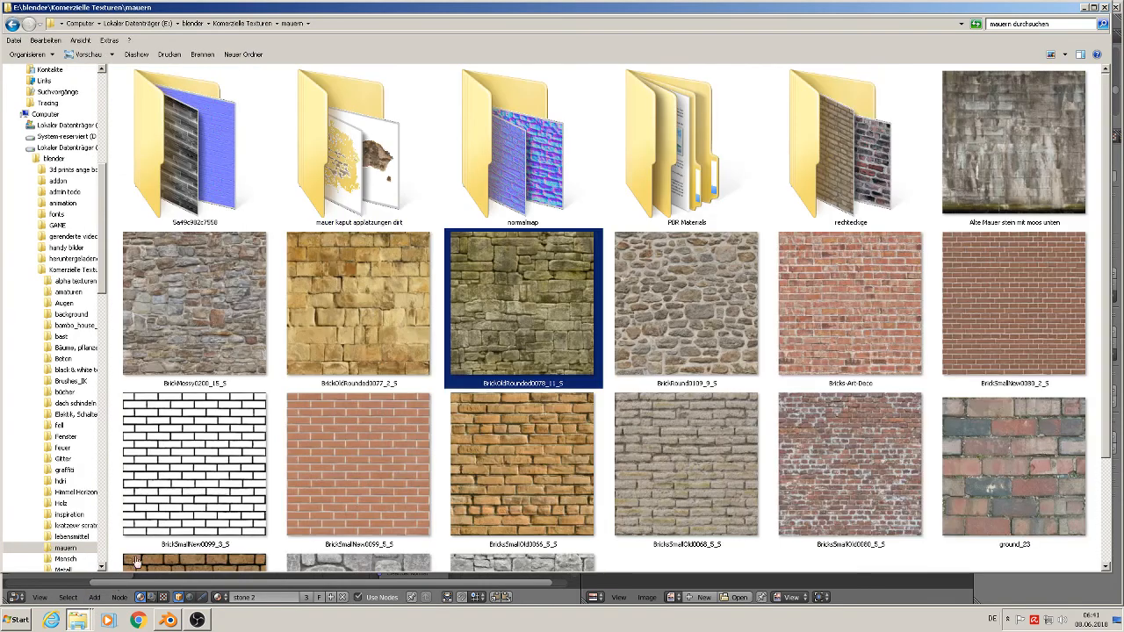
click(258, 23)
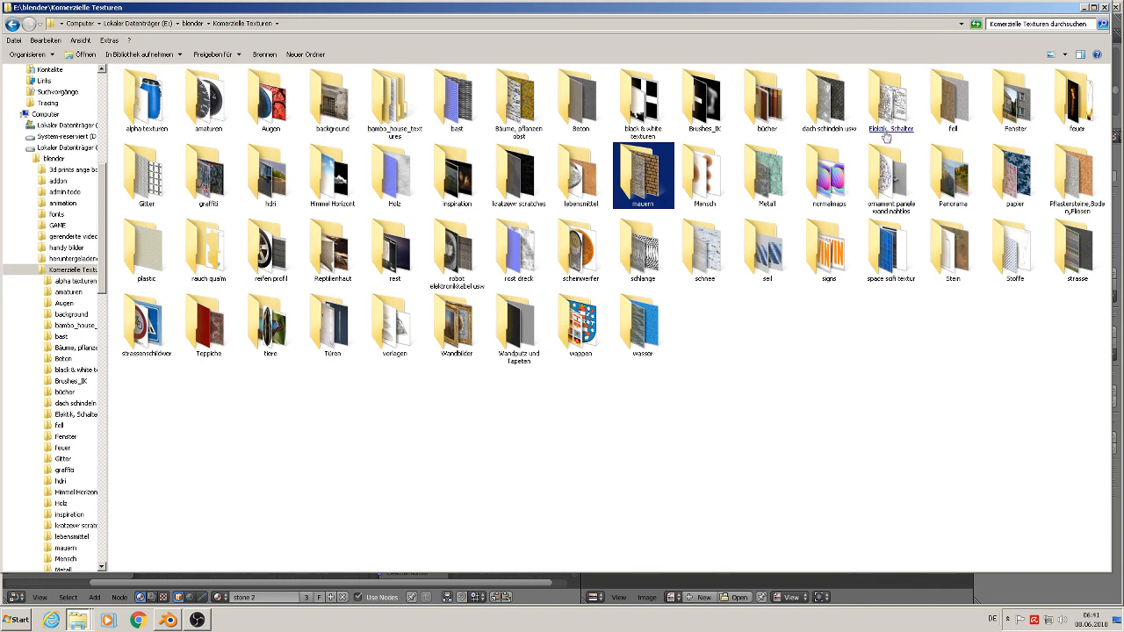
double_click(843, 132)
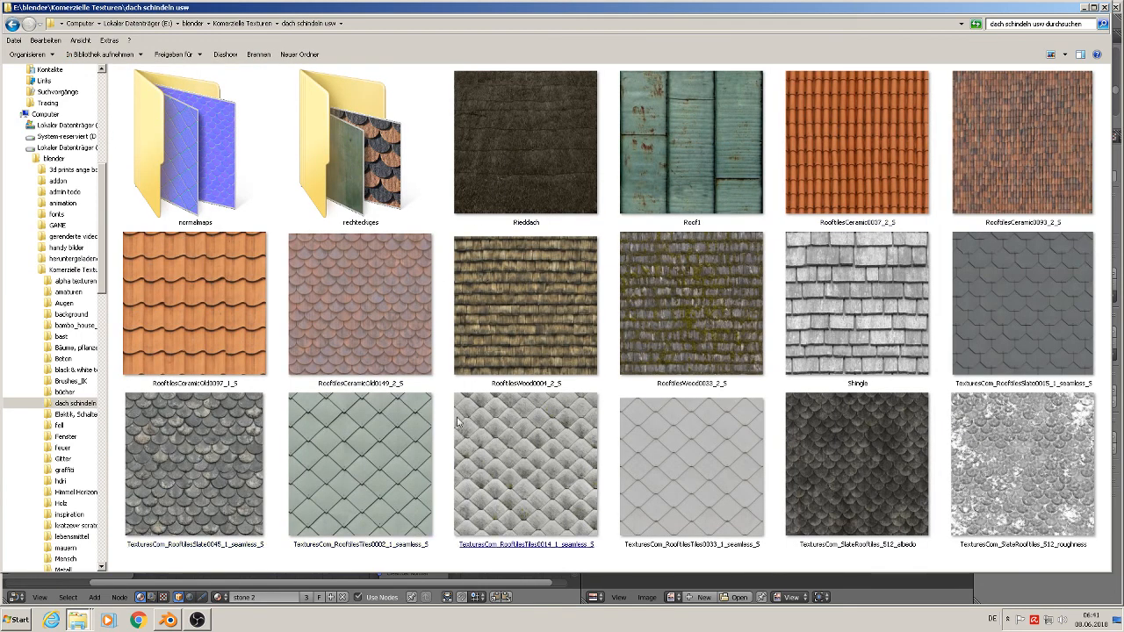
right_click(196, 477)
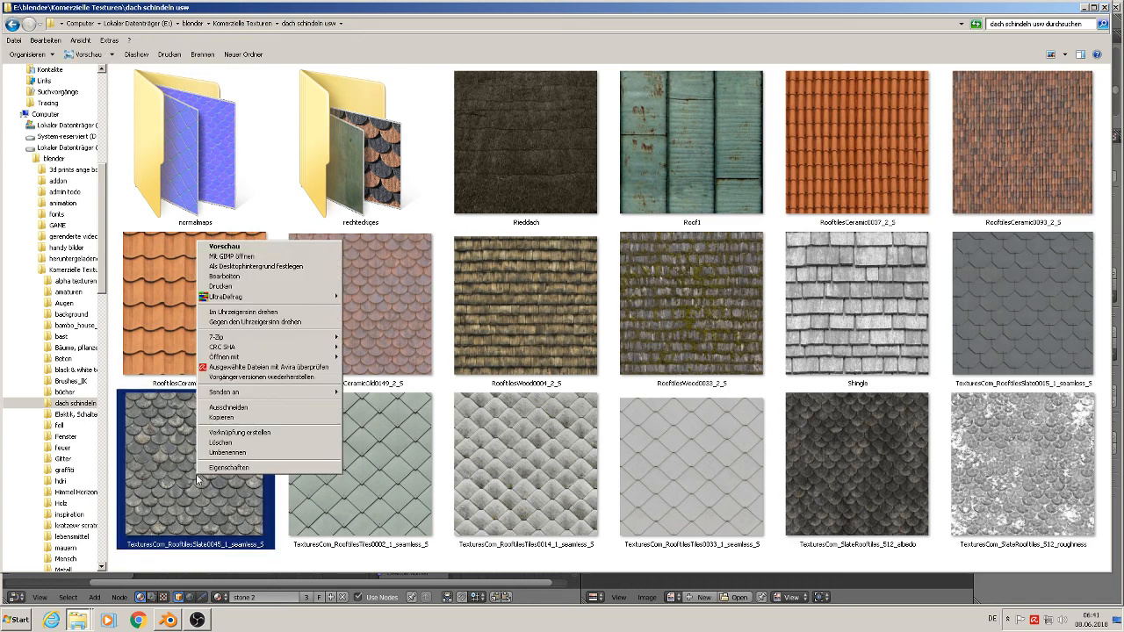
click(237, 418)
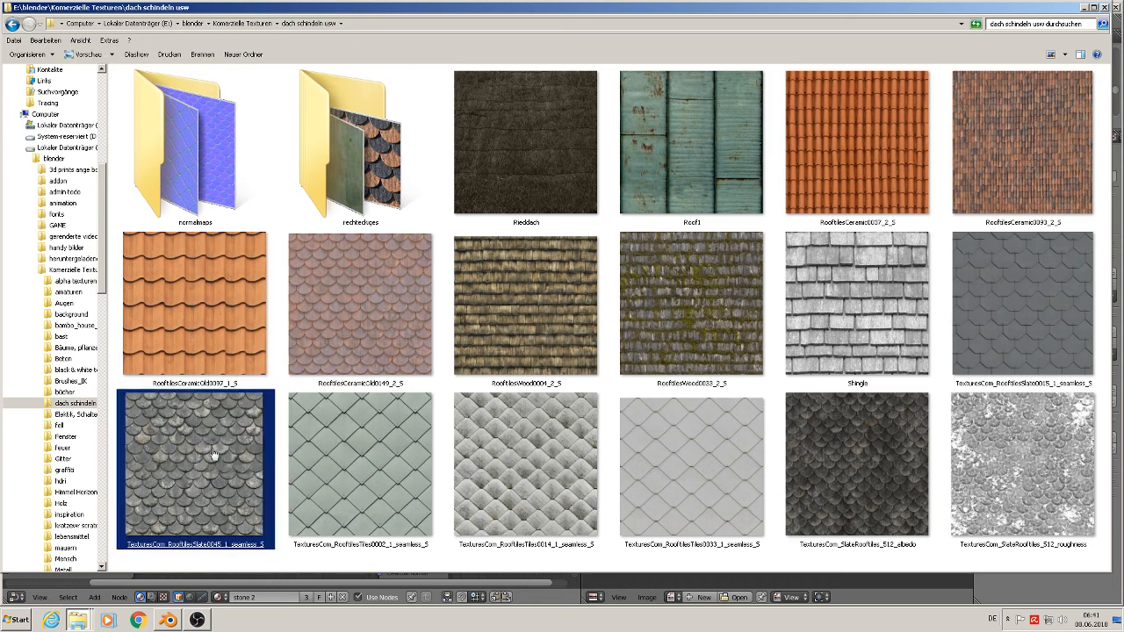
Paste the slate roof texture into the st. michelle textur folder and switch back to Blender
click(87, 624)
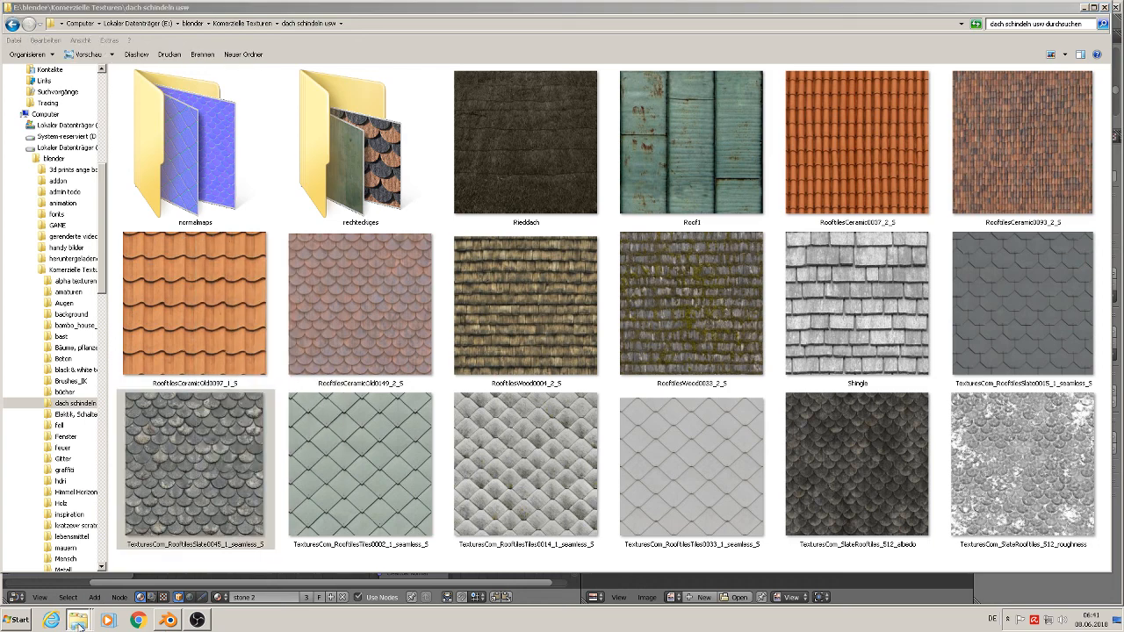
click(125, 599)
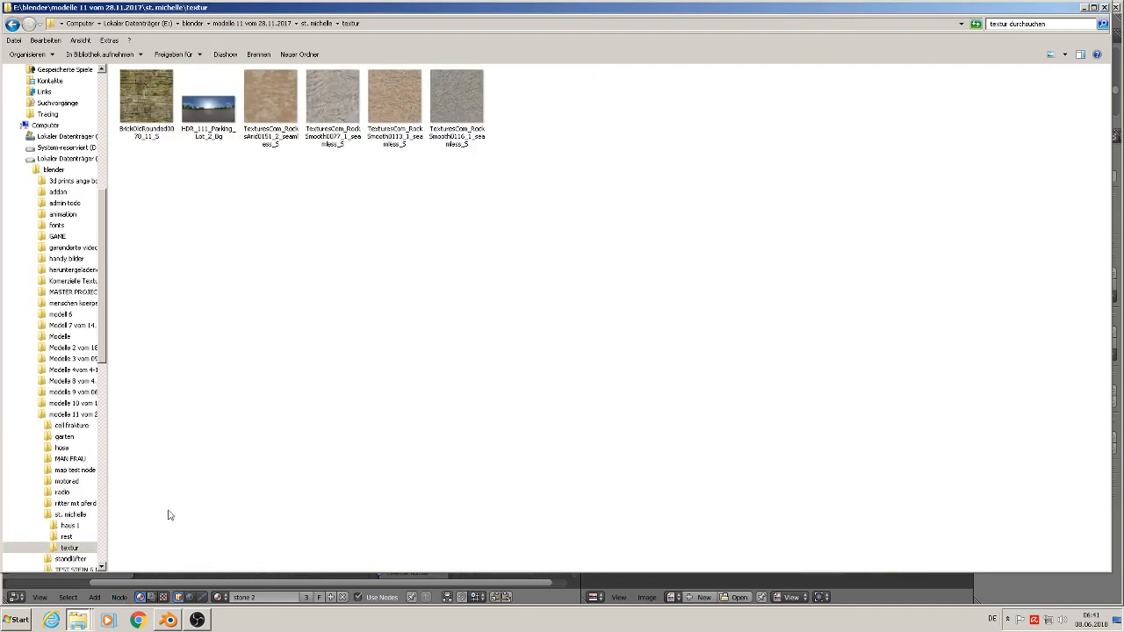
right_click(358, 282)
click(429, 345)
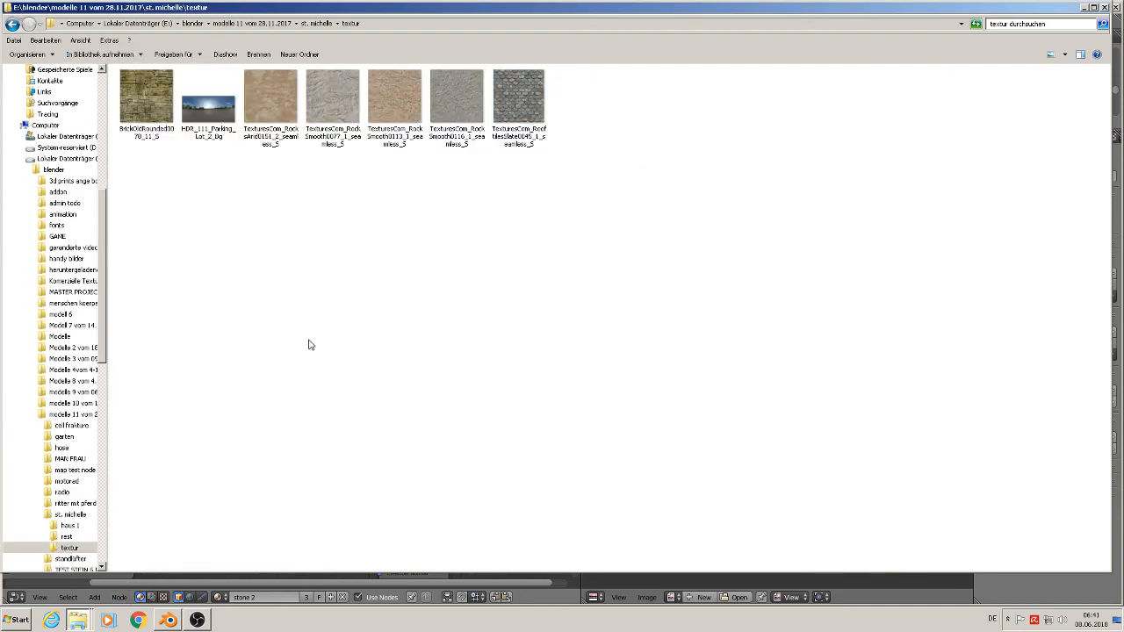
click(168, 621)
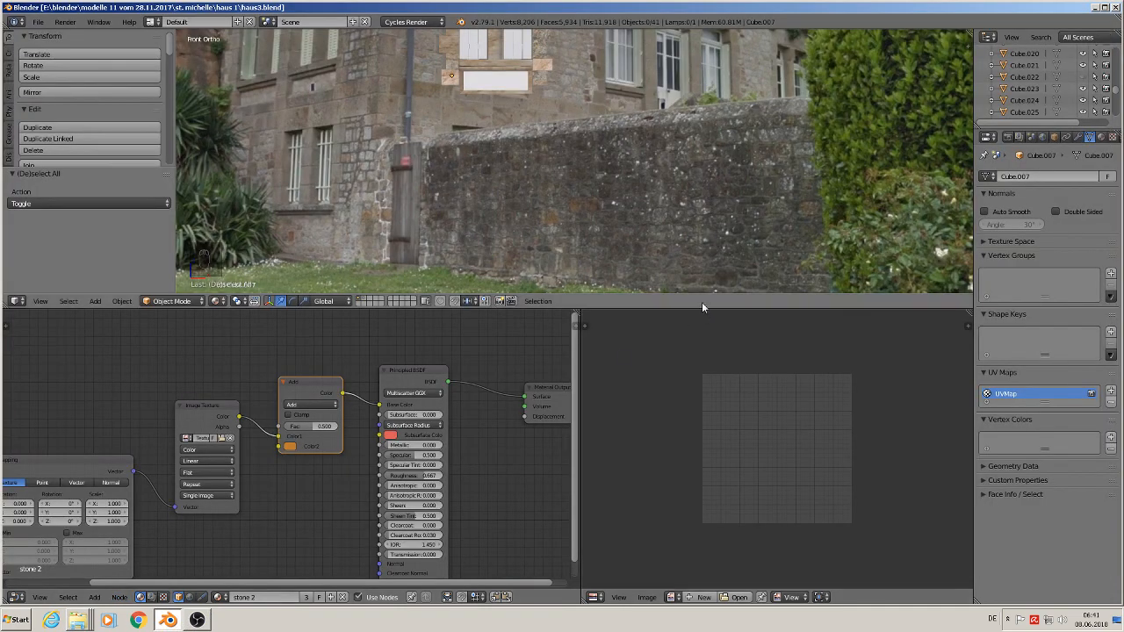
Switch to the file explorer and copy the door texture DoorsOrnate0256_S from the Türen\antike türen folder of Komerzielle Texturen
scroll(603, 230, up, 4)
scroll(222, 286, down, 7)
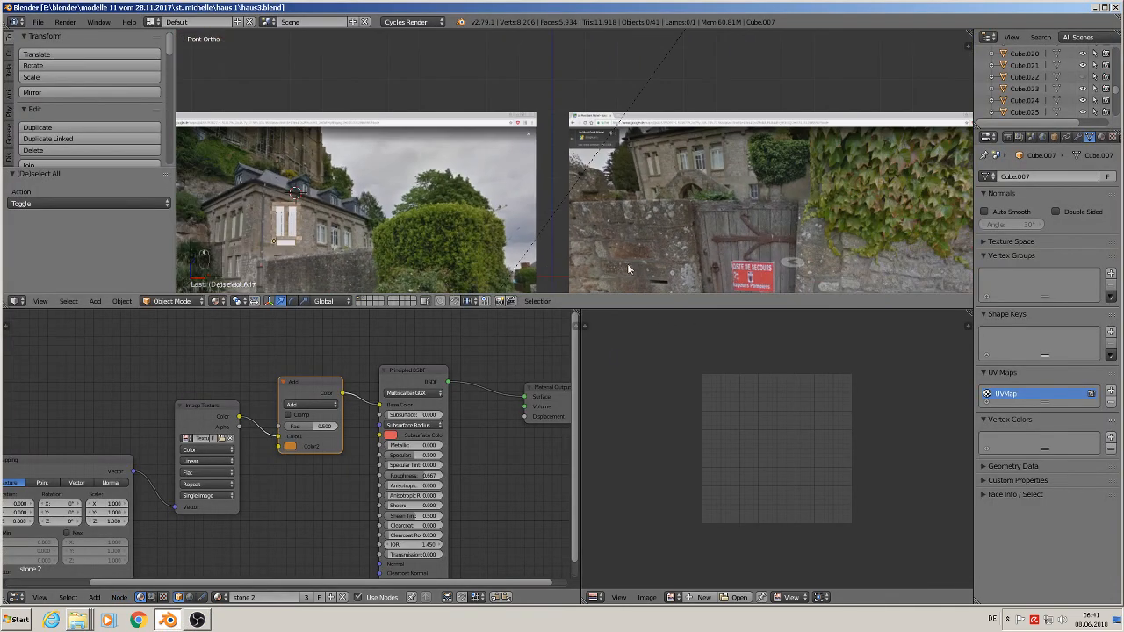
shift+middle_drag(627, 264, 474, 255)
scroll(488, 217, up, 4)
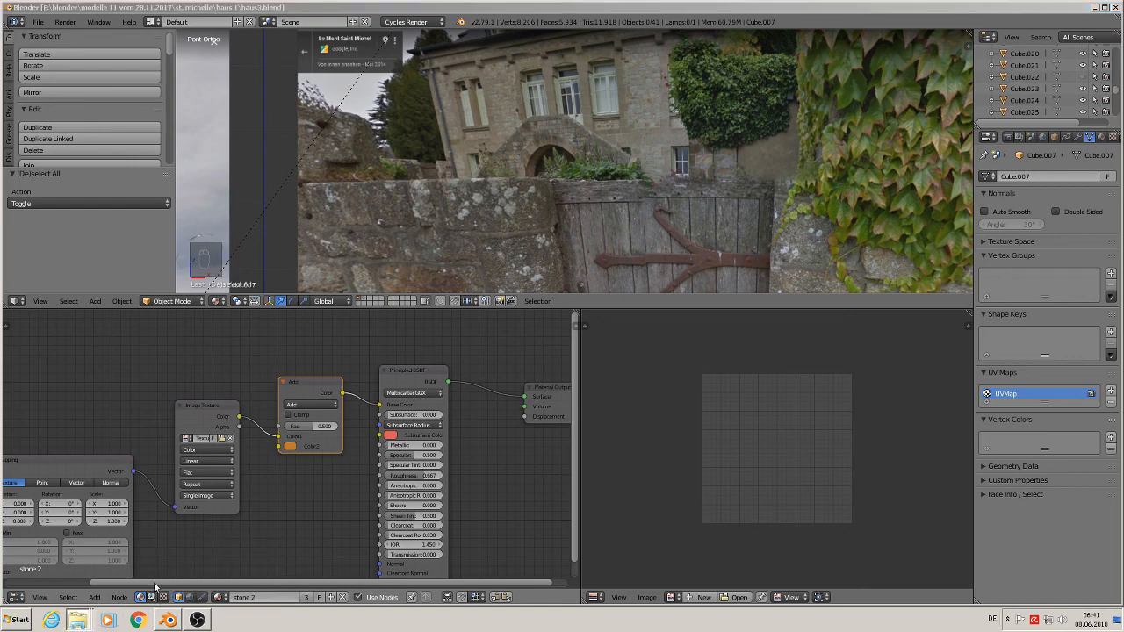
key(alt+Tab)
click(250, 27)
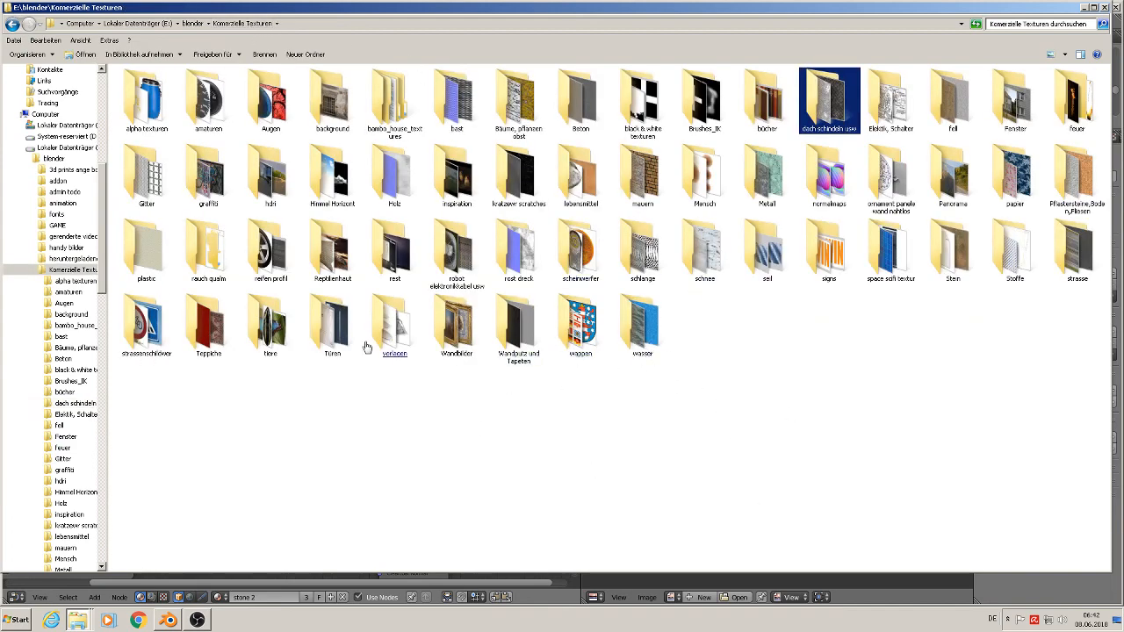
double_click(322, 348)
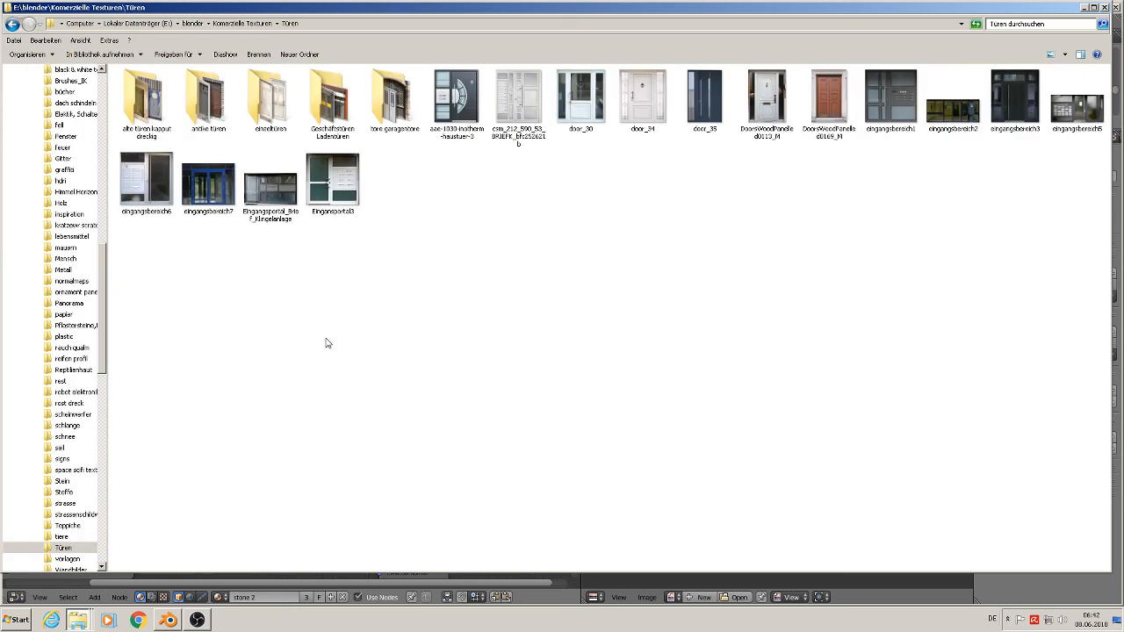
double_click(204, 96)
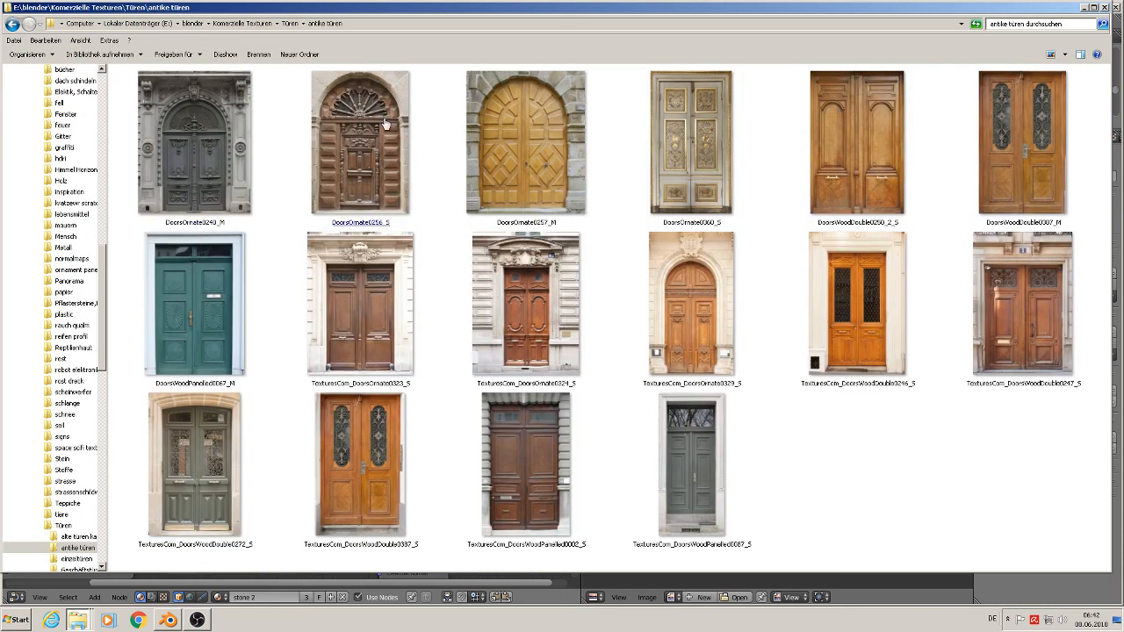
click(373, 148)
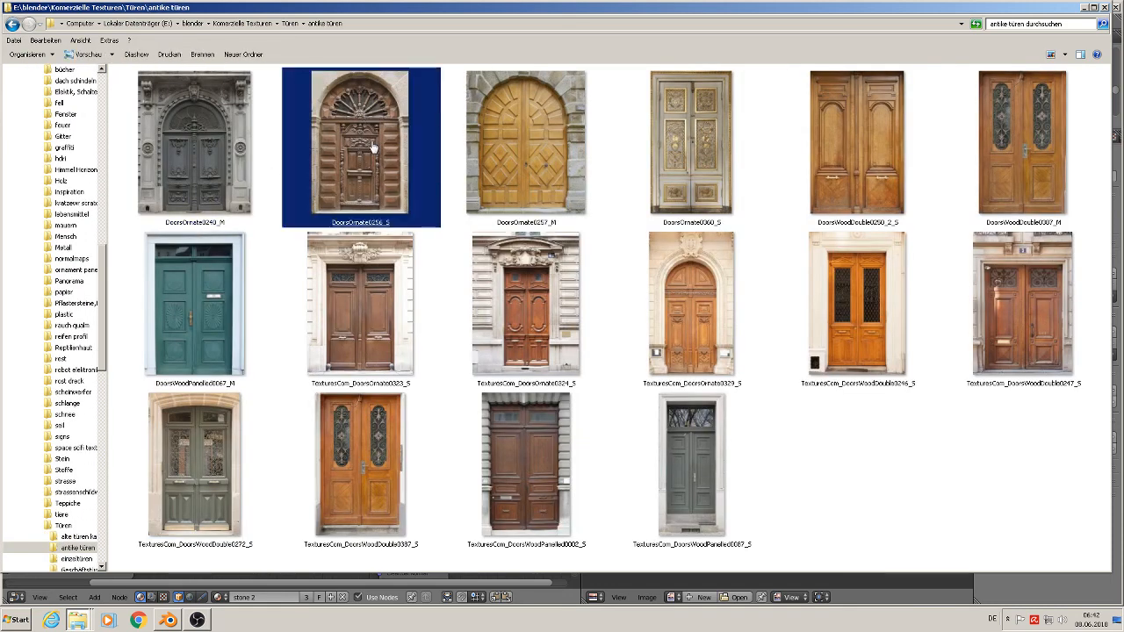
right_click(370, 141)
click(395, 318)
Paste the copied door texture into the st. michelle textur folder and switch back to Blender
click(77, 622)
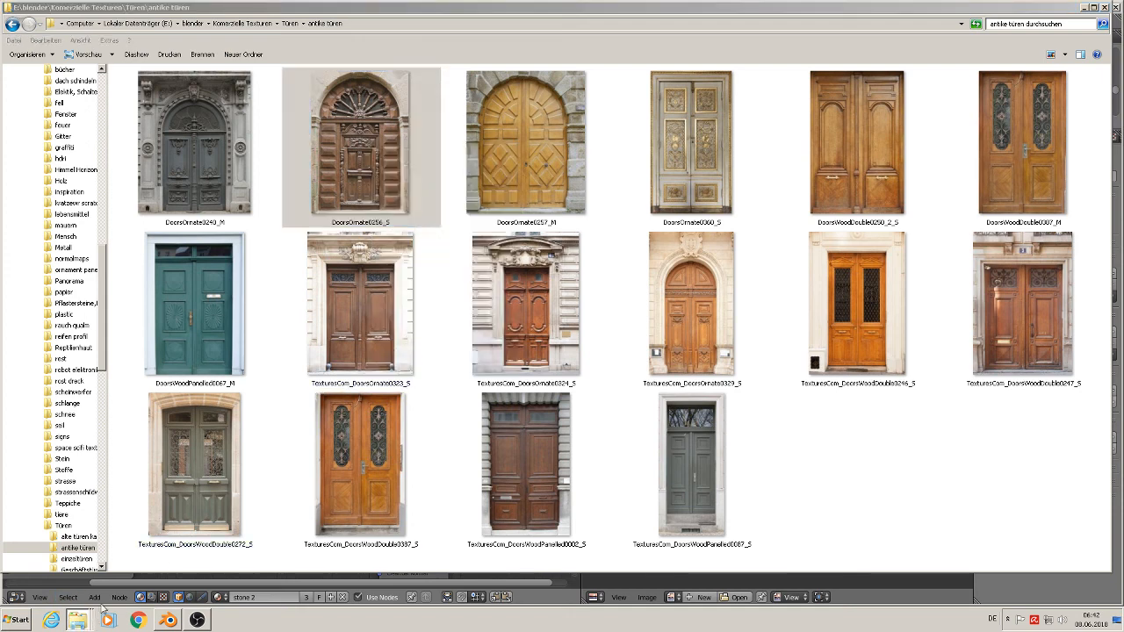
click(134, 595)
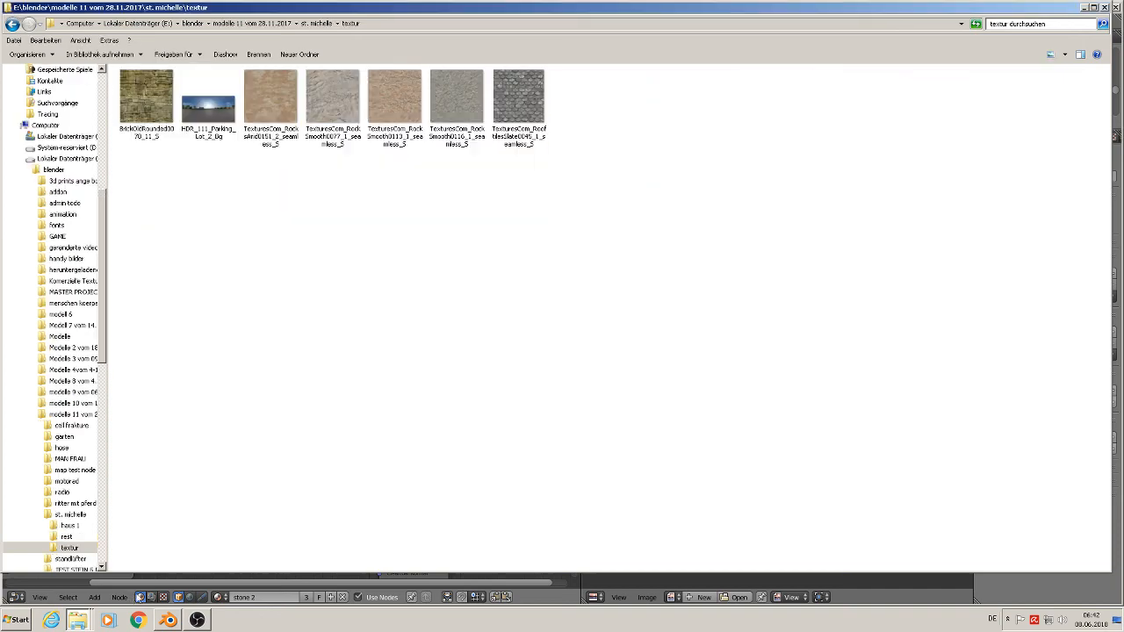
right_click(396, 240)
click(439, 302)
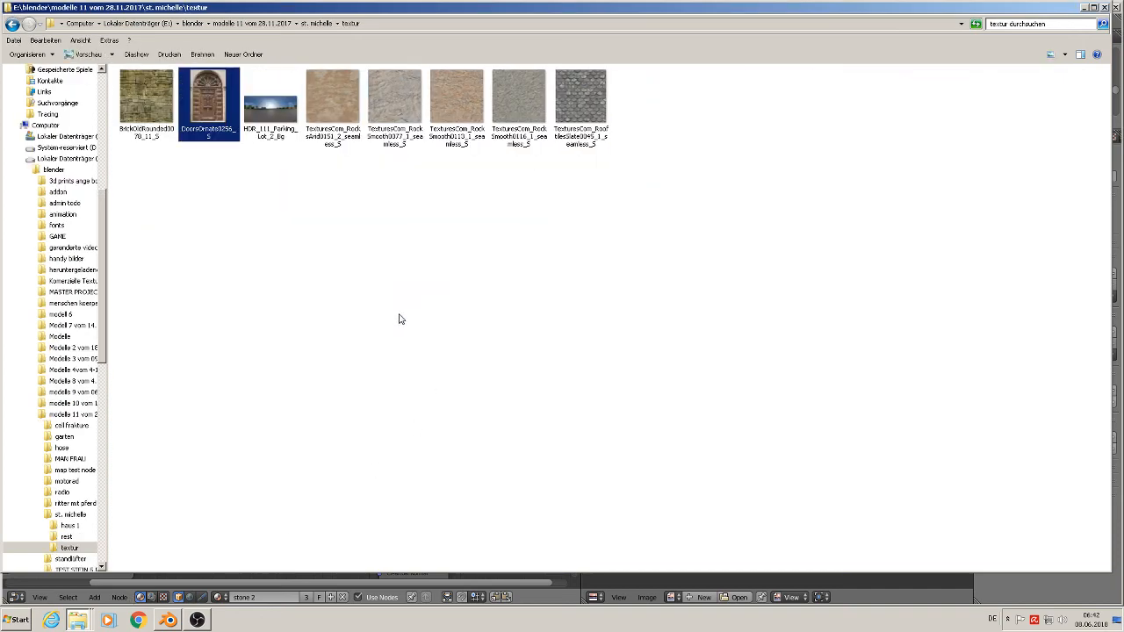
click(169, 622)
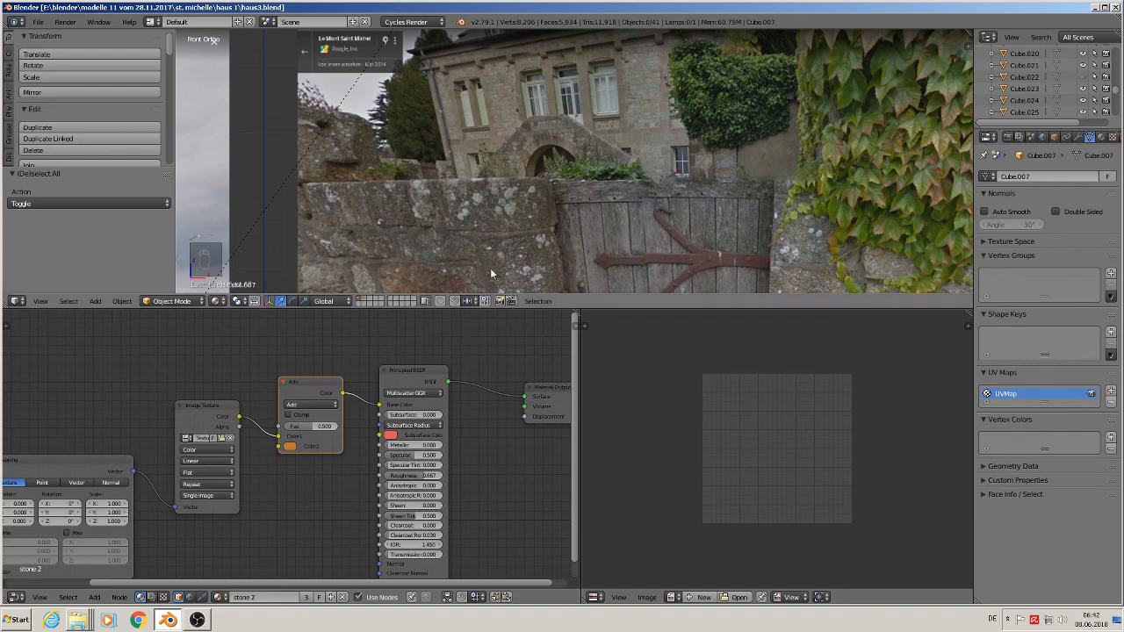
Save the house model under its existing file name, haus3.blend
scroll(491, 263, down, 3)
scroll(492, 264, down, 2)
shift+middle_drag(471, 234, 763, 115)
scroll(623, 135, up, 3)
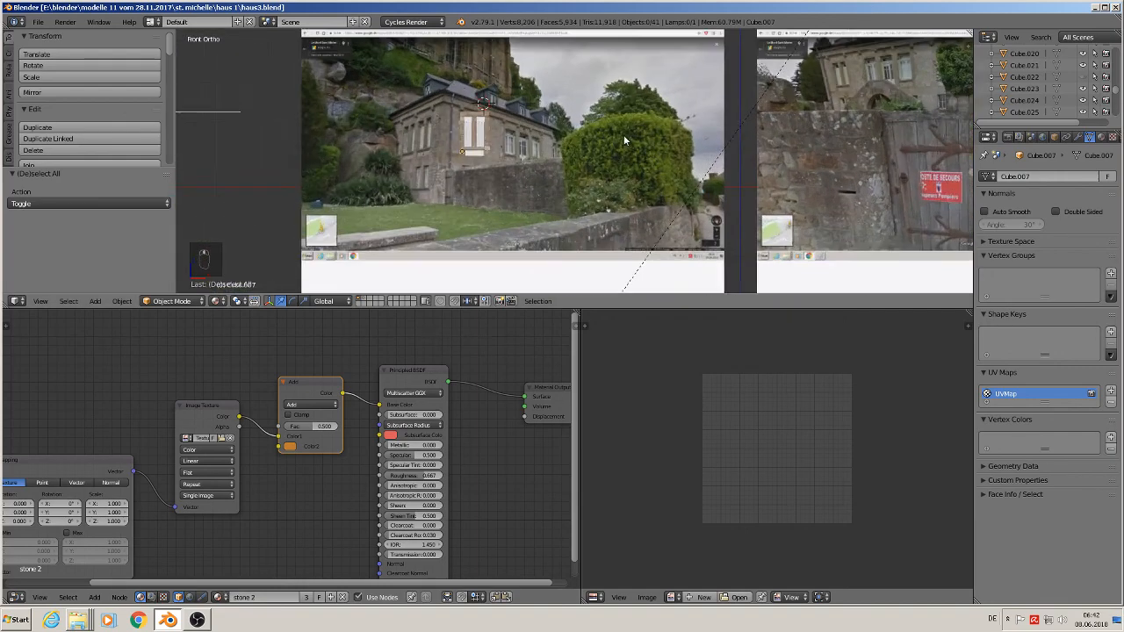
shift+middle_drag(528, 186, 803, 139)
shift+middle_drag(646, 174, 638, 227)
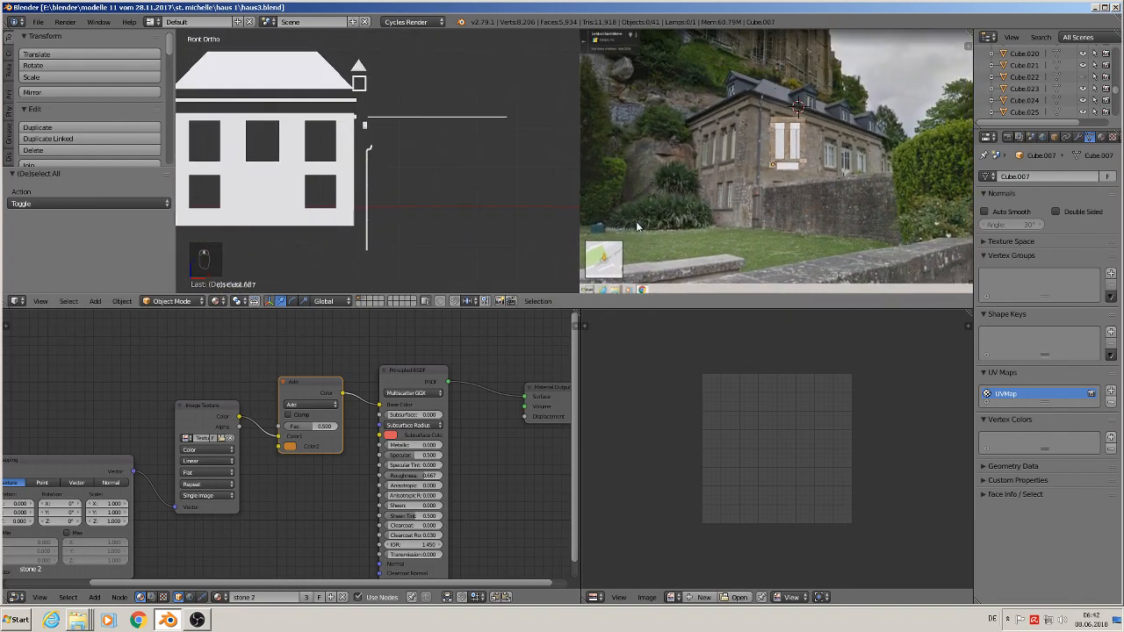
scroll(828, 123, up, 2)
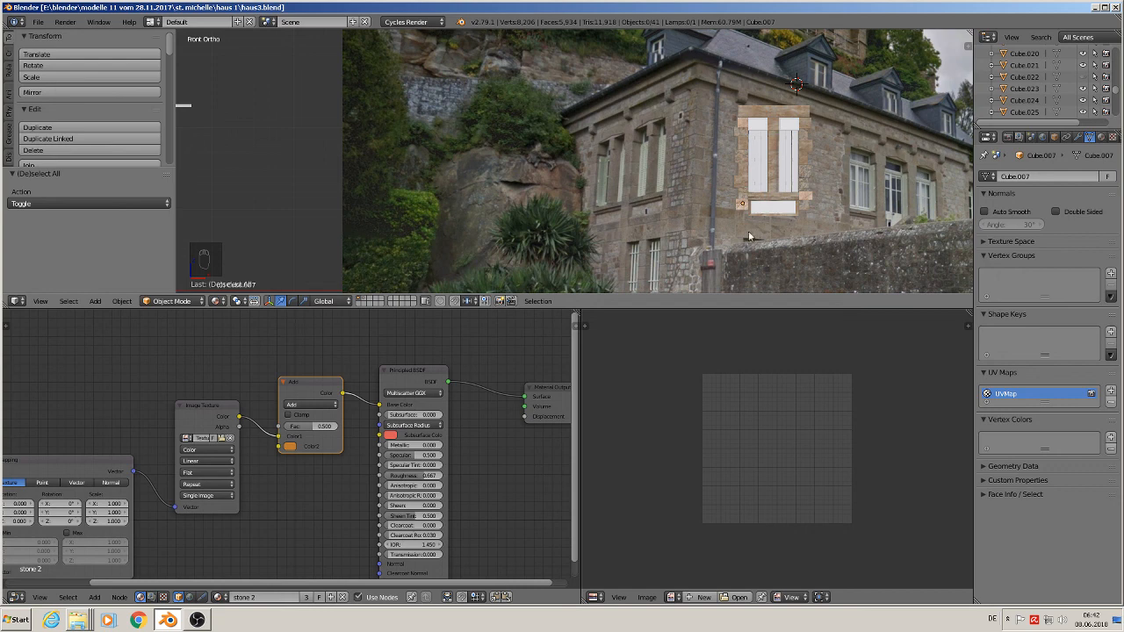
click(33, 23)
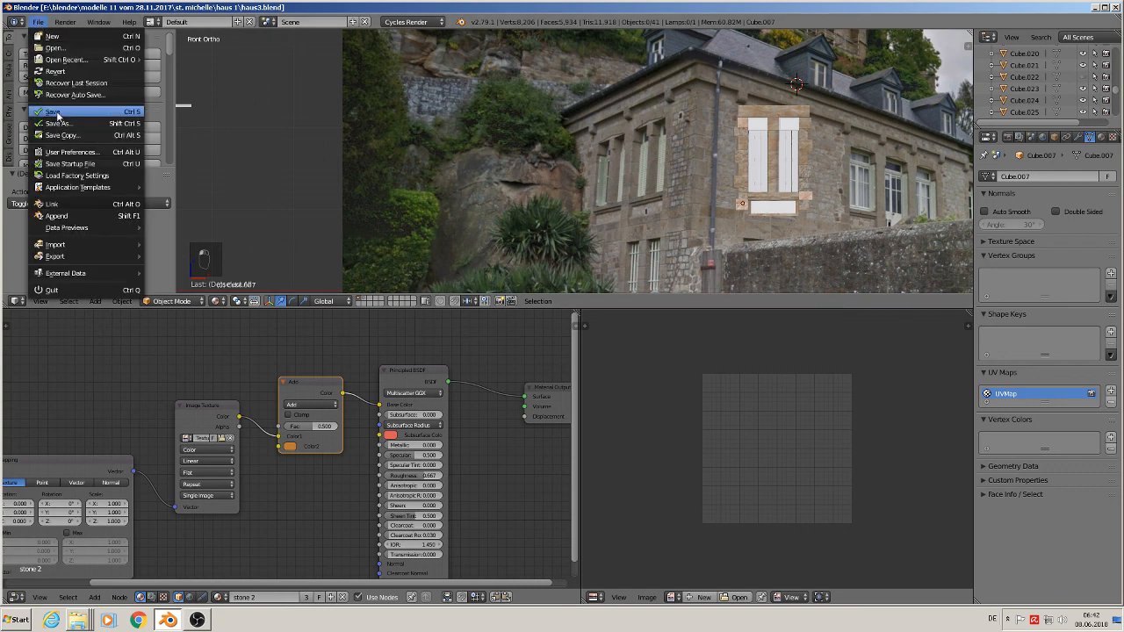